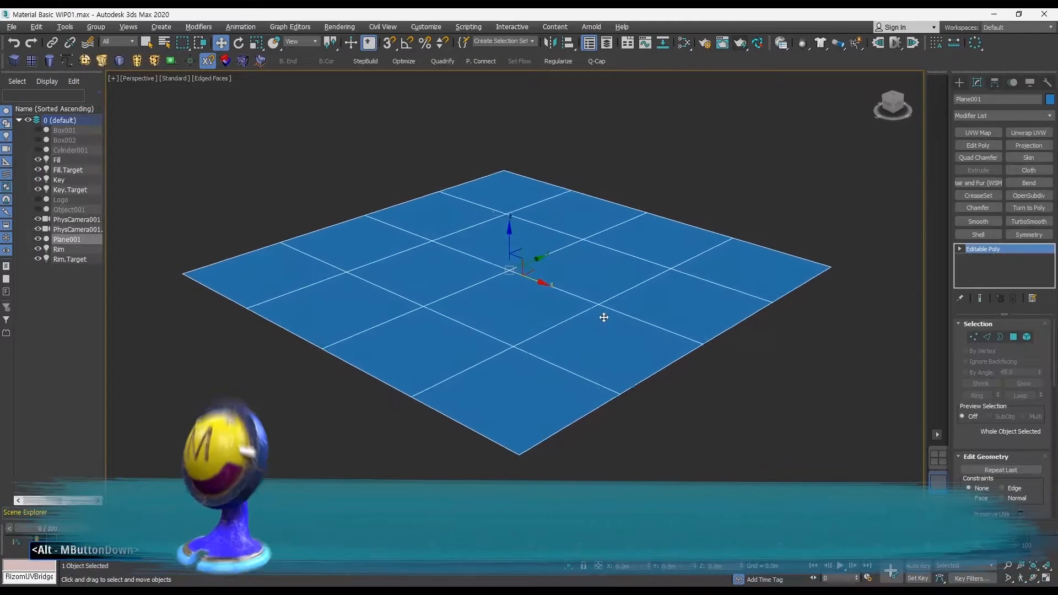
# Examine the segmented plane from several angles in the perspective view
pyautogui.keyDown('alt'); pyautogui.moveTo(746, 390); pyautogui.dragTo(678, 395, button='middle'); pyautogui.keyUp('alt')
pyautogui.keyDown('alt'); pyautogui.moveTo(531, 338); pyautogui.dragTo(603, 338, button='middle'); pyautogui.keyUp('alt')
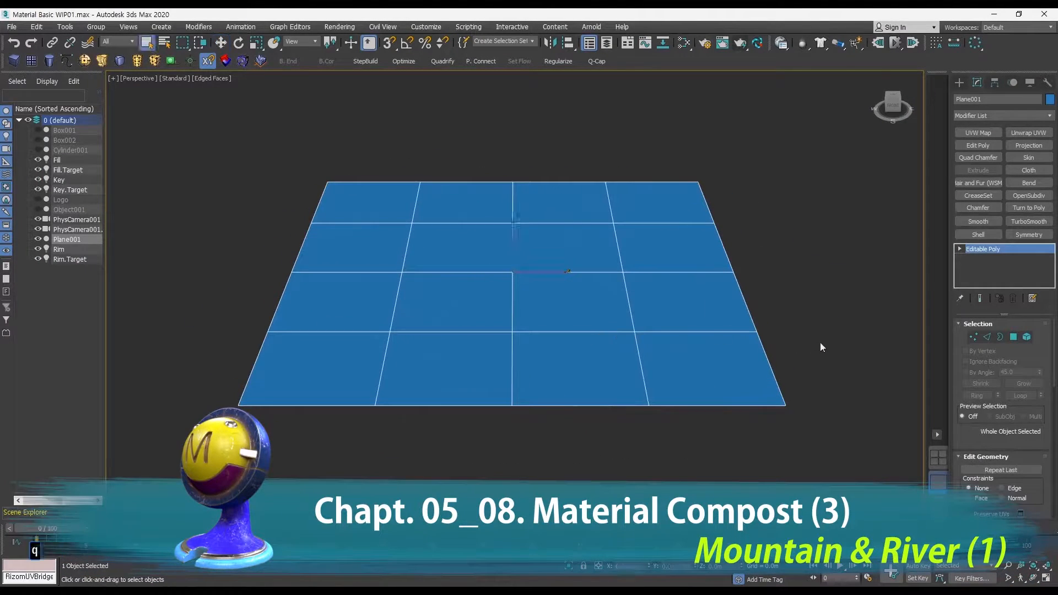
pyautogui.keyDown('alt'); pyautogui.moveTo(821, 344); pyautogui.dragTo(628, 307, button='middle'); pyautogui.keyUp('alt')
pyautogui.press('q')
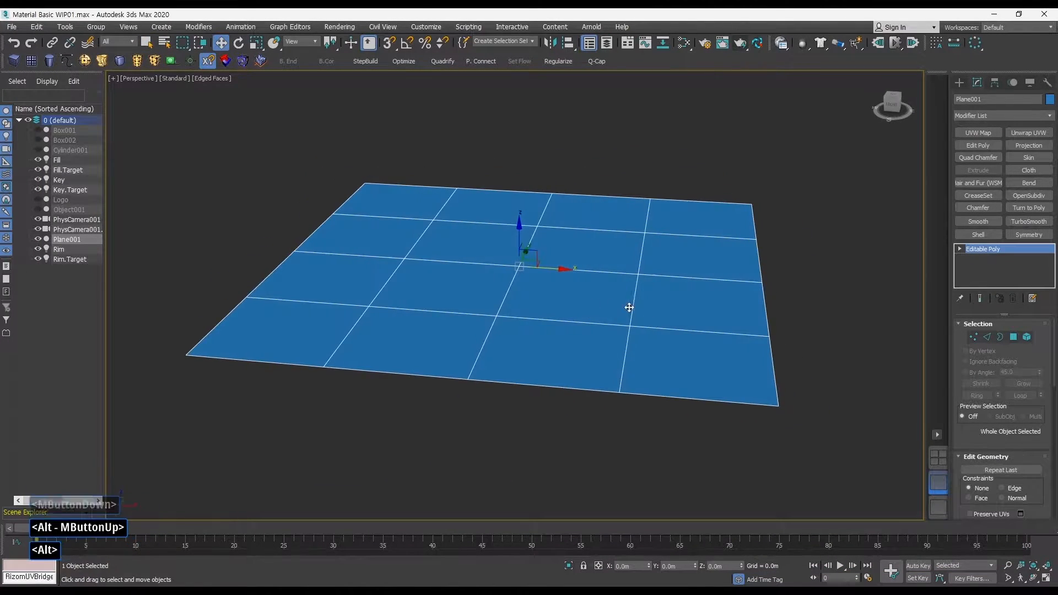
pyautogui.keyDown('alt'); pyautogui.moveTo(815, 354); pyautogui.dragTo(623, 327, button='middle'); pyautogui.keyUp('alt')
pyautogui.press('w')
pyautogui.press('w')
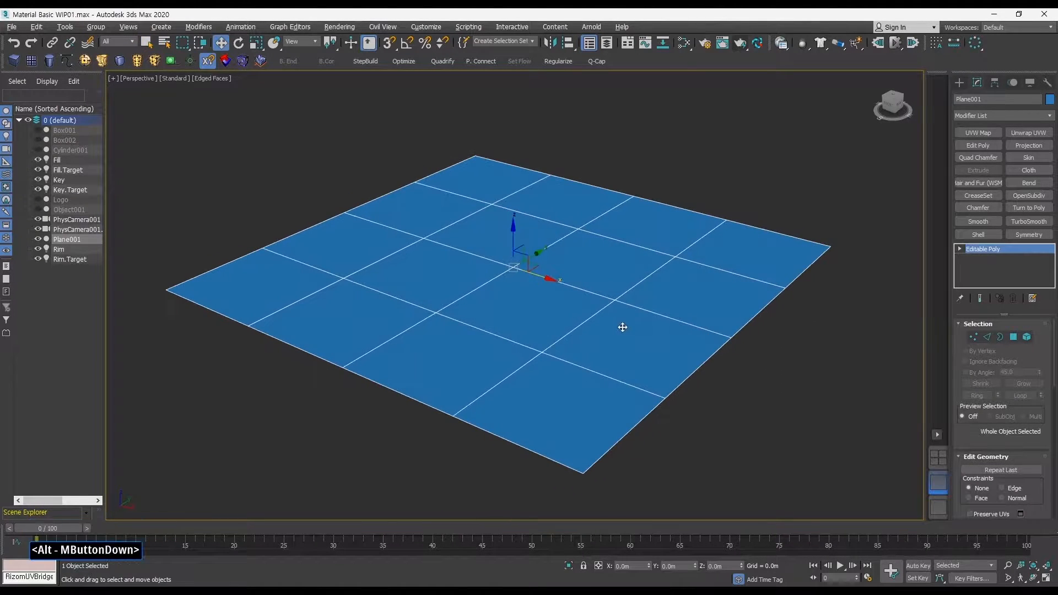
pyautogui.moveTo(777, 400); pyautogui.dragTo(638, 342)
pyautogui.keyDown('ctrl'); pyautogui.keyDown('alt'); pyautogui.moveTo(639, 341); pyautogui.dragTo(726, 332, button='middle'); pyautogui.keyUp('alt'); pyautogui.keyUp('ctrl')
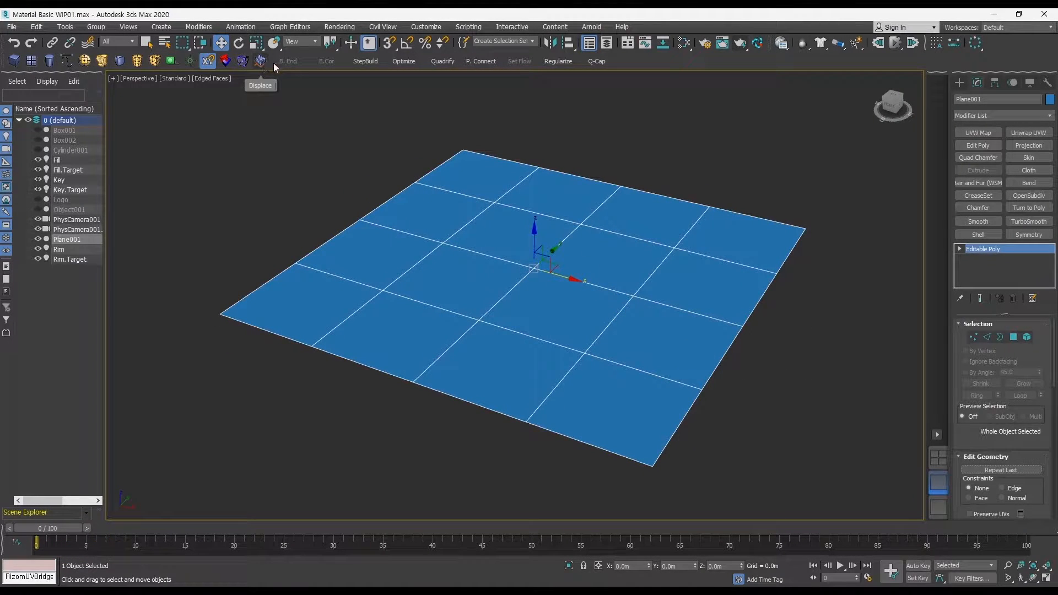
# Add a Displace modifier to the plane, above its Editable Poly level
pyautogui.click(1049, 116)
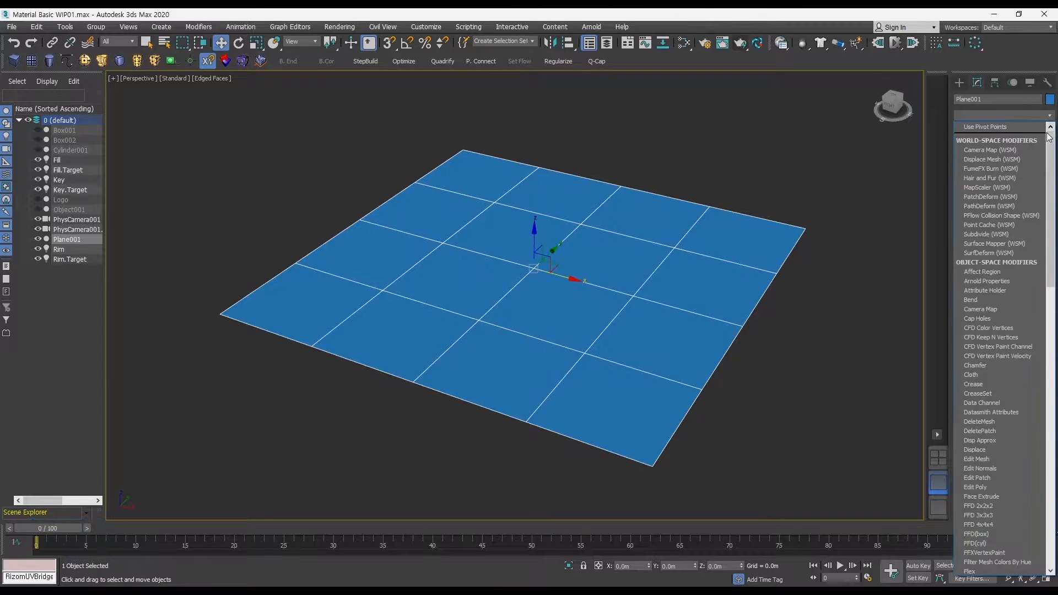
pyautogui.moveTo(1051, 141); pyautogui.dragTo(1041, 239)
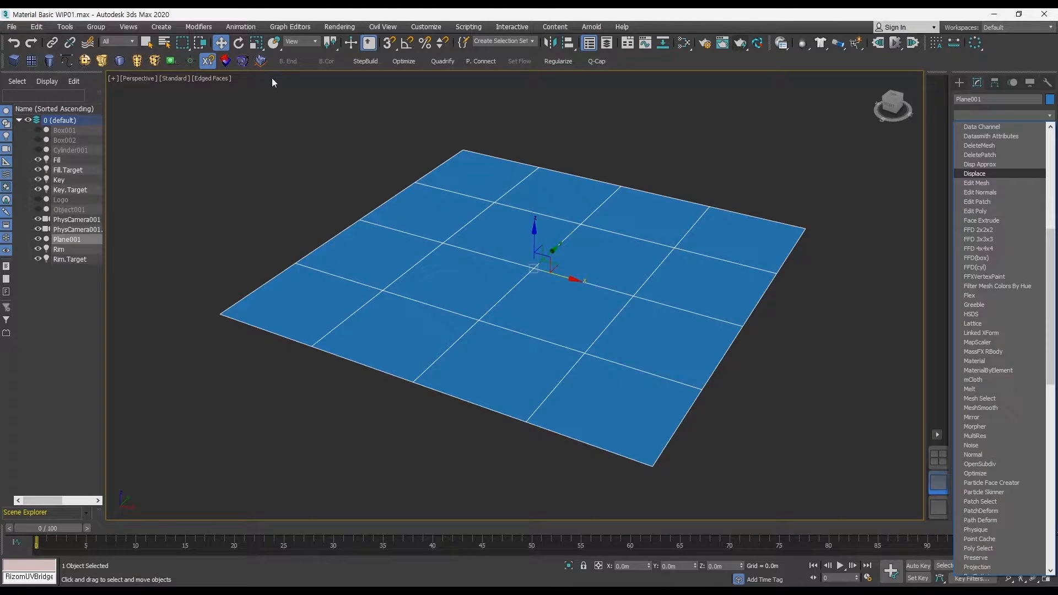
pyautogui.click(260, 62)
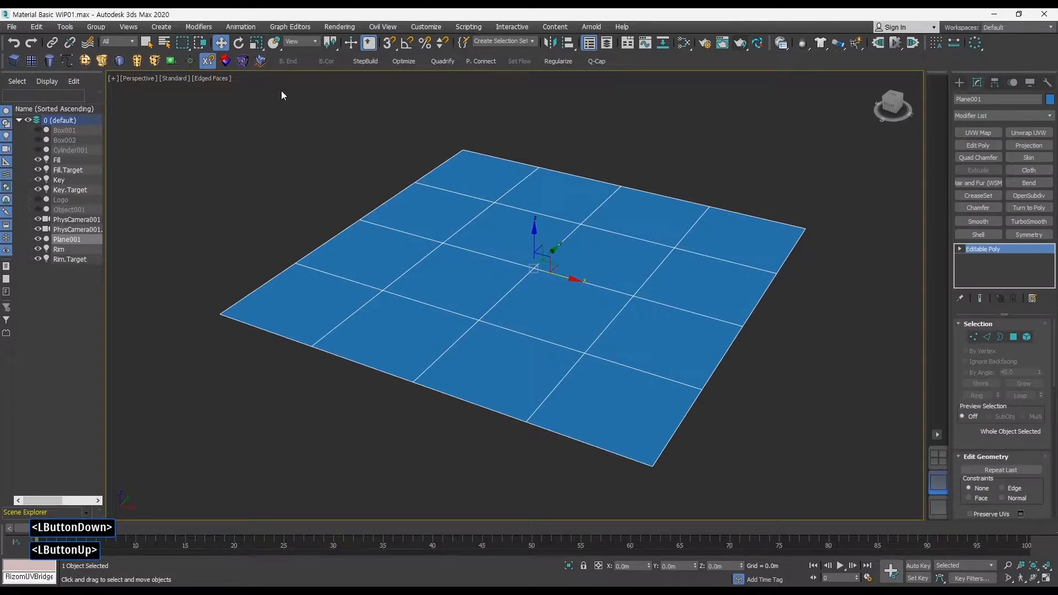
pyautogui.click(261, 61)
# Create a Bitmap map in the Slate Material Editor using height (5).jpg from the Material Example folder
pyautogui.press('m')
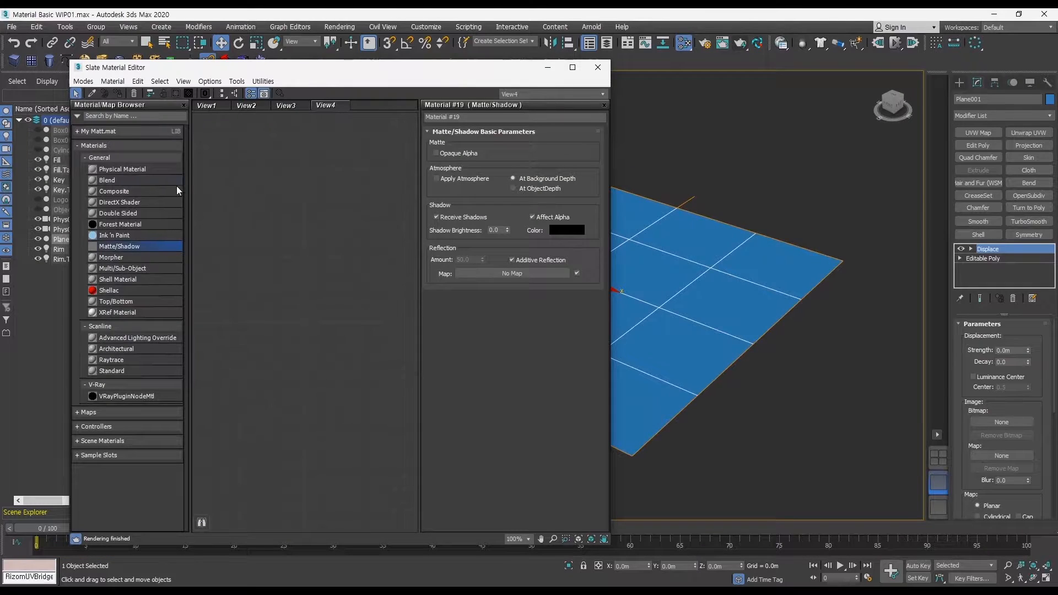
pyautogui.click(98, 411)
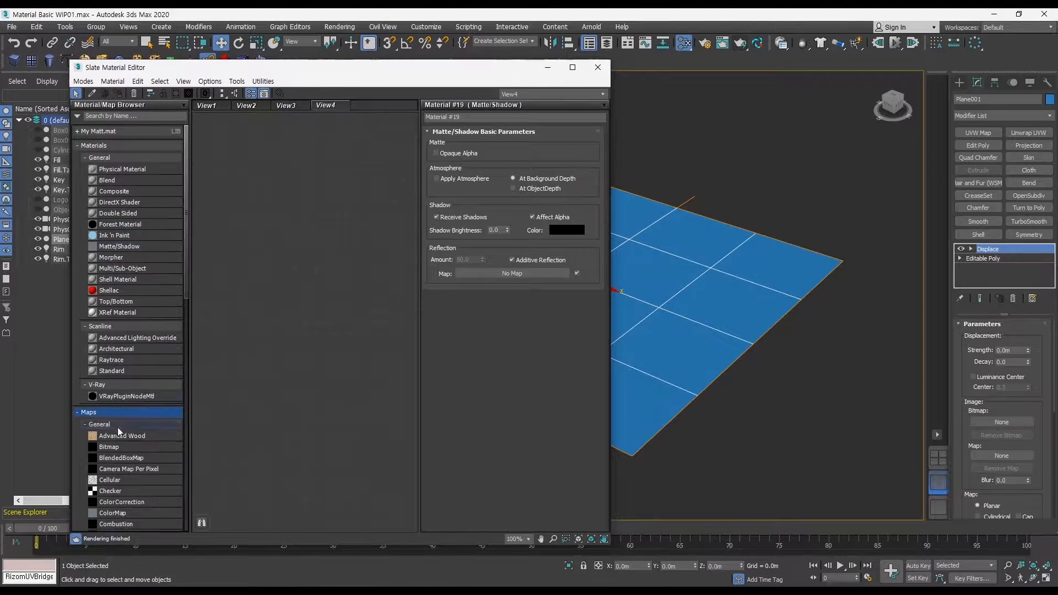
pyautogui.click(128, 445)
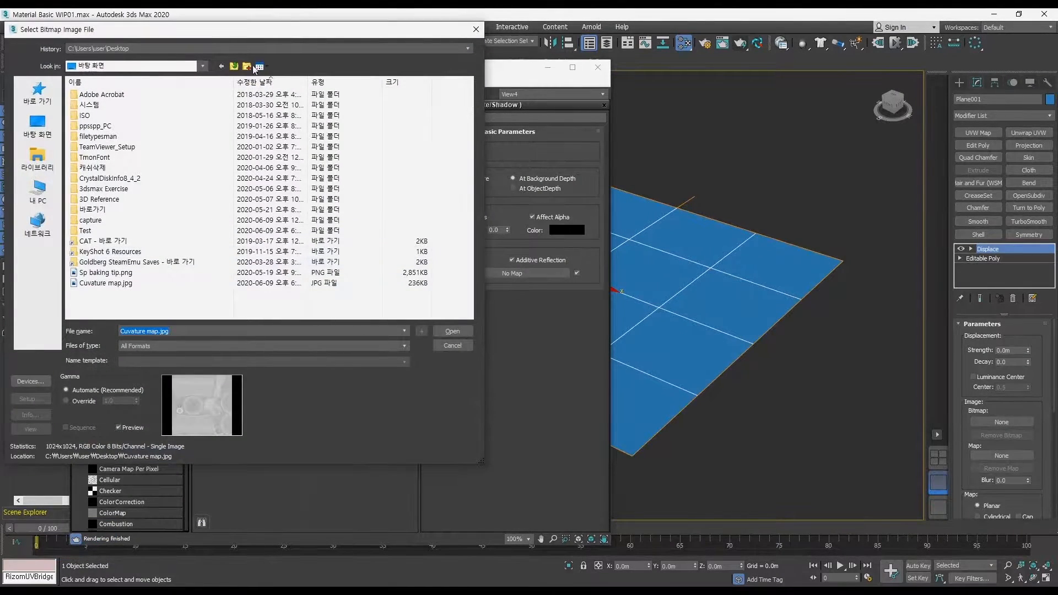
pyautogui.click(262, 49)
pyautogui.click(264, 66)
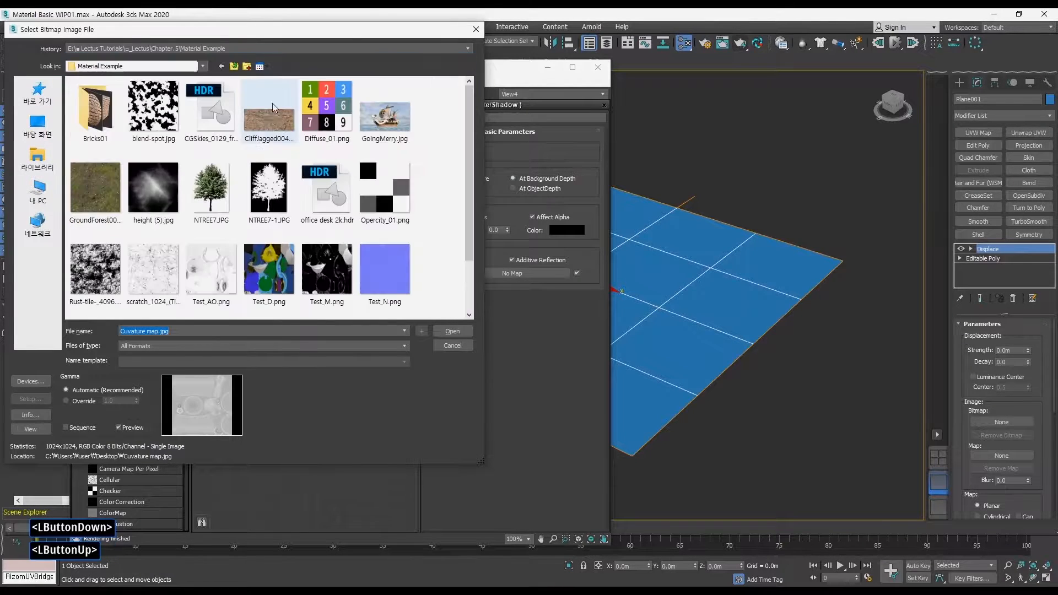
pyautogui.click(161, 198)
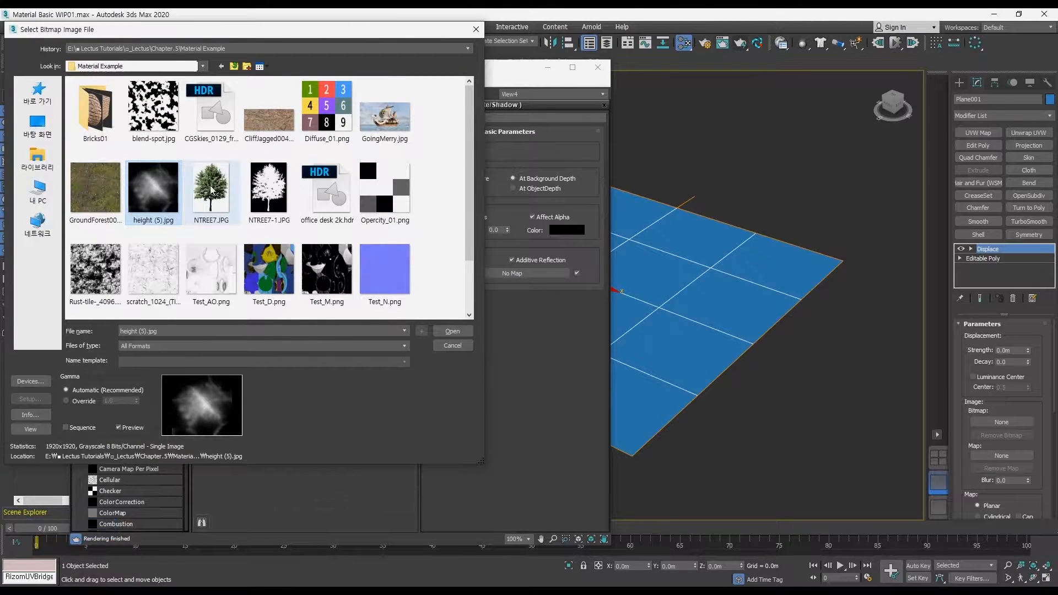
pyautogui.click(448, 329)
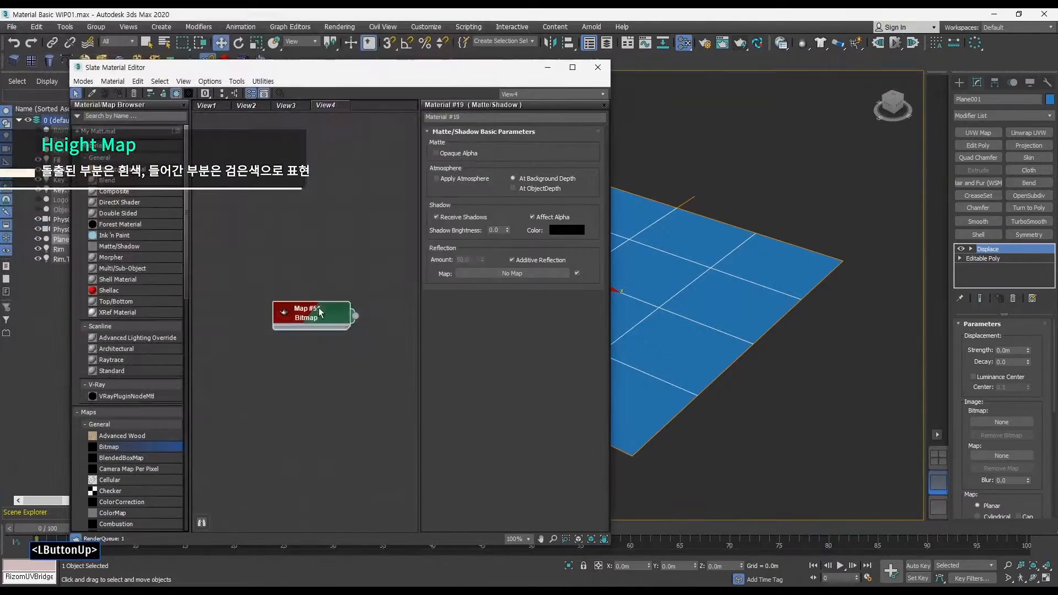
# Enlarge the height bitmap node's preview, open its parameters and reduce its blur to 0.01
pyautogui.click(283, 312)
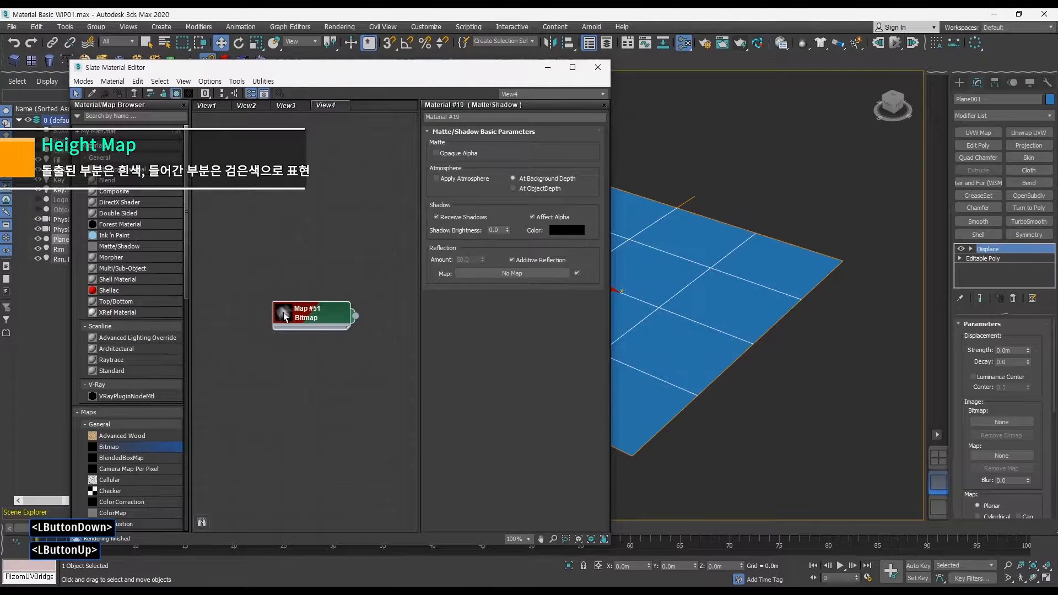
pyautogui.doubleClick(317, 319)
pyautogui.rightClick(473, 223)
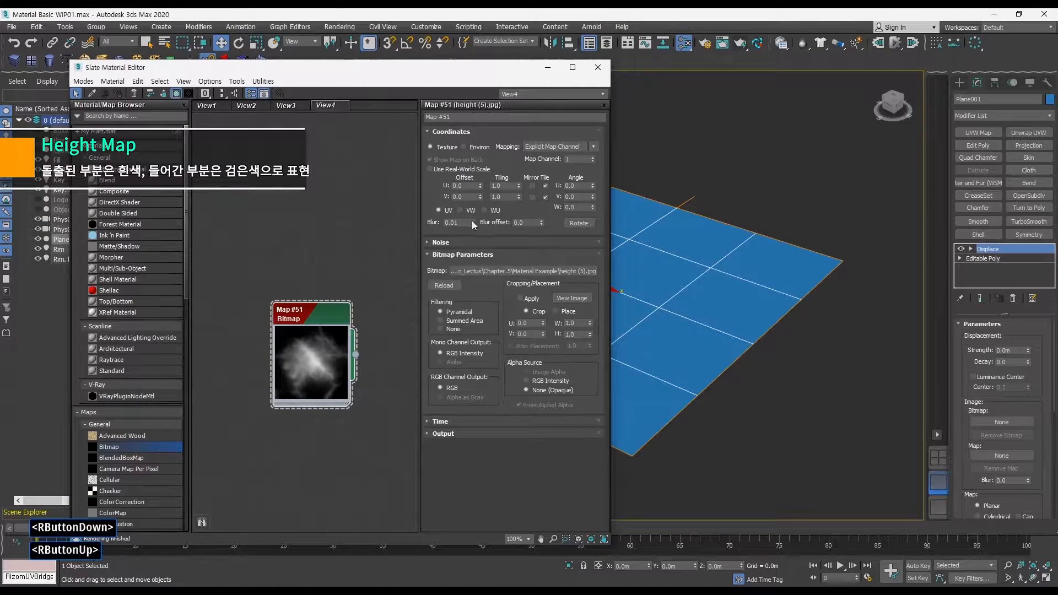
pyautogui.moveTo(341, 305); pyautogui.dragTo(321, 240, button='middle')
pyautogui.keyDown('ctrl'); pyautogui.keyDown('alt'); pyautogui.moveTo(322, 242); pyautogui.dragTo(342, 261, button='middle'); pyautogui.keyUp('alt'); pyautogui.keyUp('ctrl')
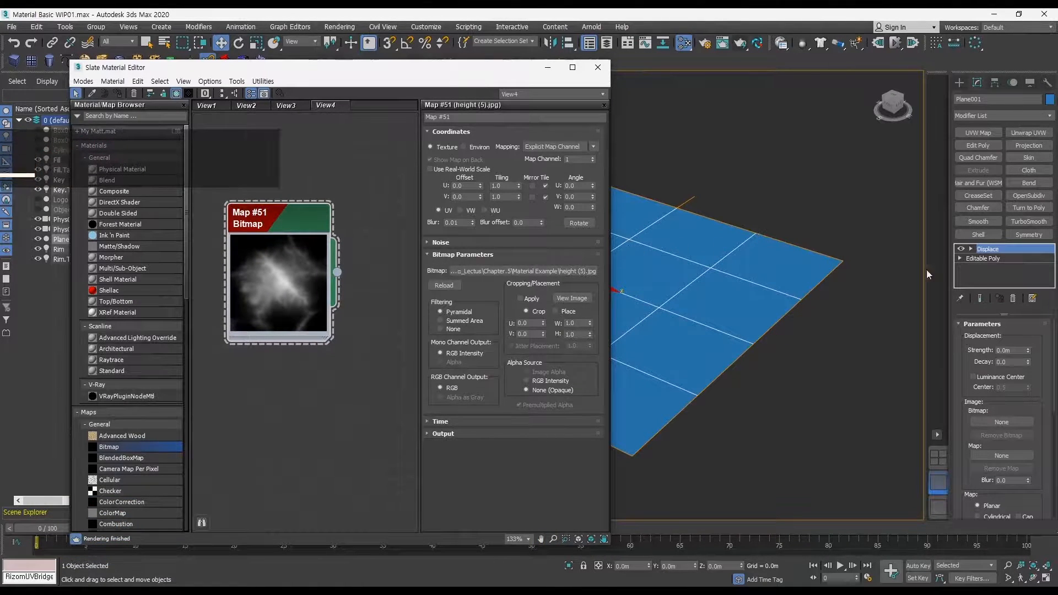
# Assign the height bitmap as an Instance to the Displace modifier's image map and close the material editor
pyautogui.moveTo(1045, 372); pyautogui.dragTo(1042, 300)
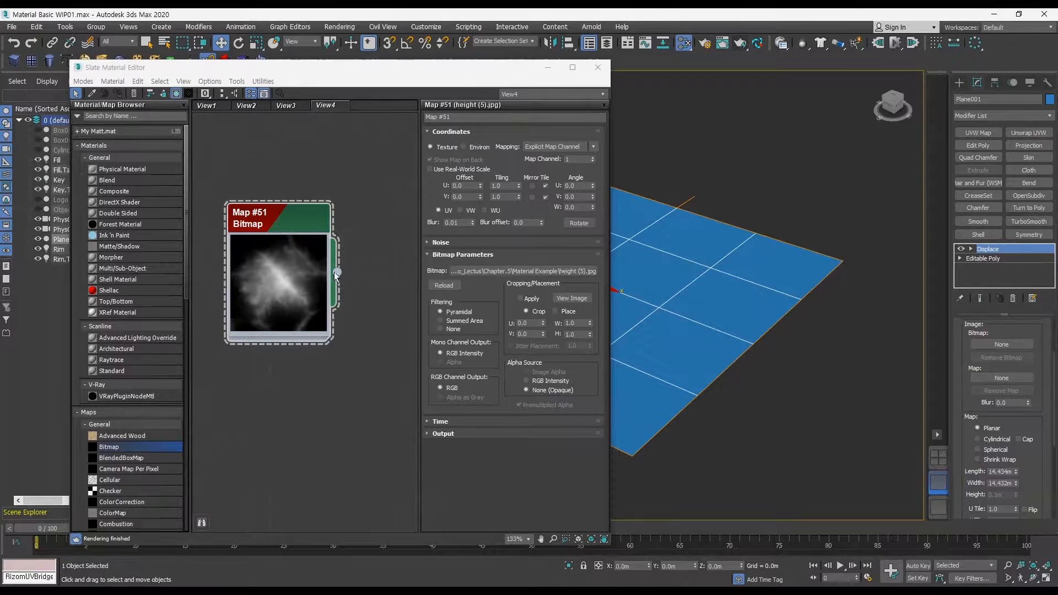
pyautogui.moveTo(335, 272); pyautogui.dragTo(863, 342)
pyautogui.moveTo(1001, 377); pyautogui.dragTo(1001, 377)
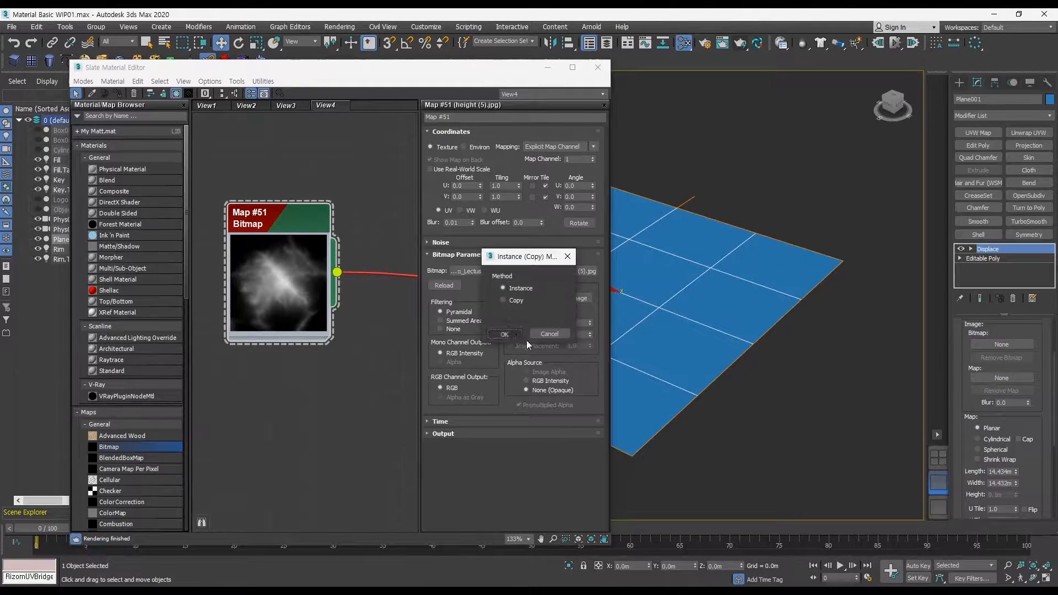
pyautogui.click(506, 337)
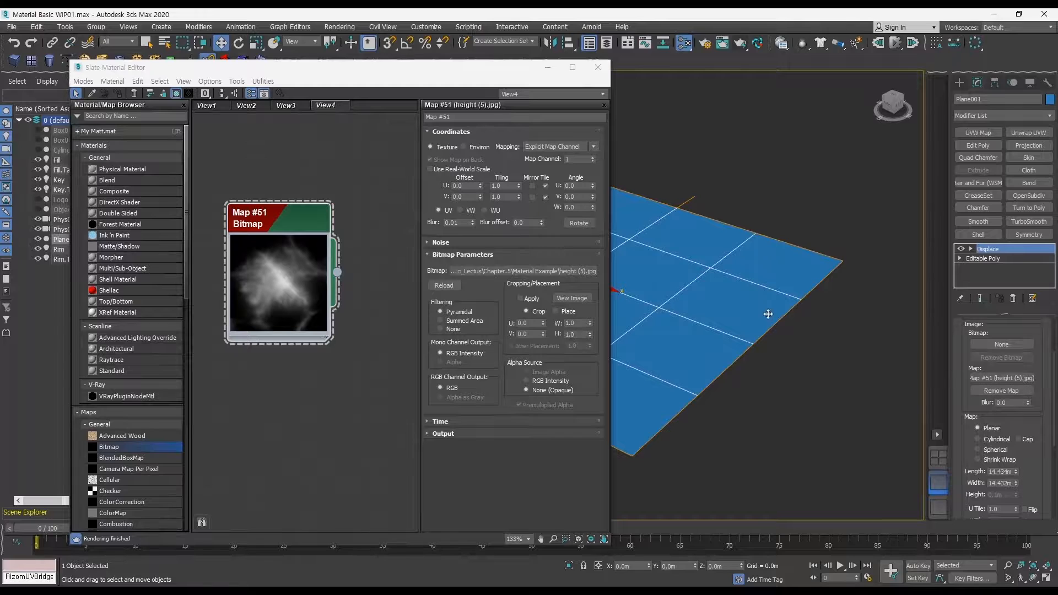
pyautogui.click(596, 68)
# Raise the plane's Displace strength to about 6.33 m, checking its segments in wireframe and shaded display
pyautogui.keyDown('alt'); pyautogui.moveTo(666, 255); pyautogui.dragTo(619, 273, button='middle'); pyautogui.keyUp('alt')
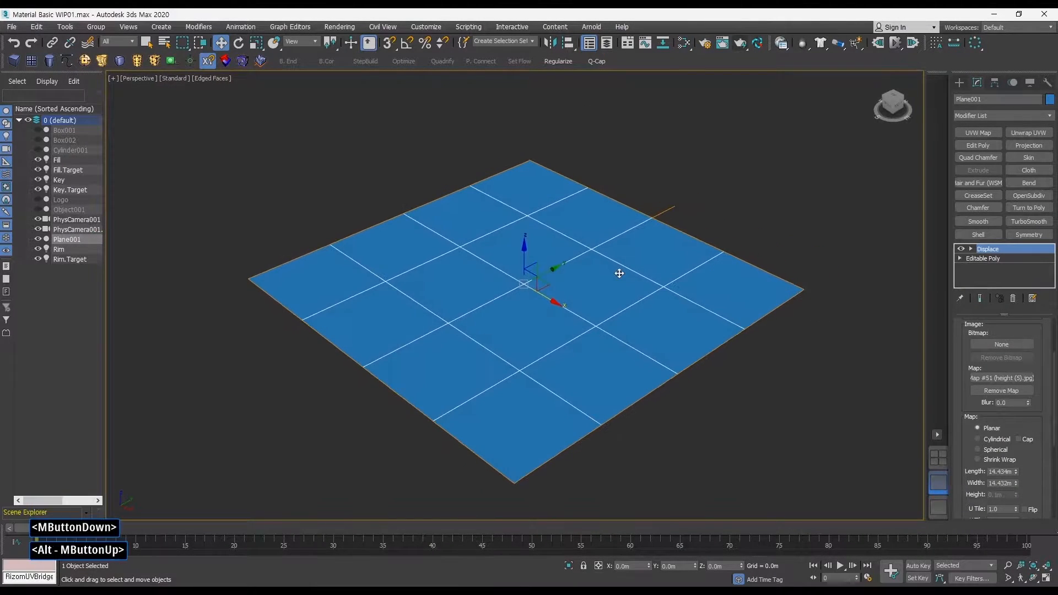
pyautogui.press('F3')
pyautogui.press('F3')
pyautogui.press('F3')
pyautogui.press('F3')
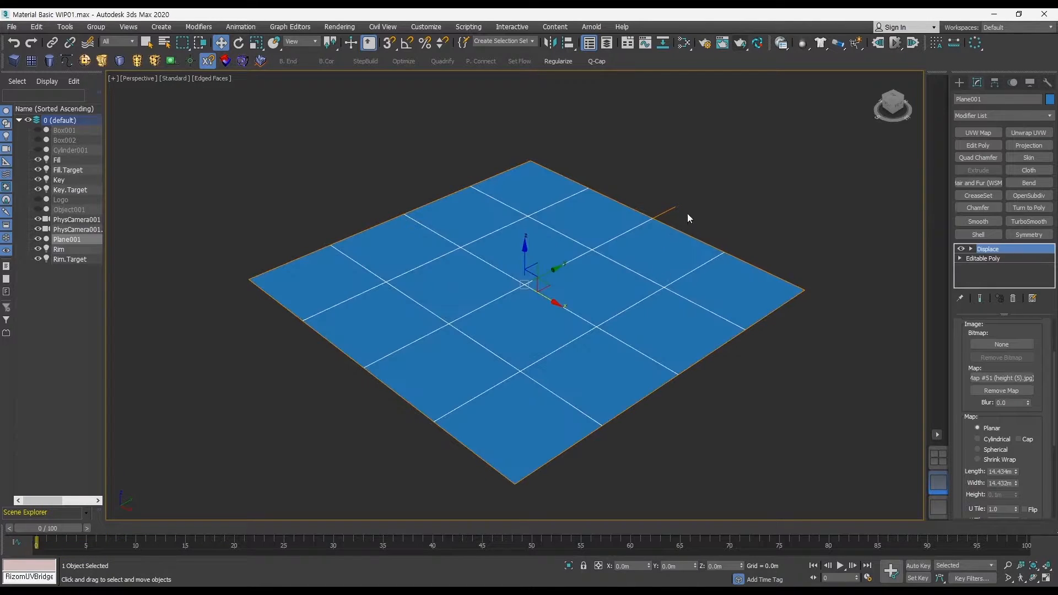
pyautogui.moveTo(1042, 357); pyautogui.dragTo(1038, 272)
pyautogui.keyDown('ctrl'); pyautogui.moveTo(1028, 352); pyautogui.dragTo(1028, 333); pyautogui.keyUp('ctrl')
pyautogui.moveTo(787, 355)
pyautogui.keyDown('alt'); pyautogui.mouseDown(button='middle')
pyautogui.moveTo(729, 326)
pyautogui.moveTo(754, 337)
pyautogui.moveTo(769, 320)
pyautogui.moveTo(753, 316)
pyautogui.mouseUp(button='middle'); pyautogui.keyUp('alt')
pyautogui.press('F3')
pyautogui.press('F3')
pyautogui.press('F4')
pyautogui.press('q')
pyautogui.press('q')
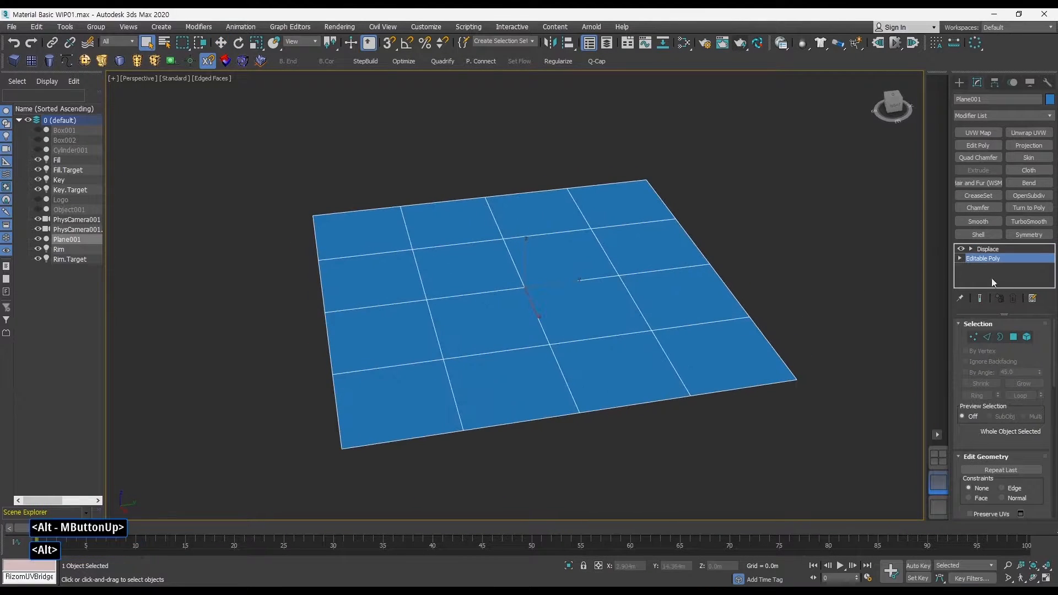
# Insert a TurboSmooth modifier with 2 iterations between the plane's Editable Poly and Displace levels, then return to Displace
pyautogui.click(1029, 222)
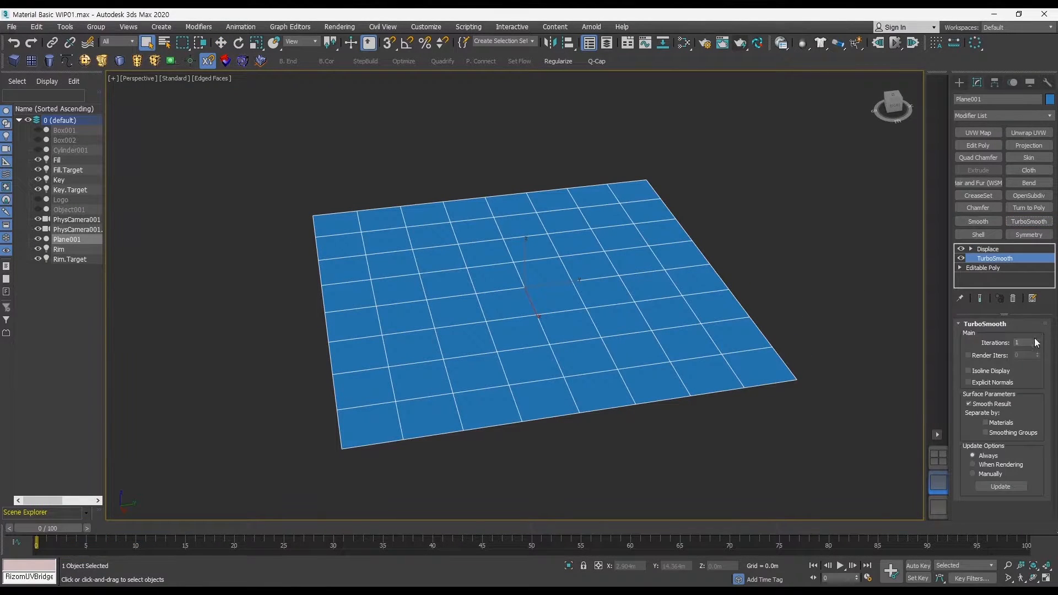
pyautogui.click(1038, 341)
pyautogui.click(987, 249)
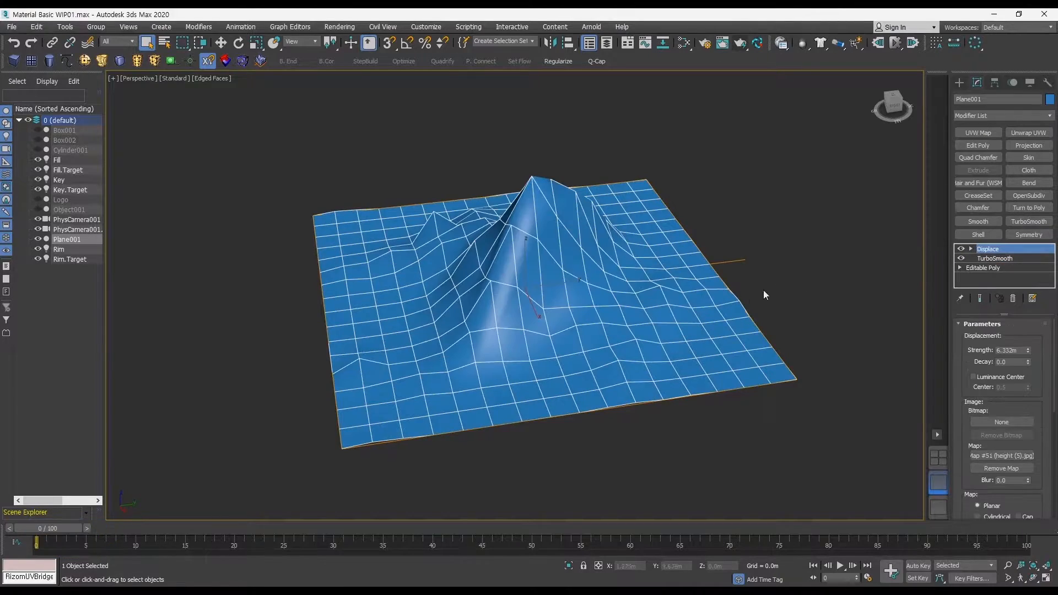
pyautogui.keyDown('alt'); pyautogui.moveTo(762, 290); pyautogui.dragTo(787, 286, button='middle'); pyautogui.keyUp('alt')
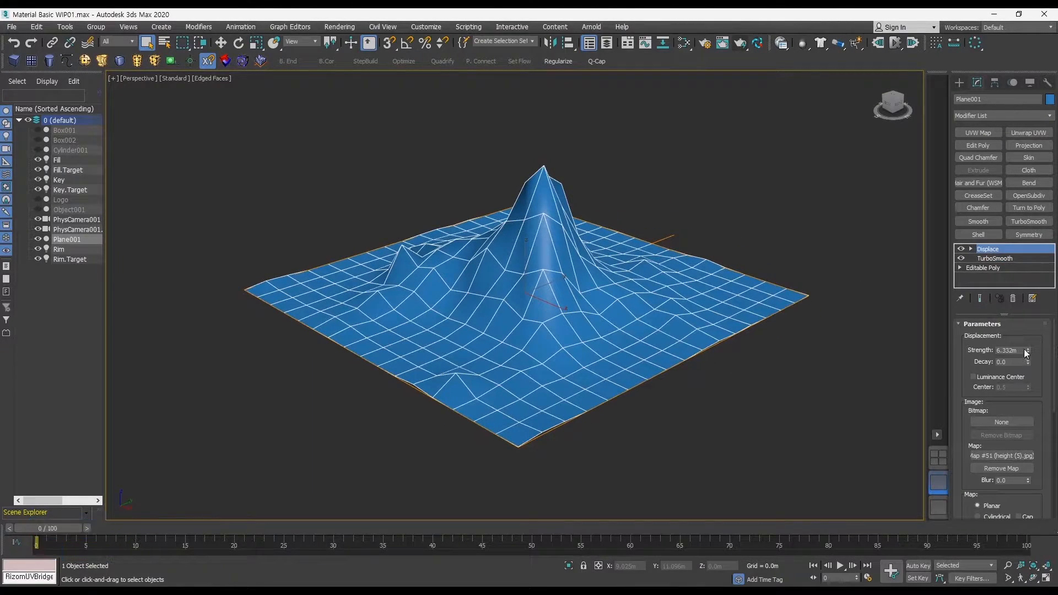
# Lower the plane's Displace strength to about 3.97 m and review the modifier's image, mapping and alignment parameters
pyautogui.moveTo(1025, 353); pyautogui.dragTo(1029, 348)
pyautogui.keyDown('alt'); pyautogui.moveTo(724, 337); pyautogui.dragTo(745, 308, button='middle'); pyautogui.keyUp('alt')
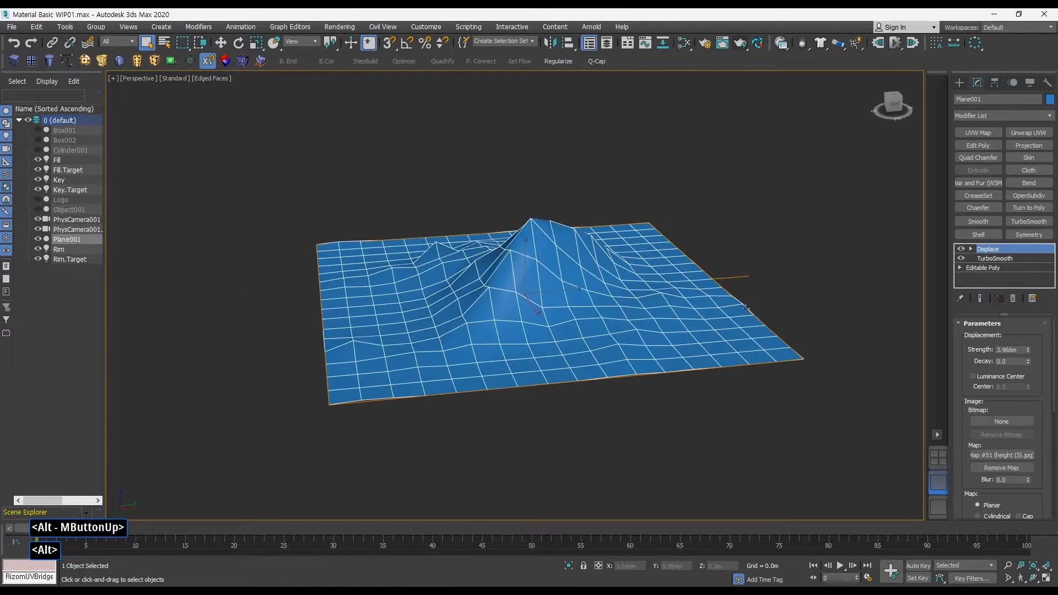
pyautogui.moveTo(1033, 408); pyautogui.dragTo(1024, 329)
pyautogui.moveTo(1039, 433); pyautogui.dragTo(1038, 454)
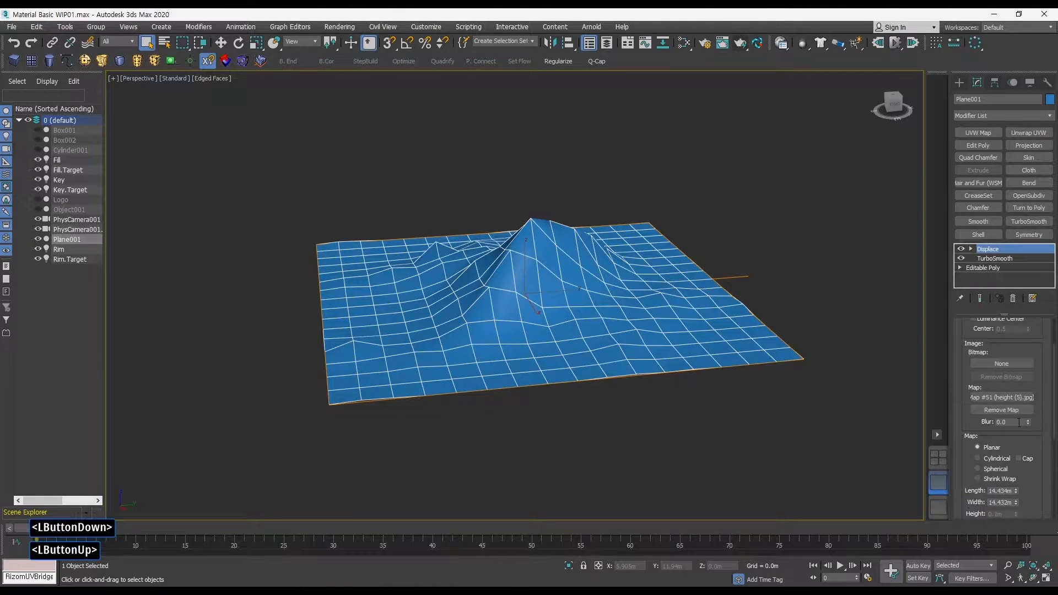
pyautogui.keyDown('alt'); pyautogui.moveTo(633, 308); pyautogui.dragTo(654, 320, button='middle'); pyautogui.keyUp('alt')
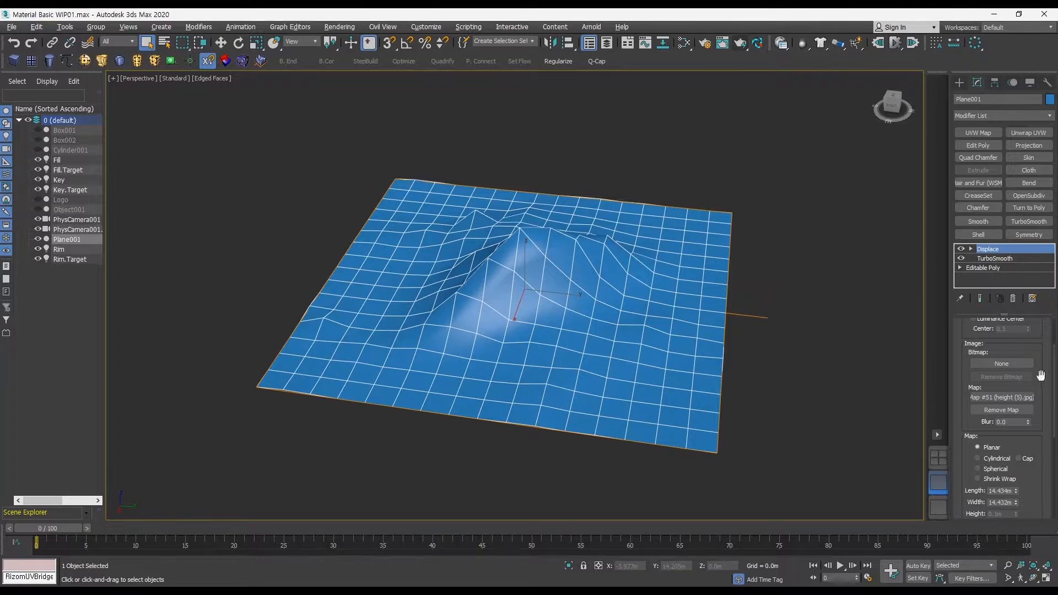
pyautogui.moveTo(1043, 388); pyautogui.dragTo(1053, 304)
pyautogui.moveTo(1042, 432); pyautogui.dragTo(1048, 336)
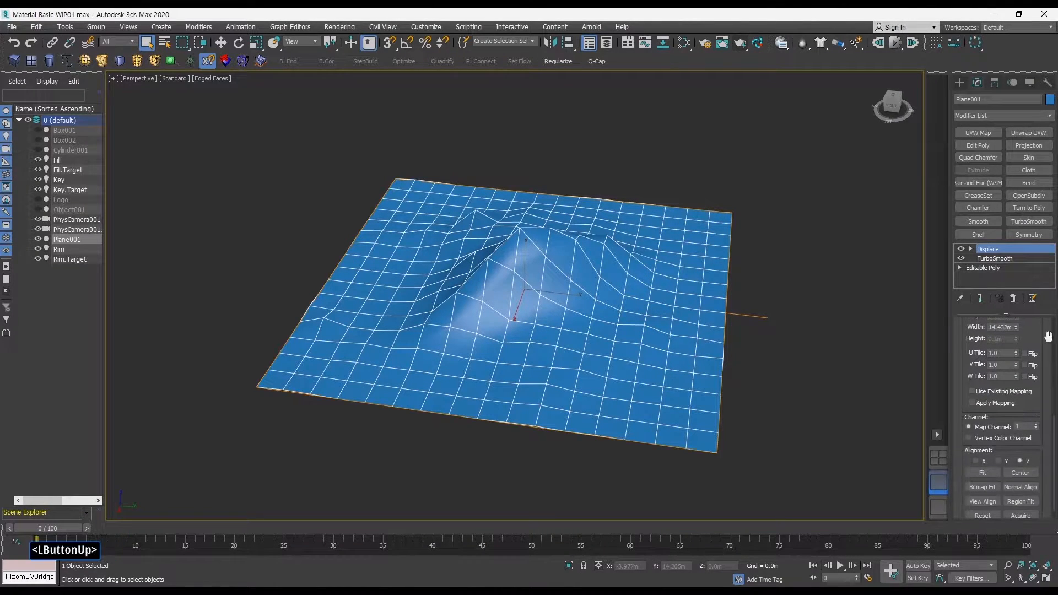
pyautogui.moveTo(1029, 393); pyautogui.dragTo(1028, 380)
pyautogui.moveTo(1031, 331); pyautogui.dragTo(1031, 445)
# Create a box beside the displaced plane, about 5.71 m long, 4.97 m wide and 6.04 m high
pyautogui.moveTo(779, 354); pyautogui.dragTo(558, 338, button='middle')
pyautogui.click(532, 277)
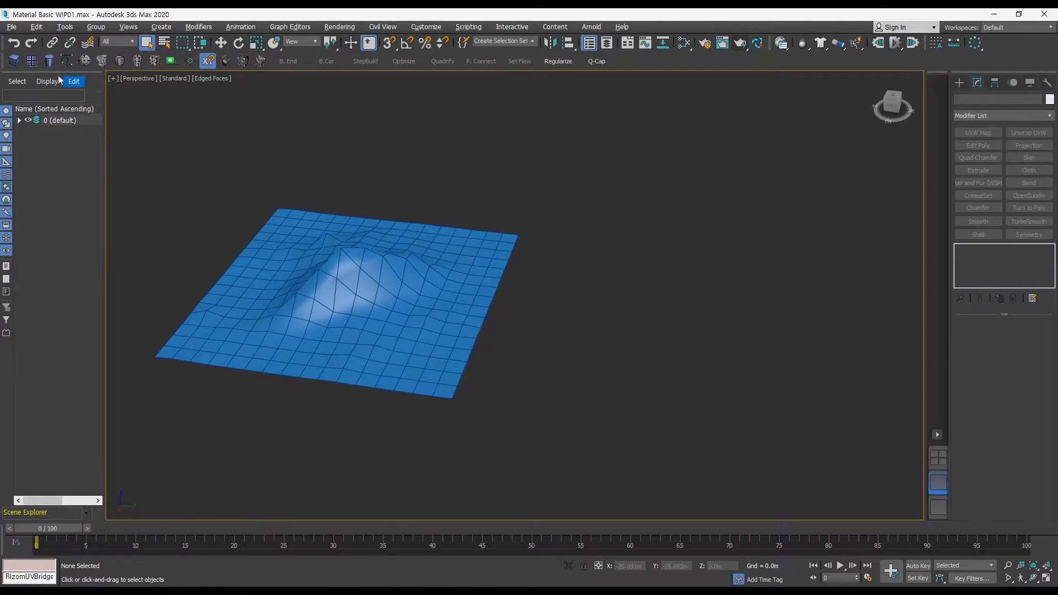
pyautogui.click(13, 62)
pyautogui.moveTo(576, 308); pyautogui.dragTo(701, 386)
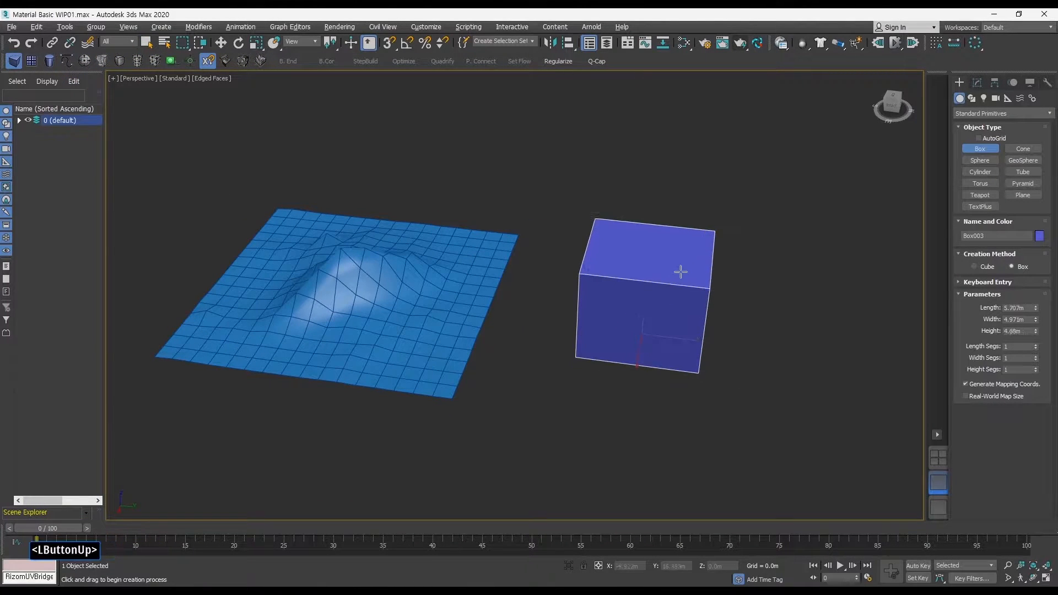
pyautogui.click(724, 269)
pyautogui.press('w')
pyautogui.press('q')
pyautogui.keyDown('alt'); pyautogui.moveTo(723, 270); pyautogui.dragTo(688, 259, button='middle'); pyautogui.keyUp('alt')
# Add TurboSmooth to the box, separated by Smoothing Groups, with 4 iterations
pyautogui.click(977, 82)
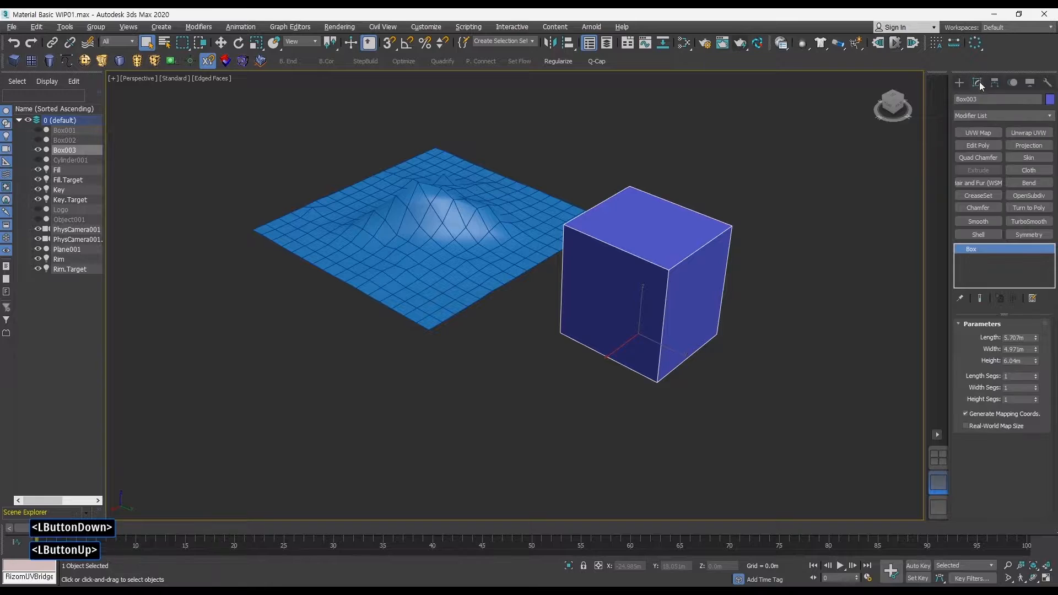
pyautogui.click(1028, 222)
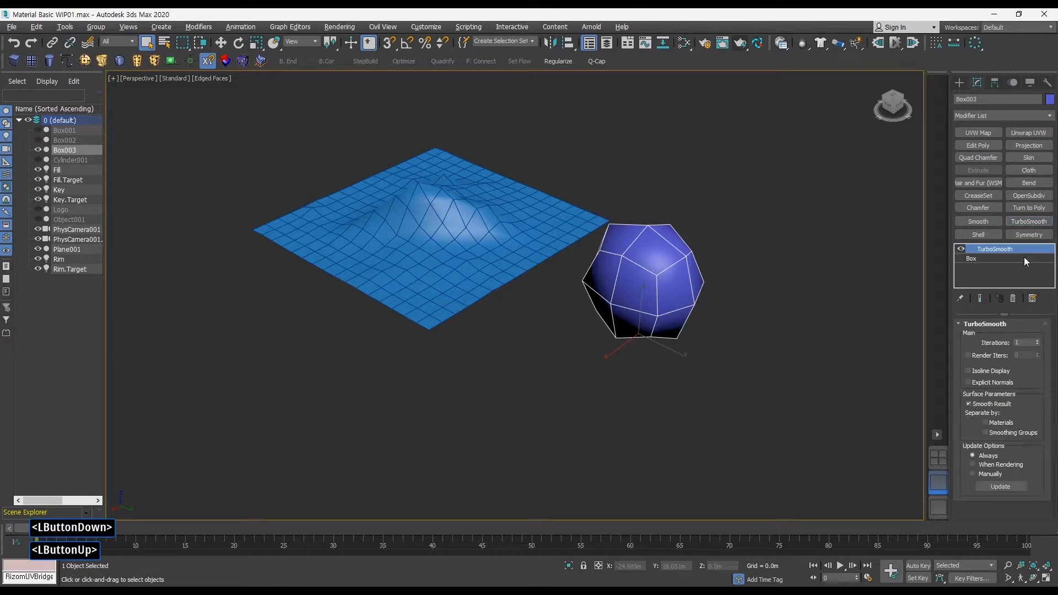
pyautogui.click(991, 433)
pyautogui.click(1038, 341)
pyautogui.click(1037, 341)
pyautogui.click(1038, 341)
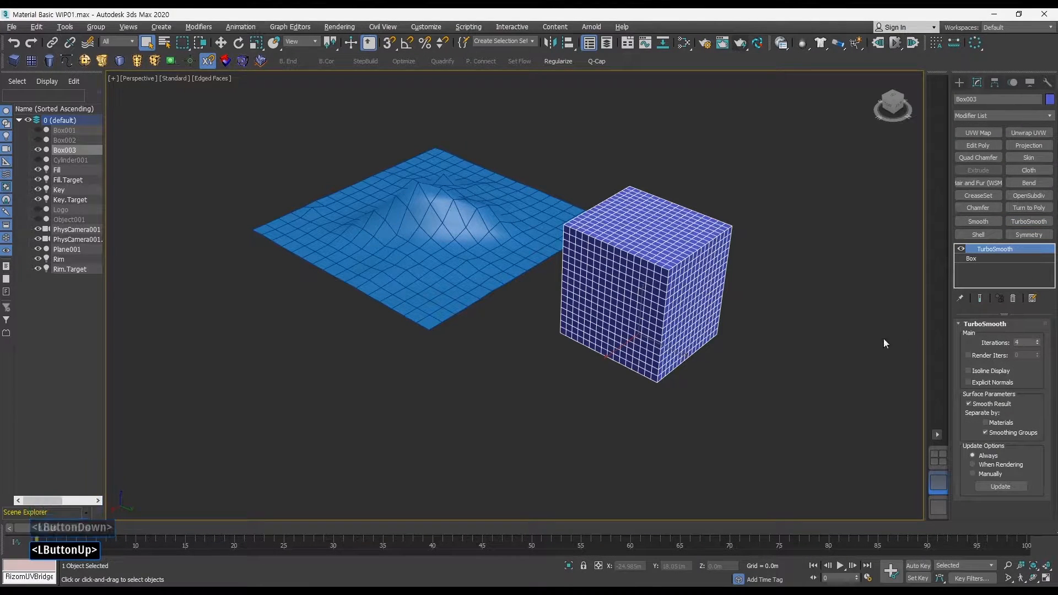
# Add a Displace modifier above the box's TurboSmooth and isolate the box in the view
pyautogui.click(822, 314)
pyautogui.moveTo(789, 296); pyautogui.dragTo(678, 331, button='middle')
pyautogui.click(665, 231)
pyautogui.click(261, 62)
pyautogui.hotkey('alt', 'q')
pyautogui.moveTo(678, 330)
pyautogui.keyDown('ctrl'); pyautogui.keyDown('alt'); pyautogui.mouseDown(button='middle')
pyautogui.moveTo(670, 340)
pyautogui.moveTo(688, 337)
pyautogui.mouseUp(button='middle'); pyautogui.keyUp('alt'); pyautogui.keyUp('ctrl')
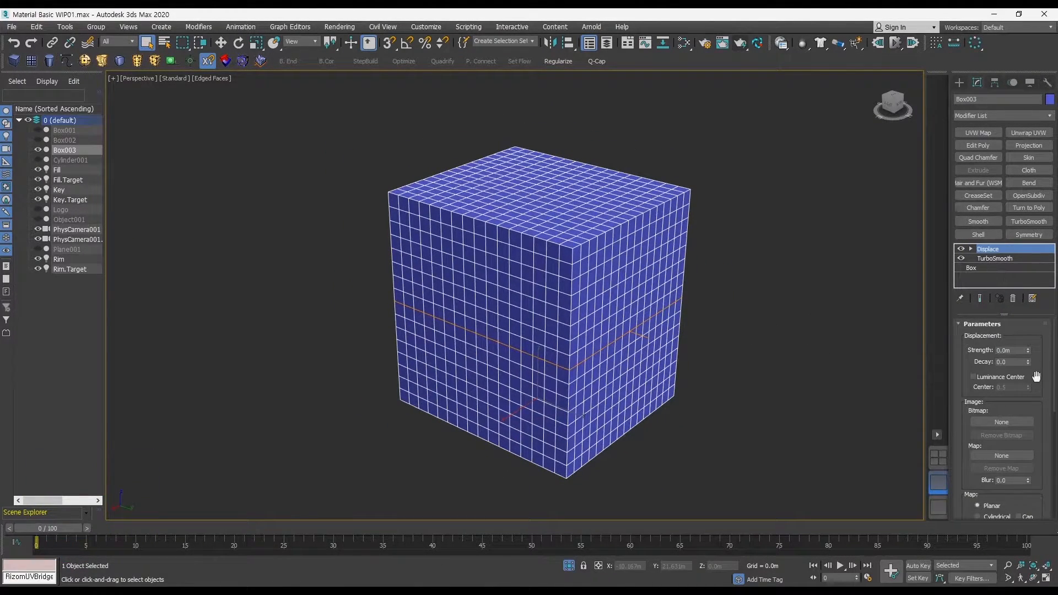
# Assign the height (5).jpg bitmap from the Slate Material Editor as the map of the box's Displace modifier
pyautogui.moveTo(1036, 380); pyautogui.dragTo(1042, 374)
pyautogui.moveTo(735, 341); pyautogui.dragTo(777, 310, button='middle')
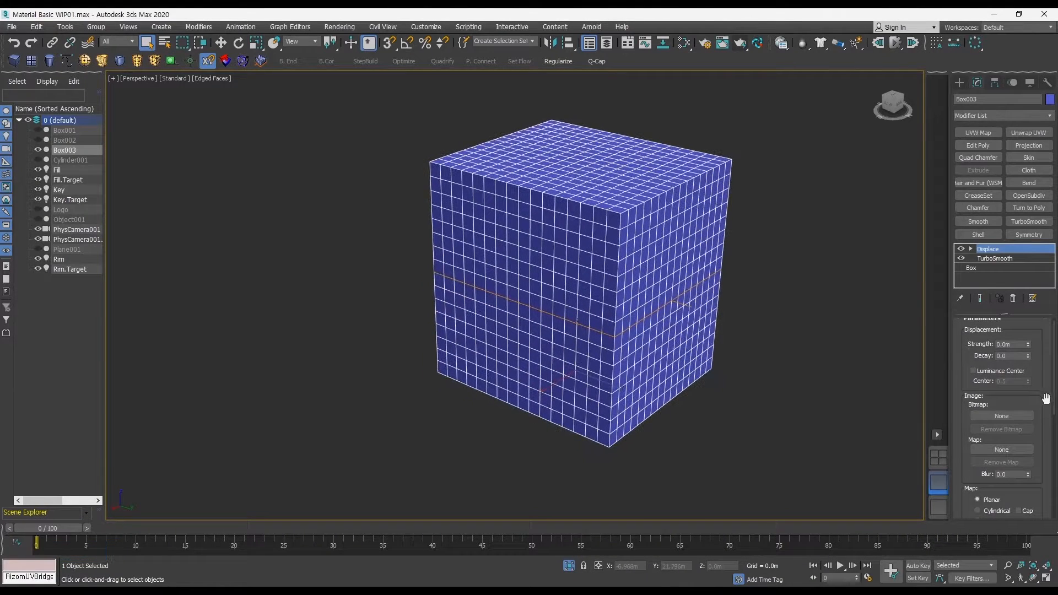
pyautogui.press('m')
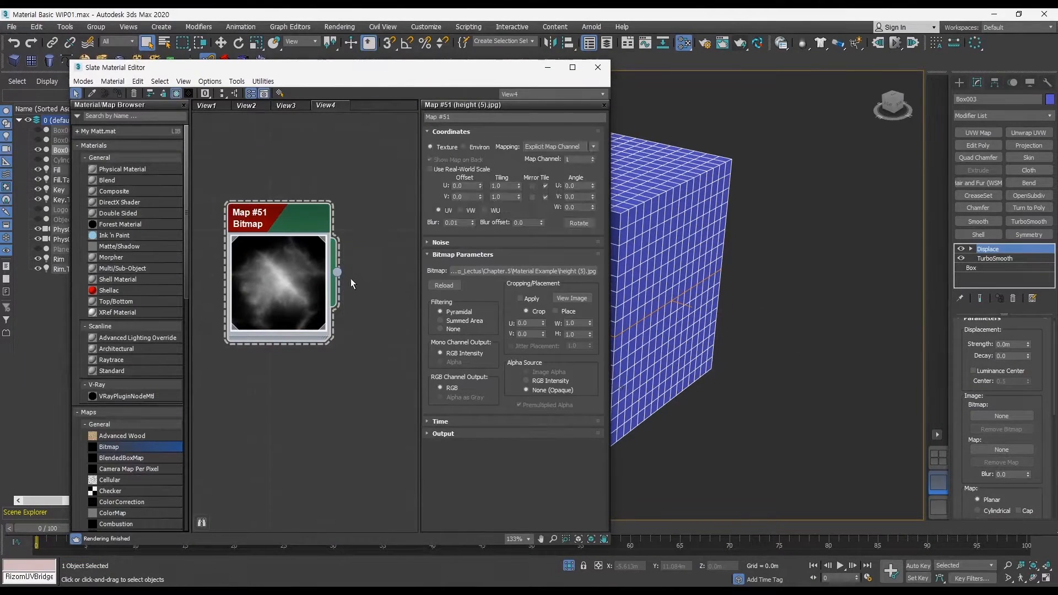
pyautogui.moveTo(996, 449); pyautogui.dragTo(976, 446)
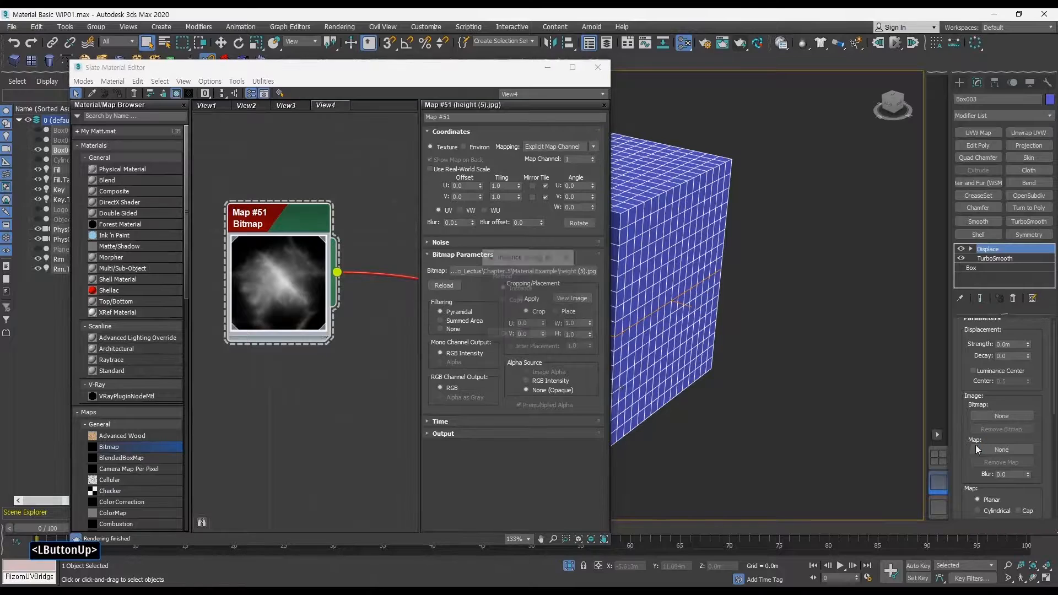
pyautogui.click(504, 338)
pyautogui.click(597, 67)
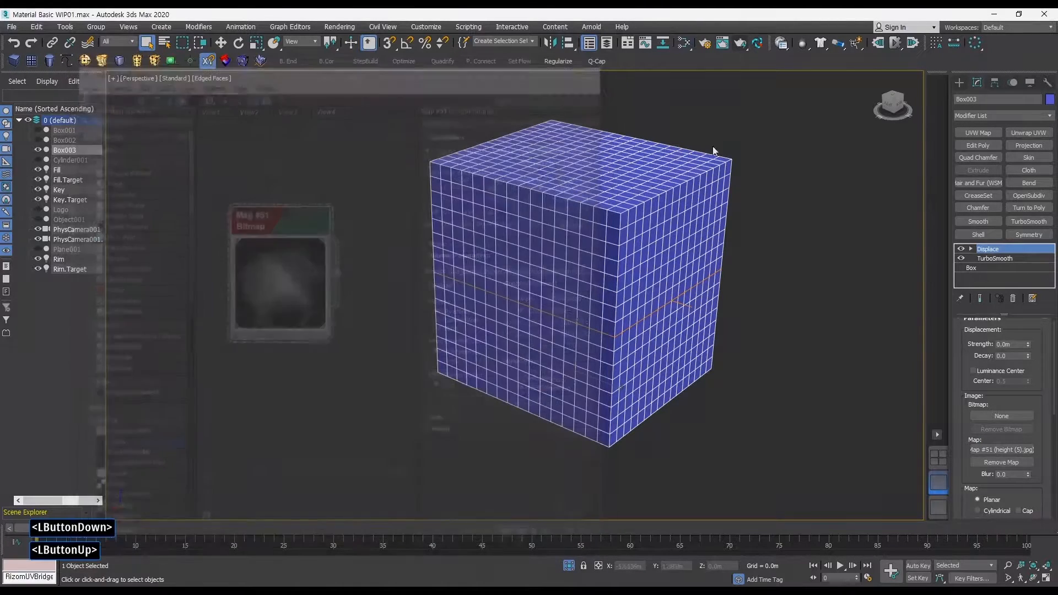
# Review the box's Displace mapping parameters and raise its displacement strength to about 0.98 m
pyautogui.moveTo(1035, 493); pyautogui.dragTo(1034, 416)
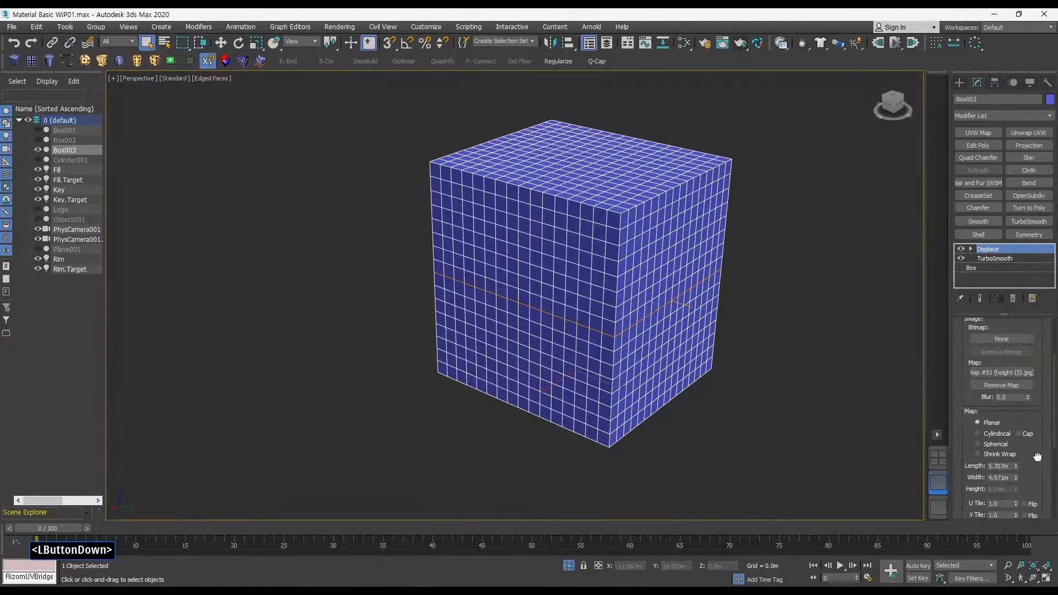
pyautogui.moveTo(1036, 457); pyautogui.dragTo(1037, 368)
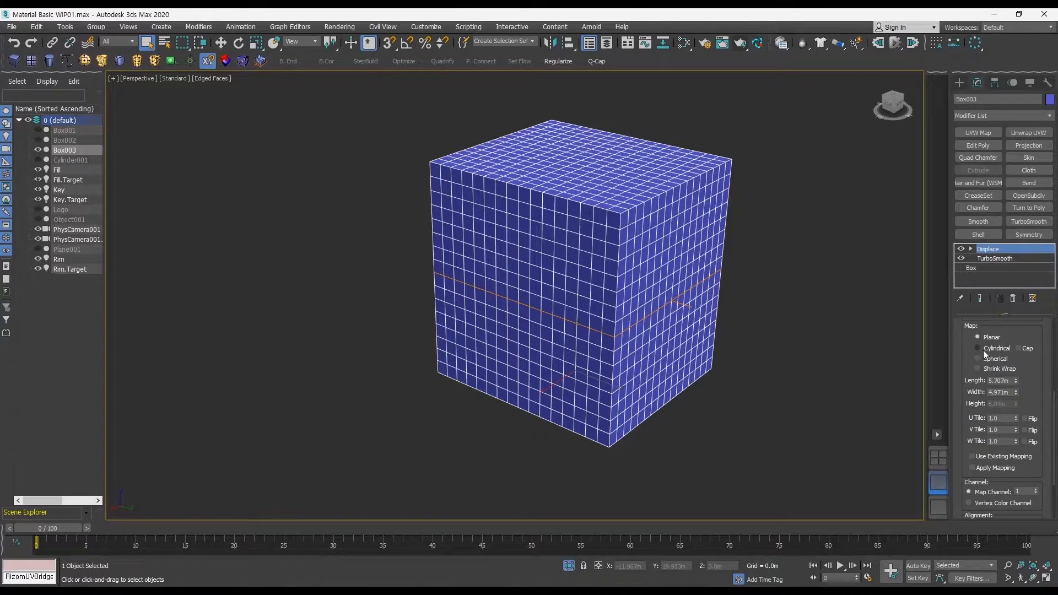
pyautogui.moveTo(1042, 386); pyautogui.dragTo(1037, 340)
pyautogui.moveTo(1048, 427); pyautogui.dragTo(1041, 469)
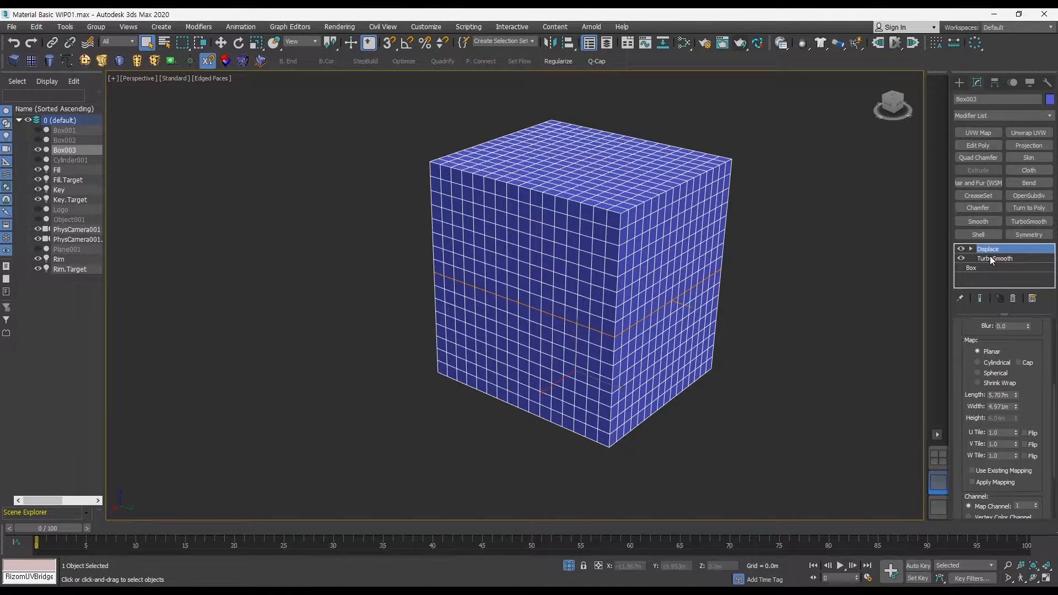
pyautogui.moveTo(1035, 368); pyautogui.dragTo(1045, 454)
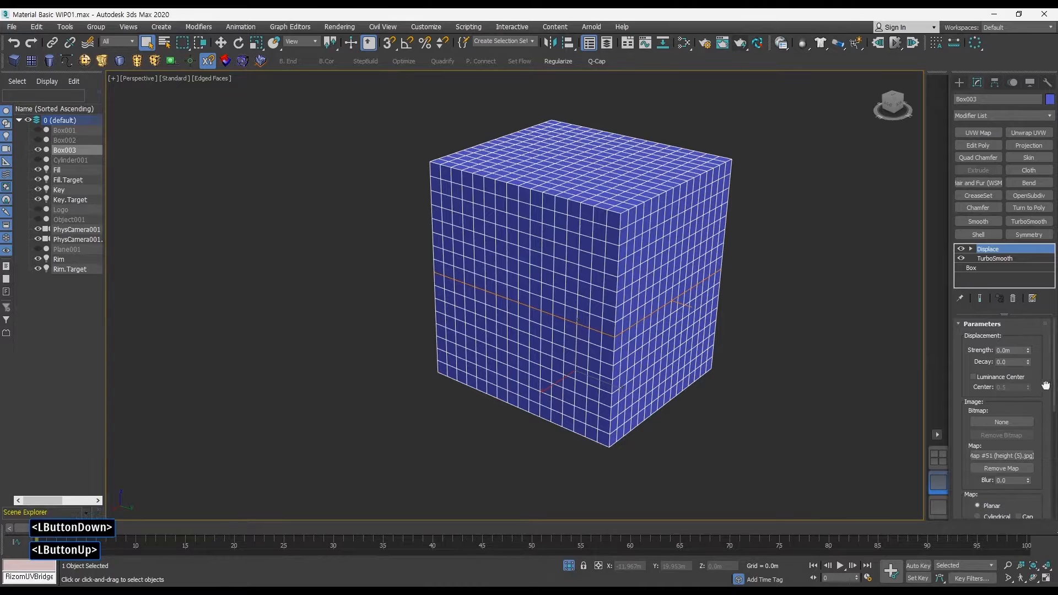
pyautogui.keyDown('ctrl'); pyautogui.moveTo(1027, 356); pyautogui.dragTo(1028, 336); pyautogui.keyUp('ctrl')
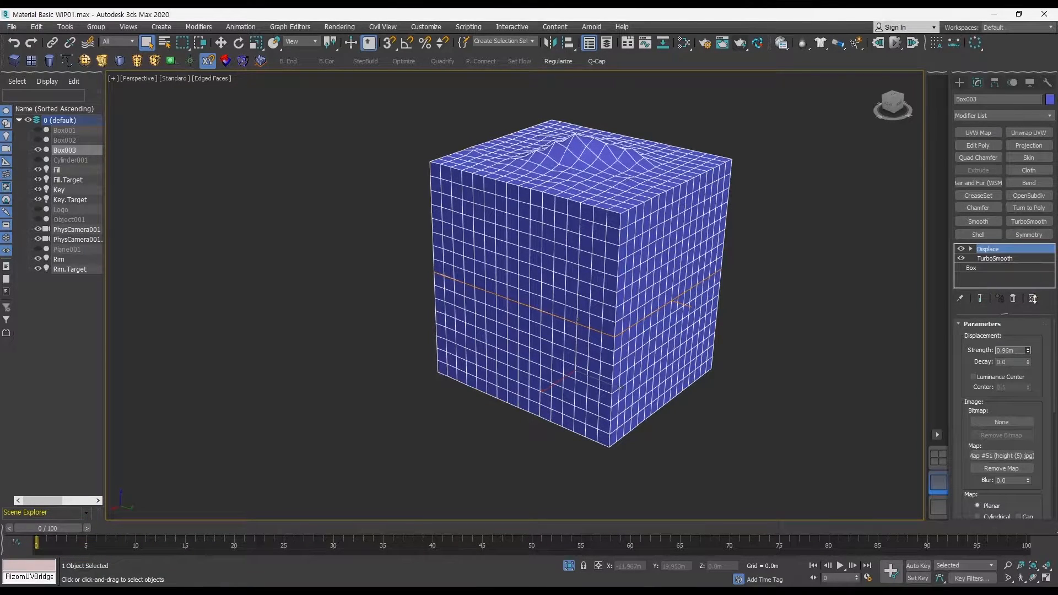
# Make the box's Displace modifier use the existing mapping so that every side is displaced
pyautogui.moveTo(1039, 383); pyautogui.dragTo(1026, 335)
pyautogui.moveTo(1036, 422)
pyautogui.mouseDown()
pyautogui.moveTo(1044, 348)
pyautogui.moveTo(1039, 395)
pyautogui.moveTo(1038, 374)
pyautogui.mouseUp()
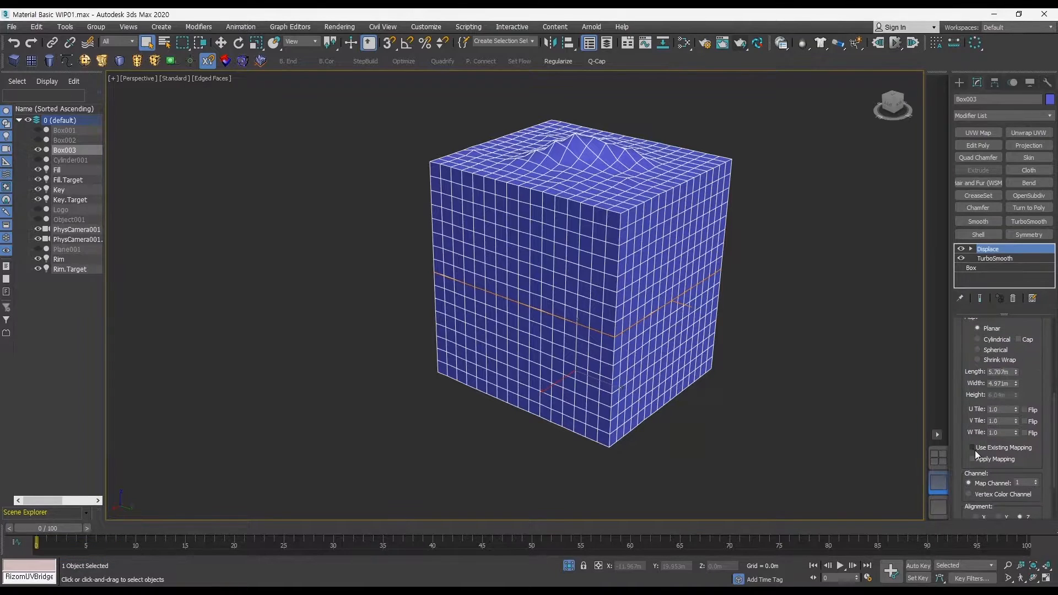
pyautogui.keyDown('alt'); pyautogui.moveTo(826, 397); pyautogui.dragTo(888, 245, button='middle'); pyautogui.keyUp('alt')
pyautogui.click(973, 448)
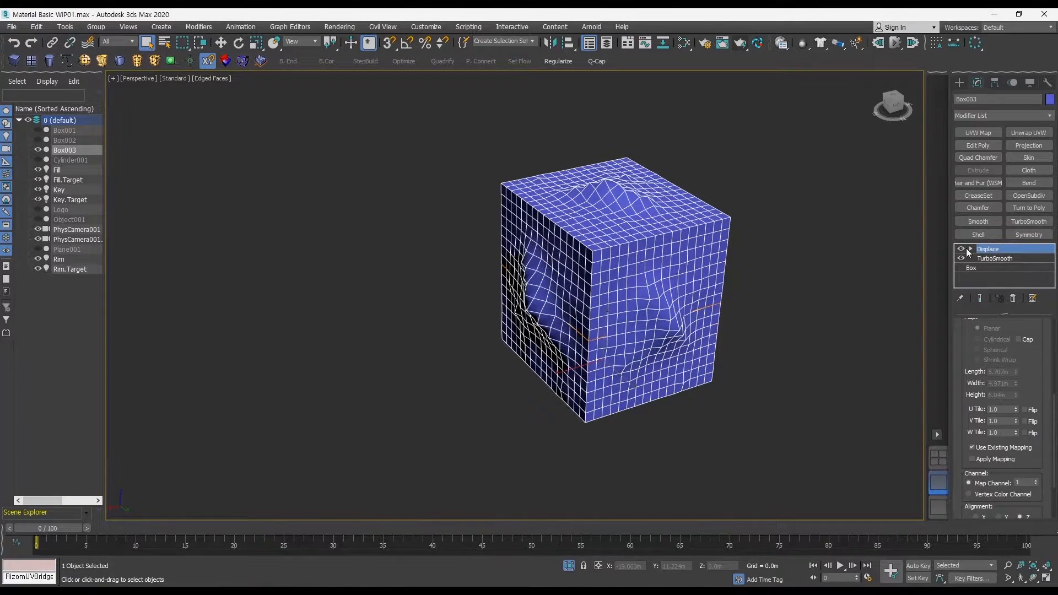
# Cut the TurboSmooth and Displace modifiers from the box's stack
pyautogui.rightClick(993, 257)
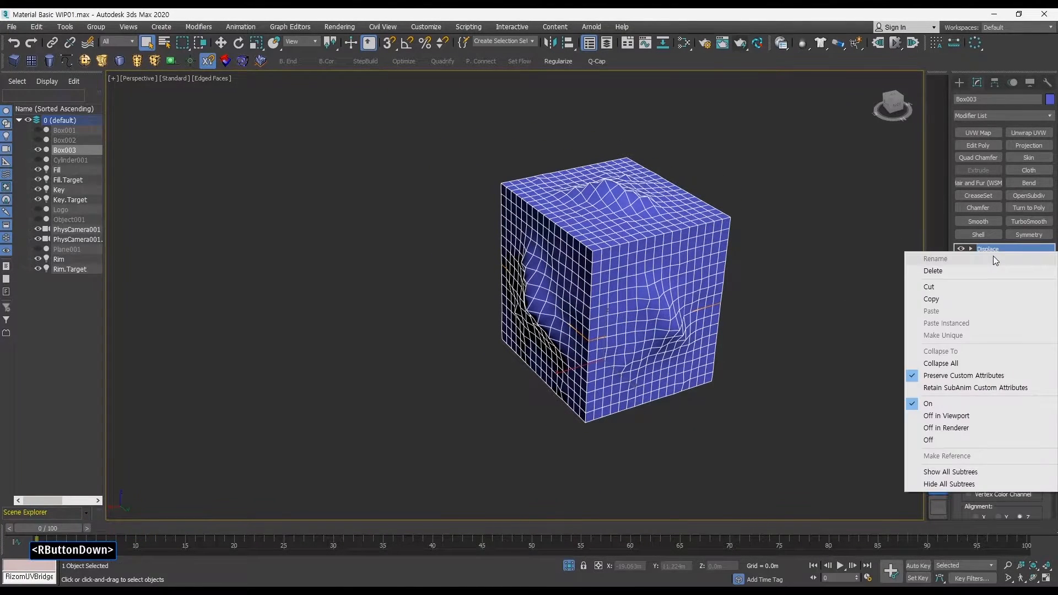
pyautogui.click(947, 287)
pyautogui.keyDown('alt'); pyautogui.moveTo(779, 307); pyautogui.dragTo(838, 269, button='middle'); pyautogui.keyUp('alt')
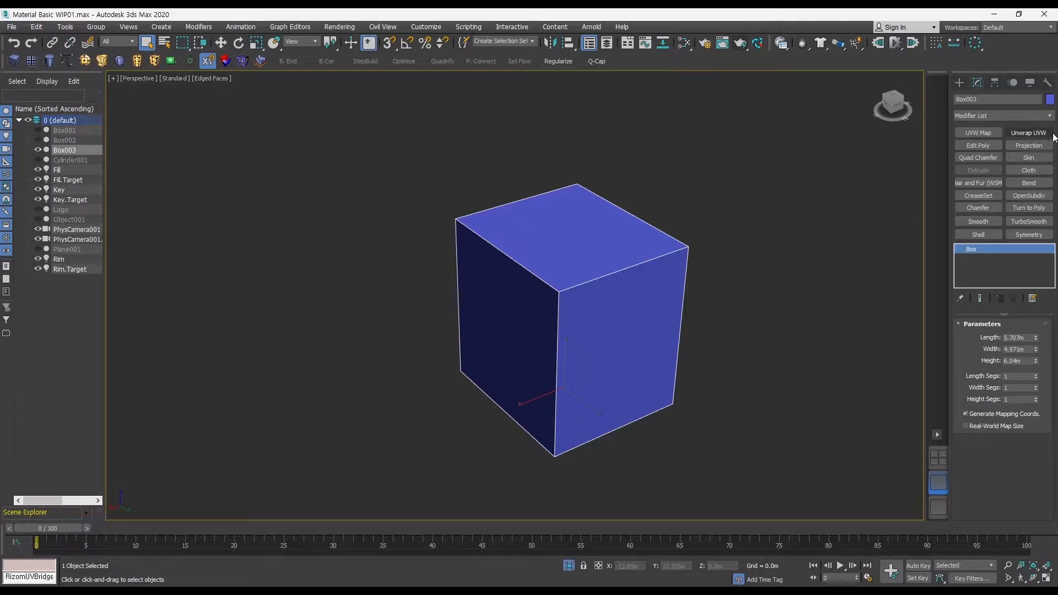
# Add Unwrap UVW to the box and display the Texture Checker image on it in the UV editor
pyautogui.click(1029, 133)
pyautogui.moveTo(763, 307)
pyautogui.mouseDown(button='middle')
pyautogui.moveTo(785, 294)
pyautogui.moveTo(774, 293)
pyautogui.mouseUp(button='middle')
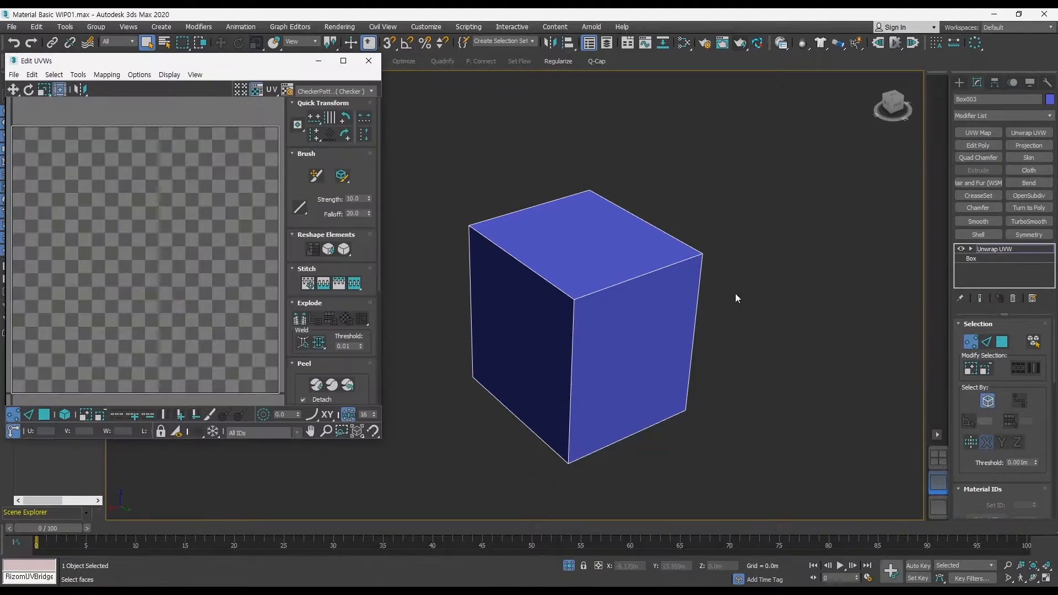
pyautogui.keyDown('ctrl'); pyautogui.keyDown('alt'); pyautogui.moveTo(204, 214); pyautogui.dragTo(58, 163, button='middle'); pyautogui.keyUp('alt'); pyautogui.keyUp('ctrl')
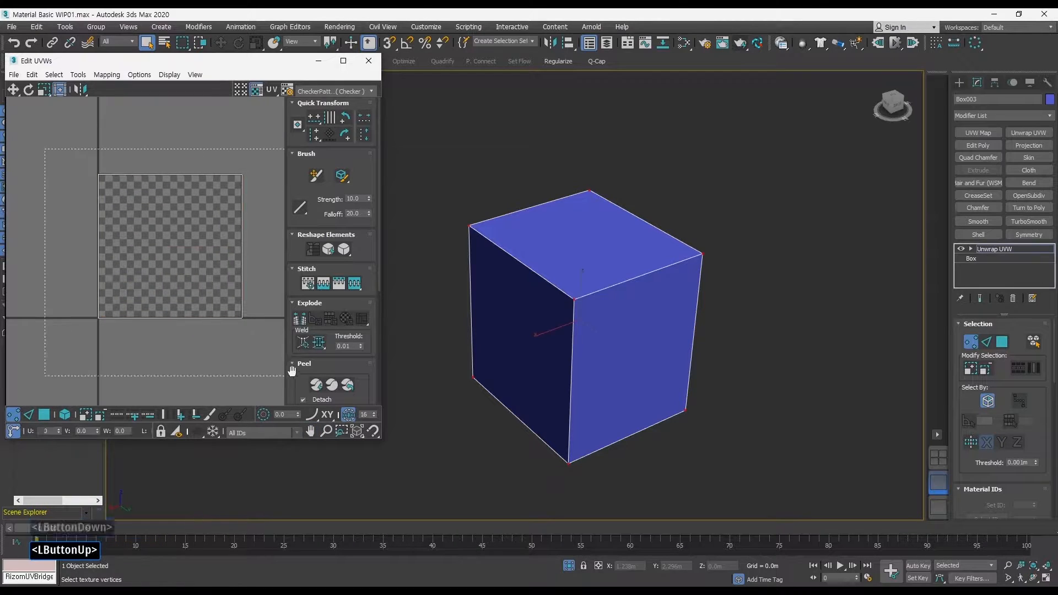
pyautogui.moveTo(602, 325); pyautogui.dragTo(594, 330, button='middle')
pyautogui.click(171, 377)
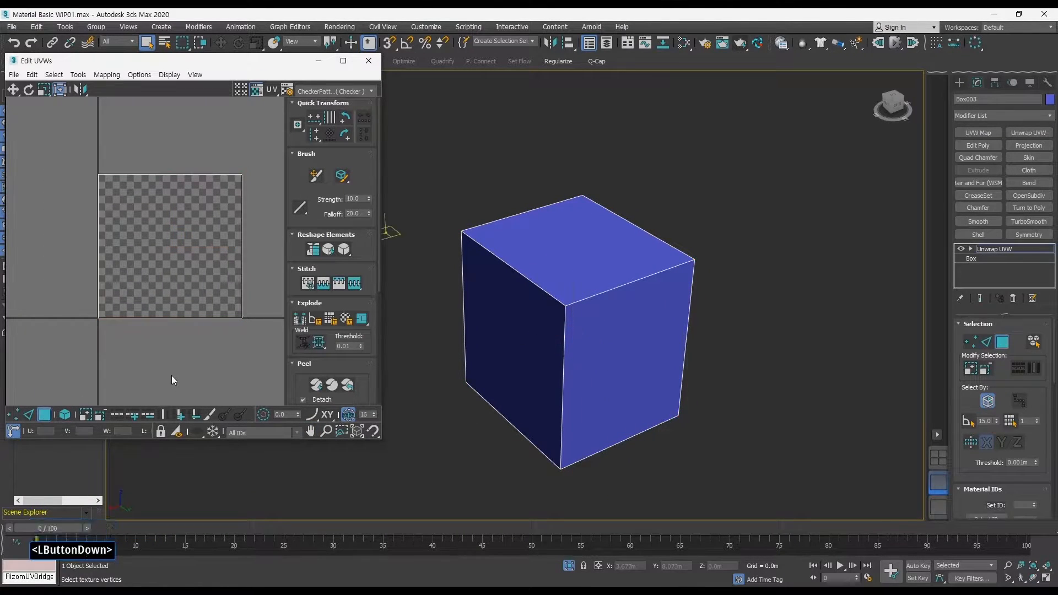
pyautogui.click(367, 95)
pyautogui.click(359, 108)
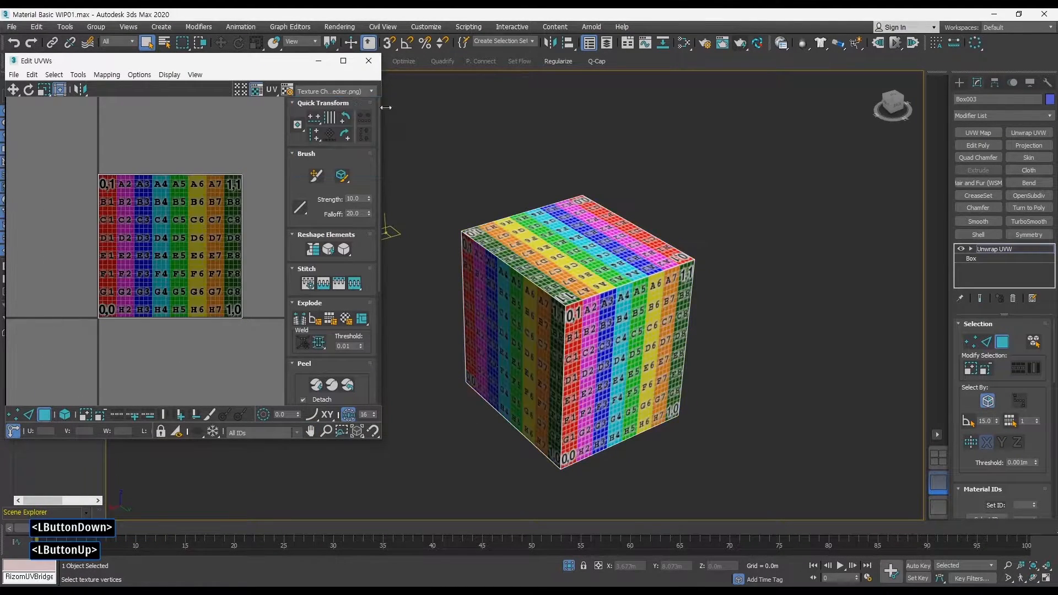
pyautogui.keyDown('alt'); pyautogui.moveTo(637, 285); pyautogui.dragTo(598, 286, button='middle'); pyautogui.keyUp('alt')
pyautogui.moveTo(563, 319)
pyautogui.keyDown('alt'); pyautogui.mouseDown(button='middle')
pyautogui.moveTo(532, 331)
pyautogui.moveTo(530, 314)
pyautogui.moveTo(552, 319)
pyautogui.moveTo(543, 320)
pyautogui.mouseUp(button='middle'); pyautogui.keyUp('alt')
pyautogui.keyDown('alt'); pyautogui.moveTo(559, 331); pyautogui.dragTo(608, 316, button='middle'); pyautogui.keyUp('alt')
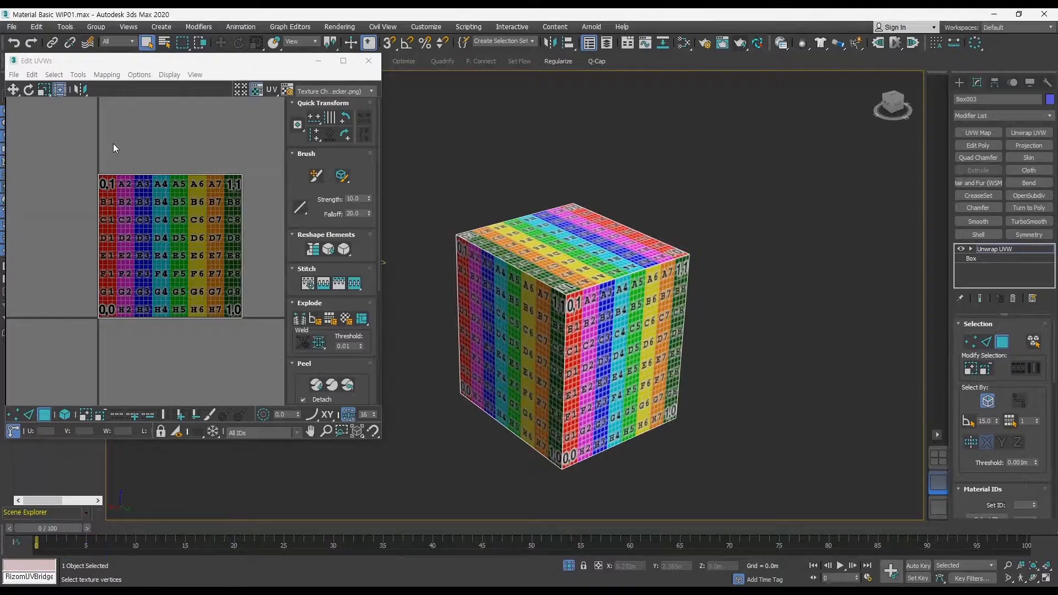
# Flatten all of the box's UV faces with Normal Mapping set to Box Mapping
pyautogui.moveTo(108, 168); pyautogui.dragTo(279, 375)
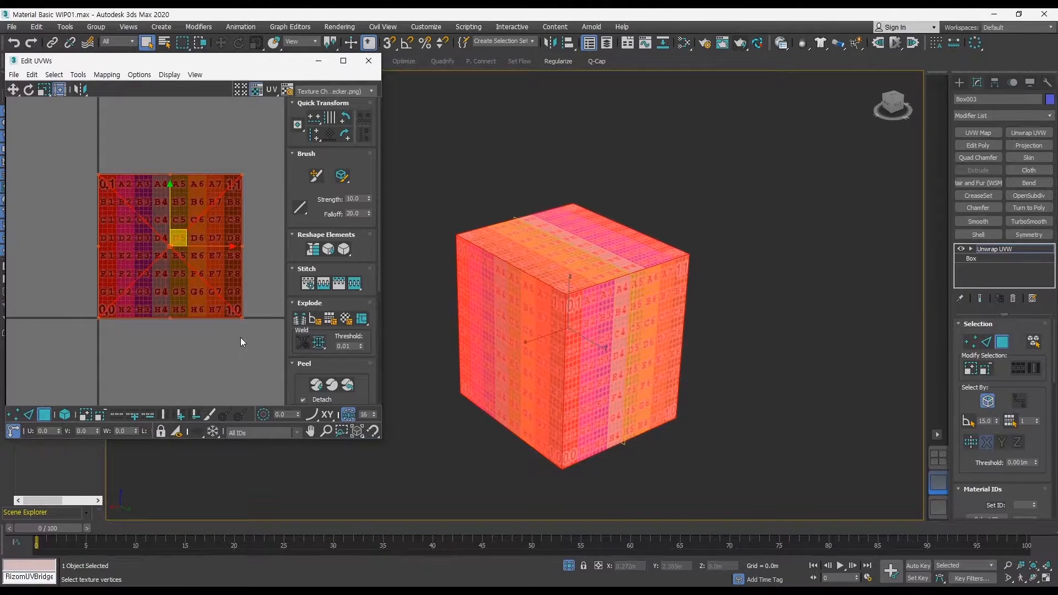
pyautogui.click(106, 75)
pyautogui.click(126, 102)
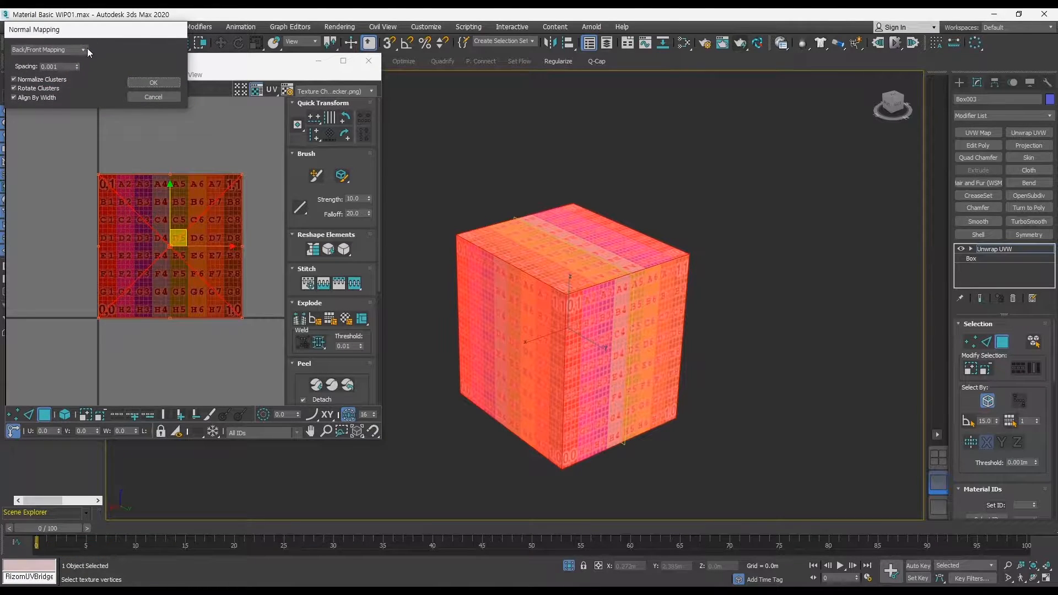
pyautogui.click(84, 49)
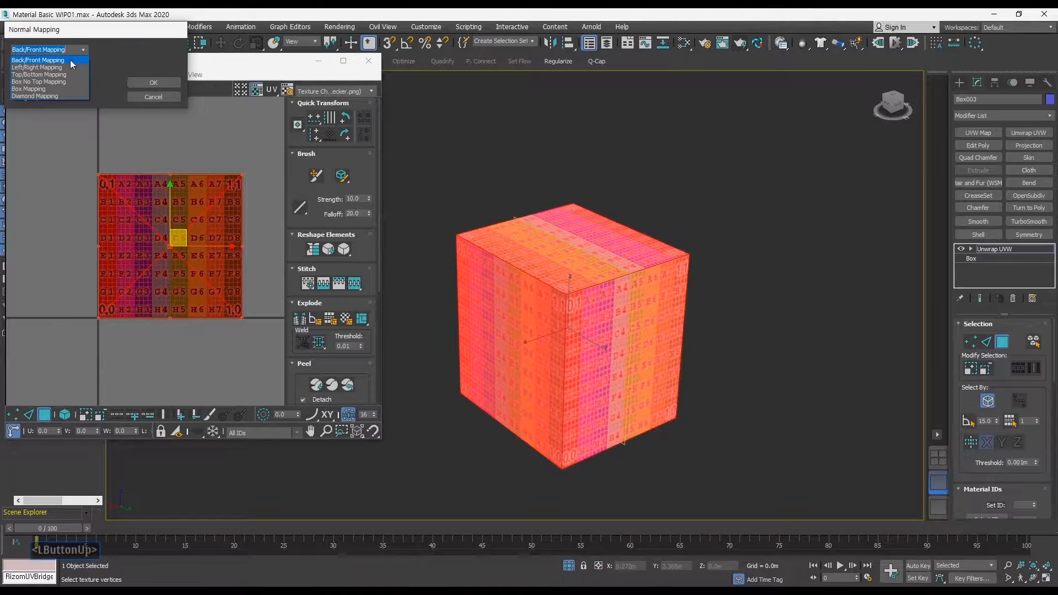
pyautogui.click(48, 89)
pyautogui.click(156, 84)
pyautogui.click(244, 154)
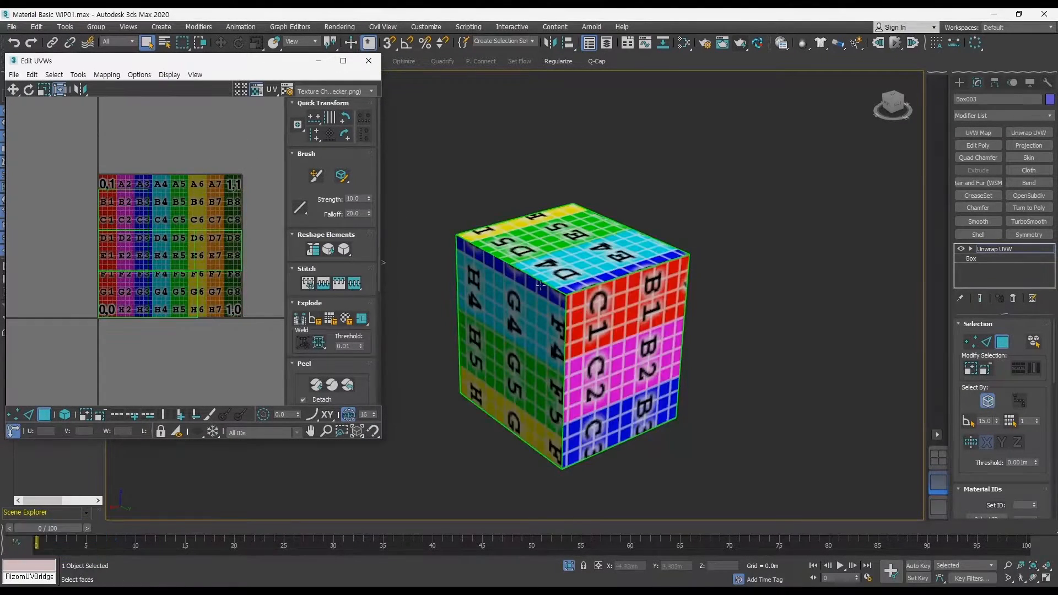
# Convert the unwrapped box to Editable Poly and paste the cut TurboSmooth and Displace modifiers onto it
pyautogui.moveTo(584, 309)
pyautogui.mouseDown(button='middle')
pyautogui.moveTo(600, 312)
pyautogui.moveTo(593, 319)
pyautogui.mouseUp(button='middle')
pyautogui.hotkey('ctrl', 'a')
pyautogui.keyDown('alt'); pyautogui.moveTo(660, 315); pyautogui.dragTo(648, 320, button='middle'); pyautogui.keyUp('alt')
pyautogui.moveTo(648, 321); pyautogui.dragTo(730, 310, button='middle')
pyautogui.press('w')
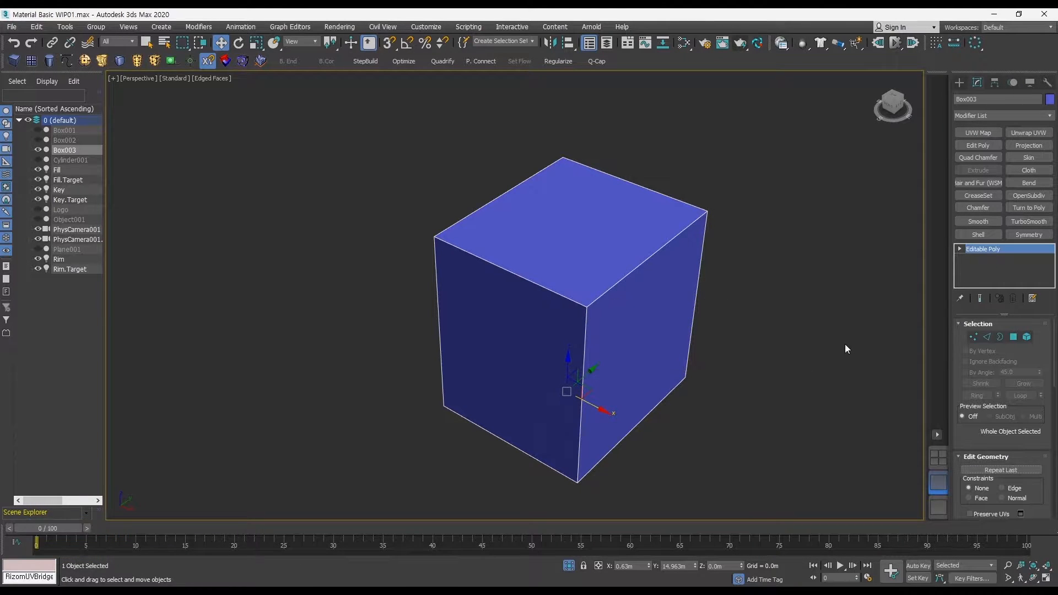
pyautogui.rightClick(977, 253)
pyautogui.click(980, 256)
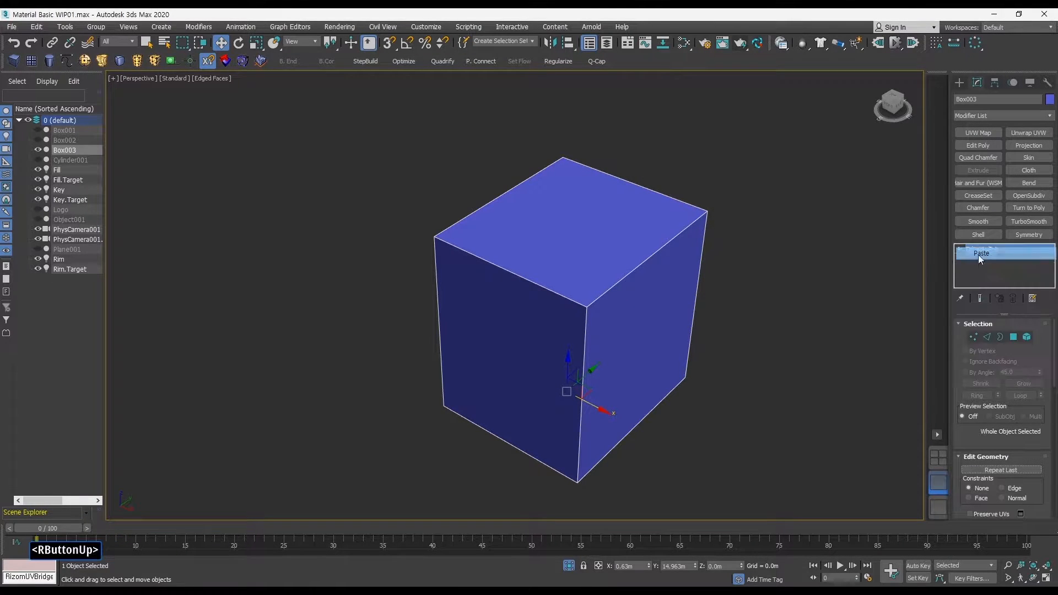
# Raise the box's TurboSmooth by one iteration and set its Displace strength to about 1.76 m
pyautogui.keyDown('alt'); pyautogui.moveTo(791, 278); pyautogui.dragTo(903, 300, button='middle'); pyautogui.keyUp('alt')
pyautogui.click(1016, 259)
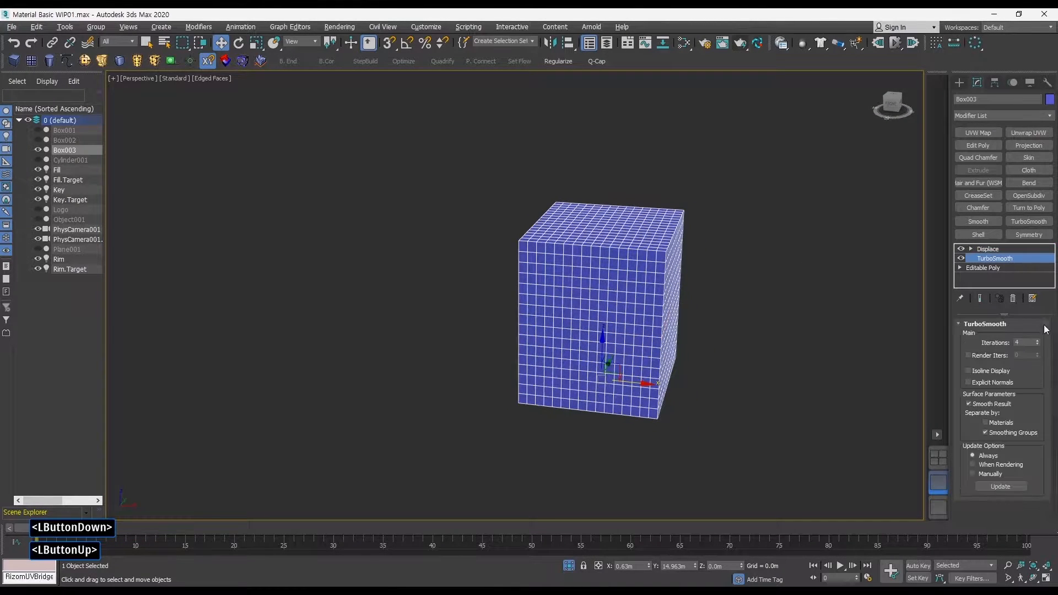
pyautogui.click(1038, 340)
pyautogui.click(992, 249)
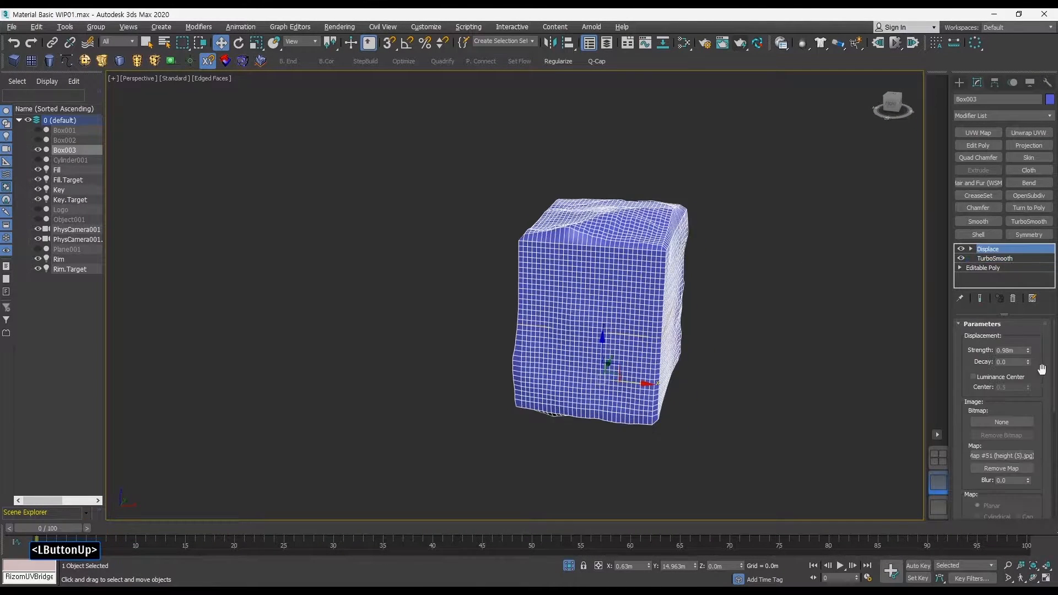
pyautogui.moveTo(1044, 425)
pyautogui.mouseDown()
pyautogui.moveTo(1045, 353)
pyautogui.moveTo(1030, 395)
pyautogui.moveTo(1045, 444)
pyautogui.mouseUp()
pyautogui.keyDown('ctrl'); pyautogui.moveTo(1030, 353); pyautogui.dragTo(1030, 337); pyautogui.keyUp('ctrl')
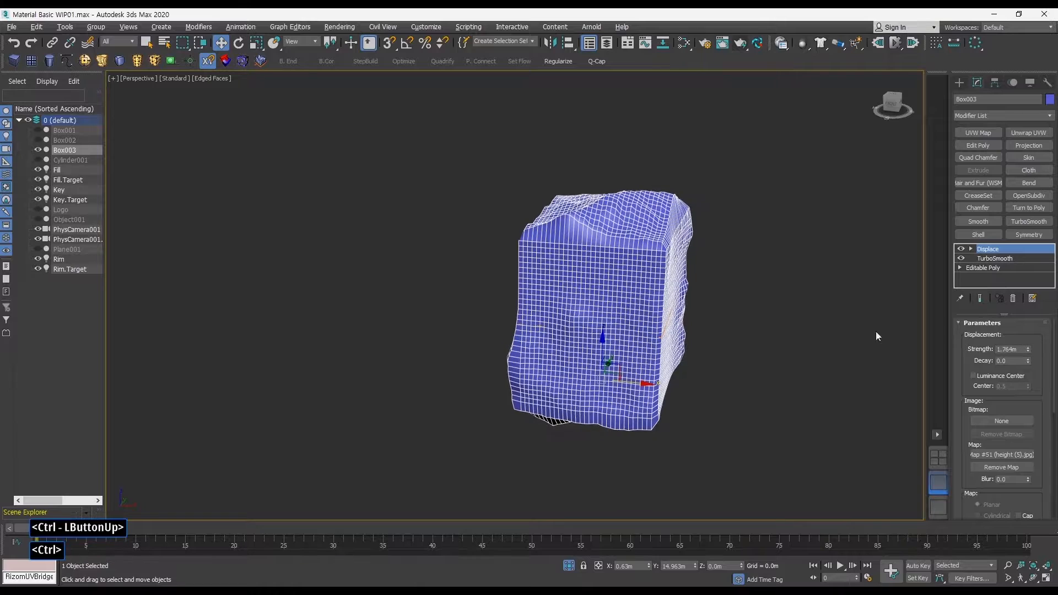
# Examine the displaced box in shaded view without edges and review its Displace mapping, channel and alignment parameters
pyautogui.keyDown('alt'); pyautogui.moveTo(875, 332); pyautogui.dragTo(752, 321, button='middle'); pyautogui.keyUp('alt')
pyautogui.press('F3')
pyautogui.press('F3')
pyautogui.moveTo(821, 332)
pyautogui.keyDown('ctrl'); pyautogui.keyDown('alt'); pyautogui.mouseDown(button='middle')
pyautogui.moveTo(734, 340)
pyautogui.moveTo(723, 362)
pyautogui.moveTo(605, 357)
pyautogui.mouseUp(button='middle'); pyautogui.keyUp('alt'); pyautogui.keyUp('ctrl')
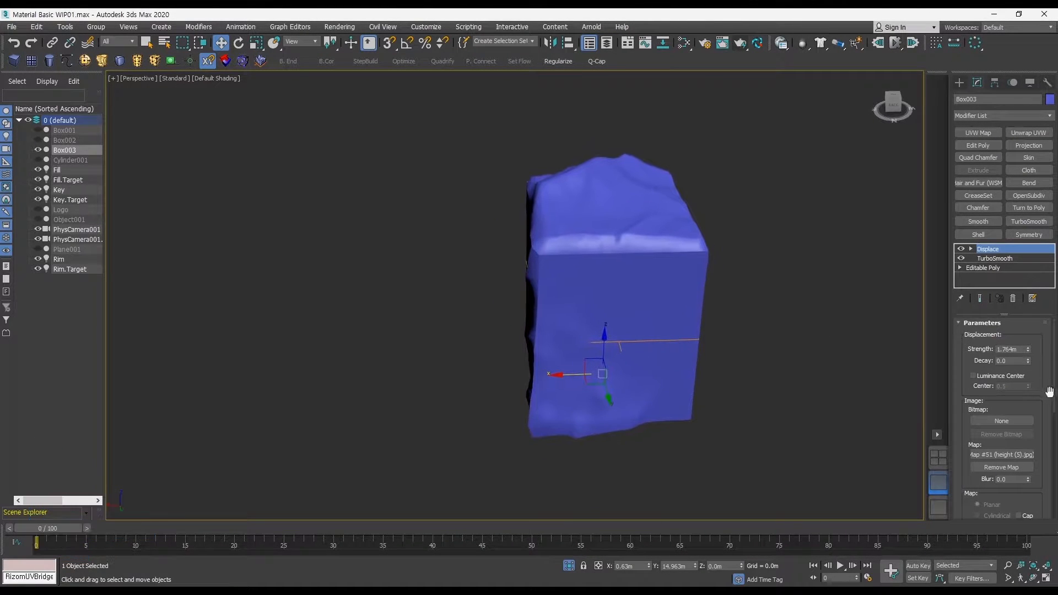
pyautogui.click(1040, 386)
pyautogui.moveTo(1039, 385); pyautogui.dragTo(1040, 331)
pyautogui.moveTo(1037, 406); pyautogui.dragTo(1036, 341)
pyautogui.moveTo(1038, 428); pyautogui.dragTo(1037, 359)
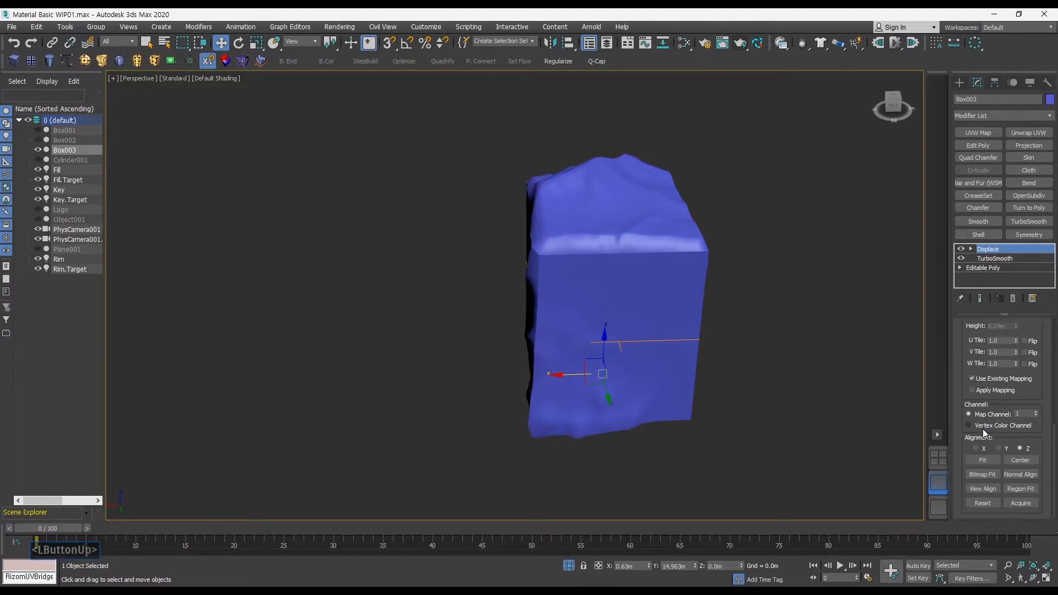
pyautogui.click(983, 460)
pyautogui.scroll(5, 1048, 383)
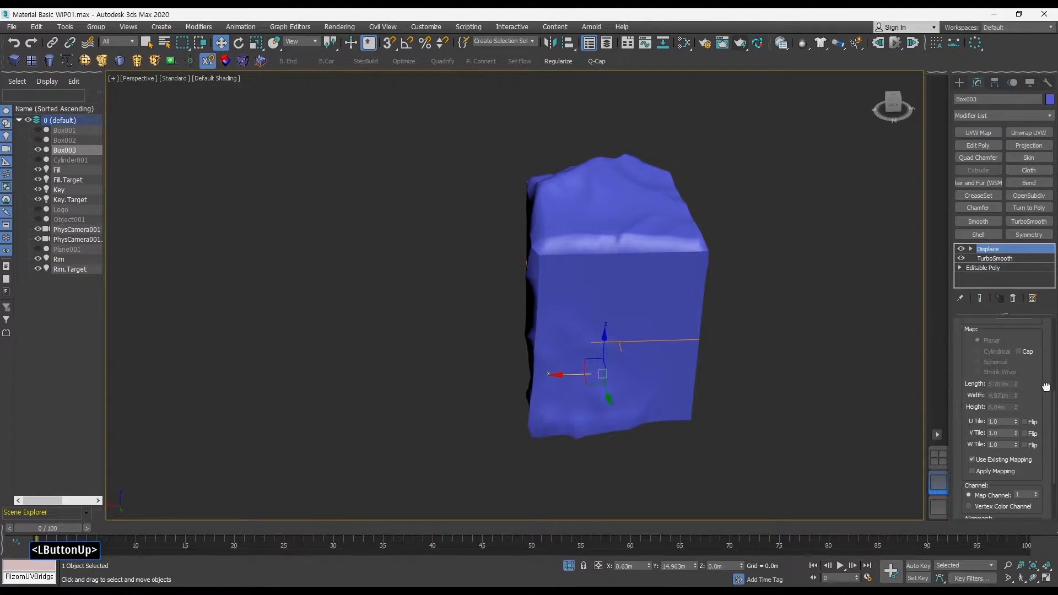
# Delete the demonstration box and select the displaced terrain plane
pyautogui.keyDown('alt'); pyautogui.moveTo(812, 358); pyautogui.dragTo(760, 346, button='middle'); pyautogui.keyUp('alt')
pyautogui.press('Delete')
pyautogui.moveTo(588, 346); pyautogui.dragTo(427, 286)
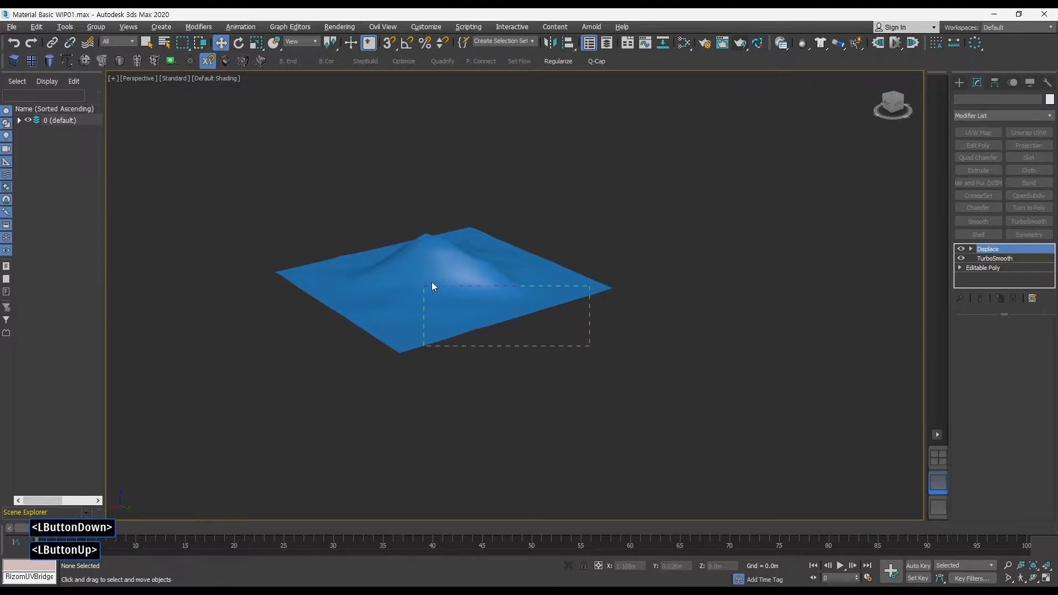
pyautogui.keyDown('alt'); pyautogui.moveTo(431, 285); pyautogui.dragTo(481, 337, button='middle'); pyautogui.keyUp('alt')
pyautogui.keyDown('ctrl'); pyautogui.keyDown('alt'); pyautogui.moveTo(480, 337); pyautogui.dragTo(484, 306, button='middle'); pyautogui.keyUp('alt'); pyautogui.keyUp('ctrl')
pyautogui.moveTo(484, 307); pyautogui.dragTo(544, 328, button='middle')
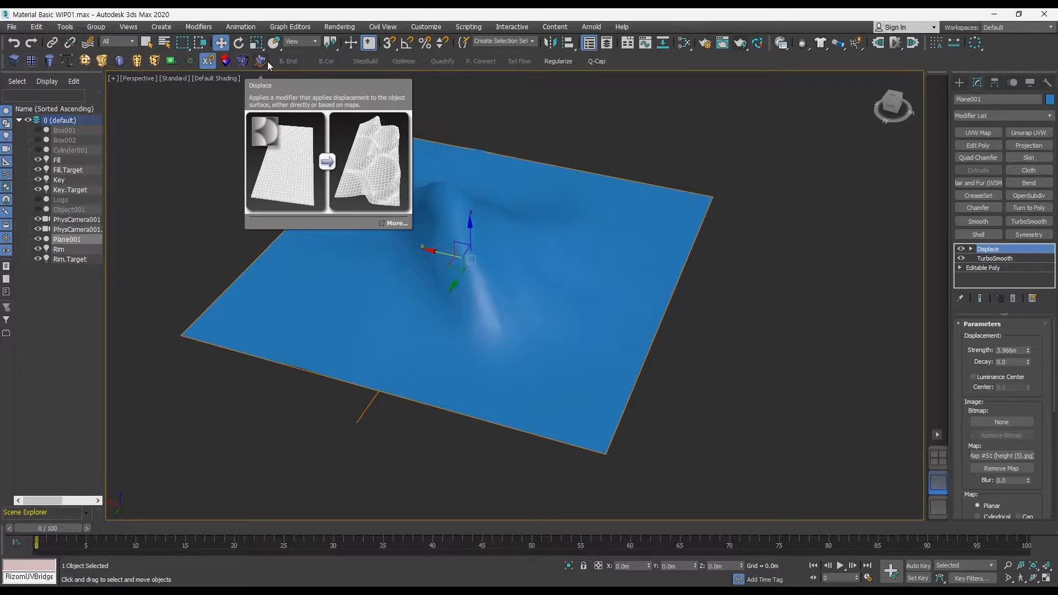
pyautogui.moveTo(683, 309); pyautogui.dragTo(707, 349, button='middle')
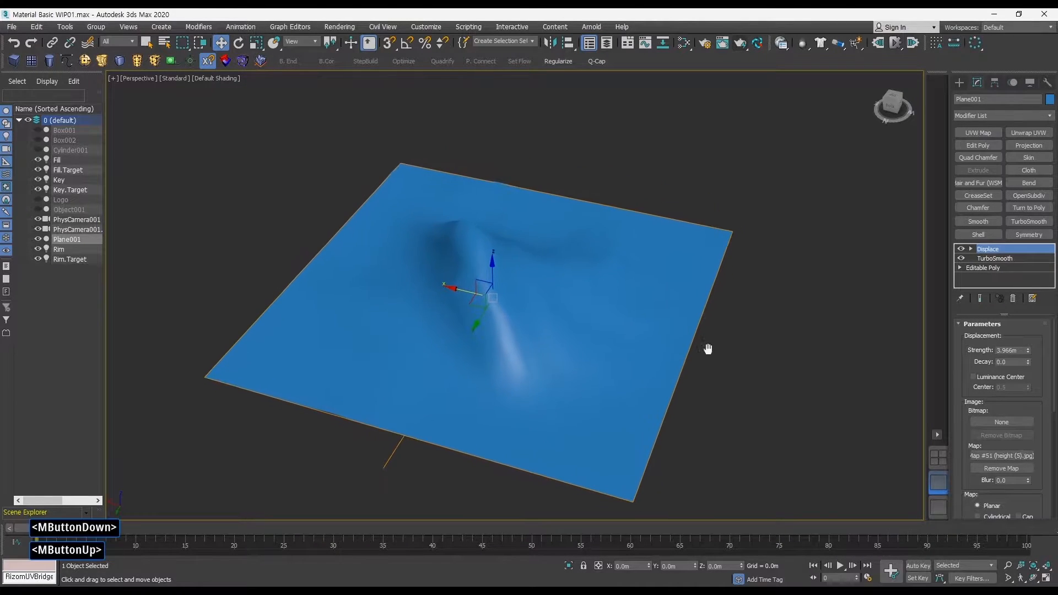
pyautogui.click(803, 389)
pyautogui.click(540, 363)
# Show edged faces on the terrain plane and set its TurboSmooth iterations to 3
pyautogui.keyDown('alt'); pyautogui.moveTo(540, 364); pyautogui.dragTo(715, 333, button='middle'); pyautogui.keyUp('alt')
pyautogui.press('F3')
pyautogui.press('F3')
pyautogui.press('F4')
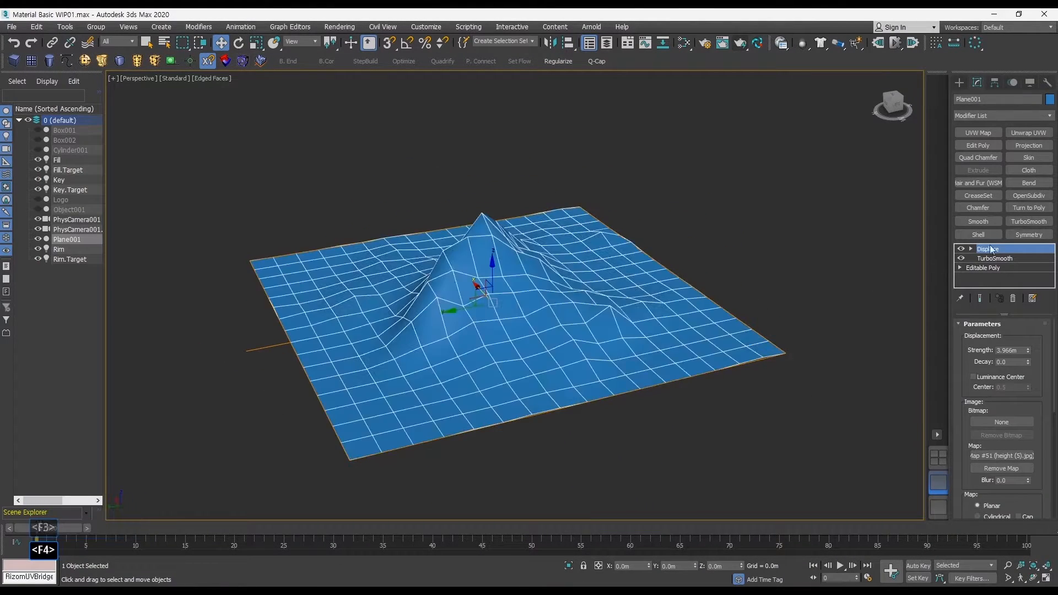
pyautogui.click(994, 258)
pyautogui.click(1037, 340)
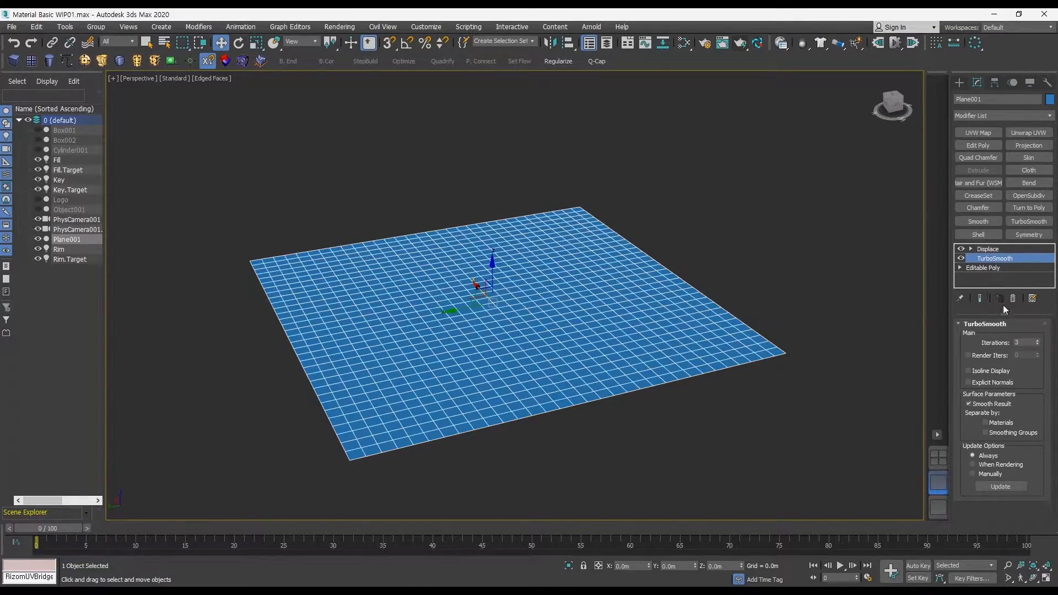
# Hide the edged faces and set the terrain plane's Displace strength to about 3.65 m
pyautogui.click(994, 249)
pyautogui.keyDown('alt'); pyautogui.moveTo(789, 293); pyautogui.dragTo(576, 309, button='middle'); pyautogui.keyUp('alt')
pyautogui.press('F3')
pyautogui.press('F3')
pyautogui.press('F4')
pyautogui.keyDown('alt'); pyautogui.moveTo(576, 308); pyautogui.dragTo(628, 332, button='middle'); pyautogui.keyUp('alt')
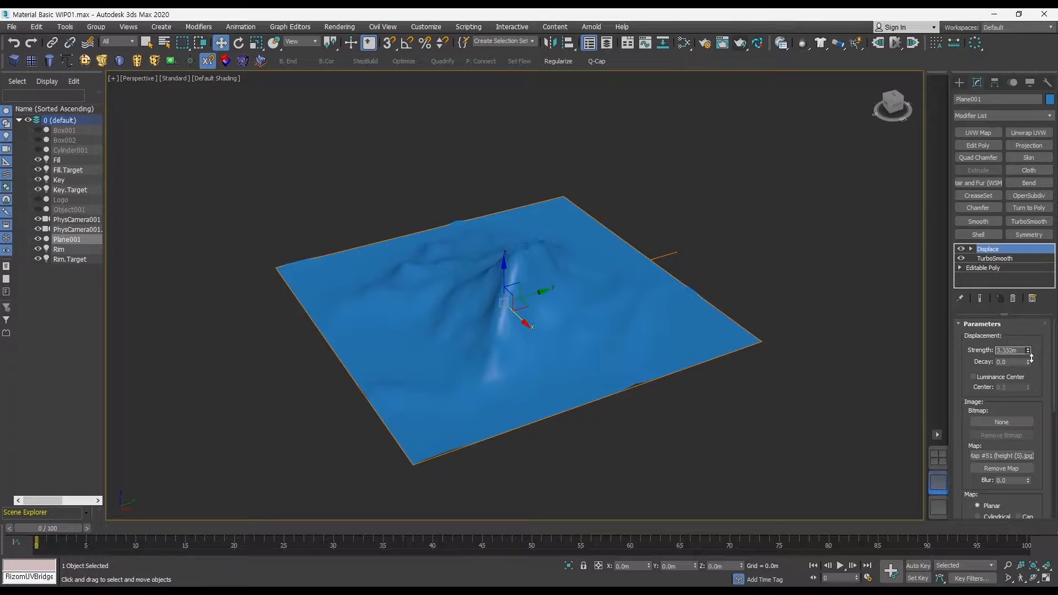
pyautogui.keyDown('alt'); pyautogui.moveTo(782, 304); pyautogui.dragTo(722, 302, button='middle'); pyautogui.keyUp('alt')
pyautogui.keyDown('ctrl'); pyautogui.keyDown('alt'); pyautogui.moveTo(723, 303); pyautogui.dragTo(703, 293, button='middle'); pyautogui.keyUp('alt'); pyautogui.keyUp('ctrl')
# Open the Slate Material Editor, hide the material browser and collapse the height bitmap node's preview
pyautogui.press('m')
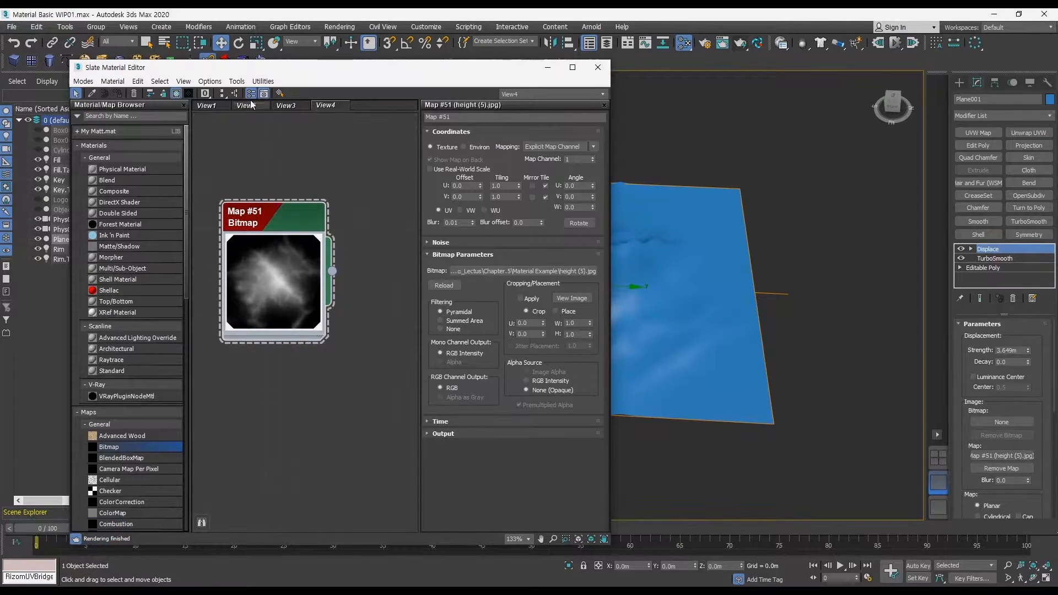
pyautogui.click(253, 94)
pyautogui.keyDown('ctrl'); pyautogui.keyDown('alt'); pyautogui.moveTo(209, 236); pyautogui.dragTo(163, 265, button='middle'); pyautogui.keyUp('alt'); pyautogui.keyUp('ctrl')
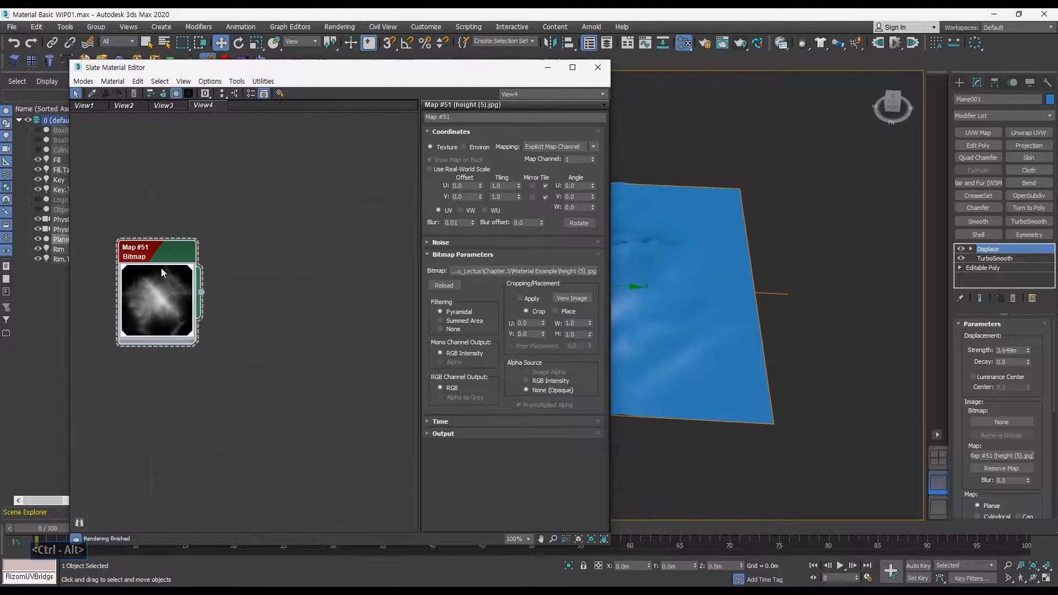
pyautogui.doubleClick(155, 285)
pyautogui.moveTo(234, 259); pyautogui.dragTo(211, 310, button='middle')
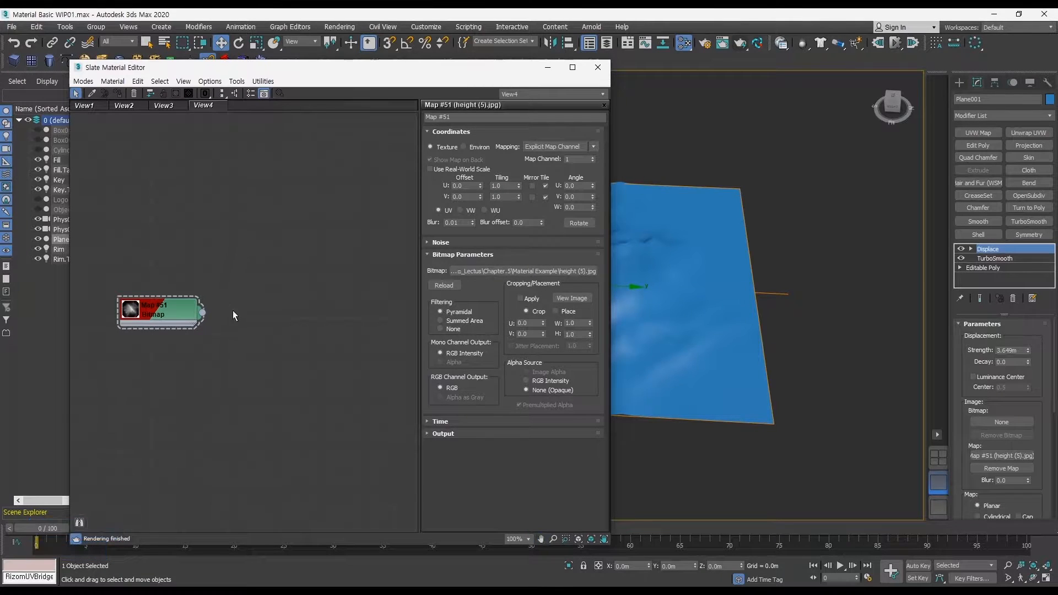
# Add a Scanline Standard material to the node view from the height bitmap's output
pyautogui.moveTo(256, 282); pyautogui.dragTo(263, 277)
pyautogui.moveTo(329, 297)
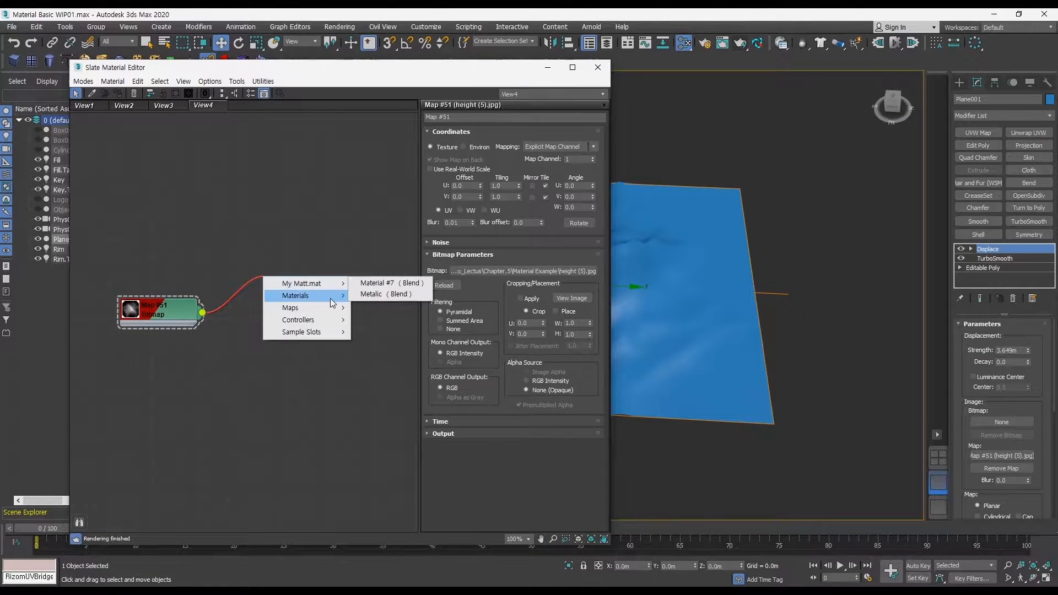
pyautogui.moveTo(398, 300)
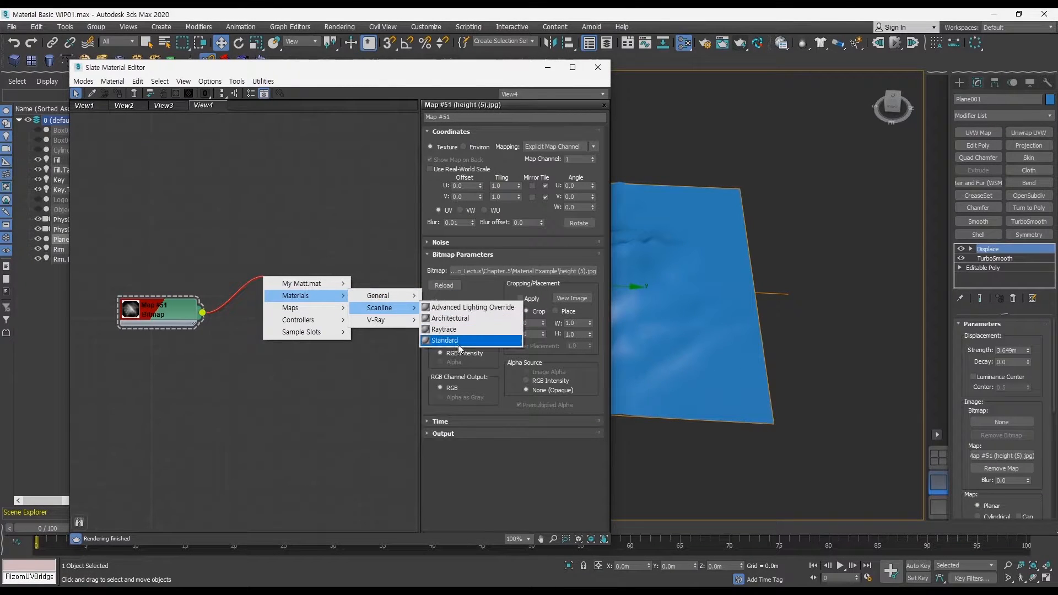
pyautogui.click(457, 340)
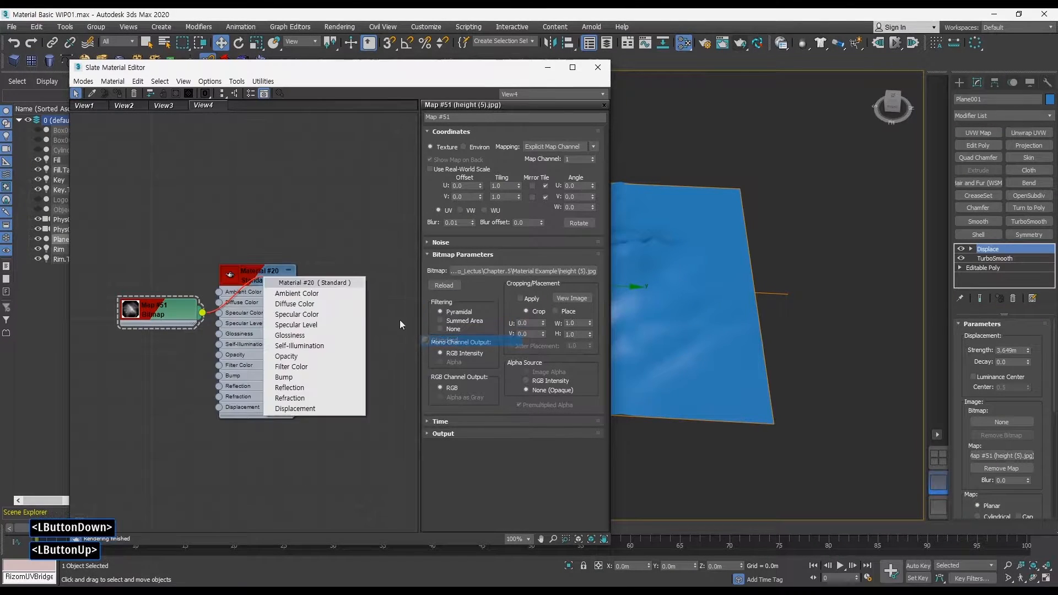
pyautogui.click(296, 307)
pyautogui.moveTo(264, 268); pyautogui.dragTo(302, 255, button='middle')
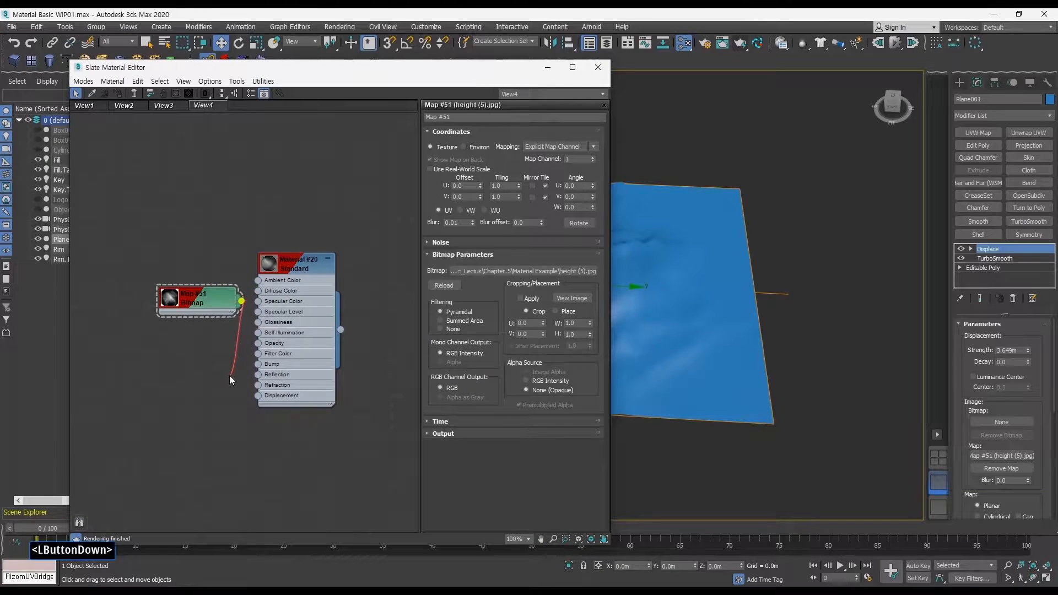
# Move the height bitmap and the Standard material nodes apart and name the material Rock
pyautogui.moveTo(223, 304); pyautogui.dragTo(190, 413)
pyautogui.moveTo(301, 275); pyautogui.dragTo(279, 208)
pyautogui.doubleClick(278, 206)
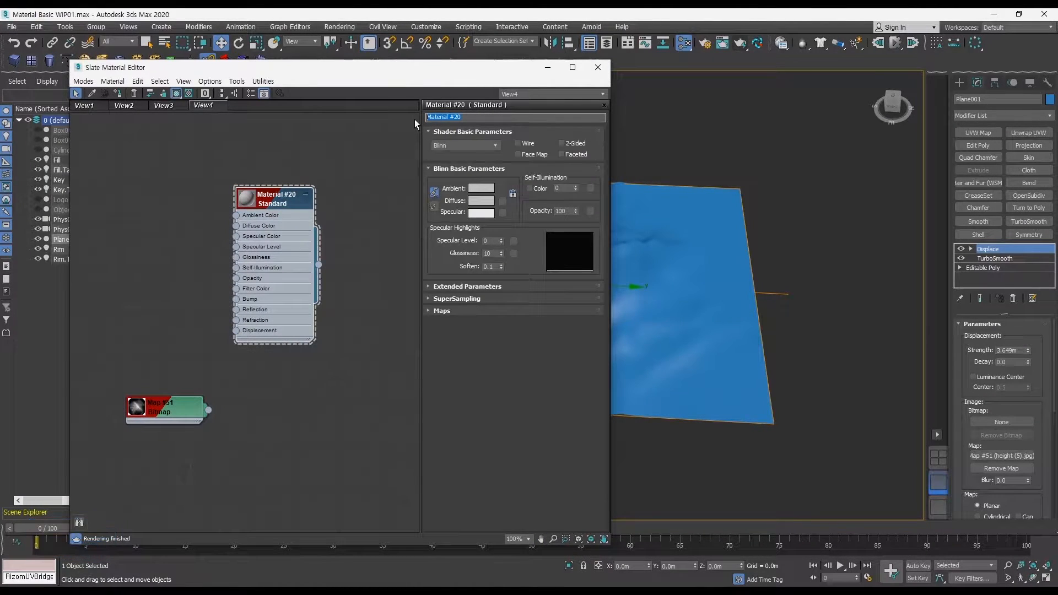
pyautogui.write('Rock')
pyautogui.keyDown('ctrl'); pyautogui.keyDown('alt'); pyautogui.moveTo(331, 233); pyautogui.dragTo(313, 220, button='middle'); pyautogui.keyUp('alt'); pyautogui.keyUp('ctrl')
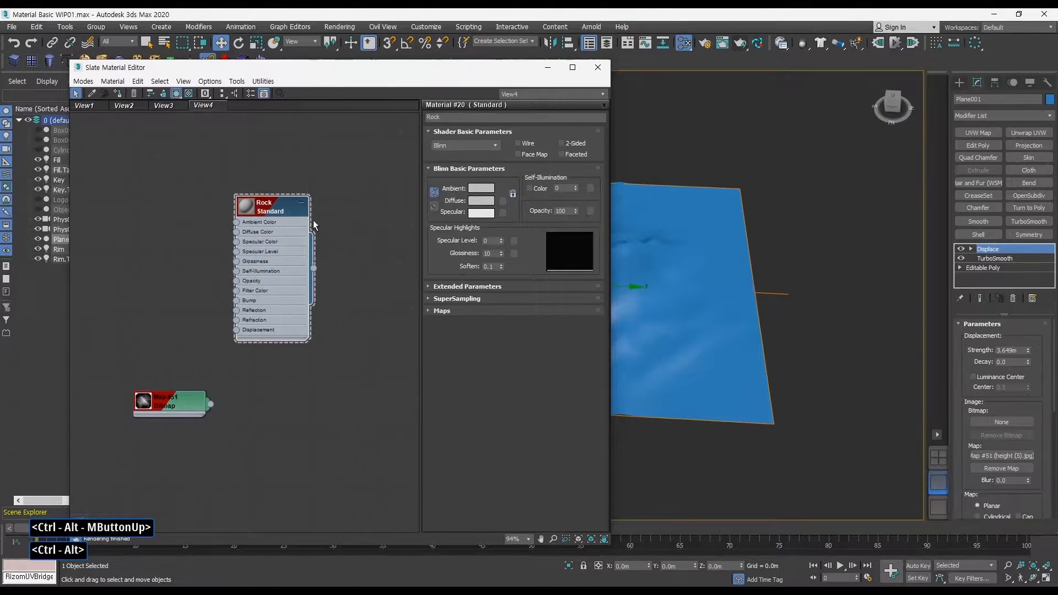
# Set the Rock material's diffuse color to an orange-brown of RGB 149, 53, 0
pyautogui.click(481, 201)
pyautogui.moveTo(273, 95); pyautogui.dragTo(231, 118)
pyautogui.moveTo(318, 130); pyautogui.dragTo(318, 82)
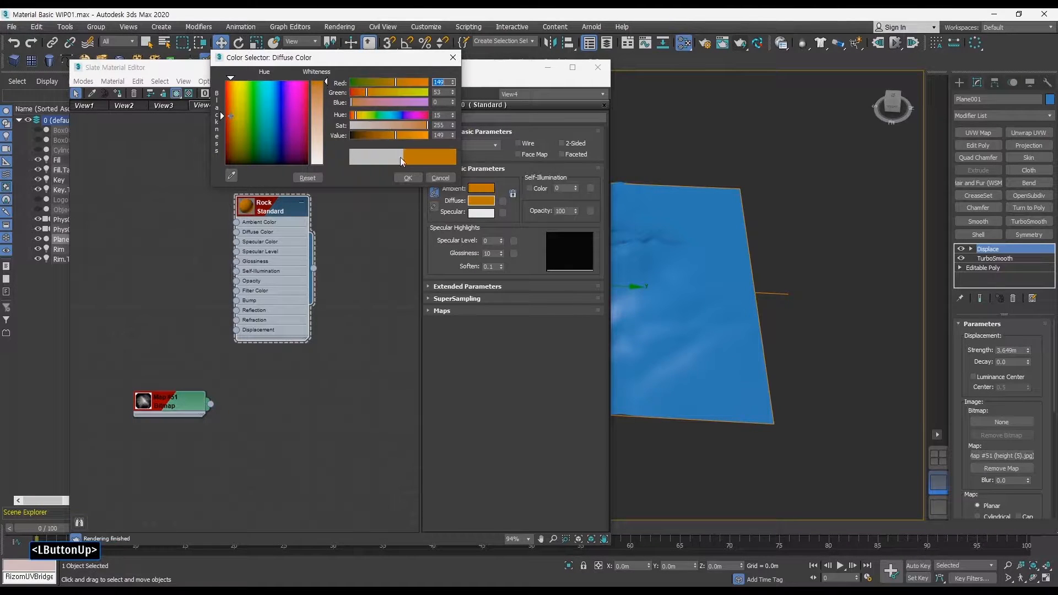
pyautogui.click(407, 177)
# Duplicate the Rock material, name the copy Glass and place it above the Rock node
pyautogui.keyDown('shift'); pyautogui.moveTo(270, 207); pyautogui.dragTo(280, 403); pyautogui.keyUp('shift')
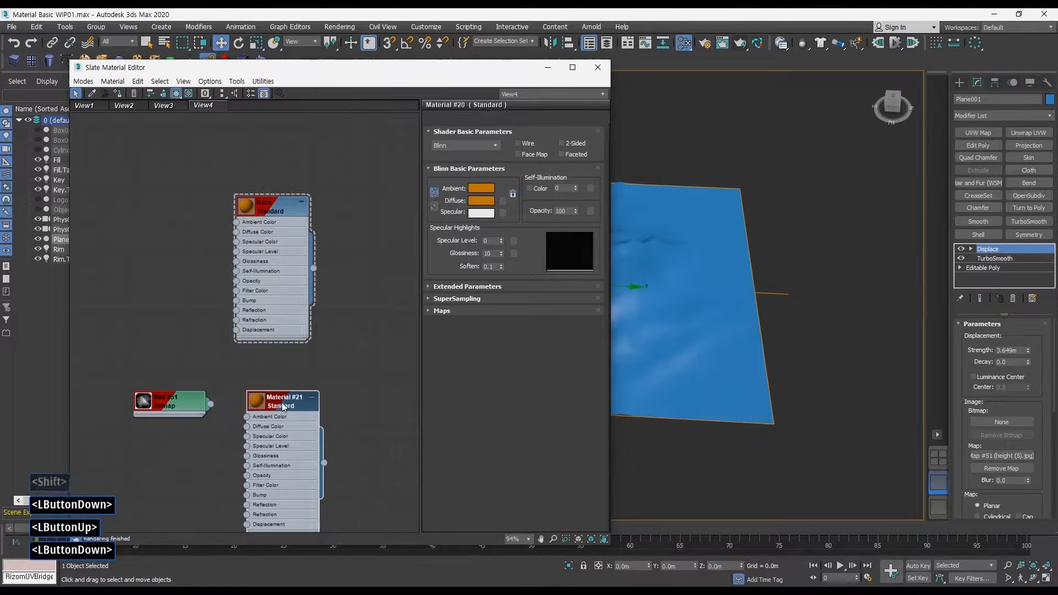
pyautogui.click(465, 117)
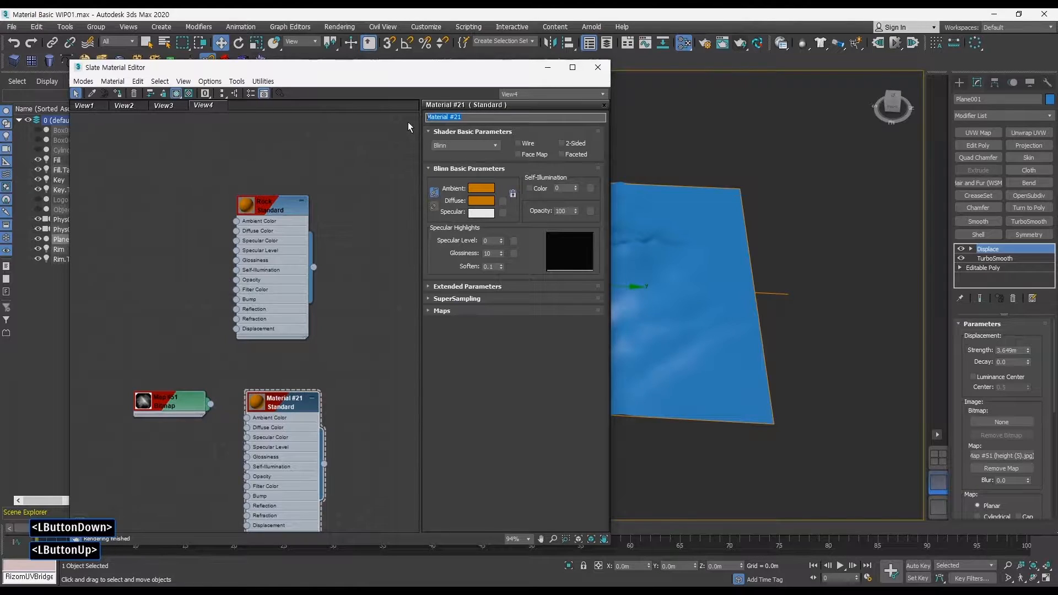
pyautogui.write('Grass')
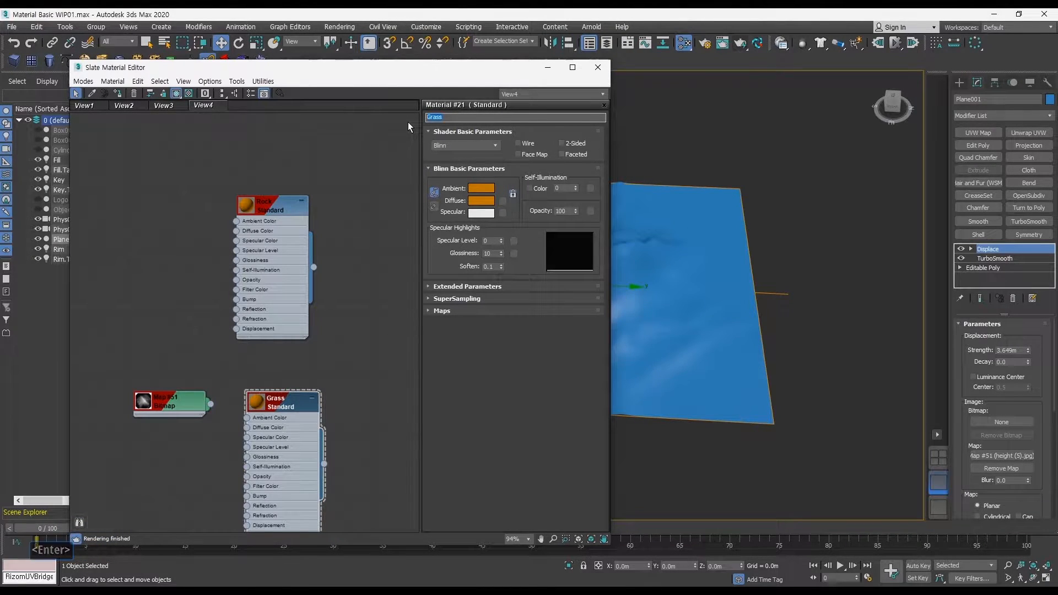
pyautogui.press('Delete')
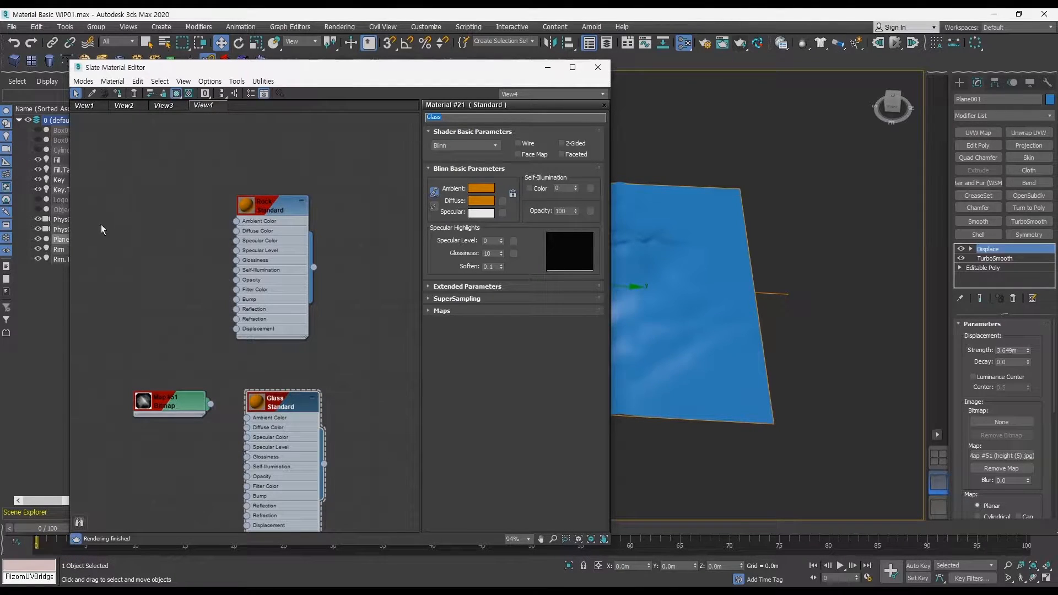
pyautogui.moveTo(259, 206); pyautogui.dragTo(395, 353)
pyautogui.moveTo(268, 400); pyautogui.dragTo(256, 163)
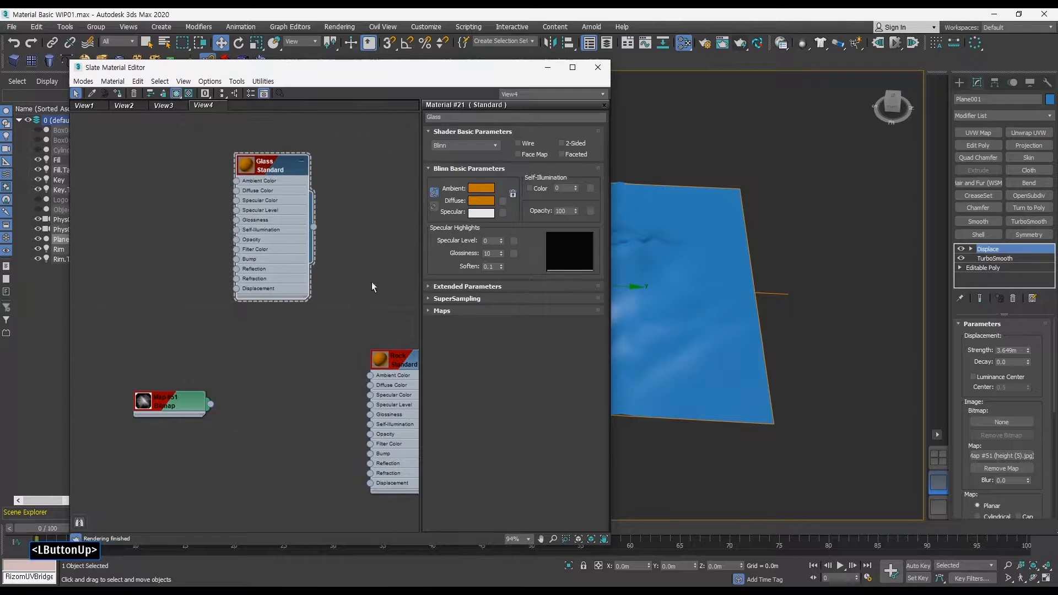
pyautogui.moveTo(399, 367); pyautogui.dragTo(293, 358)
# Set the Glass material's diffuse color to a dark green of RGB 10, 52, 0
pyautogui.click(503, 213)
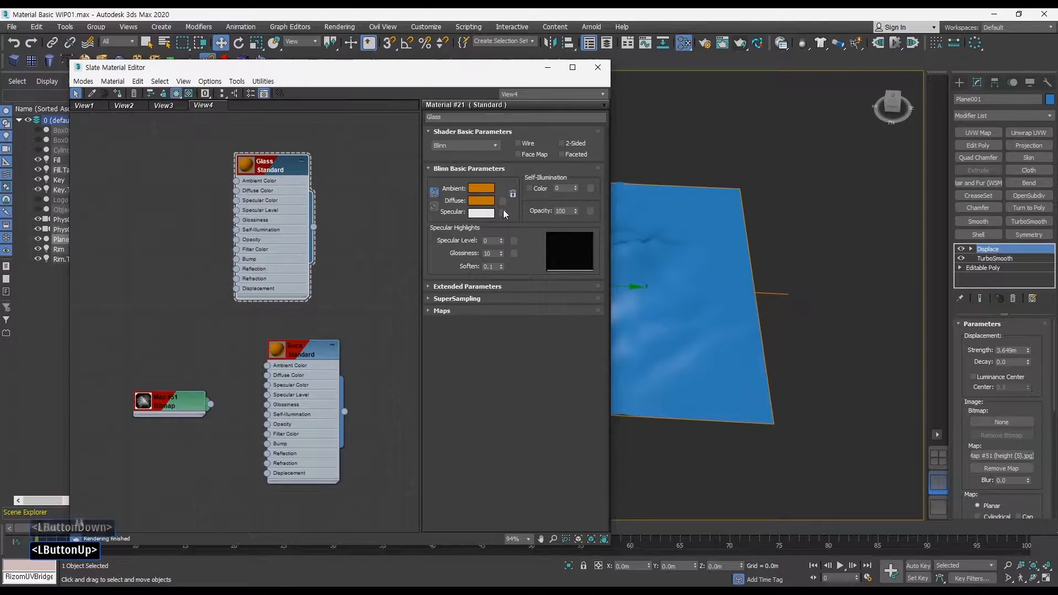
pyautogui.click(481, 200)
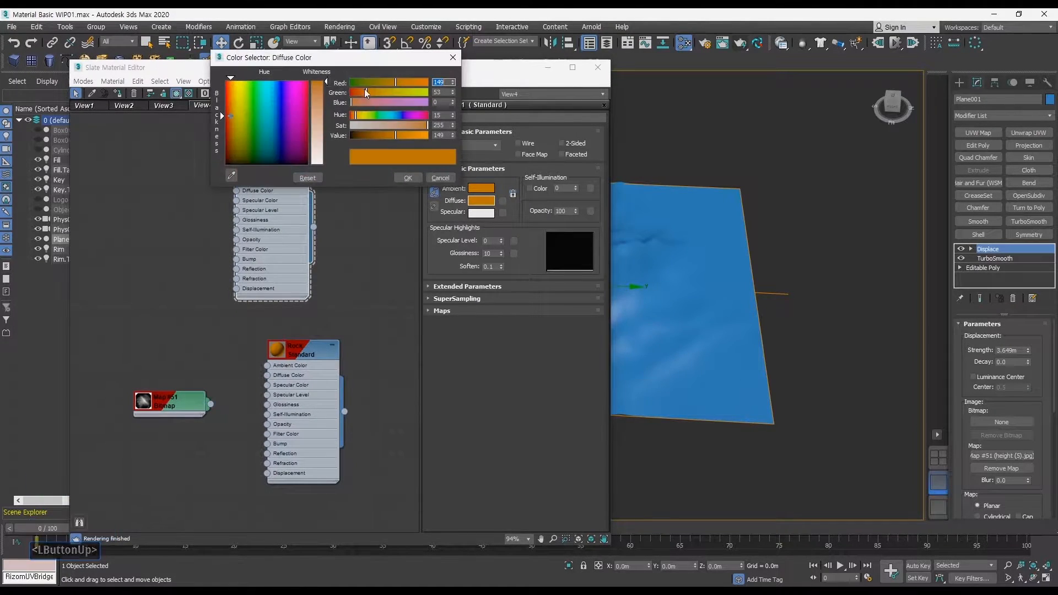
pyautogui.moveTo(251, 116); pyautogui.dragTo(251, 148)
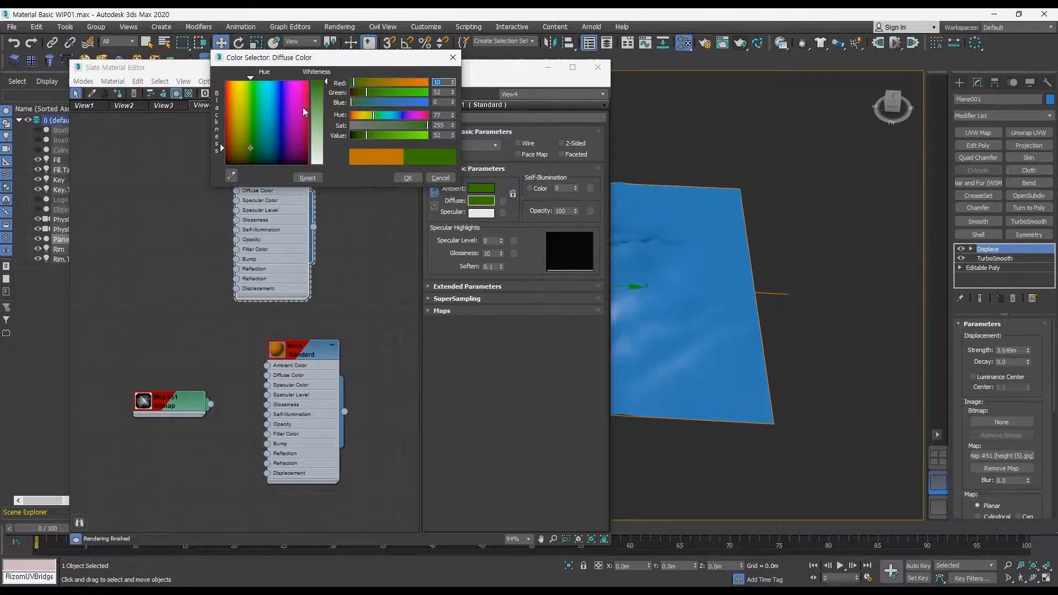
pyautogui.click(406, 177)
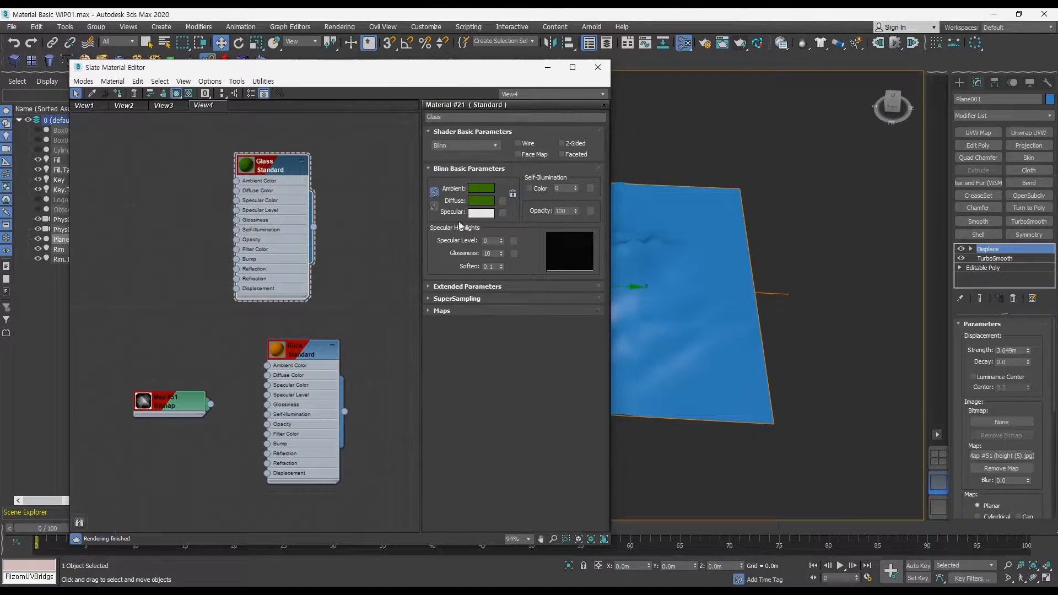
# Align the Rock node beneath the Glass node and place the height bitmap node beside the gap between them
pyautogui.moveTo(304, 352); pyautogui.dragTo(273, 342)
pyautogui.moveTo(175, 393); pyautogui.dragTo(165, 288)
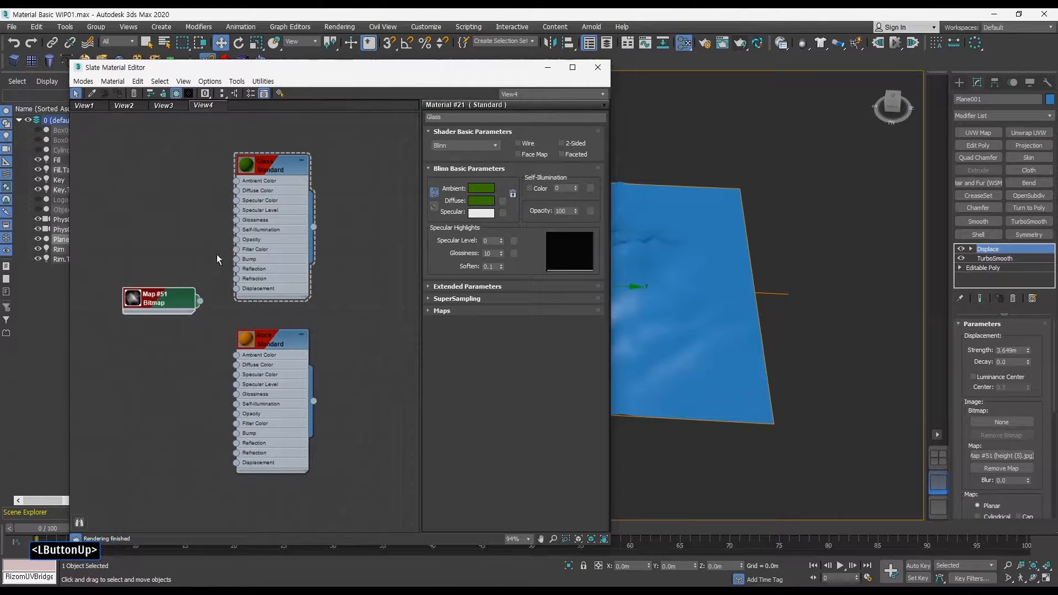
pyautogui.keyDown('ctrl'); pyautogui.keyDown('alt'); pyautogui.moveTo(233, 247); pyautogui.dragTo(232, 276, button='middle'); pyautogui.keyUp('alt'); pyautogui.keyUp('ctrl')
pyautogui.moveTo(308, 283); pyautogui.dragTo(281, 274, button='middle')
pyautogui.click(246, 332)
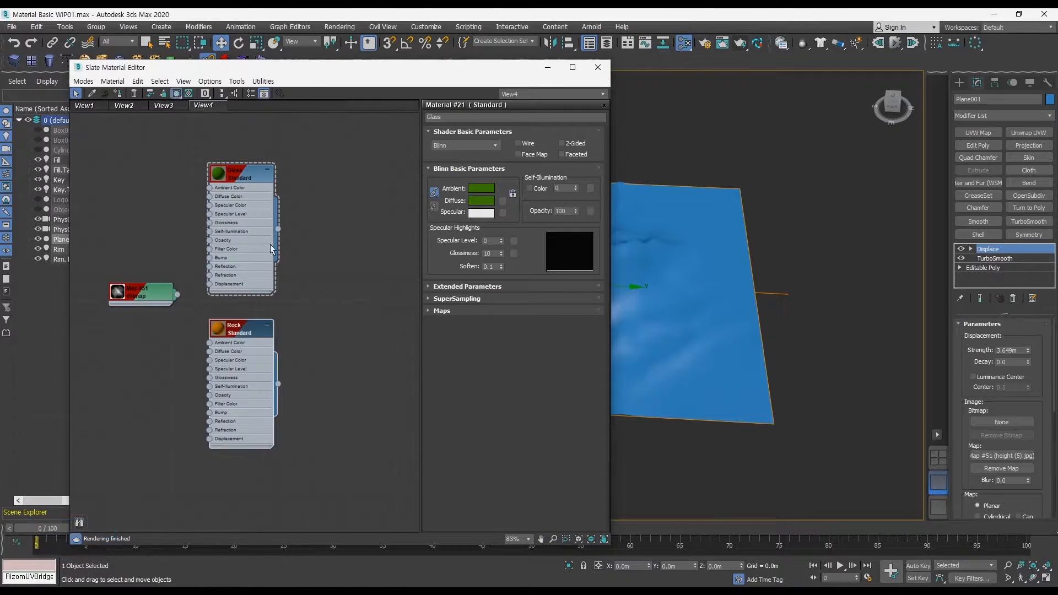
# Add a Blend material to the node view and delete its two default Standard sub-materials
pyautogui.rightClick(325, 250)
pyautogui.moveTo(371, 271)
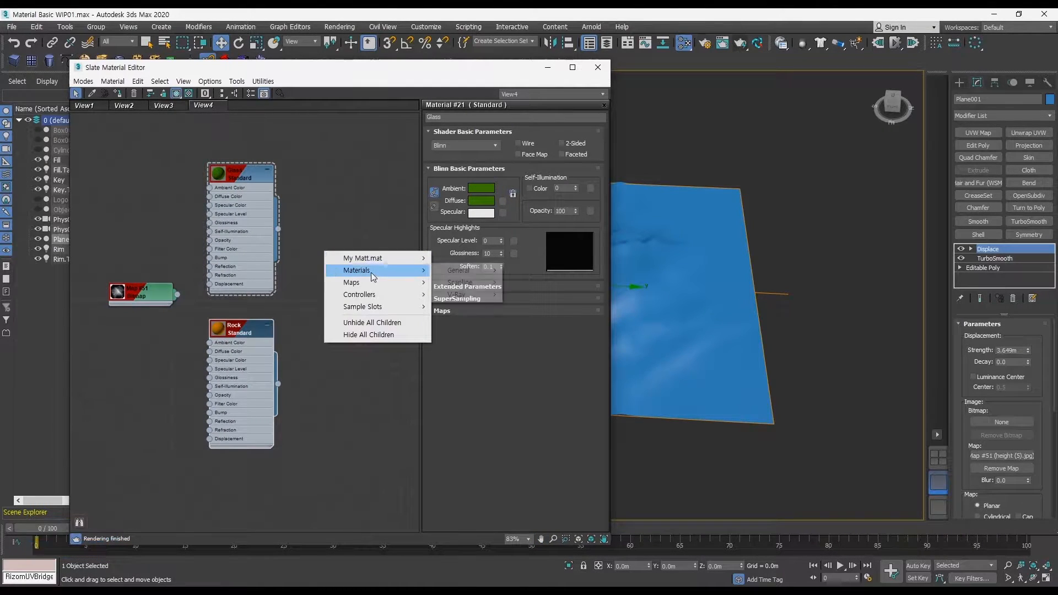
pyautogui.moveTo(494, 271)
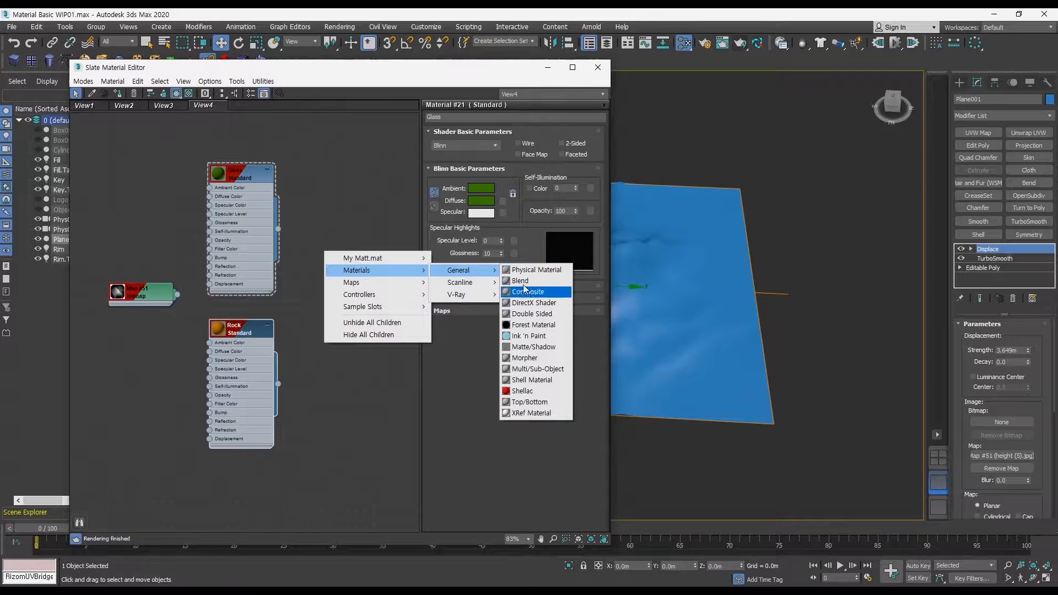
pyautogui.click(523, 282)
pyautogui.moveTo(317, 248); pyautogui.dragTo(341, 266)
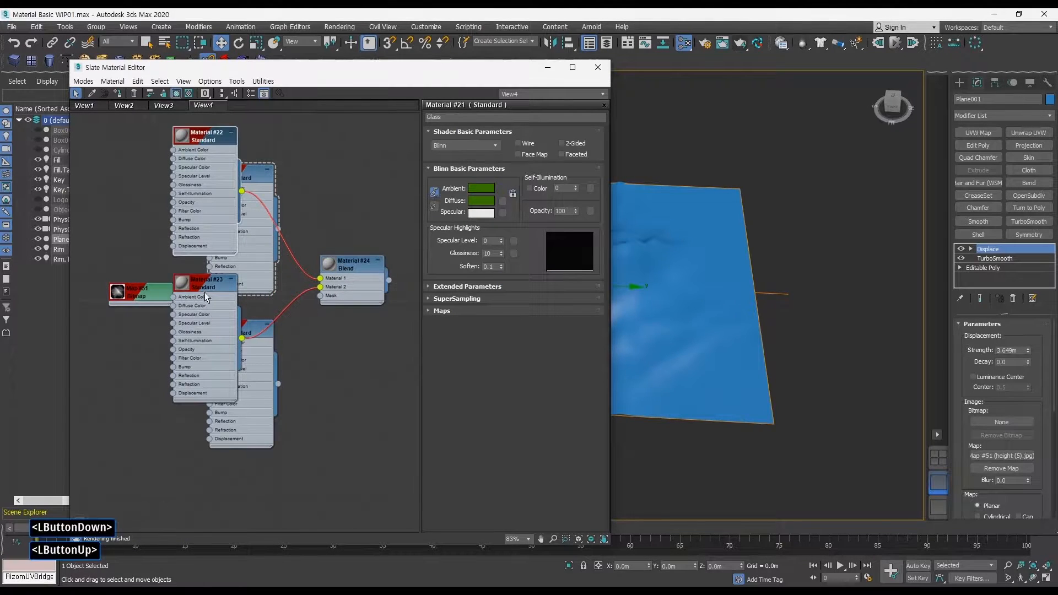
pyautogui.press('Delete')
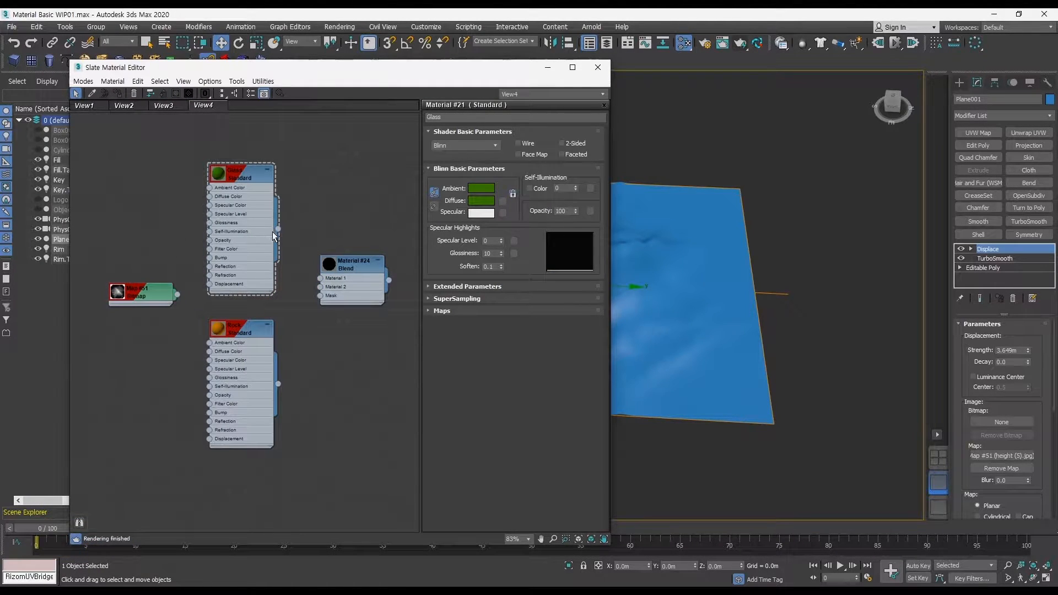
# Connect Glass to the Blend's Material 1 and Rock to Material 2, and lower the Blend node slightly
pyautogui.moveTo(273, 230)
pyautogui.mouseDown()
pyautogui.moveTo(290, 263)
pyautogui.moveTo(275, 229)
pyautogui.mouseUp()
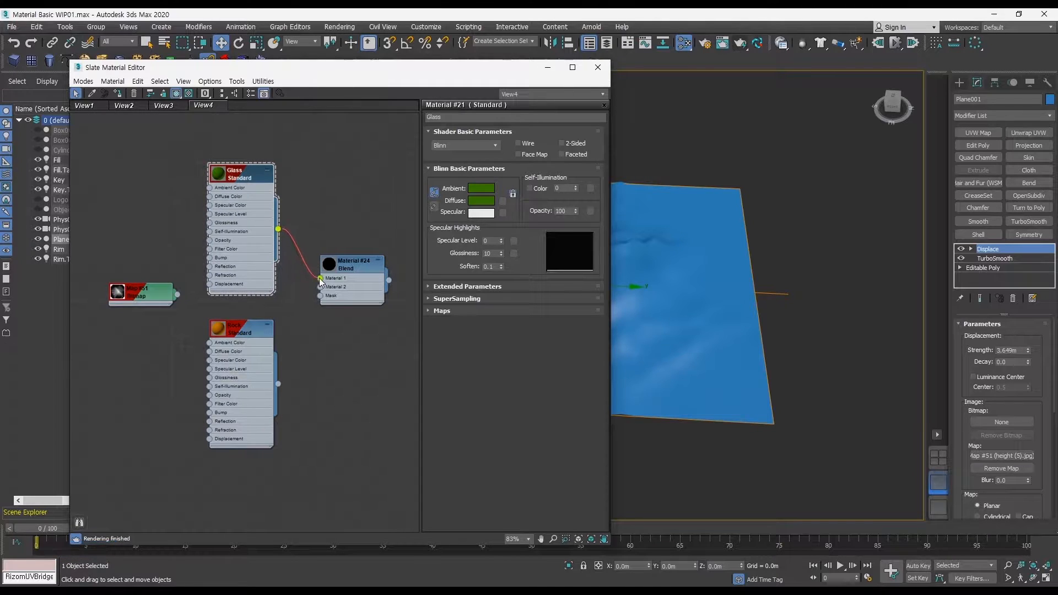
pyautogui.click(349, 269)
pyautogui.moveTo(349, 265); pyautogui.dragTo(350, 283)
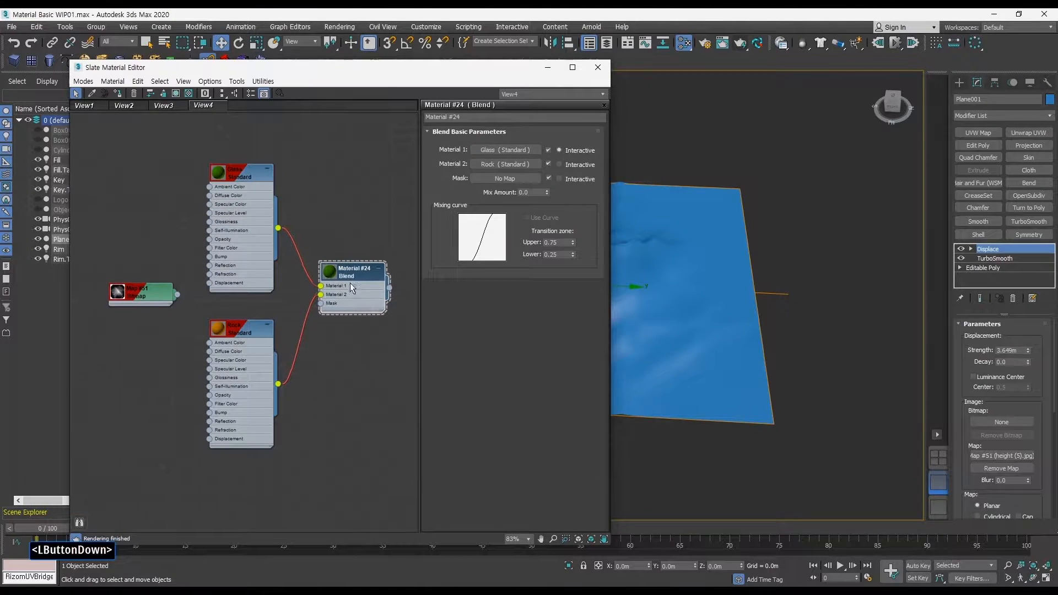
pyautogui.moveTo(178, 294); pyautogui.dragTo(326, 323)
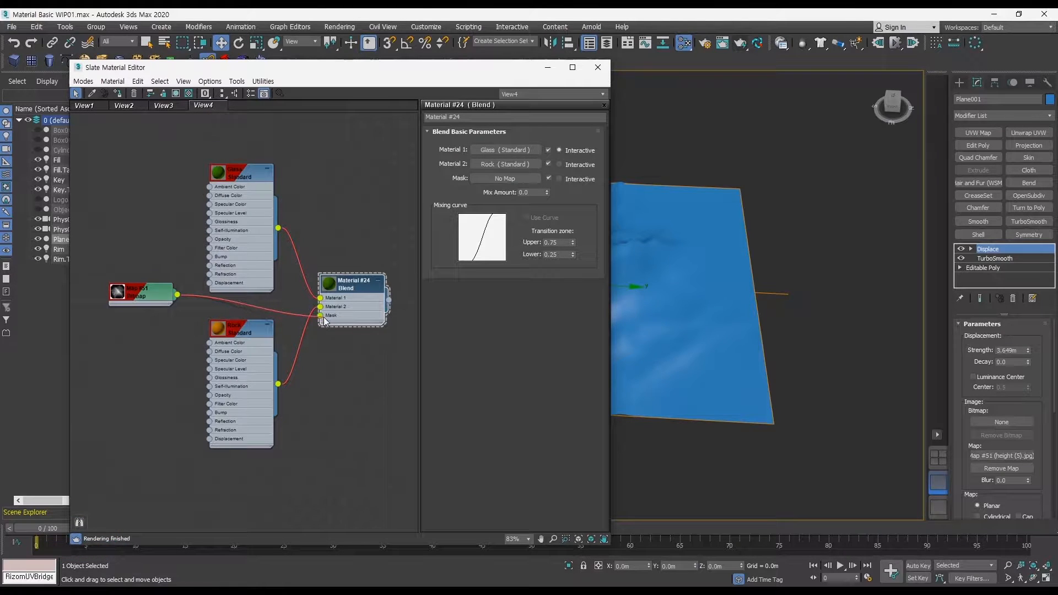
pyautogui.moveTo(171, 355); pyautogui.dragTo(172, 355)
pyautogui.press('Escape')
pyautogui.click(216, 307)
# Connect the height bitmap to the Blend material's Mask and enlarge the Blend node's preview
pyautogui.moveTo(216, 307); pyautogui.dragTo(123, 264, button='middle')
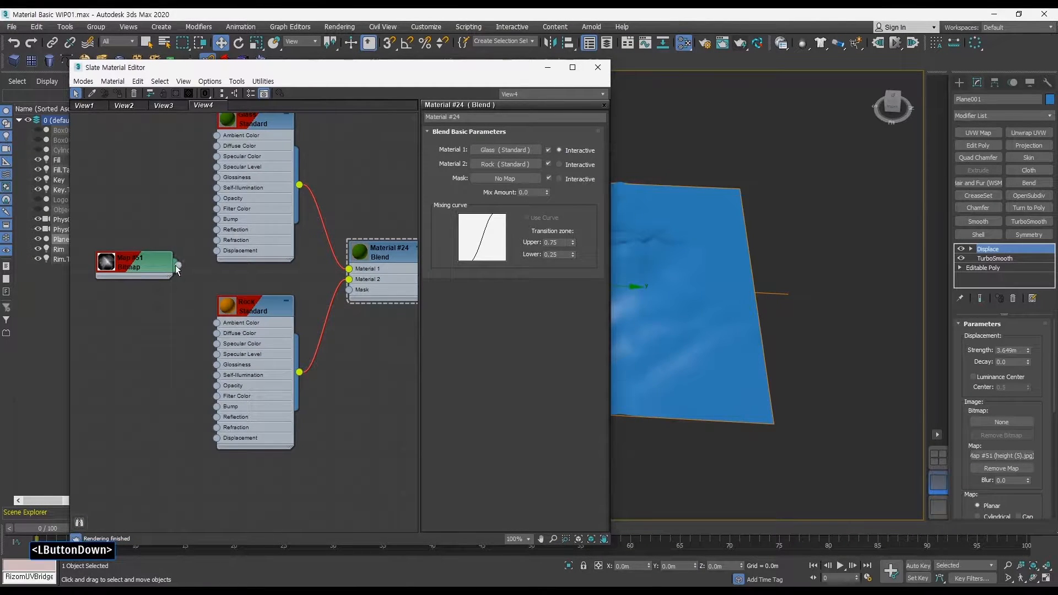
pyautogui.moveTo(346, 289); pyautogui.dragTo(349, 289)
pyautogui.moveTo(382, 282); pyautogui.dragTo(321, 263, button='middle')
pyautogui.doubleClick(335, 252)
# Assign the Blend material to the displaced terrain plane in the perspective view
pyautogui.keyDown('ctrl'); pyautogui.keyDown('alt'); pyautogui.moveTo(716, 291); pyautogui.dragTo(749, 302, button='middle'); pyautogui.keyUp('alt'); pyautogui.keyUp('ctrl')
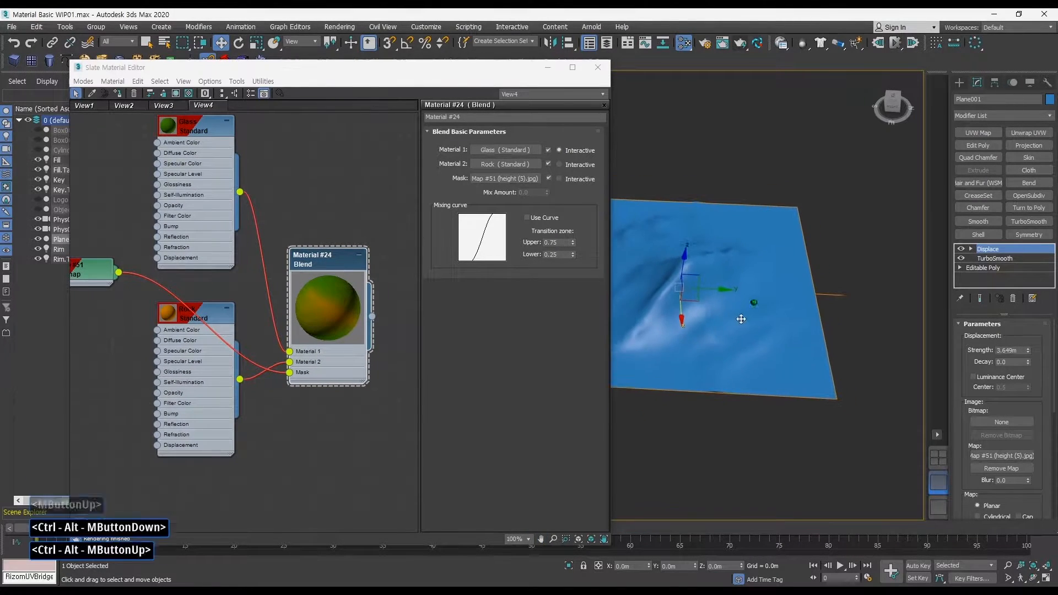
pyautogui.moveTo(371, 317); pyautogui.dragTo(751, 303)
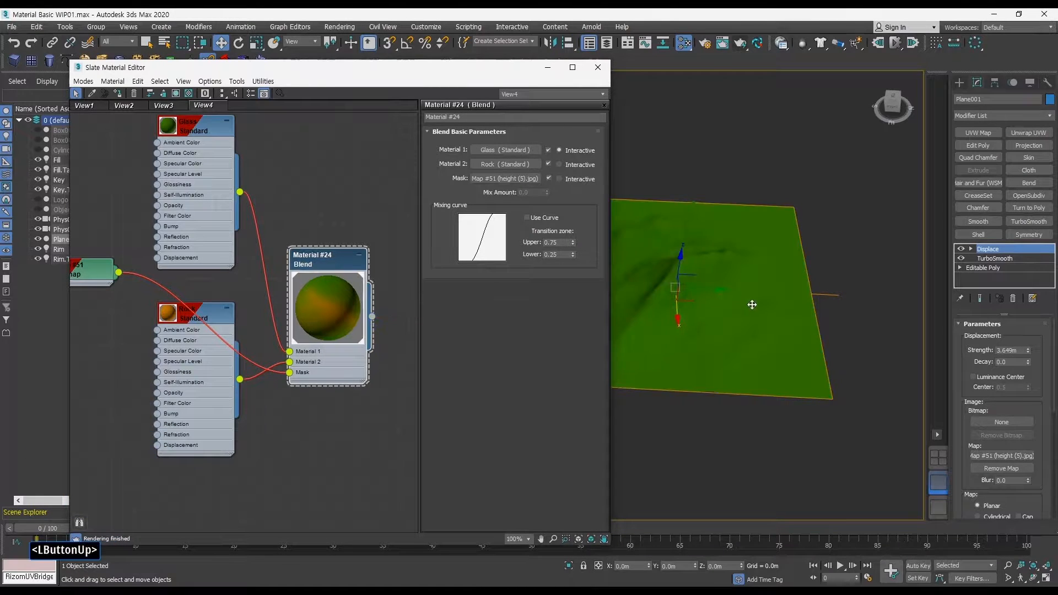
pyautogui.keyDown('alt'); pyautogui.moveTo(739, 288); pyautogui.dragTo(707, 243, button='middle'); pyautogui.keyUp('alt')
pyautogui.scroll(2, 720, 267)
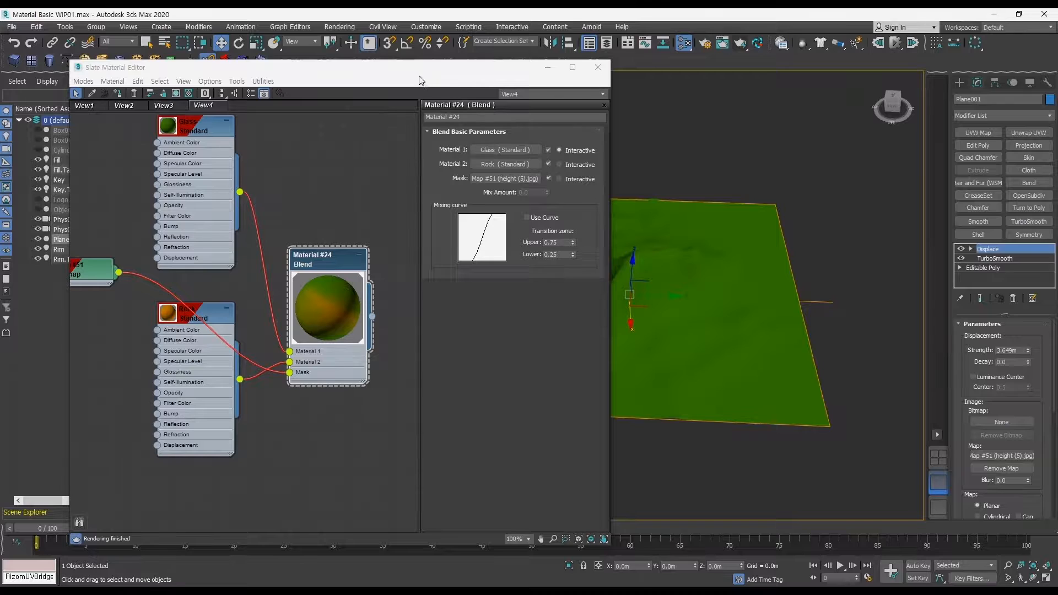
# Render the terrain to check the material blend, close the render window and switch to another viewport layout
pyautogui.moveTo(418, 77); pyautogui.dragTo(404, 81)
pyautogui.moveTo(695, 238); pyautogui.dragTo(676, 221, button='middle')
pyautogui.hotkey('shift', 'q')
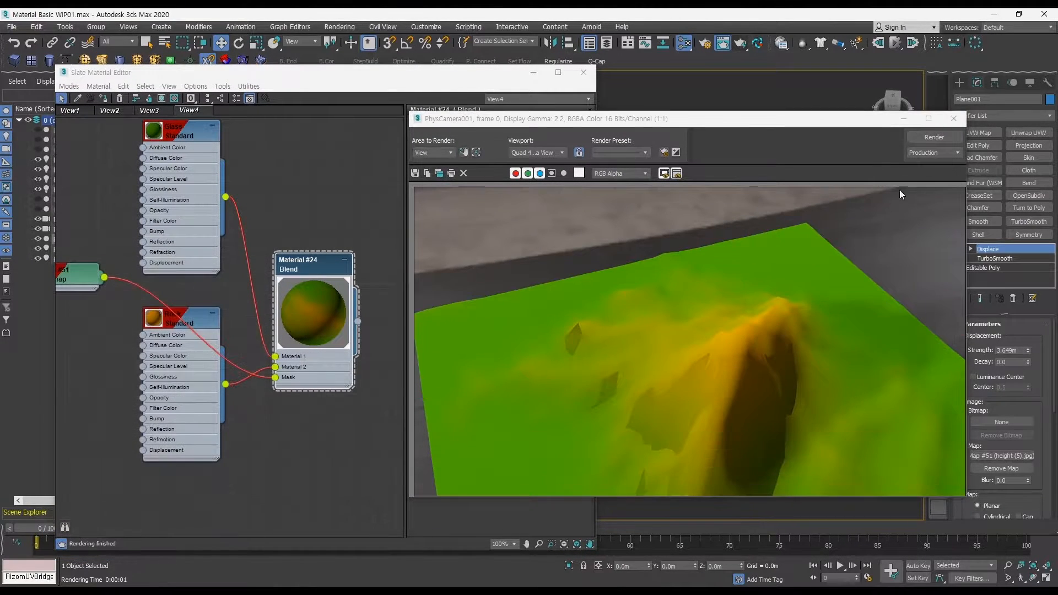
pyautogui.click(952, 119)
pyautogui.click(940, 503)
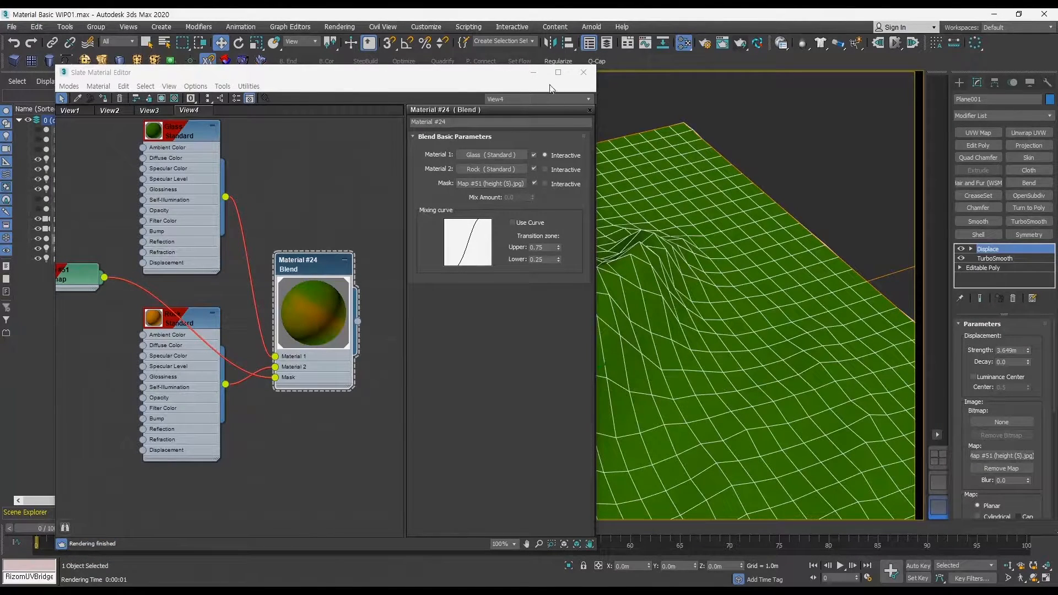
# Close the Slate Material Editor and reframe the PhysCamera001 view by panning and orbiting it around the mountain
pyautogui.click(583, 72)
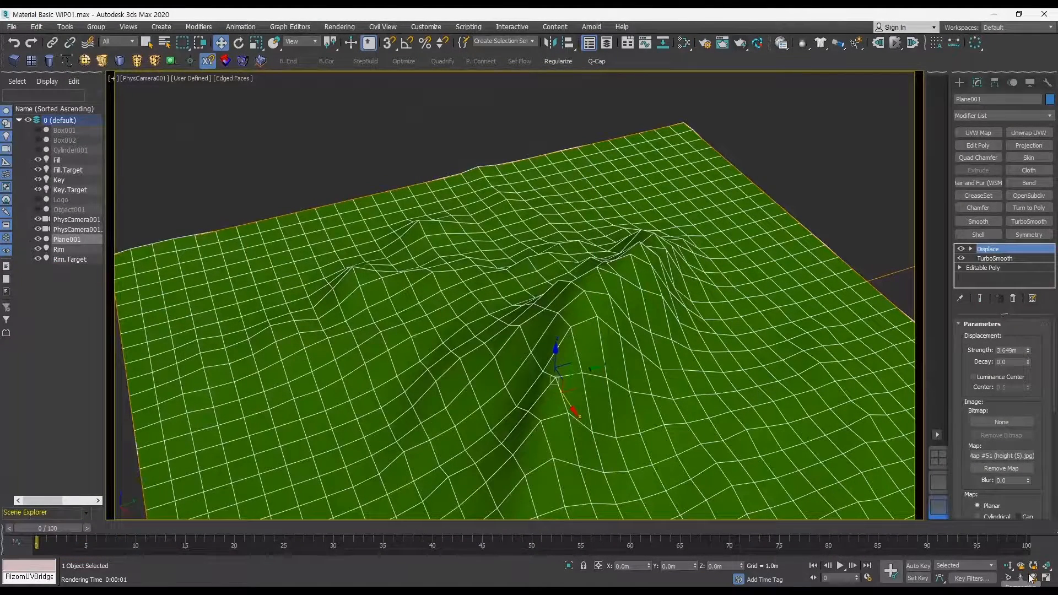
pyautogui.moveTo(660, 395); pyautogui.dragTo(628, 318, button='middle')
pyautogui.moveTo(628, 312); pyautogui.dragTo(633, 302, button='middle')
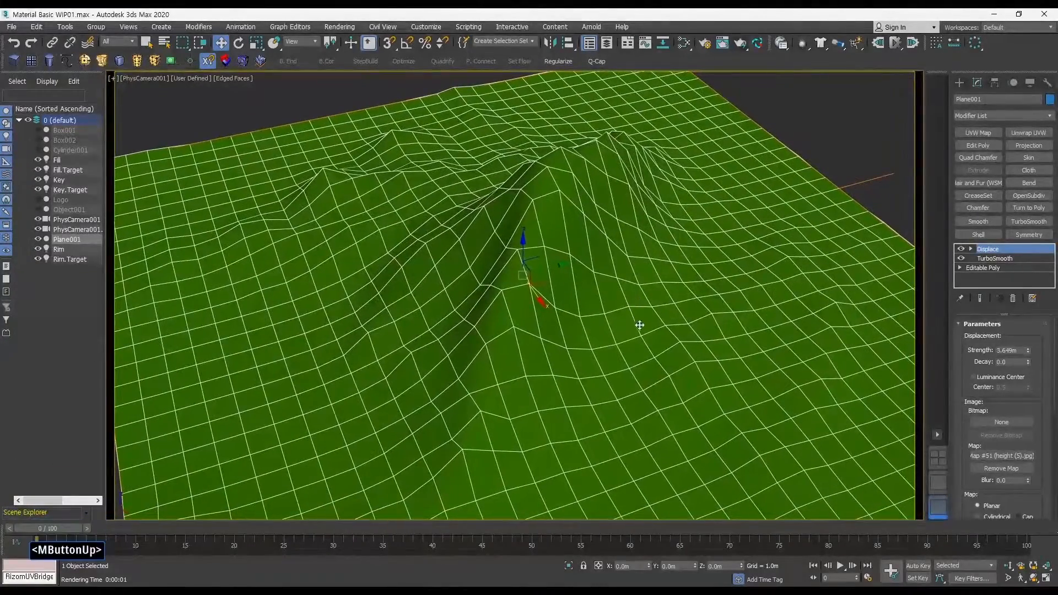
pyautogui.click(1033, 579)
pyautogui.moveTo(701, 428)
pyautogui.mouseDown()
pyautogui.moveTo(704, 413)
pyautogui.moveTo(715, 421)
pyautogui.mouseUp()
pyautogui.moveTo(707, 412); pyautogui.dragTo(716, 396, button='middle')
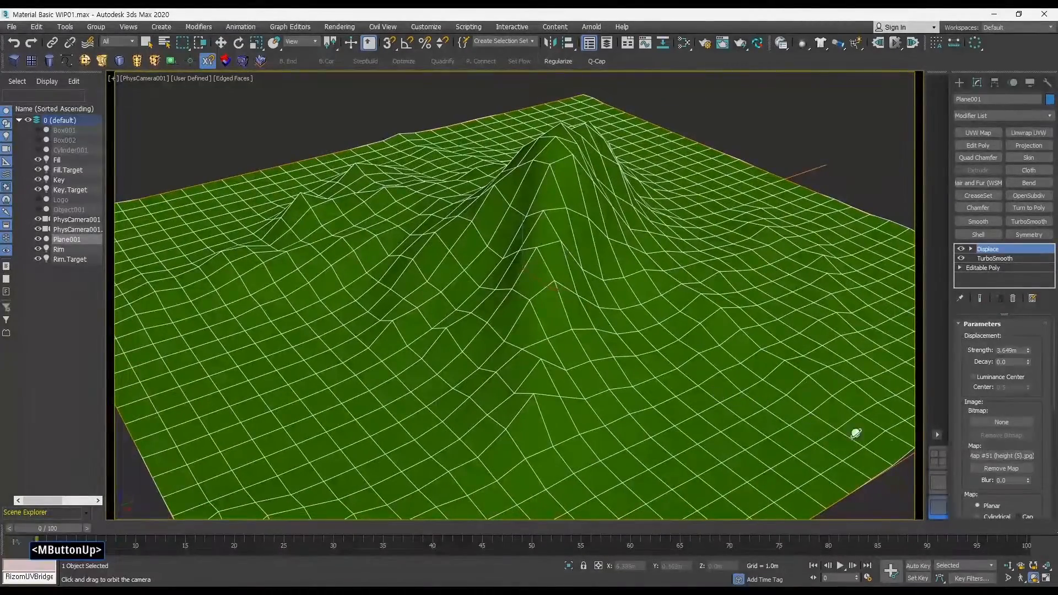
# Switch to the other viewport layout with the plain shaded terrain and reopen the Slate Material Editor, keeping the terrain visible beside it
pyautogui.click(936, 485)
pyautogui.press('q')
pyautogui.moveTo(665, 343); pyautogui.dragTo(613, 331, button='middle')
pyautogui.press('w')
pyautogui.press('m')
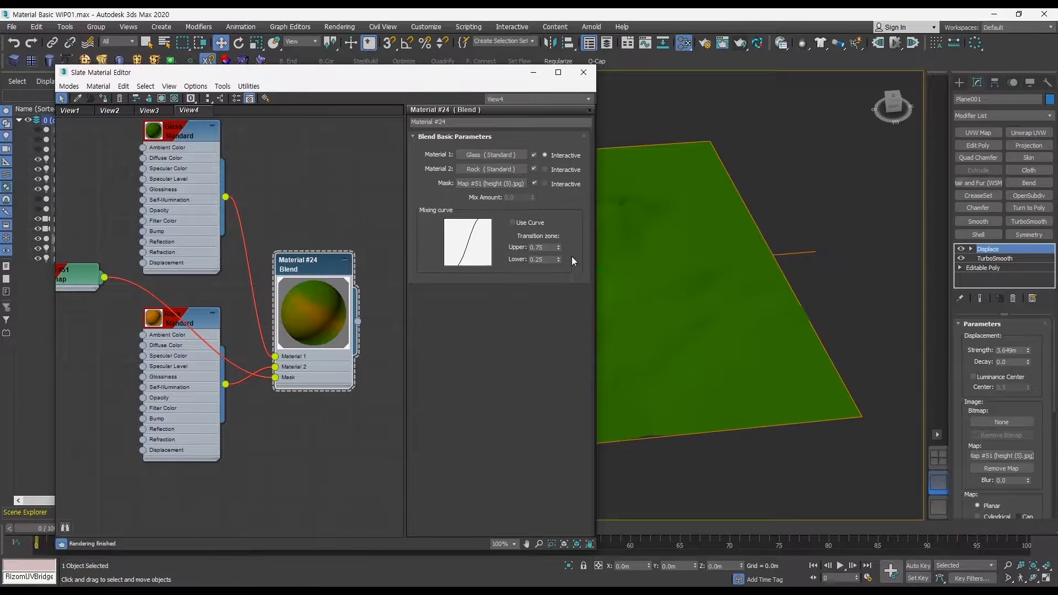
pyautogui.moveTo(670, 271); pyautogui.dragTo(748, 278, button='middle')
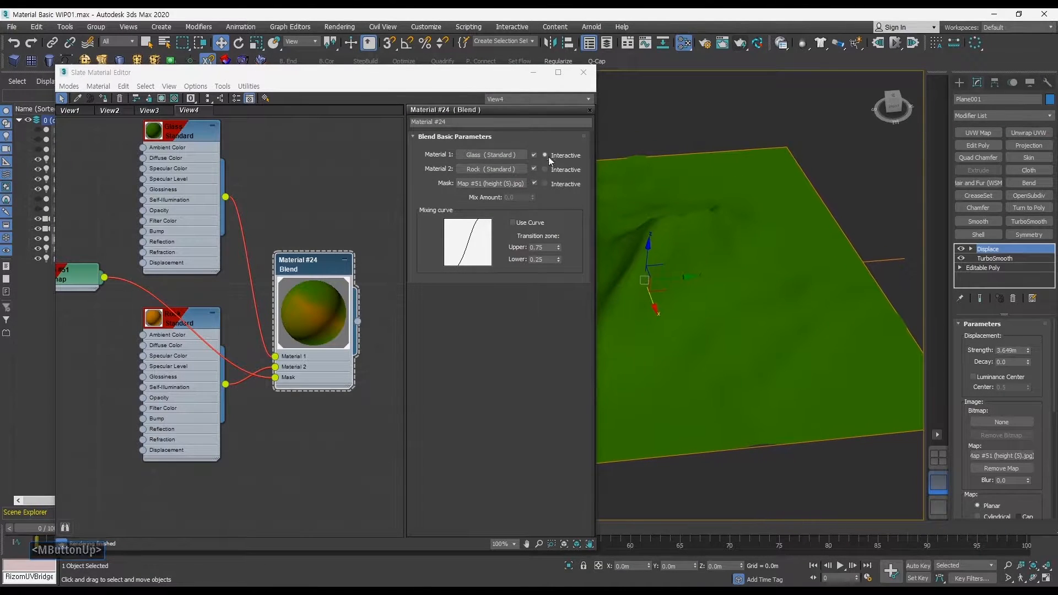
pyautogui.moveTo(464, 79); pyautogui.dragTo(503, 71)
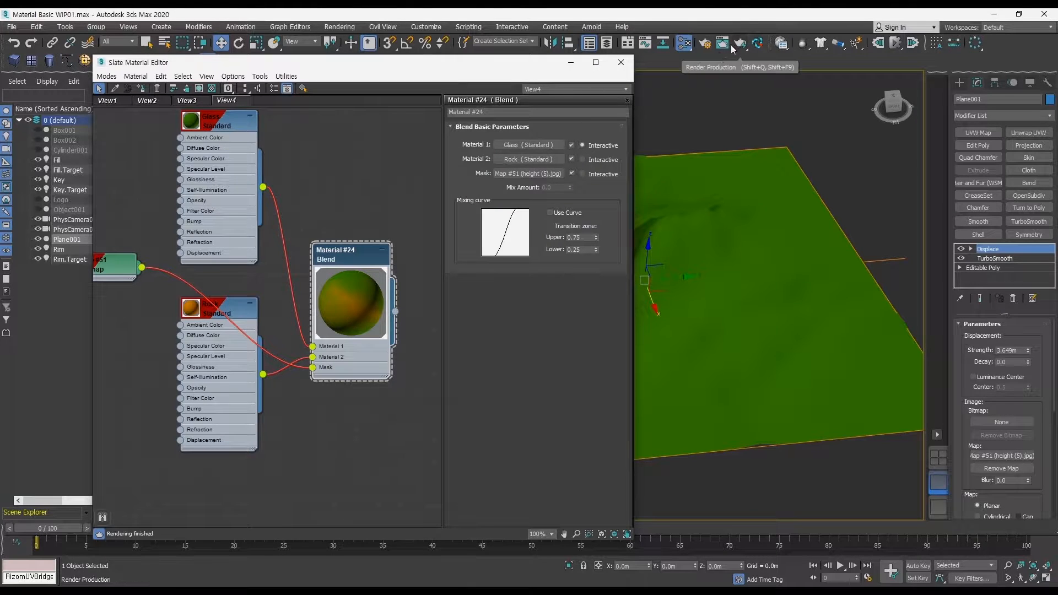
# Render the reframed camera view to check the grass and rock blend, and close the render window
pyautogui.moveTo(336, 275); pyautogui.dragTo(330, 286, button='middle')
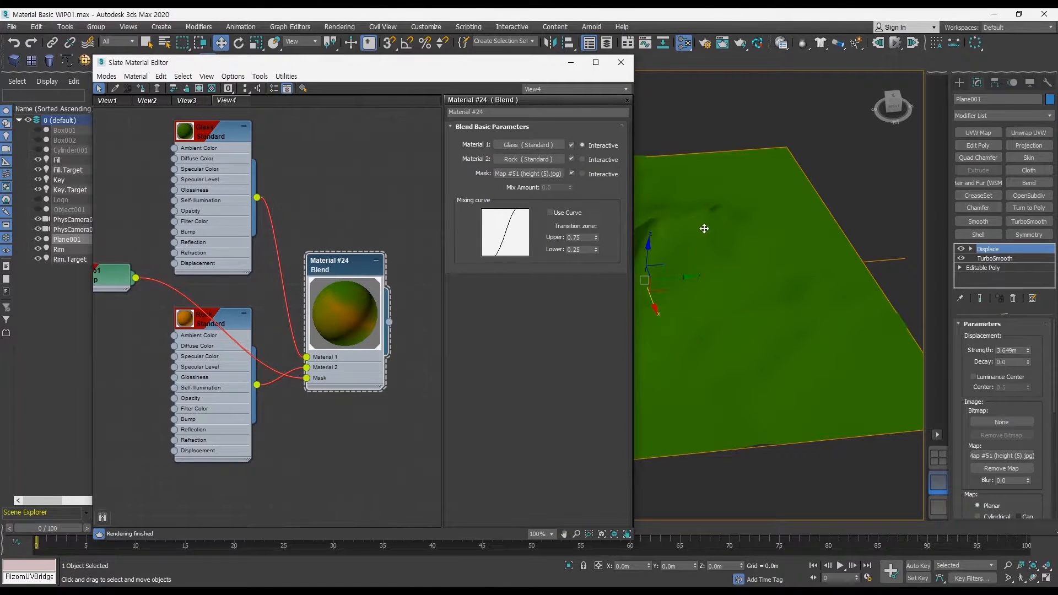
pyautogui.hotkey('shift', 'q')
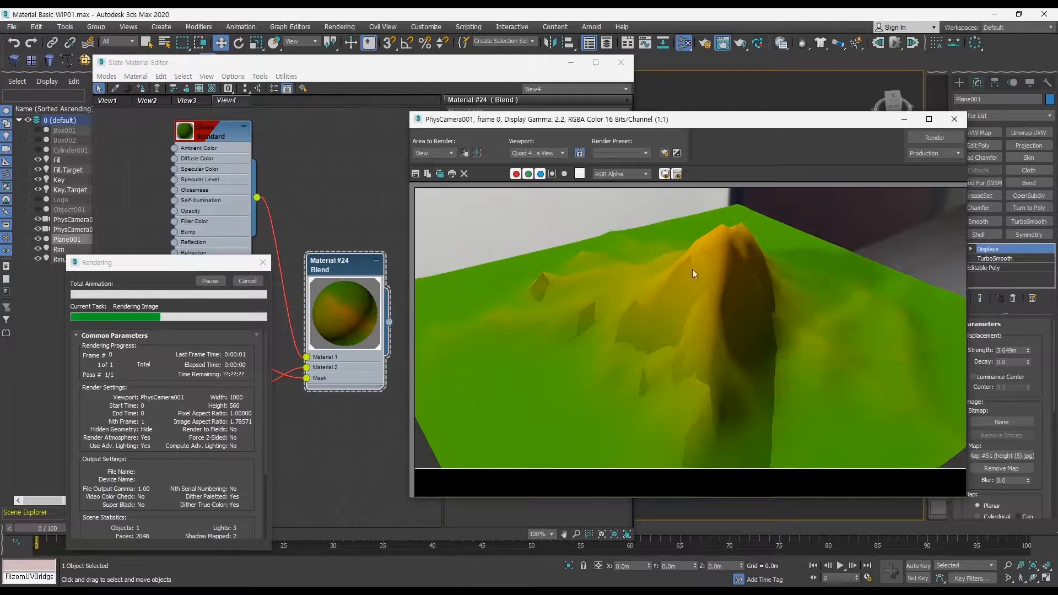
pyautogui.click(955, 117)
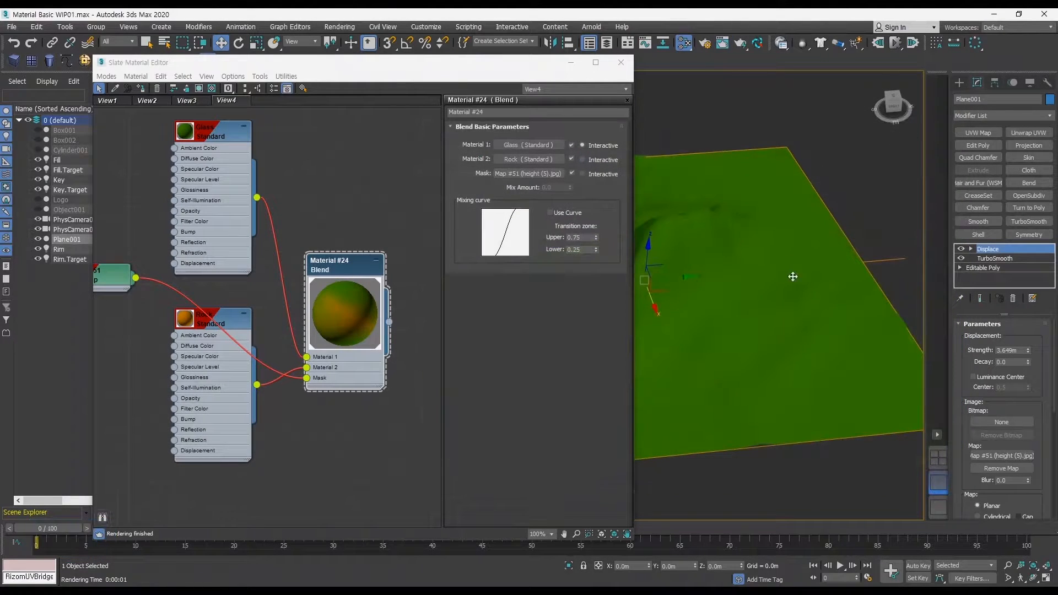
# Bring the scene's environment map from the Environment and Effects settings into the Slate node view as an instance
pyautogui.moveTo(769, 281); pyautogui.dragTo(764, 285, button='middle')
pyautogui.moveTo(378, 63); pyautogui.dragTo(400, 65)
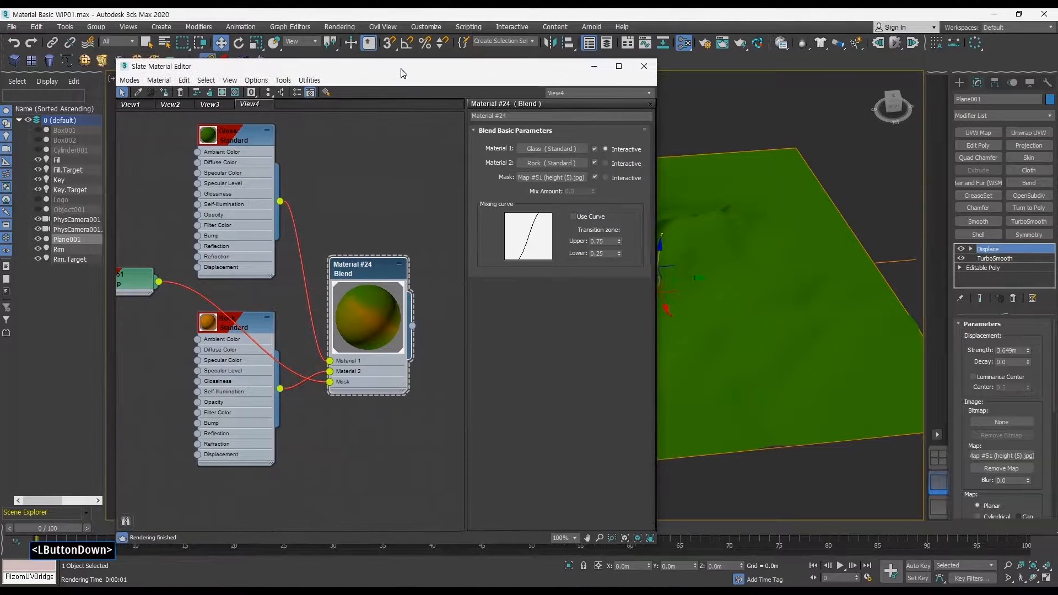
pyautogui.click(65, 26)
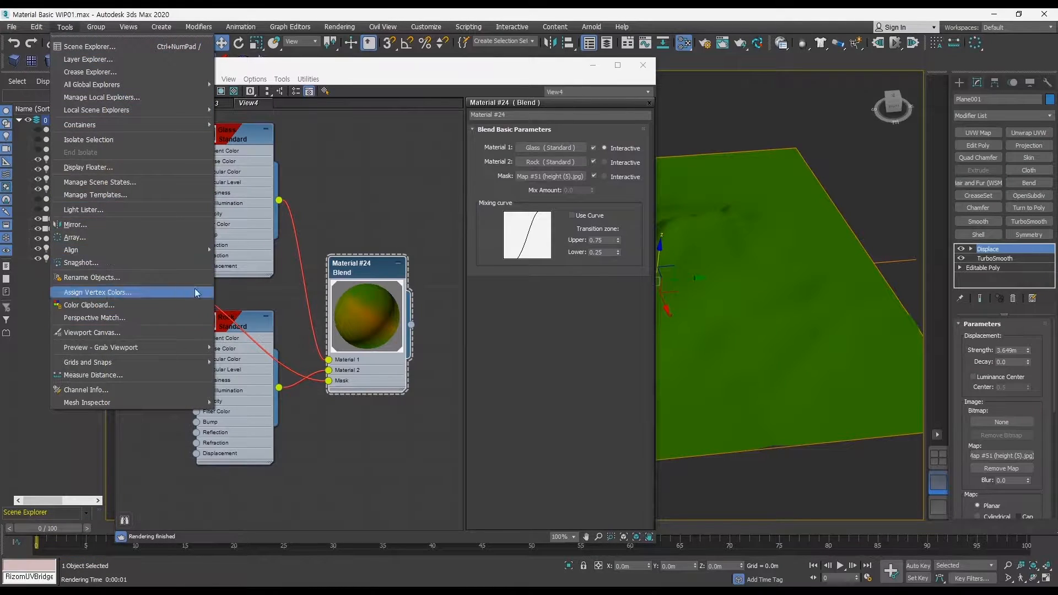
pyautogui.click(695, 108)
pyautogui.press('8')
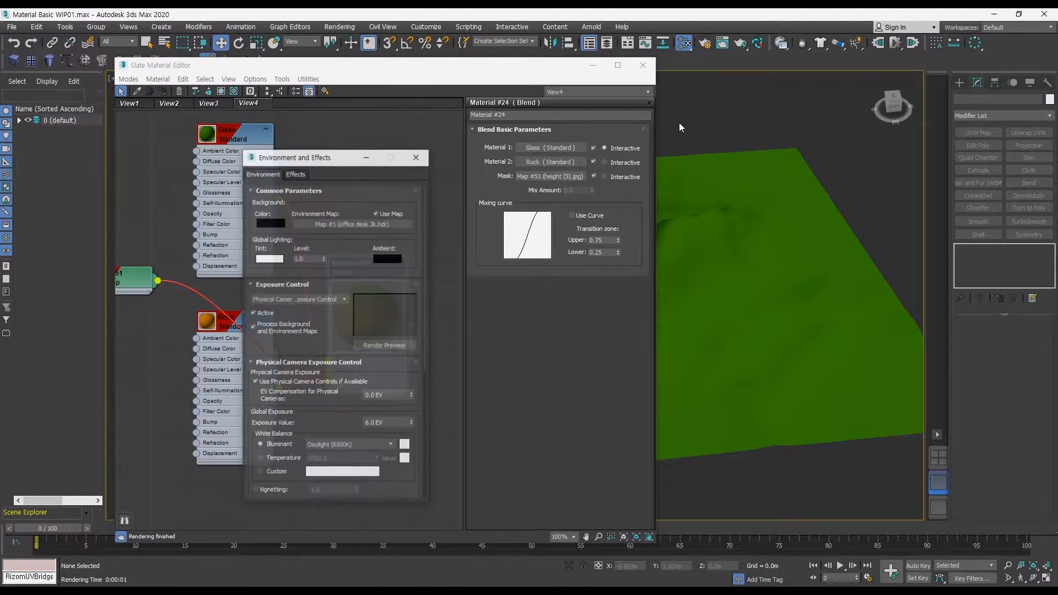
pyautogui.click(342, 160)
pyautogui.moveTo(326, 165); pyautogui.dragTo(521, 186)
pyautogui.moveTo(543, 246); pyautogui.dragTo(400, 243)
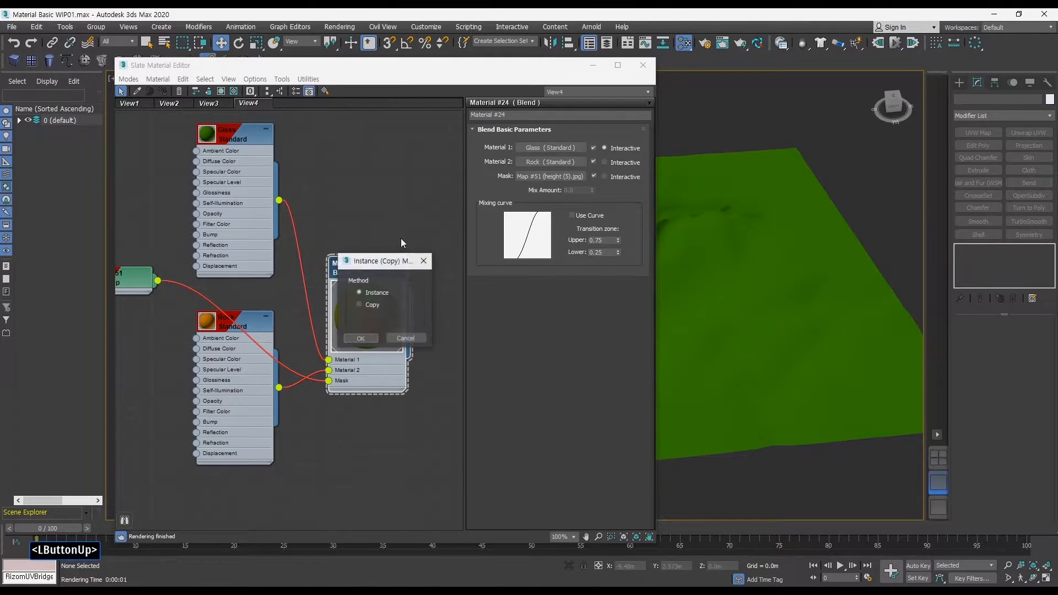
pyautogui.click(360, 338)
# Enlarge the environment map node's preview and replace its bitmap with CGSkies_0129_free.hdr, accepting the default HDRI load settings
pyautogui.doubleClick(338, 168)
pyautogui.moveTo(385, 169); pyautogui.dragTo(396, 137)
pyautogui.doubleClick(372, 133)
pyautogui.click(570, 270)
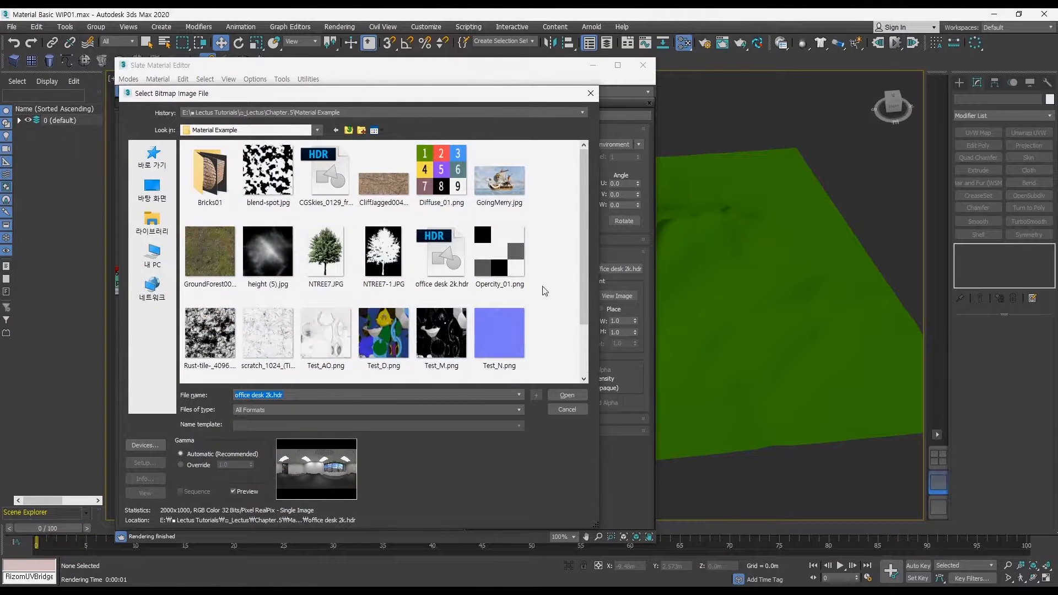
pyautogui.scroll(-2, 586, 290)
pyautogui.scroll(2, 586, 294)
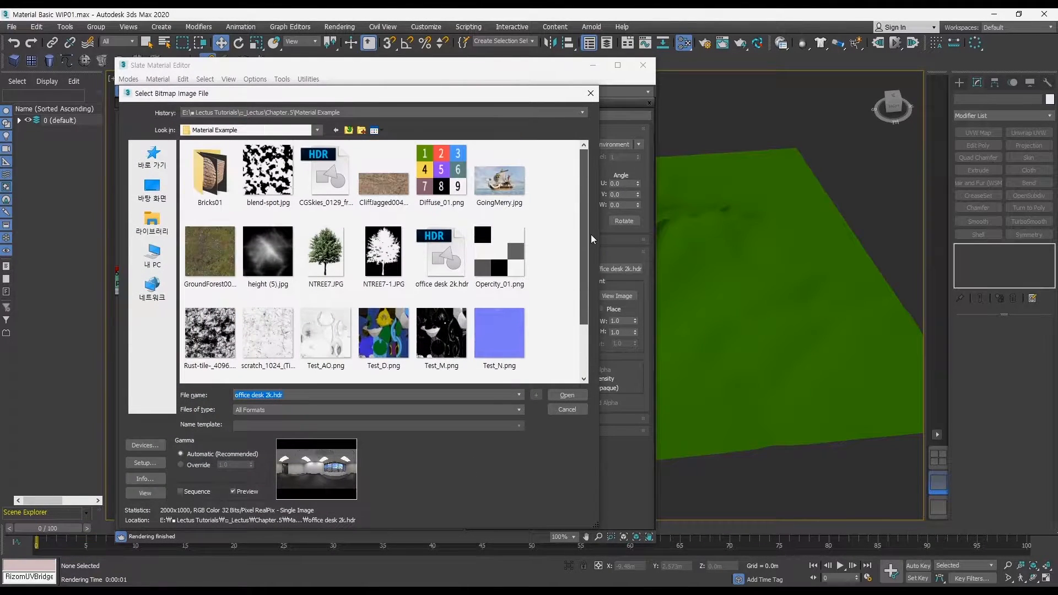
pyautogui.click(327, 178)
pyautogui.click(554, 394)
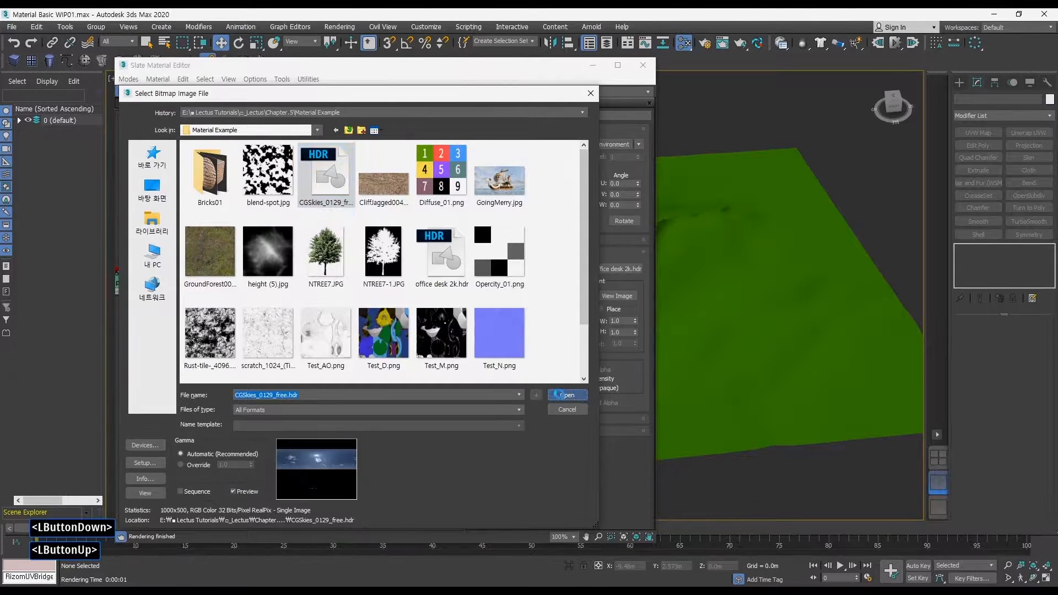
pyautogui.click(282, 328)
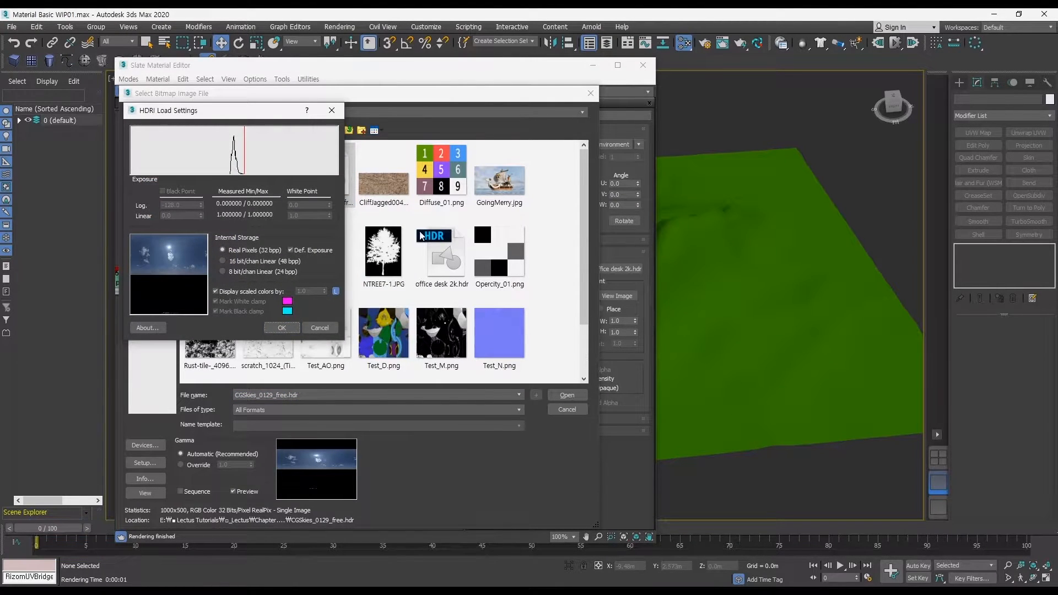
pyautogui.click(288, 329)
# Place the sky environment map node just above the Blend node in the Slate view
pyautogui.moveTo(369, 177); pyautogui.dragTo(338, 193, button='middle')
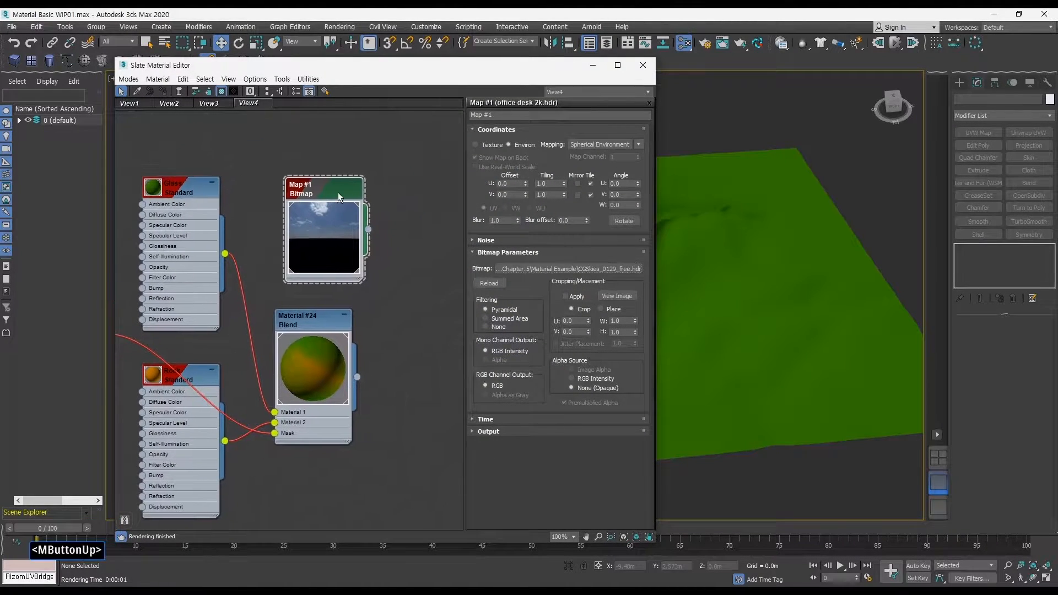
pyautogui.click(327, 192)
pyautogui.moveTo(328, 193); pyautogui.dragTo(322, 182)
pyautogui.moveTo(402, 192); pyautogui.dragTo(405, 187, button='middle')
pyautogui.moveTo(401, 181); pyautogui.dragTo(403, 185, button='middle')
# Open the Light Lister, set the Key light's multiplier to 1.5 and turn off the Rim light, keeping the Fill light on
pyautogui.click(70, 27)
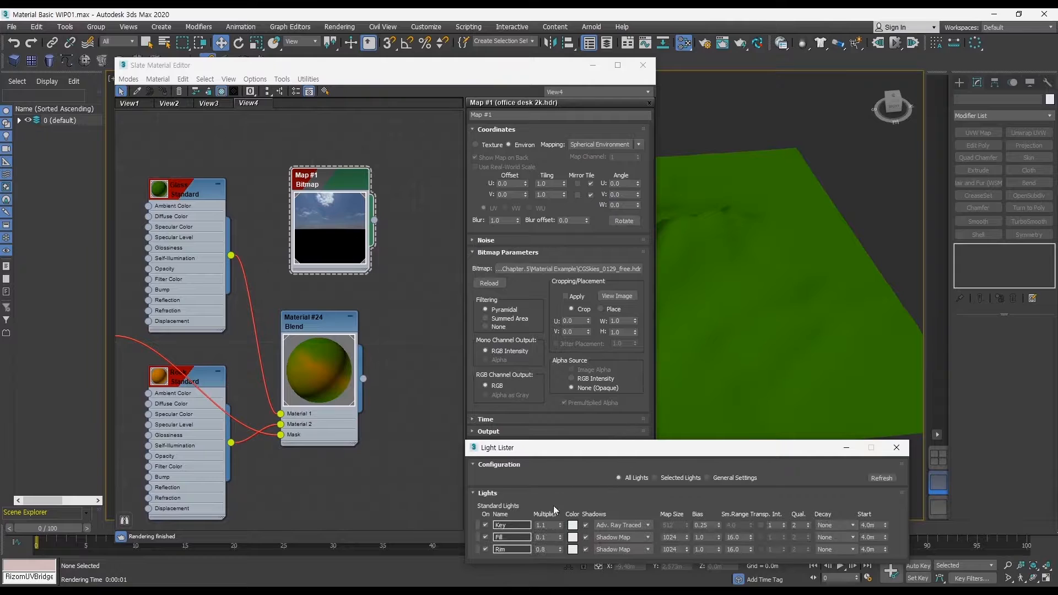
pyautogui.moveTo(553, 526); pyautogui.dragTo(527, 527)
pyautogui.click(485, 537)
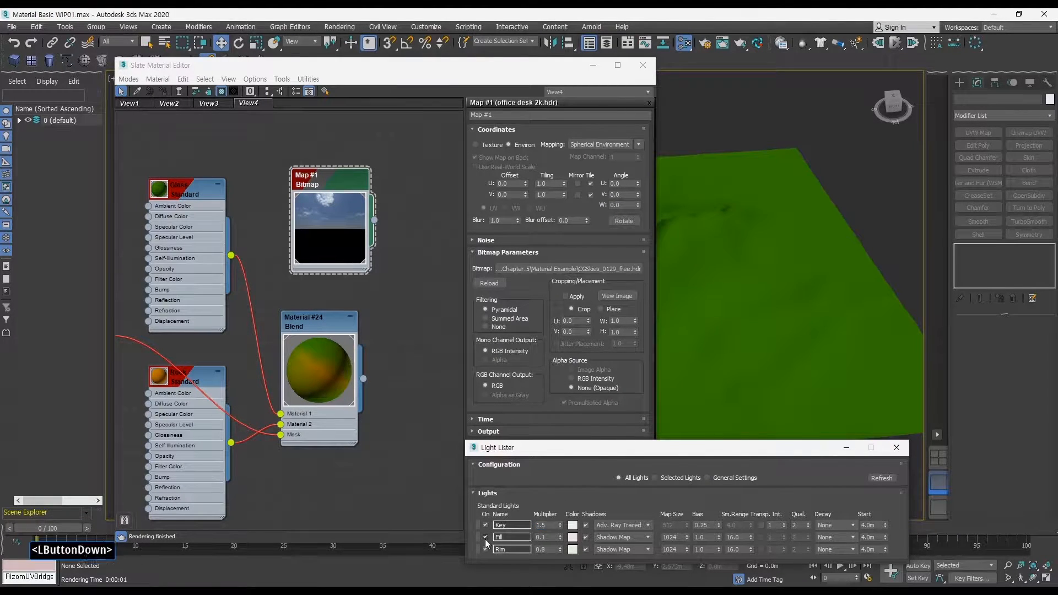
pyautogui.click(485, 549)
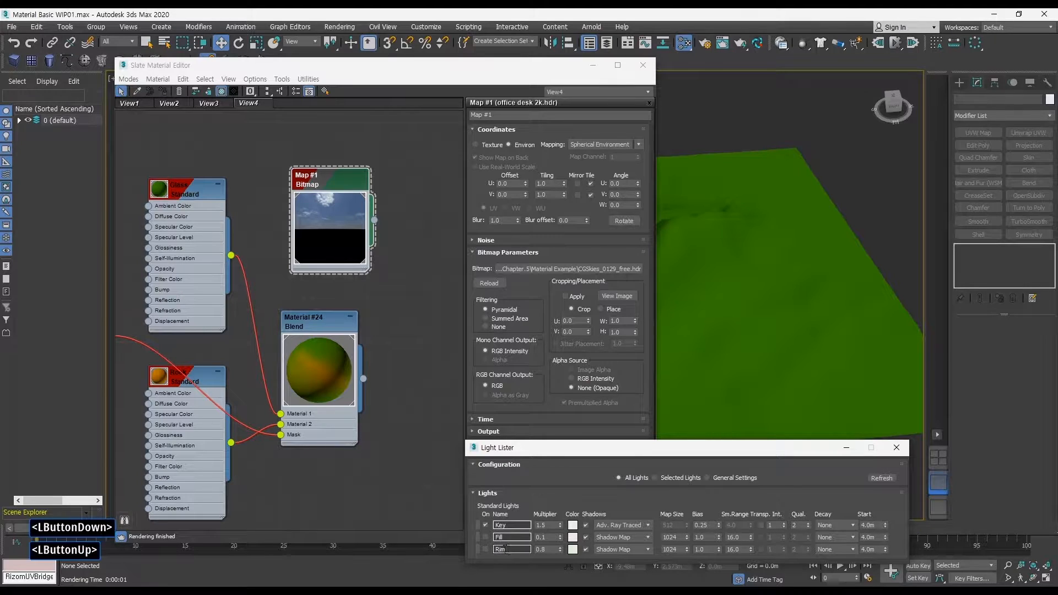
pyautogui.click(485, 537)
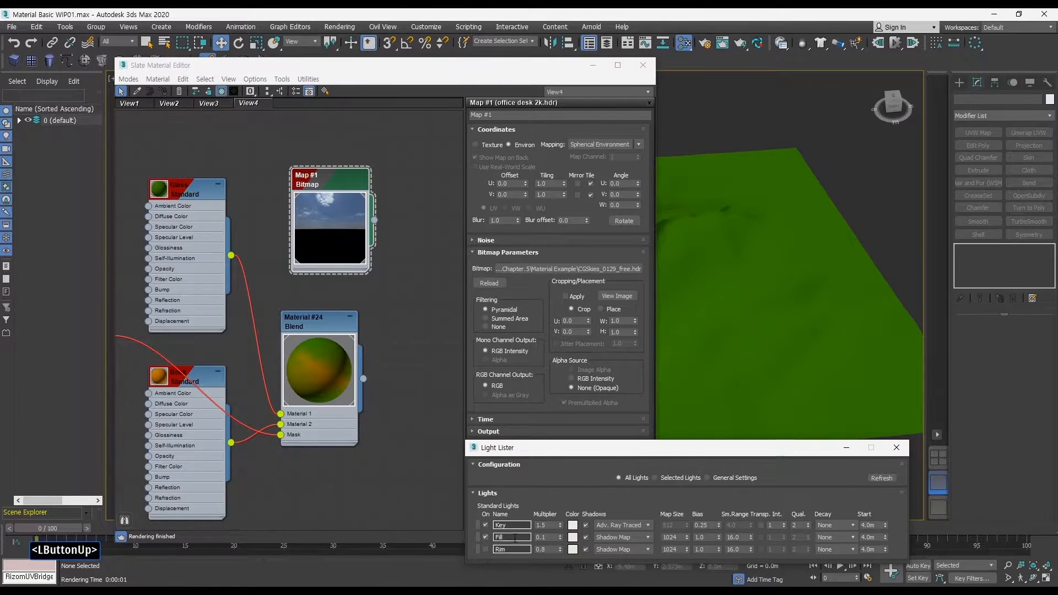
# Make the Fill light affect Ambient Only and set its multiplier to 0.05
pyautogui.click(478, 537)
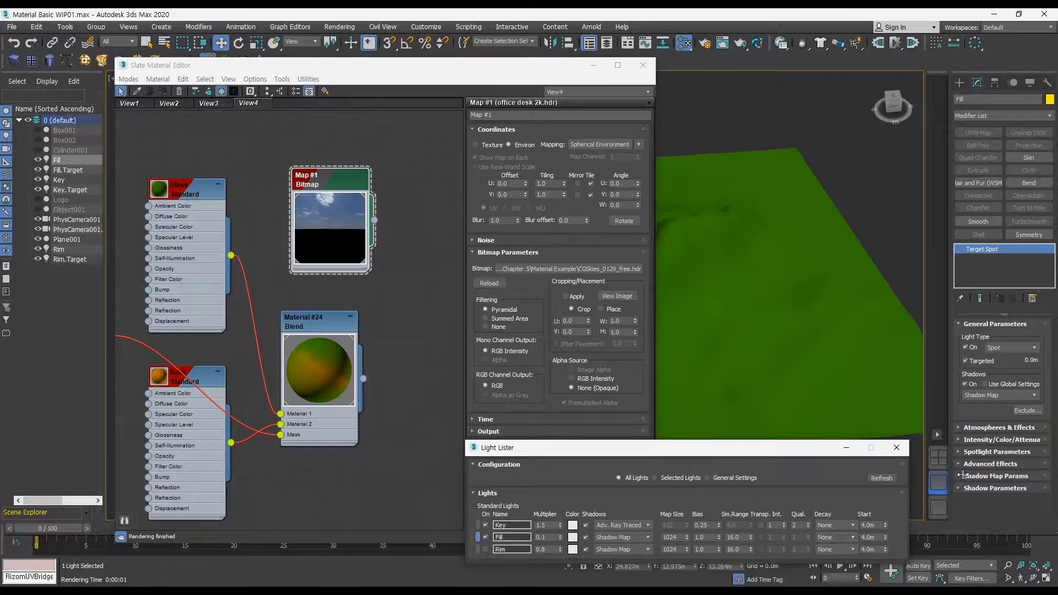
pyautogui.click(979, 461)
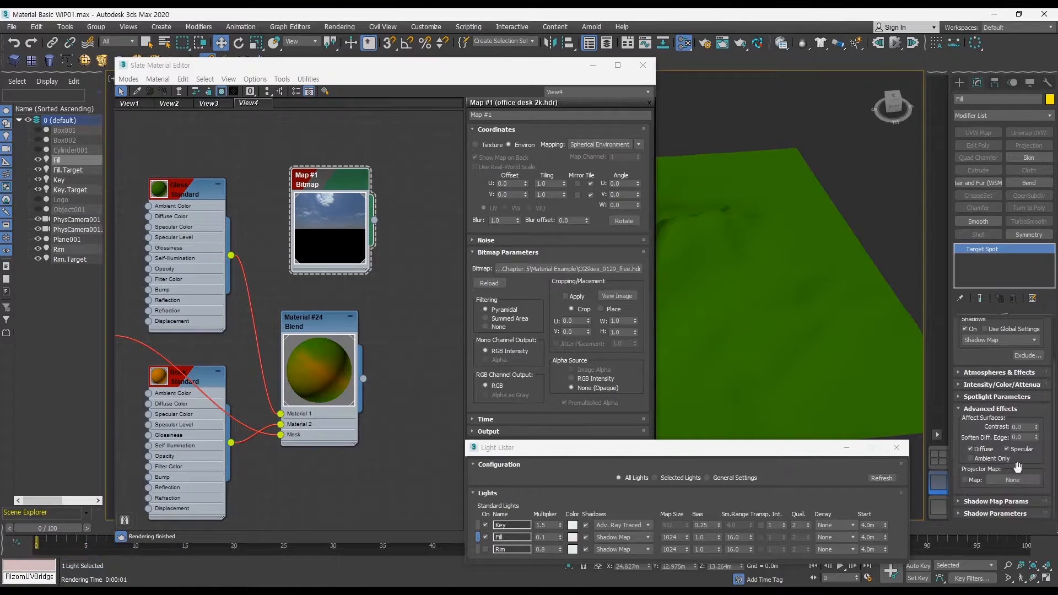
pyautogui.click(991, 457)
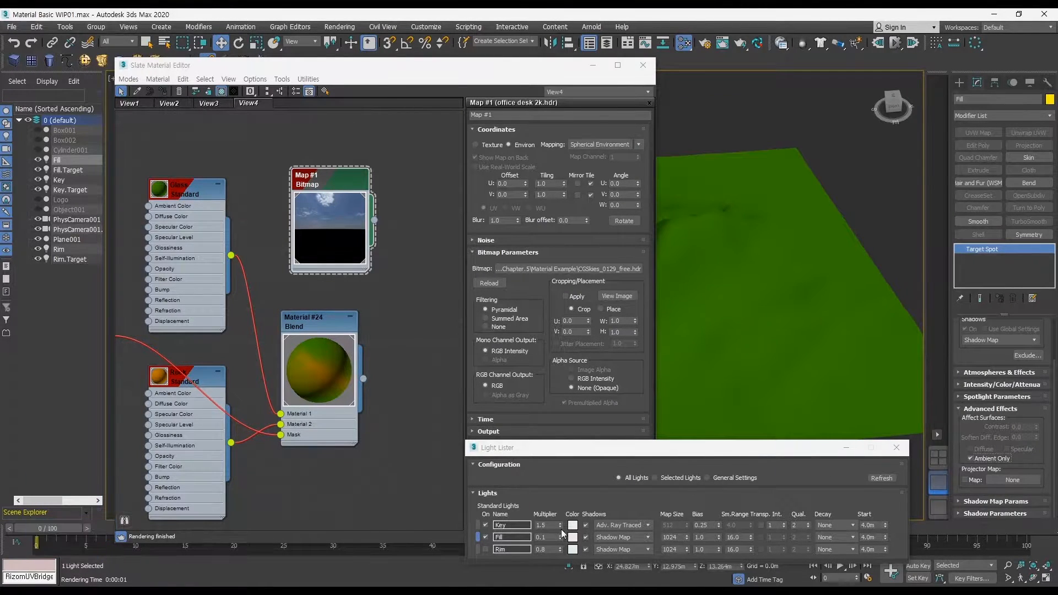
pyautogui.click(543, 537)
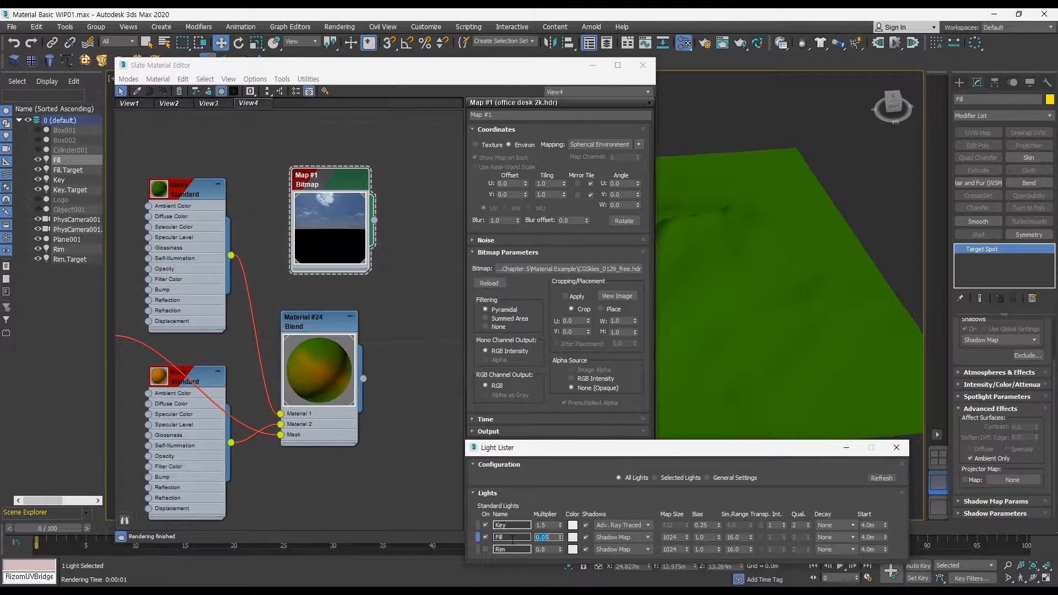
# Set the Fill light's color to a pale warm orange, RGB 229, 211, 197
pyautogui.click(572, 537)
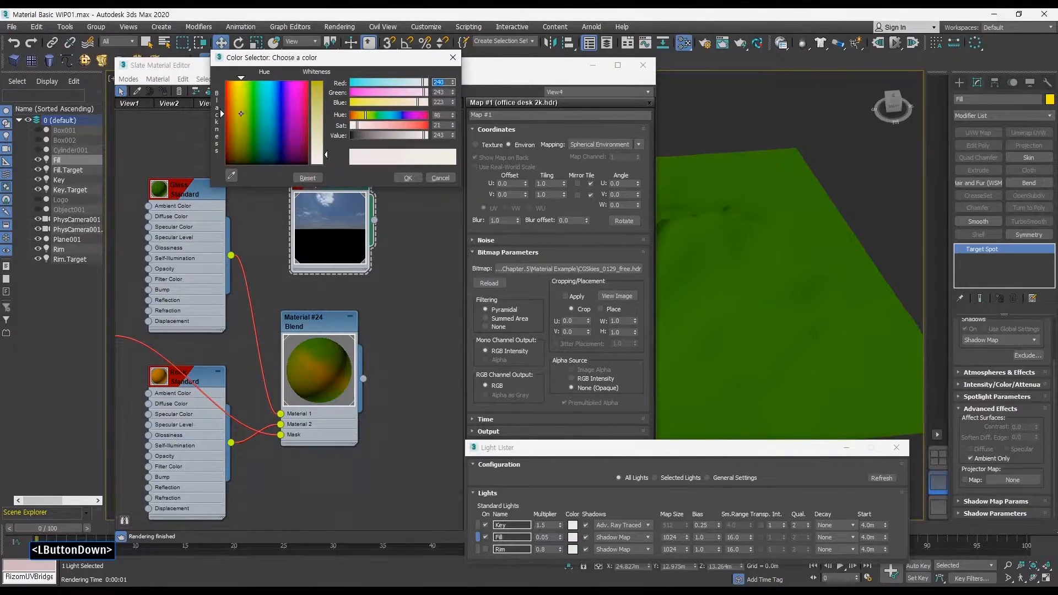
pyautogui.moveTo(234, 117); pyautogui.dragTo(232, 118)
pyautogui.moveTo(327, 155)
pyautogui.mouseDown()
pyautogui.moveTo(327, 136)
pyautogui.moveTo(326, 146)
pyautogui.mouseUp()
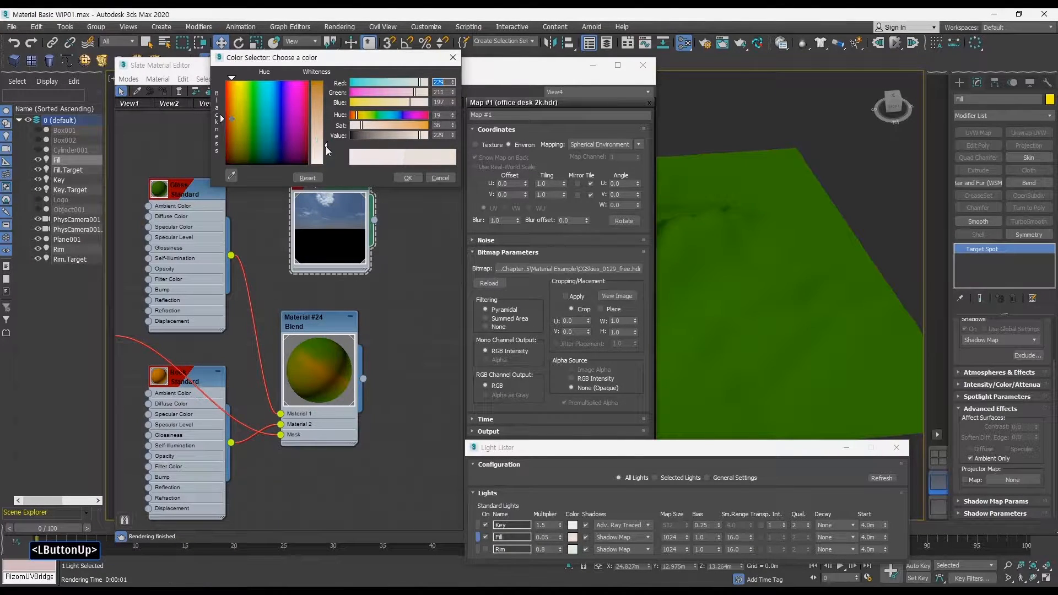
pyautogui.click(407, 177)
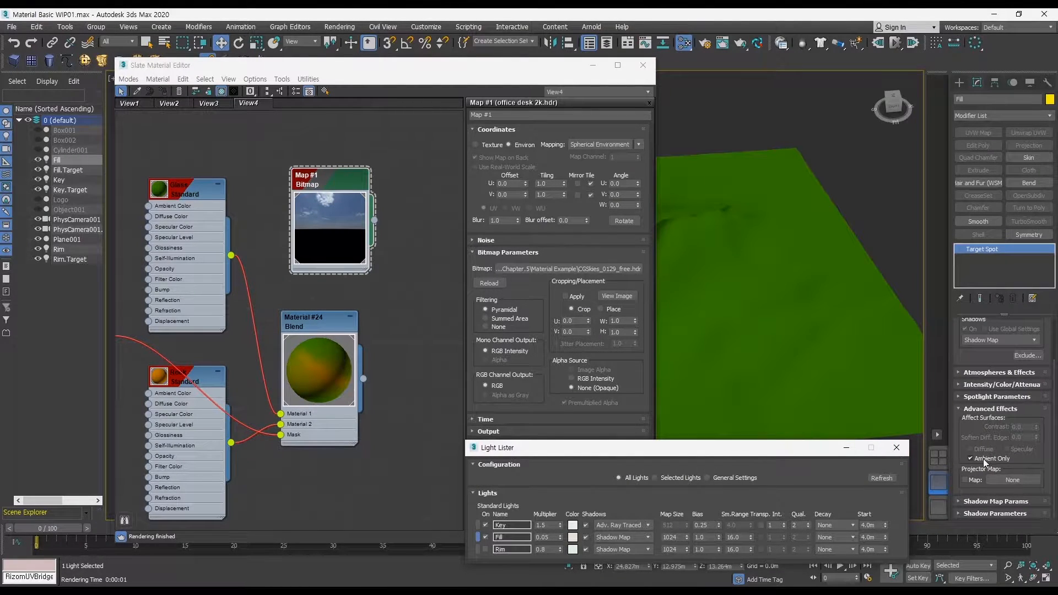
# Tint the Key light with a bright, pale warm orange at full value, slightly reducing its whiteness
pyautogui.click(573, 527)
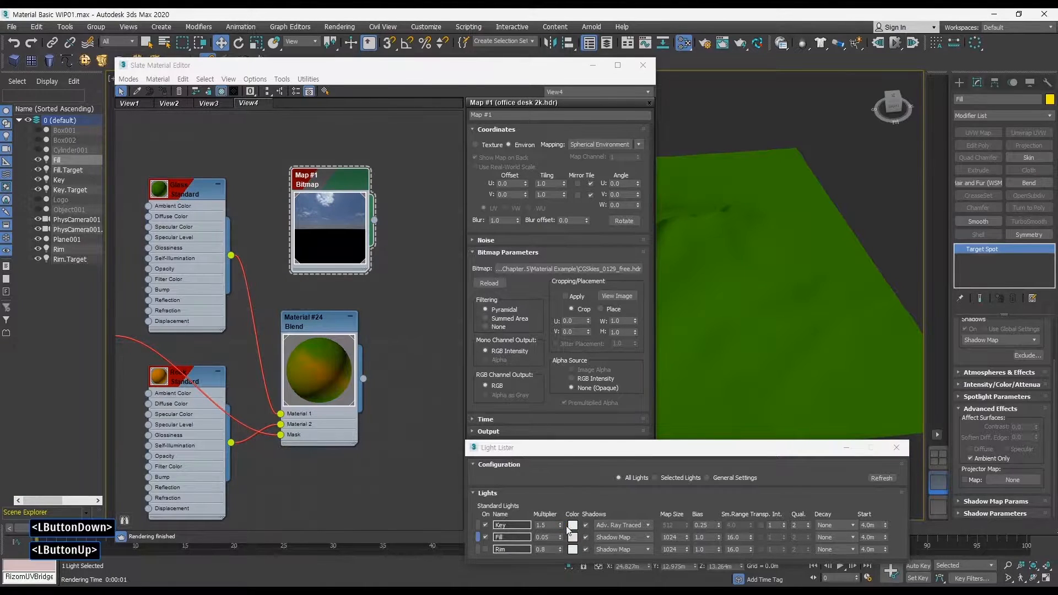
pyautogui.moveTo(266, 125)
pyautogui.mouseDown()
pyautogui.moveTo(235, 119)
pyautogui.moveTo(231, 81)
pyautogui.mouseUp()
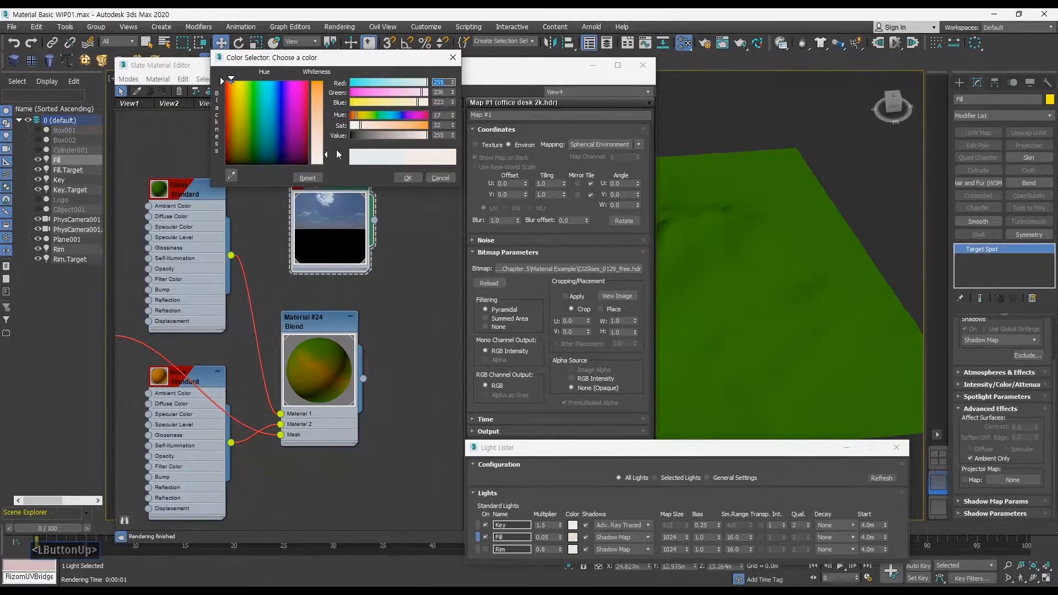
pyautogui.moveTo(326, 154); pyautogui.dragTo(326, 146)
pyautogui.click(398, 179)
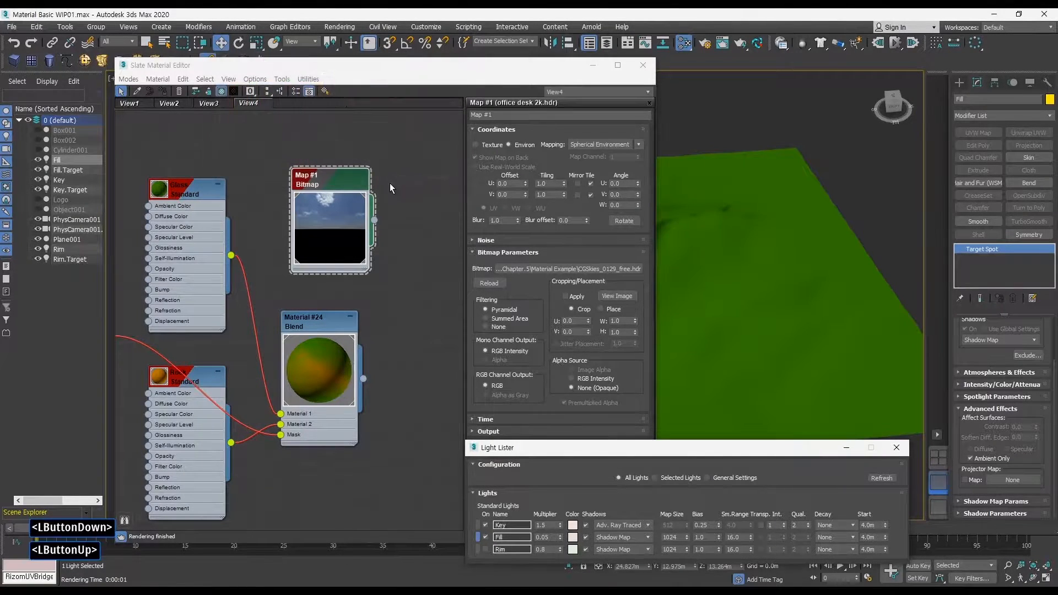
# Close the Light Lister and render the camera view to check the terrain under the new sky and lighting
pyautogui.click(761, 525)
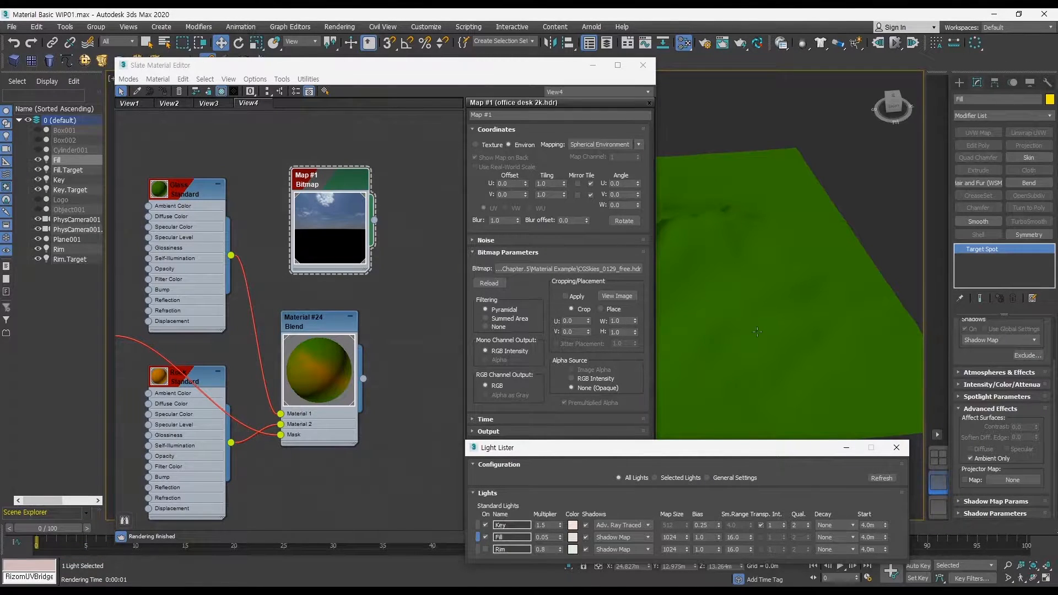
pyautogui.click(760, 525)
pyautogui.click(896, 447)
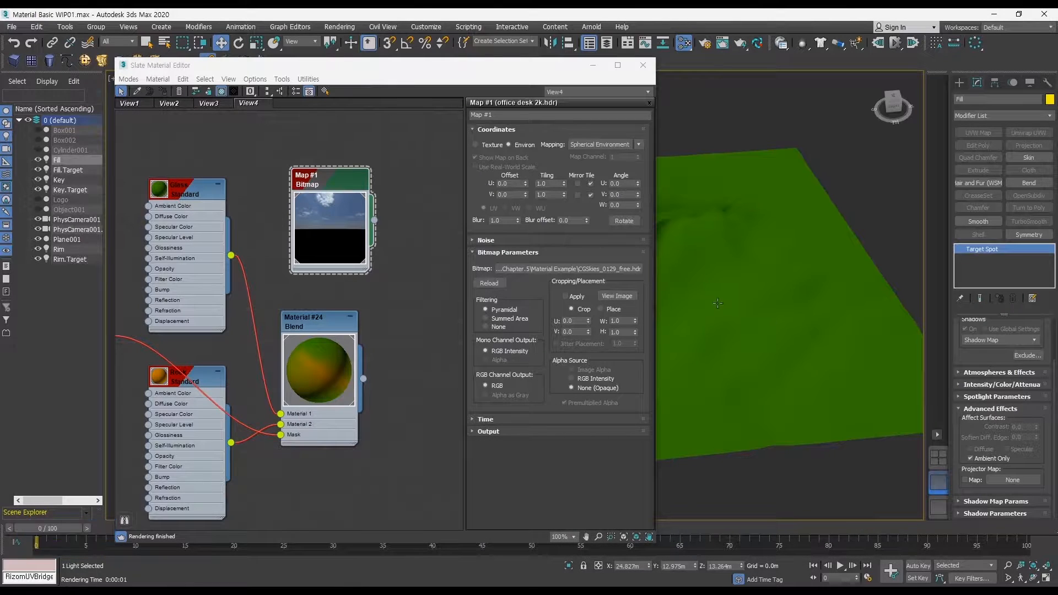
pyautogui.hotkey('shift', 'q')
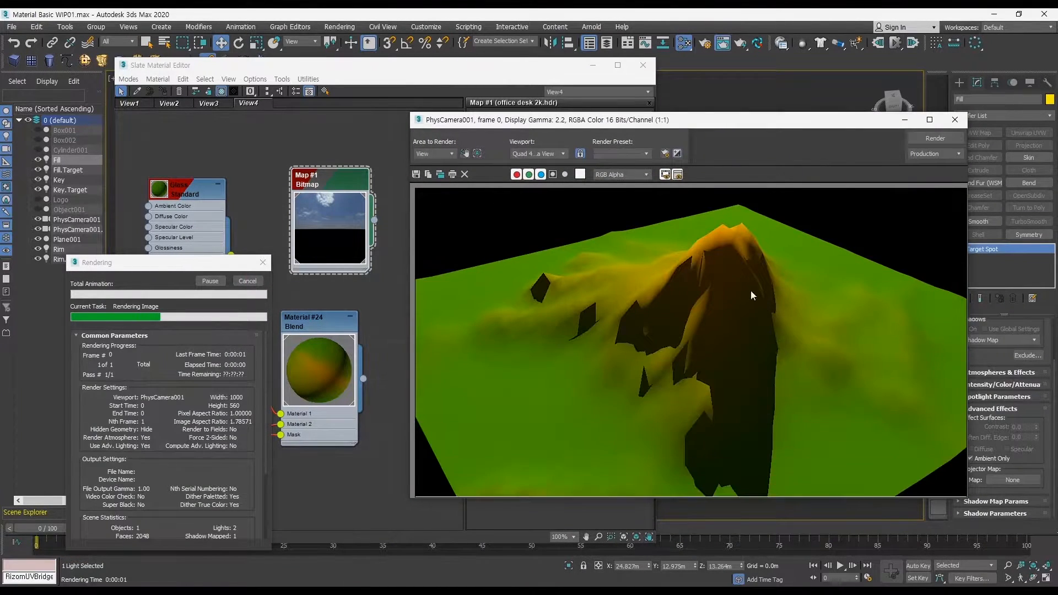
# Orbit the physical camera down to a low, near-ground angle on the mountain and render the view
pyautogui.click(947, 116)
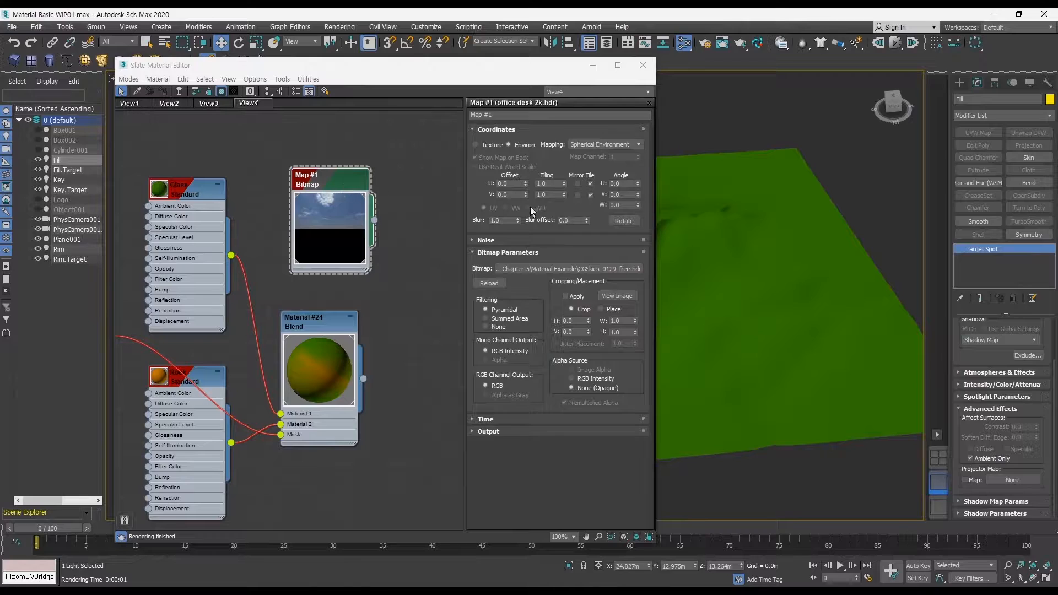
pyautogui.click(945, 503)
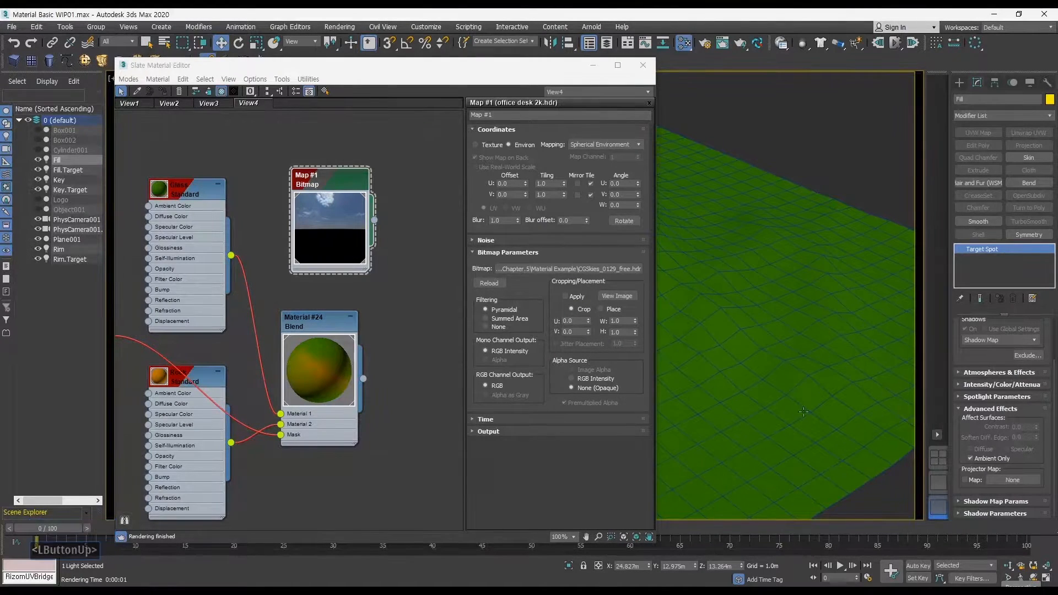
pyautogui.click(1031, 577)
pyautogui.moveTo(783, 408)
pyautogui.mouseDown()
pyautogui.moveTo(798, 418)
pyautogui.moveTo(827, 411)
pyautogui.moveTo(789, 390)
pyautogui.mouseUp()
pyautogui.hotkey('shift', 'q')
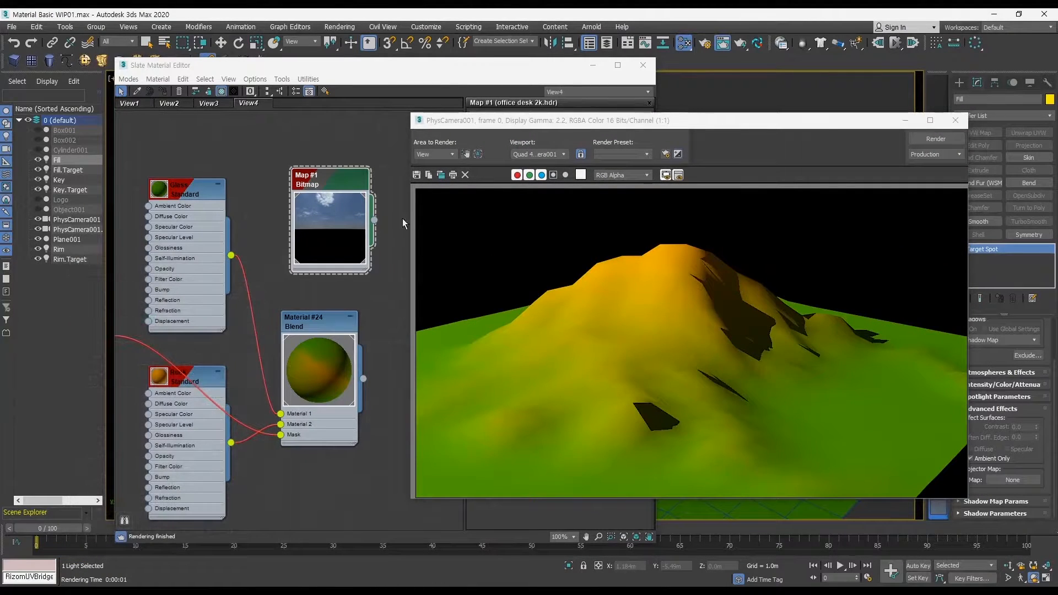
pyautogui.click(955, 121)
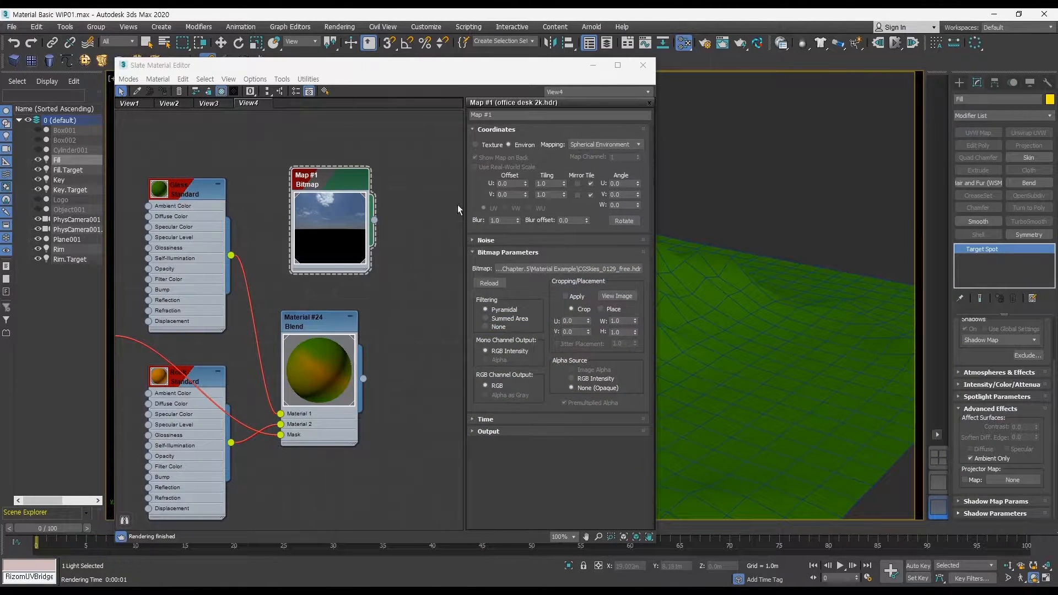
# Set the sky bitmap's V offset to -0.05 and render the camera view to check the horizon
pyautogui.click(338, 179)
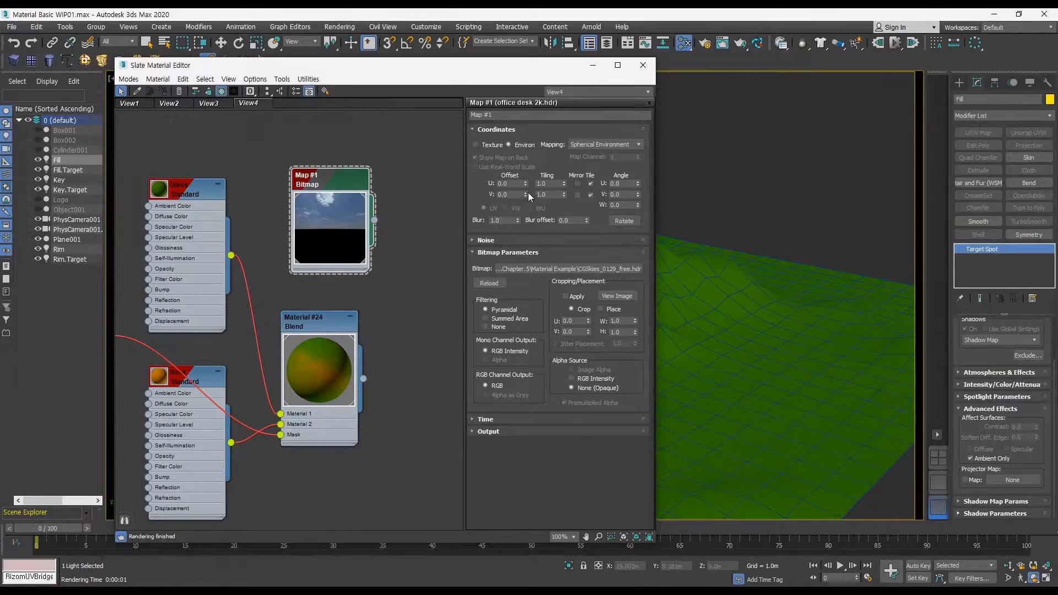
pyautogui.moveTo(526, 194); pyautogui.dragTo(526, 195)
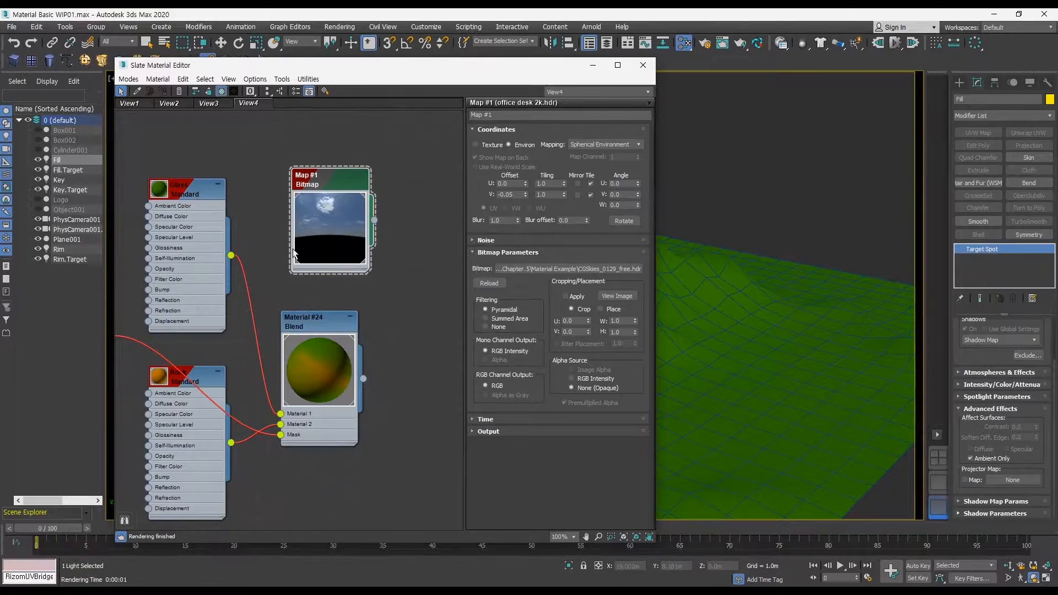
pyautogui.hotkey('shift', 'q')
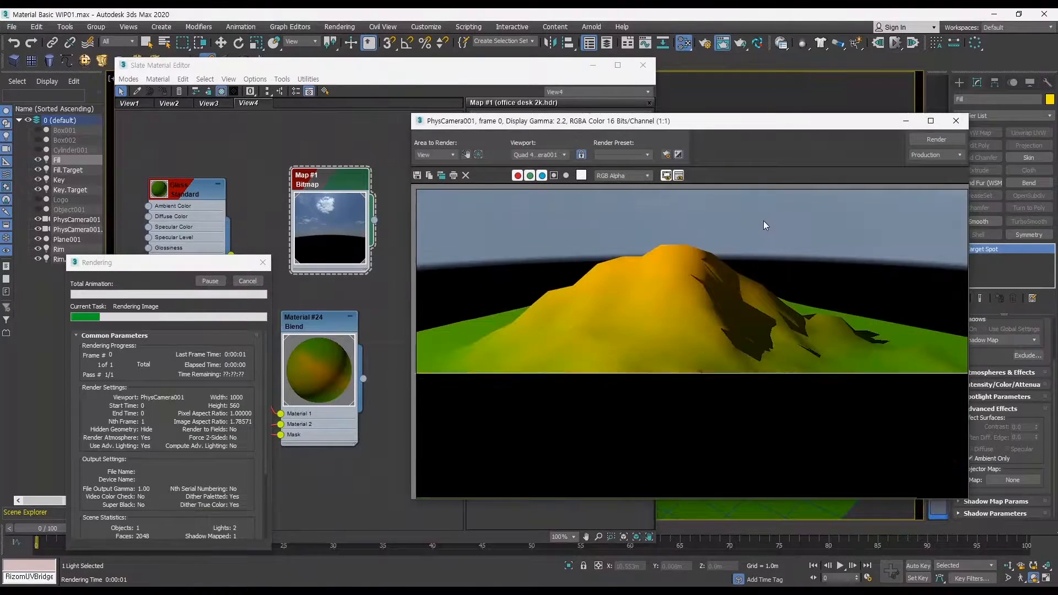
pyautogui.click(956, 121)
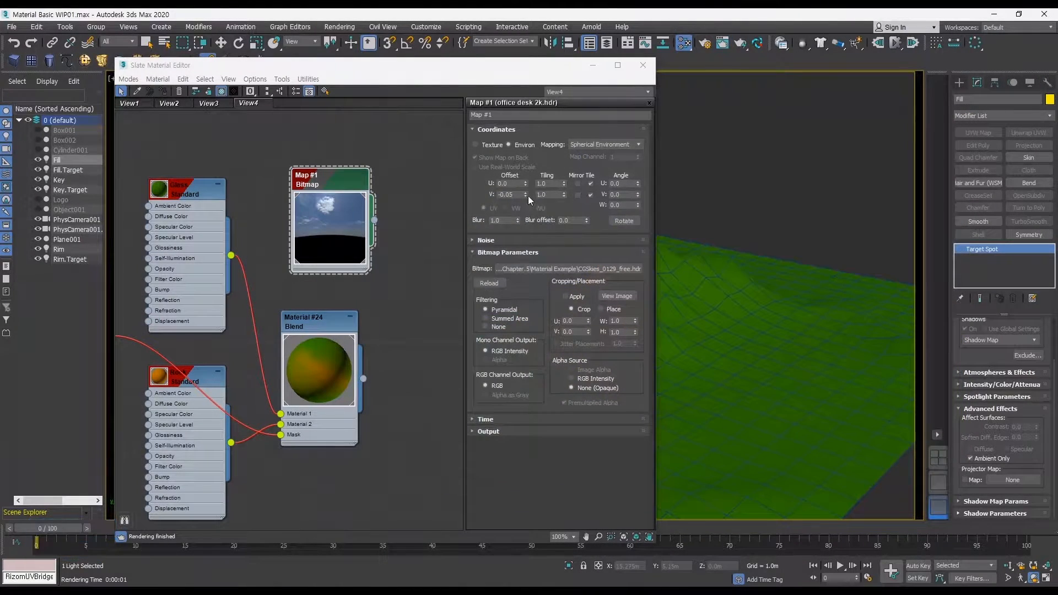
# Lower the sky bitmap's V offset to -0.11 and render the camera view again
pyautogui.moveTo(525, 194); pyautogui.dragTo(534, 199)
pyautogui.hotkey('shift', 'q')
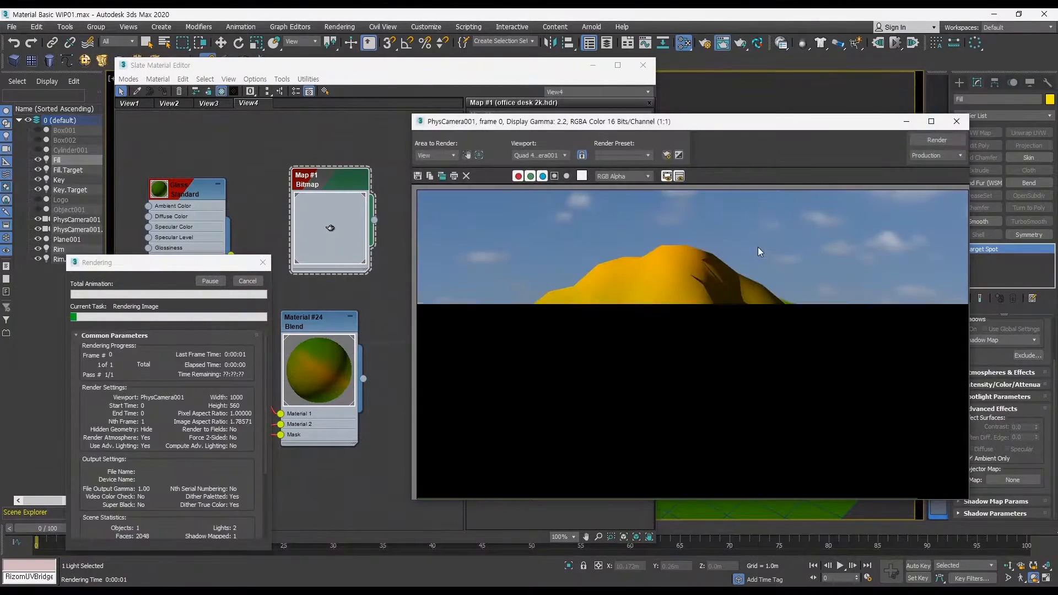
pyautogui.click(956, 121)
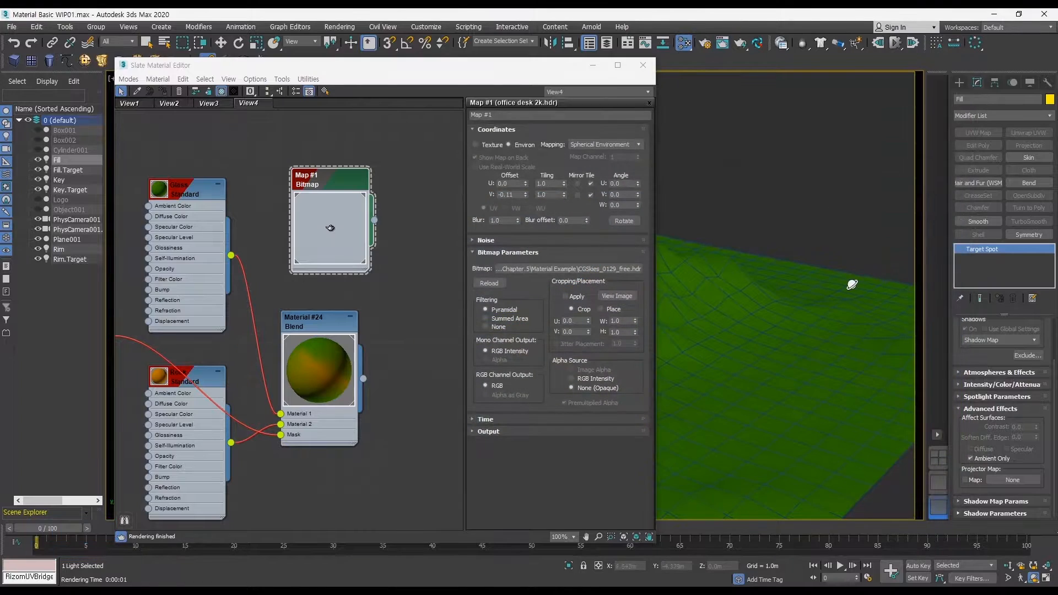
# Reframe the mountain in the camera view, set the sky bitmap's V offset to -0.07 and render
pyautogui.moveTo(849, 283)
pyautogui.mouseDown()
pyautogui.moveTo(838, 272)
pyautogui.moveTo(831, 279)
pyautogui.mouseUp()
pyautogui.moveTo(831, 279); pyautogui.dragTo(720, 250, button='middle')
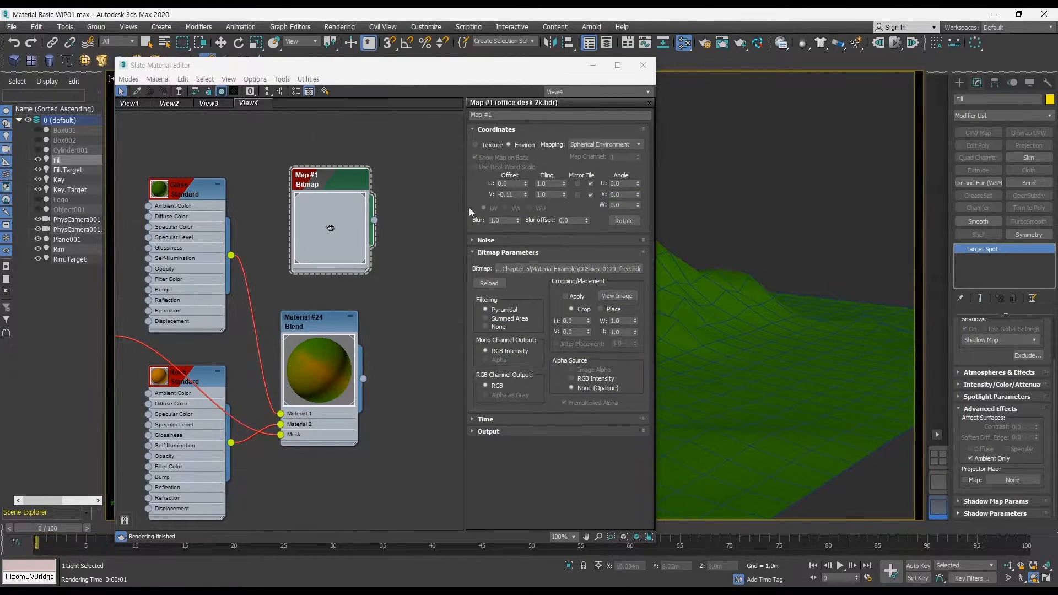
pyautogui.click(369, 195)
pyautogui.moveTo(526, 194); pyautogui.dragTo(526, 192)
pyautogui.hotkey('shift', 'q')
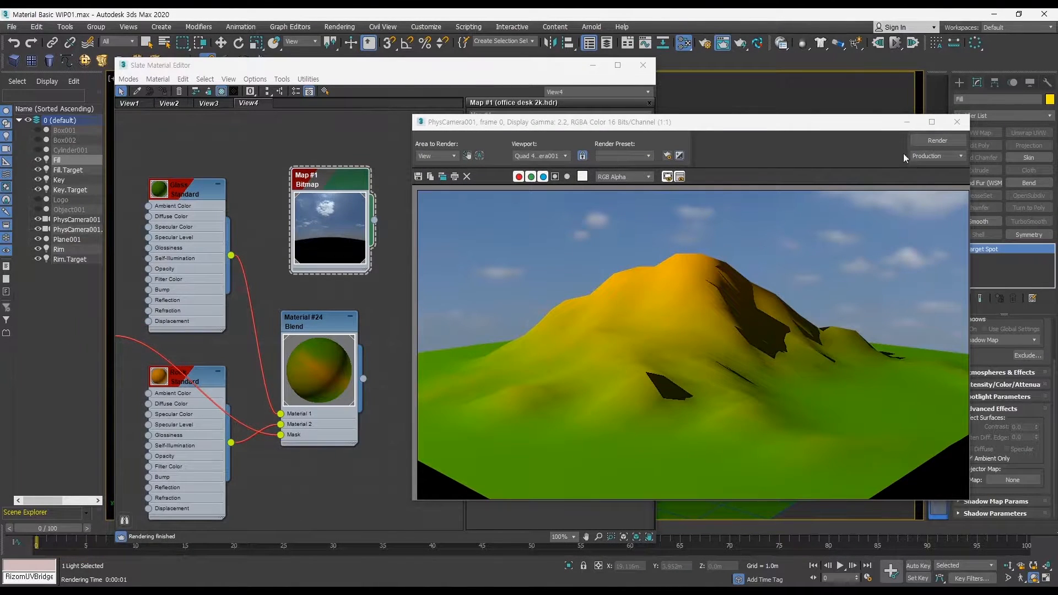
pyautogui.click(957, 123)
# Open the Light Lister, set the Fill light's multiplier to 0.1 and render the camera view
pyautogui.press('q')
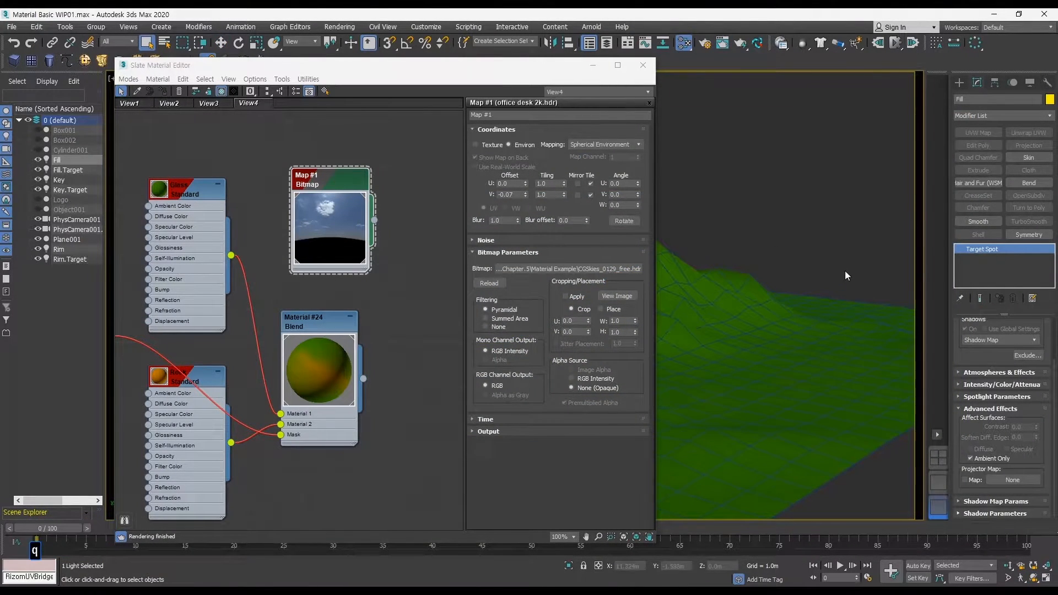
pyautogui.click(940, 480)
pyautogui.click(65, 27)
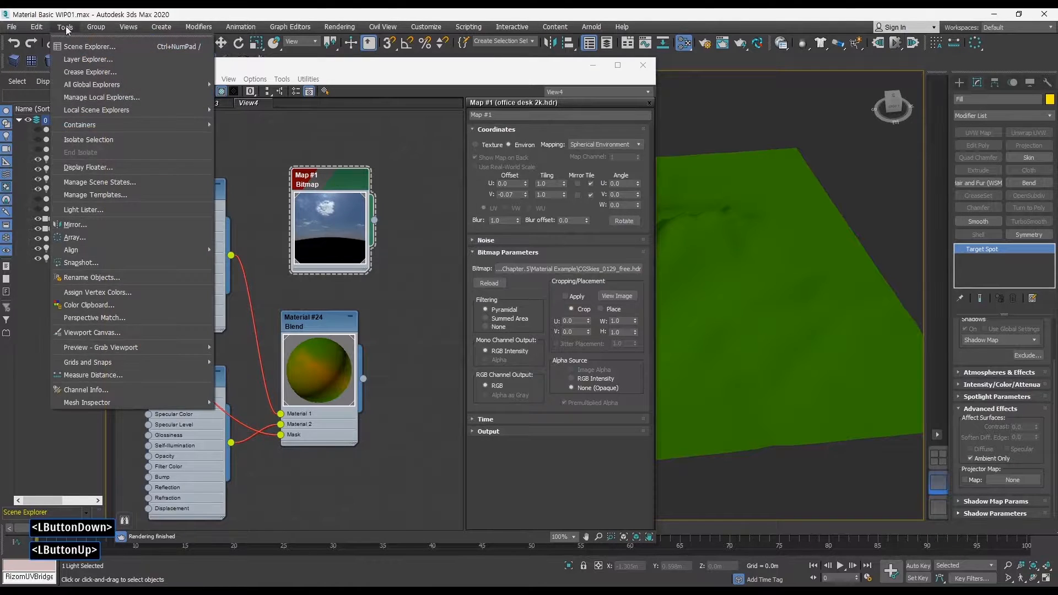
pyautogui.click(101, 212)
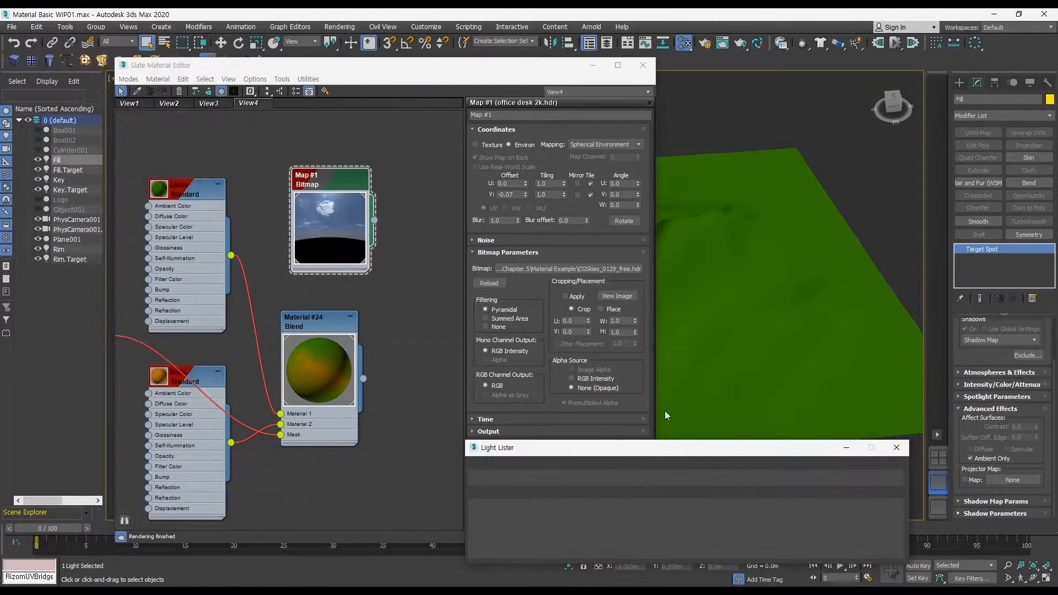
pyautogui.click(550, 537)
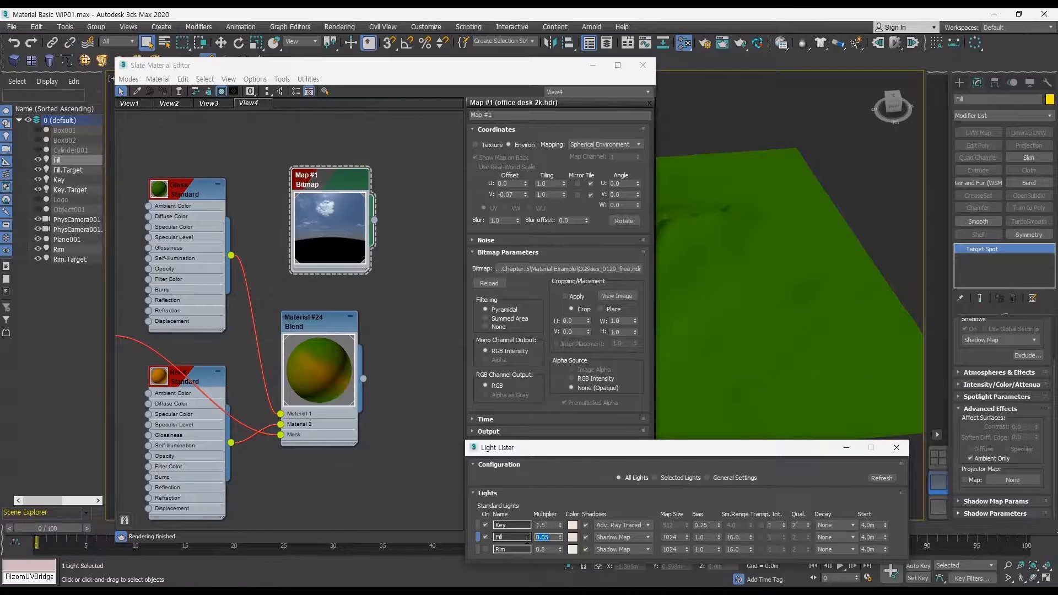
pyautogui.write('.1')
pyautogui.press('Return')
pyautogui.click(858, 177)
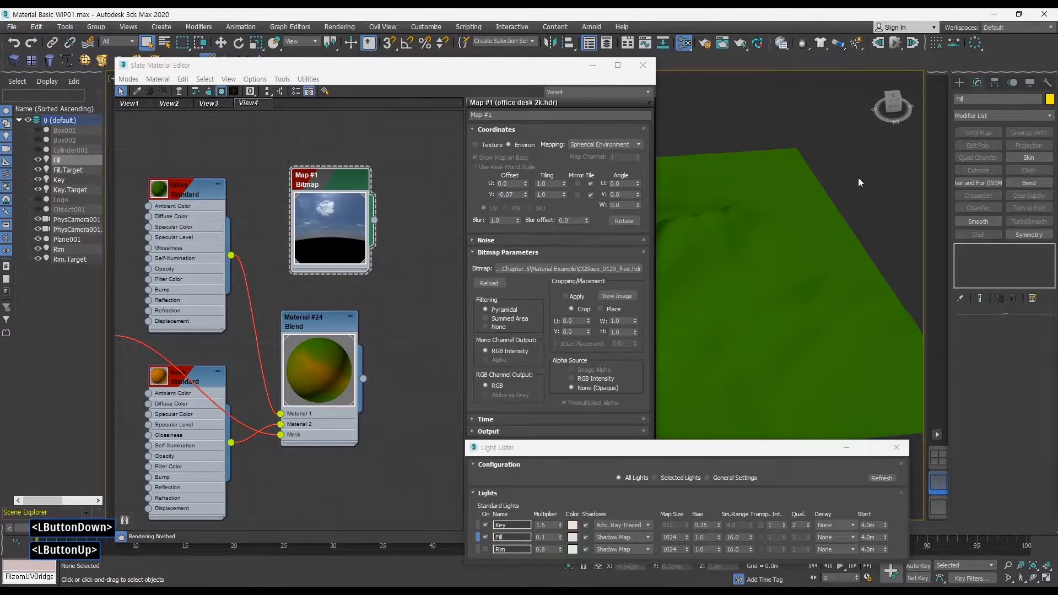
pyautogui.hotkey('shift', 'q')
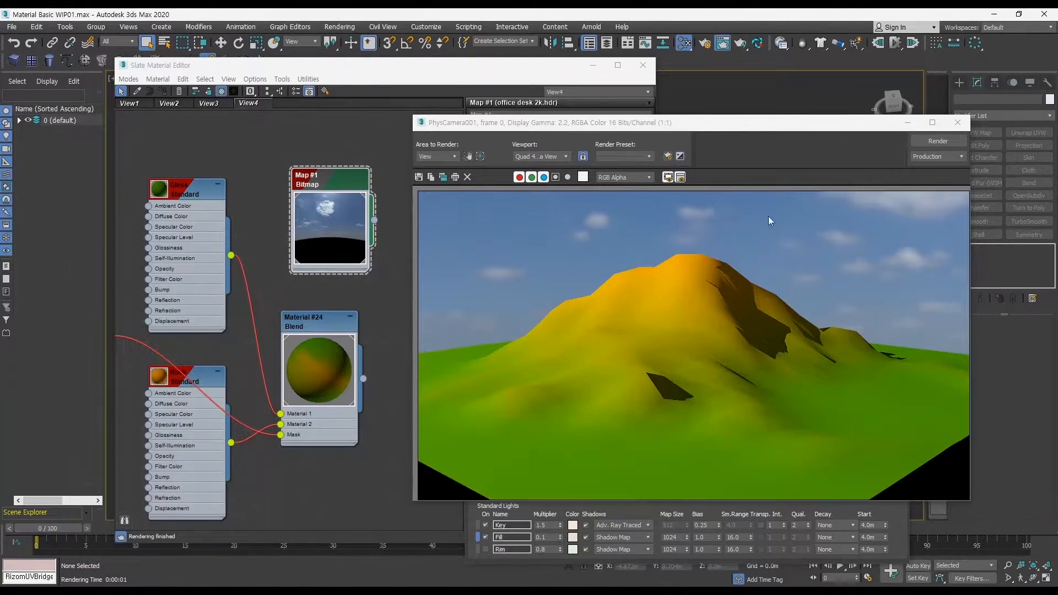
pyautogui.click(957, 121)
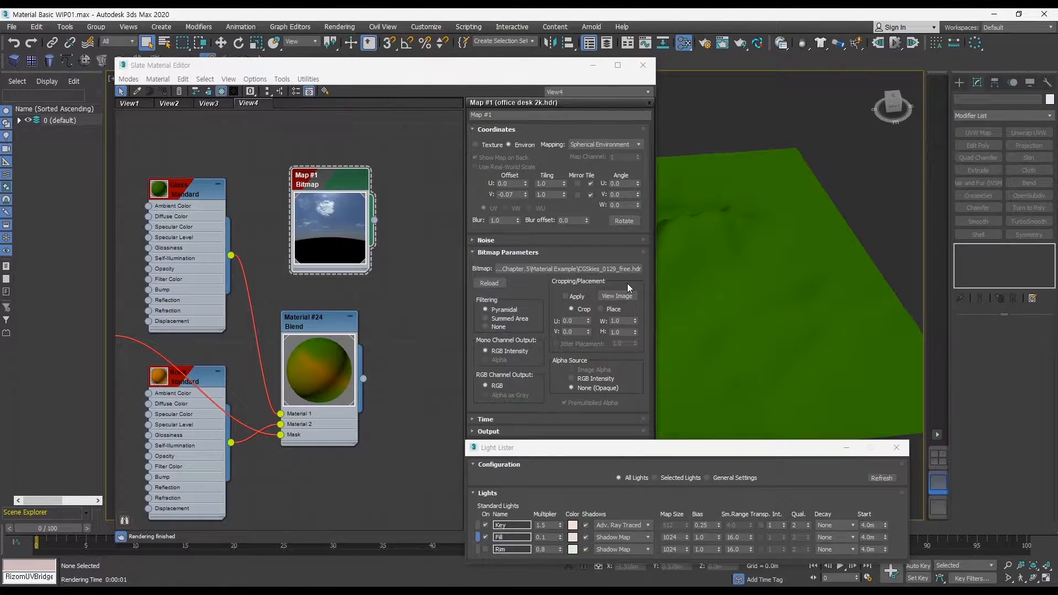
# Turn on the Rim light in the Light Lister and render the camera view
pyautogui.click(482, 551)
pyautogui.click(484, 552)
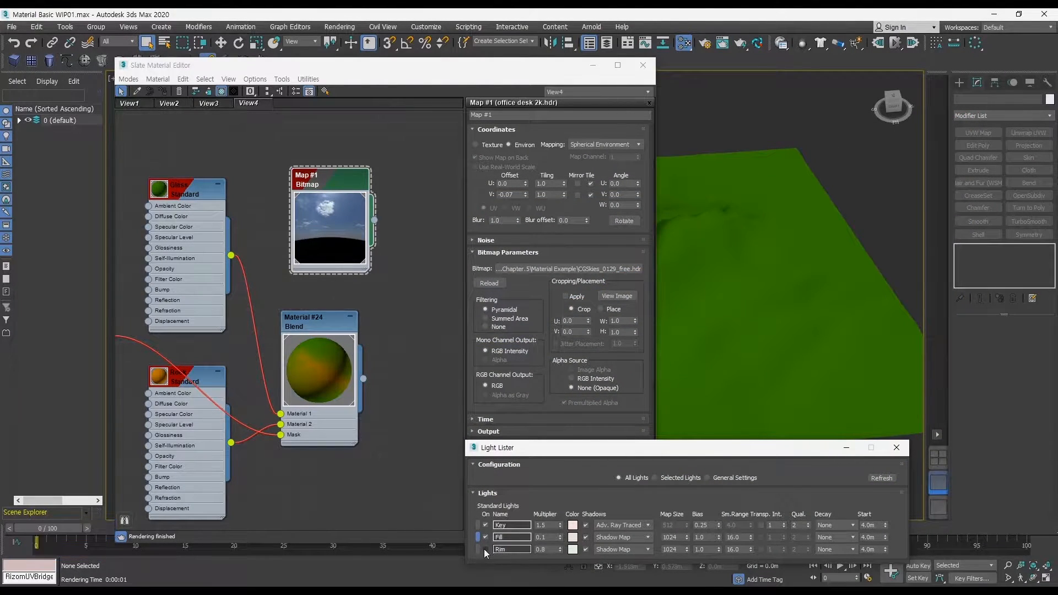
pyautogui.click(882, 186)
pyautogui.hotkey('shift', 'q')
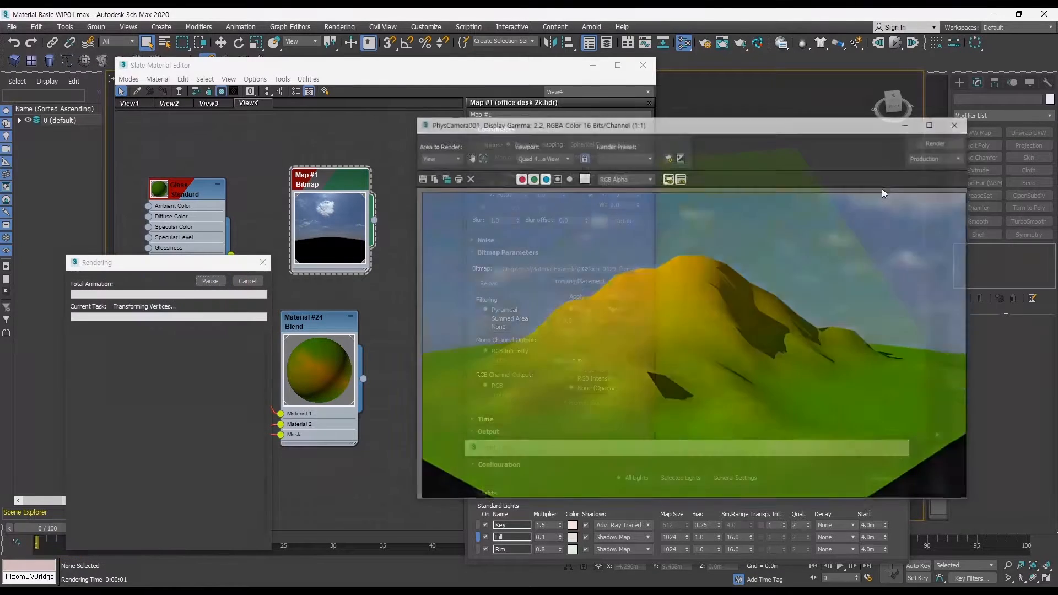
pyautogui.click(958, 123)
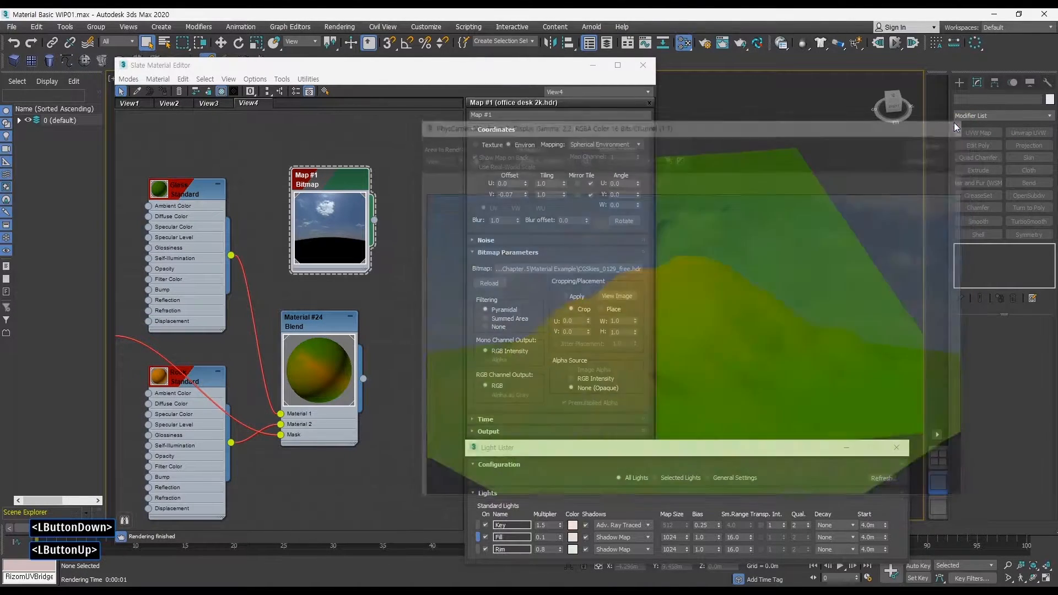
# Set the Rim light's multiplier to 0.02 and render the camera view
pyautogui.click(547, 548)
pyautogui.doubleClick(547, 549)
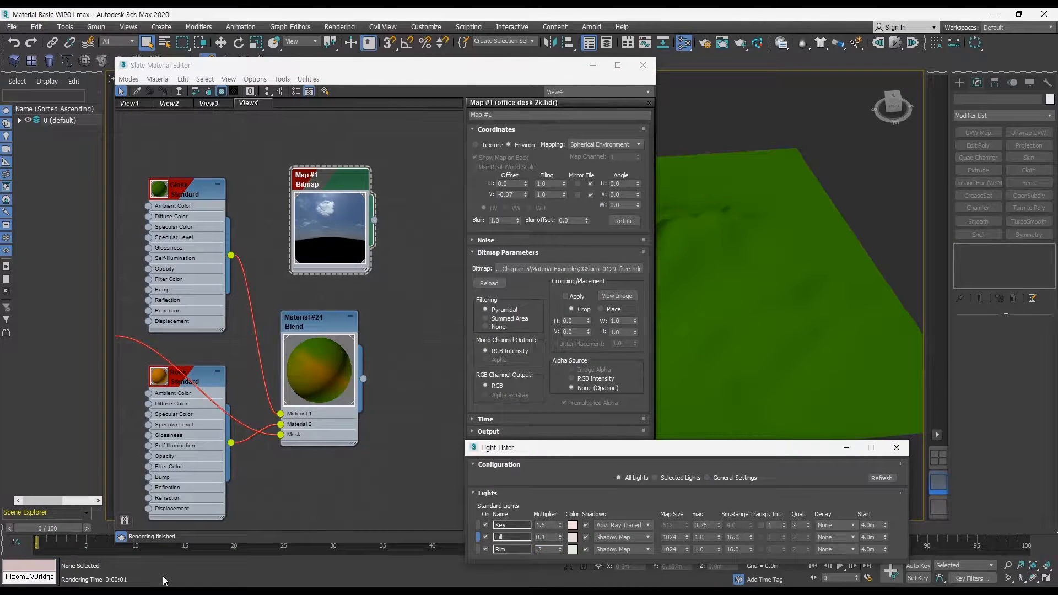
pyautogui.press('Delete')
pyautogui.write('1')
pyautogui.hotkey('shift', 'q')
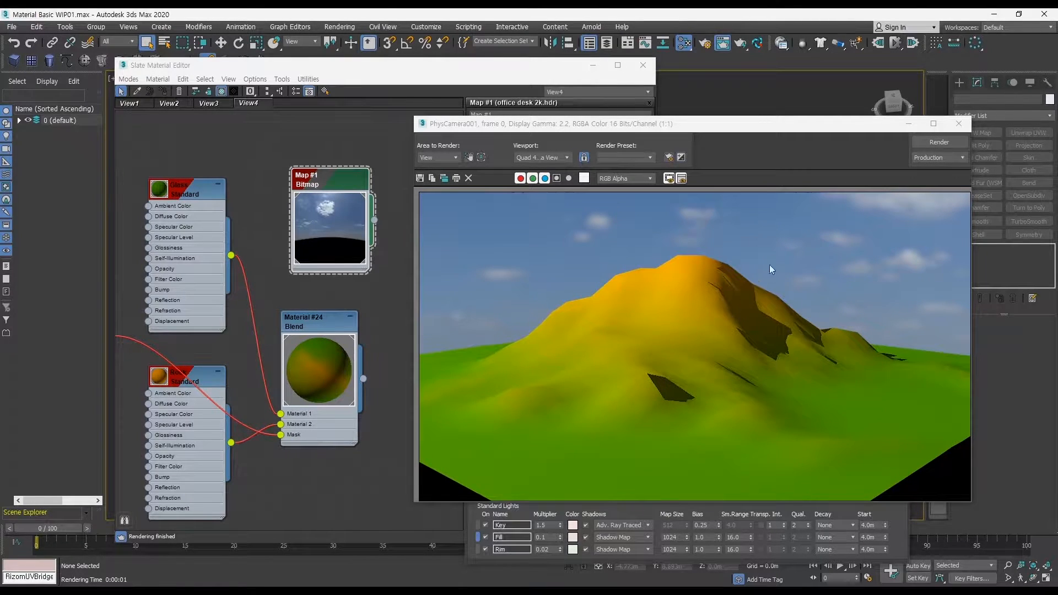
pyautogui.click(957, 123)
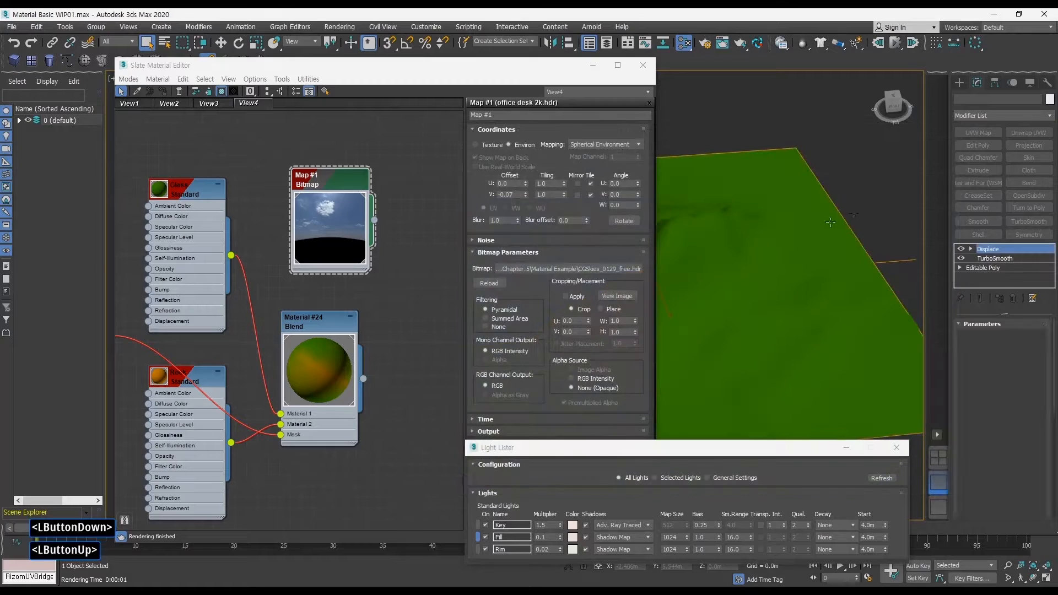
# Enable render iterations on the terrain plane's TurboSmooth modifier, set them to 5 and render the camera view
pyautogui.moveTo(882, 192); pyautogui.dragTo(806, 207)
pyautogui.click(1009, 258)
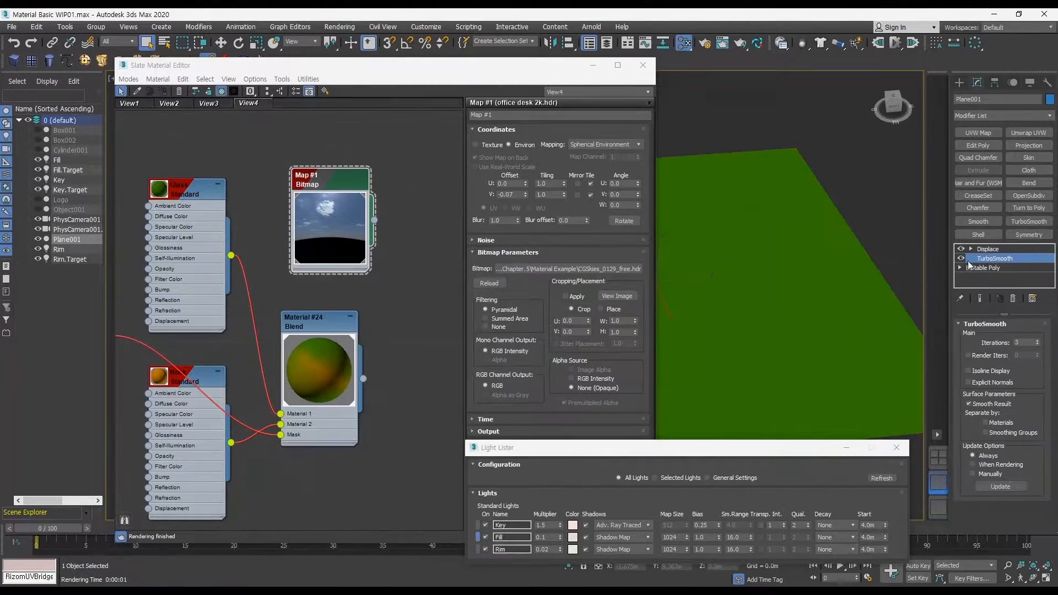
pyautogui.click(1036, 353)
pyautogui.click(1037, 353)
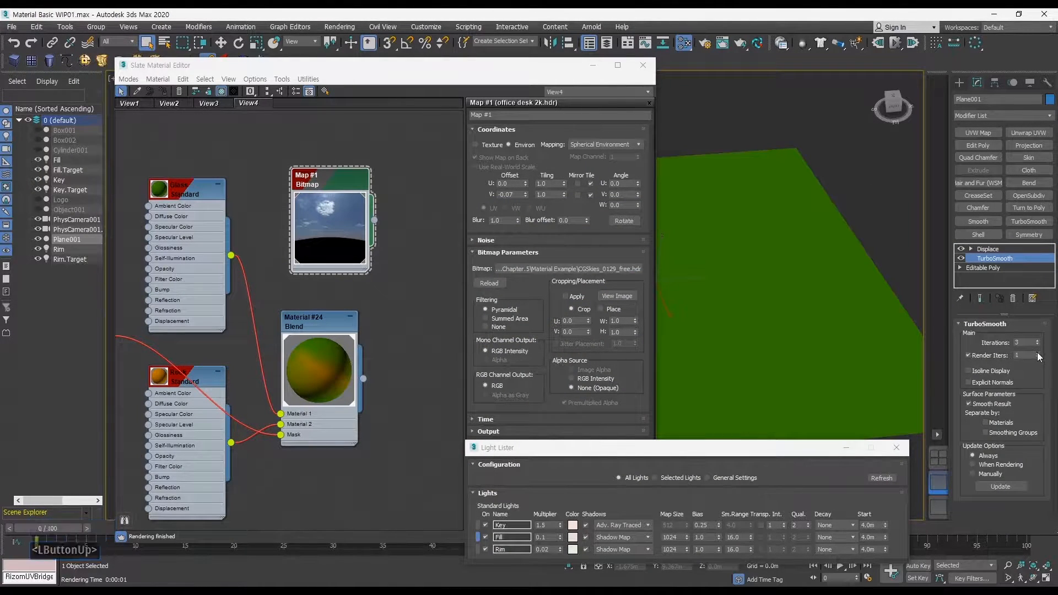
pyautogui.click(1037, 353)
pyautogui.click(1036, 353)
pyautogui.click(1036, 353)
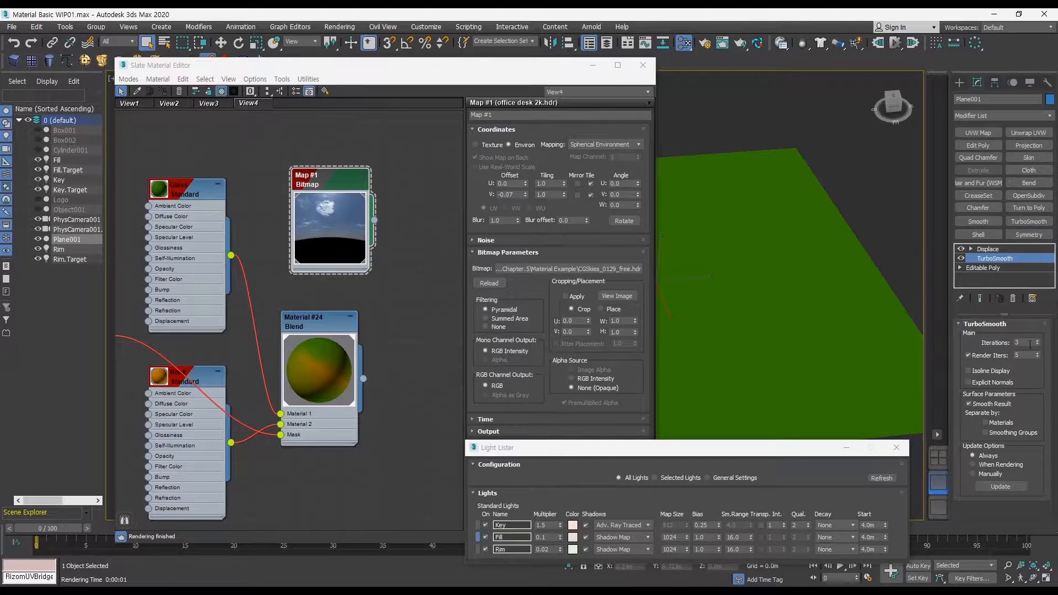
pyautogui.click(890, 247)
pyautogui.hotkey('shift', 'q')
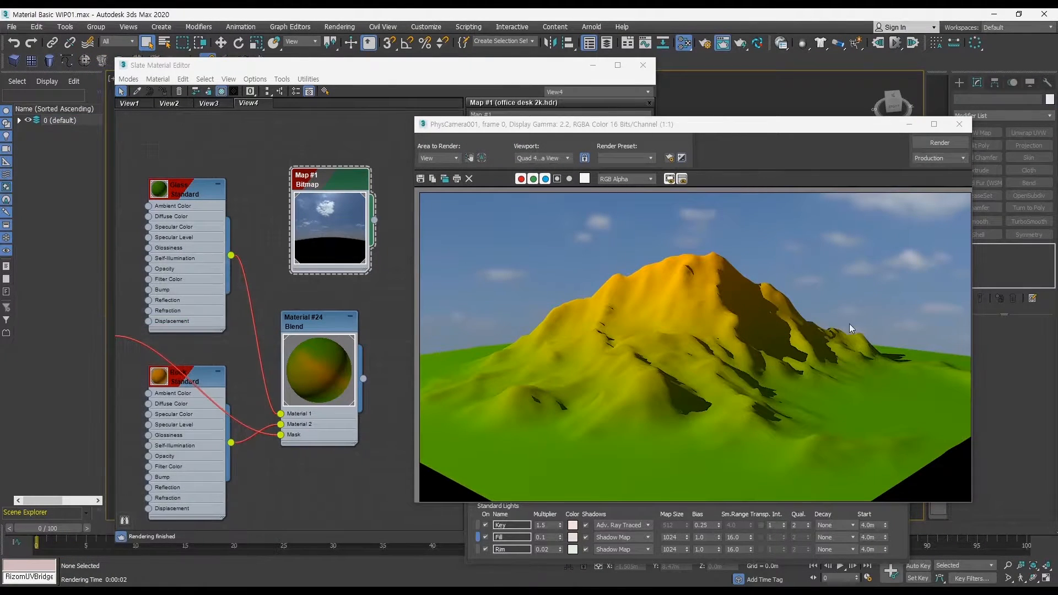
pyautogui.click(958, 124)
# Move the Map #51 mask bitmap node below the Rock material in the material graph
pyautogui.keyDown('ctrl'); pyautogui.keyDown('alt'); pyautogui.moveTo(278, 292); pyautogui.dragTo(310, 351, button='middle'); pyautogui.keyUp('alt'); pyautogui.keyUp('ctrl')
pyautogui.moveTo(157, 317); pyautogui.dragTo(199, 484)
pyautogui.moveTo(198, 484); pyautogui.dragTo(247, 443, button='middle')
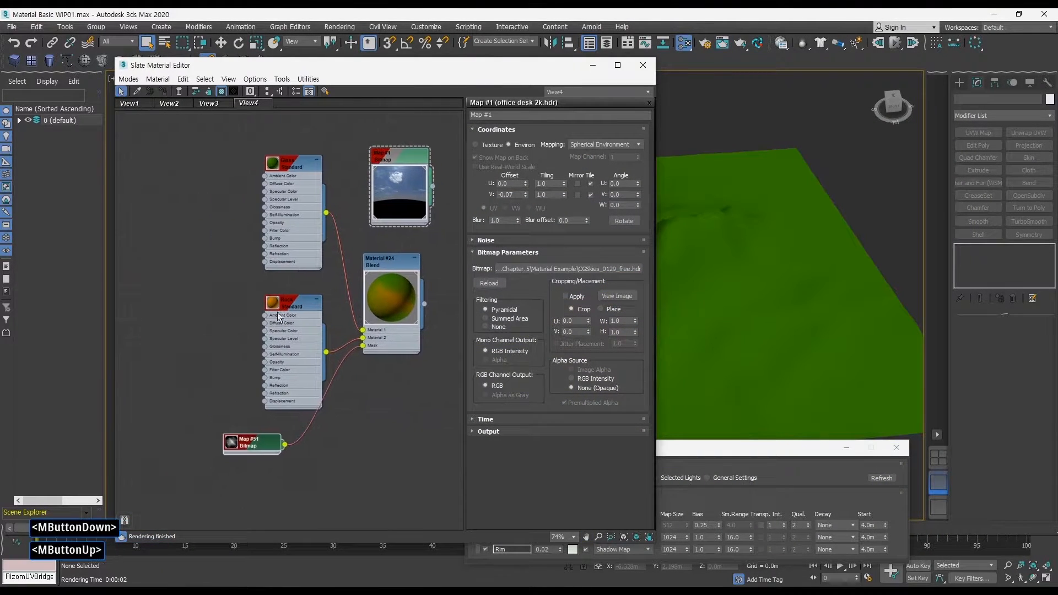
pyautogui.click(265, 449)
pyautogui.moveTo(265, 448); pyautogui.dragTo(296, 469)
# Space out the Rock, Blend and Map #51 nodes, keeping the two Standard materials stacked beside the Blend with the mask bitmap beneath them
pyautogui.keyDown('ctrl'); pyautogui.keyDown('alt'); pyautogui.moveTo(306, 326); pyautogui.dragTo(299, 308, button='middle'); pyautogui.keyUp('alt'); pyautogui.keyUp('ctrl')
pyautogui.moveTo(299, 308); pyautogui.dragTo(257, 297, button='middle')
pyautogui.moveTo(254, 296); pyautogui.dragTo(245, 294)
pyautogui.moveTo(275, 289); pyautogui.dragTo(275, 297, button='middle')
pyautogui.moveTo(254, 299); pyautogui.dragTo(263, 299)
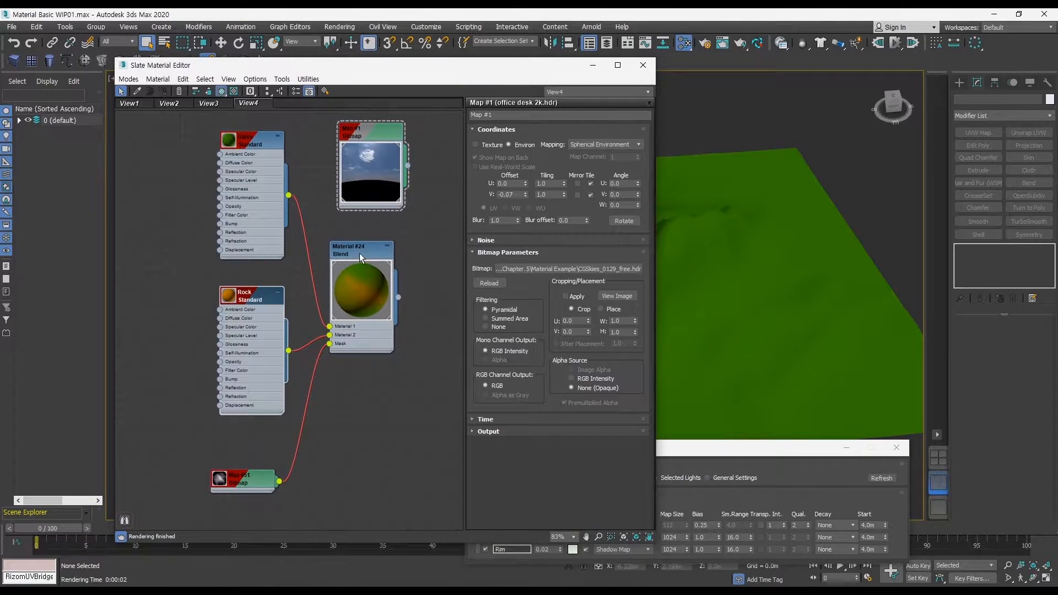
pyautogui.moveTo(359, 253); pyautogui.dragTo(369, 253)
pyautogui.moveTo(331, 342); pyautogui.dragTo(329, 309, button='middle')
pyautogui.moveTo(238, 449); pyautogui.dragTo(219, 439)
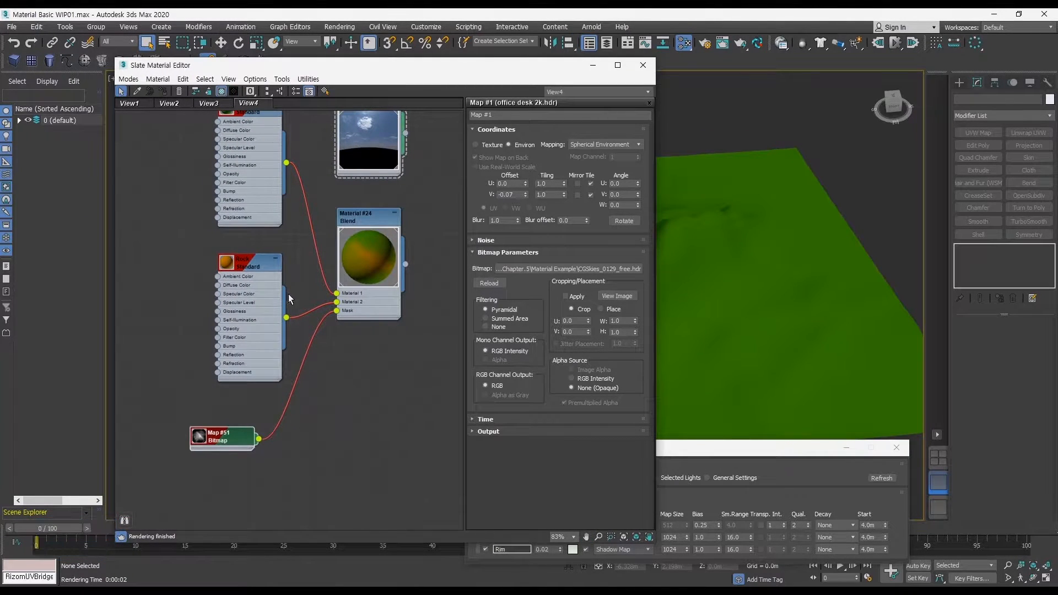
pyautogui.moveTo(262, 269); pyautogui.dragTo(253, 269)
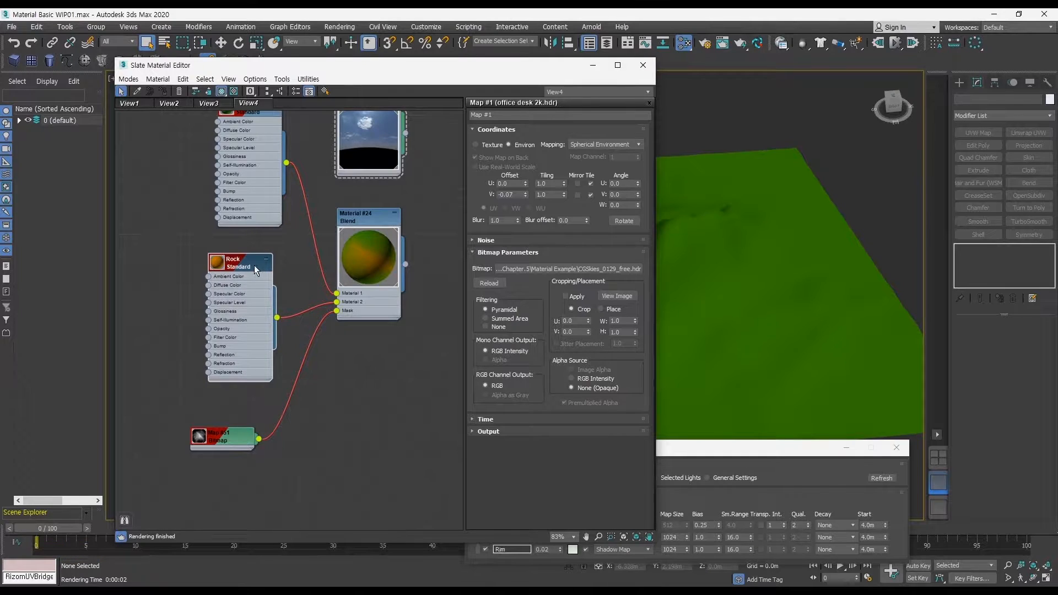
pyautogui.moveTo(254, 266); pyautogui.dragTo(265, 292, button='middle')
pyautogui.moveTo(266, 291); pyautogui.dragTo(266, 292)
pyautogui.moveTo(263, 157); pyautogui.dragTo(316, 260, button='middle')
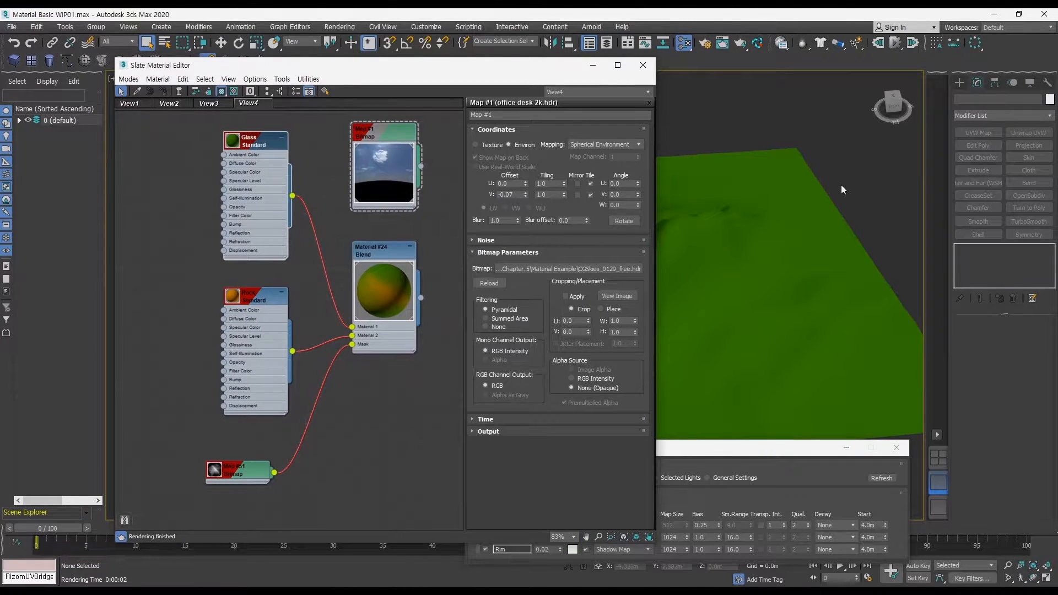
pyautogui.click(237, 474)
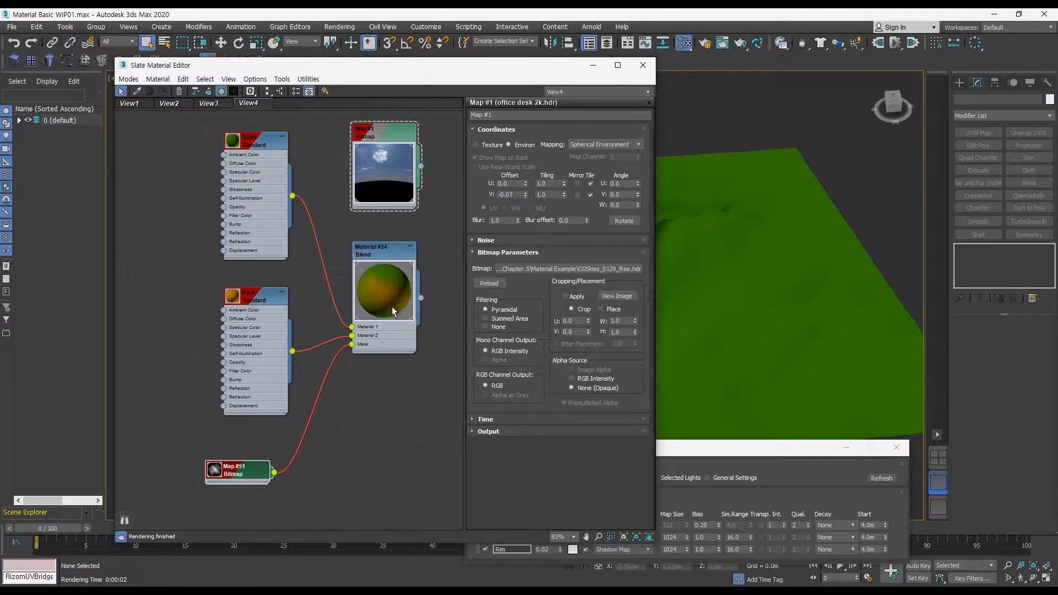
# Create a Composite map feeding the Rock material's Diffuse Color
pyautogui.click(272, 295)
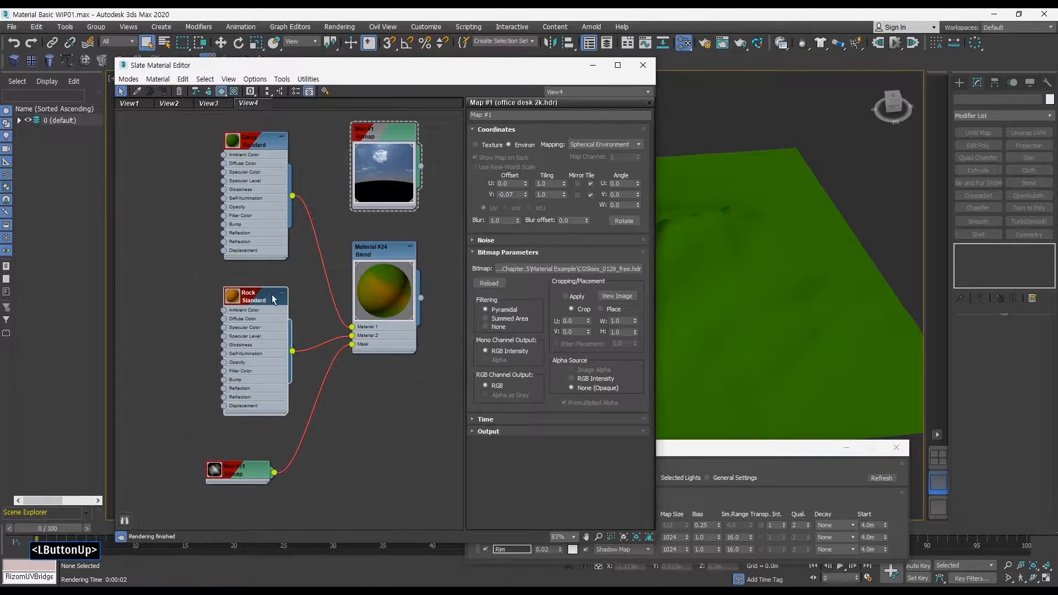
pyautogui.keyDown('ctrl'); pyautogui.keyDown('alt'); pyautogui.moveTo(259, 309); pyautogui.dragTo(282, 288, button='middle'); pyautogui.keyUp('alt'); pyautogui.keyUp('ctrl')
pyautogui.moveTo(241, 318); pyautogui.dragTo(187, 343)
pyautogui.moveTo(230, 353)
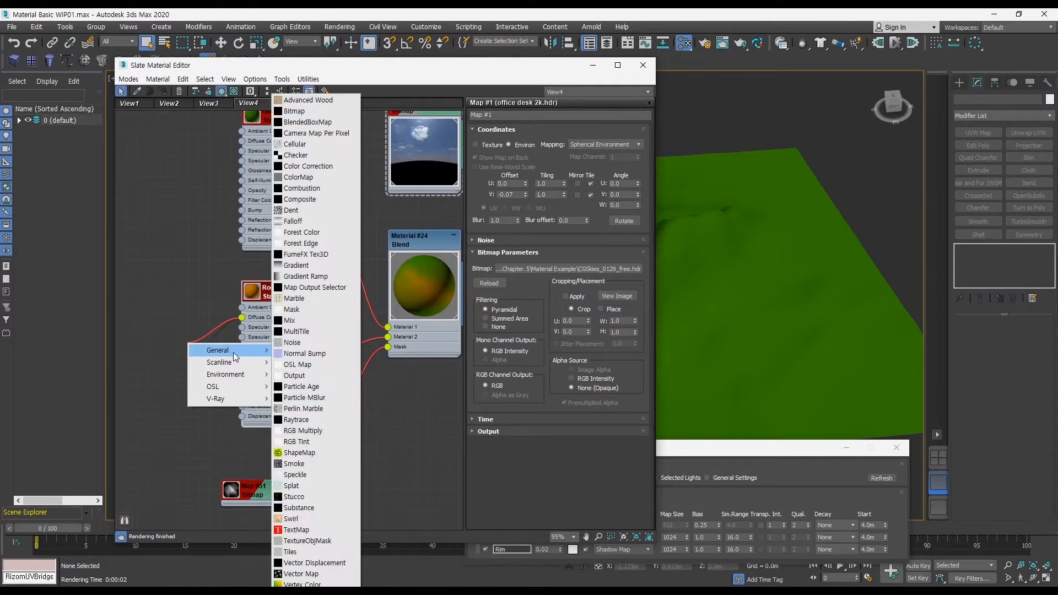
pyautogui.click(301, 199)
pyautogui.moveTo(195, 314); pyautogui.dragTo(256, 298, button='middle')
pyautogui.click(199, 323)
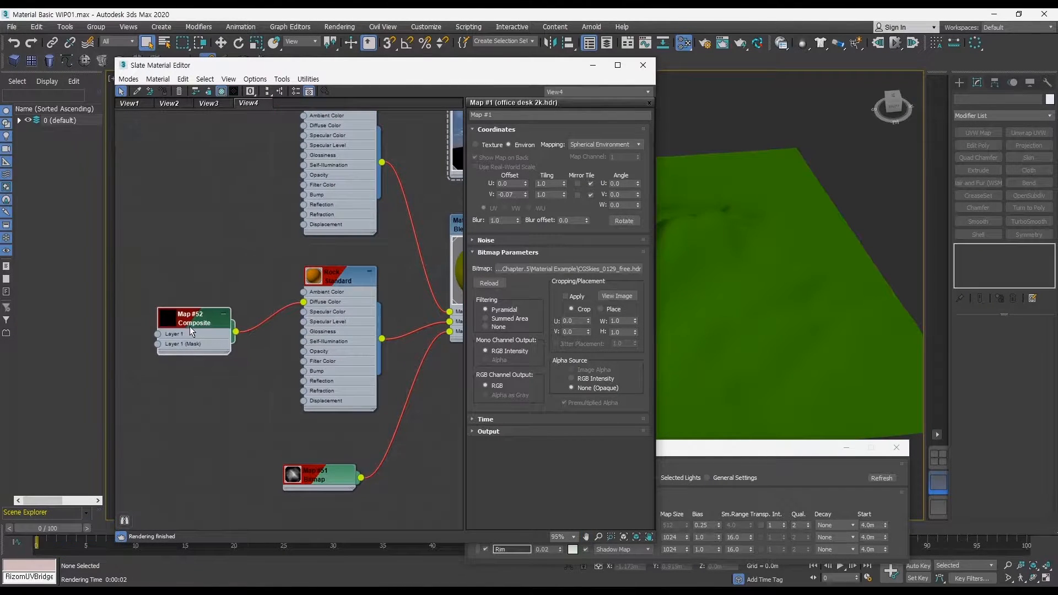
# Load CliffJagged004_COL_VAR1_3K.jpg as a Bitmap map into Layer 1 of the Composite map
pyautogui.moveTo(159, 334); pyautogui.dragTo(128, 353)
pyautogui.moveTo(190, 360)
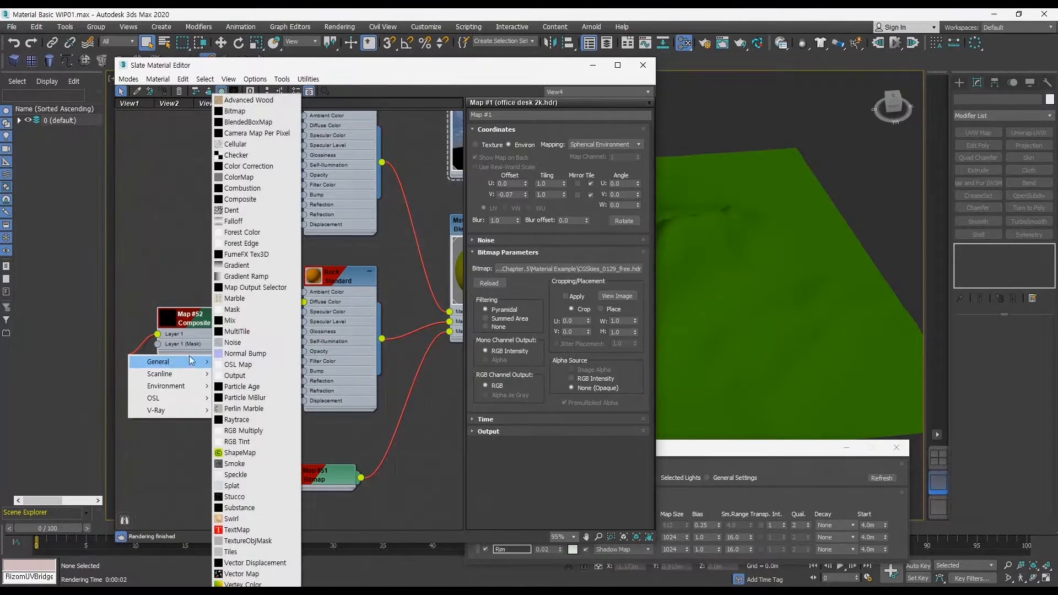
pyautogui.click(235, 111)
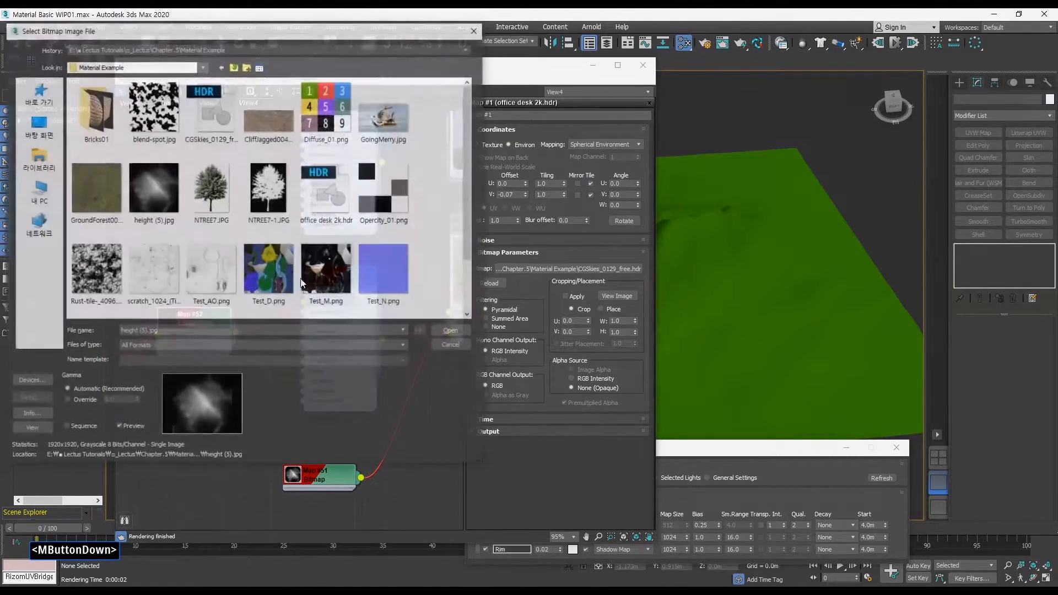
pyautogui.scroll(-1, 465, 165)
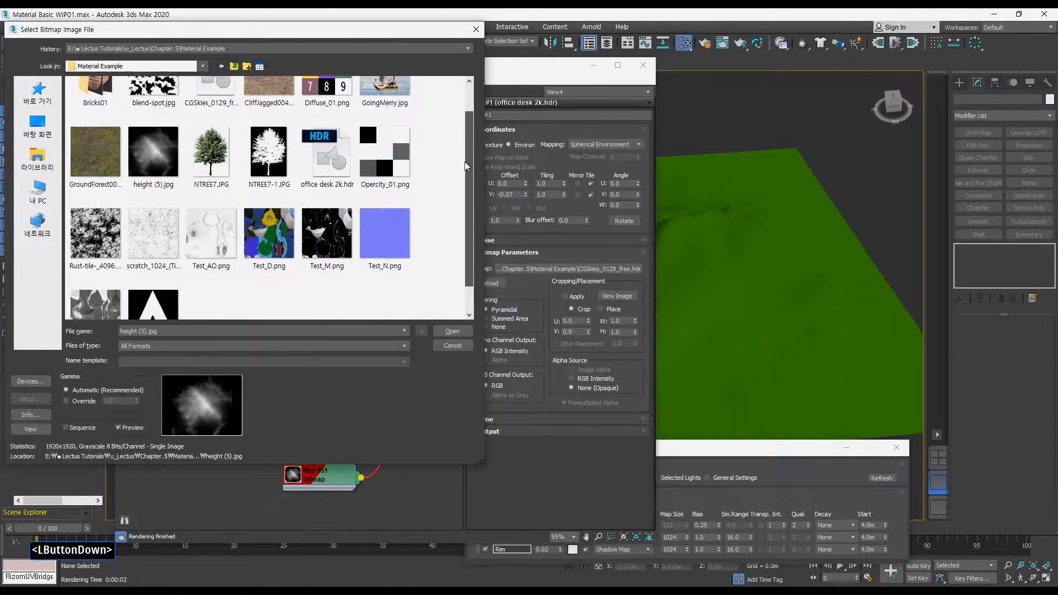
pyautogui.scroll(1, 465, 165)
pyautogui.click(296, 130)
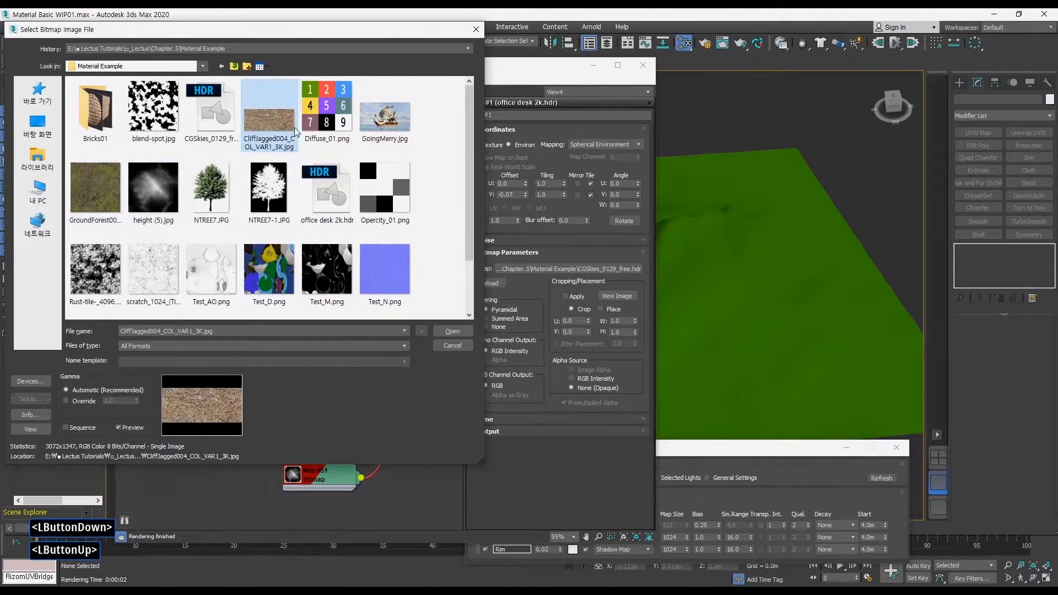
pyautogui.click(459, 331)
# Move the cliff bitmap node clear of the Composite node and open the Composite map's parameters
pyautogui.moveTo(167, 334); pyautogui.dragTo(297, 344, button='middle')
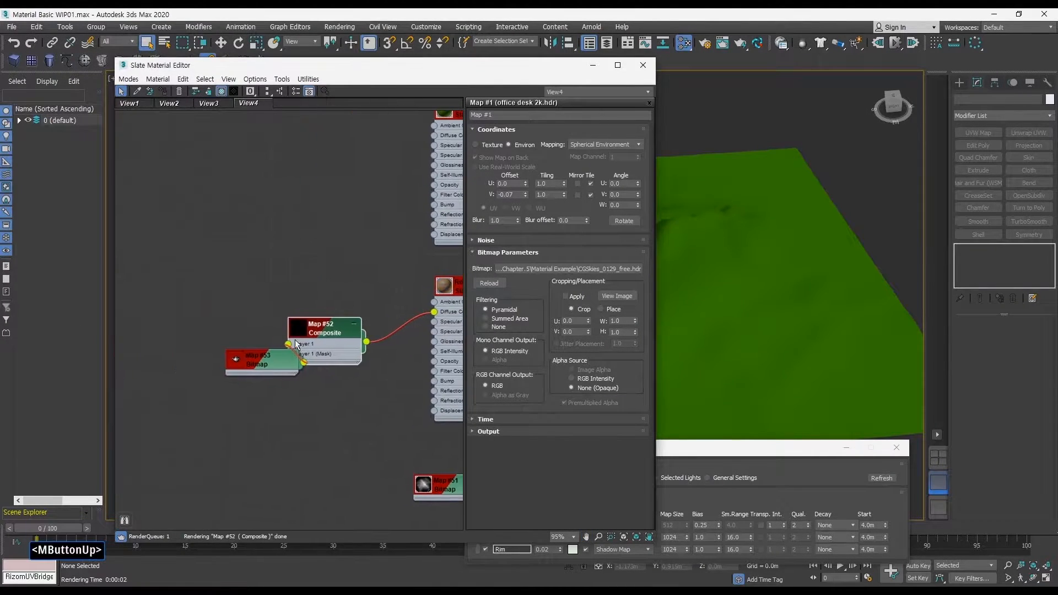
pyautogui.moveTo(268, 364); pyautogui.dragTo(207, 342)
pyautogui.doubleClick(320, 333)
pyautogui.moveTo(393, 329); pyautogui.dragTo(312, 303, button='middle')
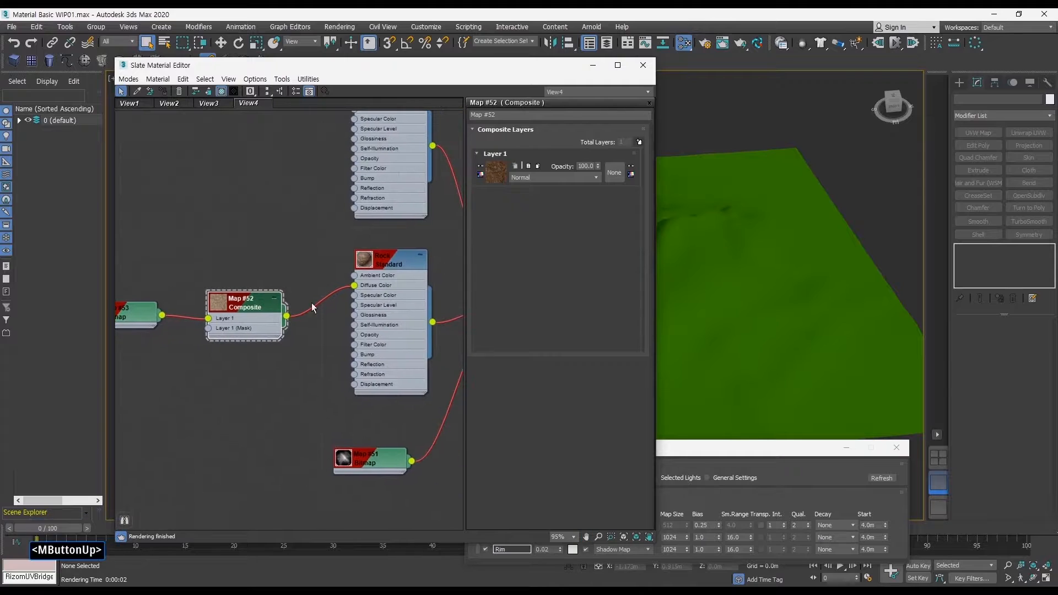
pyautogui.moveTo(389, 245); pyautogui.dragTo(332, 209, button='middle')
# Duplicate the cliff bitmap node beside the green Standard material and replace the copy's image with GroundForest003_COL_VAR1_3K.jpg
pyautogui.keyDown('shift'); pyautogui.moveTo(130, 370); pyautogui.dragTo(235, 210); pyautogui.keyUp('shift')
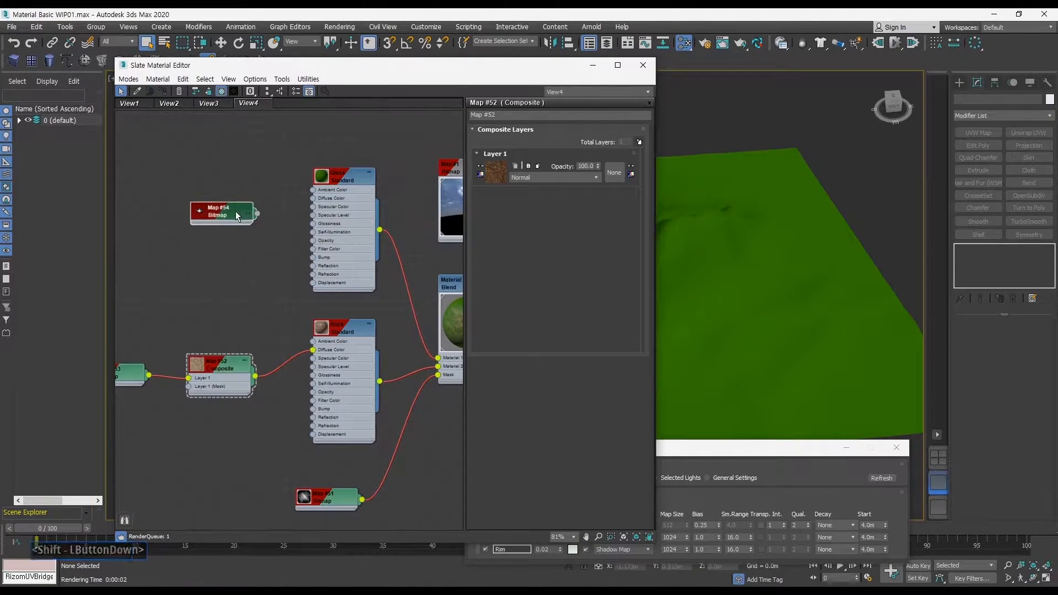
pyautogui.doubleClick(230, 217)
pyautogui.click(584, 270)
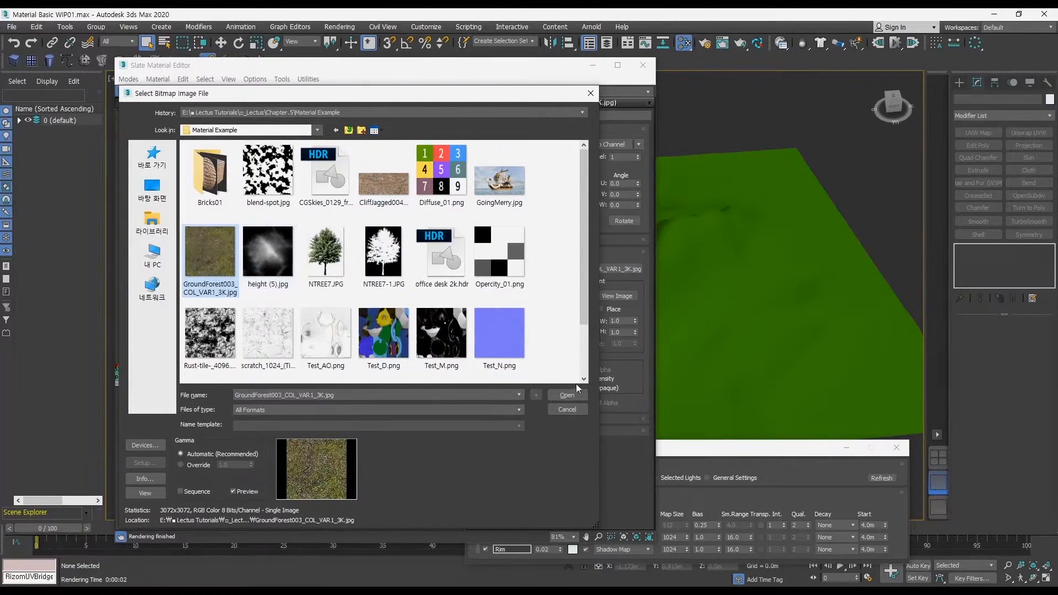
pyautogui.click(567, 395)
# Connect the GroundForest bitmap to the upper Standard material's Diffuse Color and render the camera view
pyautogui.moveTo(256, 217); pyautogui.dragTo(318, 202)
pyautogui.press('Escape')
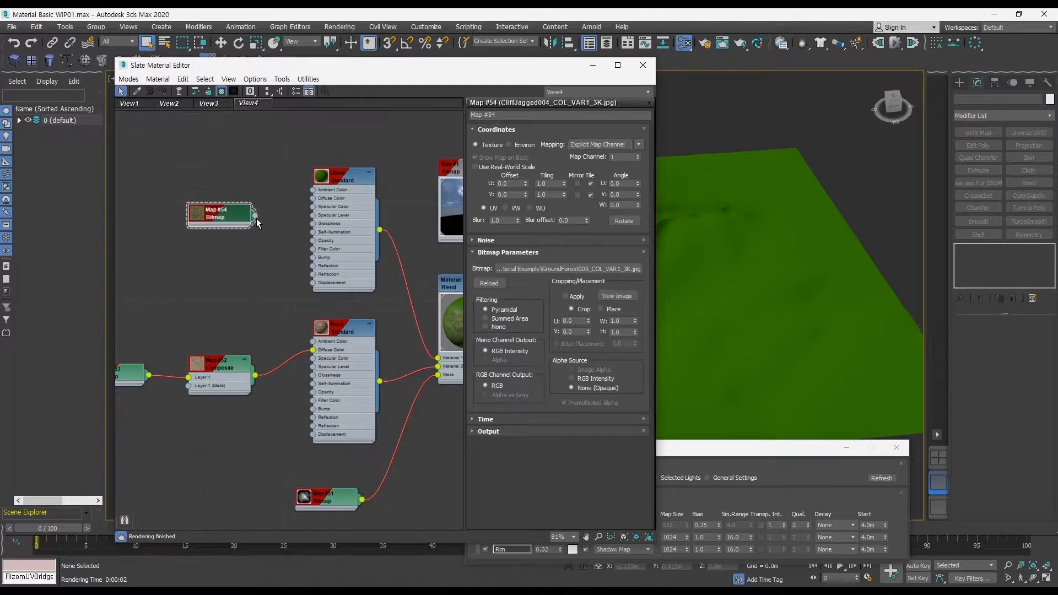
pyautogui.moveTo(257, 219); pyautogui.dragTo(313, 197)
pyautogui.keyDown('ctrl'); pyautogui.keyDown('alt'); pyautogui.moveTo(346, 243); pyautogui.dragTo(347, 280, button='middle'); pyautogui.keyUp('alt'); pyautogui.keyUp('ctrl')
pyautogui.click(893, 196)
pyautogui.hotkey('shift', 'q')
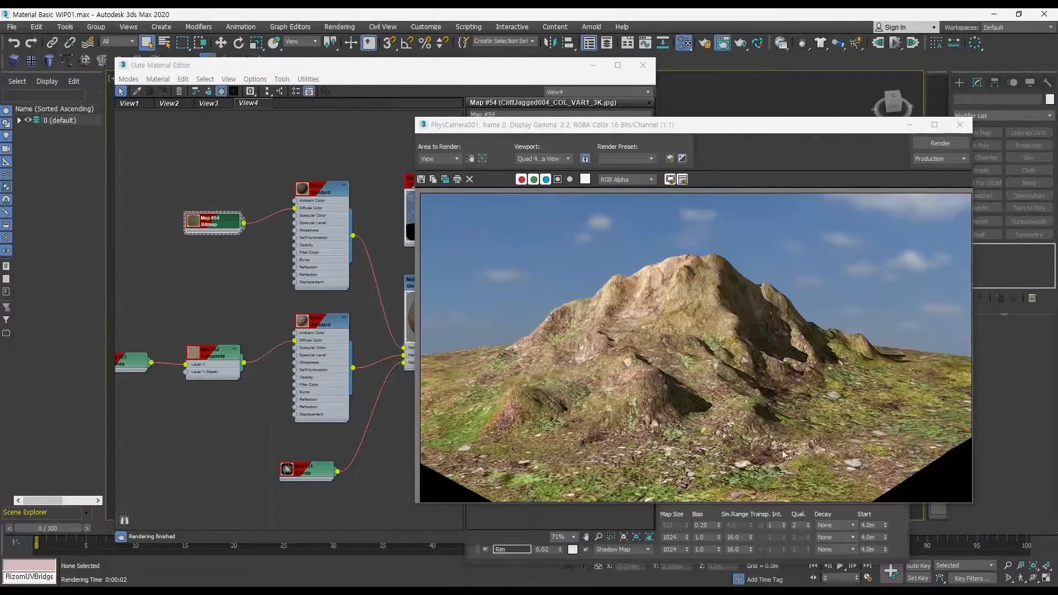
# Set the GroundForest bitmap's U and V tiling to 10 and render the camera view
pyautogui.doubleClick(226, 223)
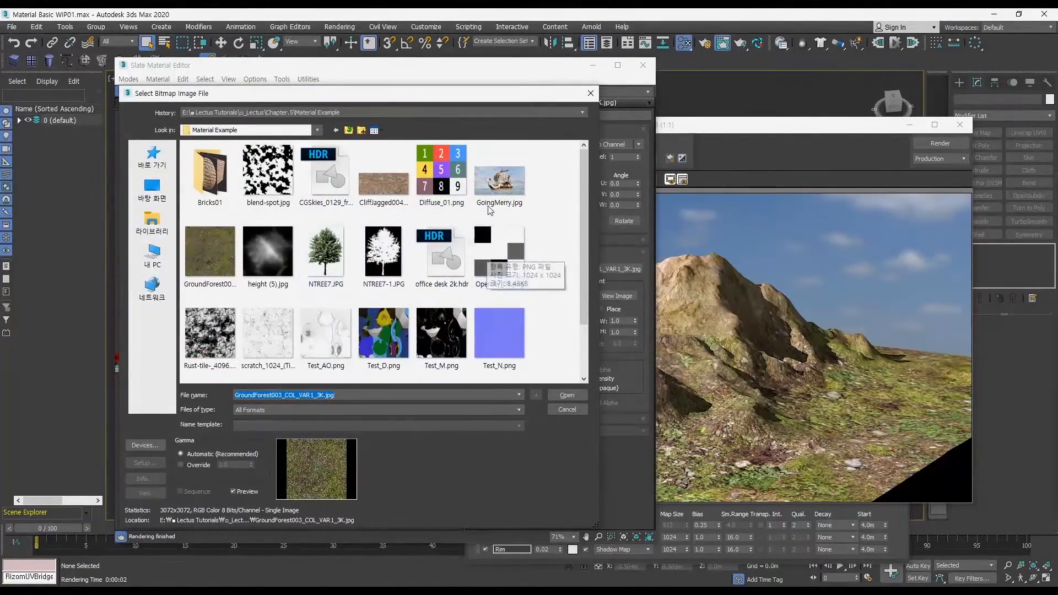
pyautogui.press('Escape')
pyautogui.click(550, 184)
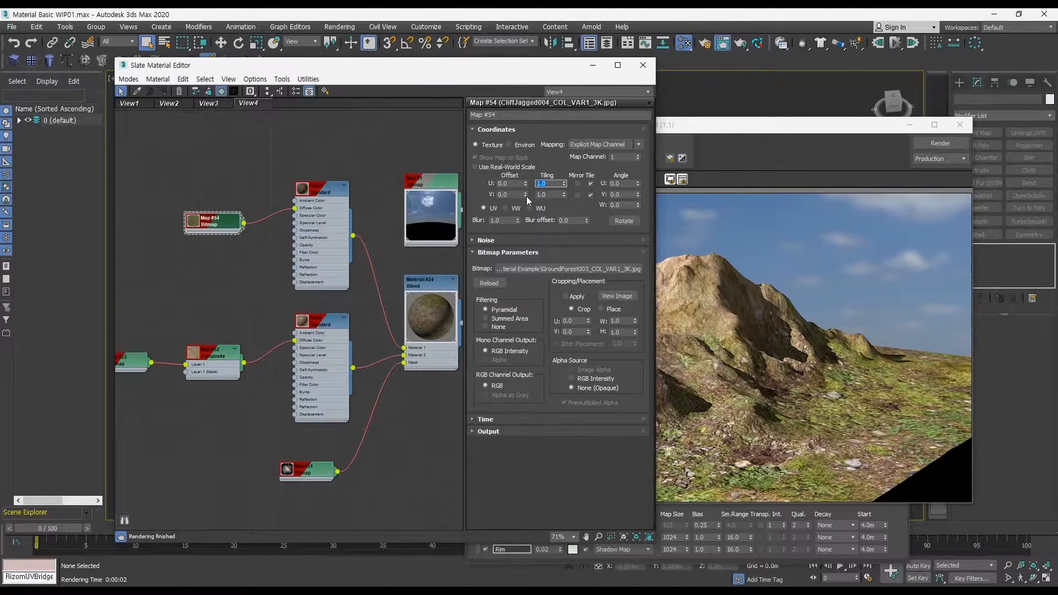
pyautogui.write('5')
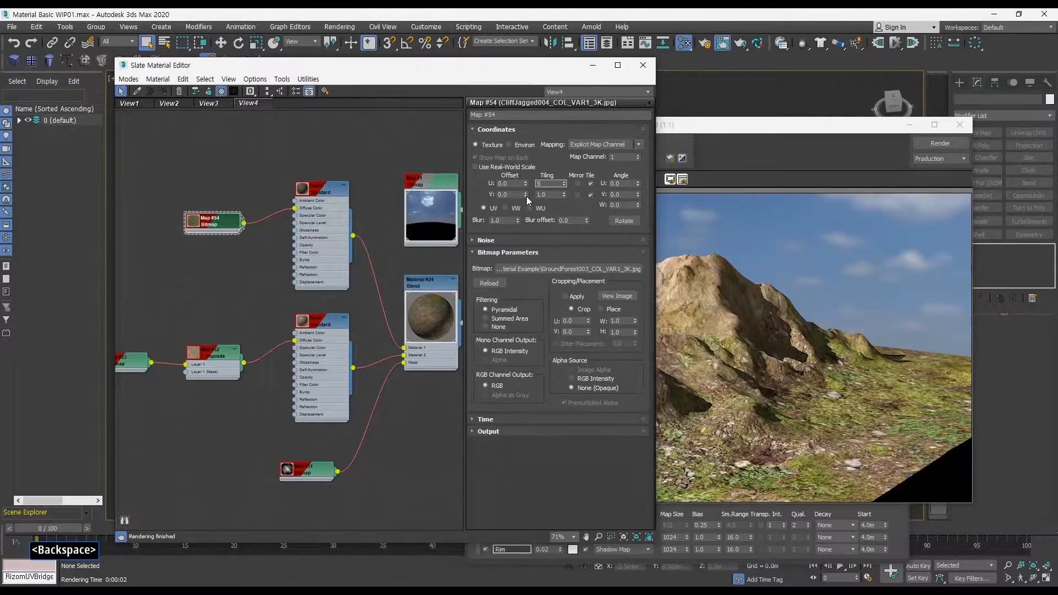
pyautogui.press('BackSpace')
pyautogui.write('10')
pyautogui.press('Tab')
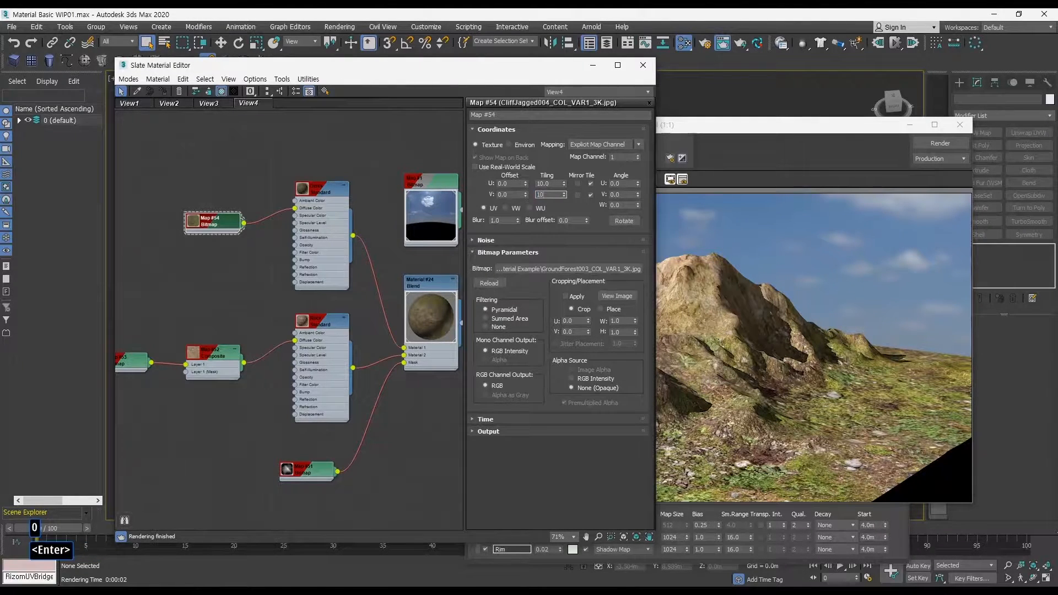
pyautogui.click(939, 144)
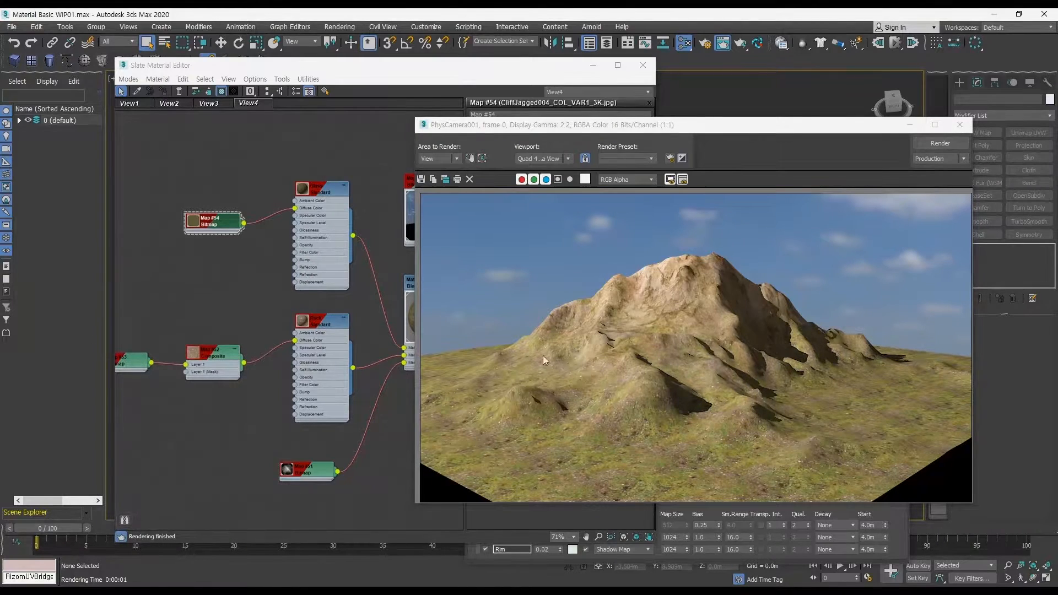
# Set the GroundForest bitmap's U and V tiling to 5 and render the camera view
pyautogui.click(241, 314)
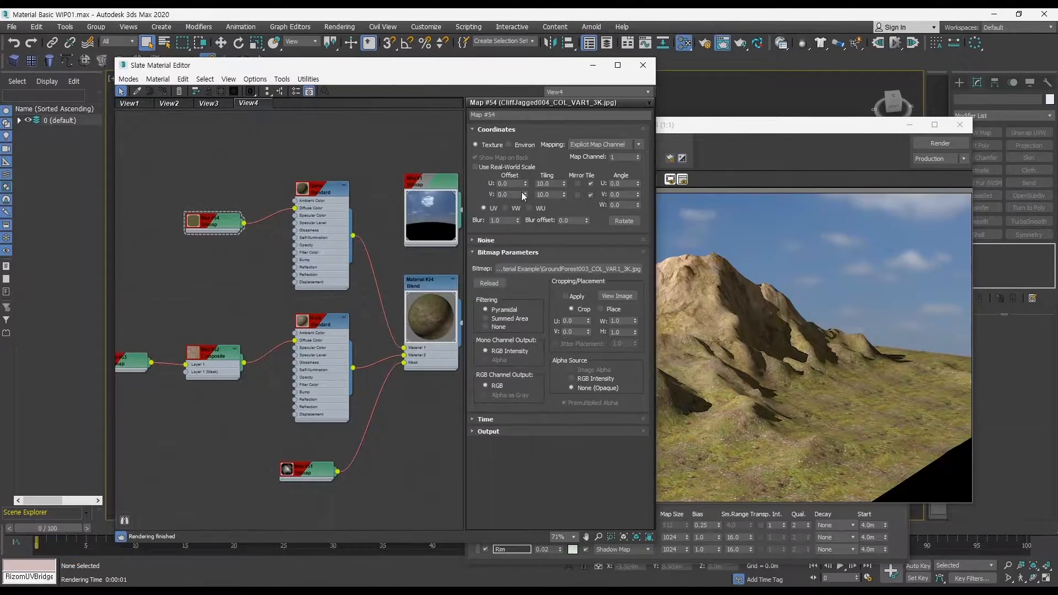
pyautogui.doubleClick(553, 184)
pyautogui.press('Tab')
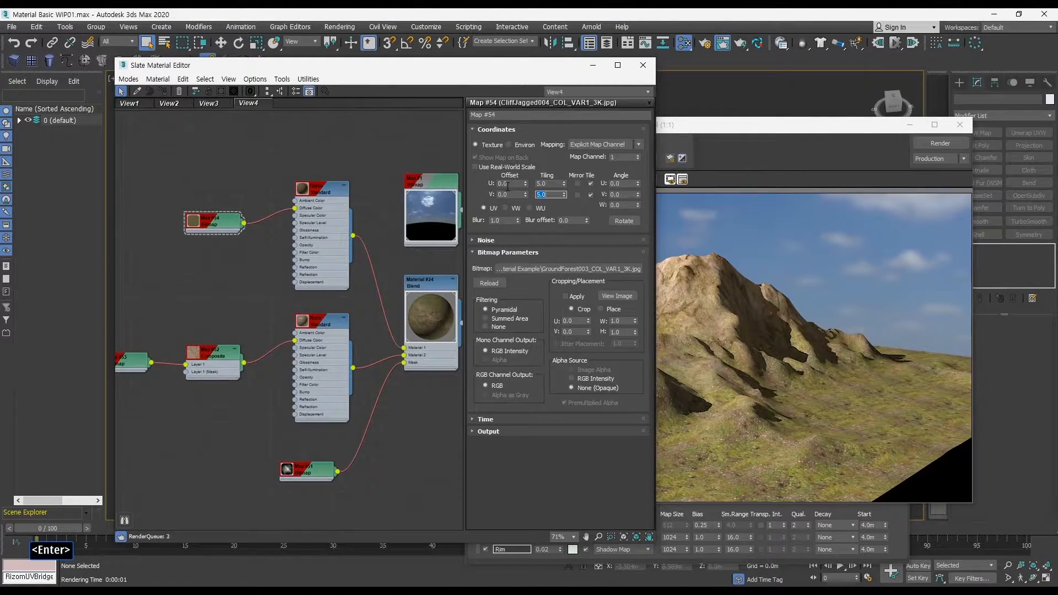
pyautogui.click(943, 143)
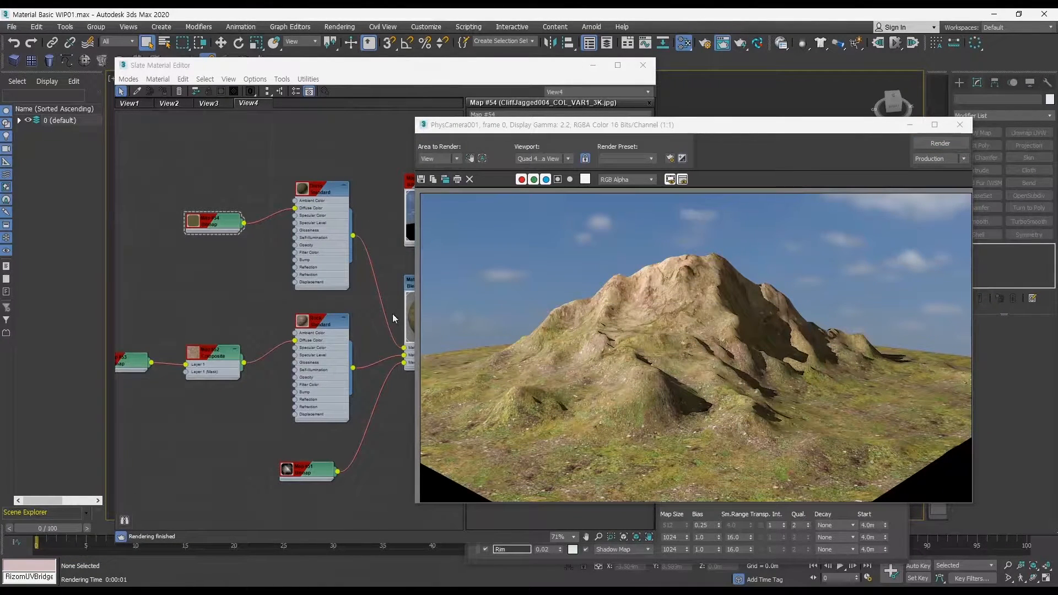
pyautogui.click(261, 284)
pyautogui.click(237, 220)
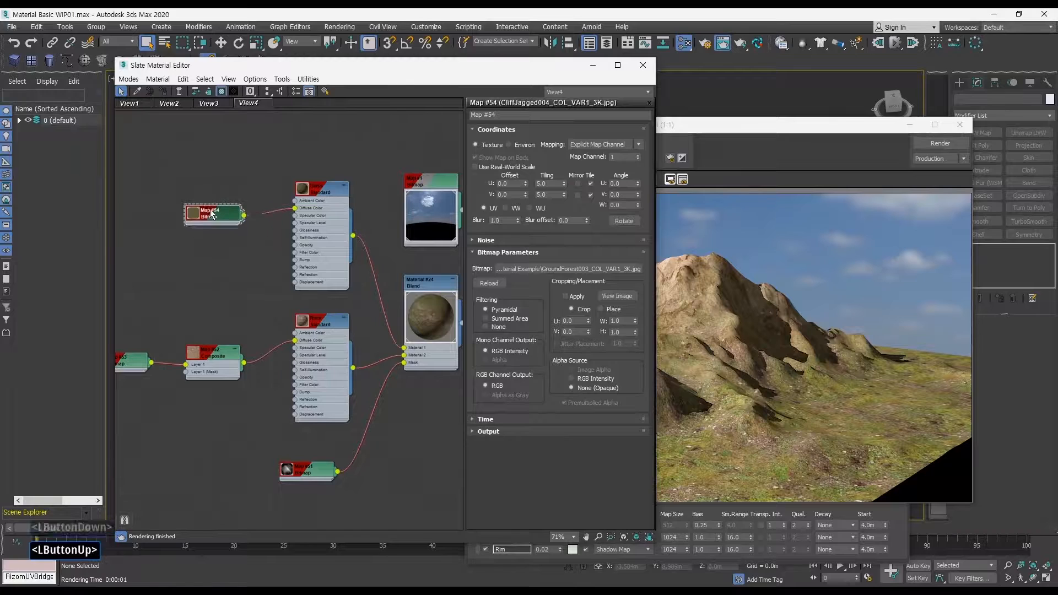
pyautogui.moveTo(237, 220)
pyautogui.keyDown('shift'); pyautogui.mouseDown()
pyautogui.moveTo(220, 218)
pyautogui.moveTo(226, 256)
pyautogui.mouseUp(); pyautogui.keyUp('shift')
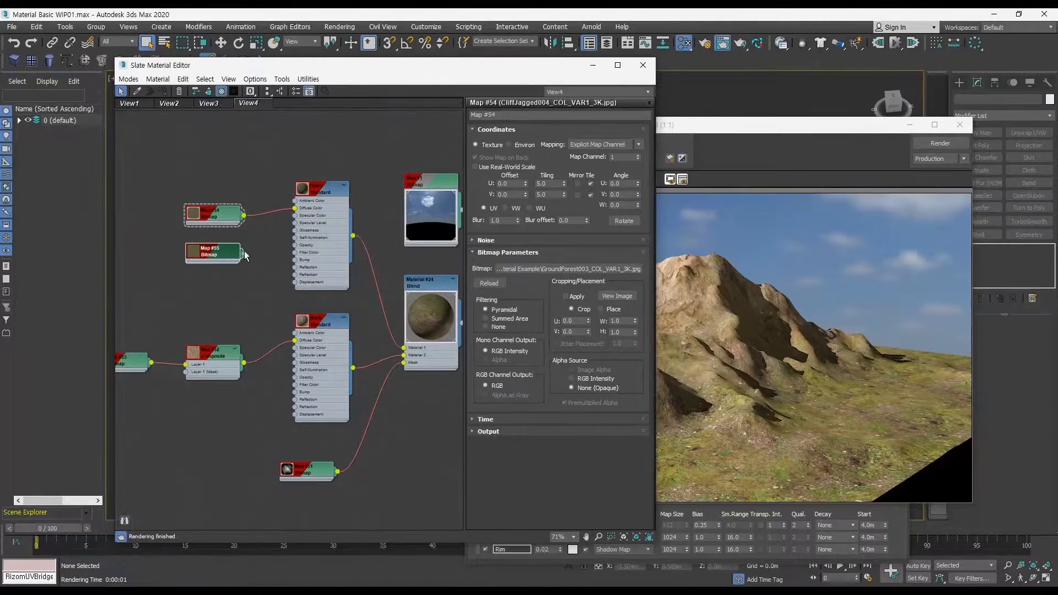
pyautogui.click(223, 257)
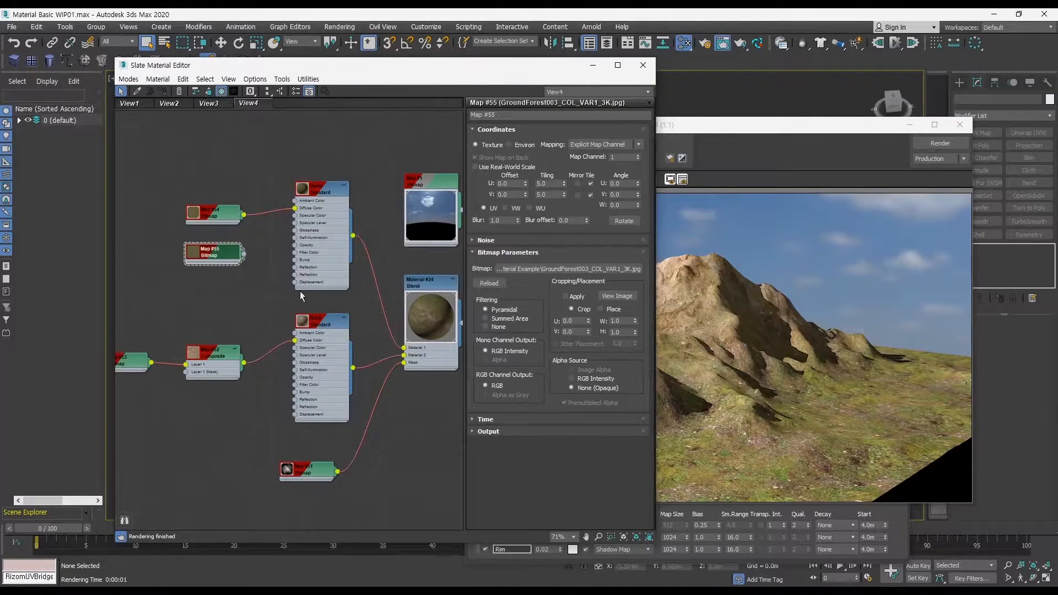
pyautogui.doubleClick(191, 253)
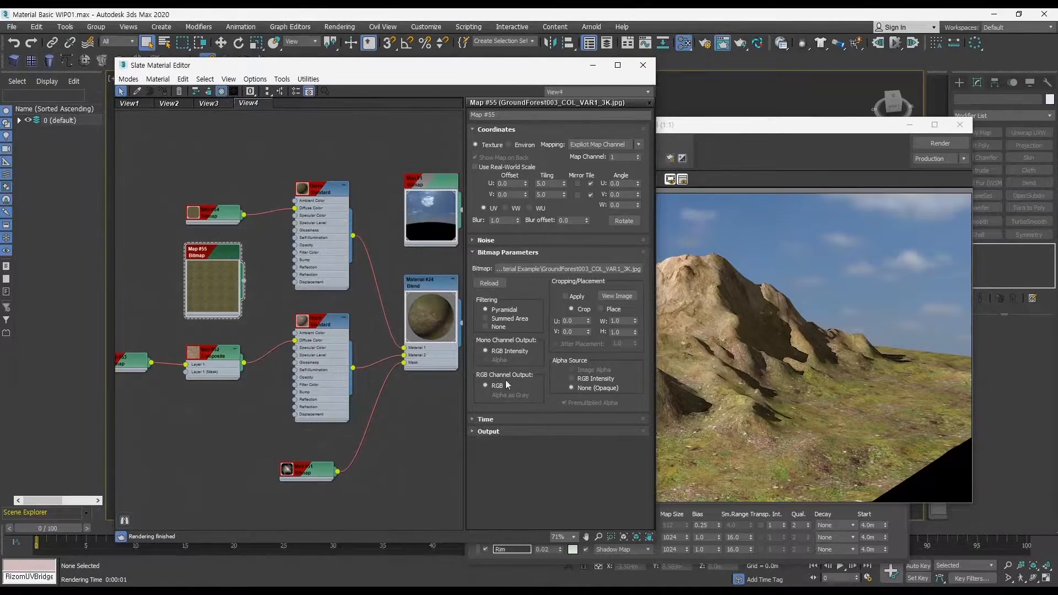
pyautogui.click(573, 379)
pyautogui.moveTo(221, 251); pyautogui.dragTo(258, 280)
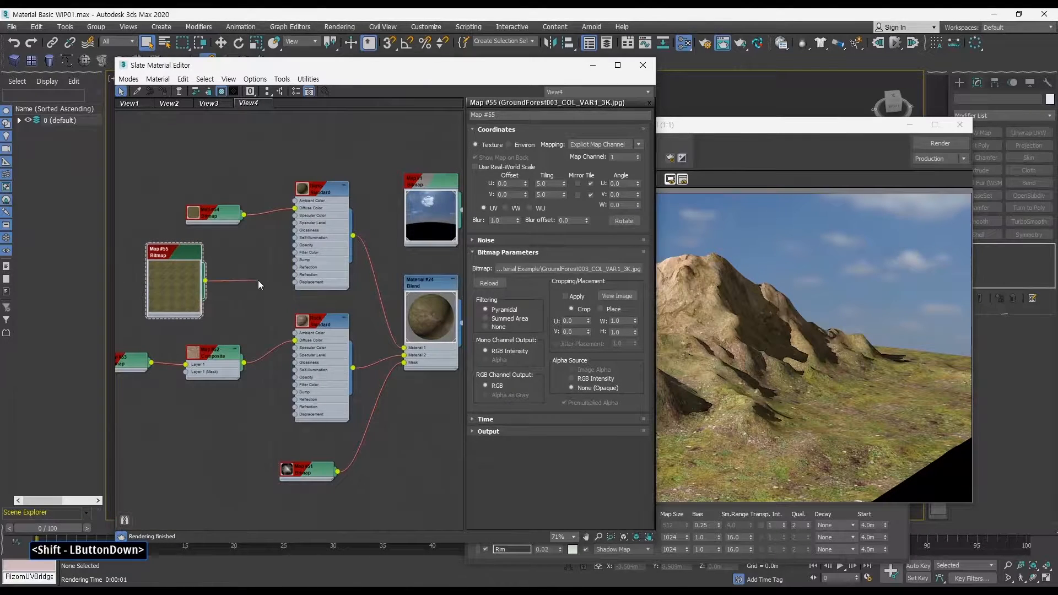
pyautogui.press('Escape')
pyautogui.click(168, 256)
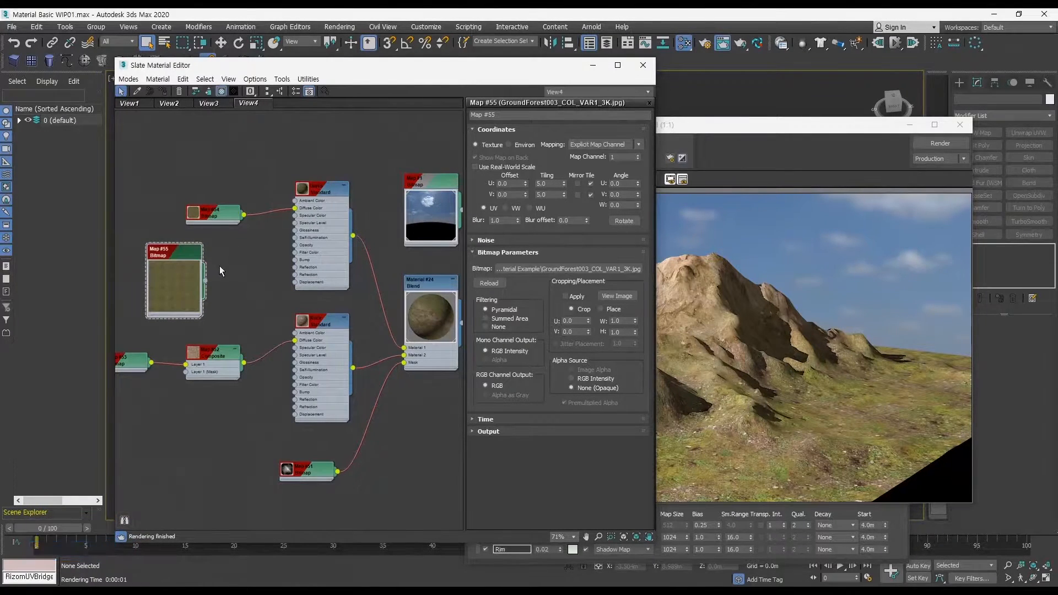
pyautogui.press('Delete')
pyautogui.keyDown('shift'); pyautogui.moveTo(215, 215); pyautogui.dragTo(191, 253); pyautogui.keyUp('shift')
pyautogui.moveTo(238, 281); pyautogui.dragTo(189, 277)
pyautogui.moveTo(189, 277); pyautogui.dragTo(174, 275, button='middle')
pyautogui.press('Delete')
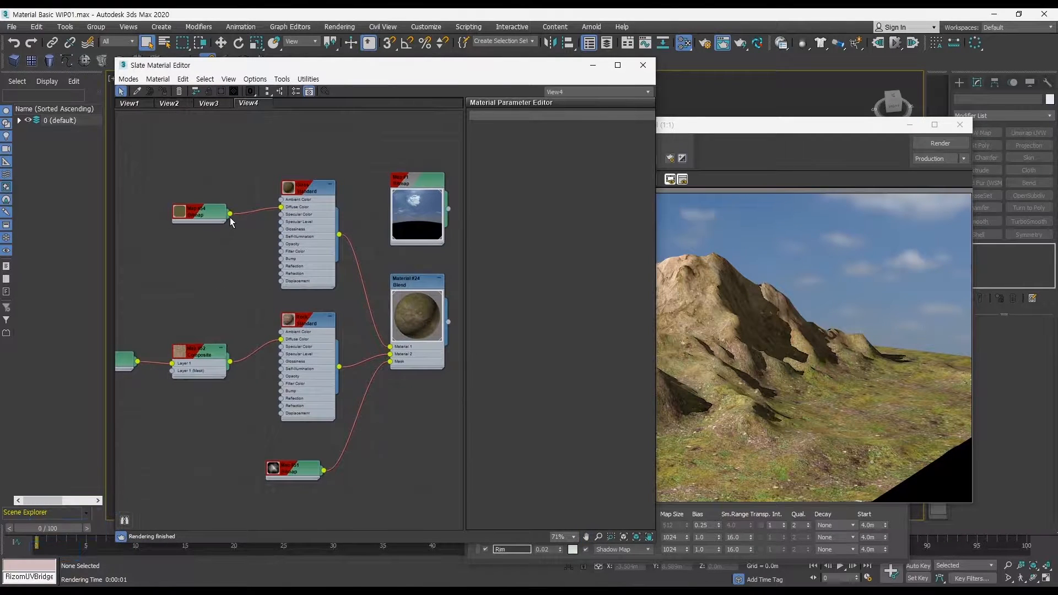
# Create a Color Correction map fed by the GroundForest bitmap and open its parameters
pyautogui.moveTo(229, 217)
pyautogui.mouseDown()
pyautogui.moveTo(238, 246)
pyautogui.moveTo(212, 219)
pyautogui.moveTo(230, 250)
pyautogui.mouseUp()
pyautogui.moveTo(266, 279)
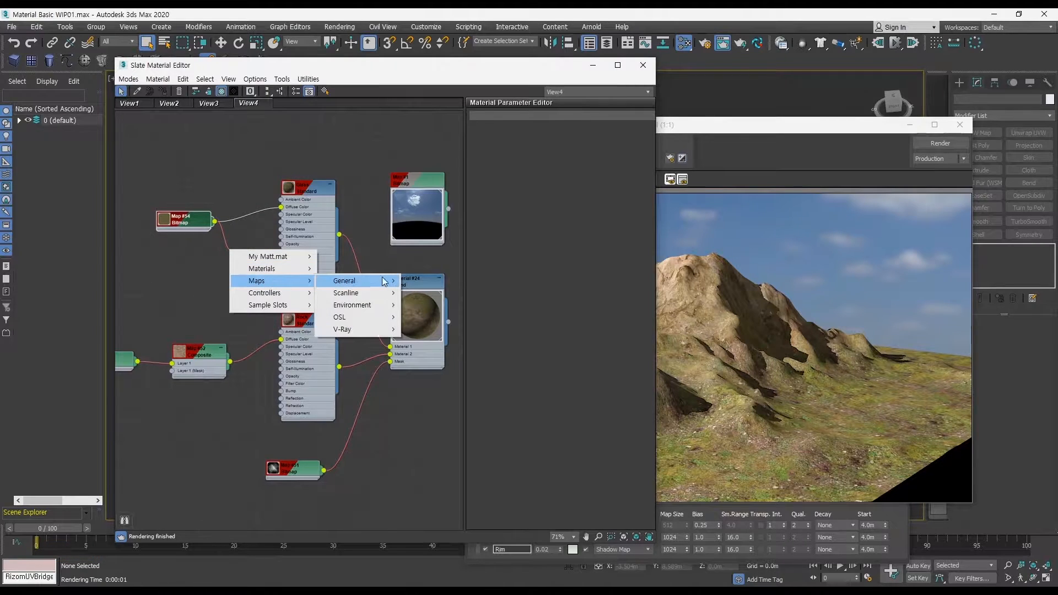
pyautogui.moveTo(384, 283)
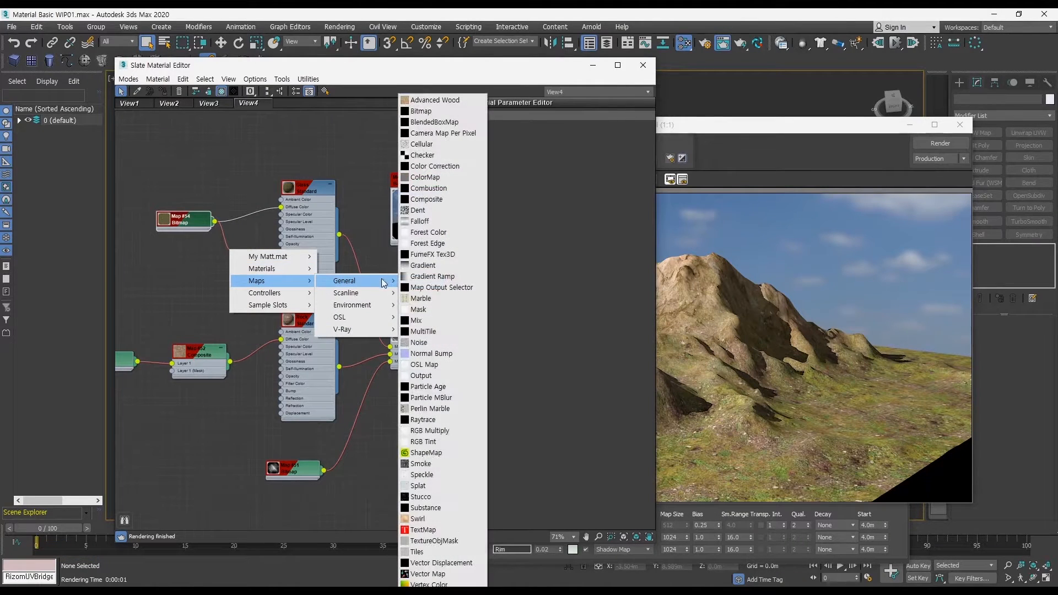
pyautogui.click(441, 168)
pyautogui.doubleClick(242, 253)
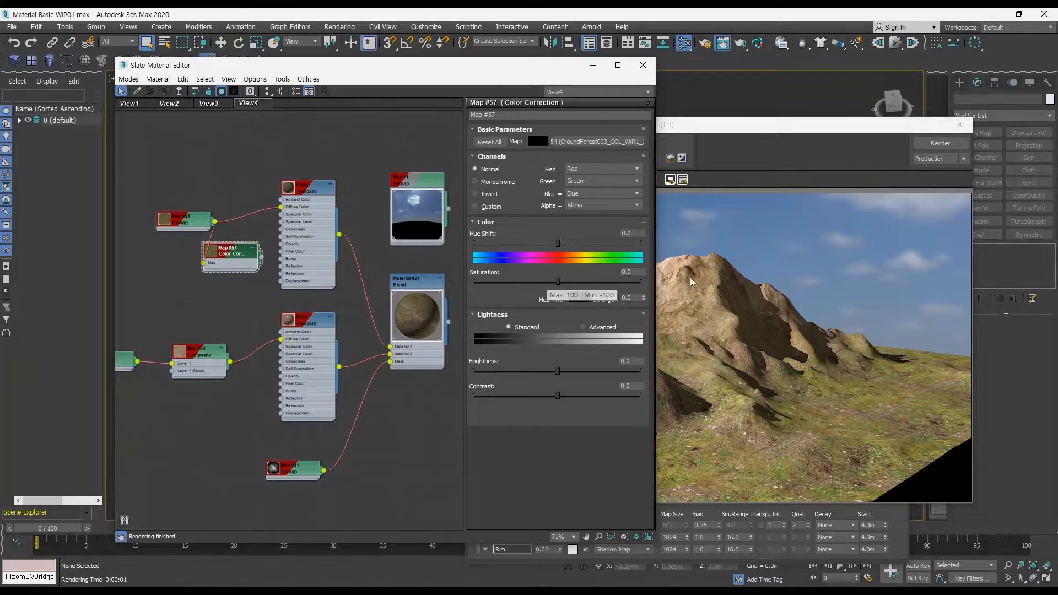
# Set the Color Correction saturation to -100, connect it to the Glass material's Bump and render the camera view
pyautogui.moveTo(563, 284); pyautogui.dragTo(517, 284)
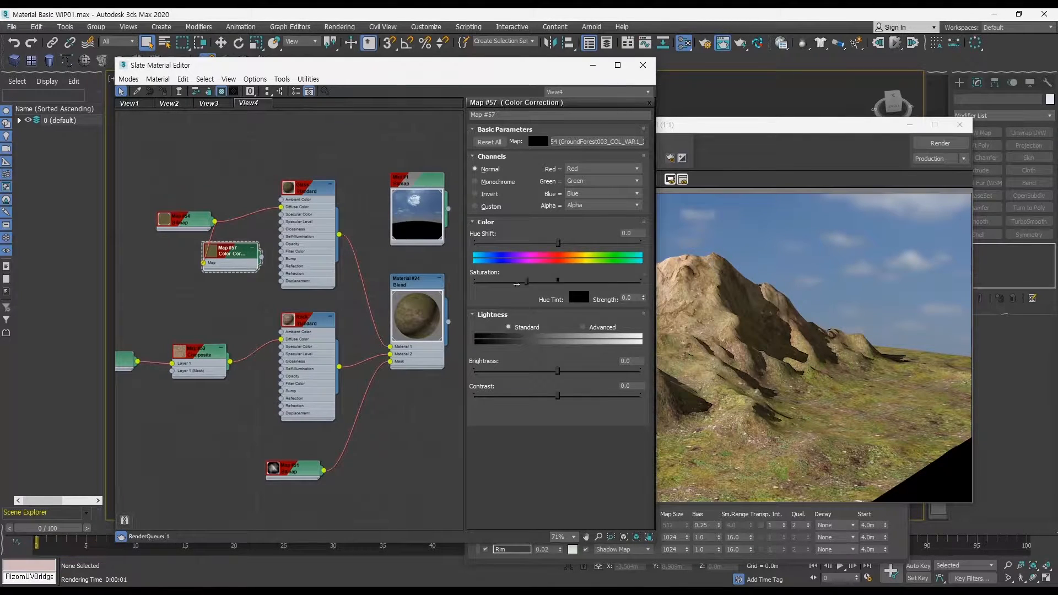
pyautogui.doubleClick(211, 252)
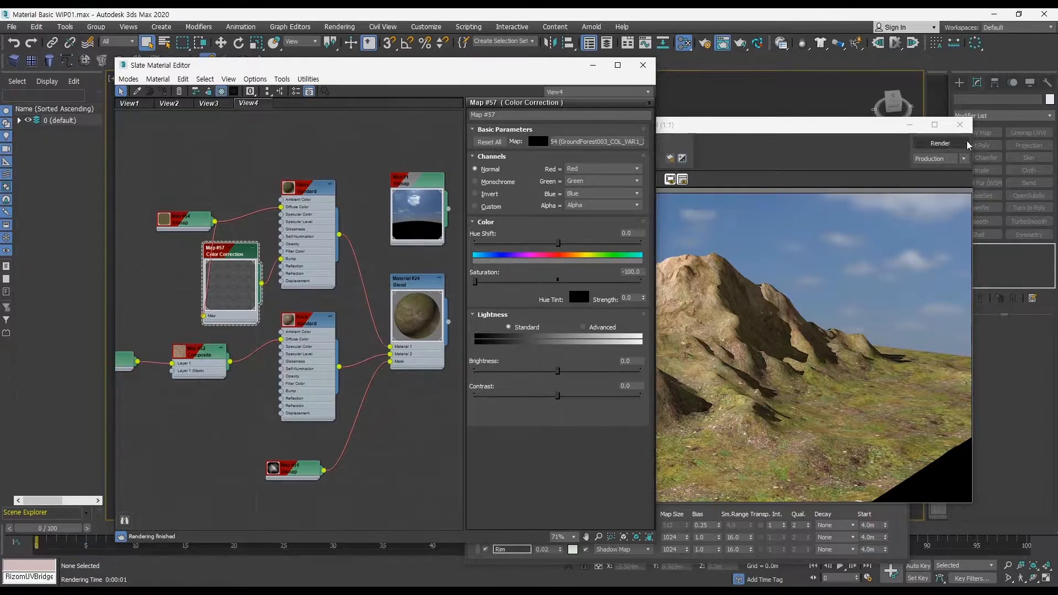
pyautogui.click(951, 146)
pyautogui.click(951, 147)
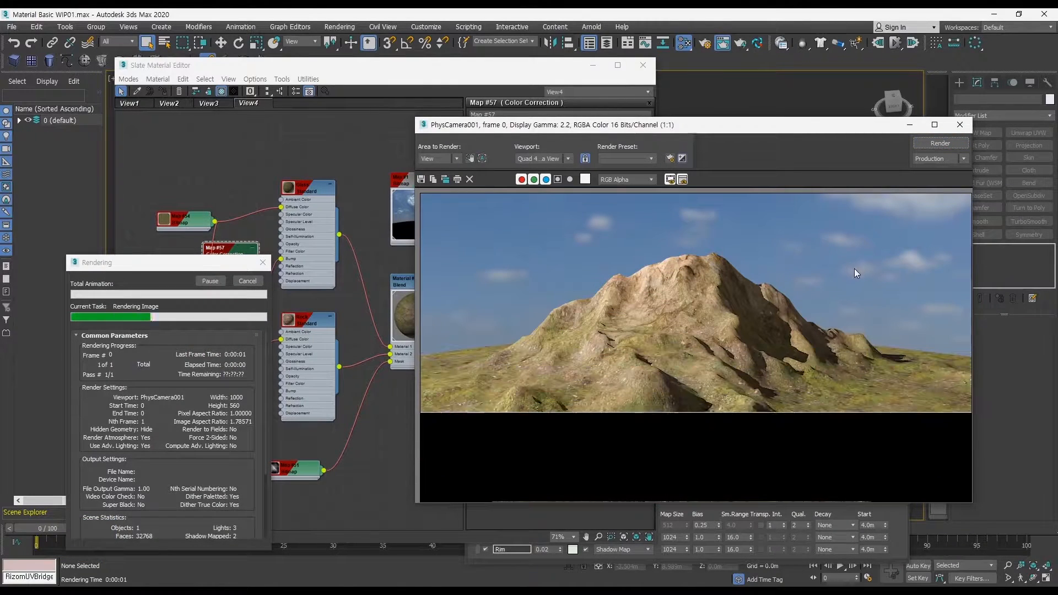
# Set the grass Color Correction map's brightness to about 1.661 and its contrast to about 28.904
pyautogui.doubleClick(316, 190)
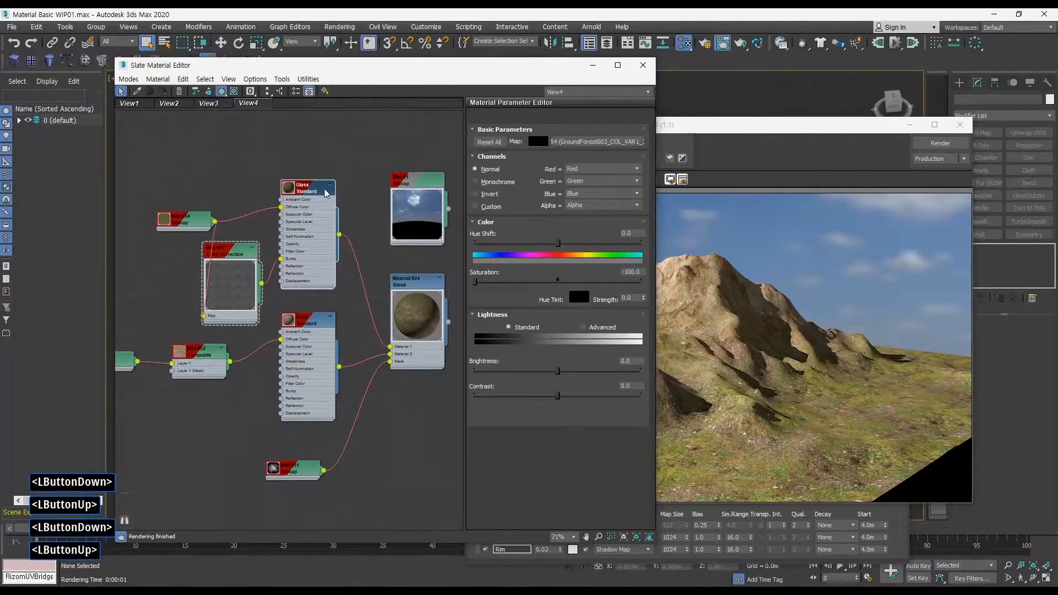
pyautogui.doubleClick(245, 253)
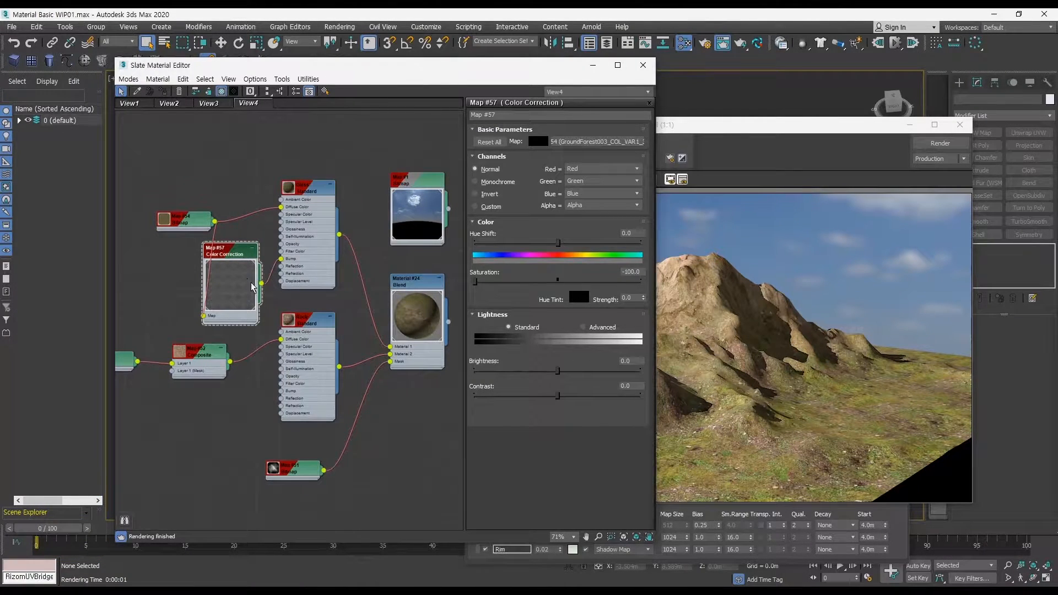
pyautogui.keyDown('ctrl'); pyautogui.keyDown('alt'); pyautogui.moveTo(251, 287); pyautogui.dragTo(235, 246, button='middle'); pyautogui.keyUp('alt'); pyautogui.keyUp('ctrl')
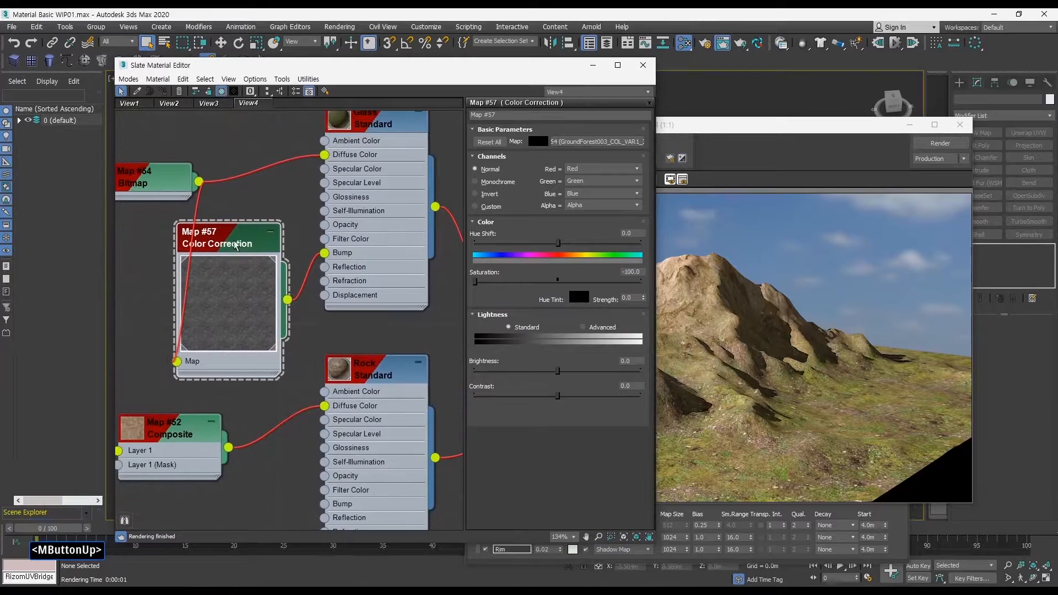
pyautogui.moveTo(235, 246); pyautogui.dragTo(250, 246)
pyautogui.moveTo(559, 396); pyautogui.dragTo(581, 395)
# Set the Glass material's Bump amount to 10 and render the camera view
pyautogui.doubleClick(376, 124)
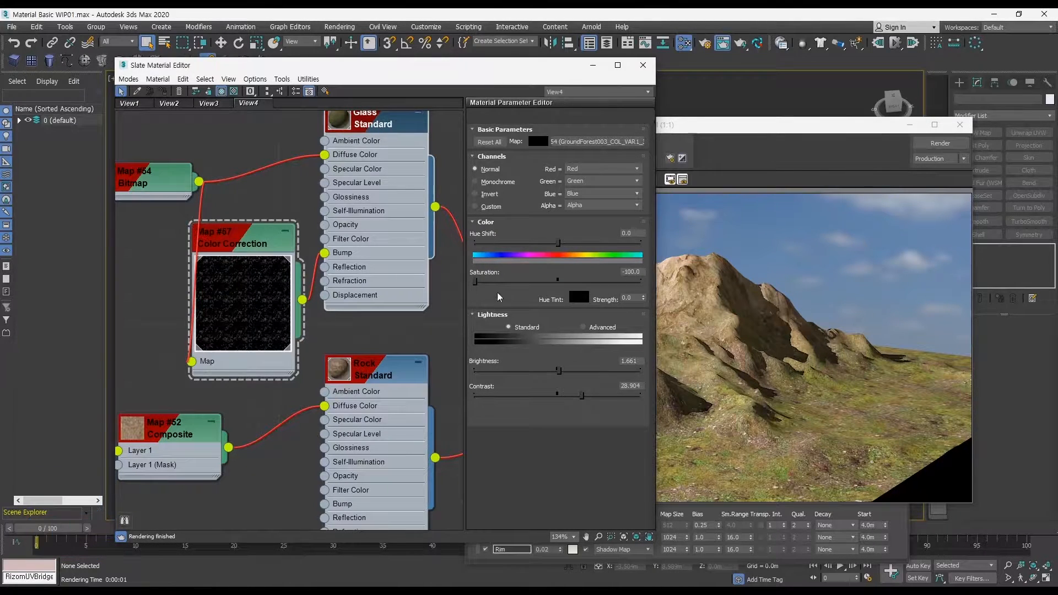
pyautogui.click(500, 309)
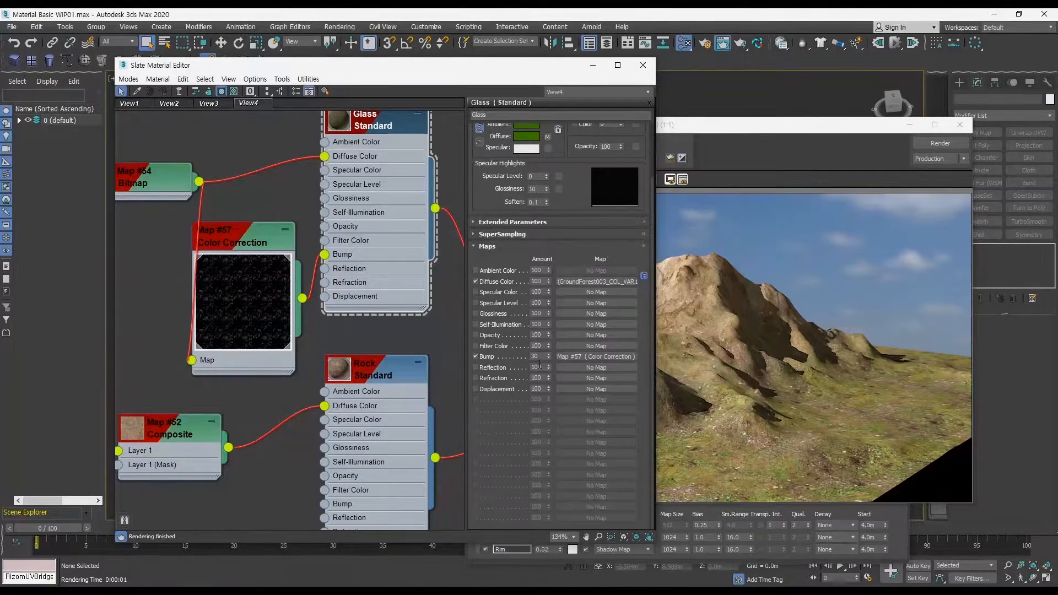
pyautogui.moveTo(541, 357); pyautogui.dragTo(498, 363)
pyautogui.write('1')
pyautogui.click(937, 143)
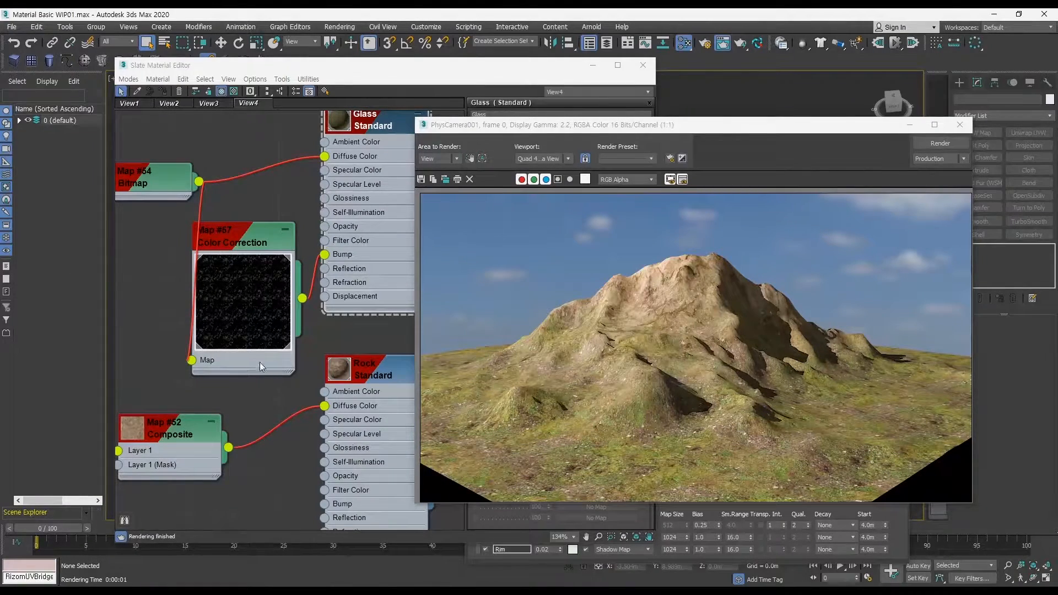
# Duplicate the grass Color Correction map, feed the copy from the rock Composite and connect it to the Rock material's Bump
pyautogui.moveTo(259, 362)
pyautogui.mouseDown(button='middle')
pyautogui.moveTo(269, 323)
pyautogui.moveTo(274, 352)
pyautogui.mouseUp(button='middle')
pyautogui.moveTo(274, 353); pyautogui.dragTo(299, 322, button='middle')
pyautogui.keyDown('ctrl'); pyautogui.keyDown('alt'); pyautogui.moveTo(299, 322); pyautogui.dragTo(302, 365, button='middle'); pyautogui.keyUp('alt'); pyautogui.keyUp('ctrl')
pyautogui.keyDown('ctrl'); pyautogui.keyDown('alt'); pyautogui.moveTo(301, 366); pyautogui.dragTo(295, 263, button='middle'); pyautogui.keyUp('alt'); pyautogui.keyUp('ctrl')
pyautogui.click(300, 259)
pyautogui.moveTo(307, 256)
pyautogui.keyDown('shift'); pyautogui.mouseDown()
pyautogui.moveTo(307, 322)
pyautogui.moveTo(269, 429)
pyautogui.mouseUp(); pyautogui.keyUp('shift')
pyautogui.click(294, 373)
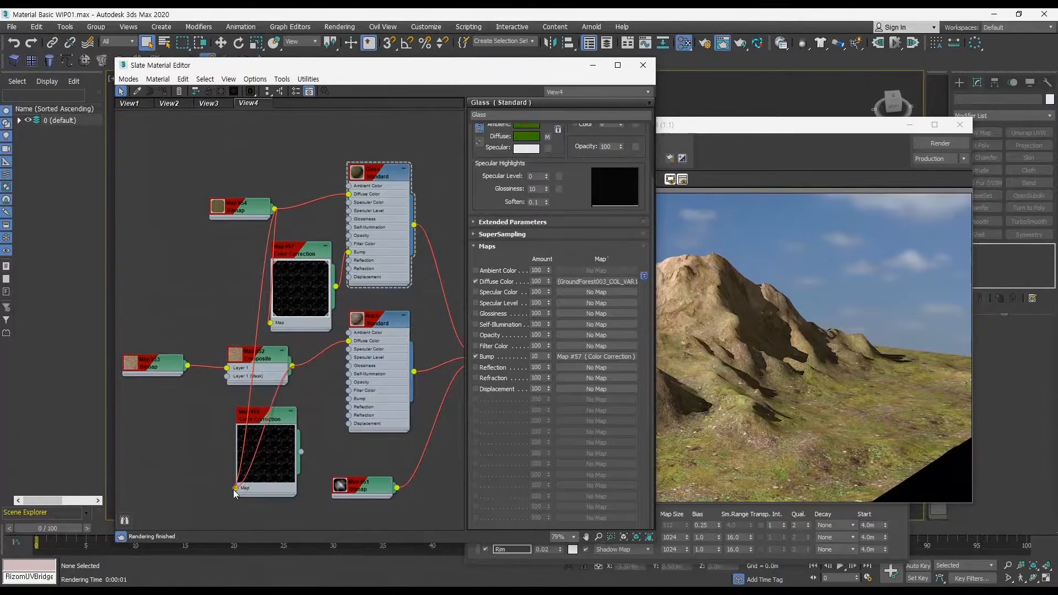
pyautogui.moveTo(236, 492); pyautogui.dragTo(235, 489)
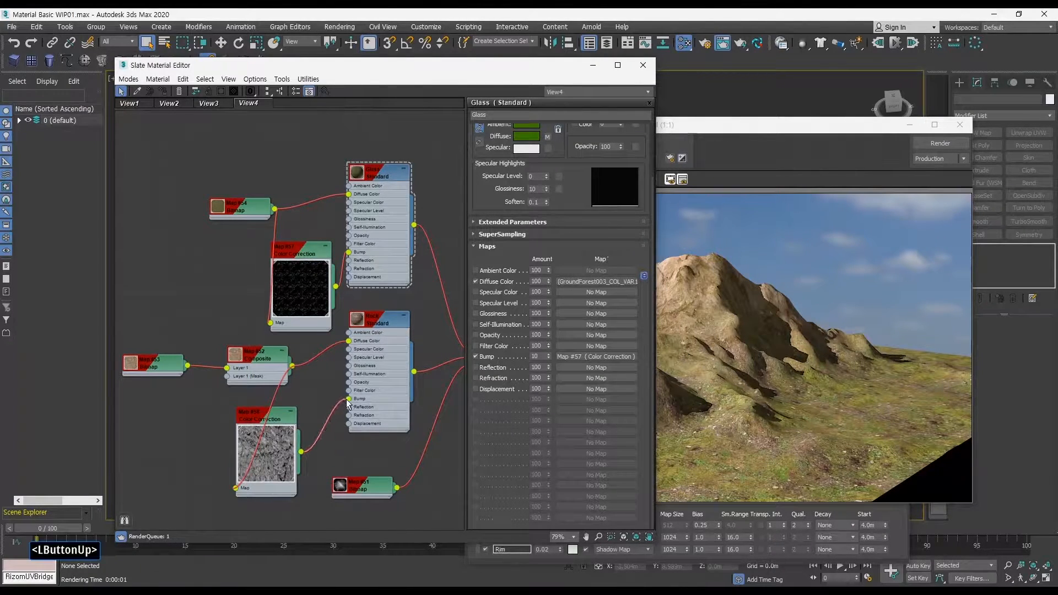
# Space the rock Color Correction and Composite nodes apart and render the camera view with the Rock bump
pyautogui.moveTo(293, 422); pyautogui.dragTo(327, 395)
pyautogui.moveTo(258, 357); pyautogui.dragTo(214, 357)
pyautogui.click(939, 144)
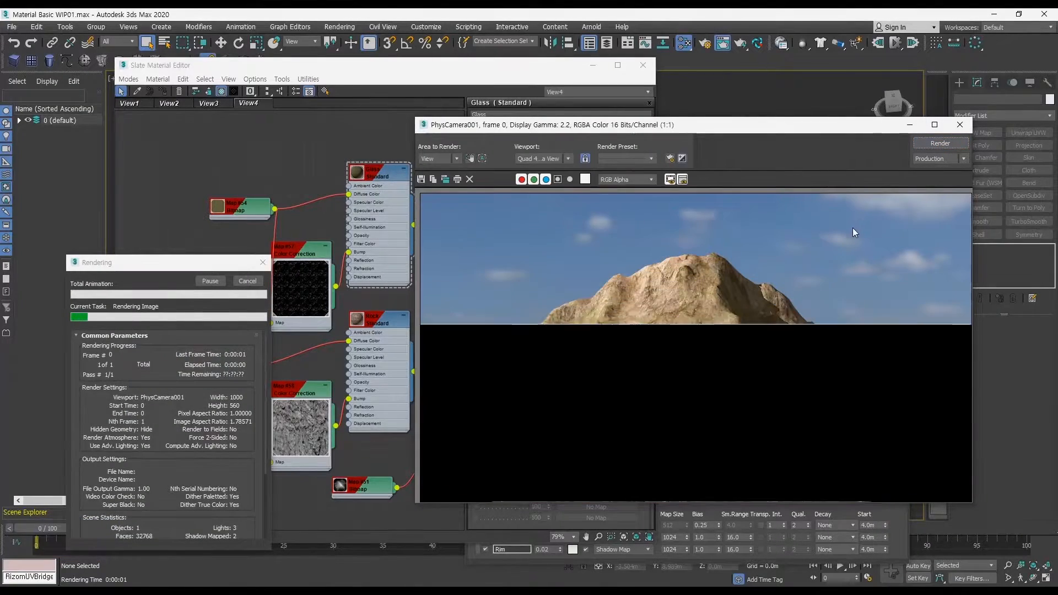
# Rearrange the rock bitmap, Composite and Color Correction nodes so they sit clear of the Rock material
pyautogui.moveTo(352, 388); pyautogui.dragTo(315, 341, button='middle')
pyautogui.moveTo(251, 348); pyautogui.dragTo(234, 348)
pyautogui.moveTo(215, 333); pyautogui.dragTo(262, 349, button='middle')
pyautogui.moveTo(171, 297); pyautogui.dragTo(245, 325)
pyautogui.moveTo(252, 307); pyautogui.dragTo(195, 299)
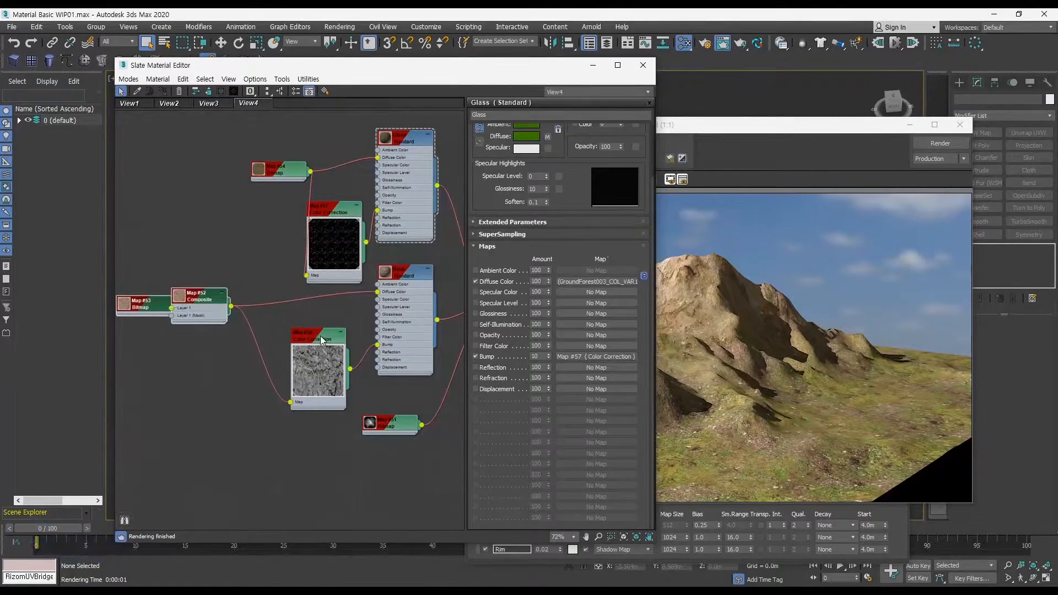
pyautogui.moveTo(316, 337); pyautogui.dragTo(276, 321)
# Connect the rock Color Correction map to the Rock material's Displacement as well and render the camera view
pyautogui.keyDown('ctrl'); pyautogui.keyDown('alt'); pyautogui.moveTo(300, 317); pyautogui.dragTo(257, 294, button='middle'); pyautogui.keyUp('alt'); pyautogui.keyUp('ctrl')
pyautogui.click(270, 361)
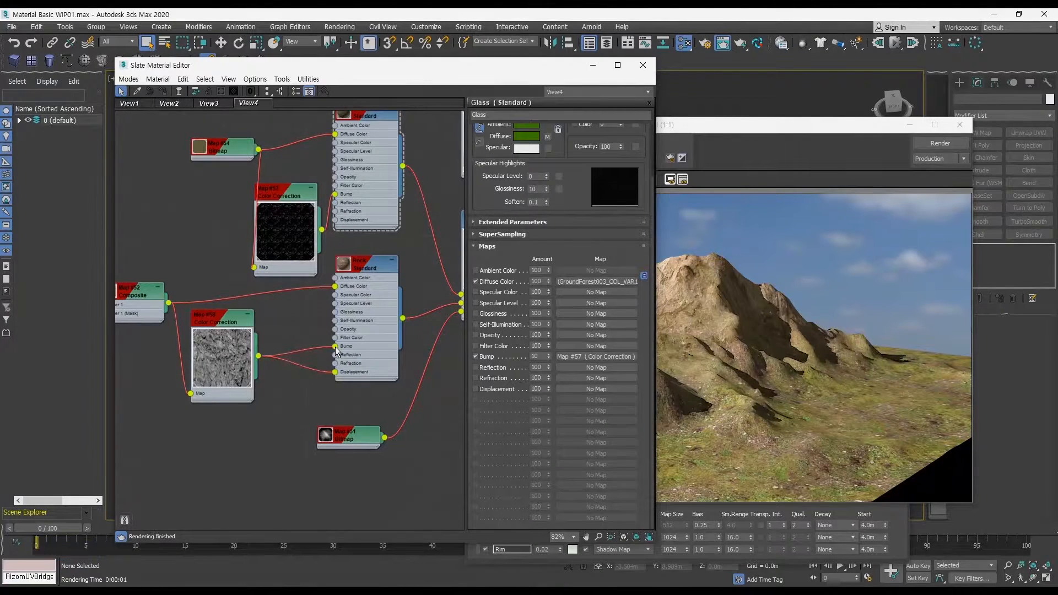
pyautogui.click(939, 144)
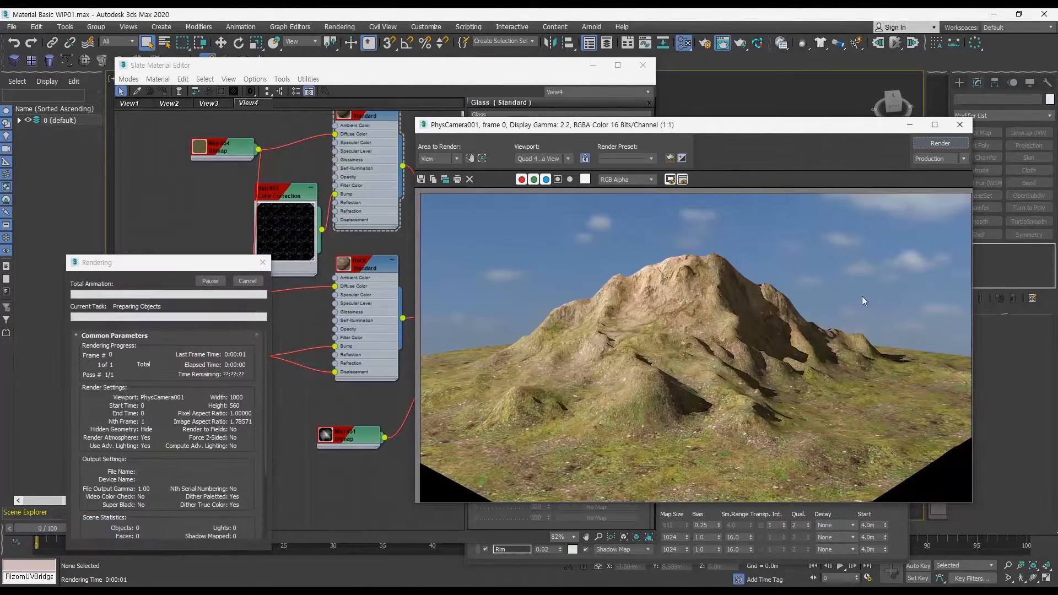
# Set the Rock material's Displacement amount to 10 and render the camera view
pyautogui.doubleClick(379, 267)
pyautogui.click(488, 309)
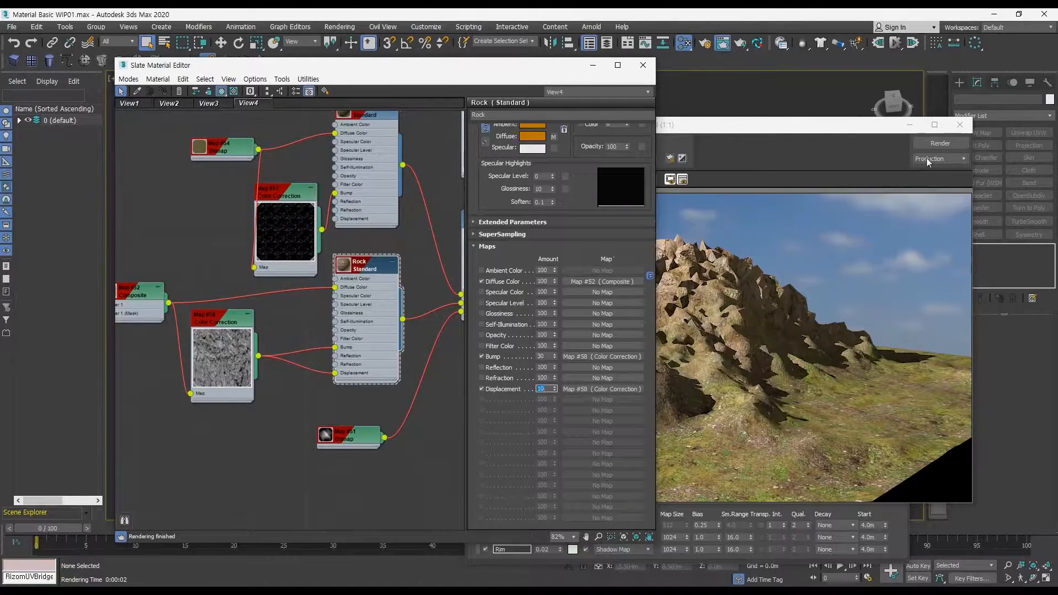
pyautogui.click(940, 143)
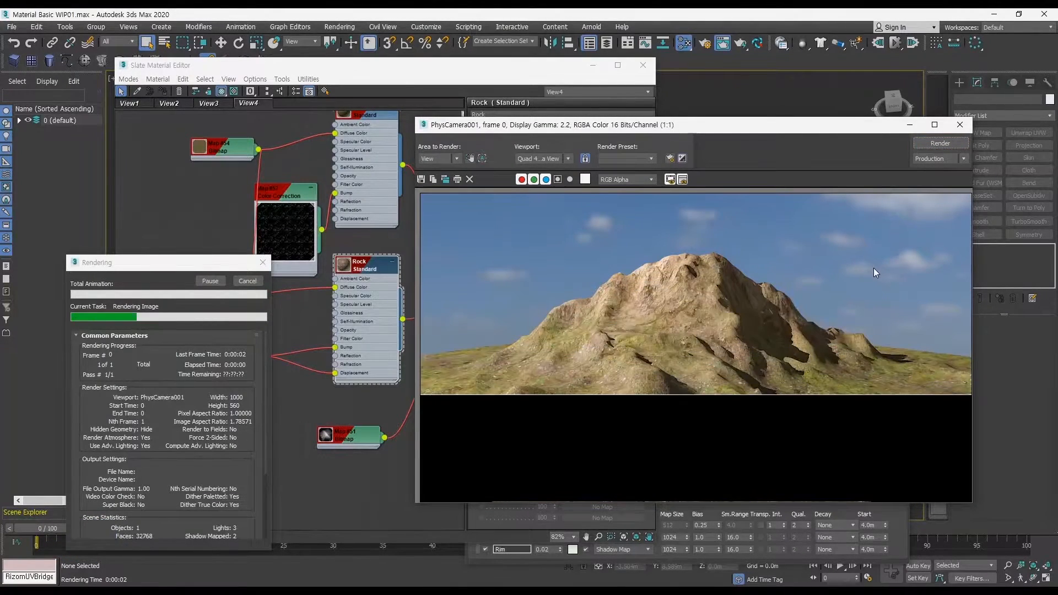
# Set the Rock material's Displacement amount to 30 and render the camera view
pyautogui.click(373, 402)
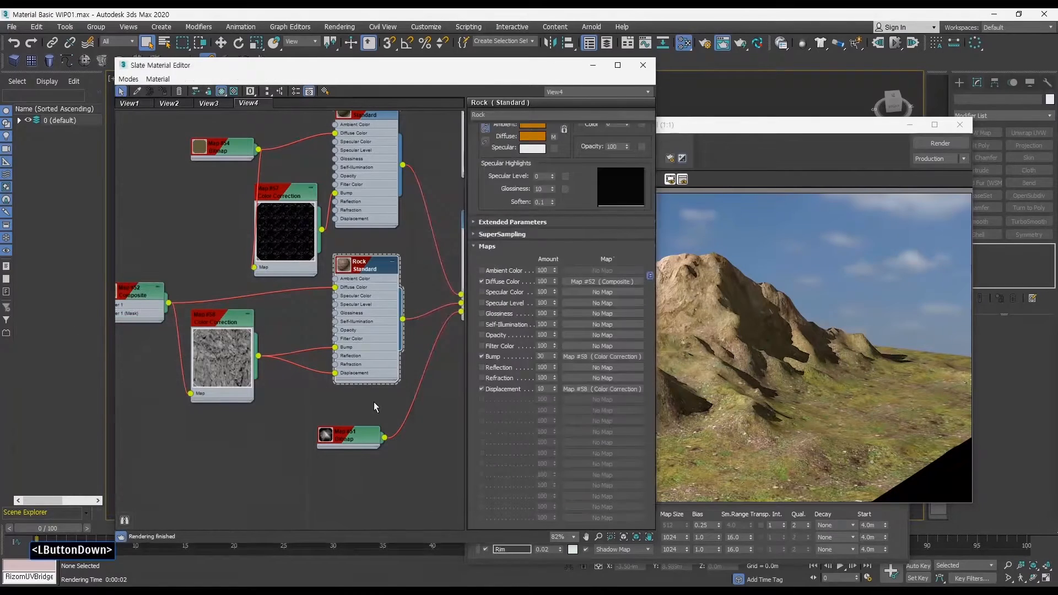
pyautogui.doubleClick(537, 389)
pyautogui.write('30')
pyautogui.press('Return')
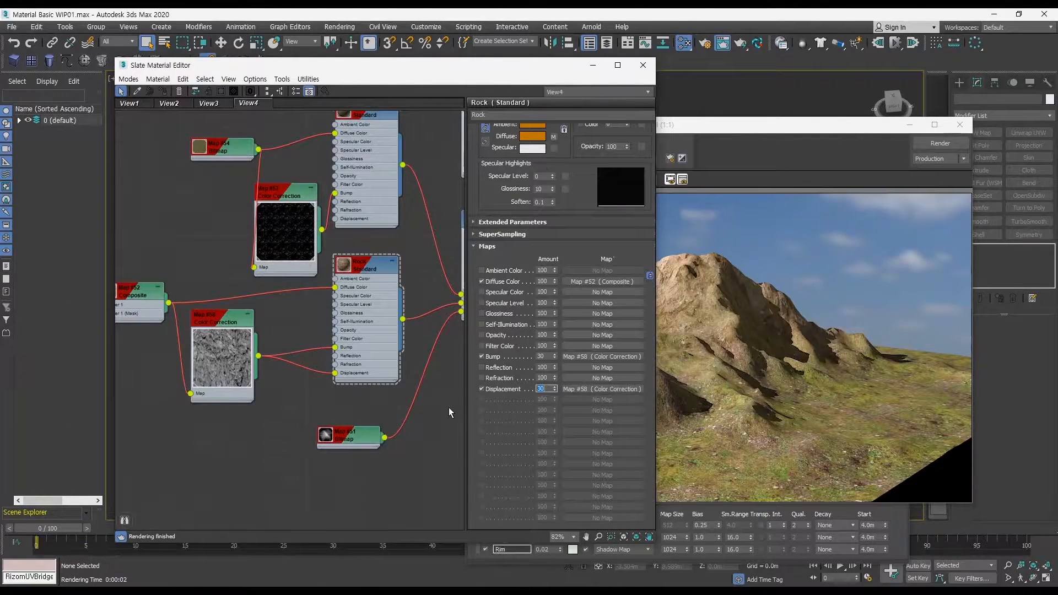
pyautogui.click(940, 143)
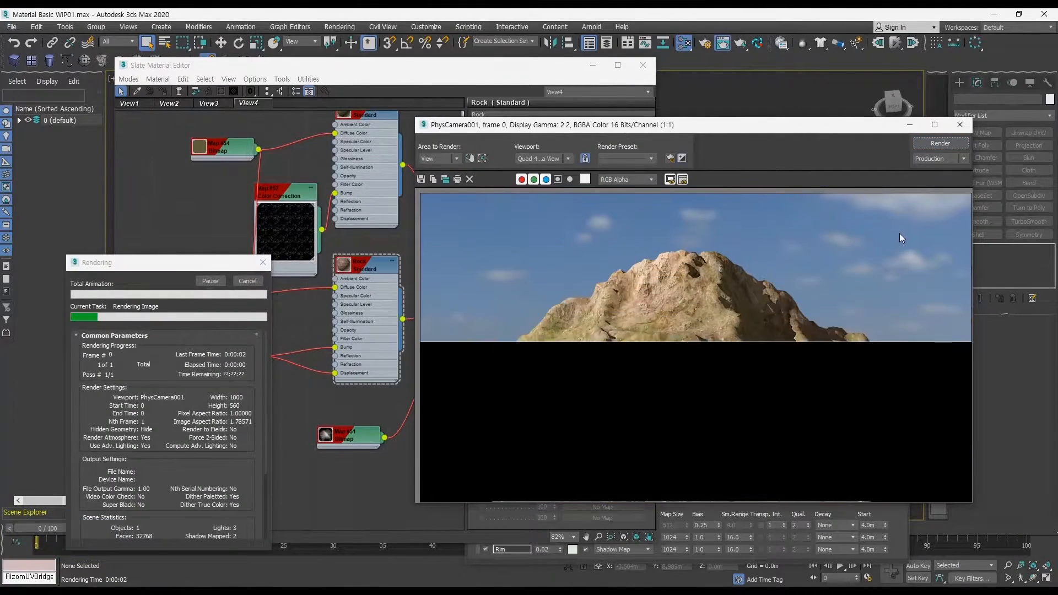
# Raise the render iterations of the terrain plane's TurboSmooth modifier by one and render the camera view
pyautogui.click(961, 125)
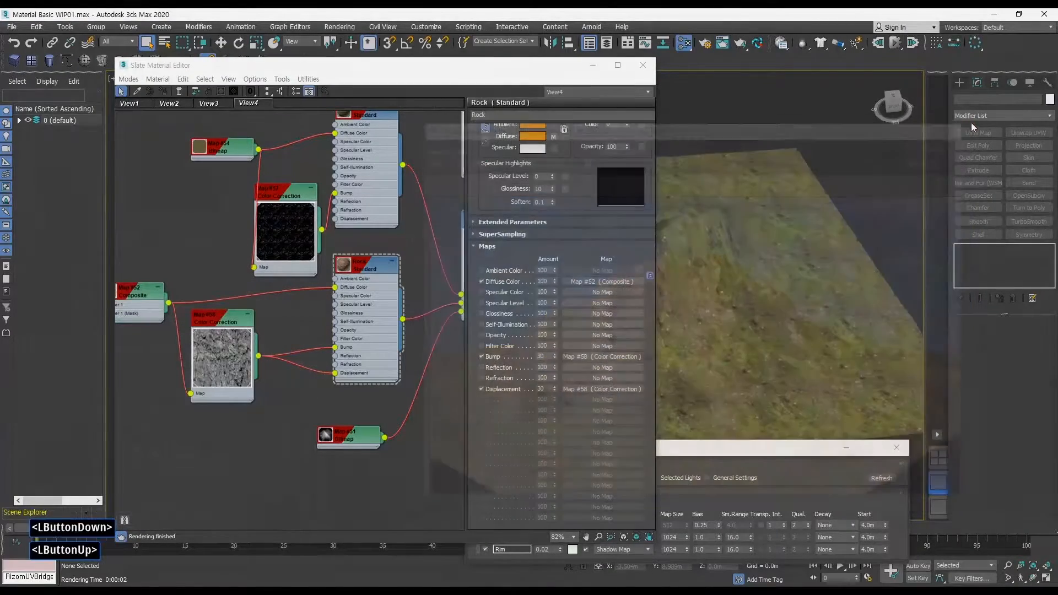
pyautogui.click(883, 233)
pyautogui.click(994, 258)
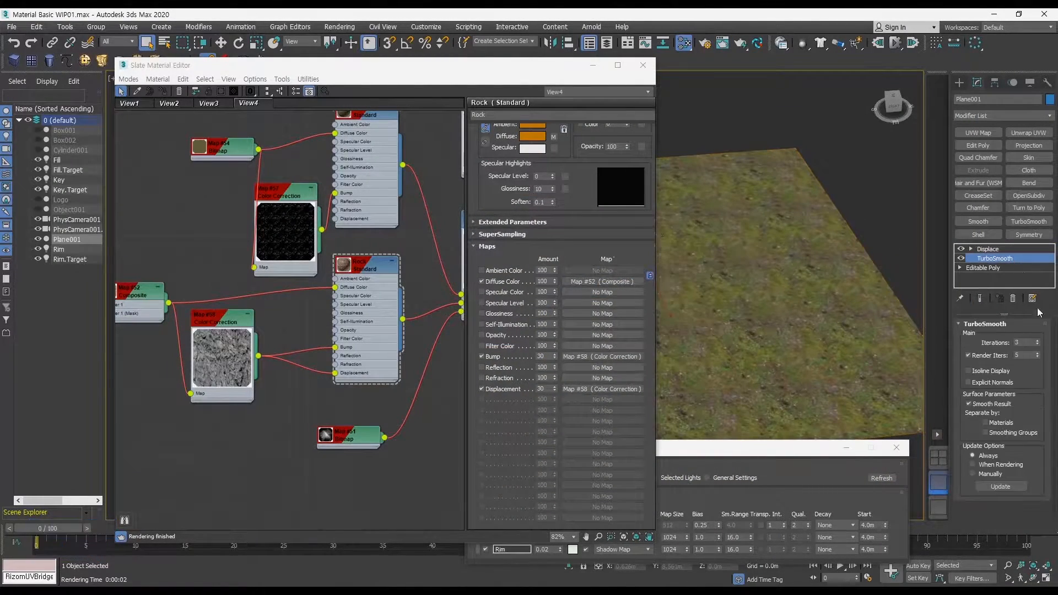
pyautogui.click(1038, 356)
pyautogui.click(903, 233)
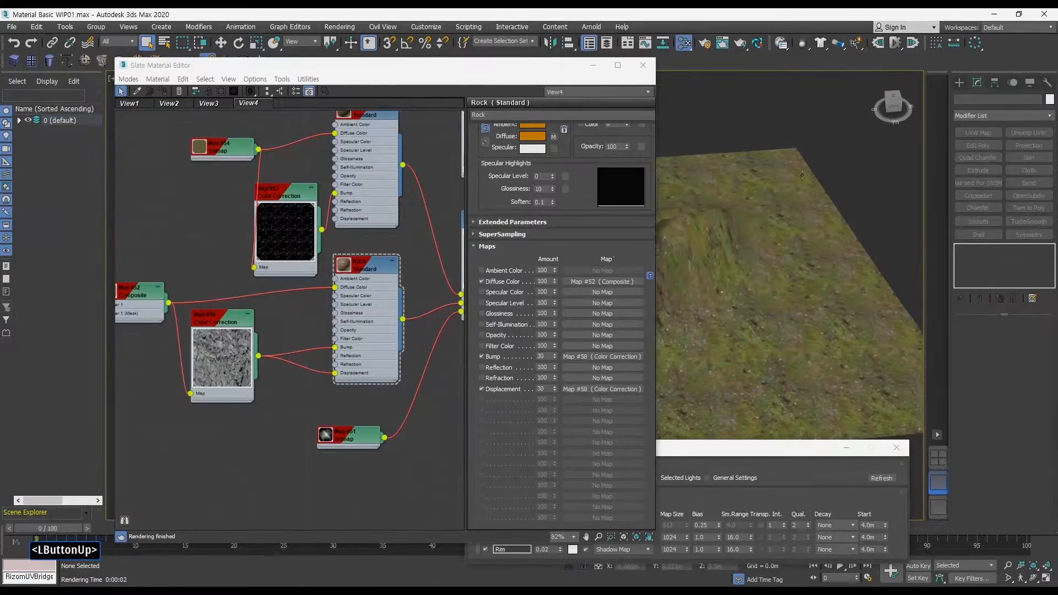
pyautogui.click(739, 46)
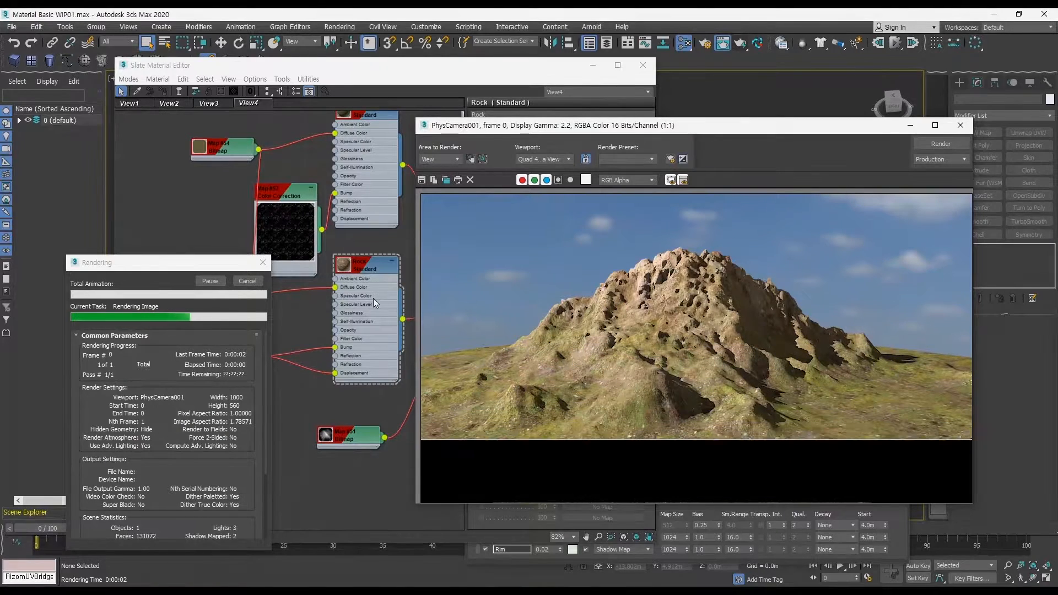
# Set the Rock material's Displacement amount to 20, render the camera view and close the render window
pyautogui.click(368, 276)
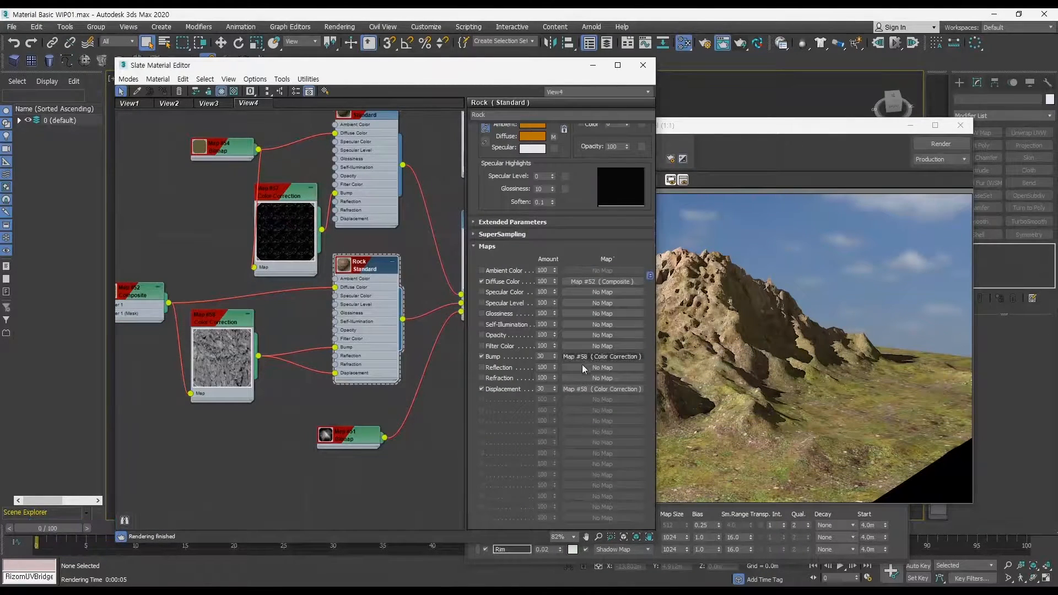
pyautogui.doubleClick(545, 387)
pyautogui.write('2')
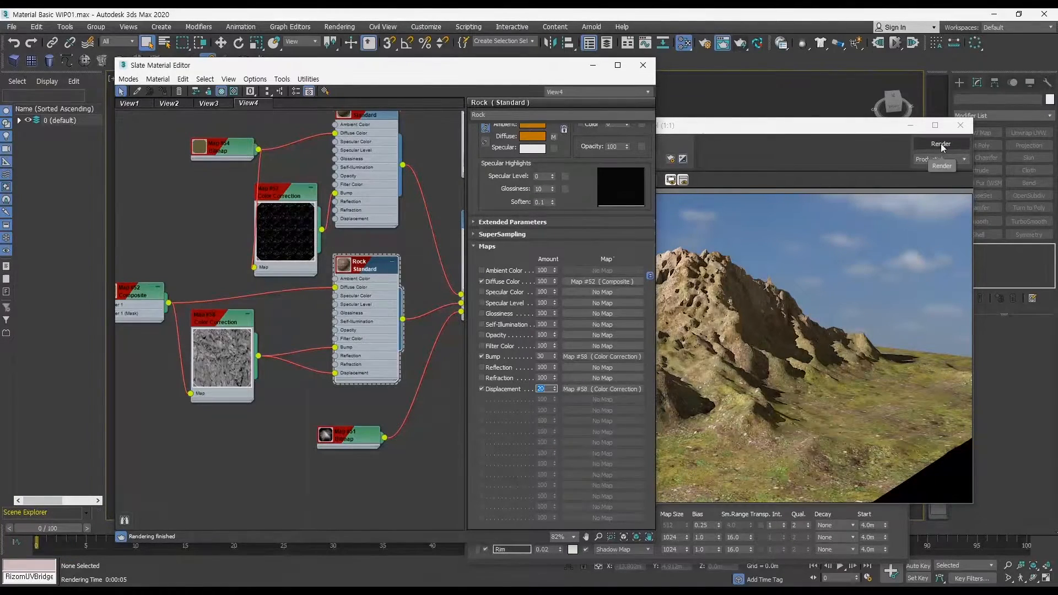
pyautogui.click(940, 143)
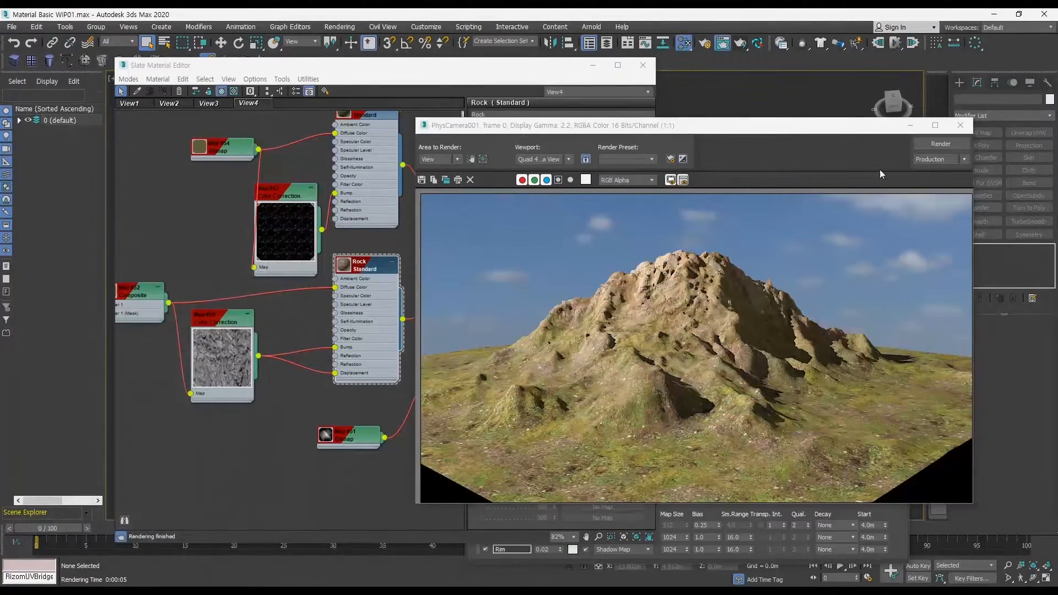
pyautogui.click(960, 127)
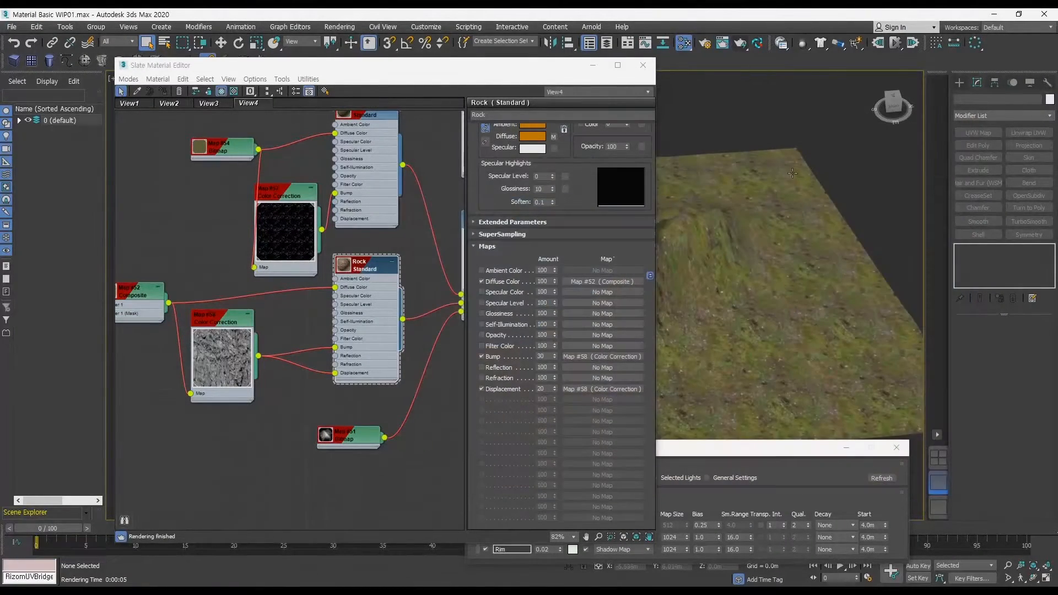
pyautogui.moveTo(386, 307); pyautogui.dragTo(343, 340, button='middle')
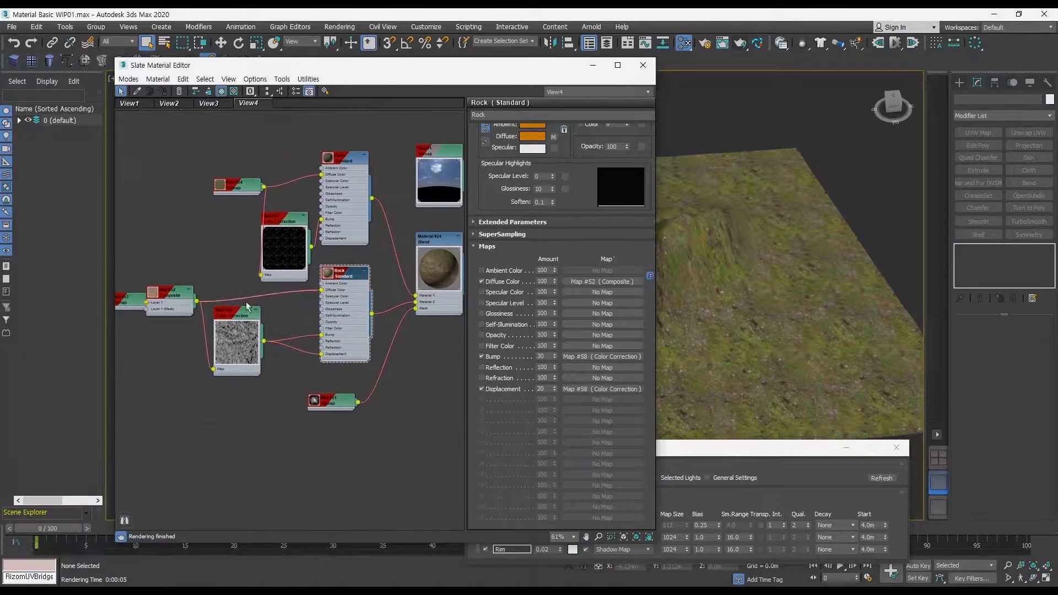
pyautogui.moveTo(200, 307); pyautogui.dragTo(231, 303, button='middle')
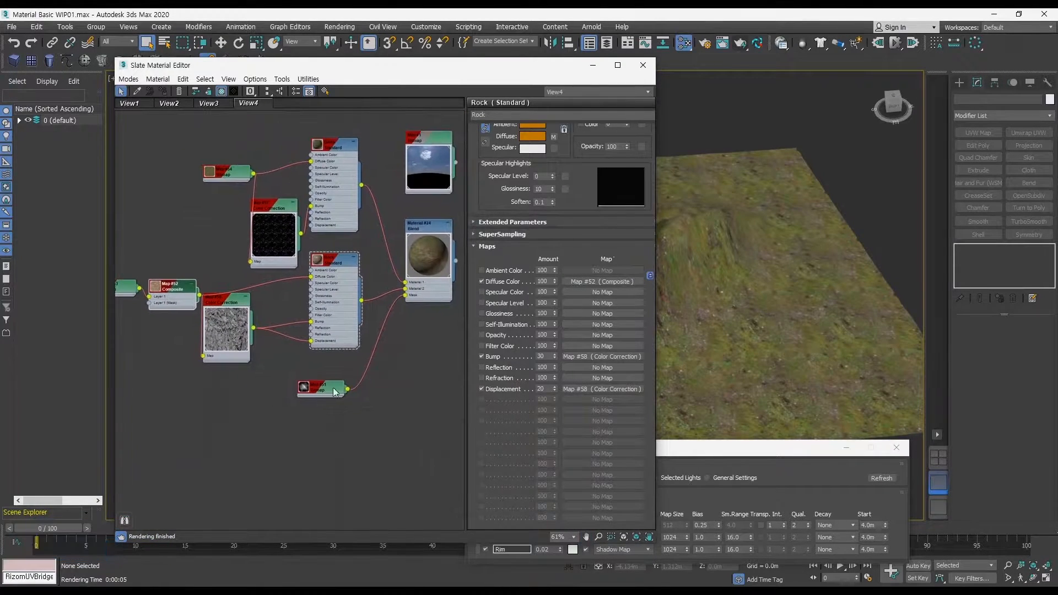
pyautogui.click(395, 356)
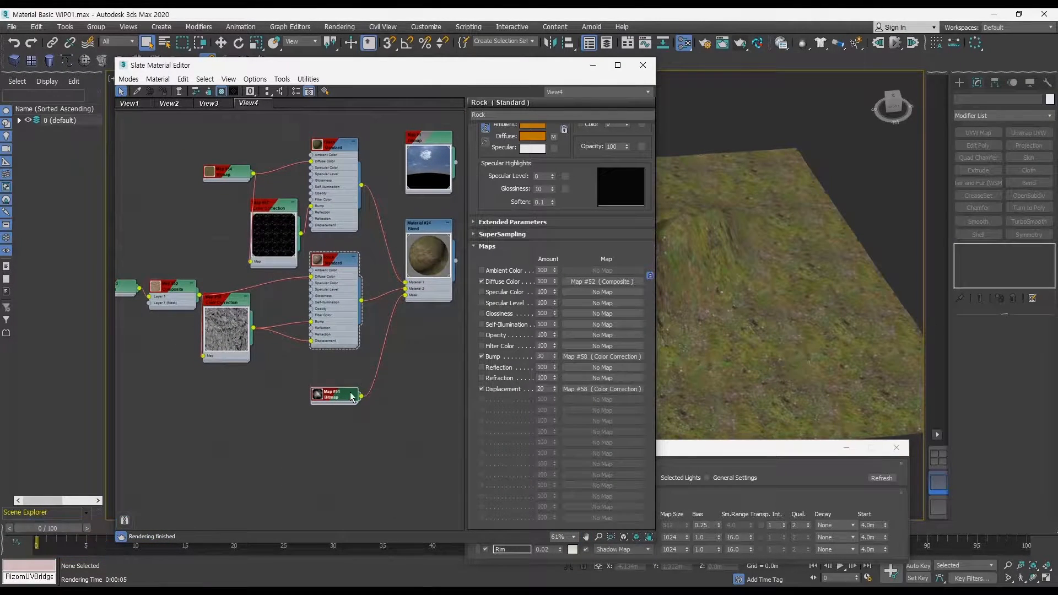
pyautogui.moveTo(353, 394)
pyautogui.keyDown('ctrl'); pyautogui.keyDown('alt'); pyautogui.mouseDown(button='middle')
pyautogui.moveTo(363, 341)
pyautogui.moveTo(279, 313)
pyautogui.mouseUp(button='middle'); pyautogui.keyUp('alt'); pyautogui.keyUp('ctrl')
pyautogui.moveTo(318, 360)
pyautogui.keyDown('ctrl'); pyautogui.keyDown('alt'); pyautogui.mouseDown(button='middle')
pyautogui.moveTo(324, 342)
pyautogui.moveTo(288, 344)
pyautogui.mouseUp(button='middle'); pyautogui.keyUp('alt'); pyautogui.keyUp('ctrl')
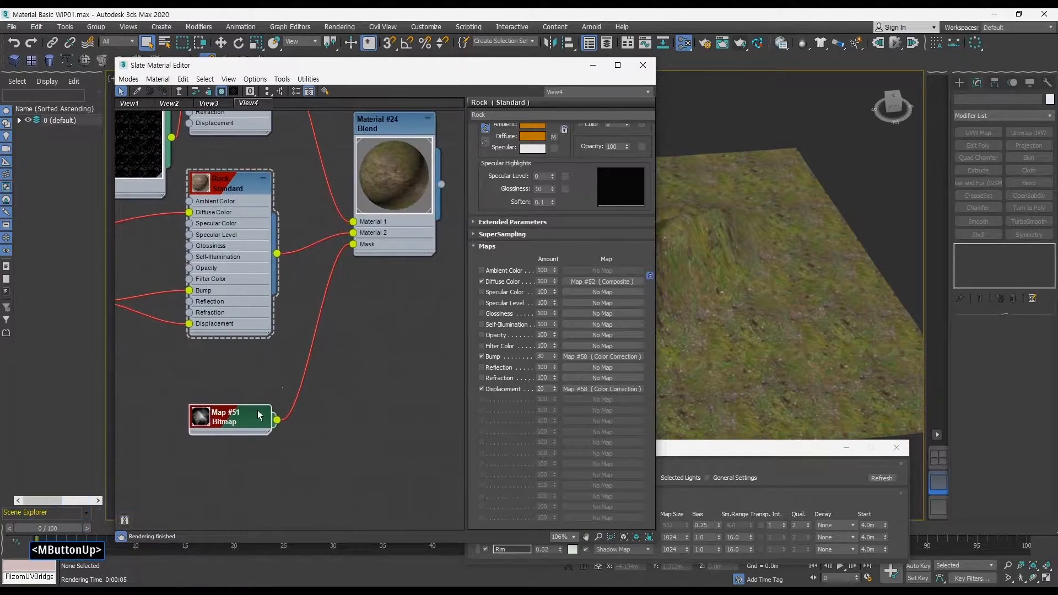
pyautogui.moveTo(248, 419)
pyautogui.keyDown('shift'); pyautogui.mouseDown()
pyautogui.moveTo(363, 346)
pyautogui.moveTo(398, 371)
pyautogui.mouseUp(); pyautogui.keyUp('shift')
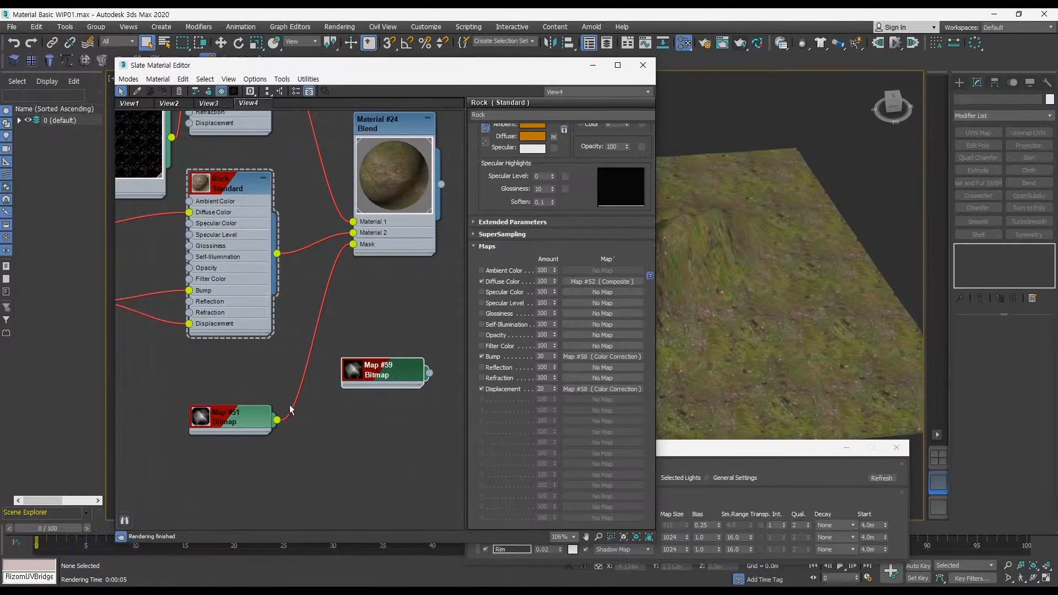
pyautogui.moveTo(380, 366); pyautogui.dragTo(352, 388, button='middle')
pyautogui.moveTo(352, 388); pyautogui.dragTo(326, 267)
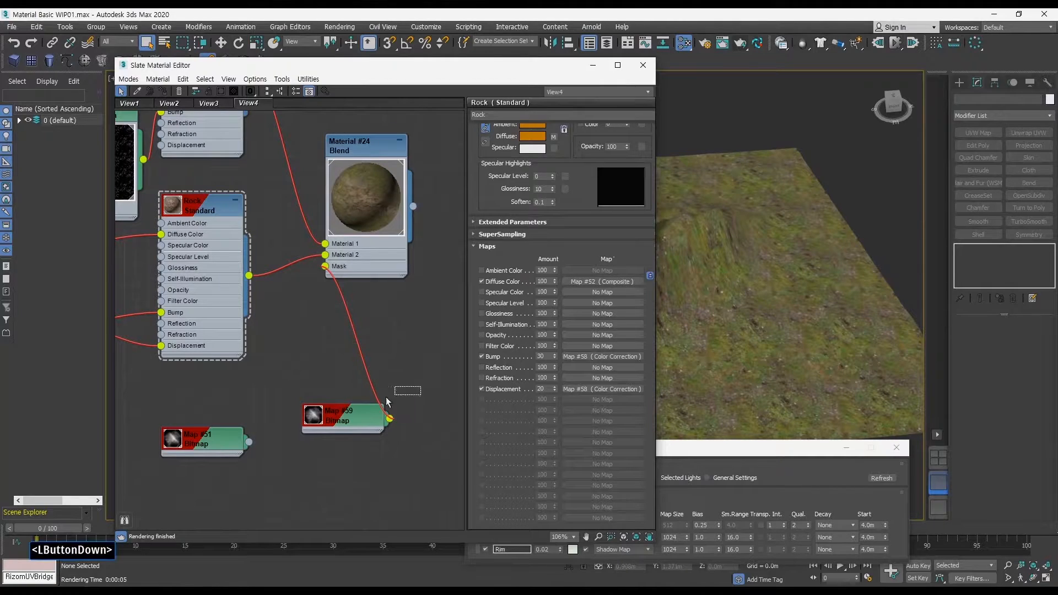
pyautogui.click(360, 419)
pyautogui.moveTo(376, 376); pyautogui.dragTo(368, 386, button='middle')
pyautogui.press('Delete')
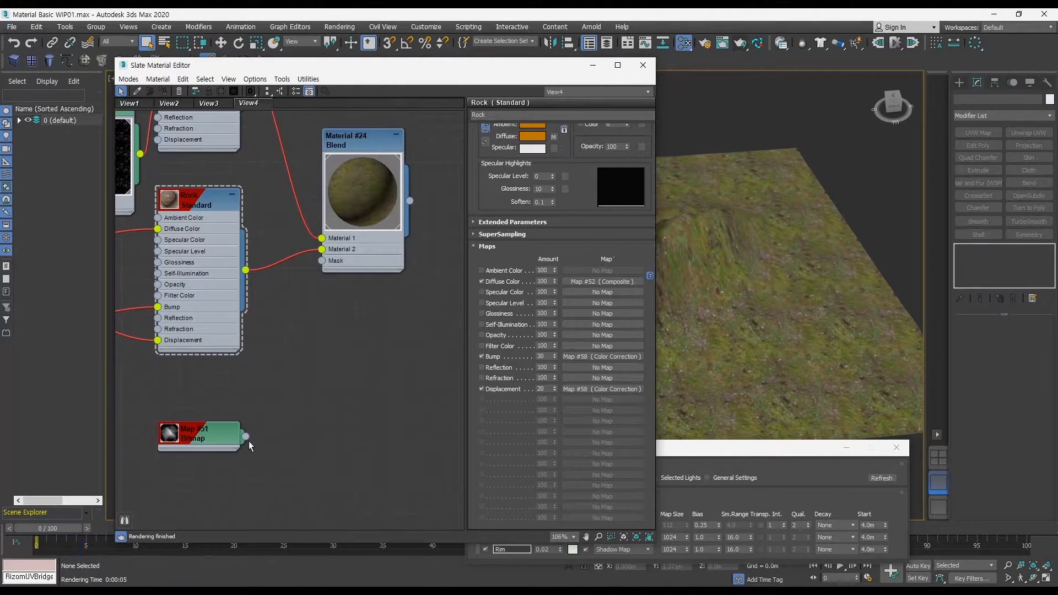
# Connect the height bitmap to the Source Map input of a new Gradient Ramp map
pyautogui.moveTo(246, 436); pyautogui.dragTo(310, 423)
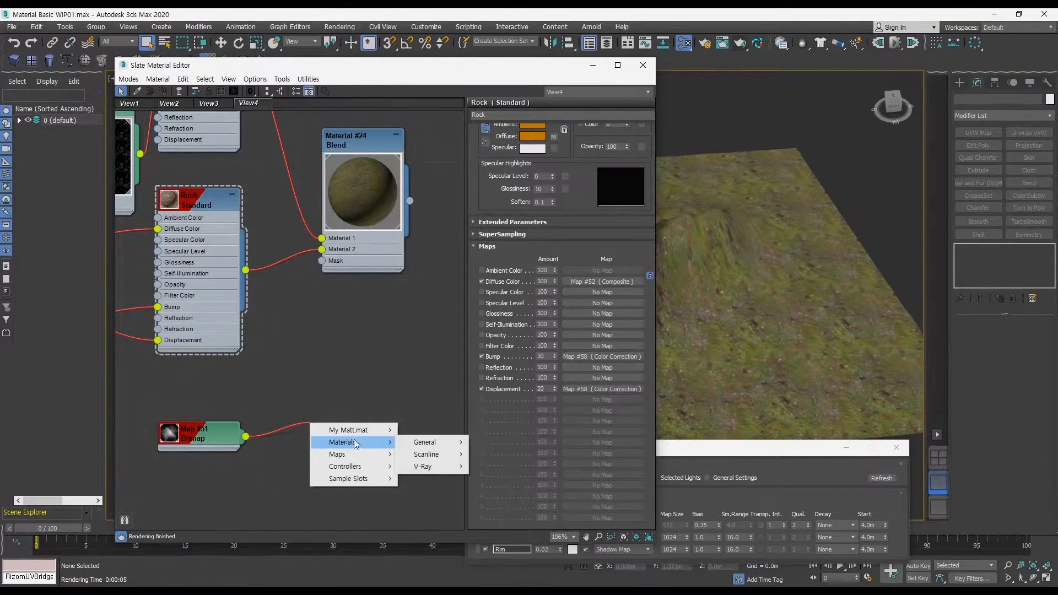
pyautogui.moveTo(363, 455)
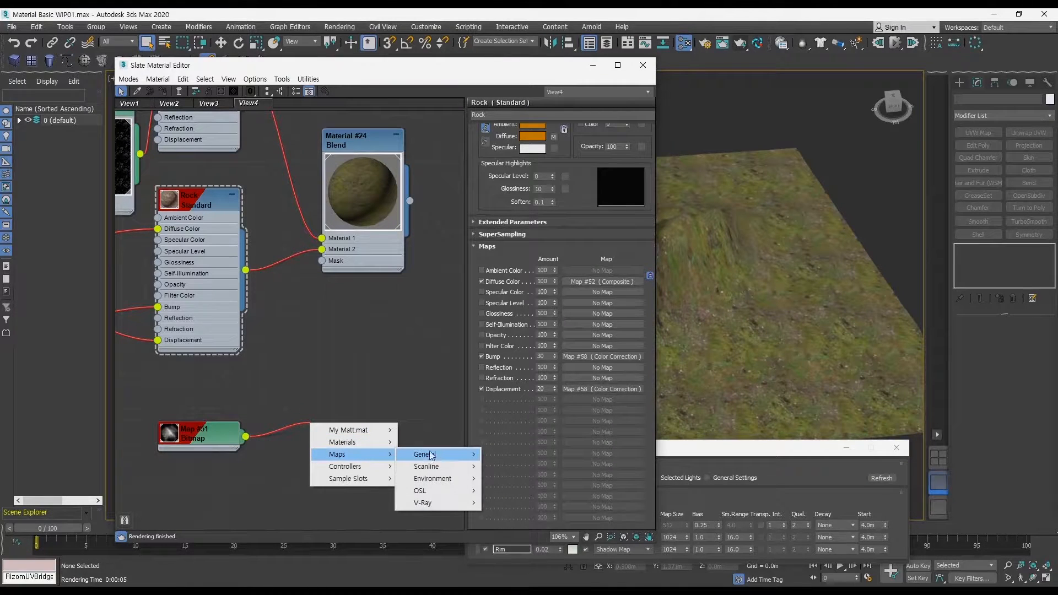
pyautogui.moveTo(455, 456)
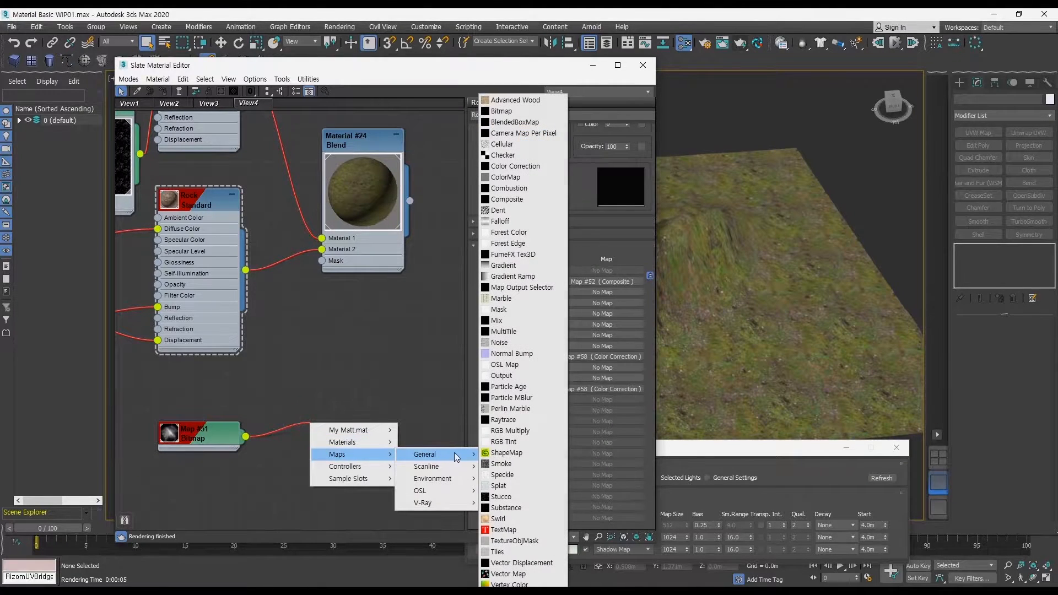
pyautogui.click(511, 277)
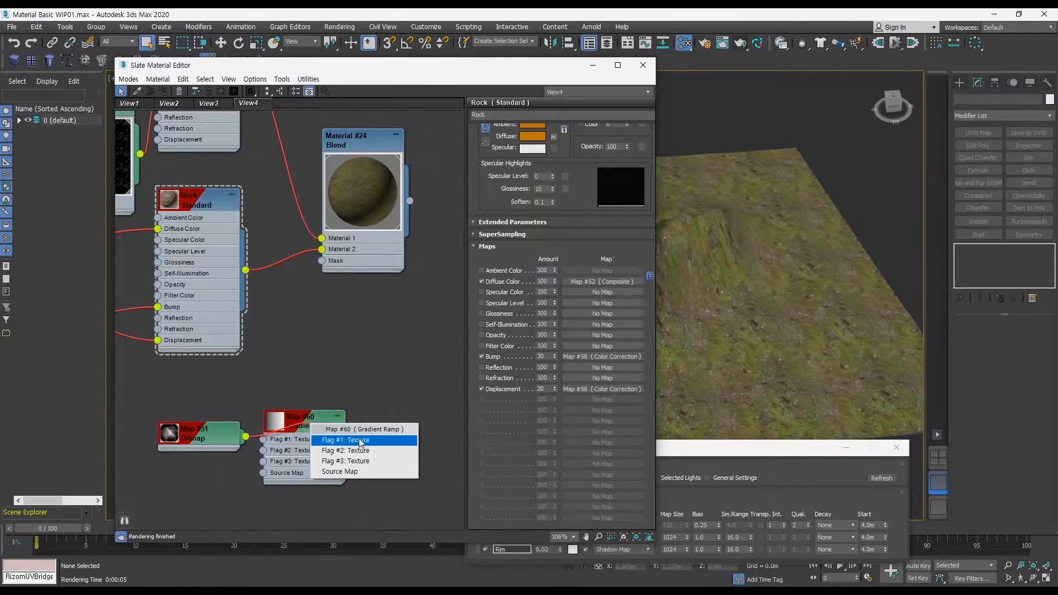
pyautogui.click(351, 472)
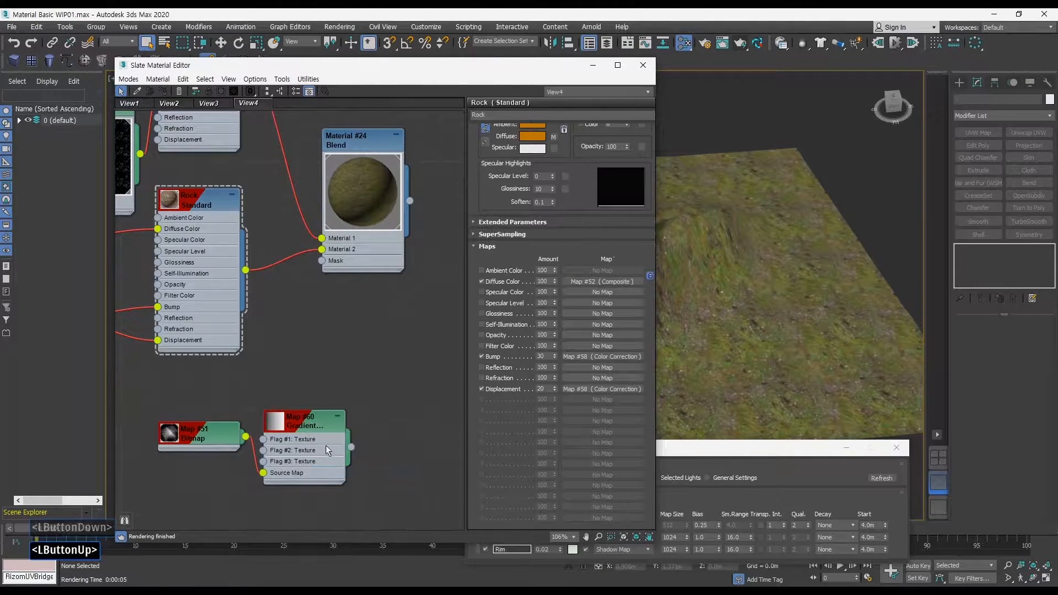
# Set the Gradient Ramp's gradient type to Mapped
pyautogui.doubleClick(310, 429)
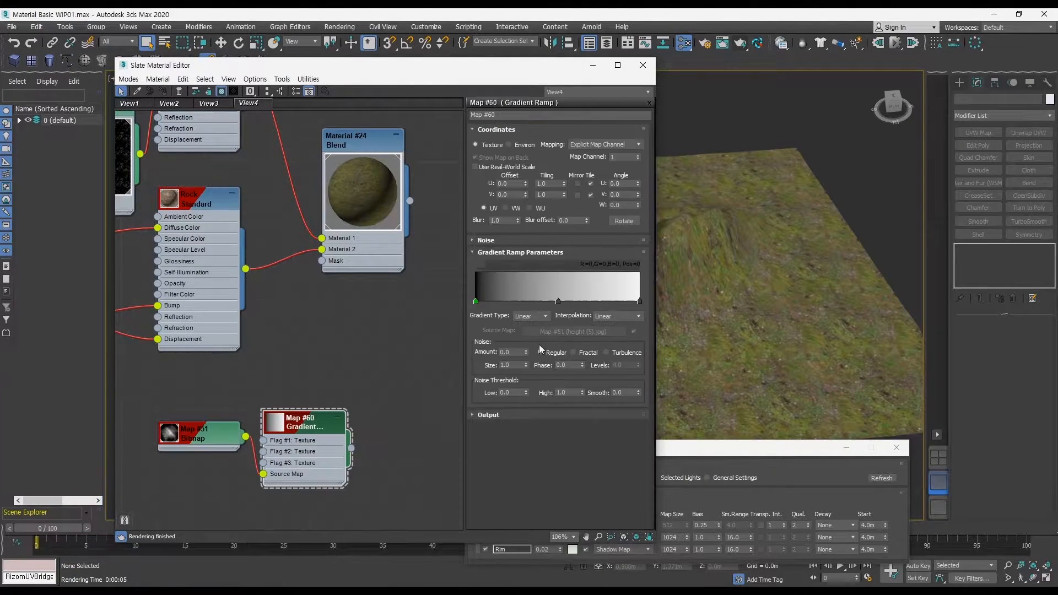
pyautogui.click(543, 315)
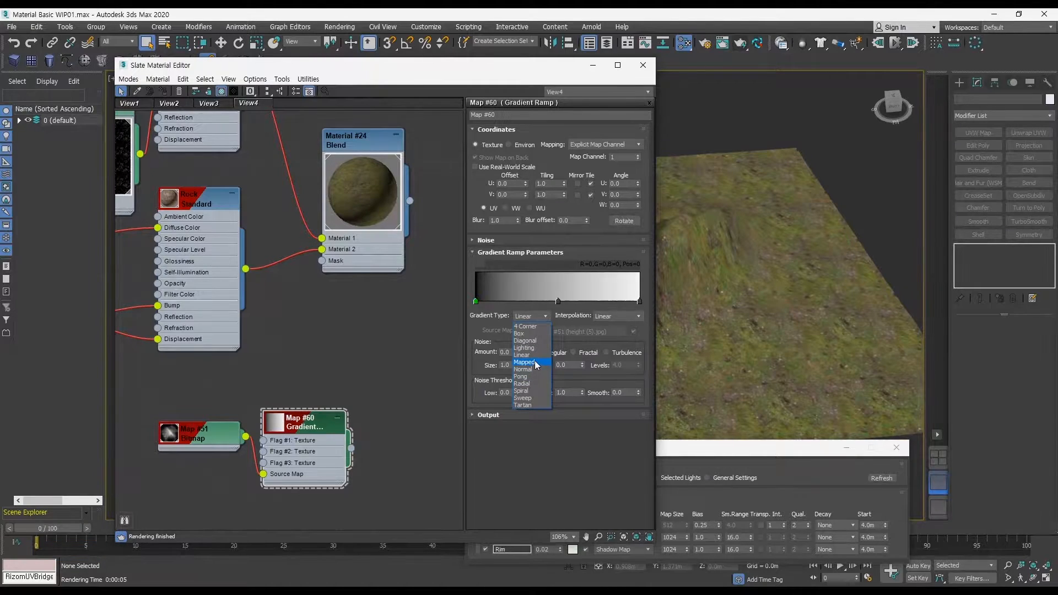
pyautogui.click(523, 362)
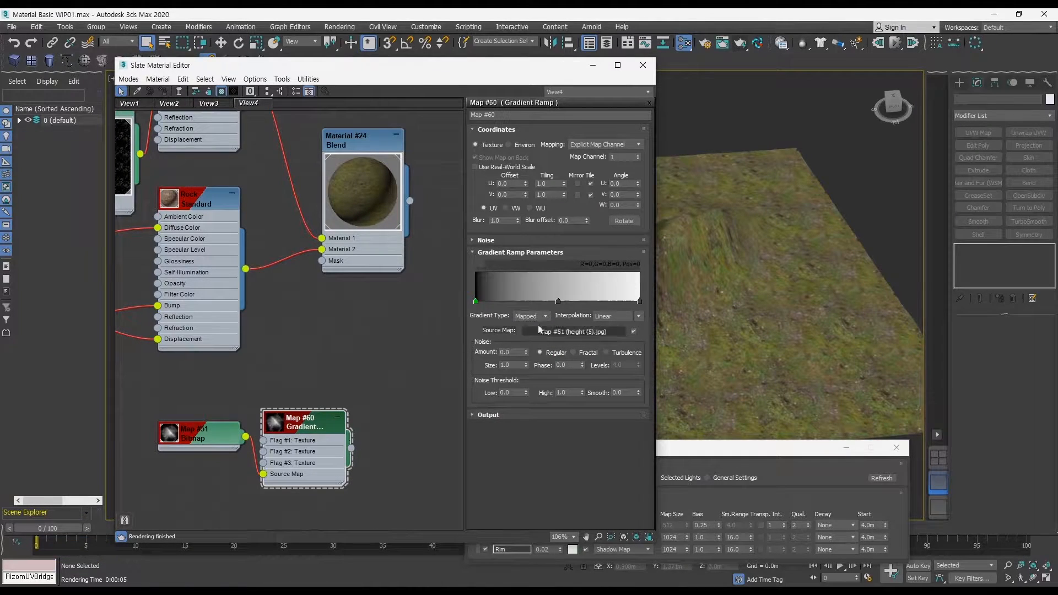
# Shift the Gradient Ramp's mid-grey flag to about position 31 and enlarge the node's preview
pyautogui.moveTo(557, 300); pyautogui.dragTo(526, 301)
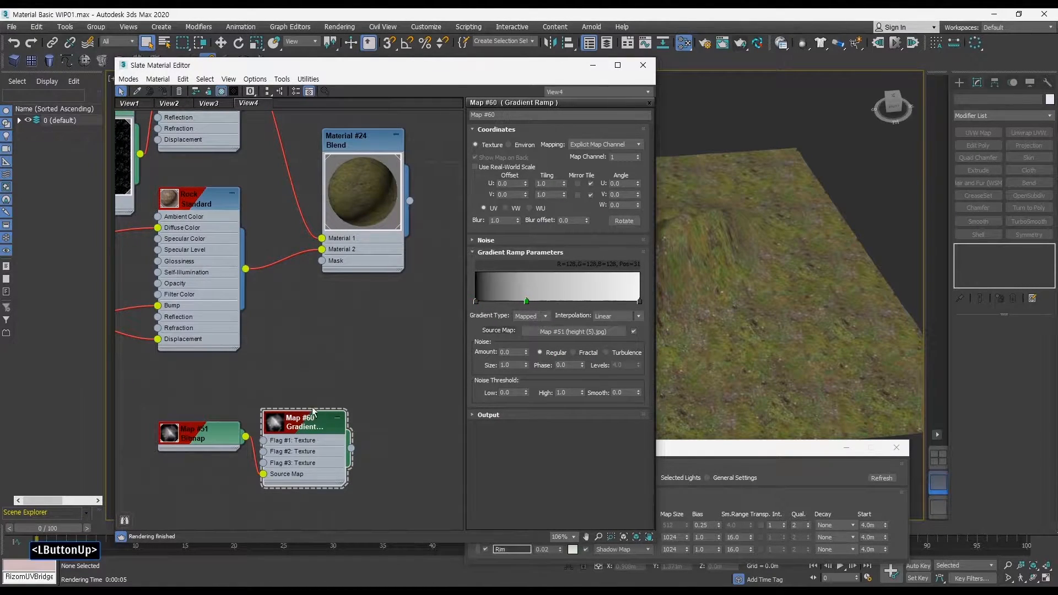
pyautogui.click(280, 425)
pyautogui.doubleClick(278, 424)
pyautogui.moveTo(318, 366); pyautogui.dragTo(325, 314, button='middle')
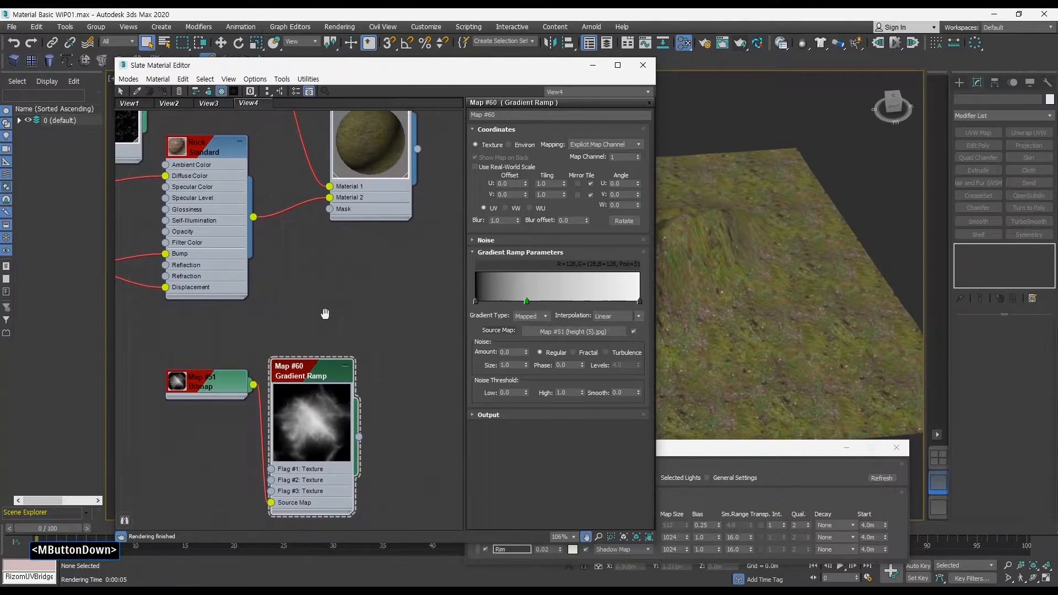
# Add a black flag at about position 21 on the gradient and slide the mid-grey flag toward the white end
pyautogui.moveTo(527, 299)
pyautogui.mouseDown()
pyautogui.moveTo(571, 296)
pyautogui.moveTo(534, 300)
pyautogui.mouseUp()
pyautogui.click(510, 300)
pyautogui.doubleClick(510, 301)
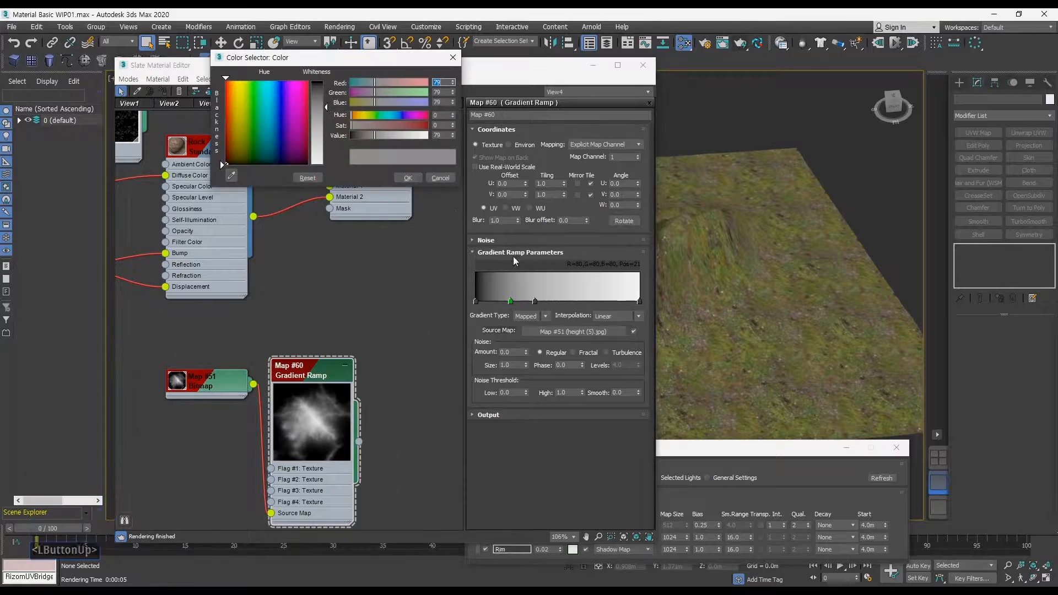
pyautogui.moveTo(324, 107); pyautogui.dragTo(324, 164)
pyautogui.click(411, 177)
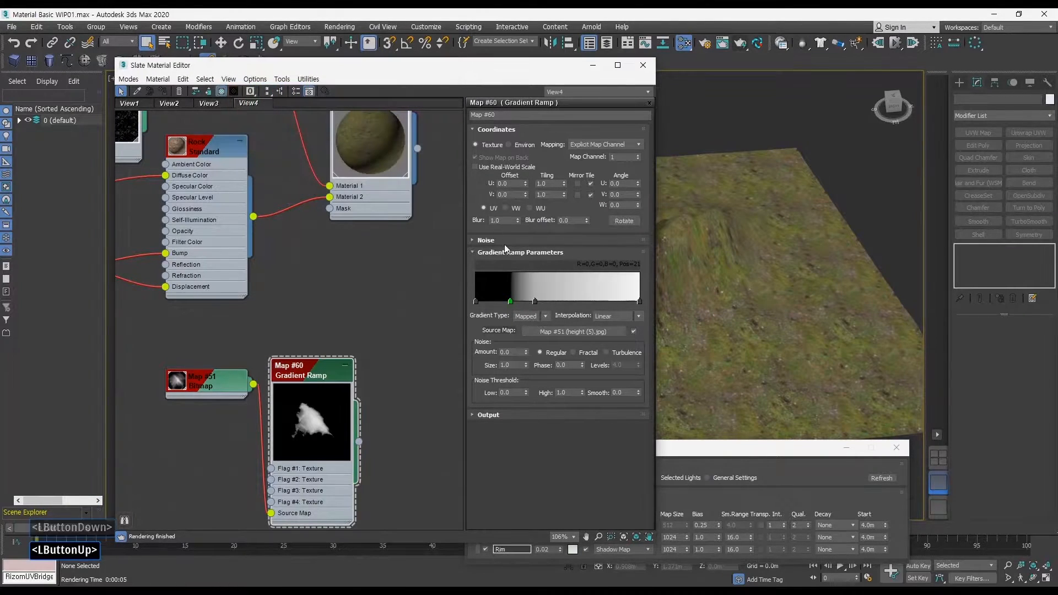
pyautogui.moveTo(508, 302); pyautogui.dragTo(564, 302)
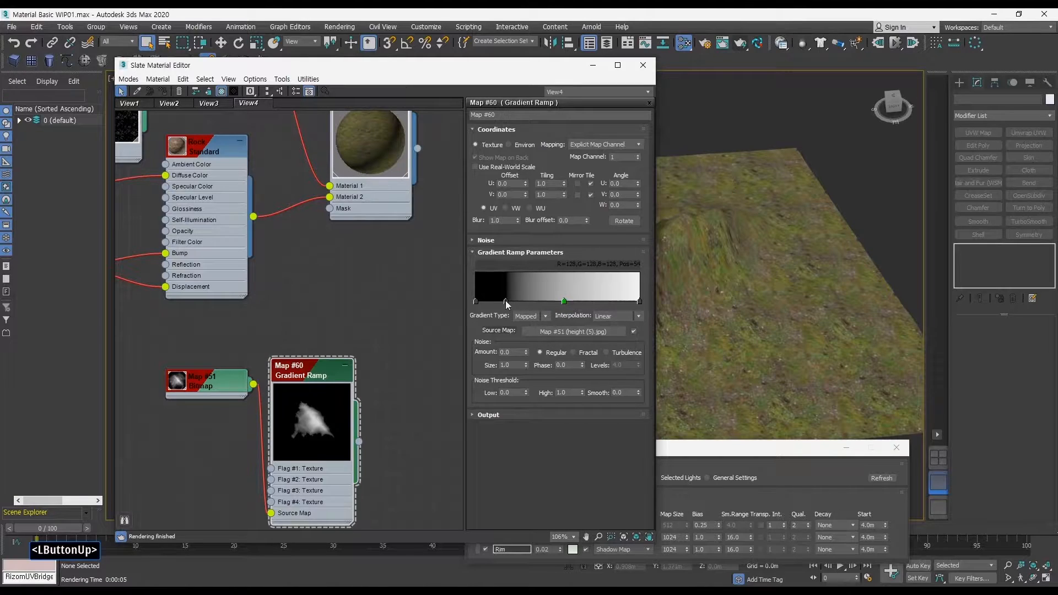
# Recolour the gradient's added black flag to grey 97 at position 10 and move the mid-grey flag to about position 19
pyautogui.doubleClick(506, 301)
pyautogui.moveTo(320, 88); pyautogui.dragTo(326, 112)
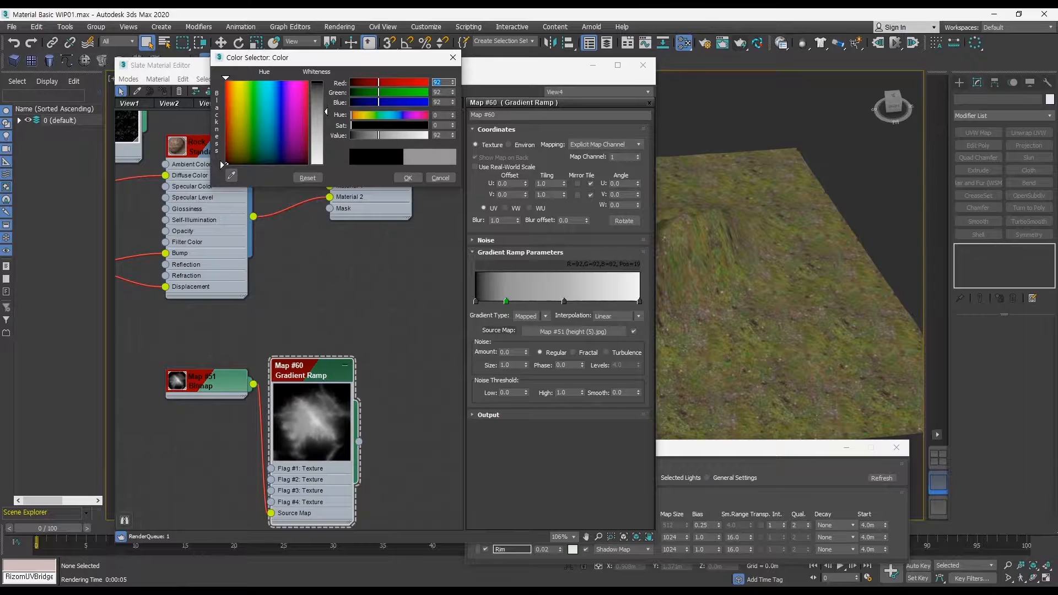
pyautogui.click(409, 177)
pyautogui.moveTo(506, 302); pyautogui.dragTo(492, 303)
pyautogui.click(564, 302)
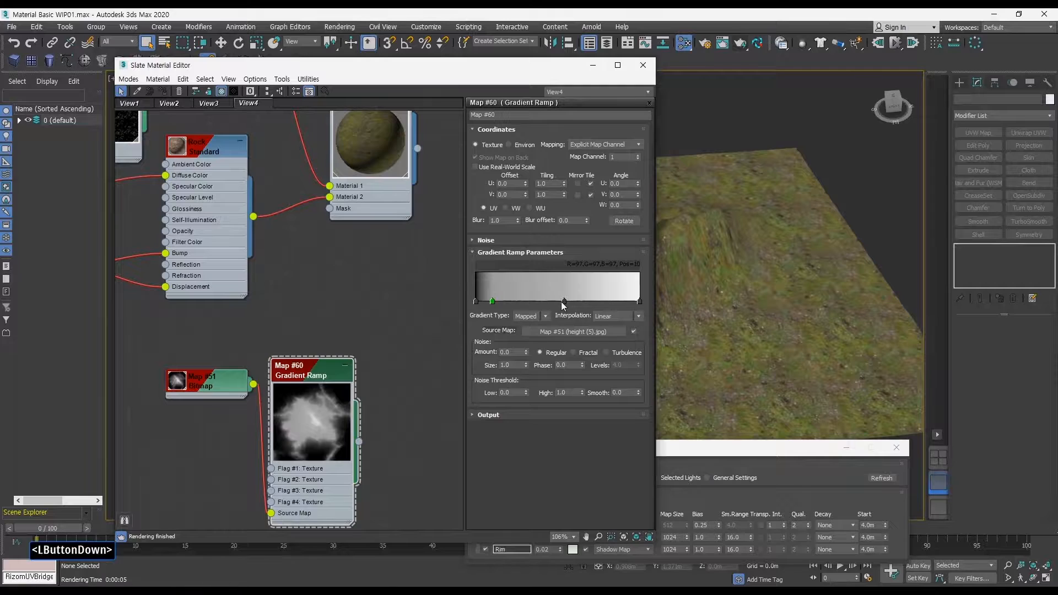
pyautogui.moveTo(562, 303); pyautogui.dragTo(508, 303)
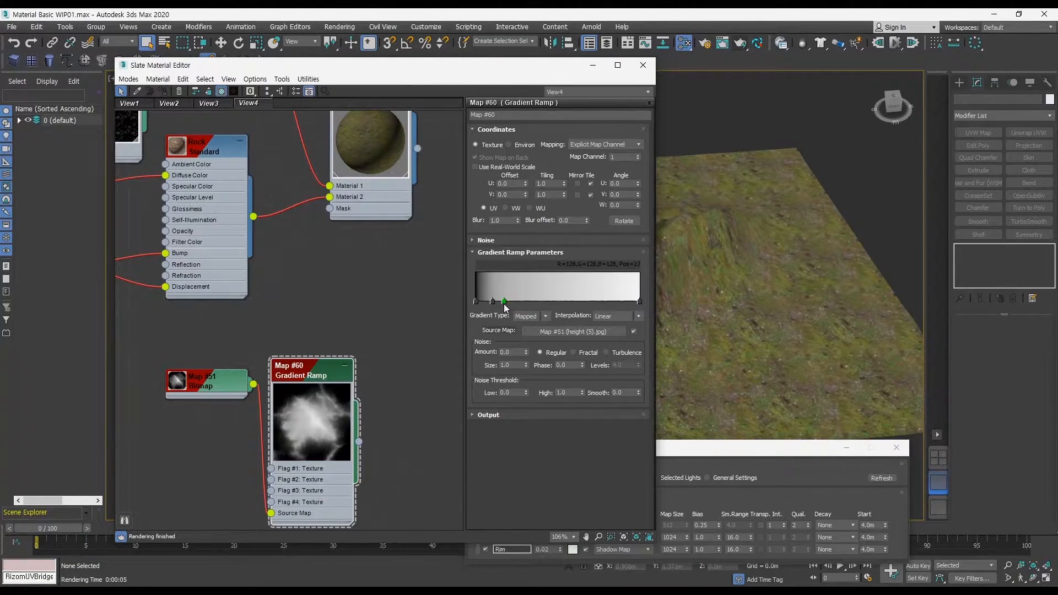
pyautogui.moveTo(505, 307); pyautogui.dragTo(507, 303)
# Connect the Gradient Ramp to the Blend material's Mask input, render the camera view and close the render window
pyautogui.moveTo(359, 440); pyautogui.dragTo(329, 208)
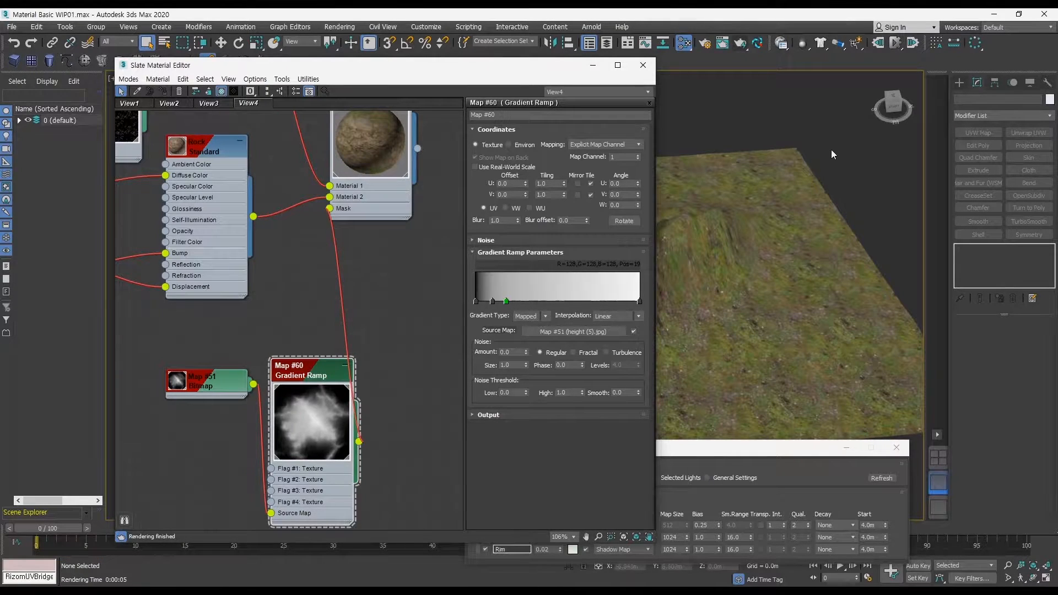
pyautogui.hotkey('shift', 'q')
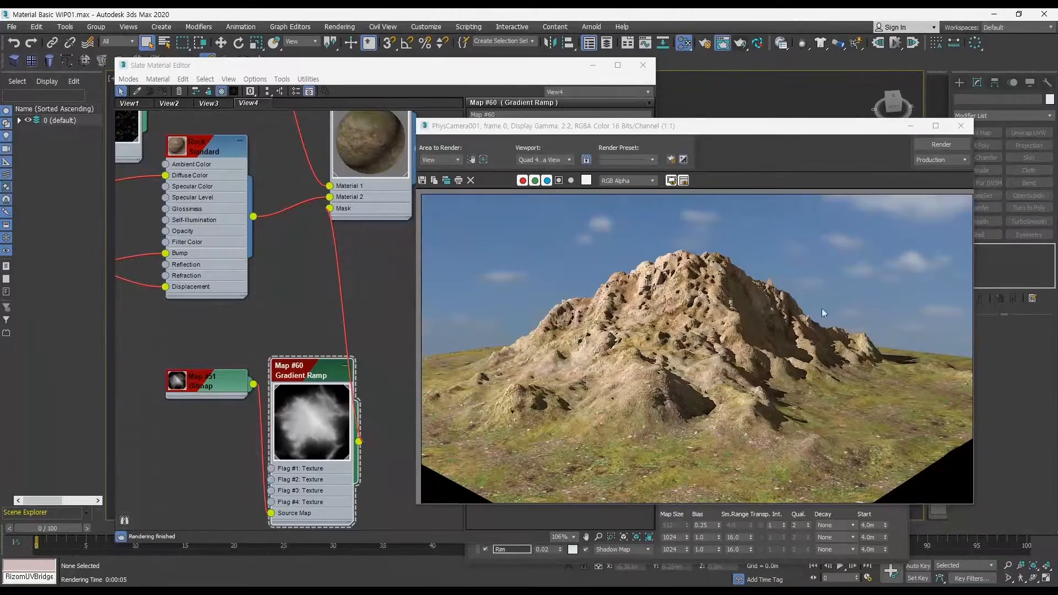
pyautogui.click(960, 127)
# Reposition the height bitmap and Gradient Ramp nodes below the Rock material
pyautogui.keyDown('ctrl'); pyautogui.keyDown('alt'); pyautogui.moveTo(290, 298); pyautogui.dragTo(331, 350, button='middle'); pyautogui.keyUp('alt'); pyautogui.keyUp('ctrl')
pyautogui.moveTo(329, 346); pyautogui.dragTo(311, 382)
pyautogui.moveTo(384, 349); pyautogui.dragTo(357, 323)
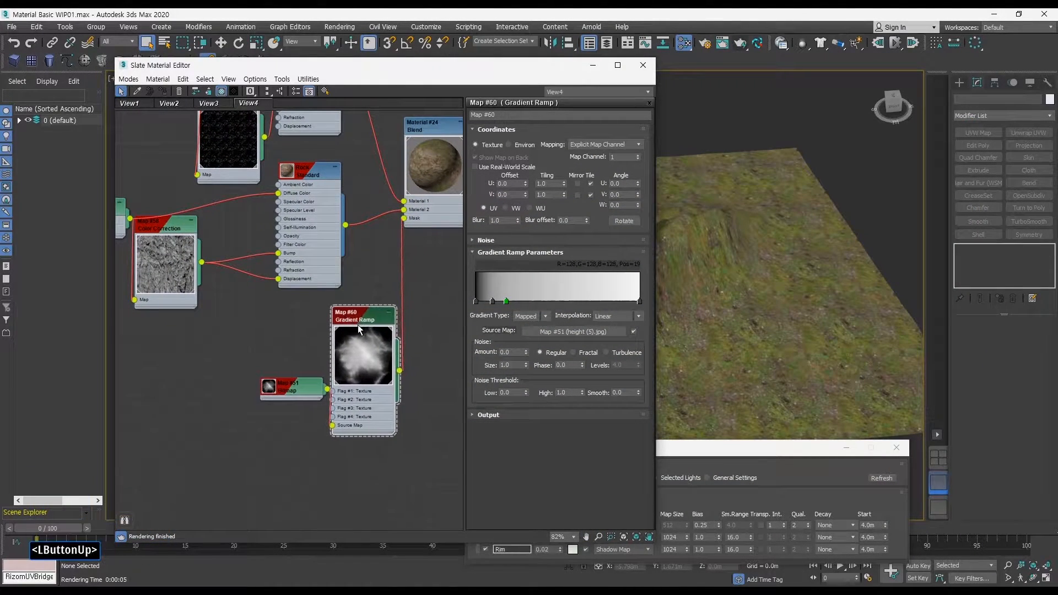
pyautogui.keyDown('ctrl'); pyautogui.keyDown('alt'); pyautogui.moveTo(358, 325); pyautogui.dragTo(366, 394, button='middle'); pyautogui.keyUp('alt'); pyautogui.keyUp('ctrl')
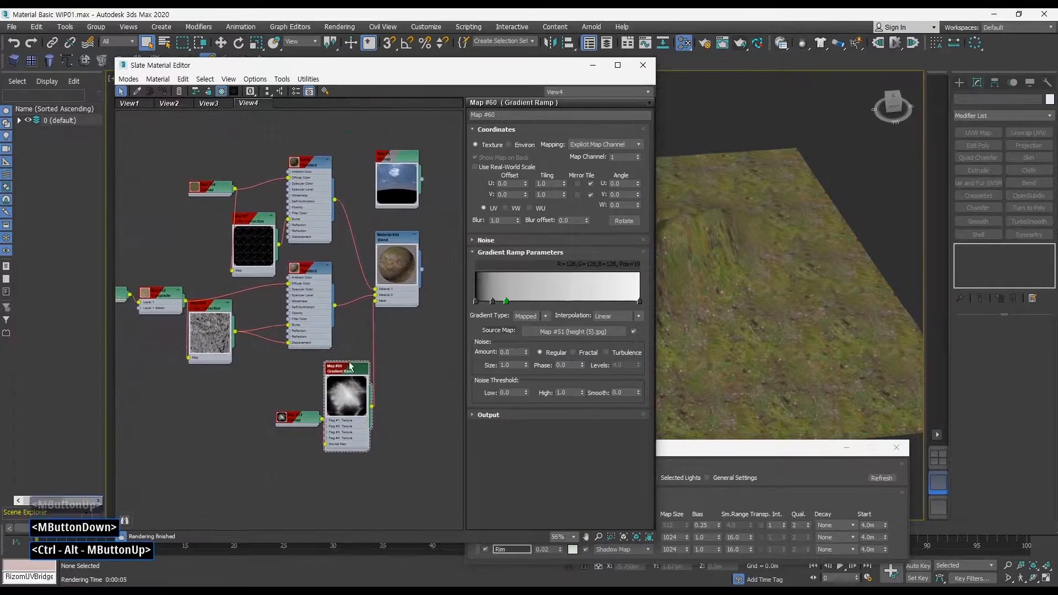
# Spread out the rock map nodes and the grass bitmap and Color Correction nodes, and open the grass Color Correction's parameters
pyautogui.moveTo(306, 273); pyautogui.dragTo(280, 296, button='middle')
pyautogui.moveTo(279, 294); pyautogui.dragTo(293, 298, button='middle')
pyautogui.moveTo(161, 292); pyautogui.dragTo(207, 329)
pyautogui.moveTo(254, 245); pyautogui.dragTo(261, 246, button='middle')
pyautogui.moveTo(268, 207); pyautogui.dragTo(238, 269)
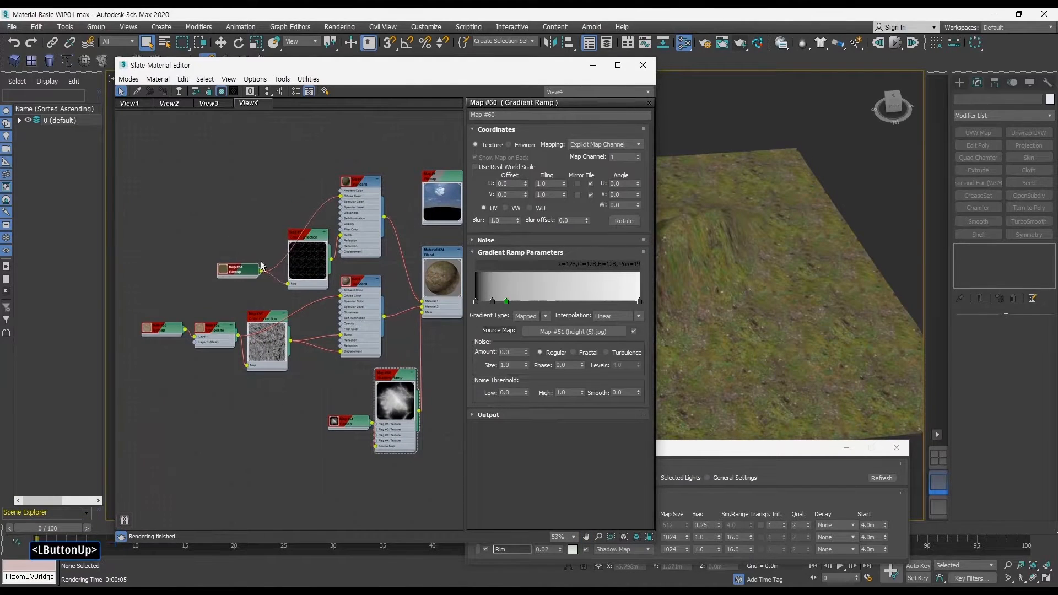
pyautogui.moveTo(310, 239); pyautogui.dragTo(303, 218)
pyautogui.doubleClick(300, 216)
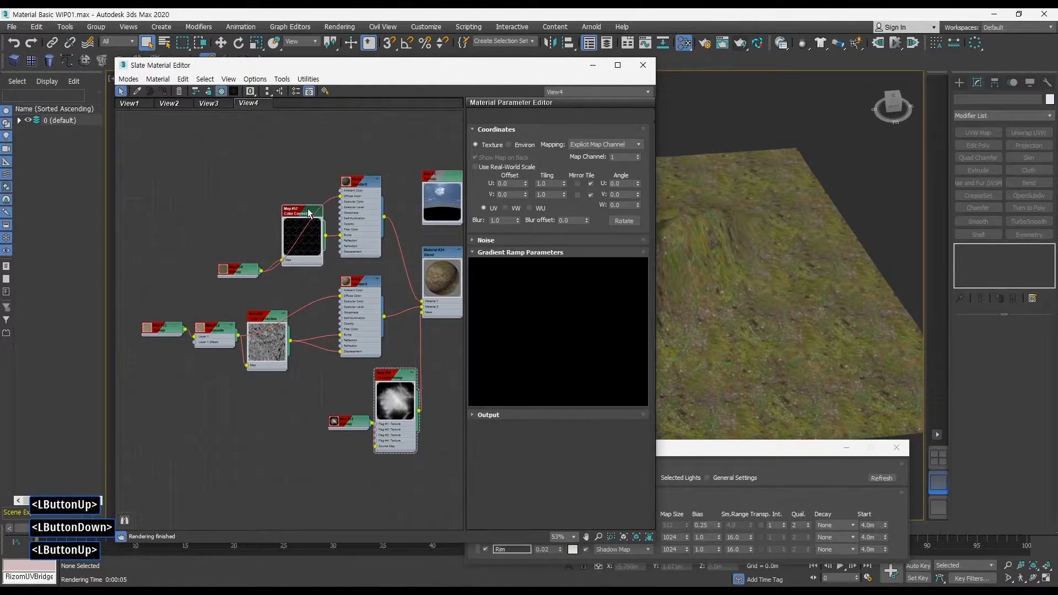
# Move the grass bitmap node up beside its Color Correction node
pyautogui.moveTo(358, 231); pyautogui.dragTo(311, 235, button='middle')
pyautogui.click(201, 271)
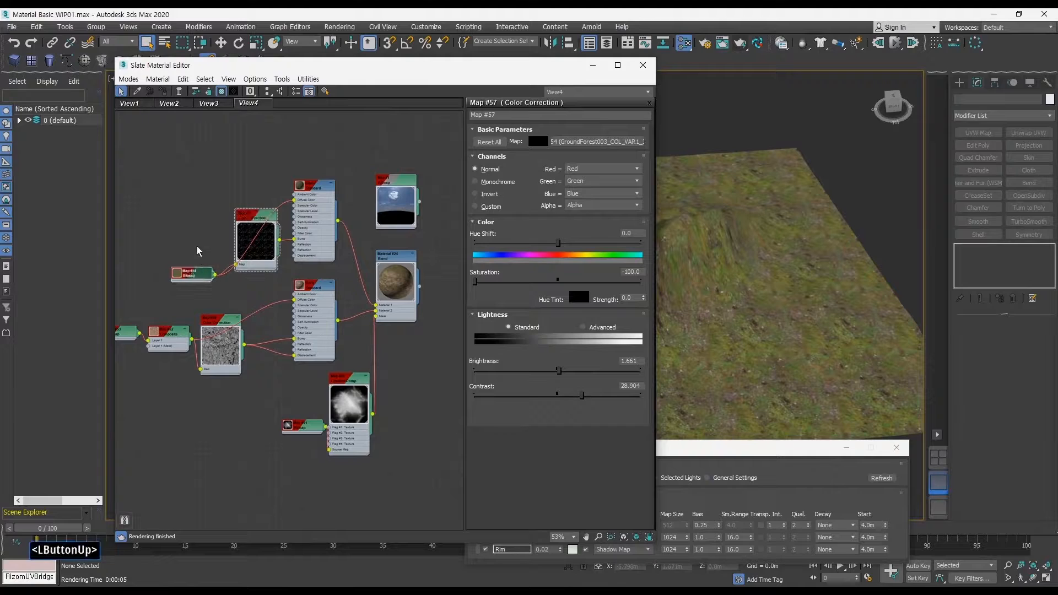
pyautogui.moveTo(197, 275); pyautogui.dragTo(206, 254)
pyautogui.moveTo(209, 253); pyautogui.dragTo(259, 237, button='middle')
# Line up the rock Bitmap, Composite and Color Correction nodes in a row beside the Rock material
pyautogui.click(227, 331)
pyautogui.moveTo(228, 331); pyautogui.dragTo(221, 350)
pyautogui.moveTo(221, 351); pyautogui.dragTo(194, 333, button='middle')
pyautogui.moveTo(131, 280); pyautogui.dragTo(254, 358)
pyautogui.moveTo(249, 293); pyautogui.dragTo(283, 275)
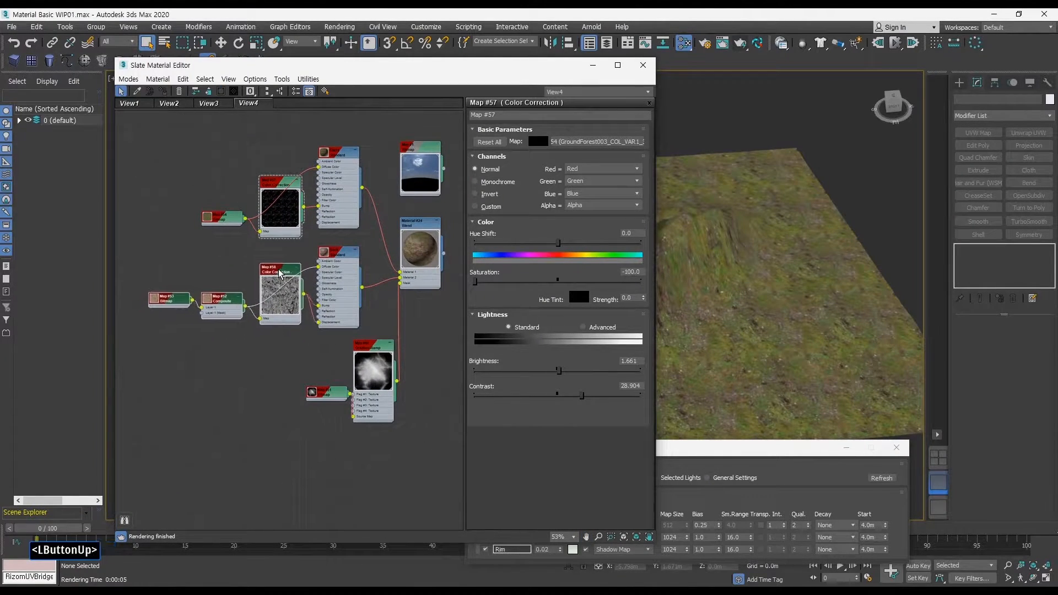
pyautogui.moveTo(267, 257); pyautogui.dragTo(243, 277, button='middle')
pyautogui.moveTo(308, 275); pyautogui.dragTo(321, 270)
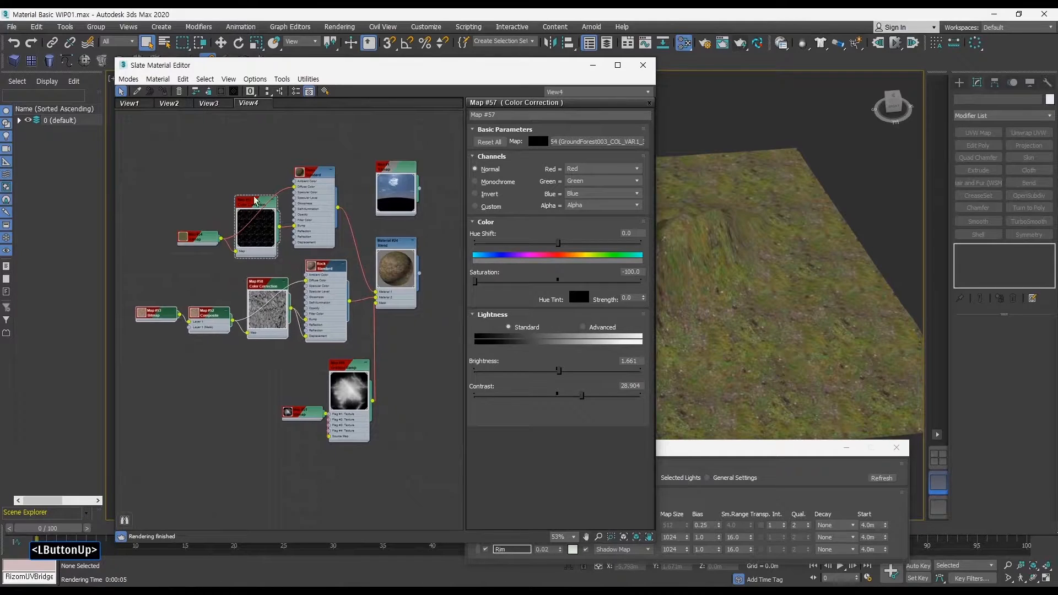
# Shift the grass material and its map nodes up, away from the rock nodes
pyautogui.moveTo(173, 168); pyautogui.dragTo(329, 158)
pyautogui.moveTo(197, 237); pyautogui.dragTo(201, 217)
pyautogui.moveTo(313, 268); pyautogui.dragTo(305, 256, button='middle')
# Align the height bitmap and Gradient Ramp nodes under the Rock material and place the Blend material beside its inputs
pyautogui.moveTo(293, 371); pyautogui.dragTo(341, 412)
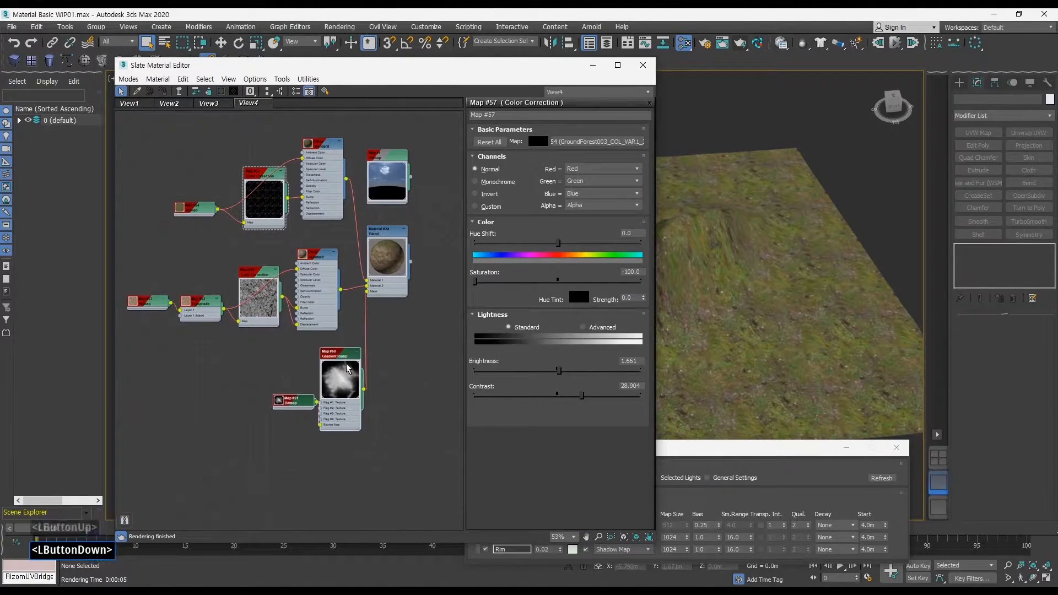
pyautogui.moveTo(344, 354); pyautogui.dragTo(327, 355)
pyautogui.click(371, 360)
pyautogui.moveTo(397, 233); pyautogui.dragTo(408, 257)
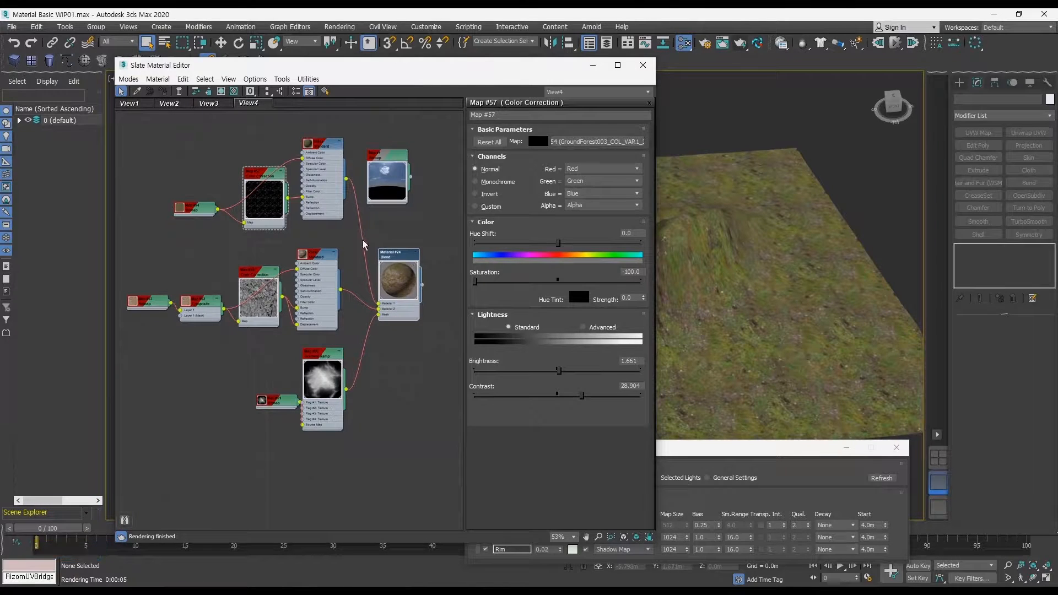
pyautogui.keyDown('ctrl'); pyautogui.keyDown('alt'); pyautogui.moveTo(363, 241); pyautogui.dragTo(364, 231, button='middle'); pyautogui.keyUp('alt'); pyautogui.keyUp('ctrl')
pyautogui.moveTo(364, 232); pyautogui.dragTo(365, 231, button='middle')
pyautogui.moveTo(403, 255); pyautogui.dragTo(390, 261)
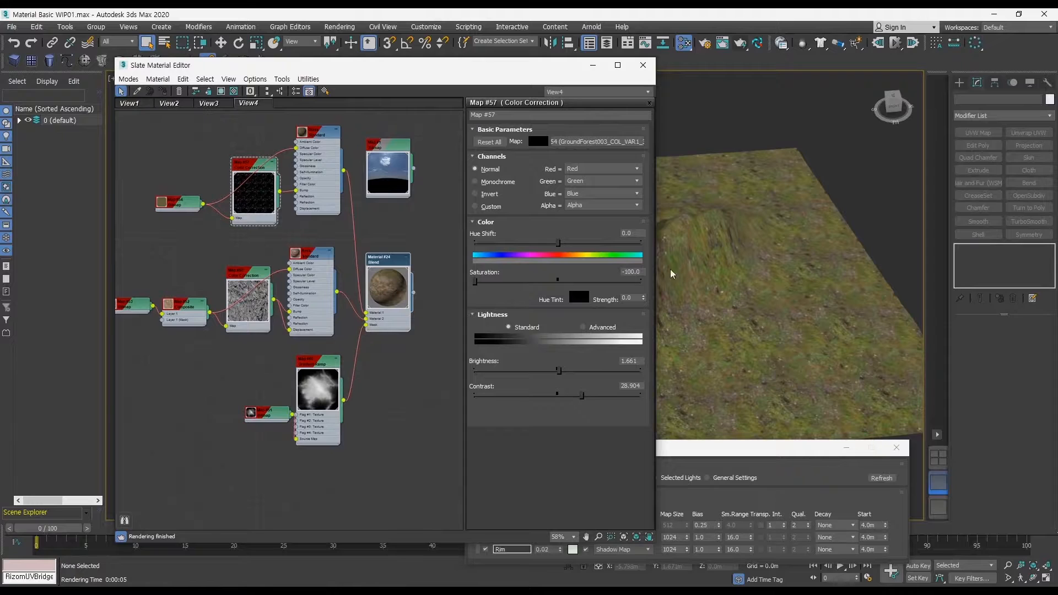
# Review the parameters of the Rock material and of the Composite map feeding it
pyautogui.moveTo(417, 274); pyautogui.dragTo(434, 323, button='middle')
pyautogui.click(332, 310)
pyautogui.doubleClick(332, 310)
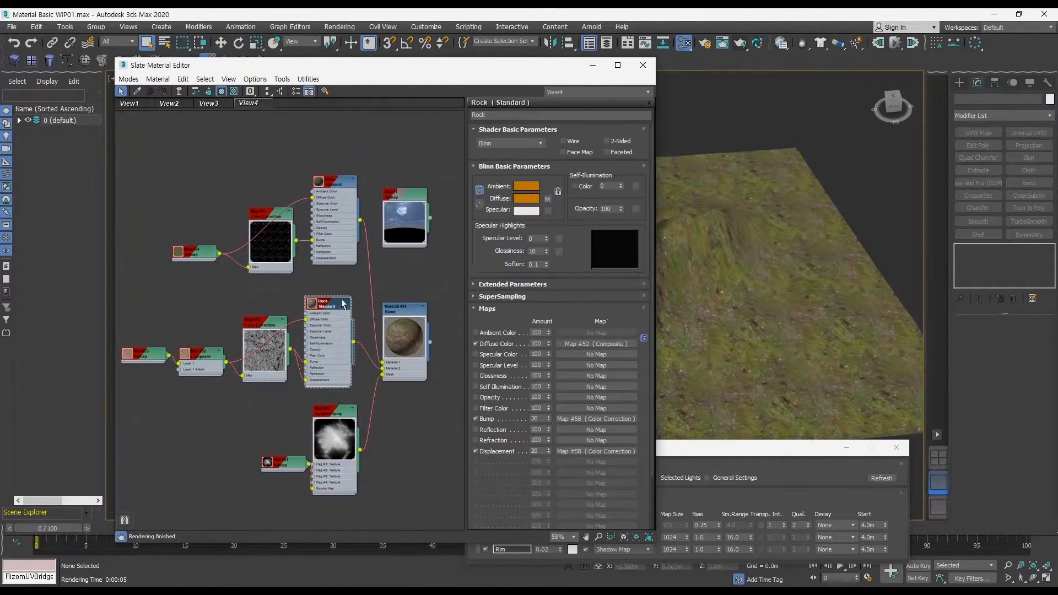
pyautogui.moveTo(348, 301); pyautogui.dragTo(319, 256, button='middle')
pyautogui.click(325, 259)
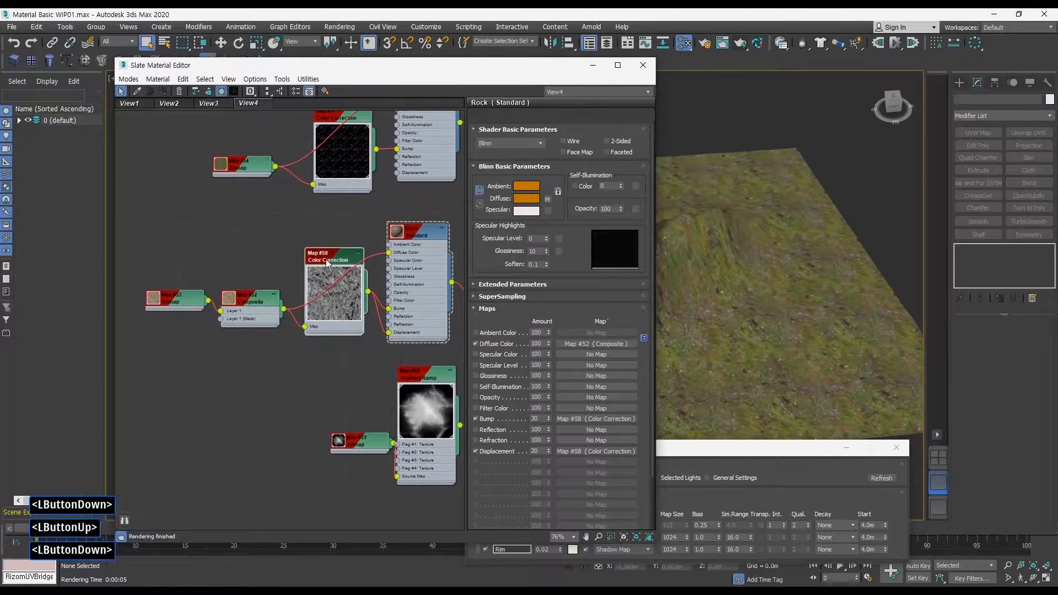
pyautogui.doubleClick(329, 284)
pyautogui.moveTo(275, 294)
pyautogui.mouseDown(button='middle')
pyautogui.moveTo(241, 315)
pyautogui.moveTo(290, 299)
pyautogui.mouseUp(button='middle')
pyautogui.doubleClick(242, 315)
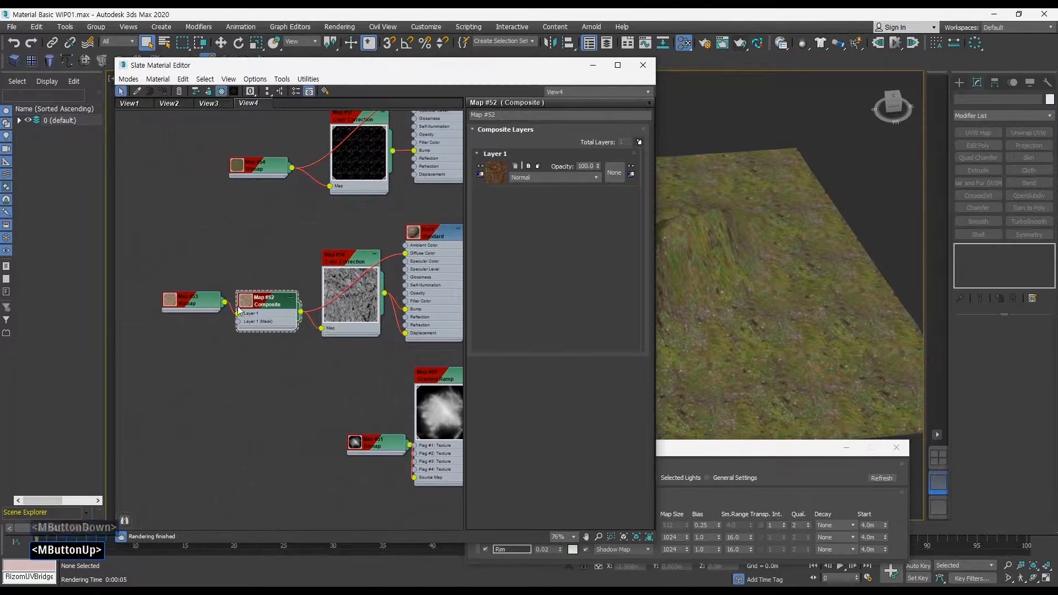
# Shrink the rock Color Correction node's preview and place the node below the Composite's diffuse connection
pyautogui.click(202, 324)
pyautogui.moveTo(202, 324); pyautogui.dragTo(197, 321)
pyautogui.moveTo(365, 270); pyautogui.dragTo(365, 345)
pyautogui.moveTo(355, 362); pyautogui.dragTo(326, 372, button='middle')
pyautogui.doubleClick(326, 372)
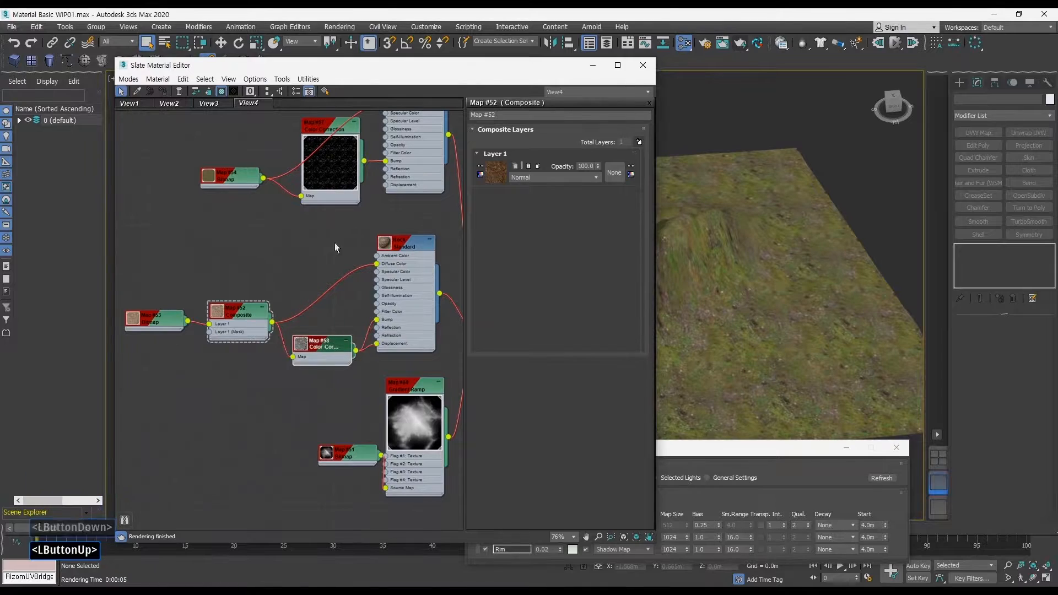
# Shrink the grass Color Correction node's preview and rearrange it and the grass bitmap clear of the diffuse connection
pyautogui.moveTo(335, 154); pyautogui.dragTo(317, 224, button='middle')
pyautogui.doubleClick(317, 223)
pyautogui.moveTo(323, 209); pyautogui.dragTo(322, 260)
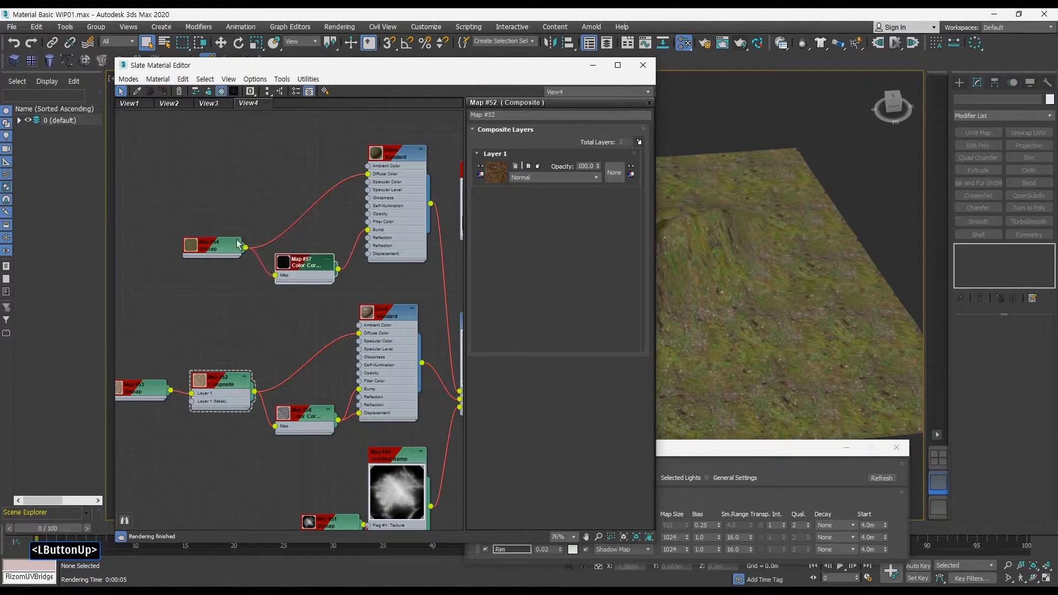
pyautogui.moveTo(220, 248); pyautogui.dragTo(221, 190)
pyautogui.moveTo(295, 264); pyautogui.dragTo(296, 247)
# Shrink the Gradient Ramp node's preview and move the node down, away from the Rock material
pyautogui.moveTo(424, 431); pyautogui.dragTo(381, 321, button='middle')
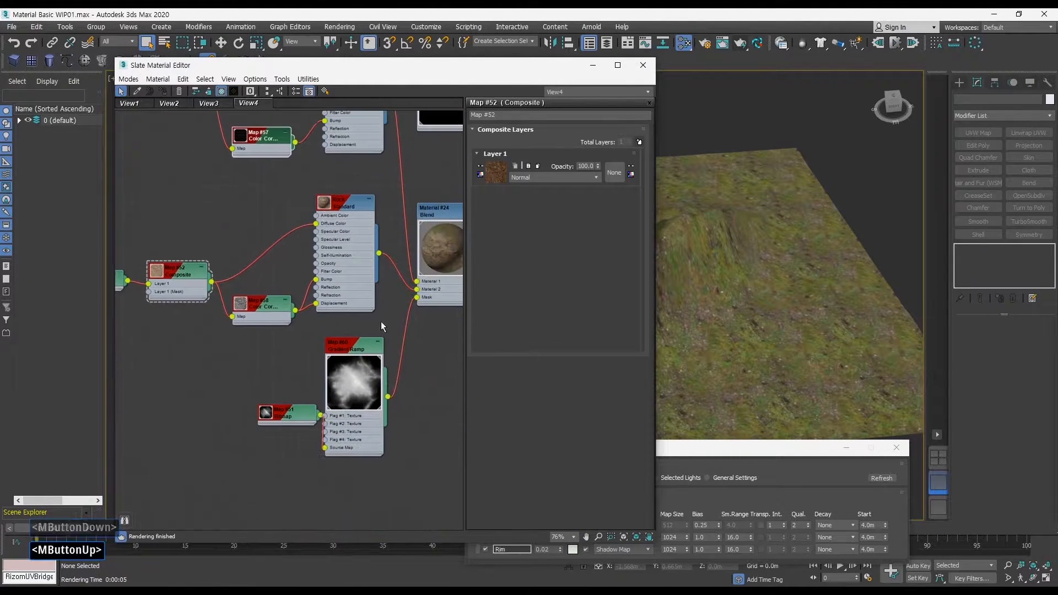
pyautogui.doubleClick(352, 372)
pyautogui.moveTo(356, 346); pyautogui.dragTo(372, 404)
pyautogui.moveTo(267, 312); pyautogui.dragTo(325, 334, button='middle')
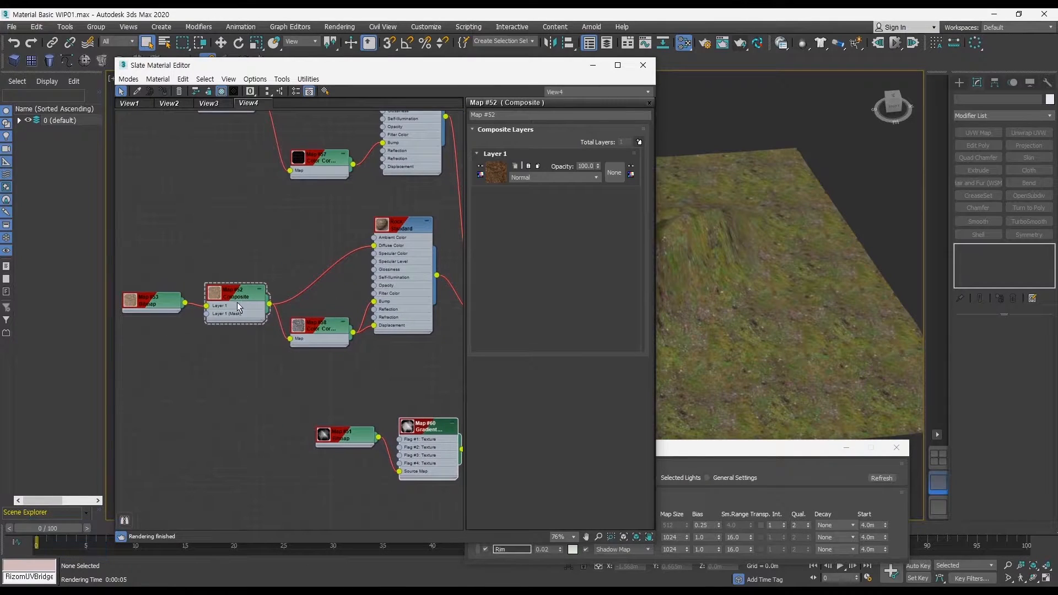
# Add a second layer to the rock Composite map, assign a Checker map to it and place the Checker node below the Composite
pyautogui.click(641, 143)
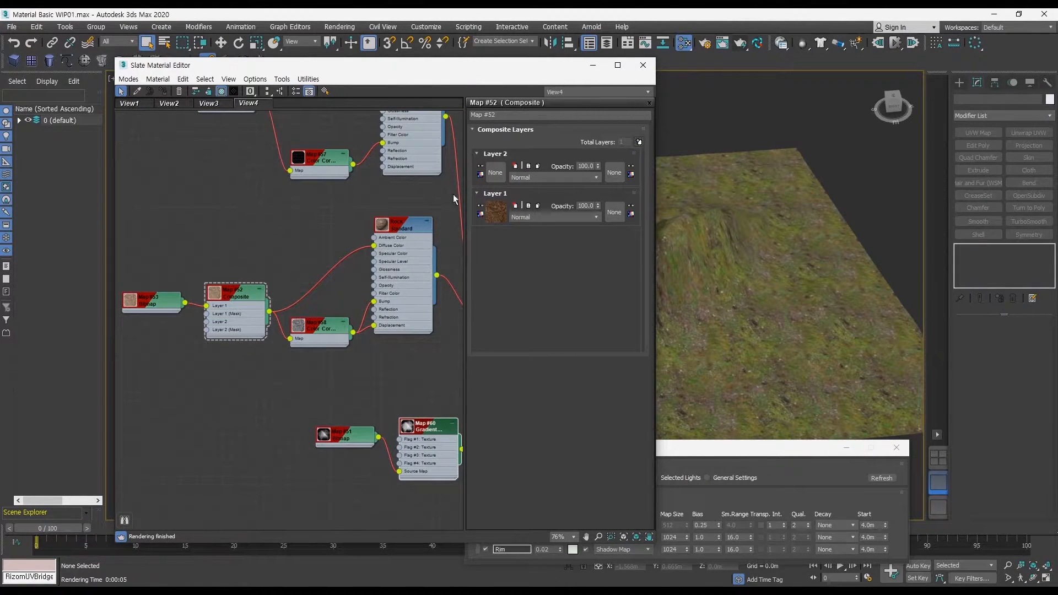
pyautogui.click(491, 175)
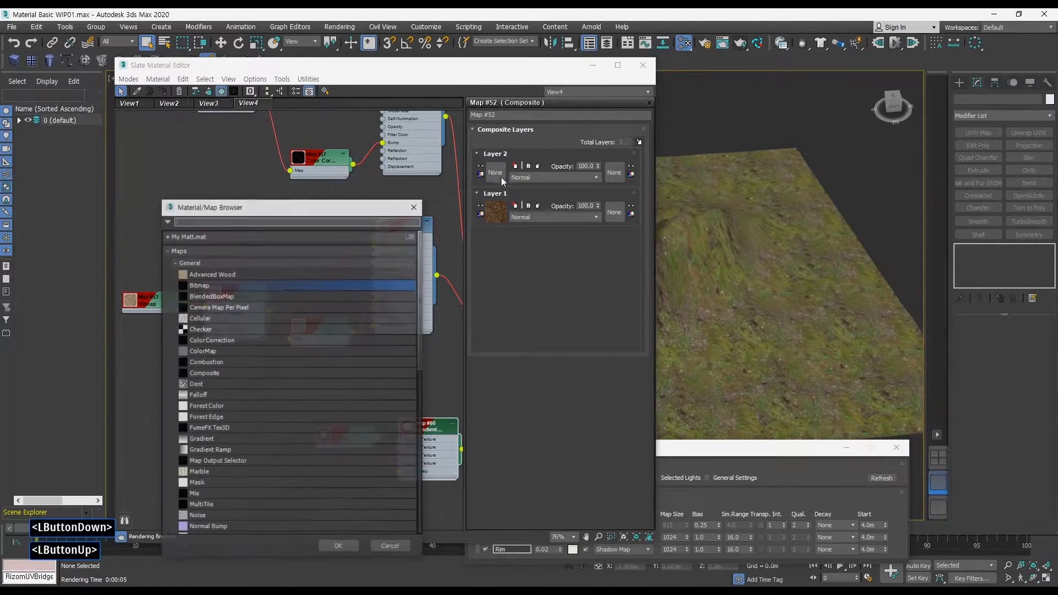
pyautogui.doubleClick(202, 328)
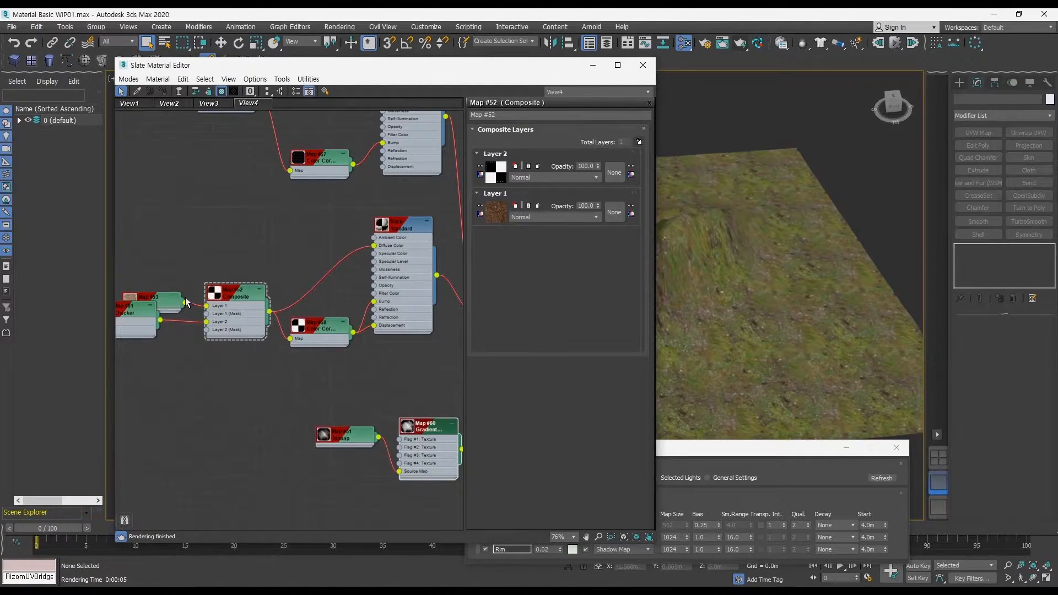
pyautogui.moveTo(137, 312); pyautogui.dragTo(214, 383)
# Set the Checker's Color 1 to a pale blue (213, 236, 247) and copy it to Color 2
pyautogui.doubleClick(214, 382)
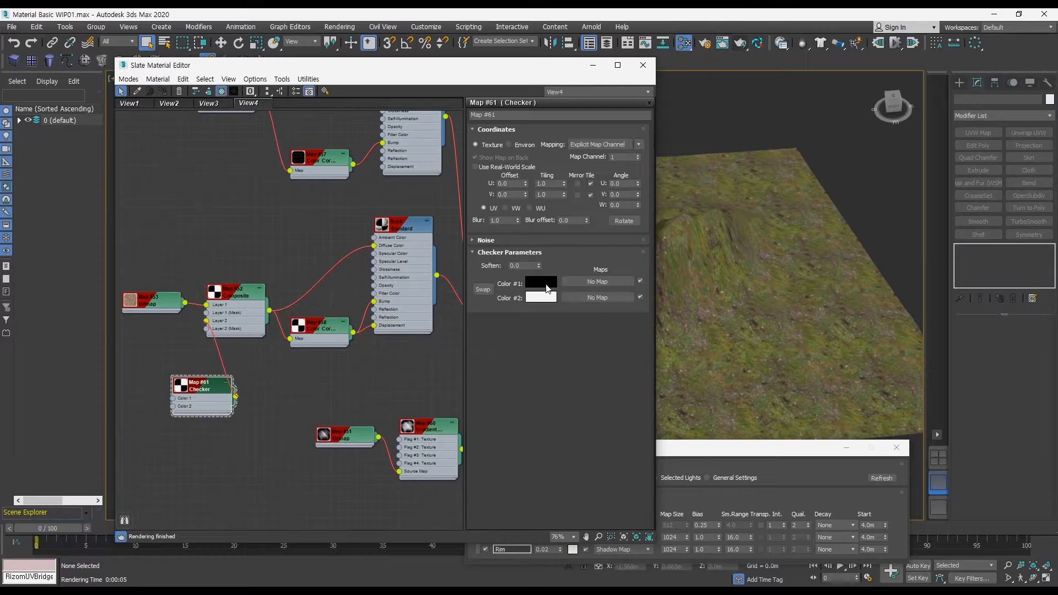
pyautogui.click(541, 283)
pyautogui.click(312, 161)
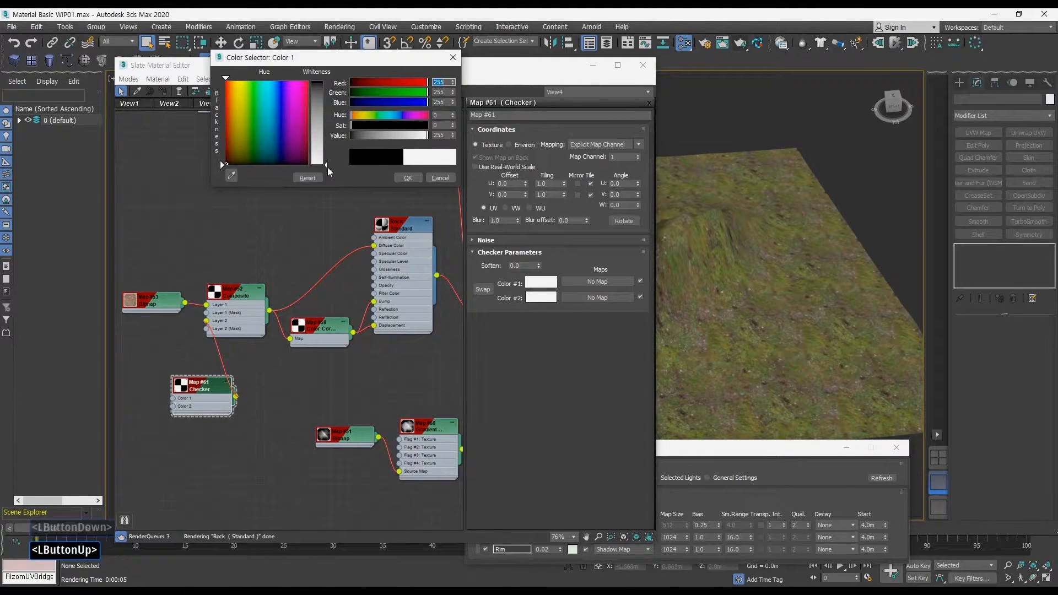
pyautogui.click(406, 176)
pyautogui.click(541, 283)
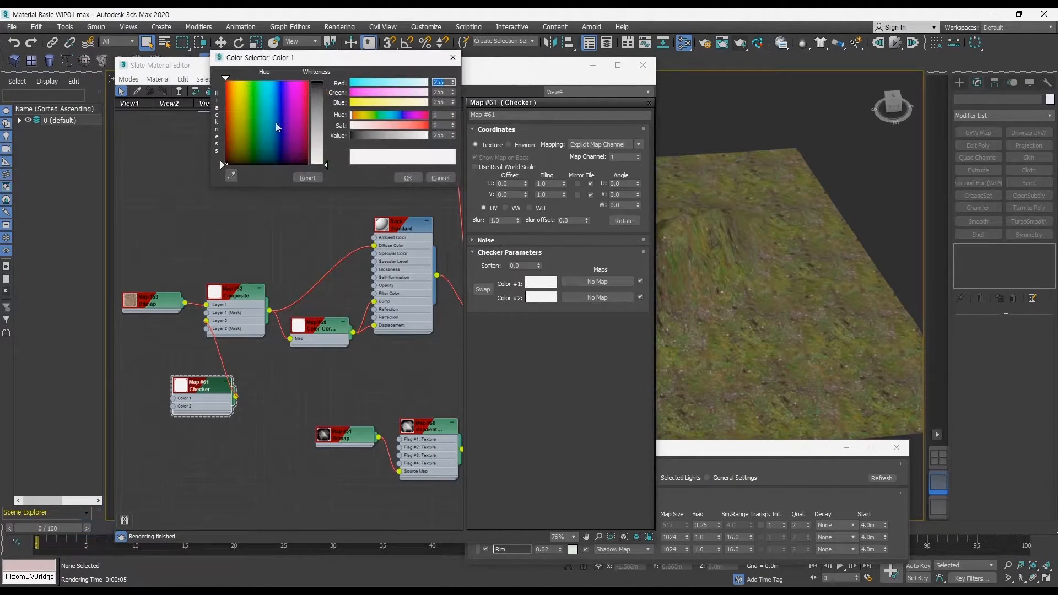
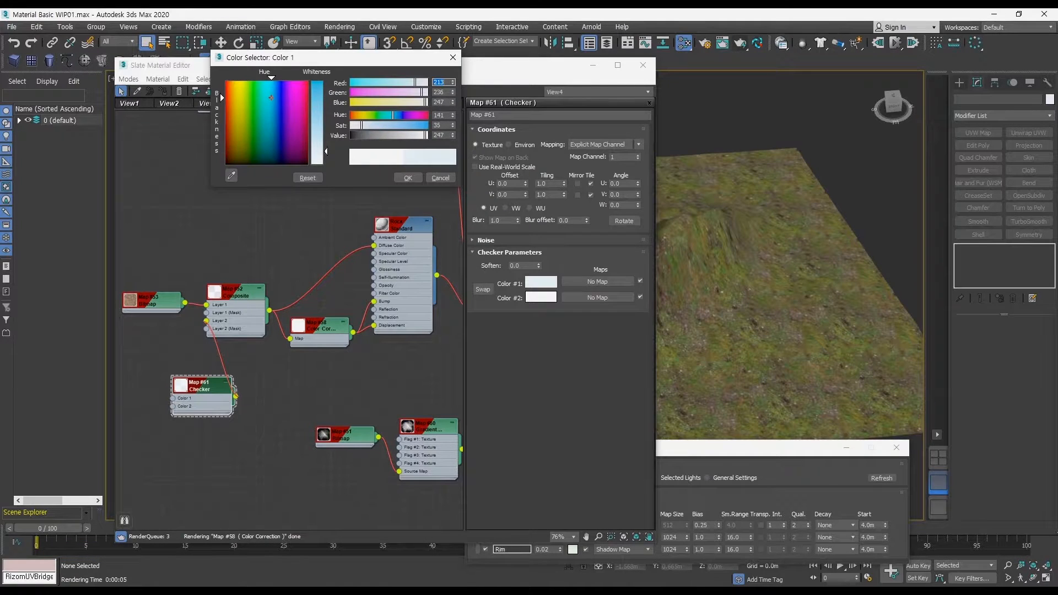
pyautogui.click(441, 178)
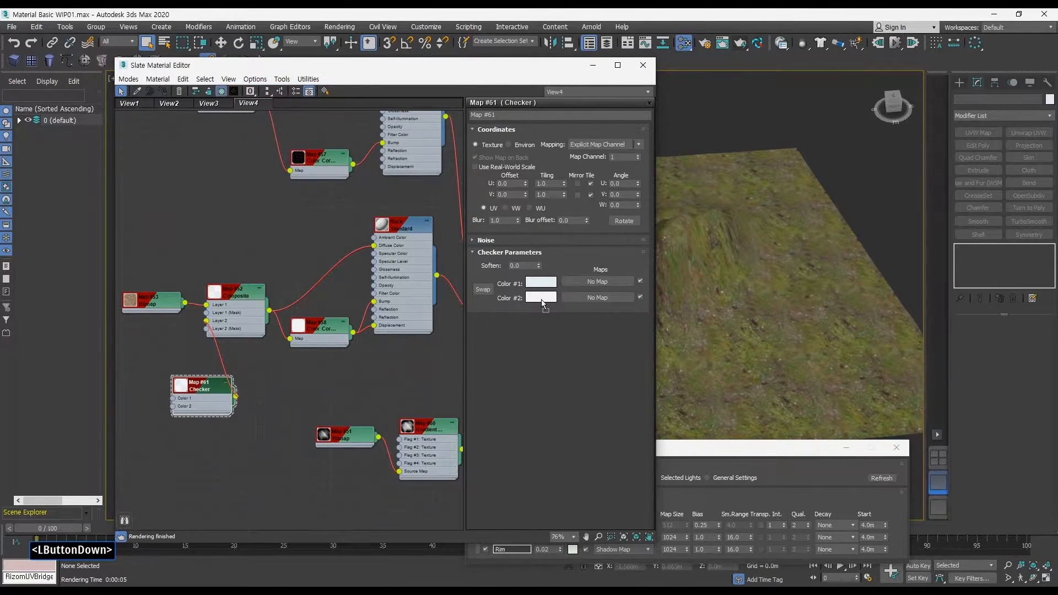
pyautogui.moveTo(540, 299); pyautogui.dragTo(541, 282)
pyautogui.click(379, 308)
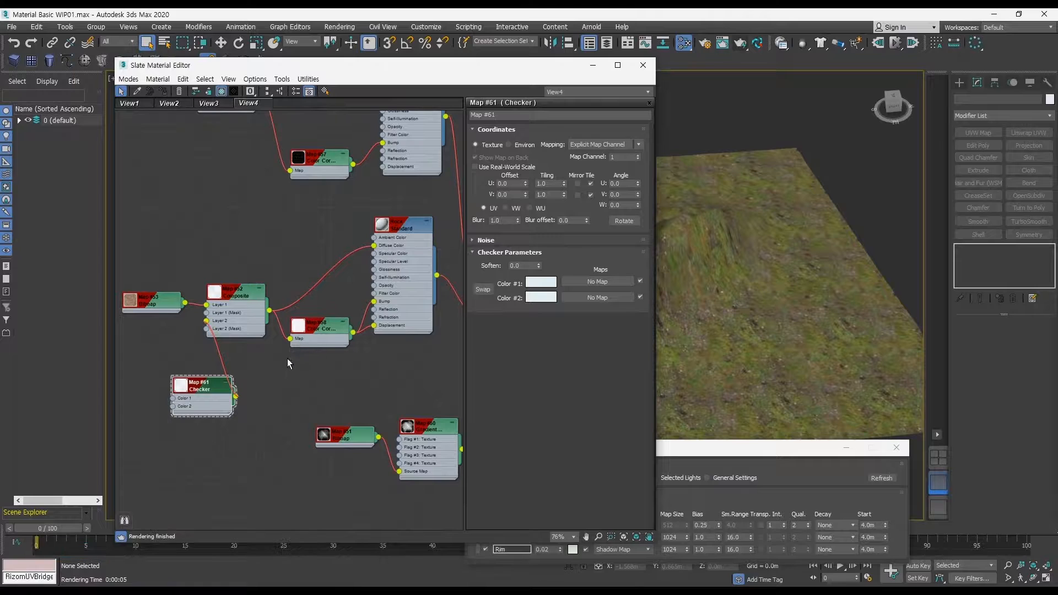
# Open the Composite map's layer settings and move the Checker node directly below the rock bitmap
pyautogui.doubleClick(250, 292)
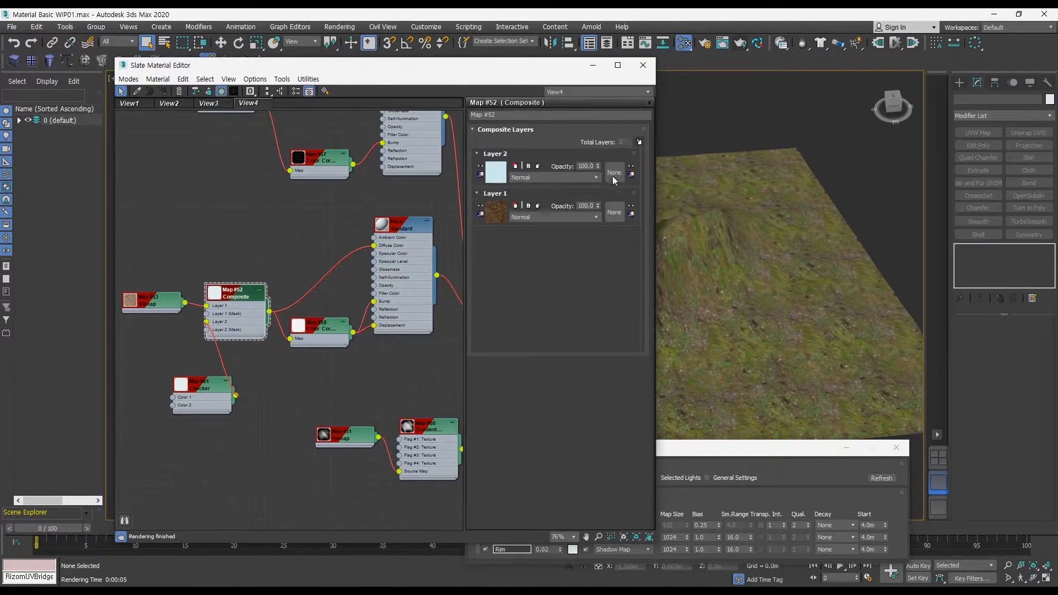
pyautogui.moveTo(410, 270); pyautogui.dragTo(286, 247, button='middle')
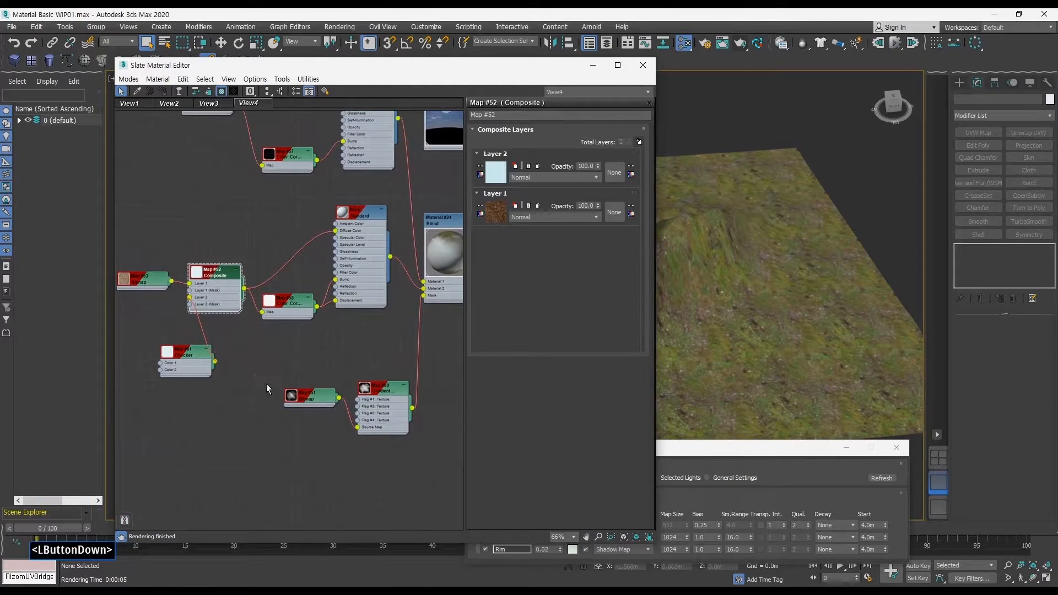
pyautogui.keyDown('ctrl'); pyautogui.keyDown('alt'); pyautogui.moveTo(326, 351); pyautogui.dragTo(331, 366, button='middle'); pyautogui.keyUp('alt'); pyautogui.keyUp('ctrl')
pyautogui.moveTo(331, 367); pyautogui.dragTo(342, 370, button='middle')
pyautogui.moveTo(239, 362); pyautogui.dragTo(203, 331)
# Duplicate the Gradient Ramp together with its height bitmap and place the copies below the Checker node
pyautogui.moveTo(405, 392)
pyautogui.keyDown('shift'); pyautogui.mouseDown()
pyautogui.moveTo(280, 404)
pyautogui.moveTo(308, 409)
pyautogui.mouseUp(); pyautogui.keyUp('shift')
pyautogui.hotkey('ctrl', 'z')
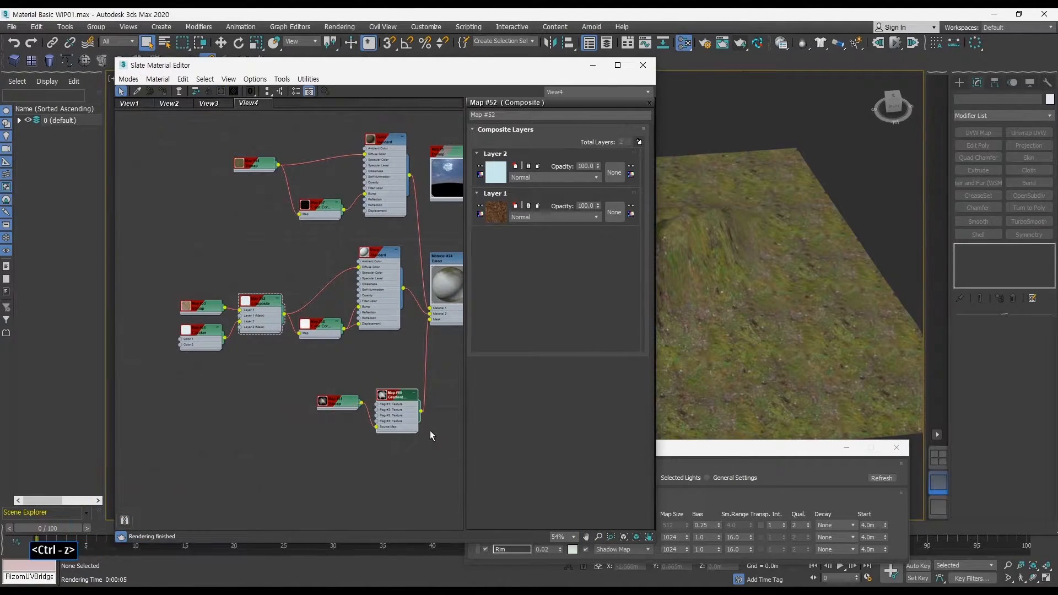
pyautogui.click(292, 378)
pyautogui.moveTo(401, 416)
pyautogui.keyDown('shift'); pyautogui.mouseDown()
pyautogui.moveTo(344, 420)
pyautogui.moveTo(251, 400)
pyautogui.mouseUp(); pyautogui.keyUp('shift')
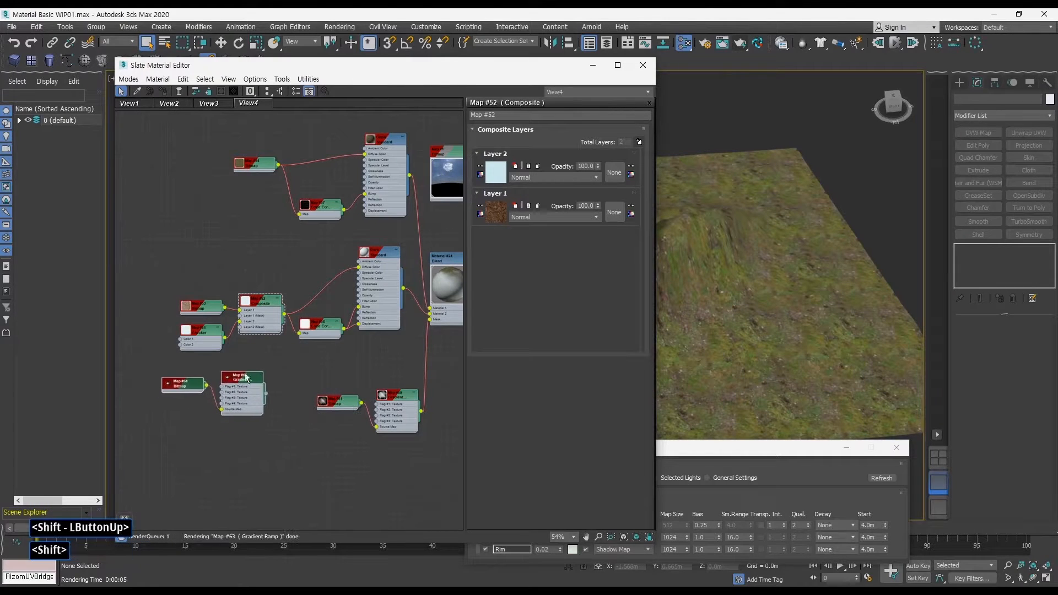
# Connect the copied Gradient Ramp as an instance to the mask of the Composite's Layer 2
pyautogui.keyDown('ctrl'); pyautogui.keyDown('alt'); pyautogui.moveTo(292, 322); pyautogui.dragTo(292, 381, button='middle'); pyautogui.keyUp('alt'); pyautogui.keyUp('ctrl')
pyautogui.click(292, 382)
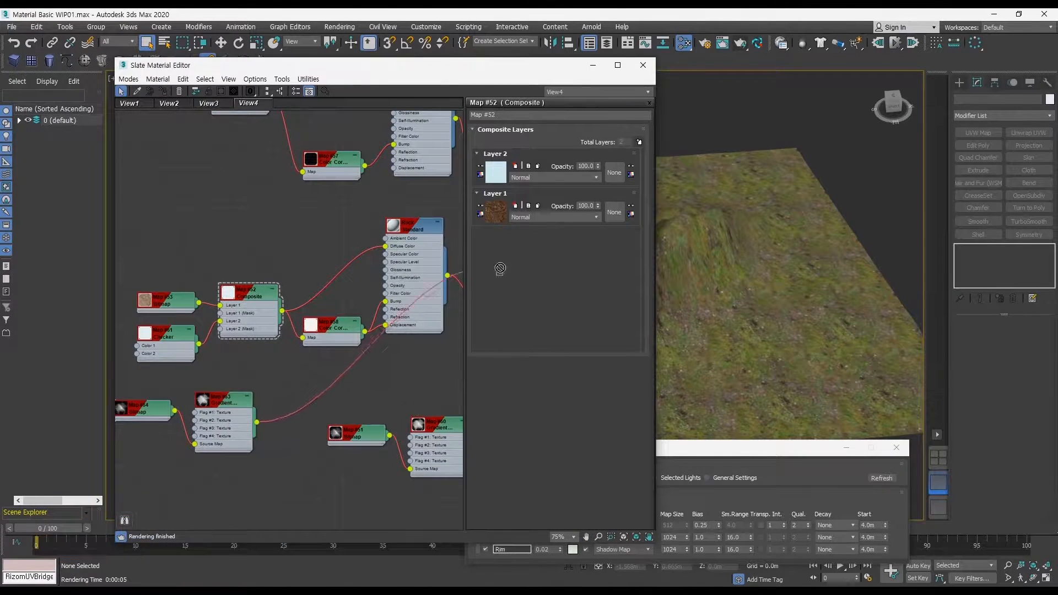
pyautogui.moveTo(610, 174); pyautogui.dragTo(611, 174)
pyautogui.click(365, 336)
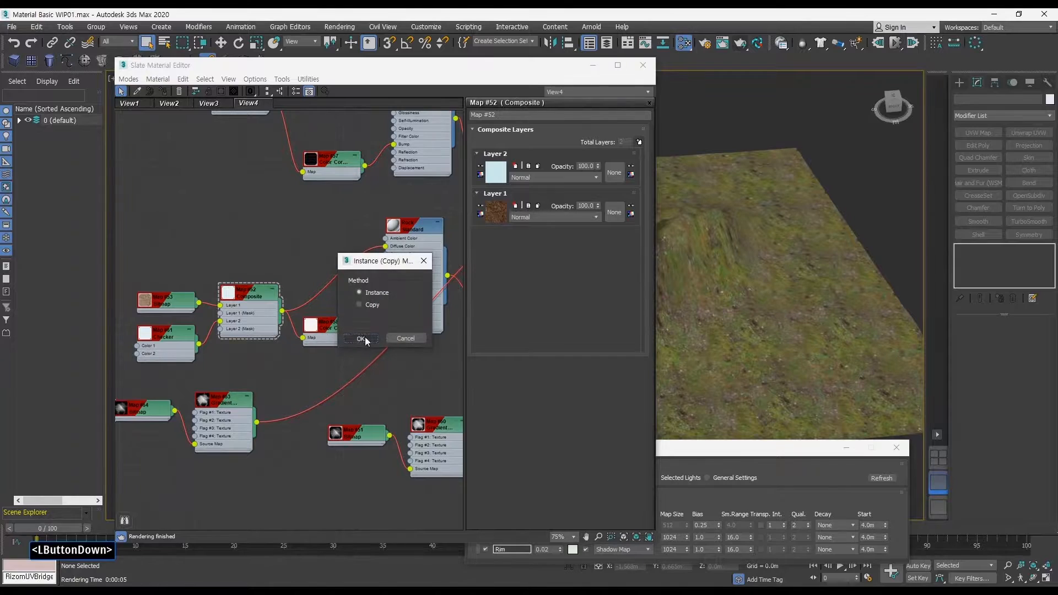
# Render the camera view to check the masked pale layer on the mountain and close the render window
pyautogui.click(847, 180)
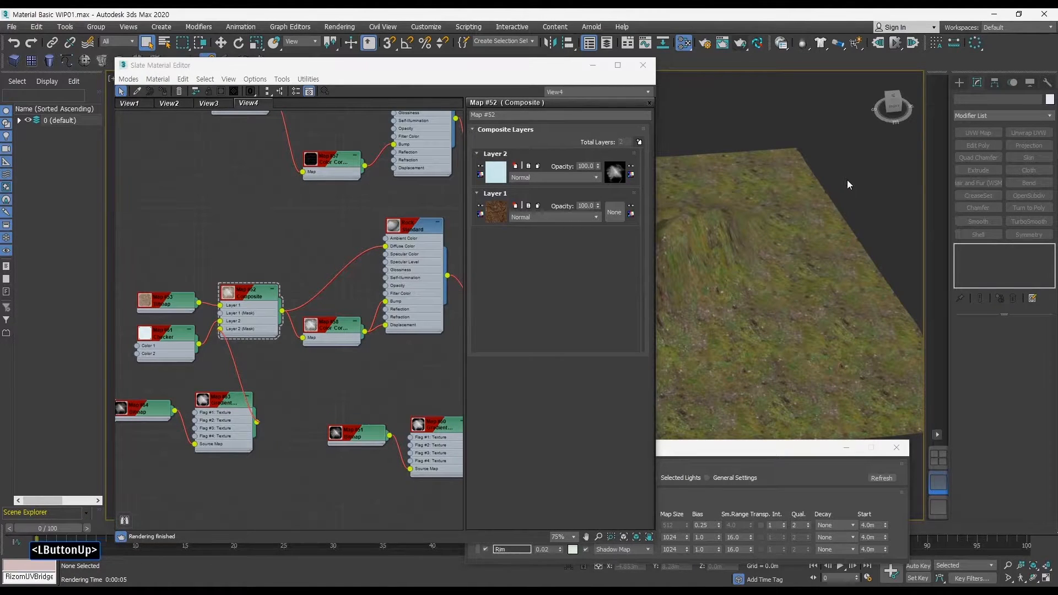
pyautogui.hotkey('shift', 'q')
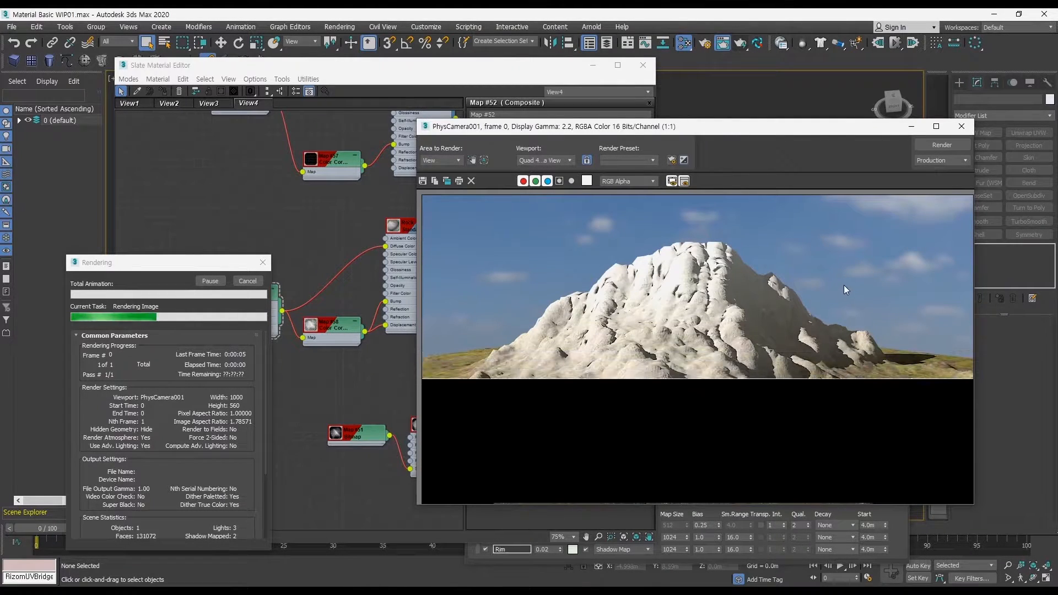
pyautogui.click(961, 128)
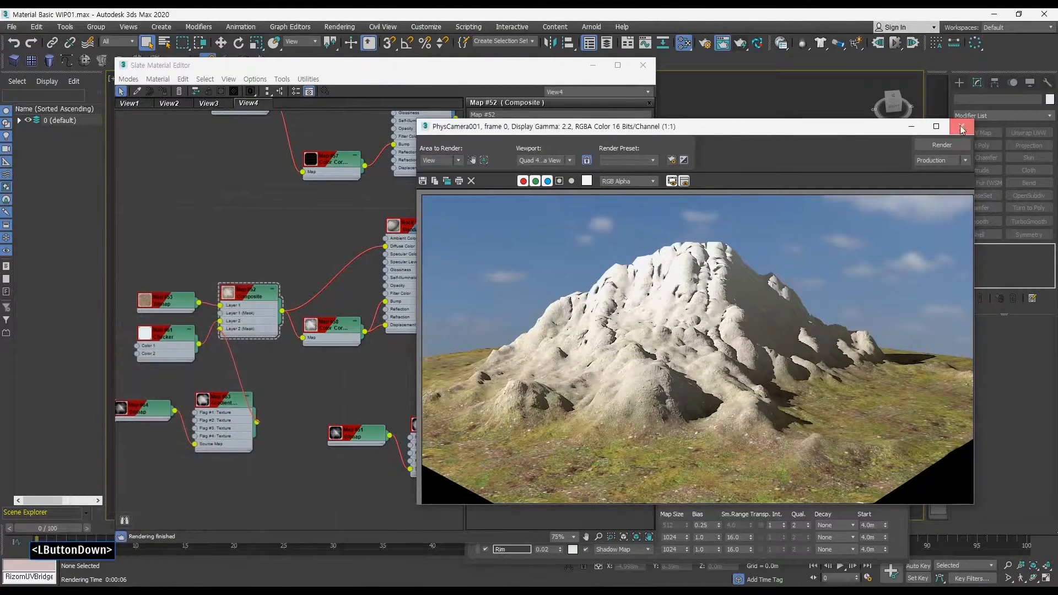
# Lower the render iterations of the terrain plane's TurboSmooth and render the camera view again
pyautogui.click(874, 201)
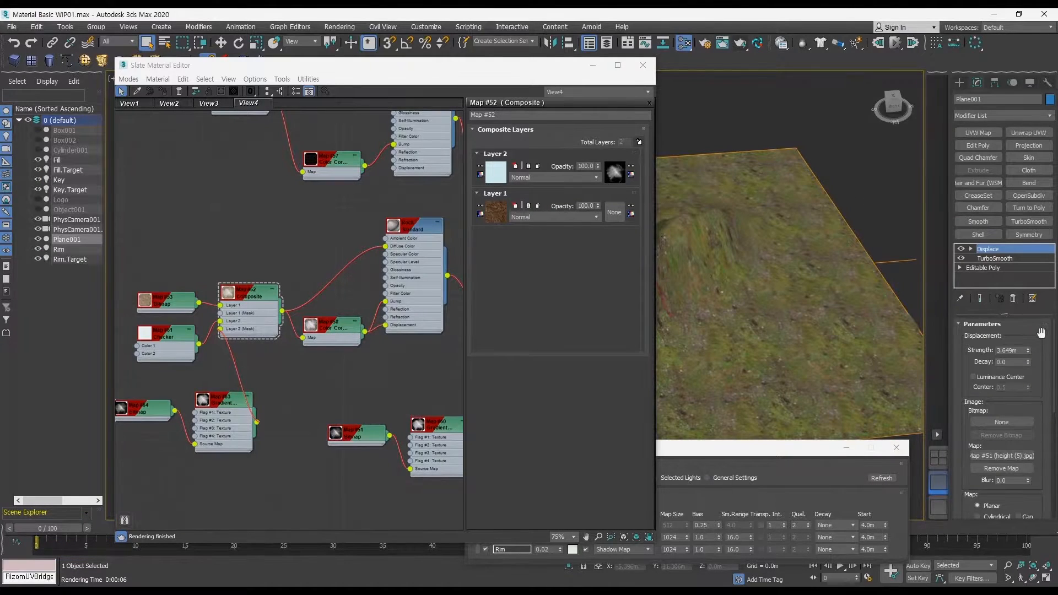
pyautogui.click(994, 257)
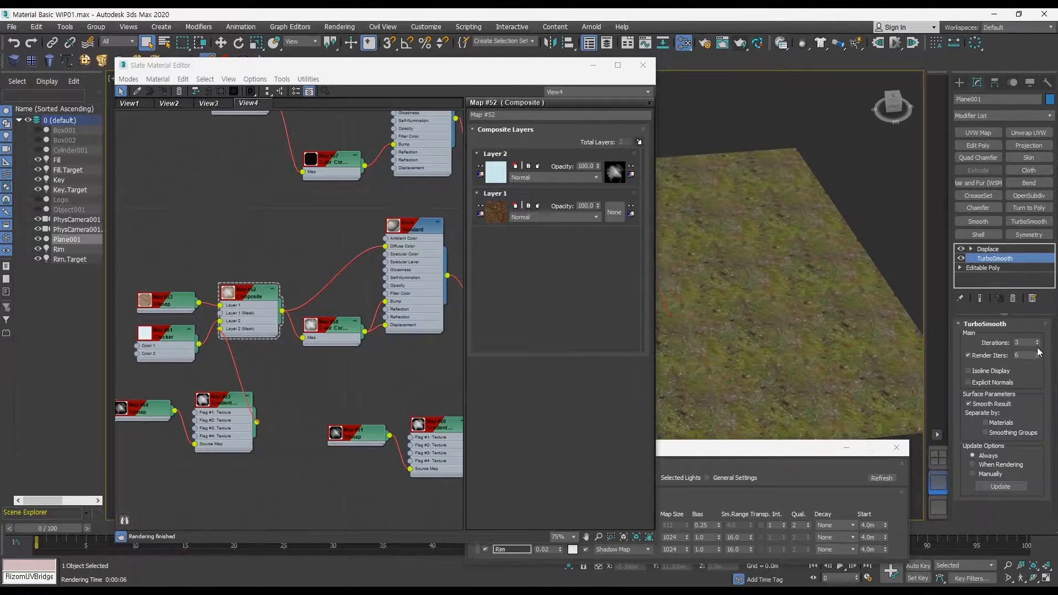
pyautogui.click(868, 239)
pyautogui.hotkey('shift', 'q')
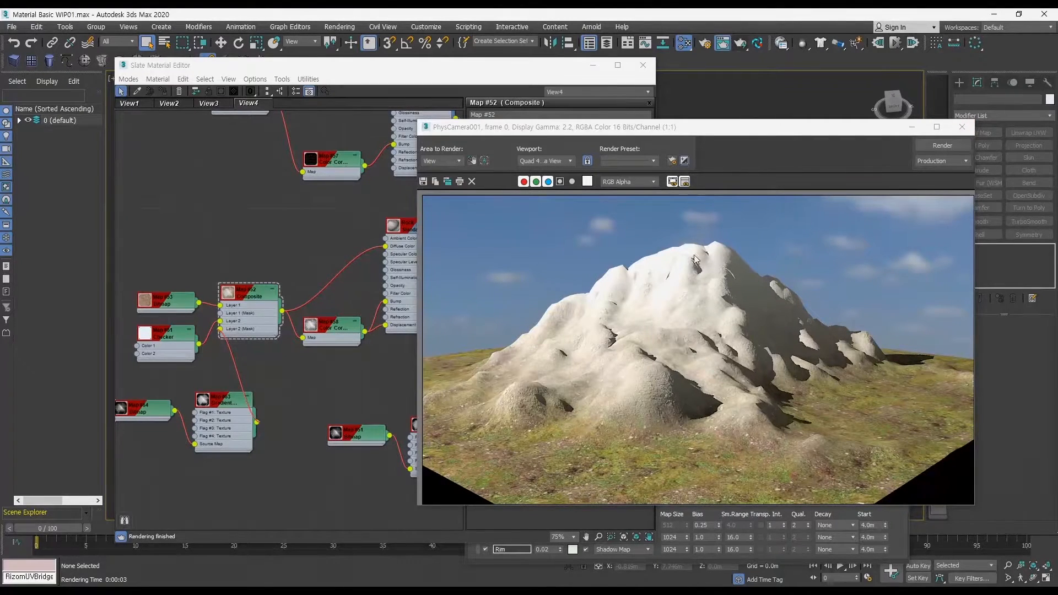
pyautogui.click(962, 127)
# Open the copied Gradient Ramp's parameters and move its height bitmap node lower, in line with the Source Map input
pyautogui.moveTo(236, 392); pyautogui.dragTo(329, 283, button='middle')
pyautogui.doubleClick(321, 366)
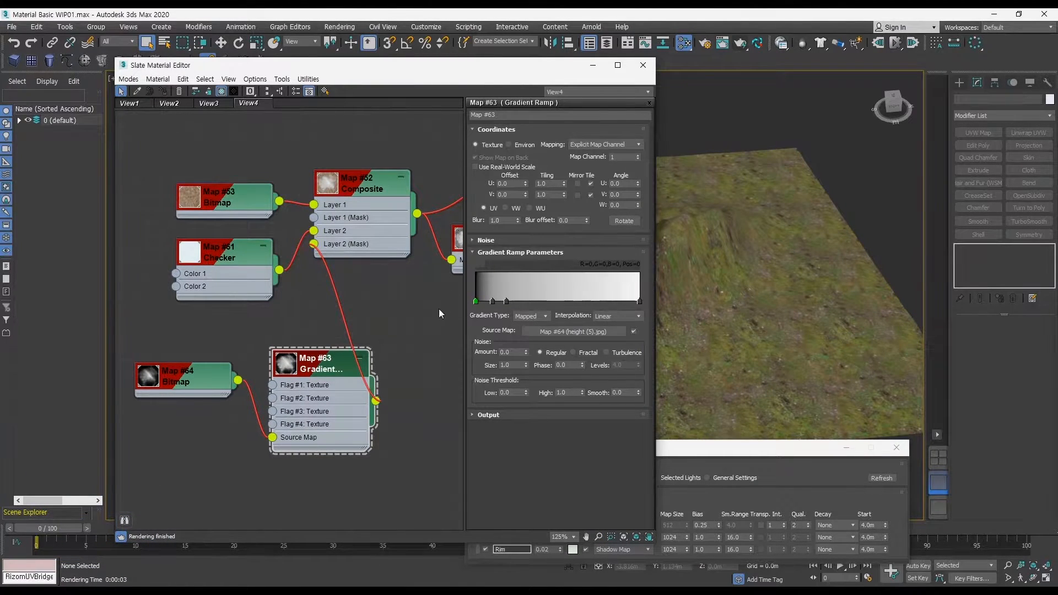
pyautogui.moveTo(257, 370); pyautogui.dragTo(269, 320, button='middle')
pyautogui.moveTo(216, 334); pyautogui.dragTo(228, 376)
pyautogui.keyDown('ctrl'); pyautogui.keyDown('alt'); pyautogui.moveTo(280, 343); pyautogui.dragTo(283, 323, button='middle'); pyautogui.keyUp('alt'); pyautogui.keyUp('ctrl')
pyautogui.moveTo(214, 377); pyautogui.dragTo(198, 378)
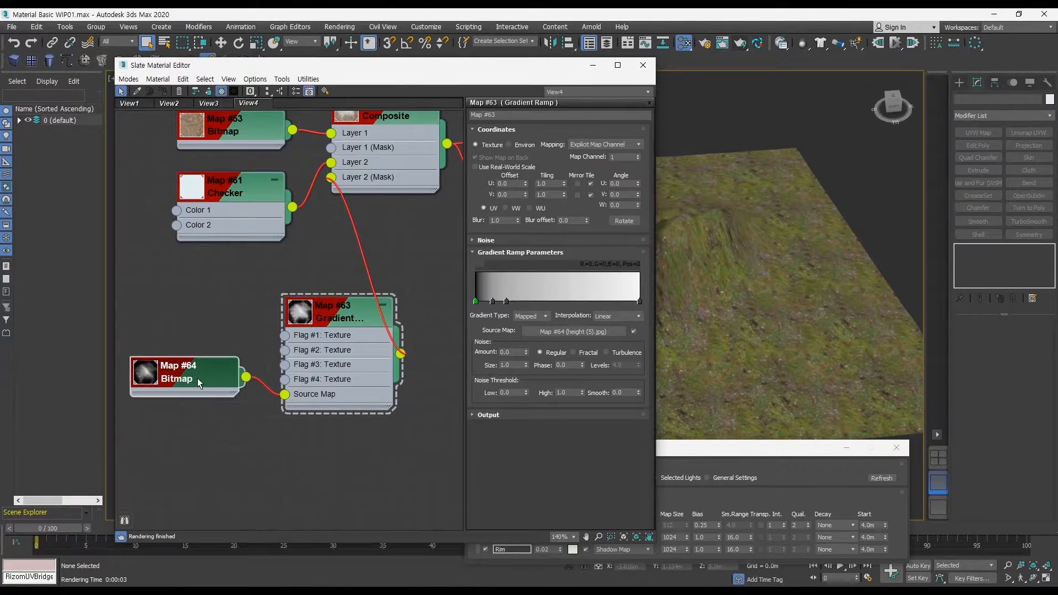
# Enable the output color map of the copied height bitmap and switch it to RGB
pyautogui.doubleClick(197, 378)
pyautogui.click(488, 431)
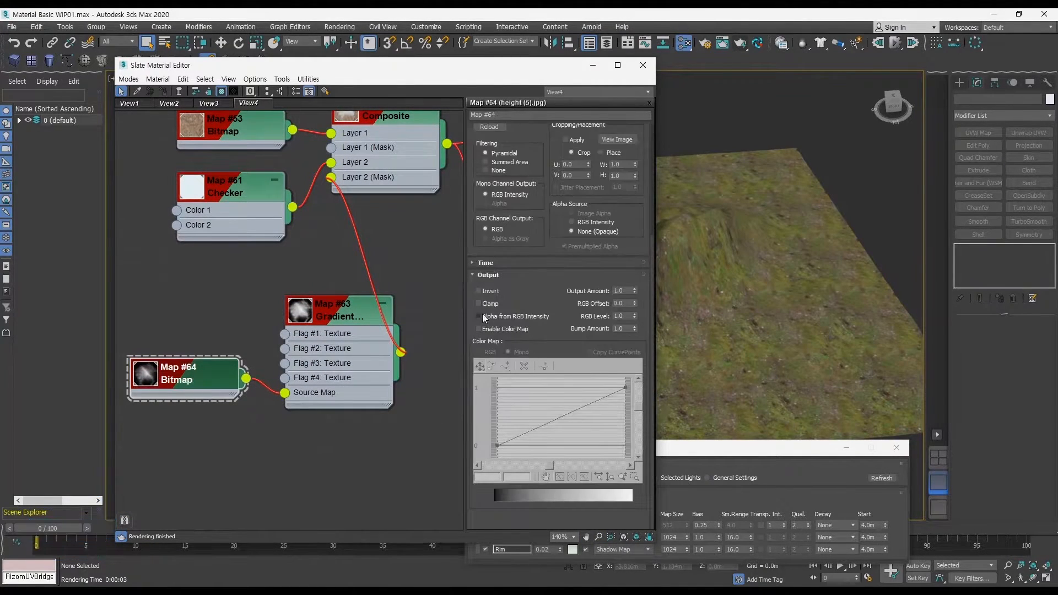
pyautogui.click(478, 329)
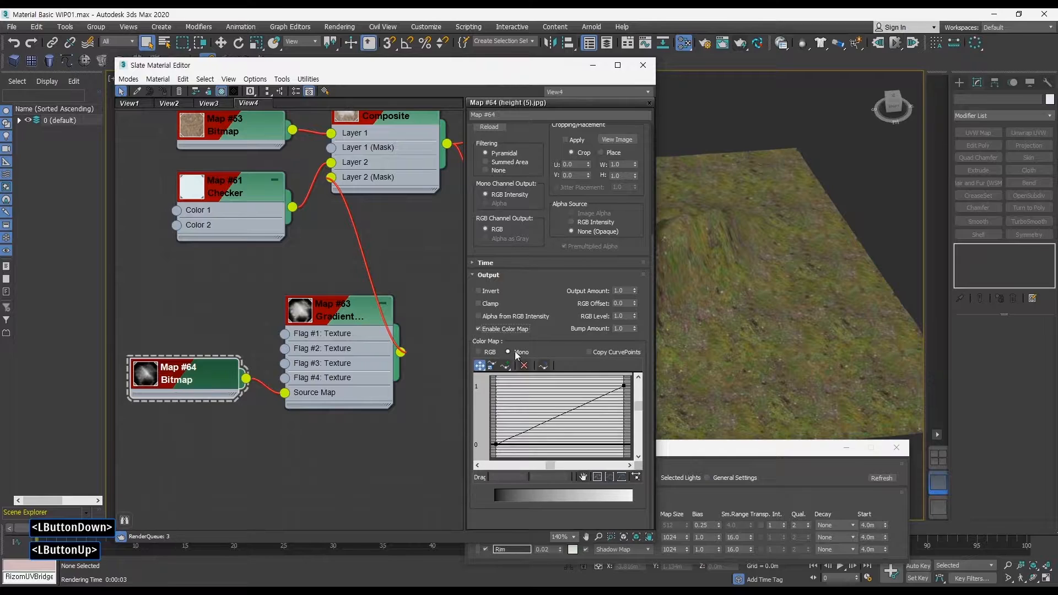
pyautogui.click(478, 352)
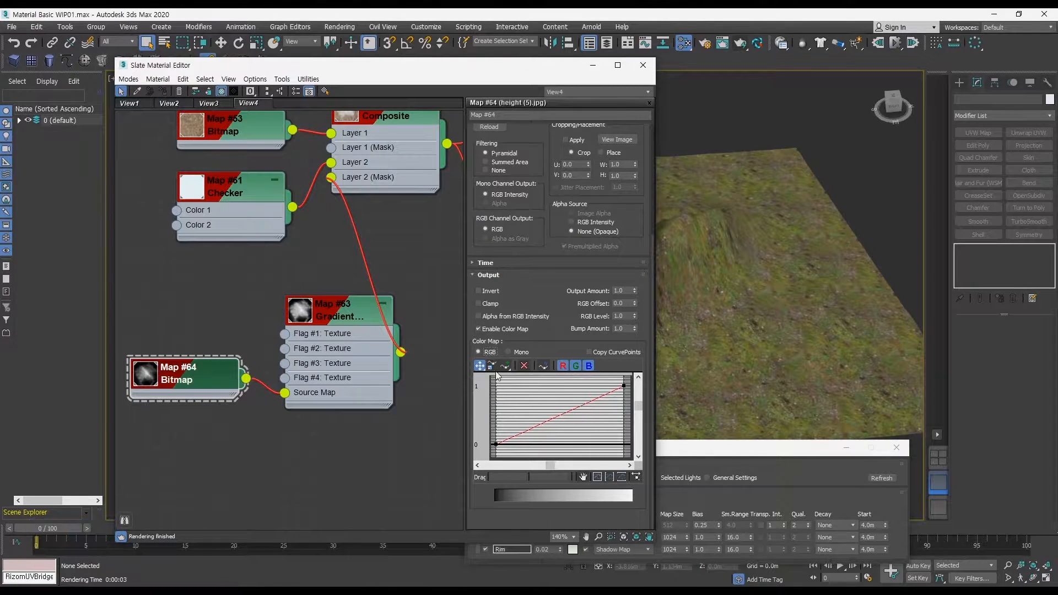
# Add a point to the height bitmap's output curve, make it Bezier and lower it to about 0.662, 0.18
pyautogui.click(480, 365)
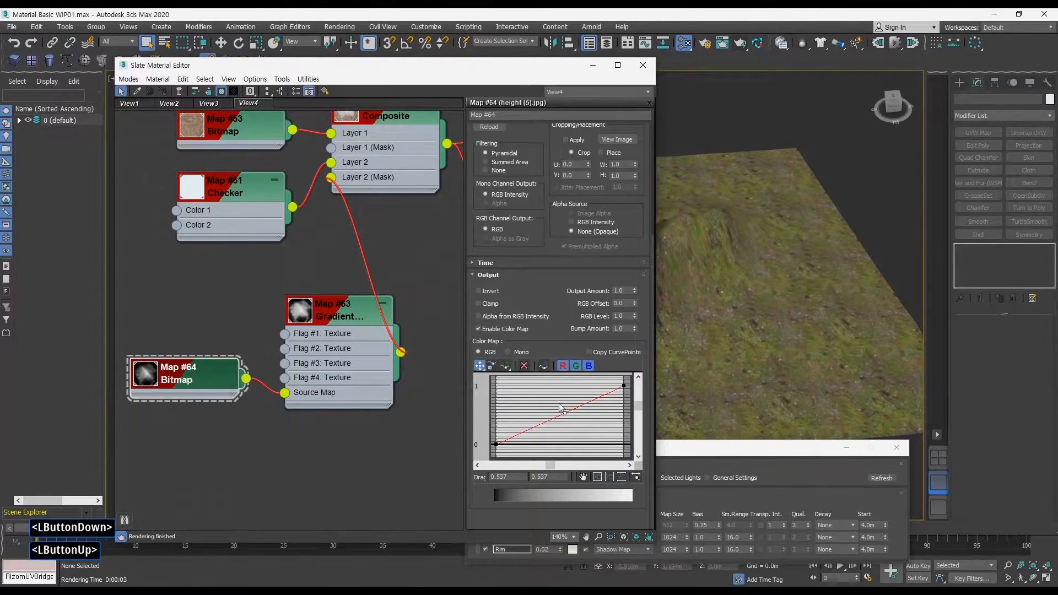
pyautogui.rightClick(565, 413)
pyautogui.click(616, 433)
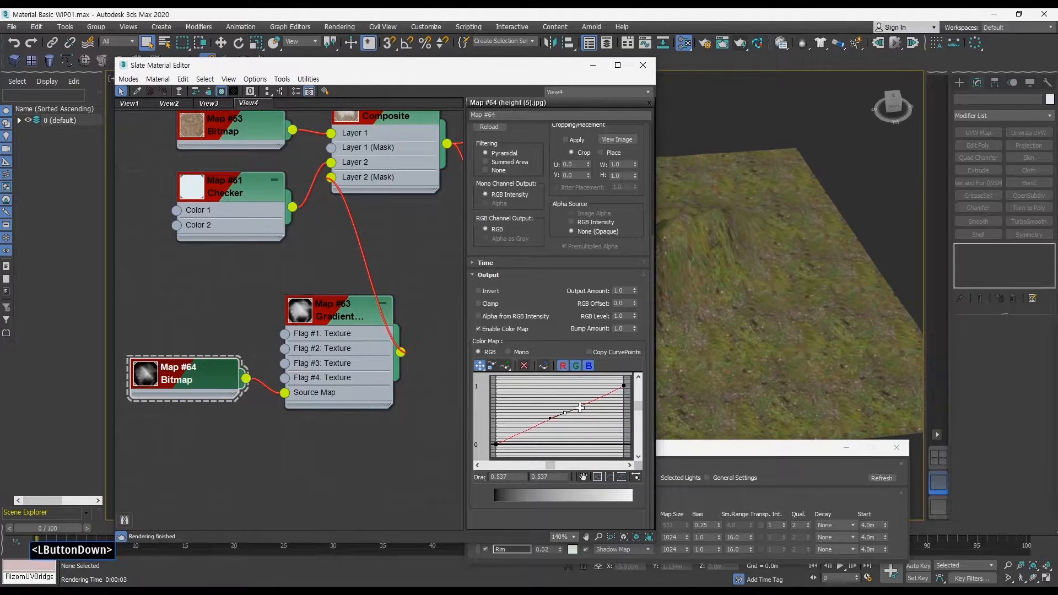
pyautogui.moveTo(568, 415); pyautogui.dragTo(580, 434)
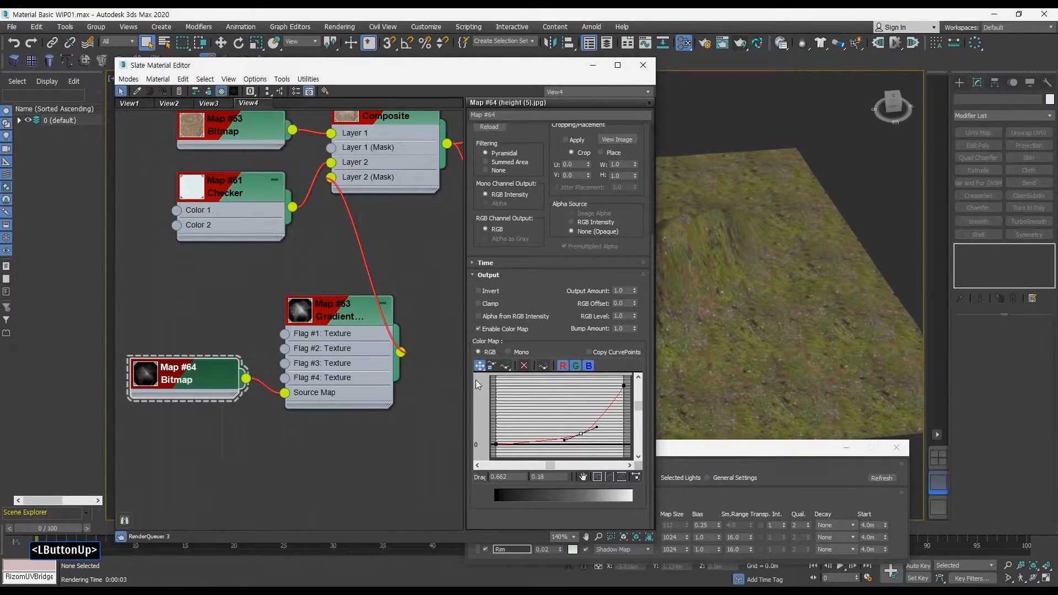
# Enlarge the copied Gradient Ramp node's preview and move the ramp's second flag to position 6
pyautogui.doubleClick(332, 314)
pyautogui.doubleClick(300, 310)
pyautogui.moveTo(428, 325); pyautogui.dragTo(414, 295, button='middle')
pyautogui.click(491, 302)
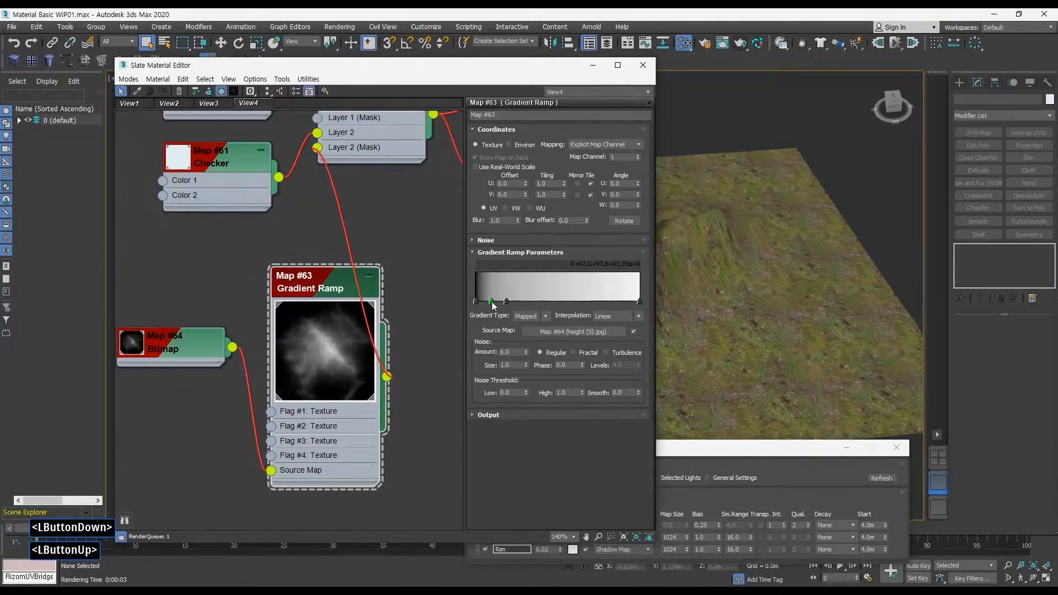
pyautogui.moveTo(492, 303); pyautogui.dragTo(489, 302)
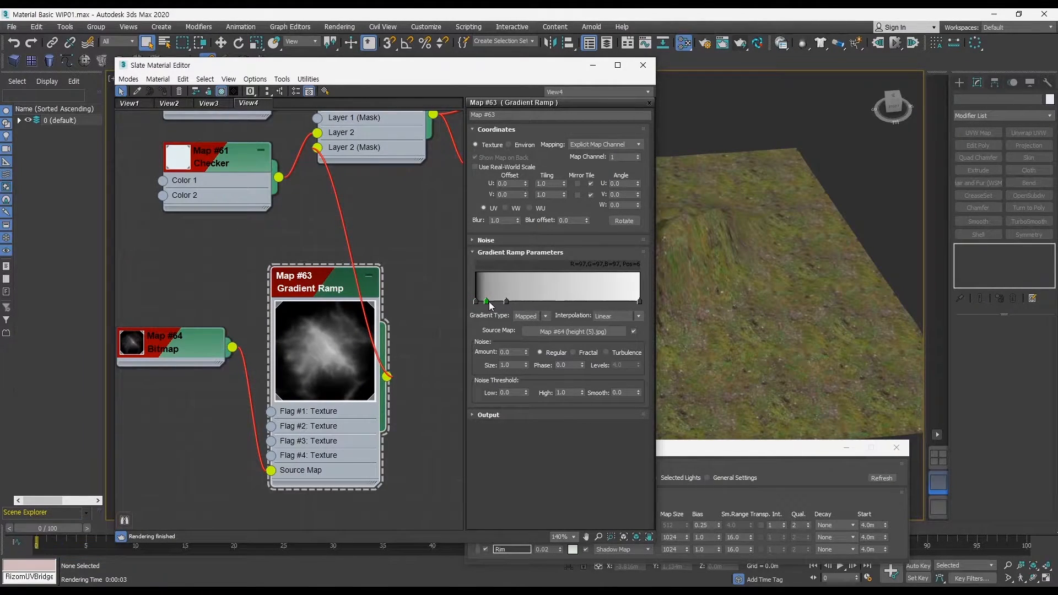
# Set both inner flags of the copied Gradient Ramp to pure white (255)
pyautogui.doubleClick(488, 303)
pyautogui.moveTo(322, 110); pyautogui.dragTo(321, 81)
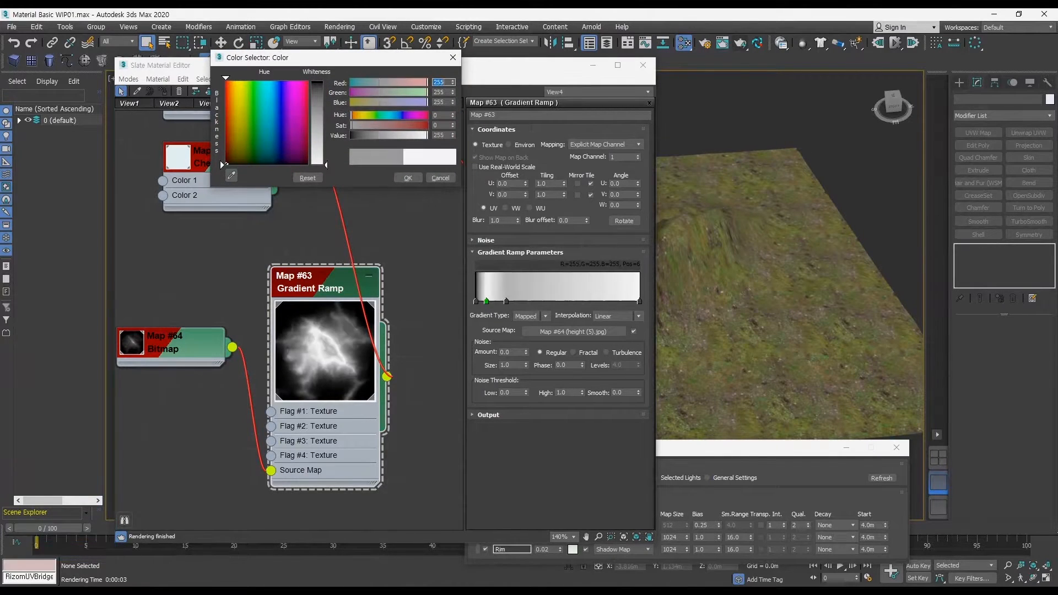
pyautogui.click(408, 178)
pyautogui.doubleClick(505, 302)
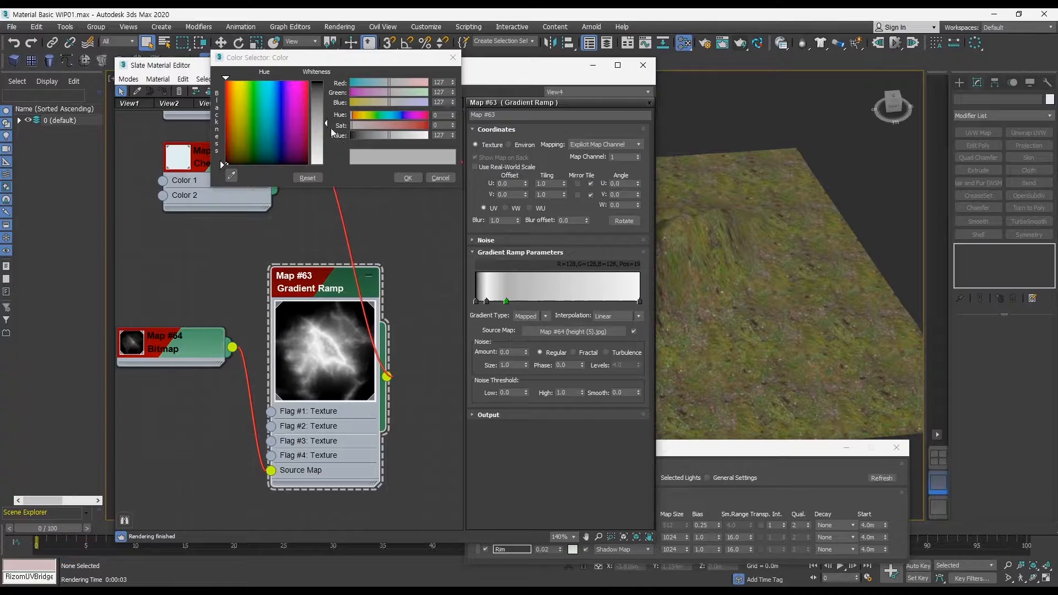
pyautogui.moveTo(327, 124); pyautogui.dragTo(325, 81)
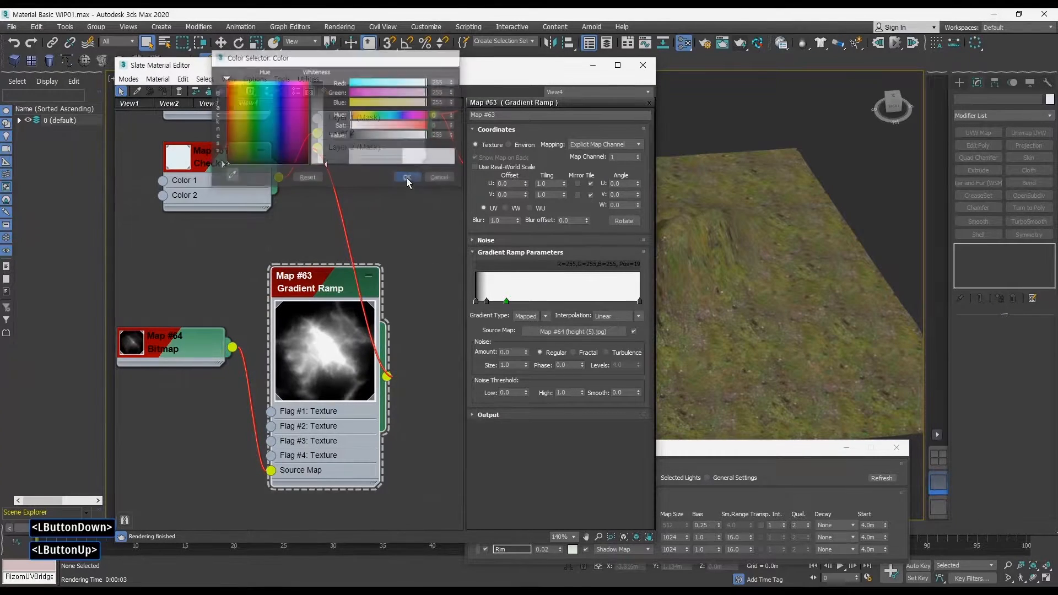
pyautogui.click(407, 177)
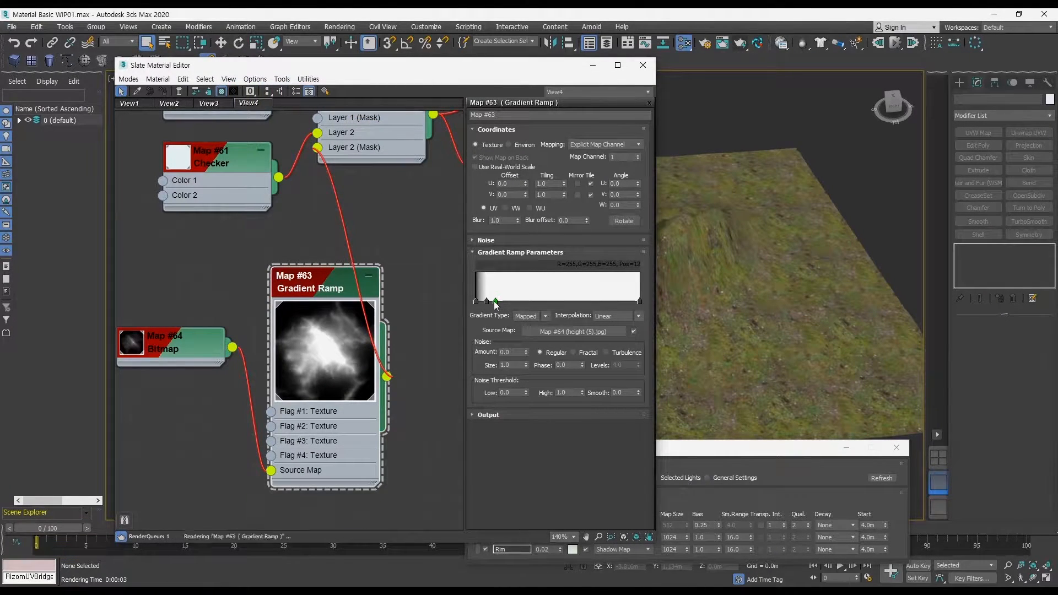
# Shift the ramp's inner flags toward the black end, delete the one at position 7 and move the remaining one to about position 33
pyautogui.moveTo(505, 302); pyautogui.dragTo(484, 303)
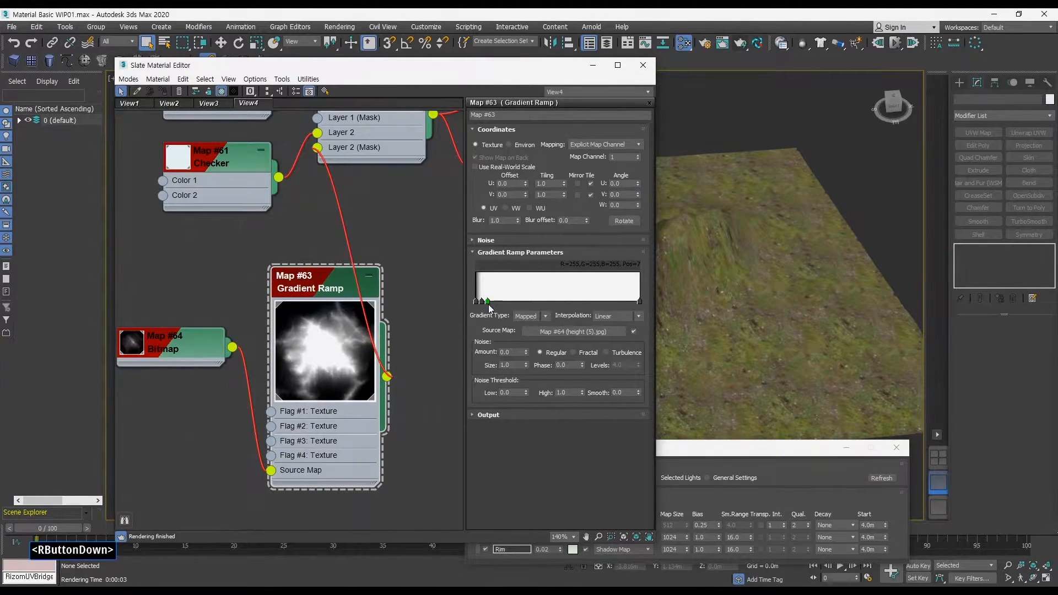
pyautogui.rightClick(489, 305)
pyautogui.click(522, 357)
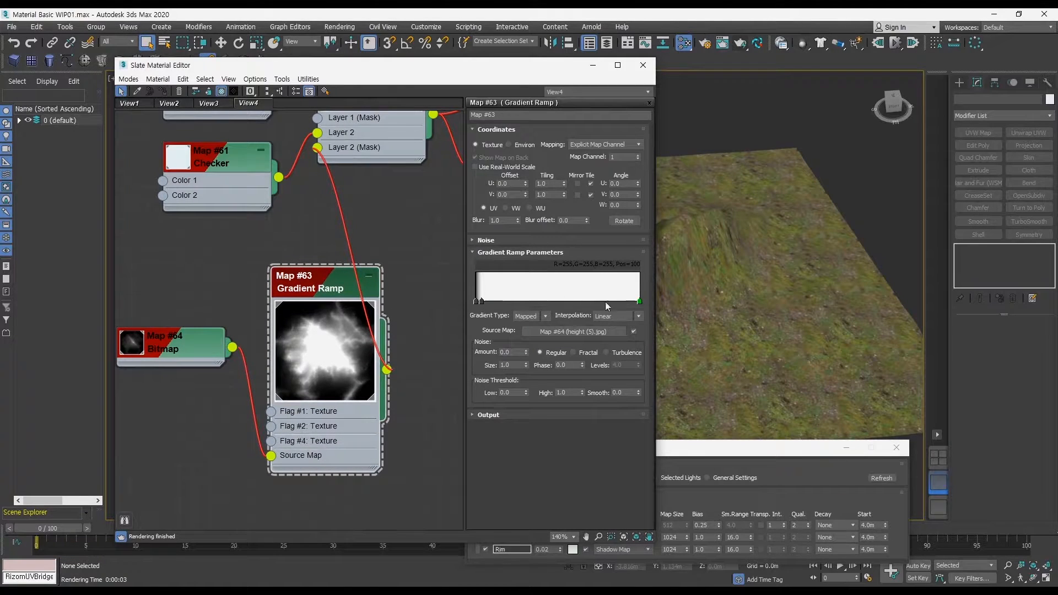
pyautogui.moveTo(480, 302); pyautogui.dragTo(530, 300)
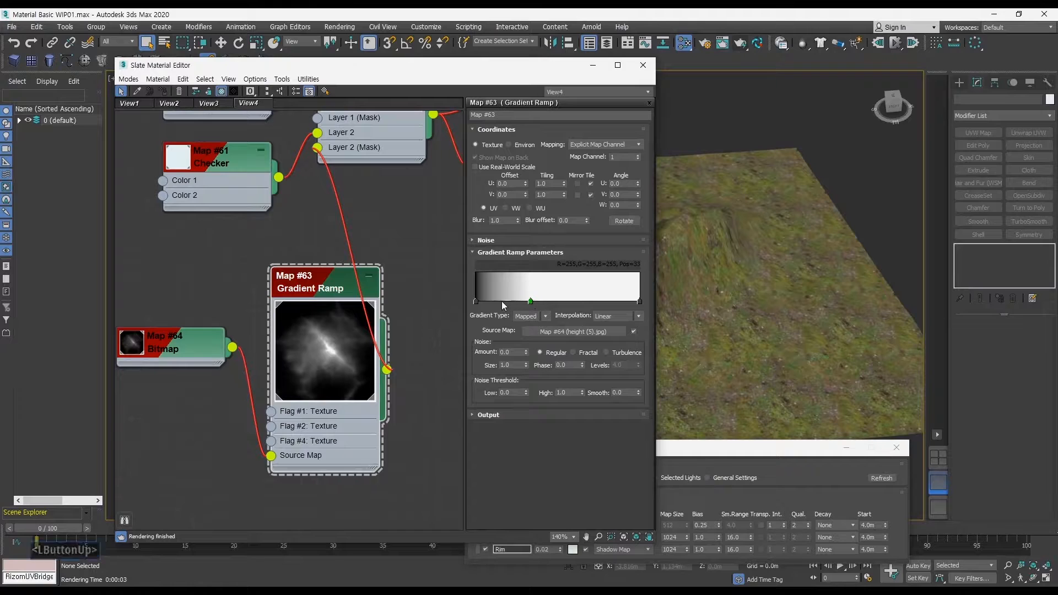
# Add a flag at position 23 in the Gradient Ramp and set its color to black
pyautogui.click(514, 301)
pyautogui.doubleClick(513, 301)
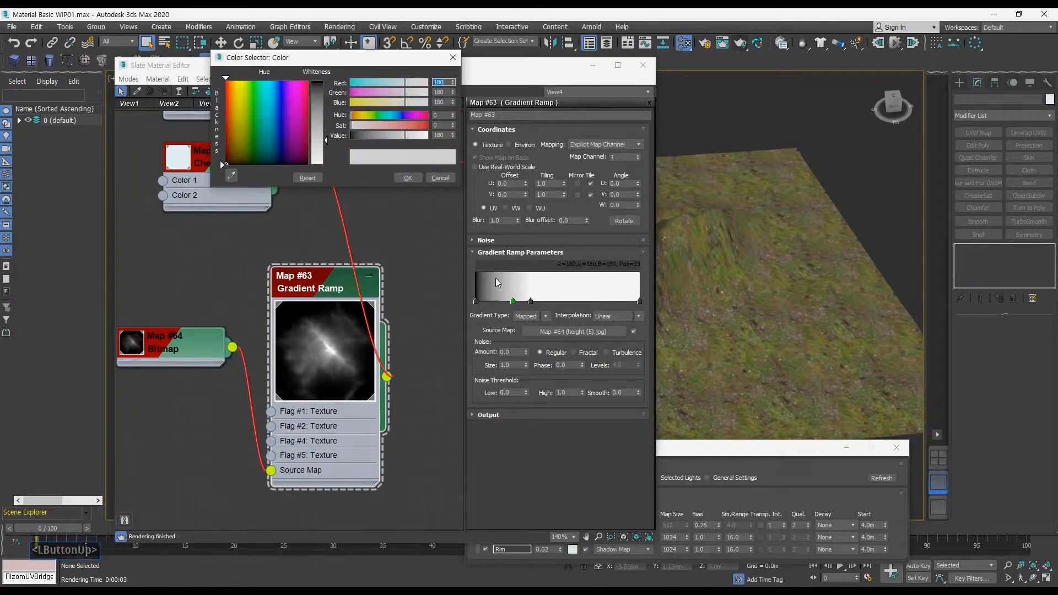
pyautogui.moveTo(328, 131); pyautogui.dragTo(326, 81)
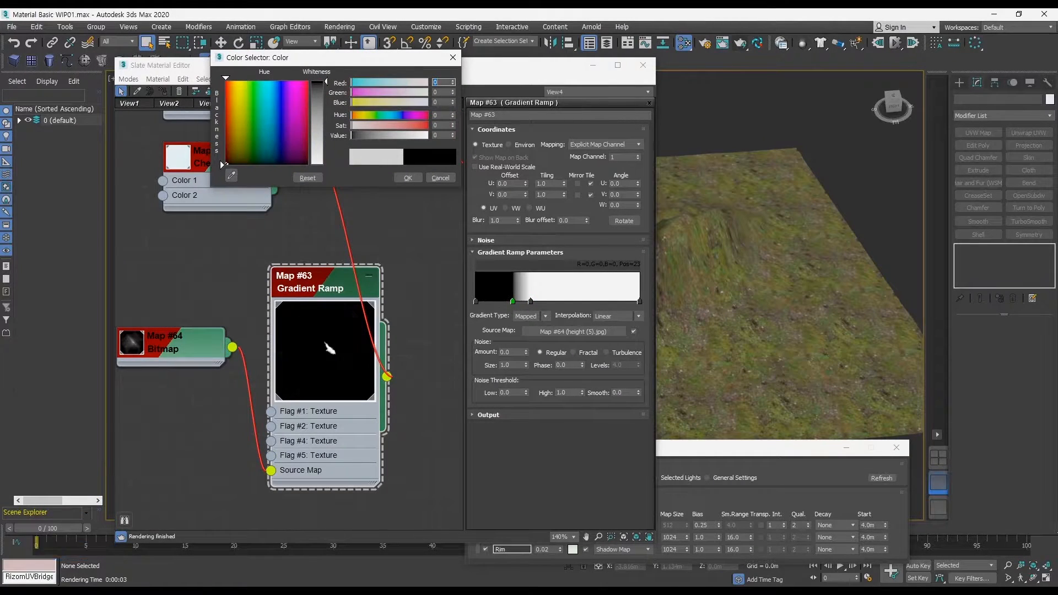
pyautogui.click(409, 178)
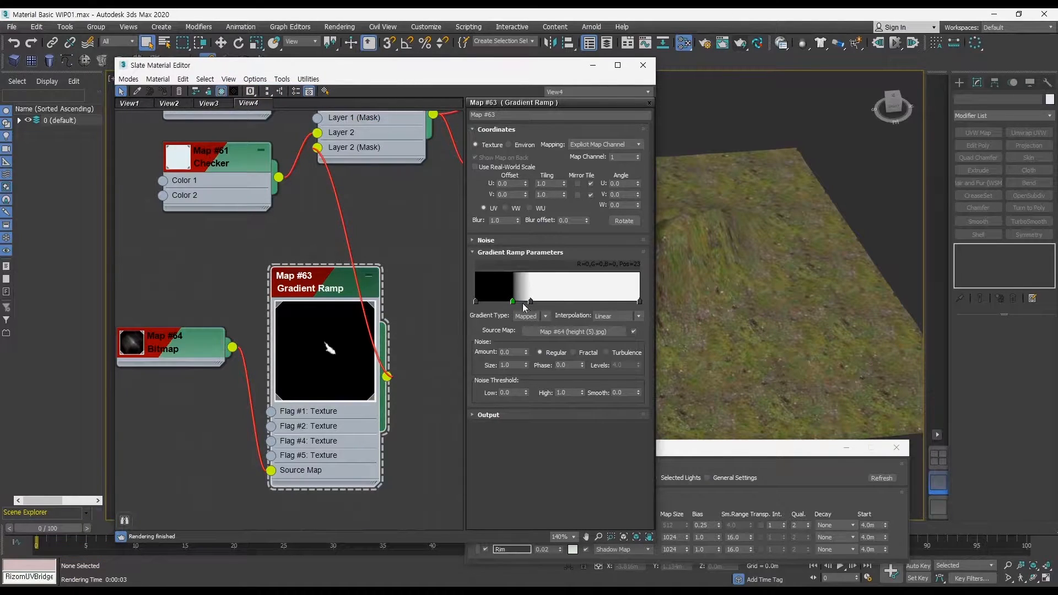
# Shift the ramp's middle flags toward the black end, with the white flag at position 12, and test-render the camera view
pyautogui.moveTo(512, 303)
pyautogui.mouseDown()
pyautogui.moveTo(482, 304)
pyautogui.moveTo(510, 302)
pyautogui.moveTo(495, 304)
pyautogui.mouseUp()
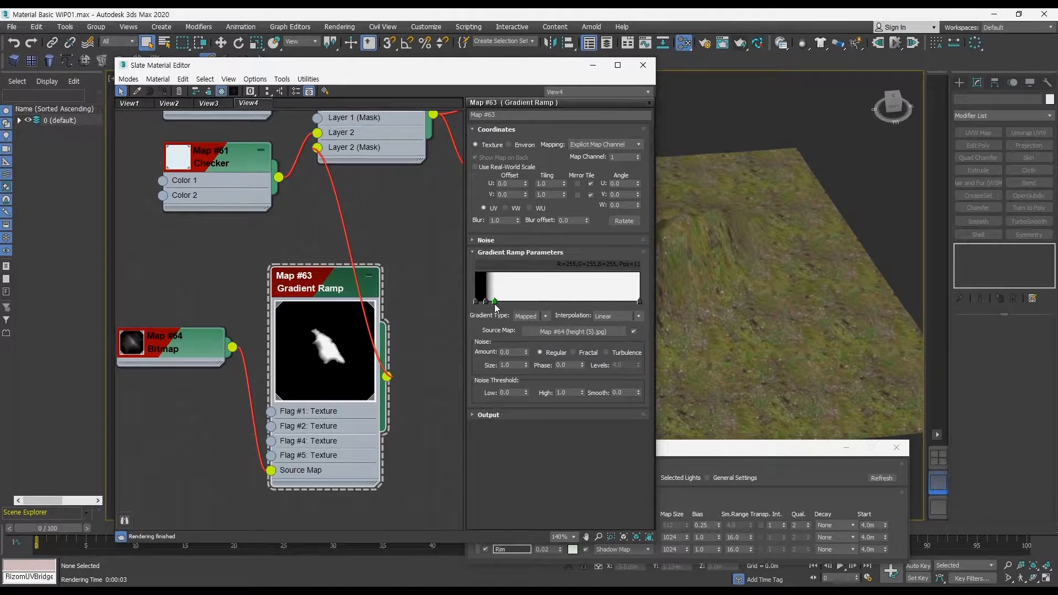
pyautogui.click(828, 131)
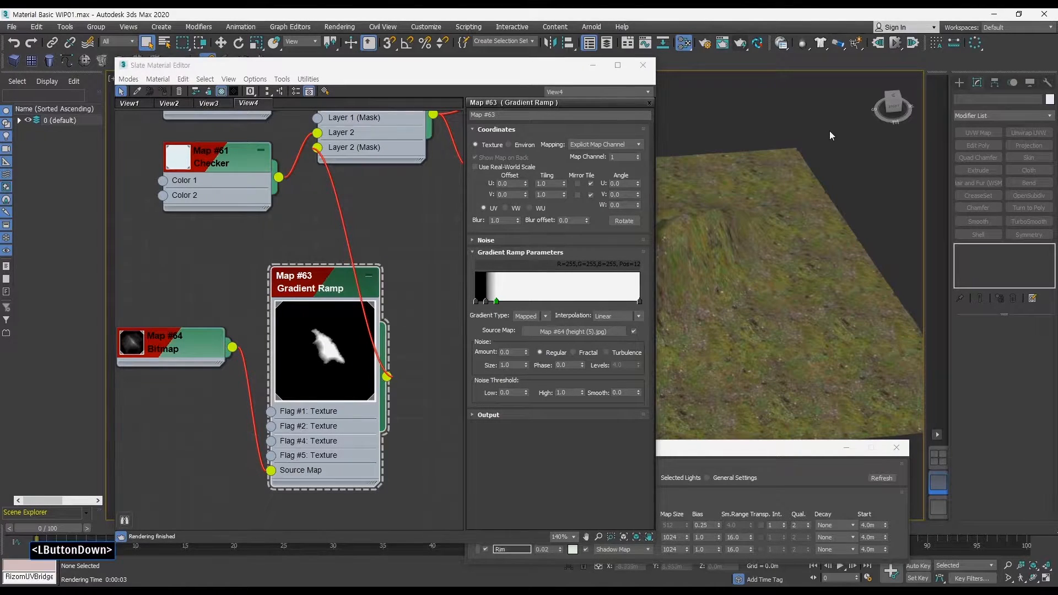
pyautogui.hotkey('shift', 'q')
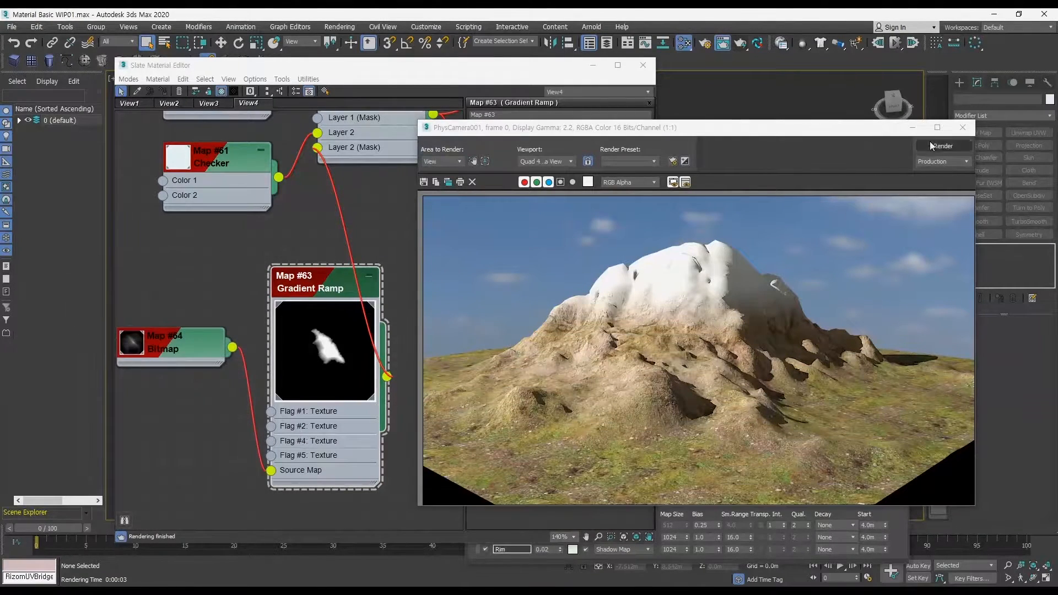
pyautogui.click(962, 128)
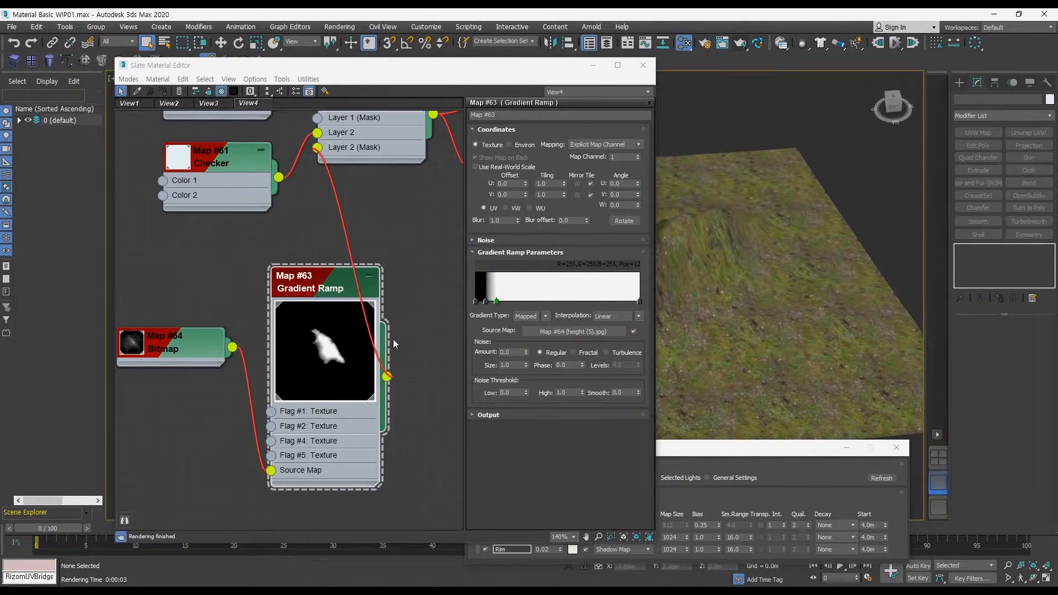
# Move the ramp's middle black flag to position 18 with the white flag just beyond it, and test-render the camera view
pyautogui.keyDown('ctrl'); pyautogui.keyDown('alt'); pyautogui.moveTo(392, 339); pyautogui.dragTo(391, 299, button='middle'); pyautogui.keyUp('alt'); pyautogui.keyUp('ctrl')
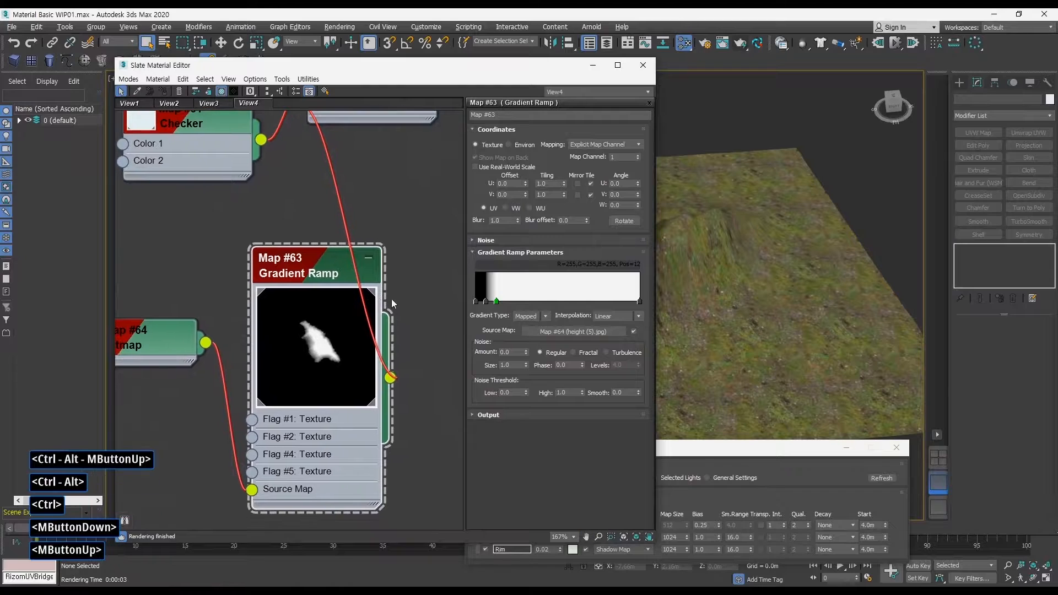
pyautogui.moveTo(483, 302); pyautogui.dragTo(505, 302)
pyautogui.click(486, 301)
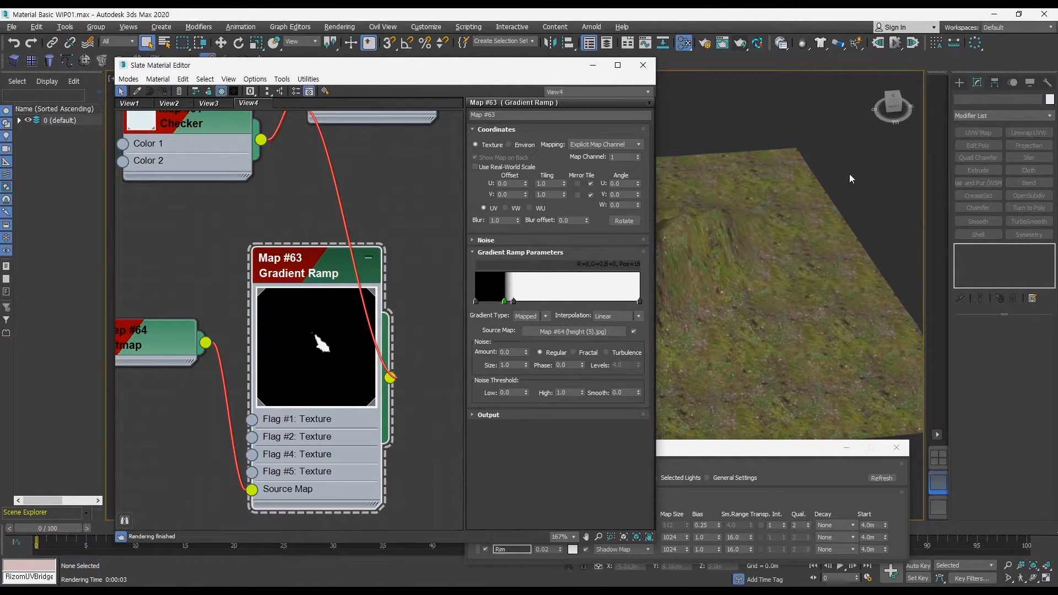
pyautogui.hotkey('shift', 'q')
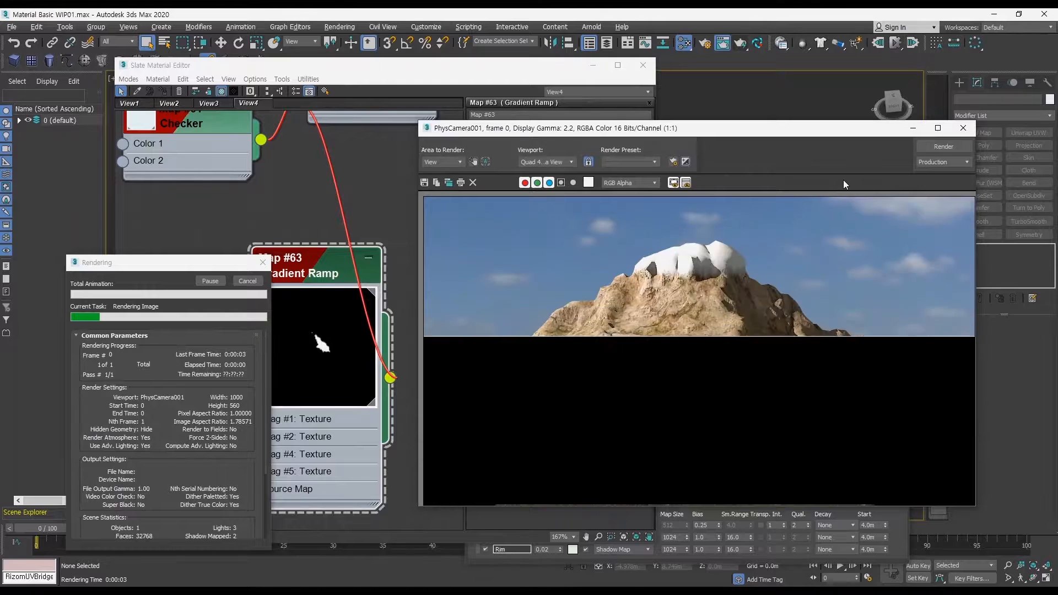
pyautogui.click(958, 128)
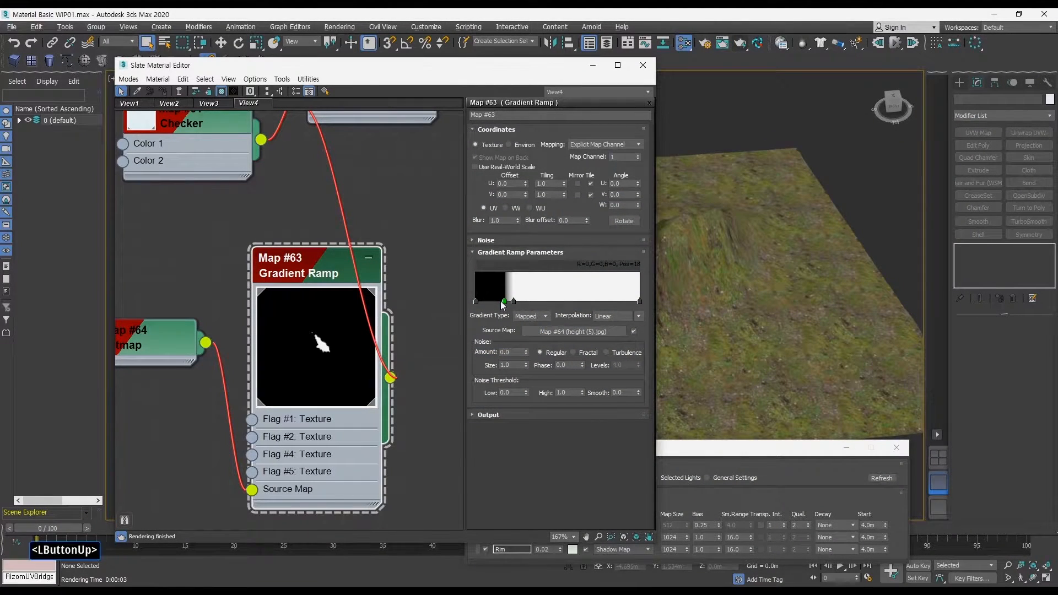
# Place the ramp's middle black flag at position 13 and the white flag at position 19, and test-render the camera view
pyautogui.moveTo(501, 302); pyautogui.dragTo(508, 302)
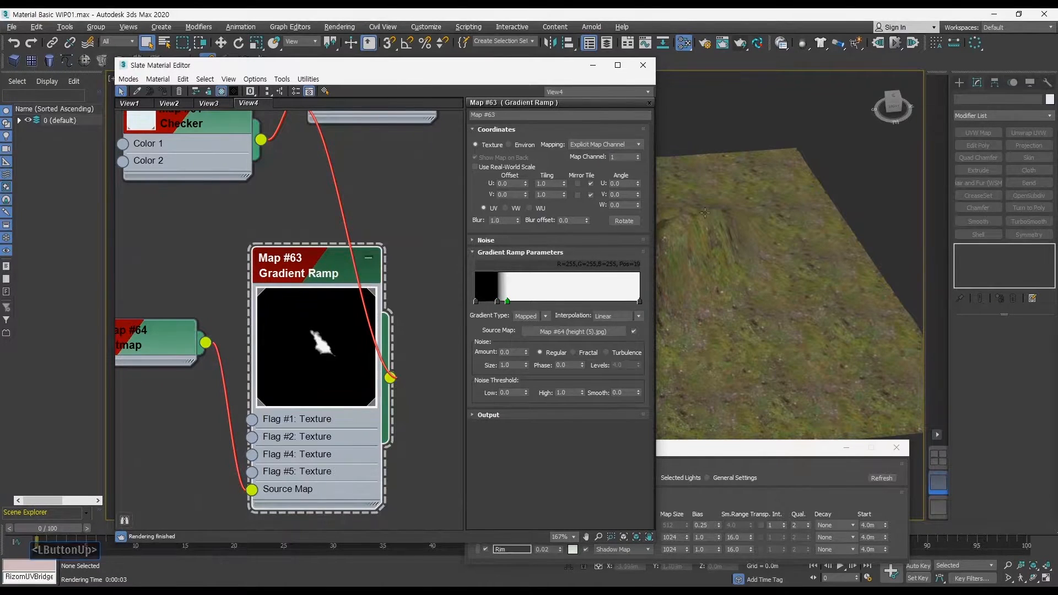
pyautogui.click(868, 180)
pyautogui.hotkey('shift', 'q')
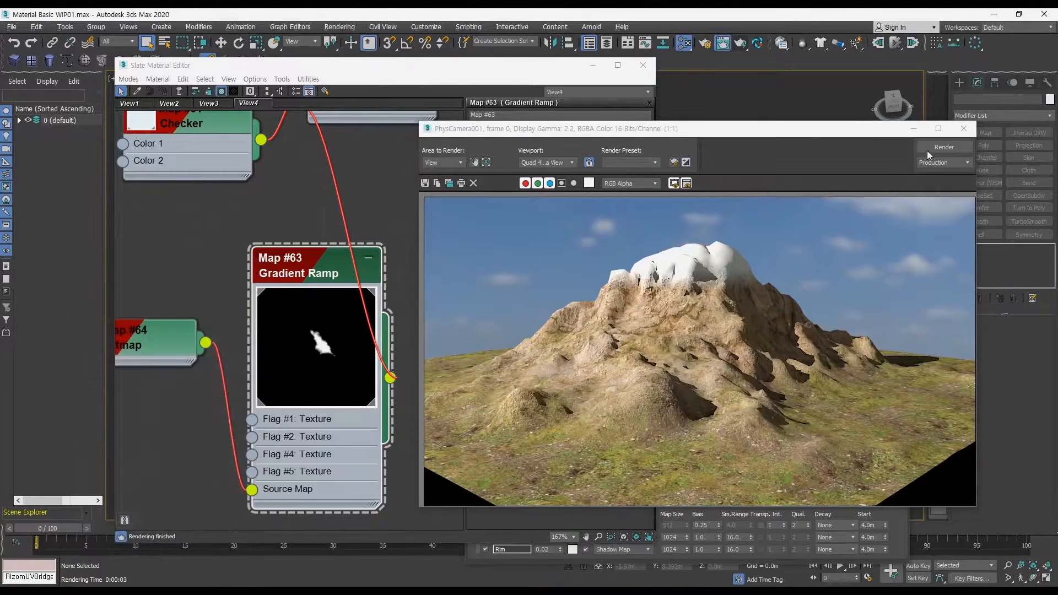
pyautogui.click(962, 129)
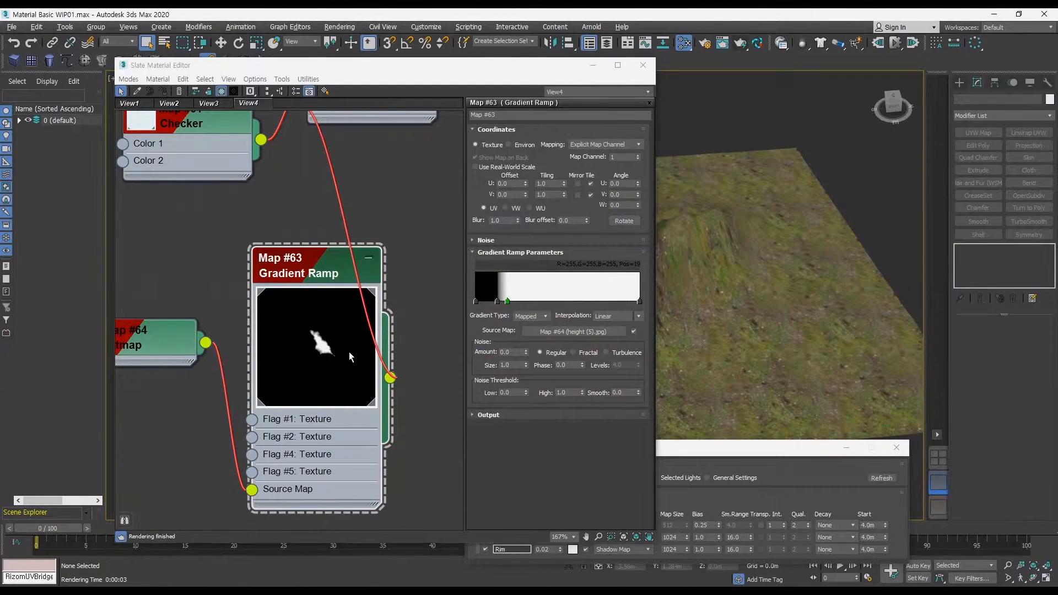
# Duplicate the height bitmap node below the original and load blend-spot.jpg into the copy
pyautogui.moveTo(350, 357)
pyautogui.keyDown('ctrl'); pyautogui.keyDown('alt'); pyautogui.mouseDown(button='middle')
pyautogui.moveTo(350, 381)
pyautogui.moveTo(433, 329)
pyautogui.mouseUp(button='middle'); pyautogui.keyUp('alt'); pyautogui.keyUp('ctrl')
pyautogui.moveTo(273, 279)
pyautogui.keyDown('shift'); pyautogui.mouseDown()
pyautogui.moveTo(273, 391)
pyautogui.moveTo(286, 403)
pyautogui.mouseUp(); pyautogui.keyUp('shift')
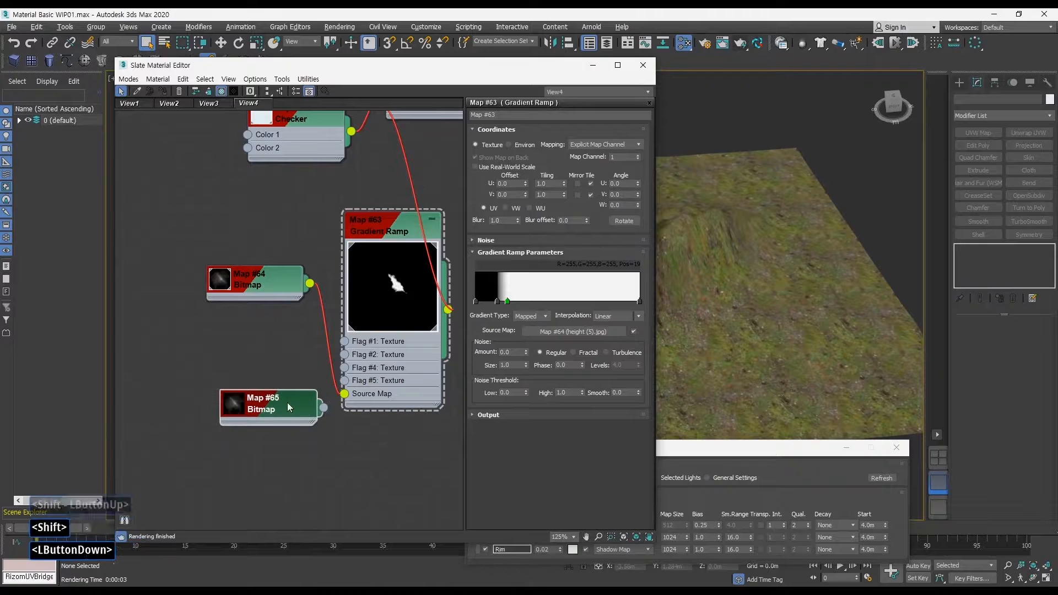
pyautogui.click(357, 444)
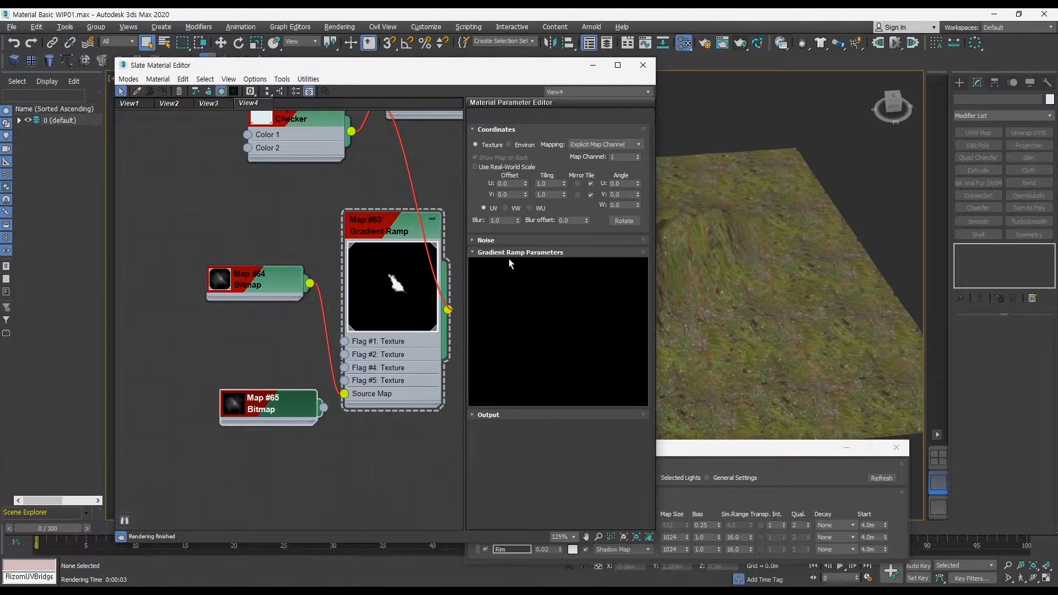
pyautogui.click(593, 268)
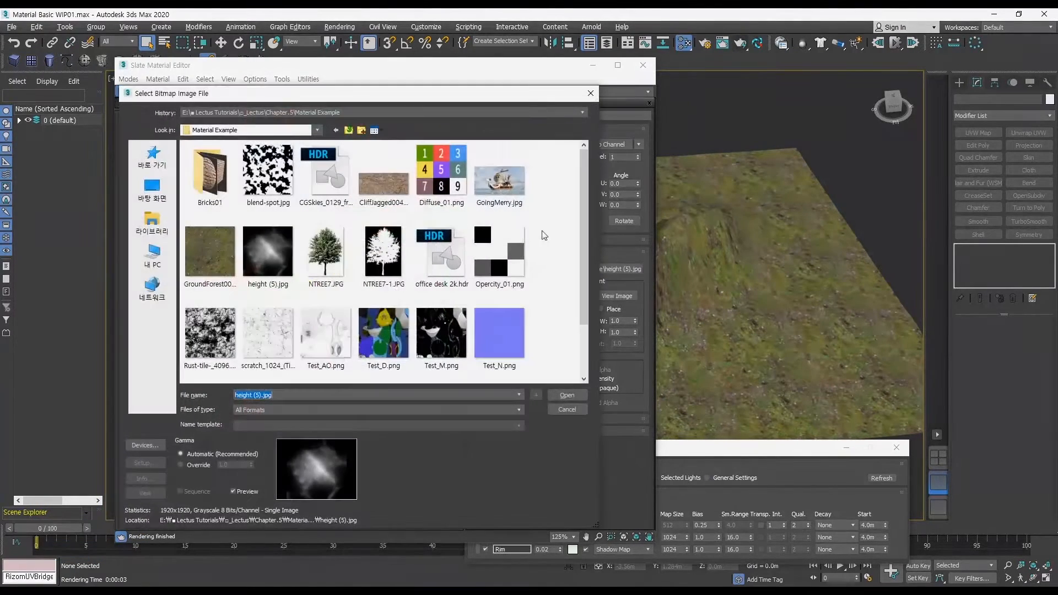
pyautogui.moveTo(585, 223)
pyautogui.mouseDown()
pyautogui.moveTo(587, 255)
pyautogui.moveTo(587, 225)
pyautogui.mouseUp()
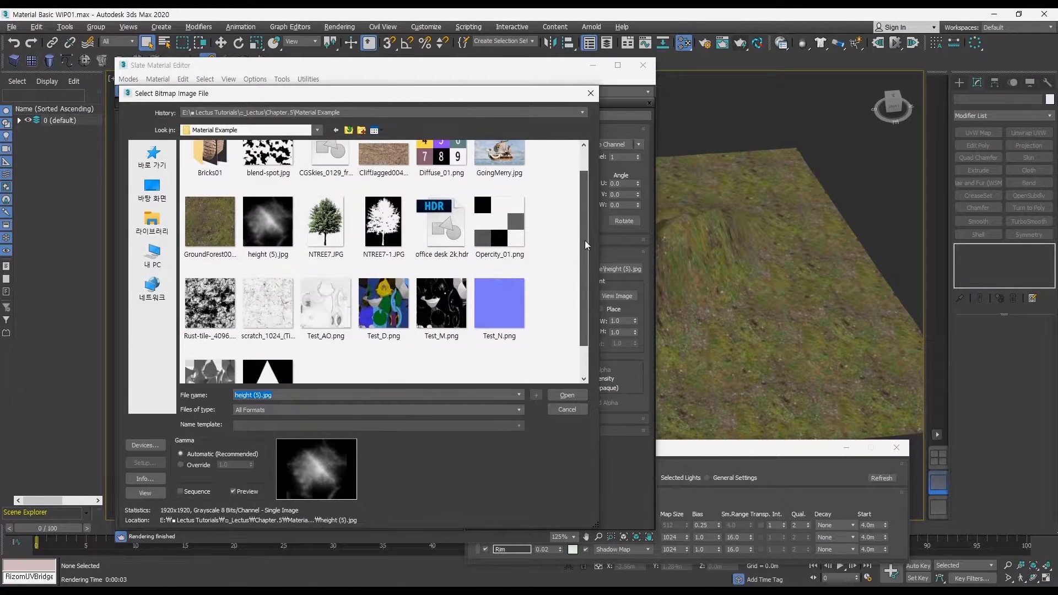
pyautogui.click(271, 187)
pyautogui.doubleClick(272, 187)
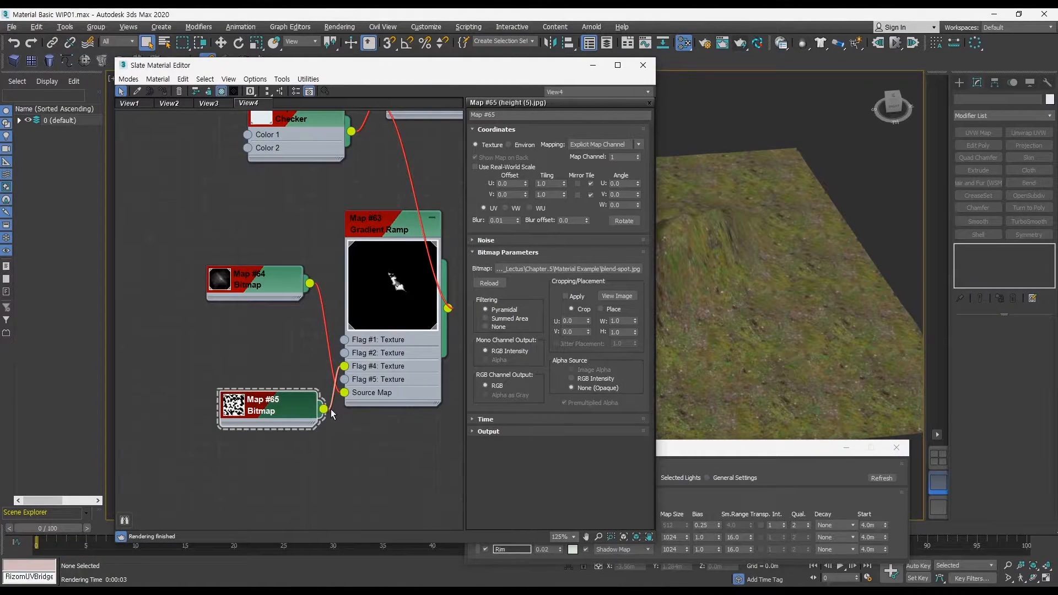
# Try the blend-spot bitmap on different flag texture inputs of the Gradient Ramp
pyautogui.moveTo(348, 386); pyautogui.dragTo(302, 369)
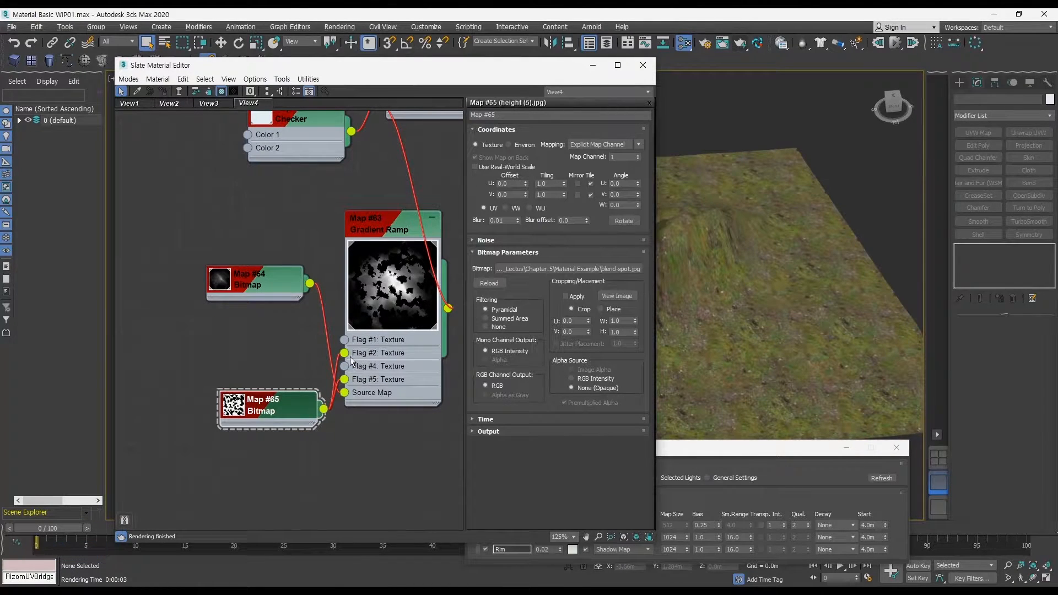
pyautogui.moveTo(343, 346); pyautogui.dragTo(347, 370)
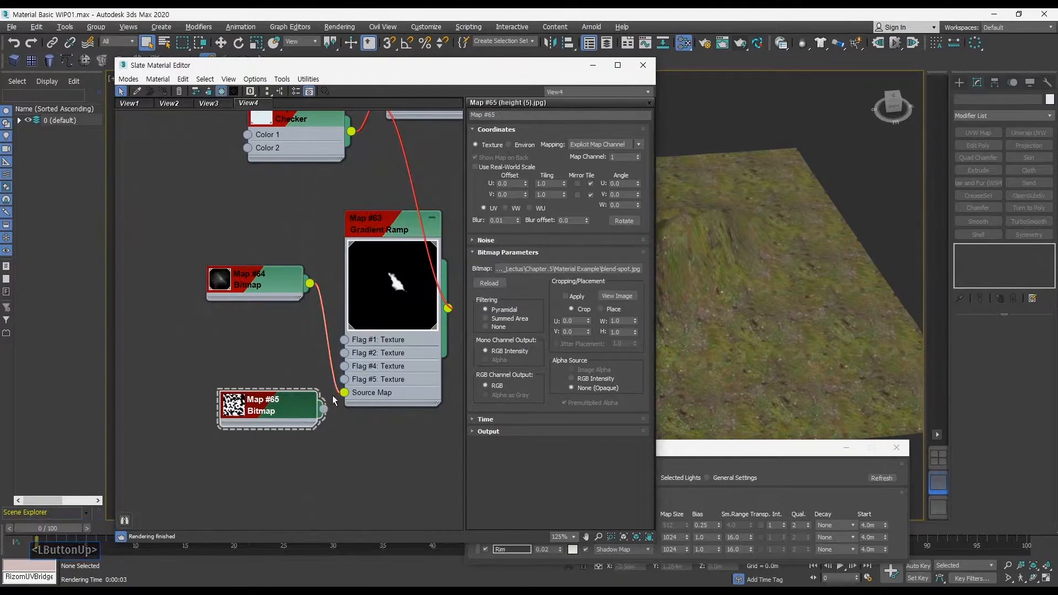
# Check the properties of the Gradient Ramp's middle black flag and connect the blend-spot bitmap to the Flag #4 texture input
pyautogui.doubleClick(384, 230)
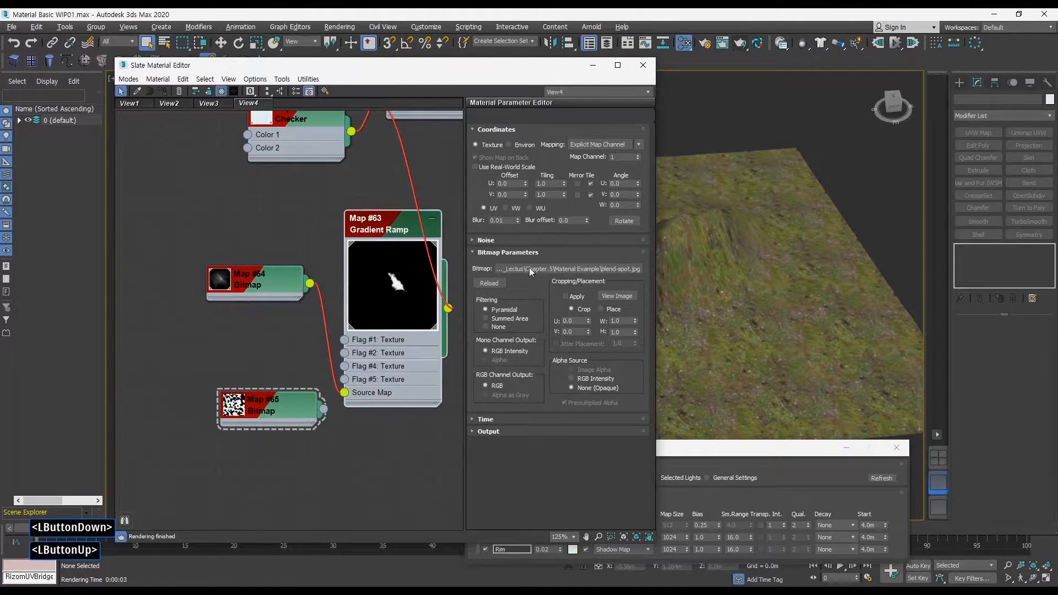
pyautogui.click(326, 409)
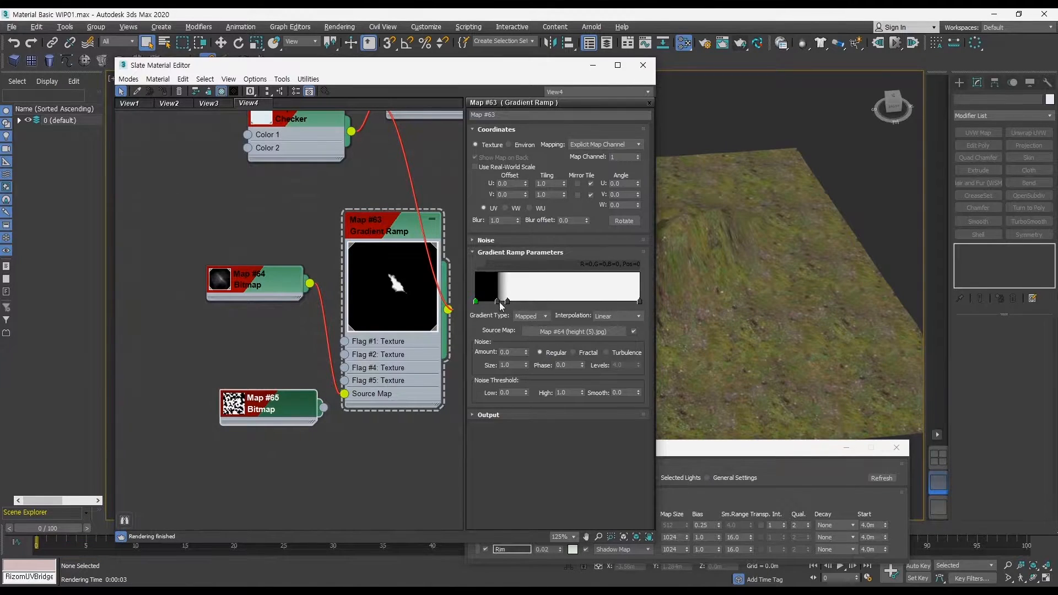
pyautogui.rightClick(499, 302)
pyautogui.click(521, 311)
pyautogui.click(424, 249)
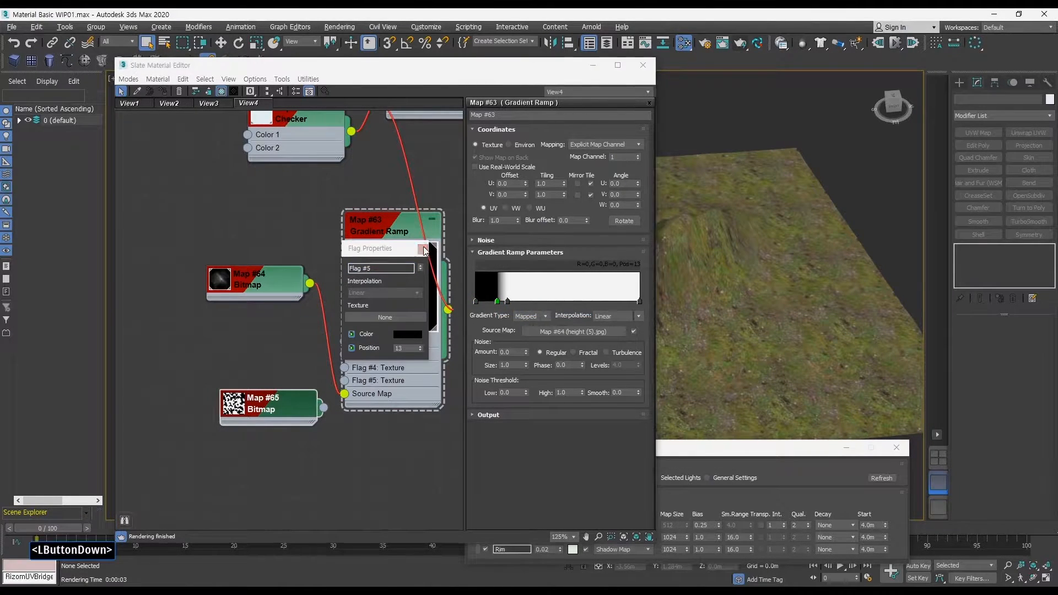
pyautogui.moveTo(323, 408); pyautogui.dragTo(344, 368)
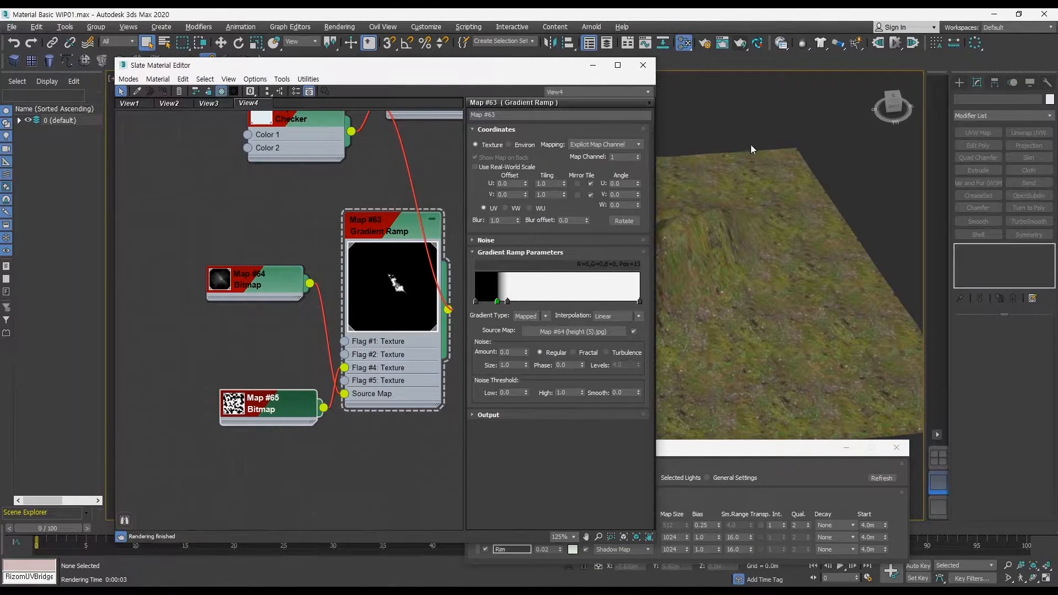
# Enlarge the blend-spot node's preview and set the Gradient Ramp's blur to 0.01
pyautogui.doubleClick(240, 406)
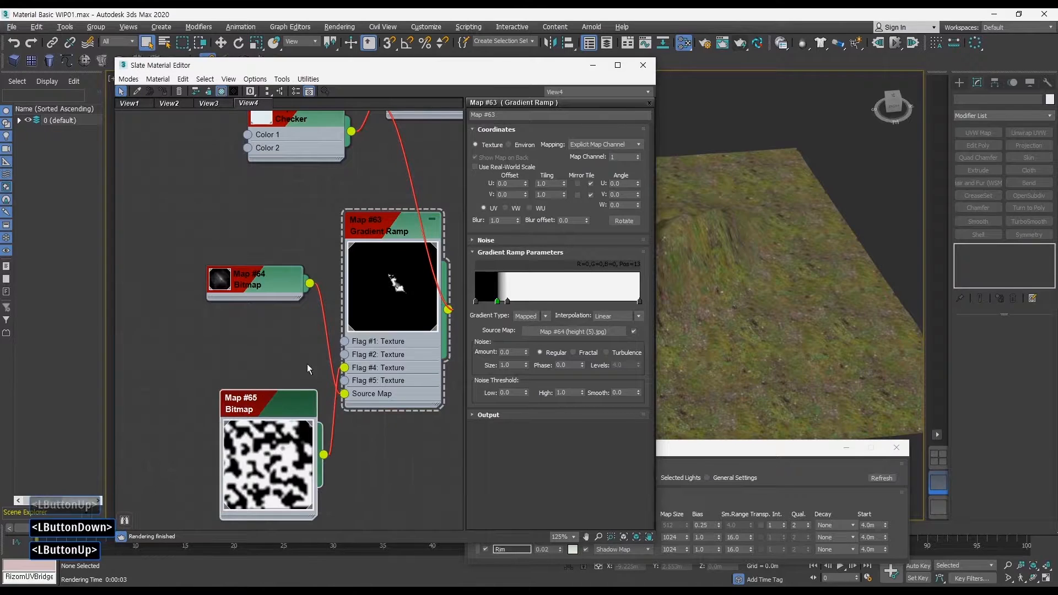
pyautogui.rightClick(519, 220)
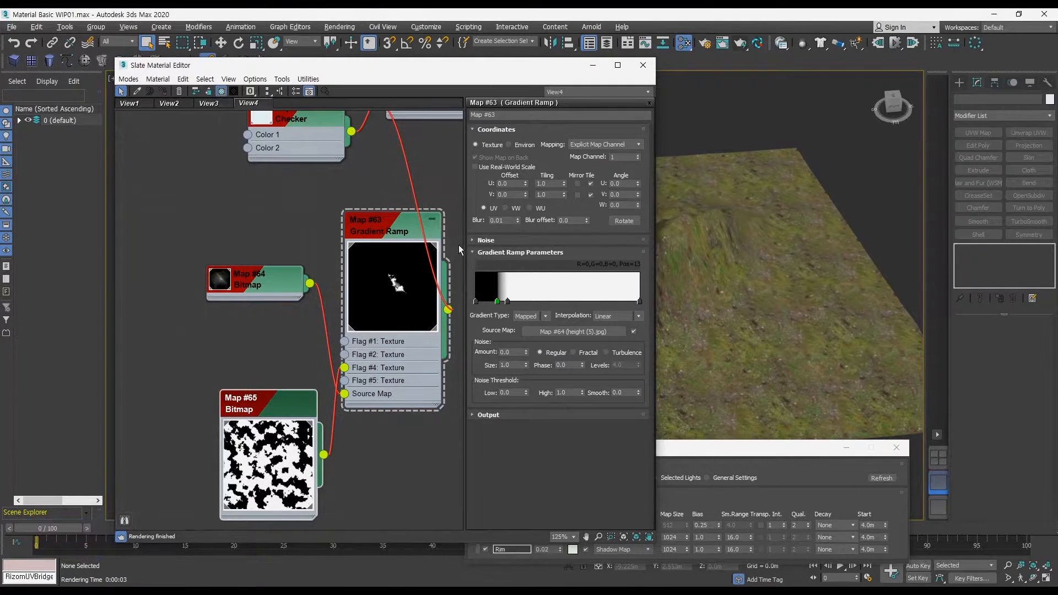
pyautogui.moveTo(308, 402); pyautogui.dragTo(281, 361)
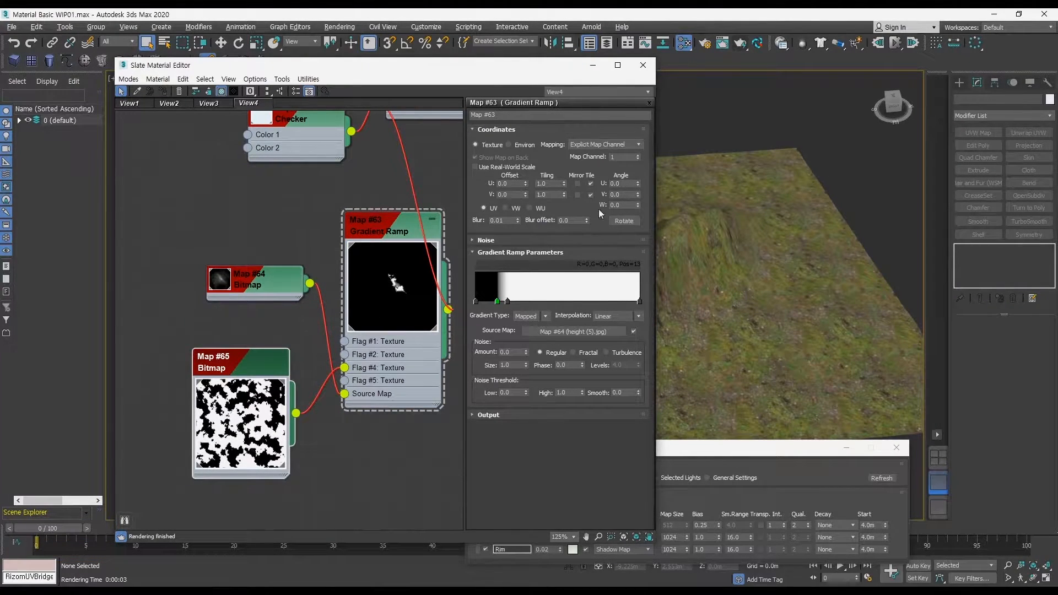
pyautogui.moveTo(563, 184); pyautogui.dragTo(563, 174)
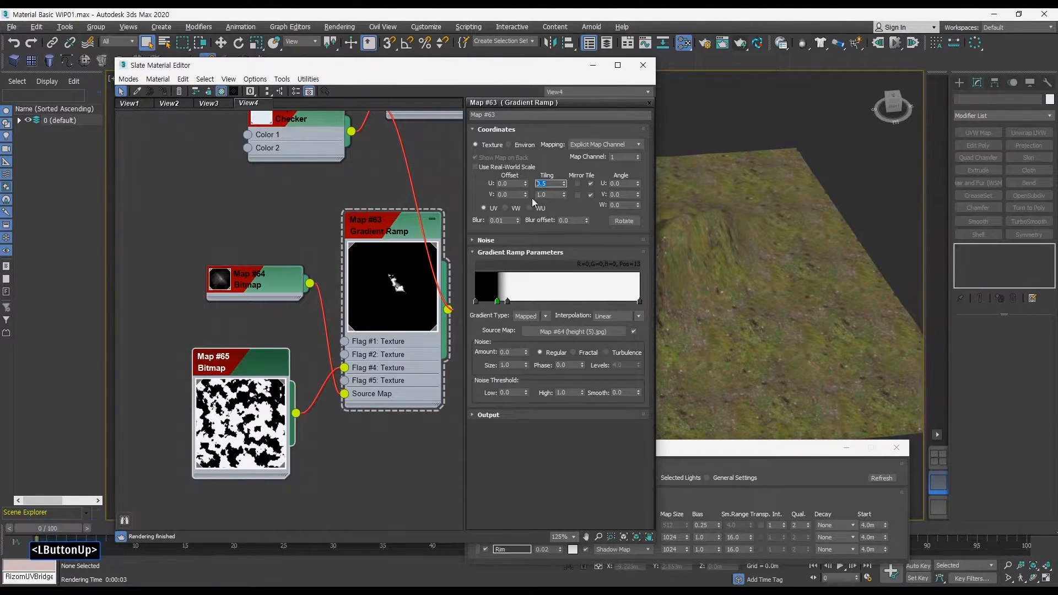
pyautogui.write('1')
pyautogui.press('Return')
pyautogui.press('Tab')
pyautogui.moveTo(527, 182)
pyautogui.mouseDown()
pyautogui.moveTo(525, 162)
pyautogui.moveTo(527, 204)
pyautogui.moveTo(526, 168)
pyautogui.moveTo(523, 193)
pyautogui.mouseUp()
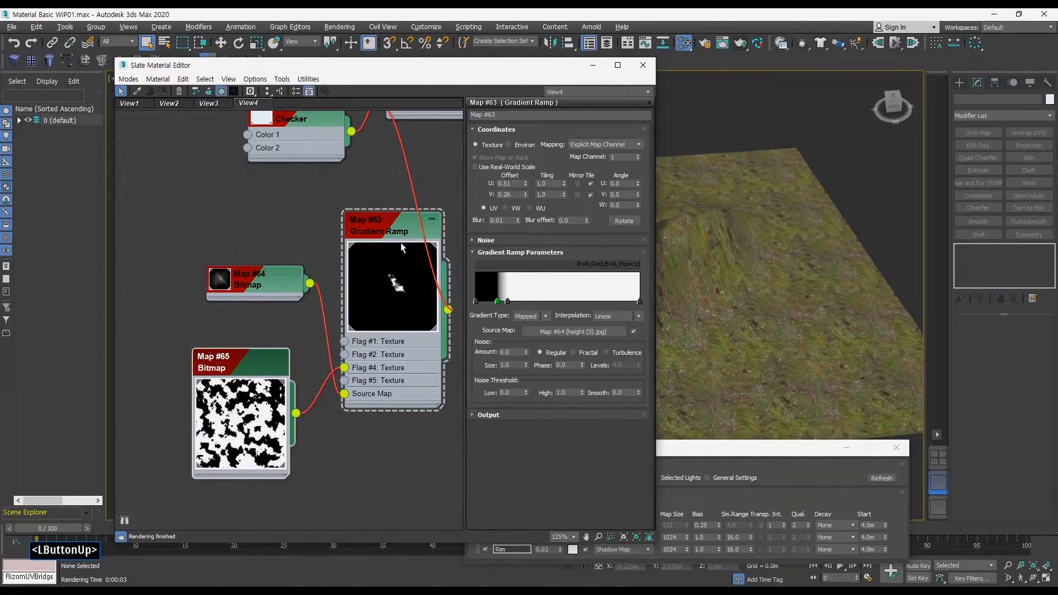
pyautogui.rightClick(524, 183)
pyautogui.rightClick(527, 194)
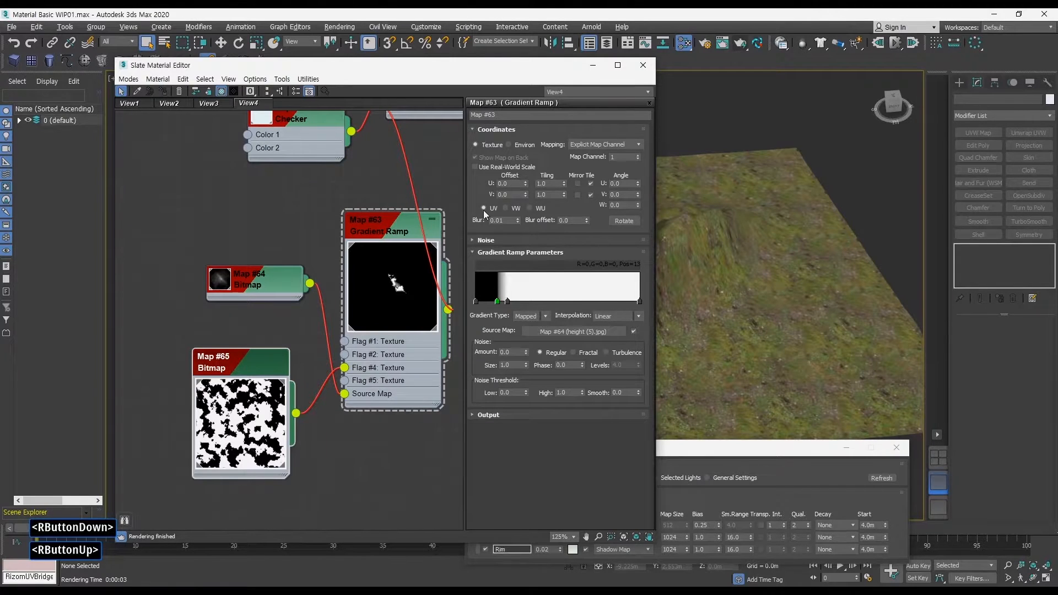
# Set the blend-spot bitmap's offset to U 0.5 and V 0.34, and render the camera view
pyautogui.doubleClick(239, 369)
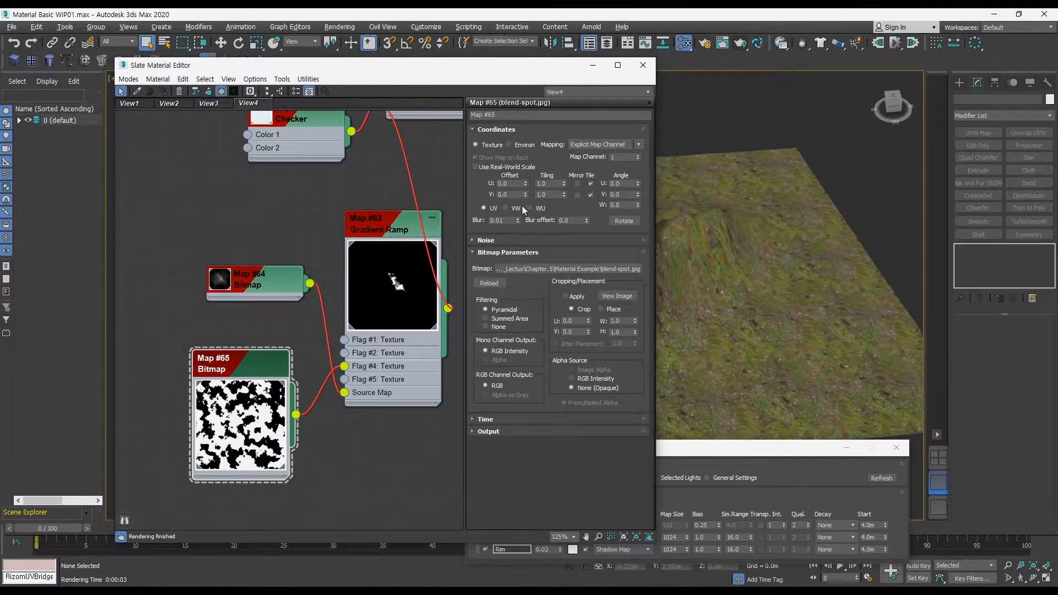
pyautogui.moveTo(525, 183)
pyautogui.mouseDown()
pyautogui.moveTo(525, 166)
pyautogui.moveTo(531, 185)
pyautogui.mouseUp()
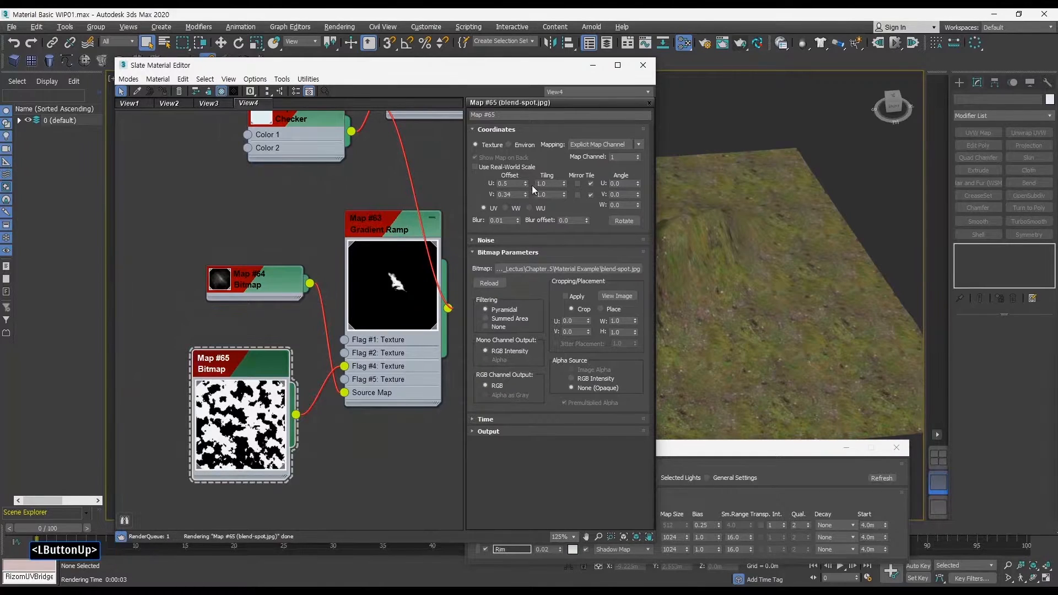
pyautogui.click(851, 148)
pyautogui.hotkey('shift', 'q')
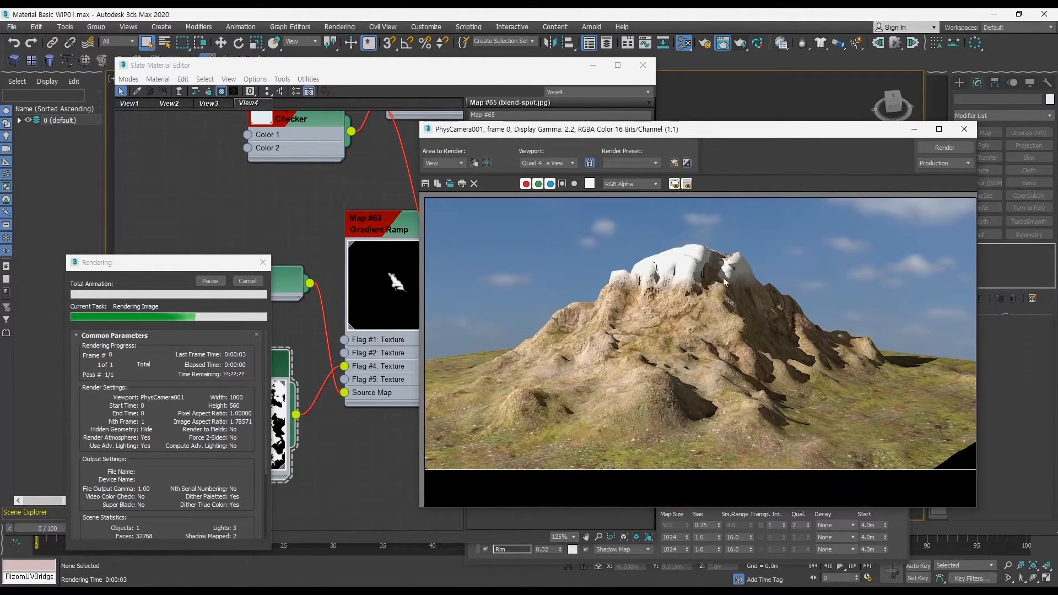
pyautogui.moveTo(670, 146); pyautogui.dragTo(452, 312)
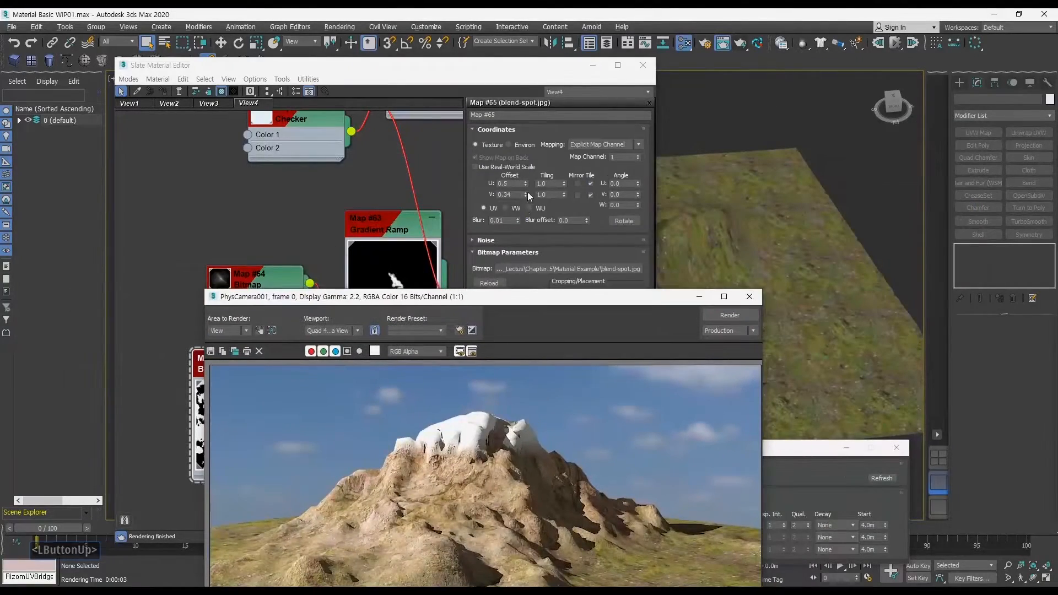
# Set the blend-spot bitmap's V offset to 0.2, render the camera view, and close the render window
pyautogui.click(527, 194)
pyautogui.moveTo(527, 194); pyautogui.dragTo(528, 190)
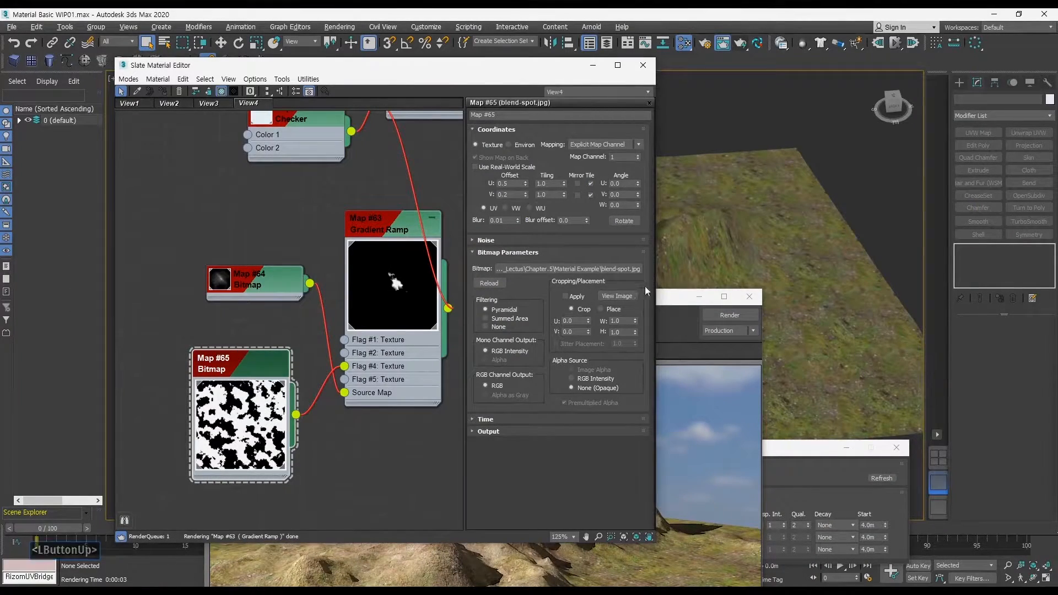
pyautogui.moveTo(677, 302); pyautogui.dragTo(813, 160)
pyautogui.click(867, 176)
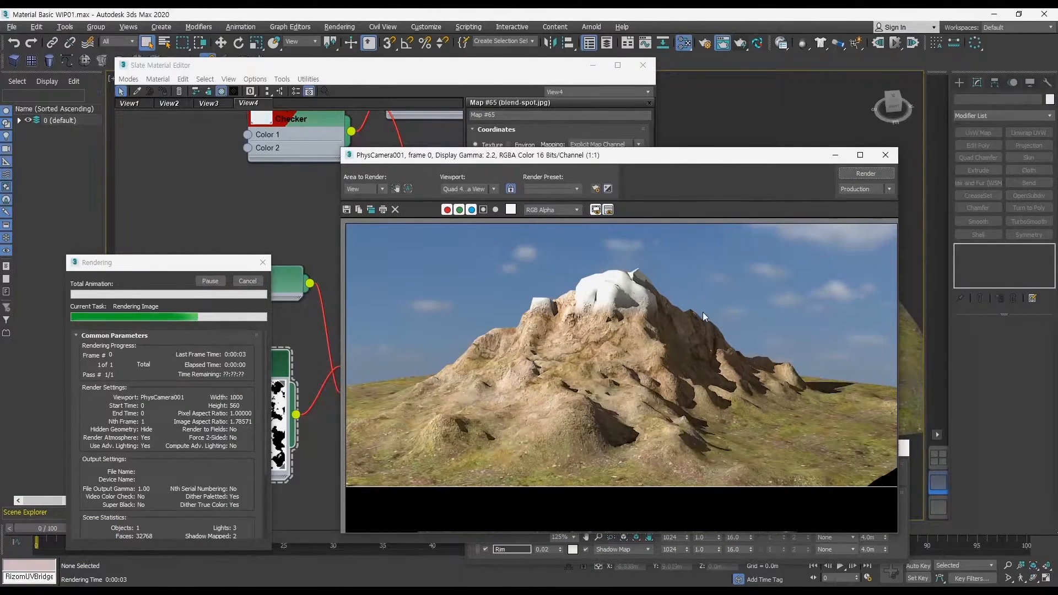
pyautogui.click(885, 156)
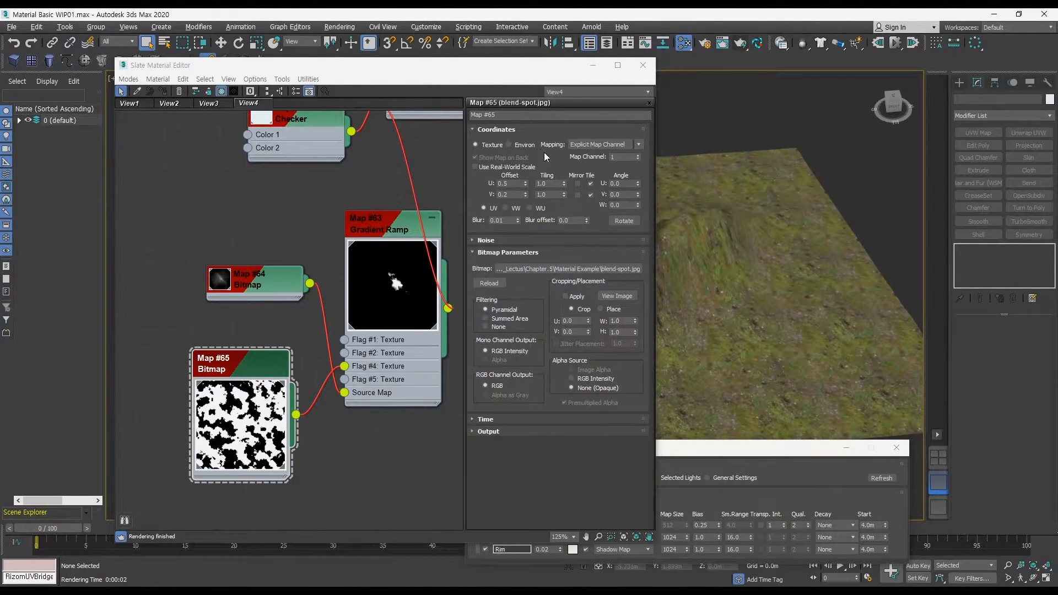
pyautogui.hotkey('shift', 'q')
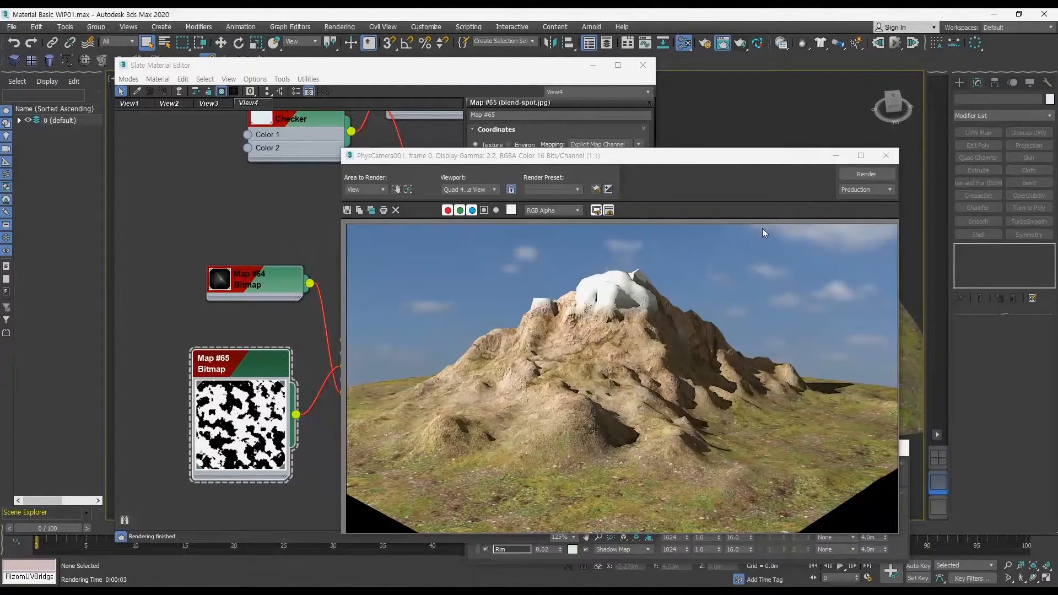
pyautogui.click(885, 157)
# Duplicate the GroundForest003 bitmap node below the original and open the copy's parameters
pyautogui.keyDown('ctrl'); pyautogui.keyDown('alt'); pyautogui.moveTo(352, 247); pyautogui.dragTo(277, 282, button='middle'); pyautogui.keyUp('alt'); pyautogui.keyUp('ctrl')
pyautogui.keyDown('ctrl'); pyautogui.keyDown('alt'); pyautogui.moveTo(276, 282); pyautogui.dragTo(319, 244, button='middle'); pyautogui.keyUp('alt'); pyautogui.keyUp('ctrl')
pyautogui.moveTo(321, 248); pyautogui.dragTo(292, 285, button='middle')
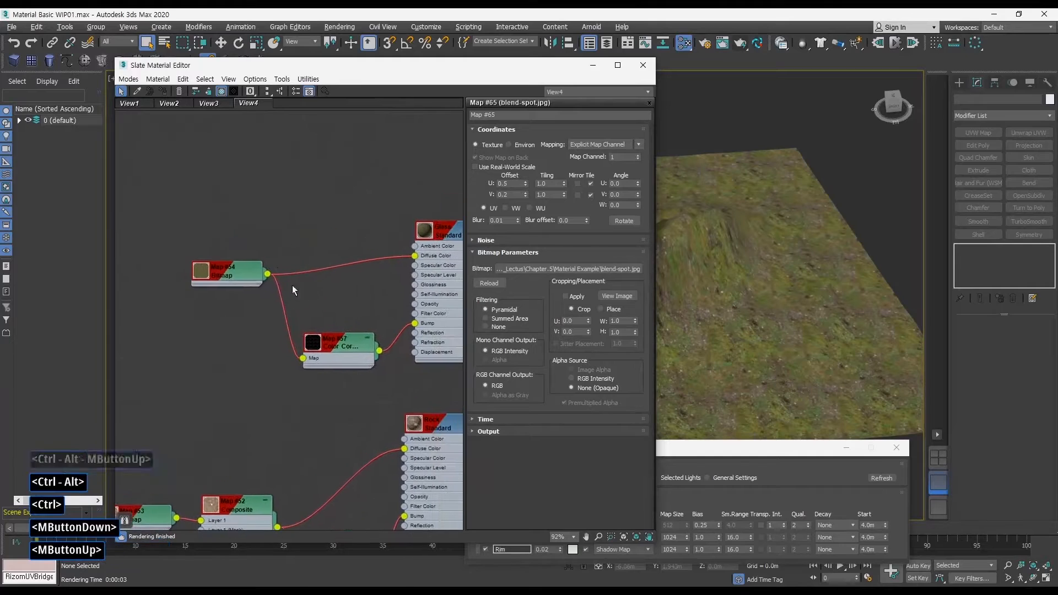
pyautogui.moveTo(229, 278); pyautogui.dragTo(228, 259)
pyautogui.doubleClick(224, 259)
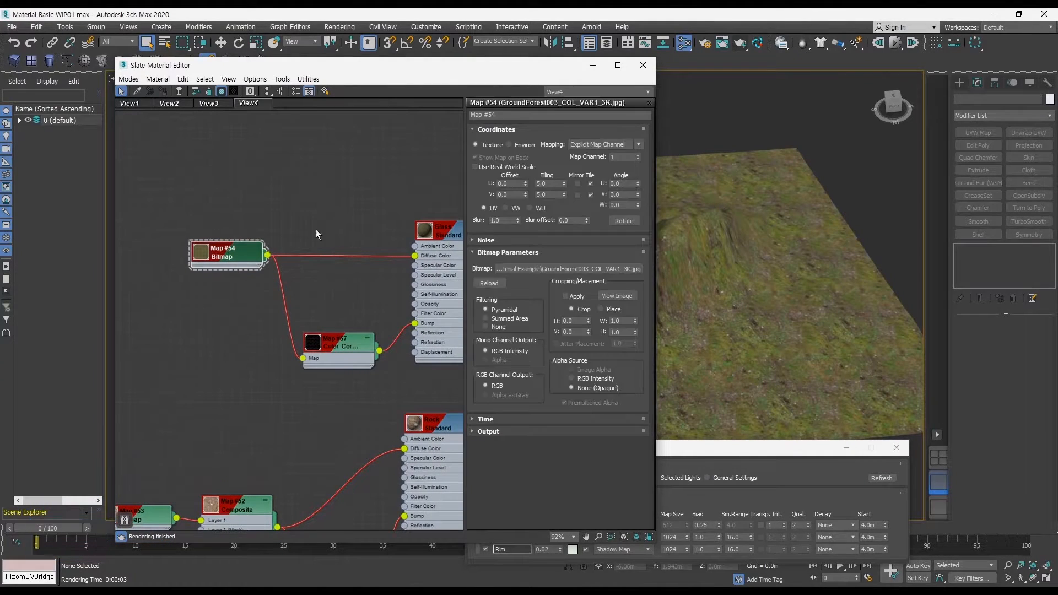
pyautogui.keyDown('shift'); pyautogui.moveTo(239, 260); pyautogui.dragTo(224, 334); pyautogui.keyUp('shift')
pyautogui.doubleClick(237, 326)
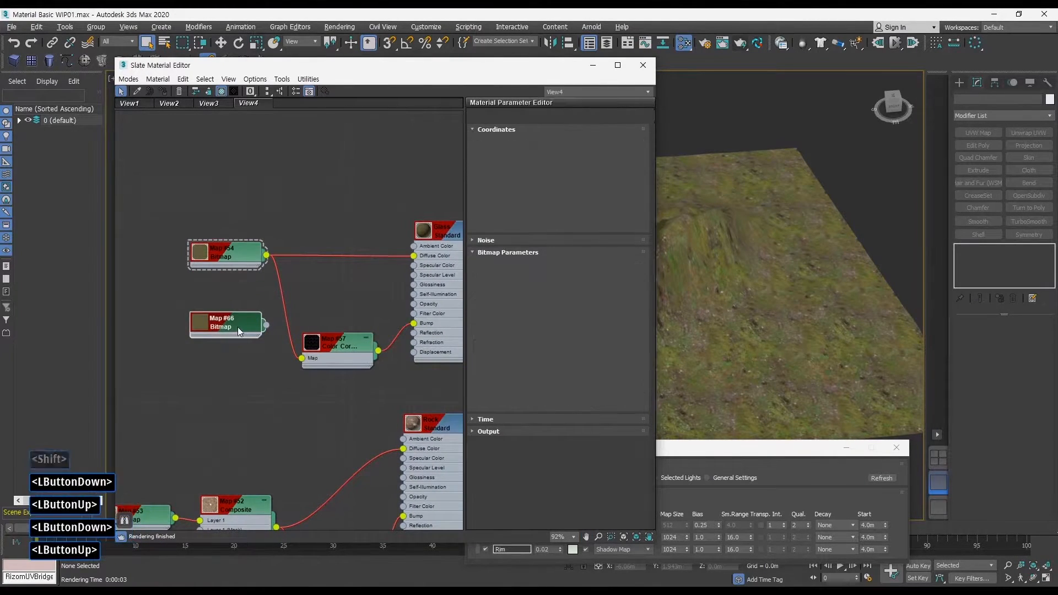
pyautogui.click(569, 273)
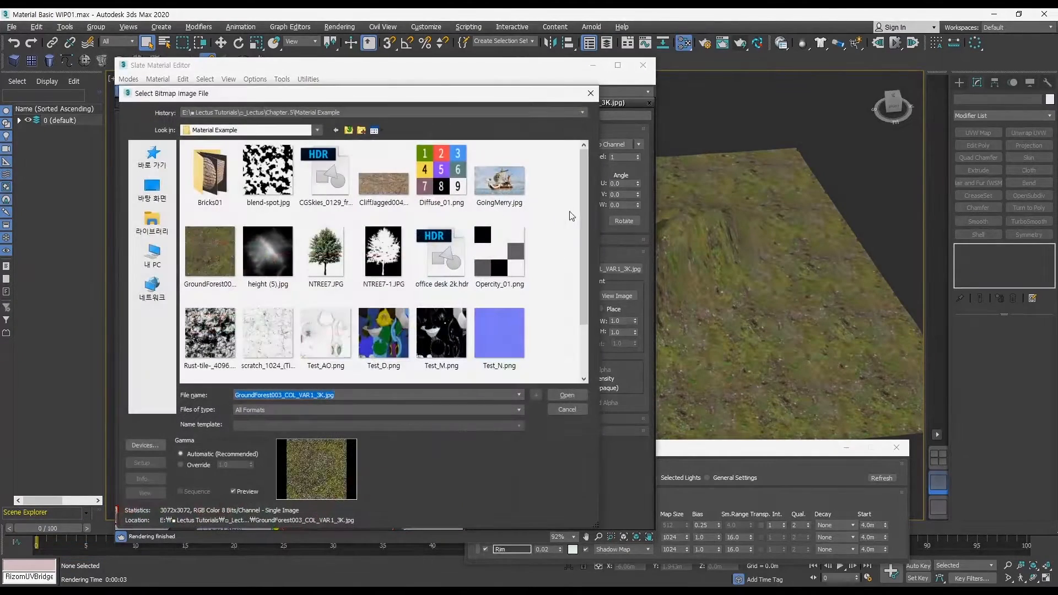
pyautogui.scroll(-2, 585, 216)
pyautogui.scroll(1, 586, 216)
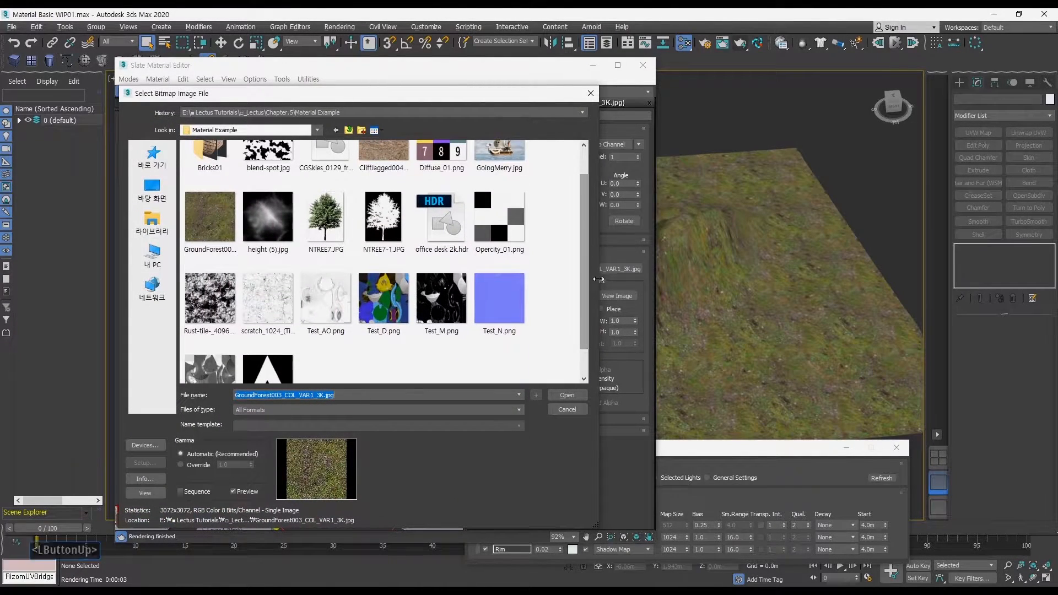
pyautogui.scroll(-1, 588, 272)
pyautogui.scroll(2, 588, 272)
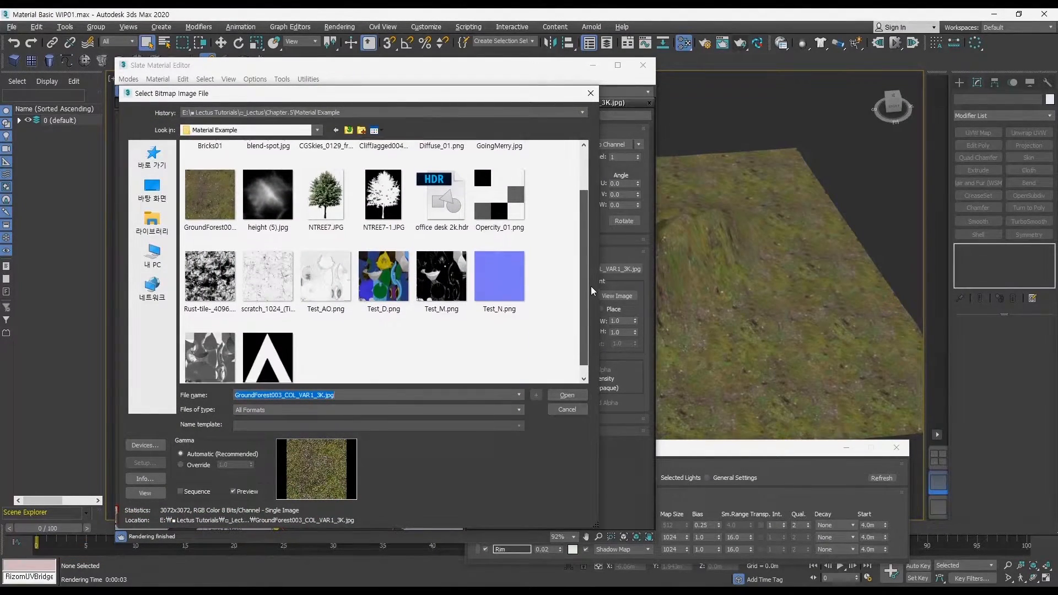
pyautogui.moveTo(586, 268); pyautogui.dragTo(586, 290)
pyautogui.press('Escape')
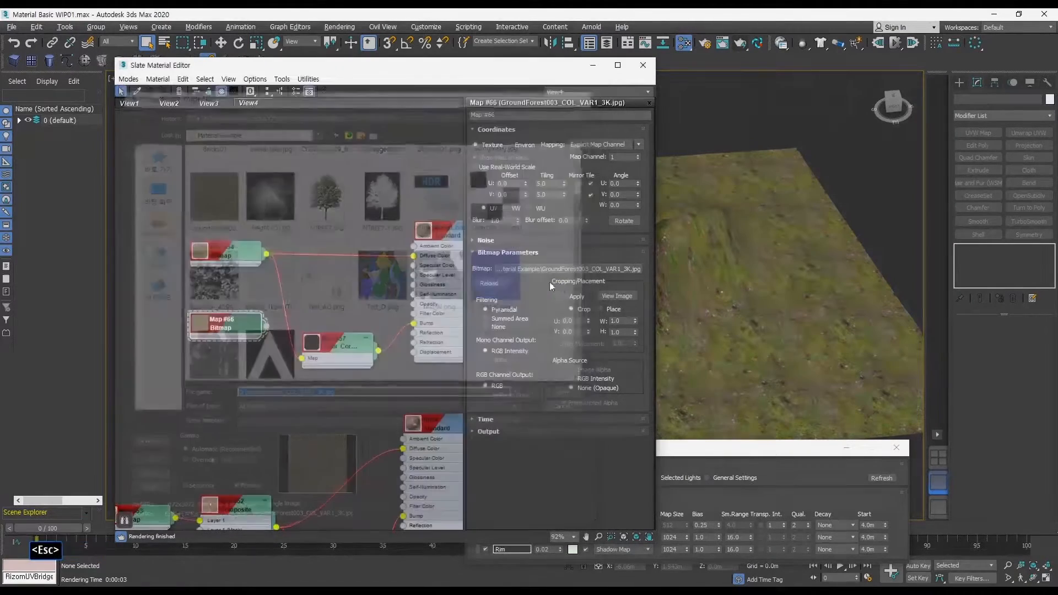
# Enlarge the duplicated ground bitmap's preview, feed it into a new Color Correction map, and open that map's parameters
pyautogui.keyDown('ctrl'); pyautogui.keyDown('alt'); pyautogui.moveTo(295, 273); pyautogui.dragTo(244, 328, button='middle'); pyautogui.keyUp('alt'); pyautogui.keyUp('ctrl')
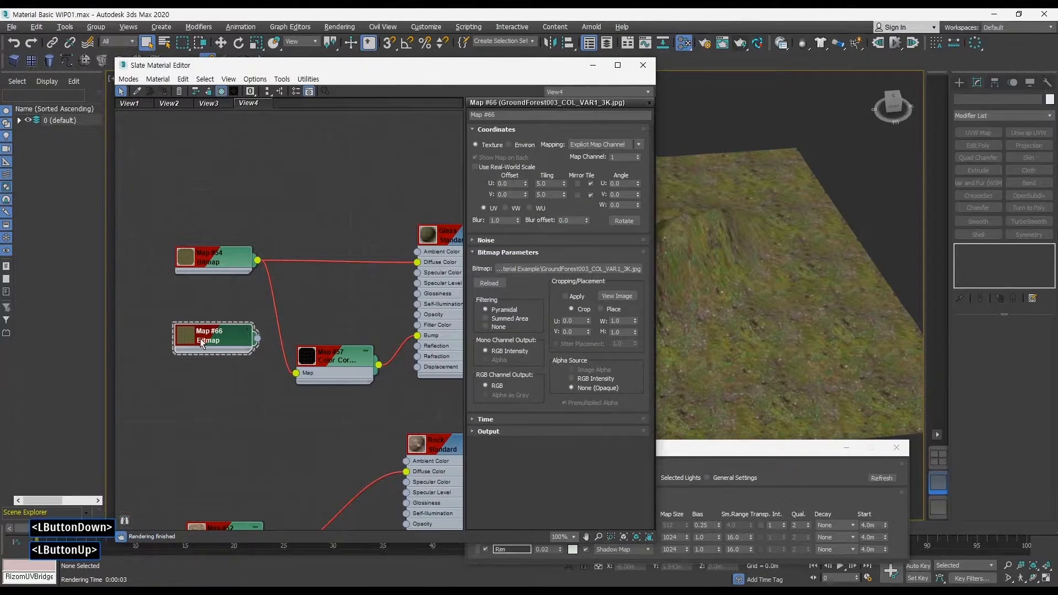
pyautogui.click(200, 338)
pyautogui.click(228, 339)
pyautogui.doubleClick(188, 331)
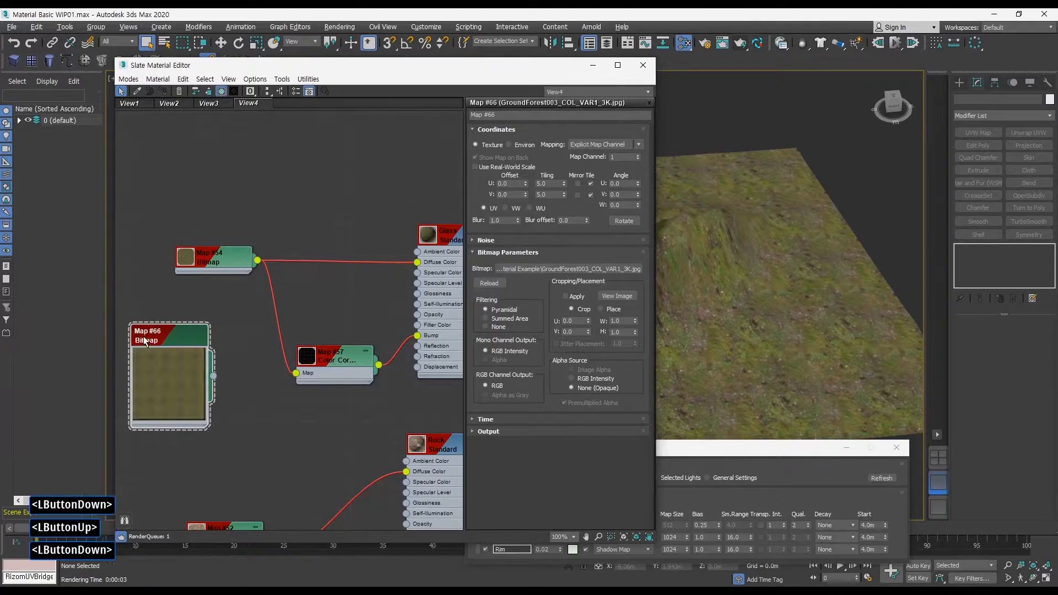
pyautogui.moveTo(214, 375); pyautogui.dragTo(270, 332)
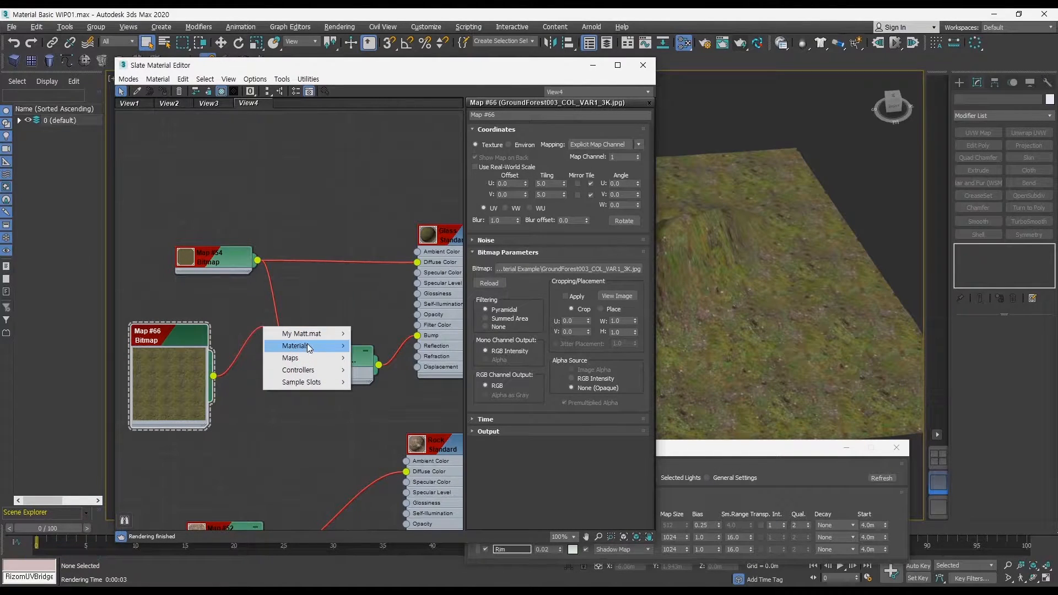
pyautogui.moveTo(307, 348)
pyautogui.moveTo(385, 357)
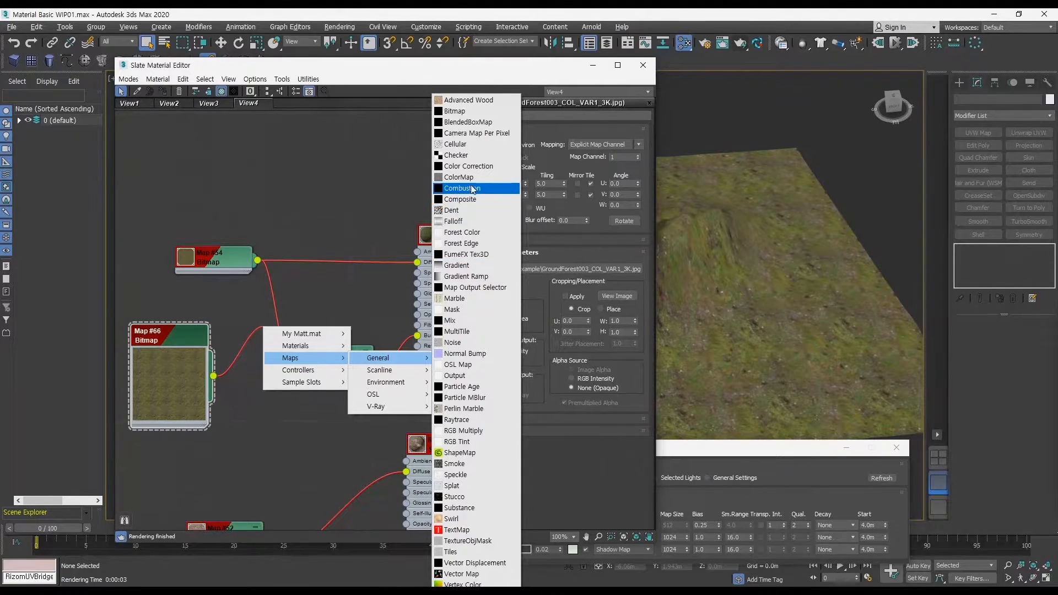
pyautogui.click(475, 167)
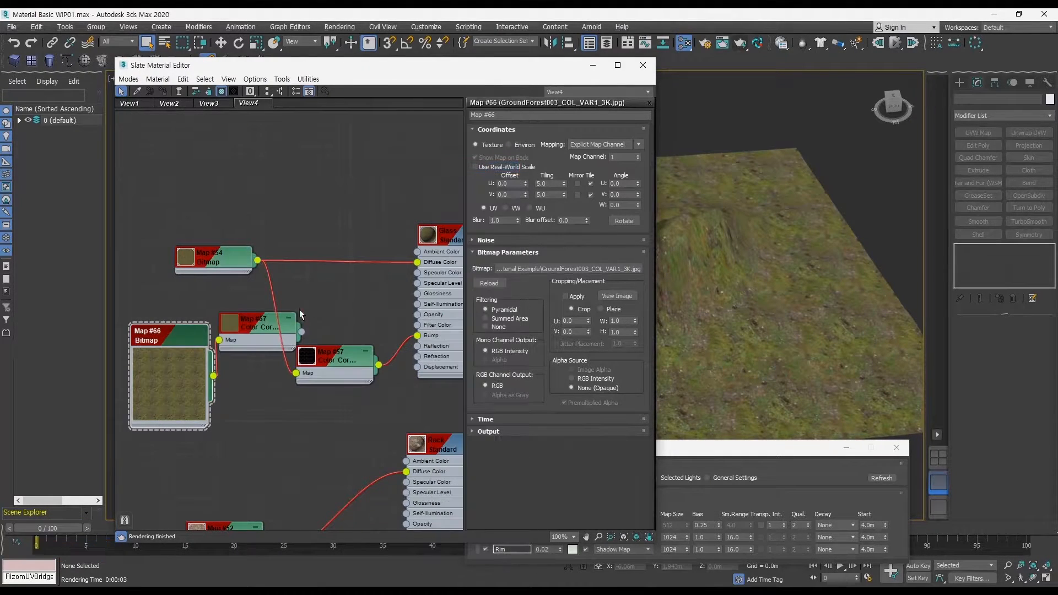
pyautogui.moveTo(246, 326); pyautogui.dragTo(331, 290)
pyautogui.doubleClick(342, 296)
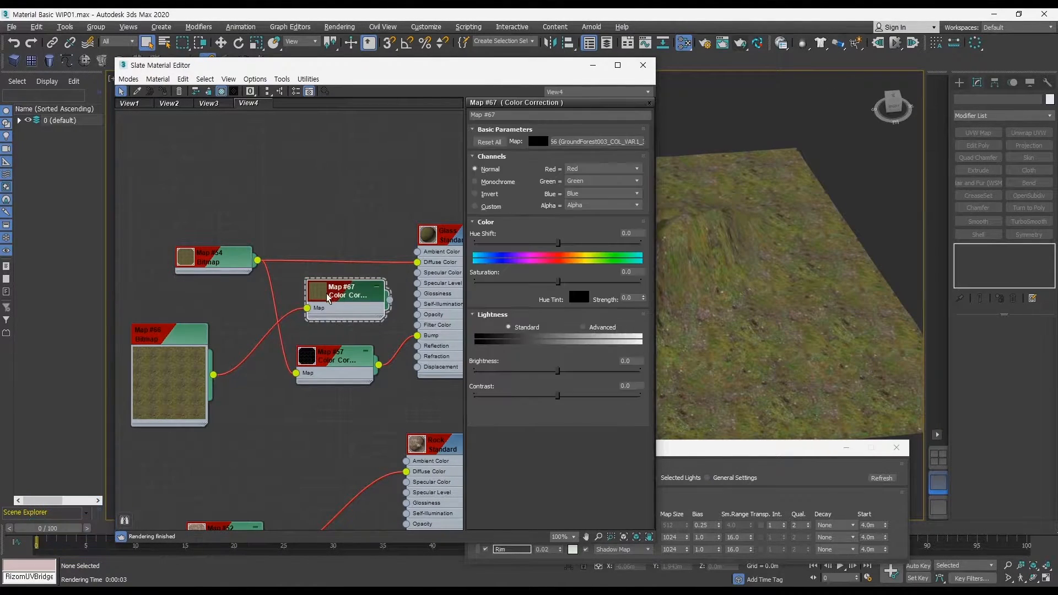
# Arrange the duplicated ground bitmap and its Color Correction node side by side below the original bitmap
pyautogui.moveTo(297, 296); pyautogui.dragTo(297, 234, button='middle')
pyautogui.moveTo(347, 240); pyautogui.dragTo(264, 288)
pyautogui.moveTo(263, 289); pyautogui.dragTo(288, 292, button='middle')
pyautogui.moveTo(268, 334); pyautogui.dragTo(234, 315)
pyautogui.moveTo(274, 298); pyautogui.dragTo(202, 286)
pyautogui.moveTo(230, 280); pyautogui.dragTo(250, 293, button='middle')
pyautogui.moveTo(251, 293); pyautogui.dragTo(259, 315)
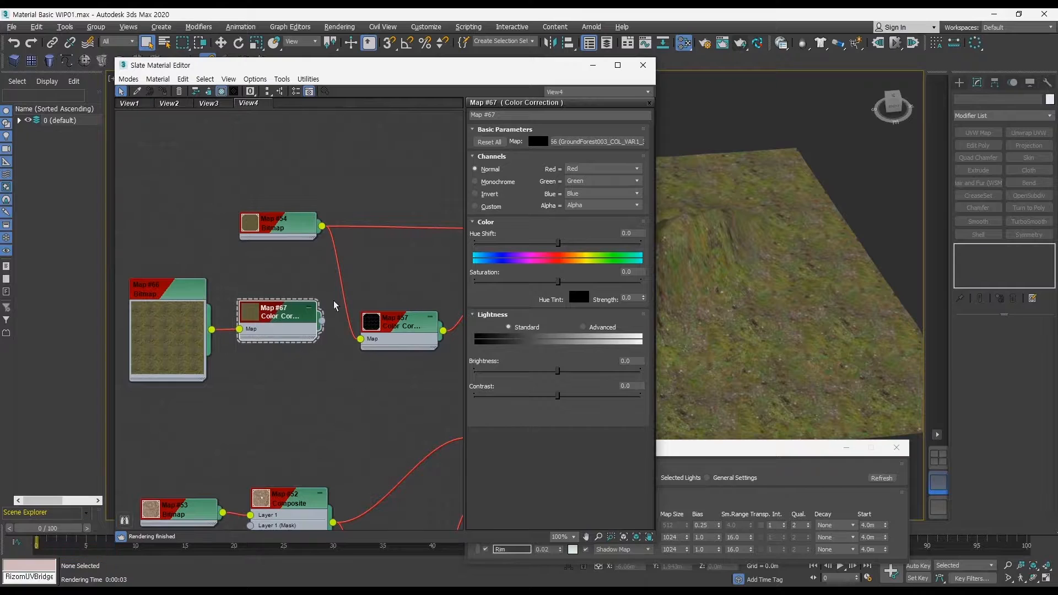
pyautogui.keyDown('ctrl'); pyautogui.keyDown('alt'); pyautogui.moveTo(301, 320); pyautogui.dragTo(292, 267, button='middle'); pyautogui.keyUp('alt'); pyautogui.keyUp('ctrl')
pyautogui.moveTo(269, 310); pyautogui.dragTo(317, 285, button='middle')
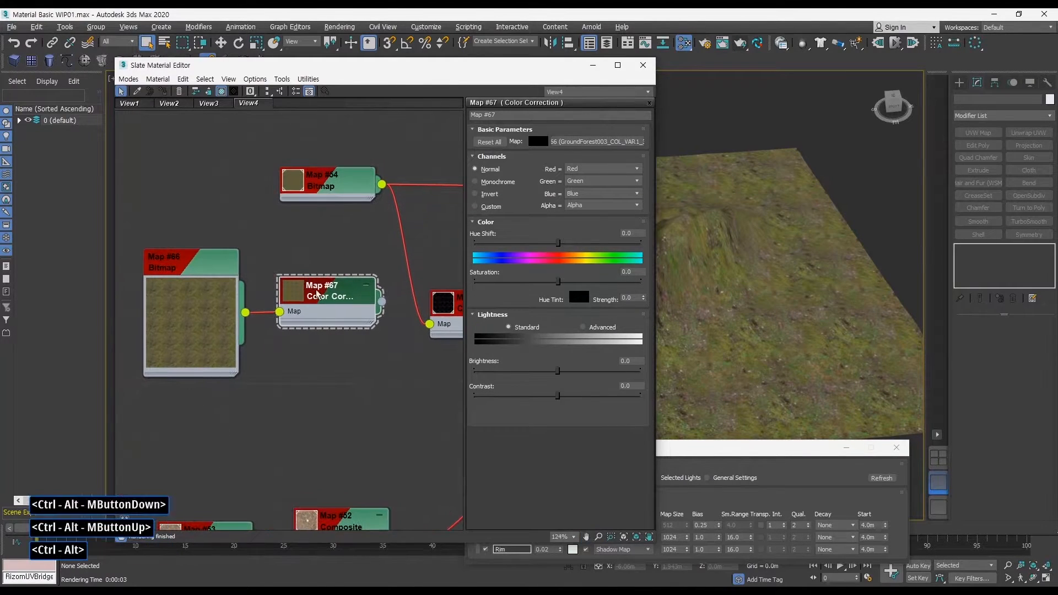
pyautogui.moveTo(308, 293); pyautogui.dragTo(292, 292)
pyautogui.click(217, 271)
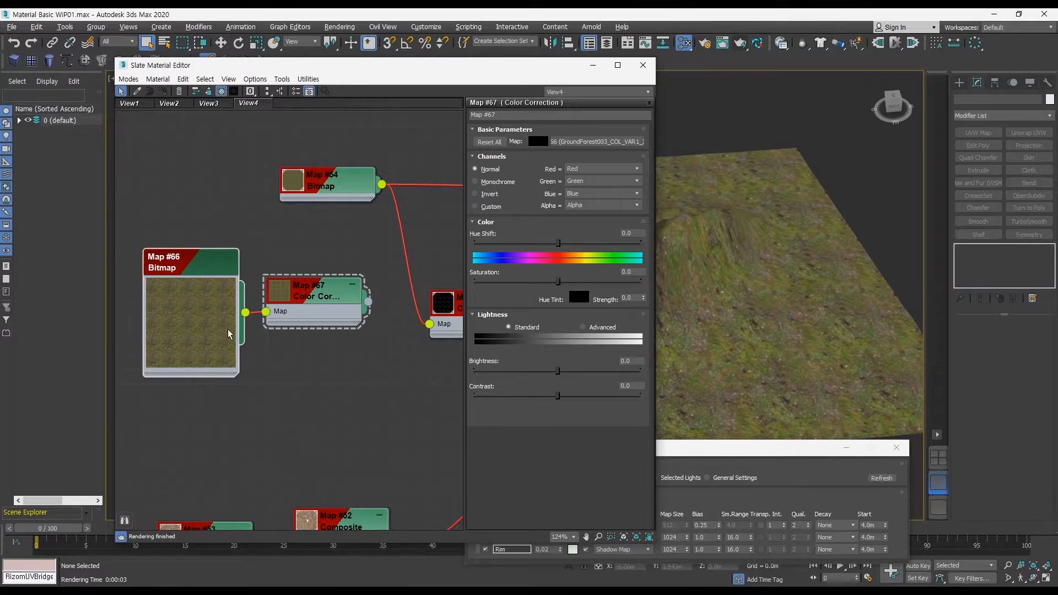
pyautogui.moveTo(326, 301); pyautogui.dragTo(293, 306, button='middle')
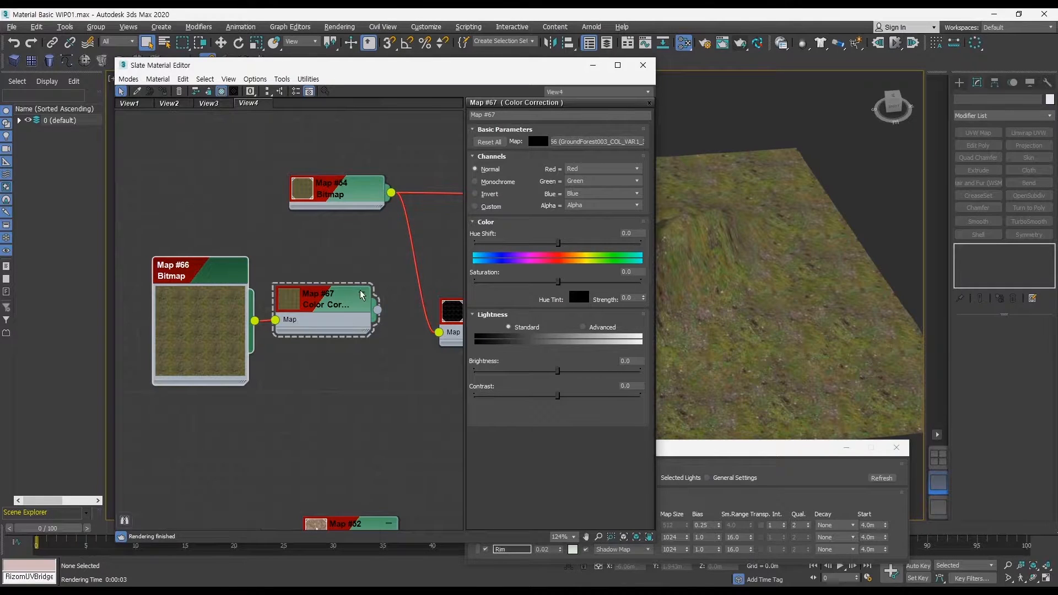
pyautogui.moveTo(362, 294); pyautogui.dragTo(356, 288, button='middle')
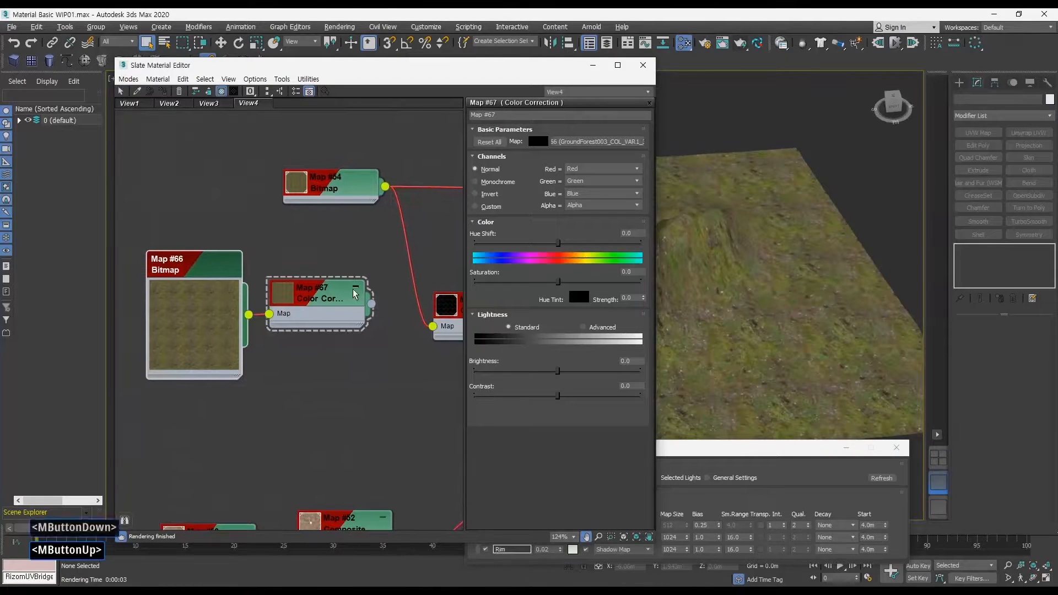
# Enlarge the Color Correction preview and shift the ground texture toward brown with hue shift about -20.93 and saturation about -2.326
pyautogui.doubleClick(284, 299)
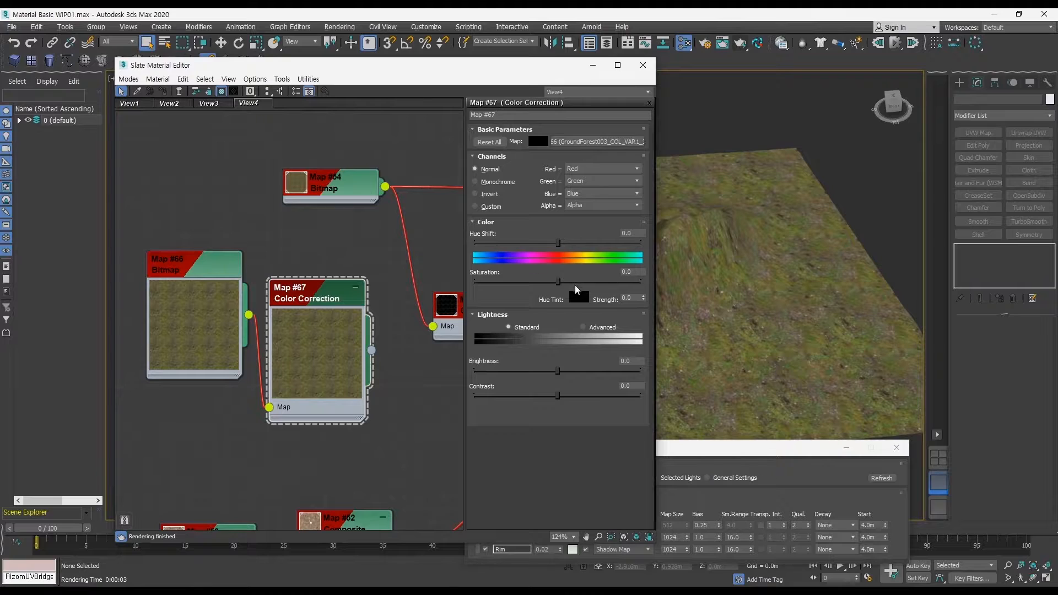
pyautogui.moveTo(559, 243)
pyautogui.mouseDown()
pyautogui.moveTo(549, 243)
pyautogui.moveTo(571, 243)
pyautogui.moveTo(547, 244)
pyautogui.moveTo(575, 244)
pyautogui.moveTo(545, 249)
pyautogui.mouseUp()
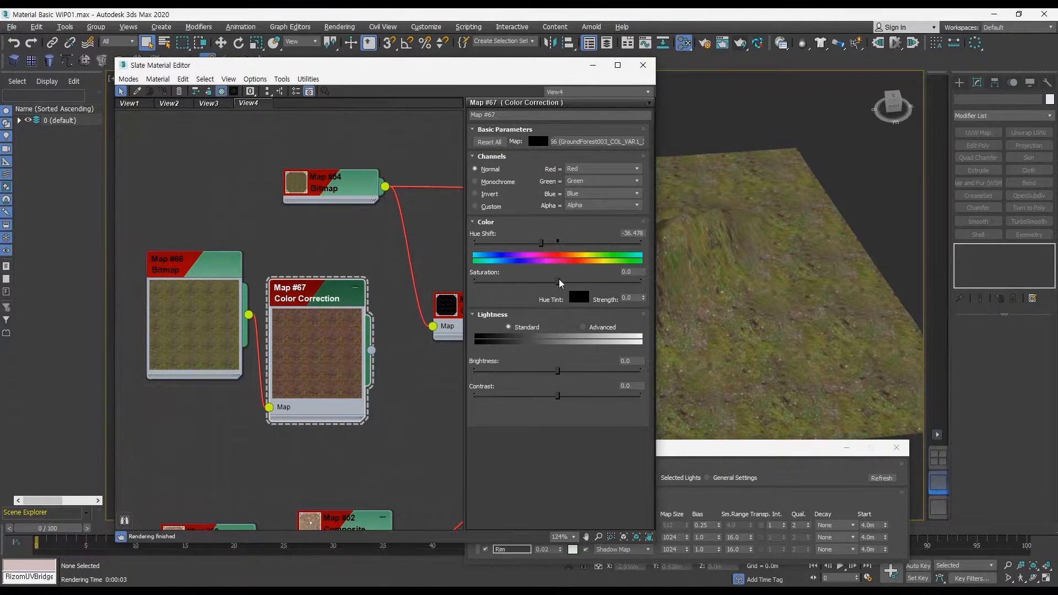
pyautogui.moveTo(558, 280)
pyautogui.mouseDown()
pyautogui.moveTo(568, 281)
pyautogui.moveTo(555, 282)
pyautogui.mouseUp()
pyautogui.moveTo(541, 243); pyautogui.dragTo(549, 245)
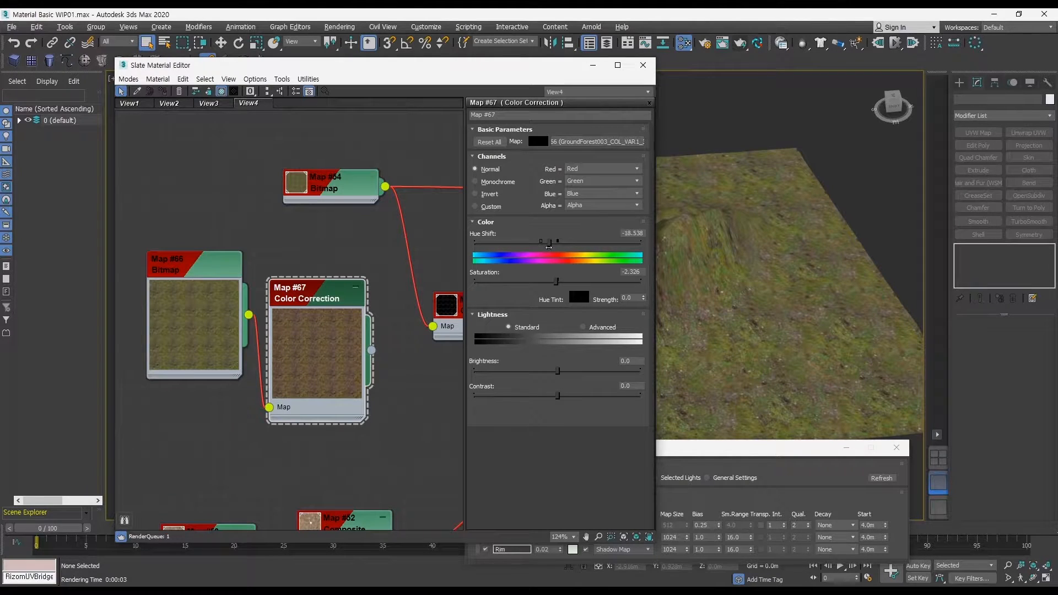
pyautogui.moveTo(547, 246); pyautogui.dragTo(549, 244)
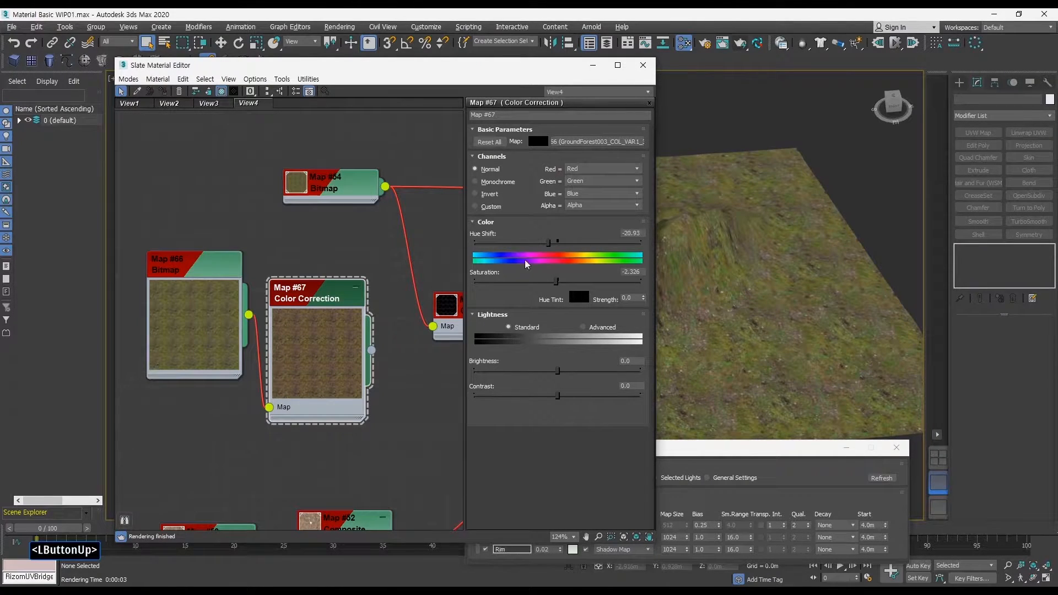
# Set the duplicated ground bitmap's U and V tiling to 4.0
pyautogui.doubleClick(225, 277)
pyautogui.doubleClick(549, 183)
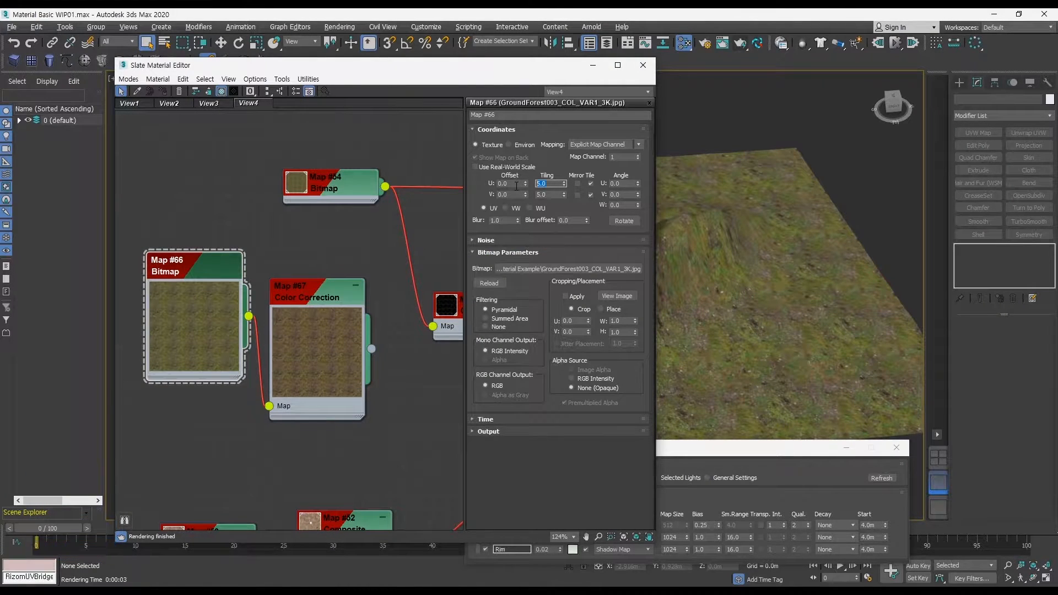
pyautogui.write('3')
pyautogui.press('Tab')
pyautogui.write('3')
pyautogui.press('Return')
pyautogui.hotkey('shift', 'Tab')
pyautogui.write('4')
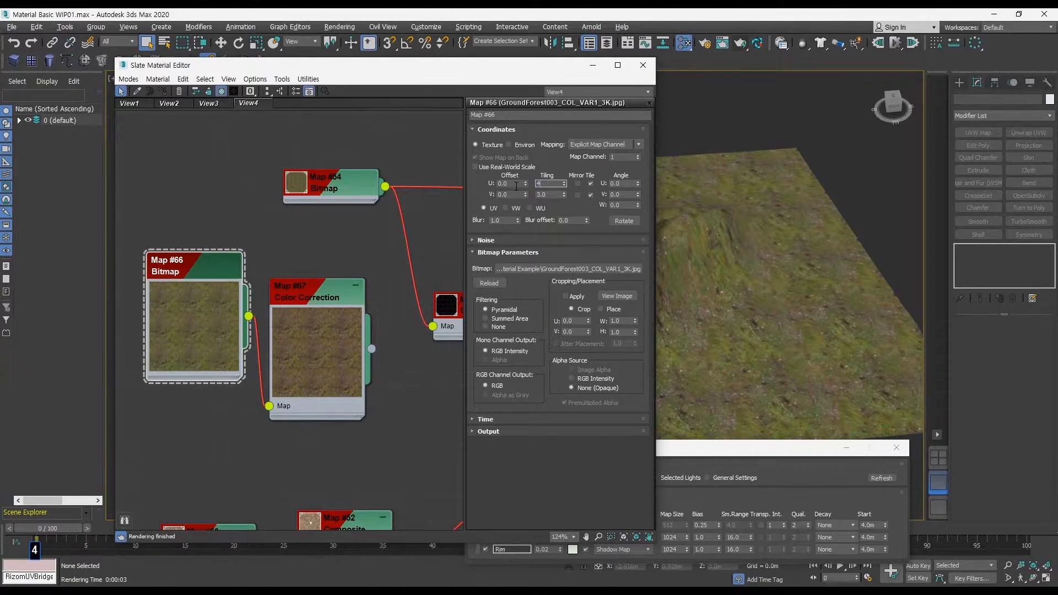
pyautogui.press('Tab')
pyautogui.write('4')
pyautogui.press('Return')
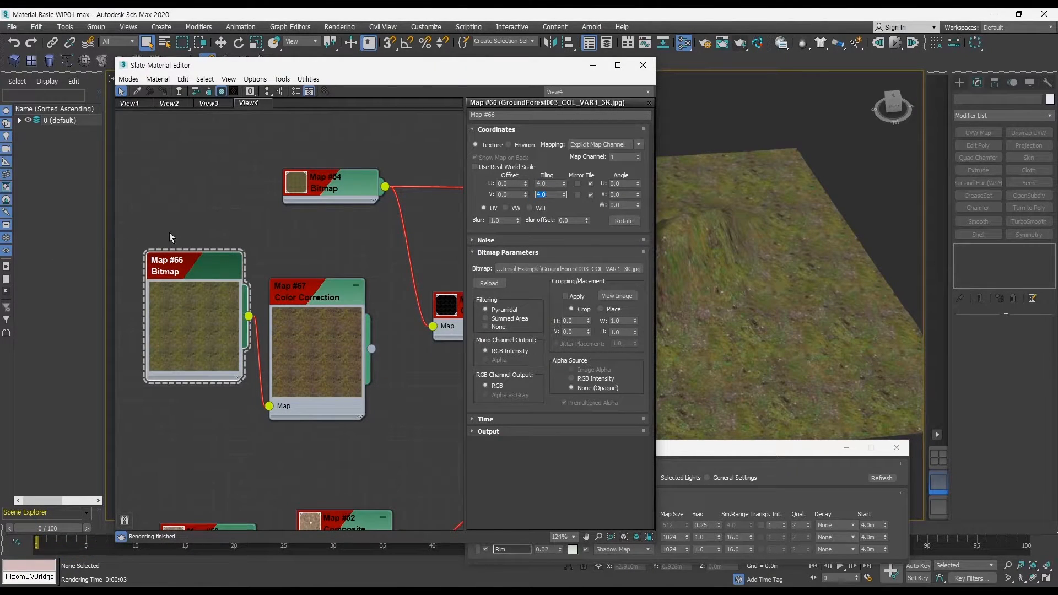
# Copy the rock material's Composite map and place it as an empty two-layer Composite above the ground bitmap and beside the grass material
pyautogui.moveTo(392, 293); pyautogui.dragTo(336, 342, button='middle')
pyautogui.moveTo(266, 299); pyautogui.dragTo(277, 274)
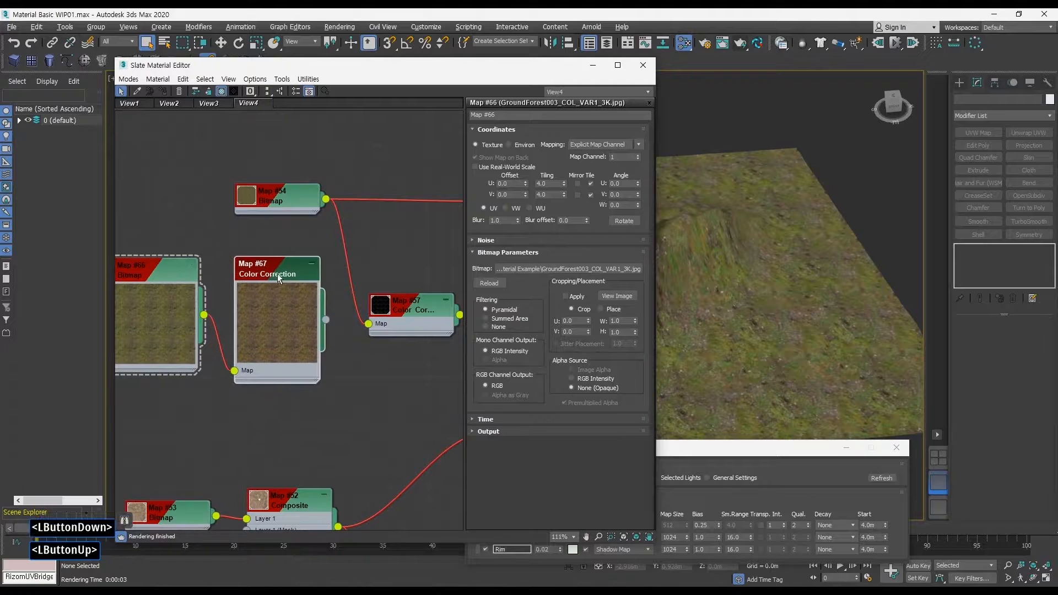
pyautogui.moveTo(295, 306)
pyautogui.keyDown('ctrl'); pyautogui.keyDown('alt'); pyautogui.mouseDown(button='middle')
pyautogui.moveTo(300, 326)
pyautogui.moveTo(316, 319)
pyautogui.moveTo(282, 364)
pyautogui.mouseUp(button='middle'); pyautogui.keyUp('alt'); pyautogui.keyUp('ctrl')
pyautogui.moveTo(282, 365); pyautogui.dragTo(279, 358, button='middle')
pyautogui.moveTo(270, 455)
pyautogui.keyDown('shift'); pyautogui.mouseDown()
pyautogui.moveTo(341, 204)
pyautogui.moveTo(377, 124)
pyautogui.mouseUp(); pyautogui.keyUp('shift')
pyautogui.click(378, 123)
pyautogui.moveTo(313, 190); pyautogui.dragTo(336, 189, button='middle')
pyautogui.press('Delete')
pyautogui.moveTo(372, 134); pyautogui.dragTo(356, 171, button='middle')
pyautogui.moveTo(355, 171); pyautogui.dragTo(339, 214)
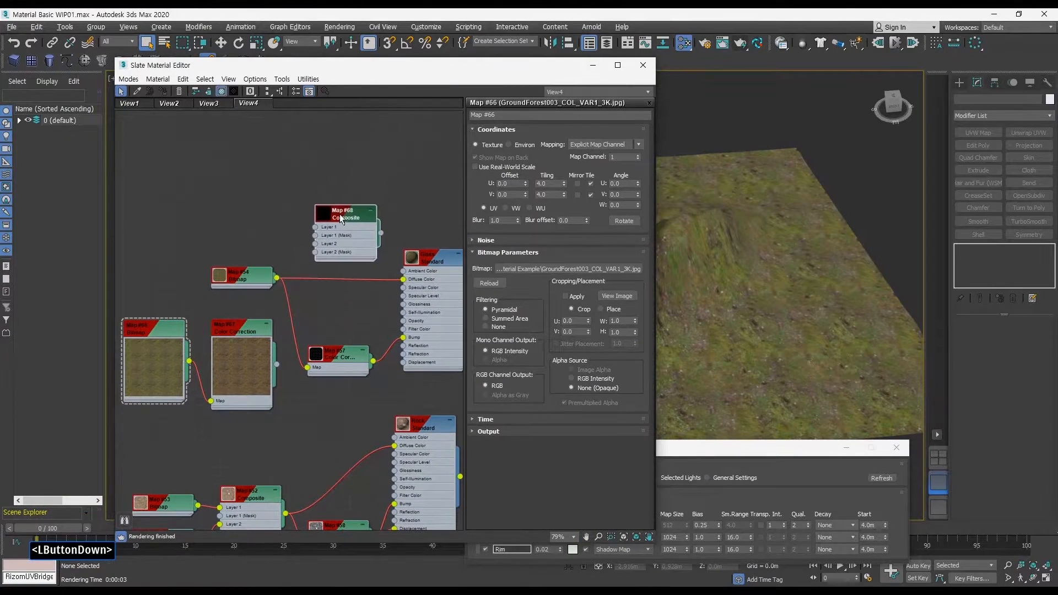
pyautogui.keyDown('ctrl'); pyautogui.keyDown('alt'); pyautogui.moveTo(340, 214); pyautogui.dragTo(299, 253, button='middle'); pyautogui.keyUp('alt'); pyautogui.keyUp('ctrl')
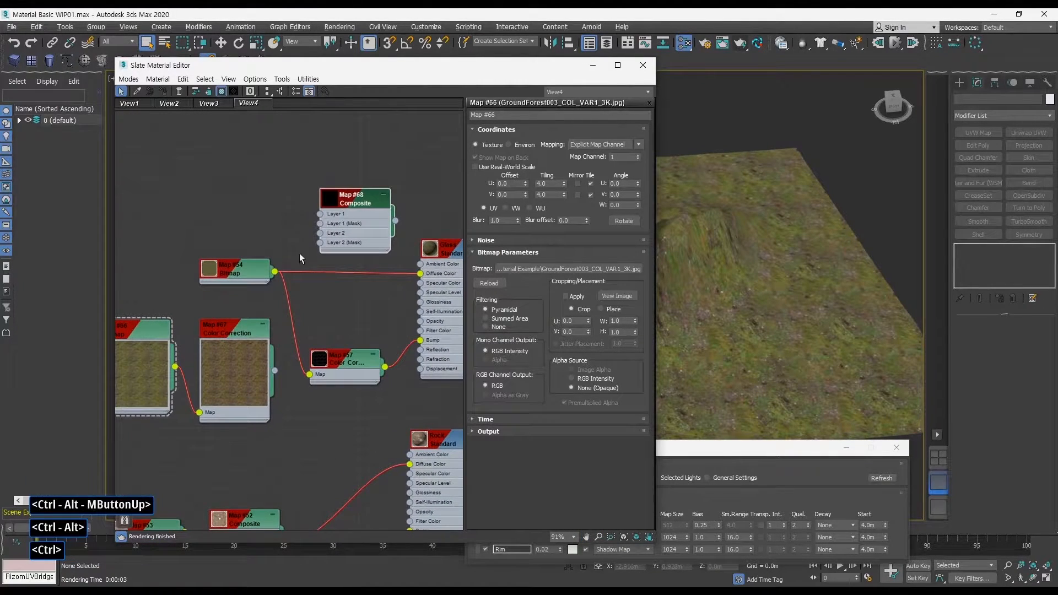
# Assign the original ground bitmap to the new Composite's Layer 1 and the Color Correction map to its Layer 2
pyautogui.doubleClick(353, 197)
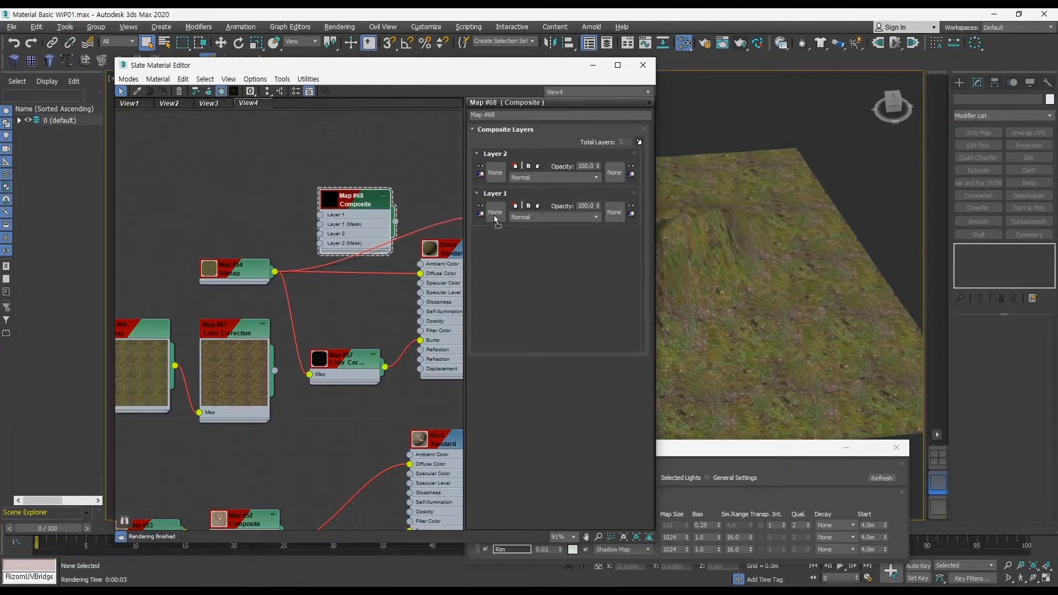
pyautogui.moveTo(494, 215); pyautogui.dragTo(494, 215)
pyautogui.click(352, 338)
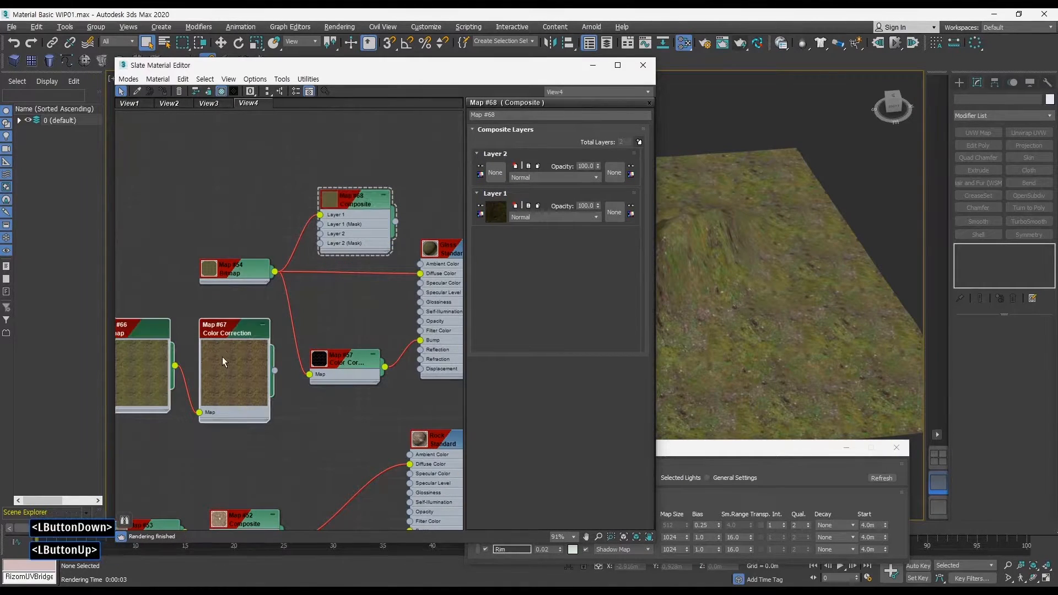
pyautogui.moveTo(222, 356); pyautogui.dragTo(496, 173)
pyautogui.click(359, 339)
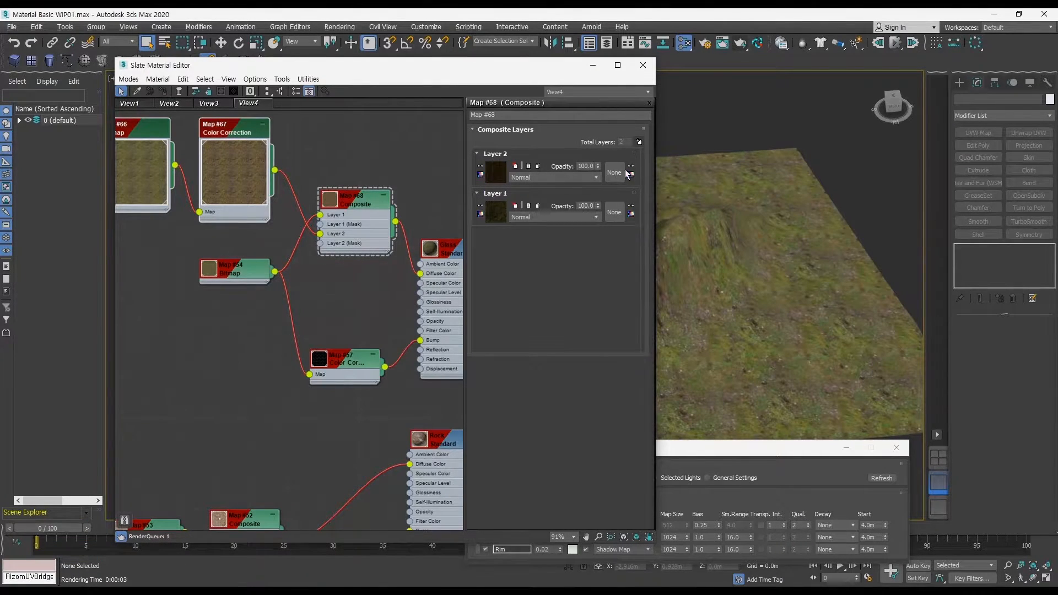
# Try the Overlay blend mode on Layer 2 of the ground Composite, and switch it back to Normal
pyautogui.moveTo(244, 134); pyautogui.dragTo(297, 271, button='middle')
pyautogui.keyDown('ctrl'); pyautogui.keyDown('alt'); pyautogui.moveTo(347, 229); pyautogui.dragTo(338, 199, button='middle'); pyautogui.keyUp('alt'); pyautogui.keyUp('ctrl')
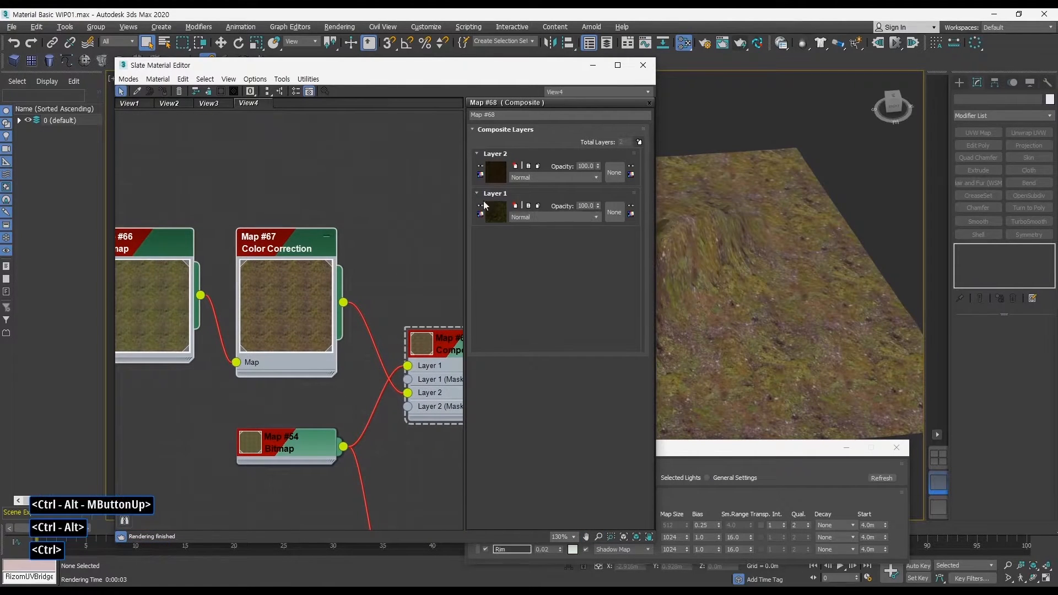
pyautogui.click(533, 176)
pyautogui.click(521, 287)
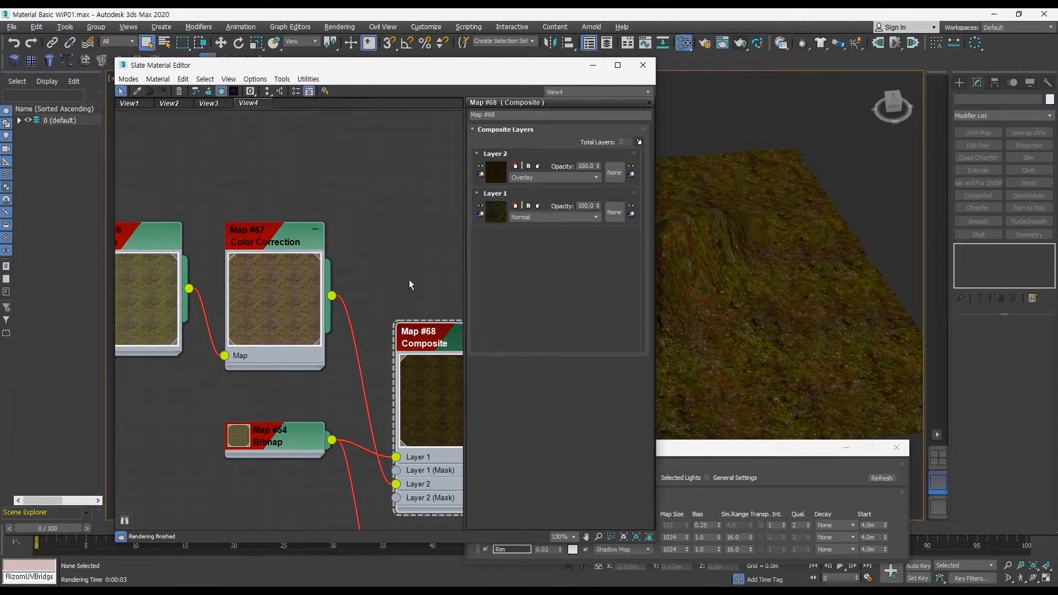
pyautogui.moveTo(408, 285); pyautogui.dragTo(370, 256, button='middle')
pyautogui.click(534, 177)
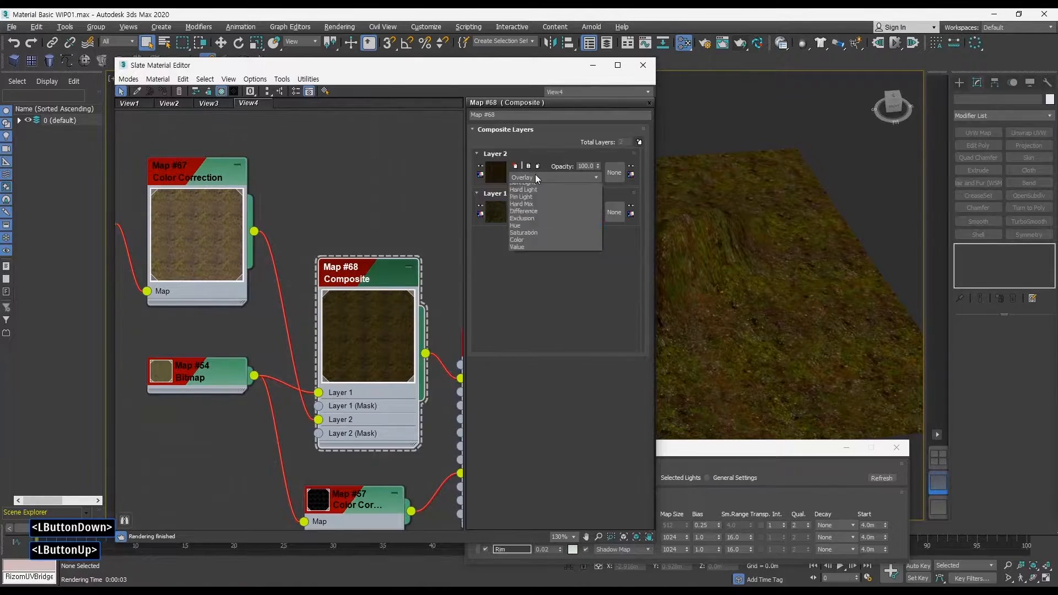
pyautogui.click(531, 188)
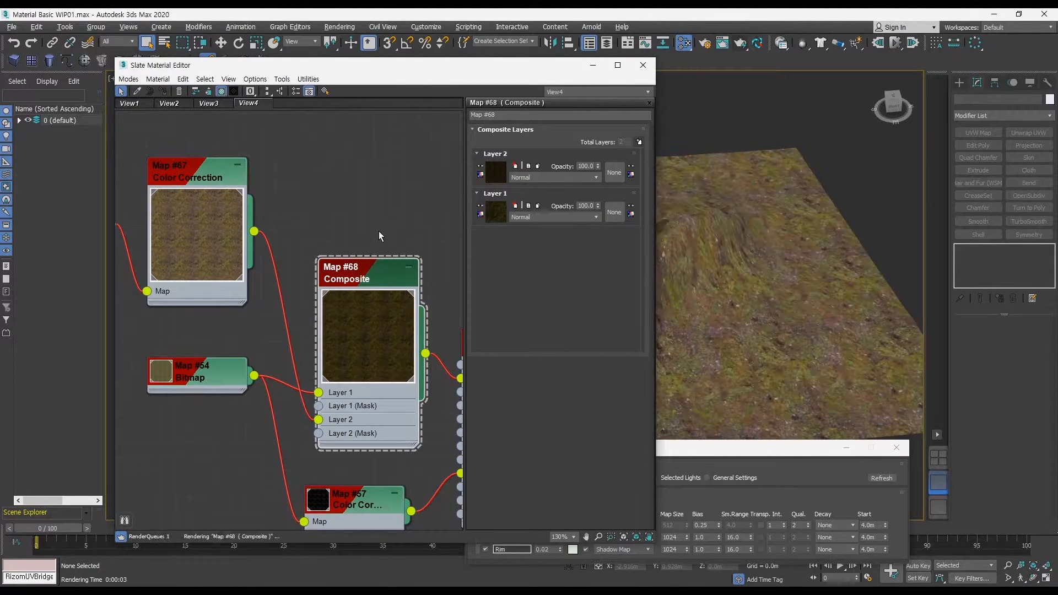
# Copy the black-and-white spot bitmap and place the copy below the original ground bitmap
pyautogui.moveTo(374, 279); pyautogui.dragTo(359, 222)
pyautogui.keyDown('ctrl'); pyautogui.keyDown('alt'); pyautogui.moveTo(359, 223); pyautogui.dragTo(360, 314, button='middle'); pyautogui.keyUp('alt'); pyautogui.keyUp('ctrl')
pyautogui.keyDown('ctrl'); pyautogui.keyDown('alt'); pyautogui.moveTo(359, 314); pyautogui.dragTo(297, 360, button='middle'); pyautogui.keyUp('alt'); pyautogui.keyUp('ctrl')
pyautogui.moveTo(211, 353); pyautogui.dragTo(250, 278, button='middle')
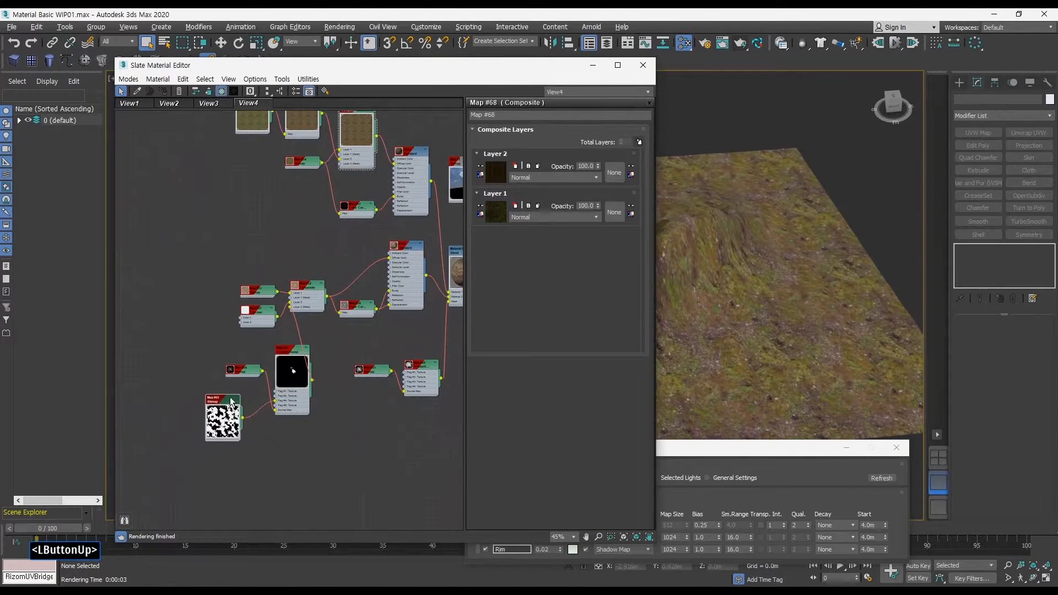
pyautogui.moveTo(245, 407)
pyautogui.keyDown('shift'); pyautogui.mouseDown()
pyautogui.moveTo(264, 247)
pyautogui.moveTo(290, 190)
pyautogui.mouseUp(); pyautogui.keyUp('shift')
pyautogui.moveTo(291, 213); pyautogui.dragTo(220, 329, button='middle')
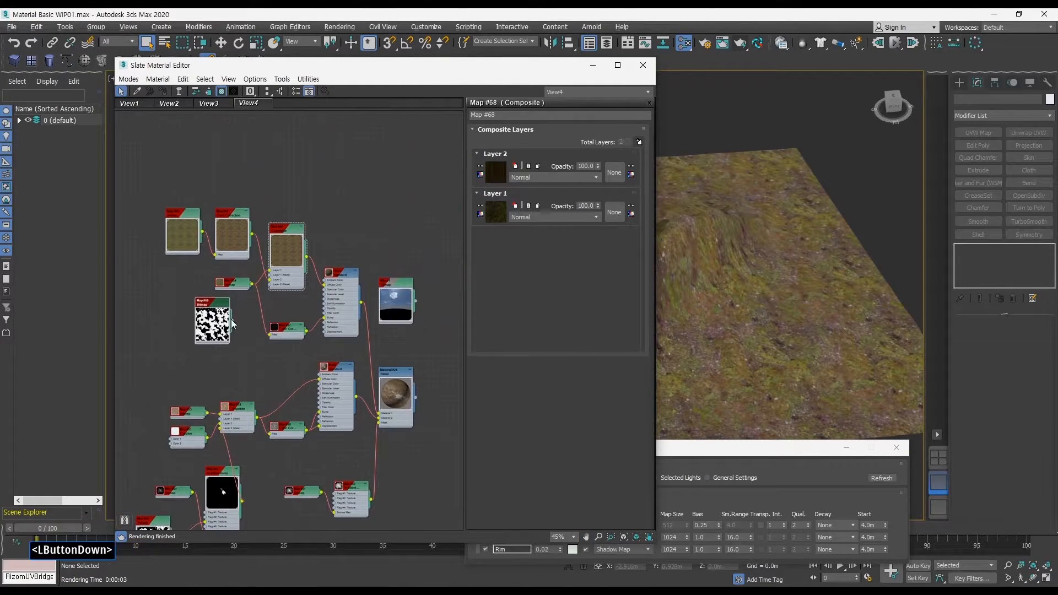
# Assign the copied spot bitmap as the mask of Layer 2 in the ground Composite
pyautogui.moveTo(232, 323); pyautogui.dragTo(612, 175)
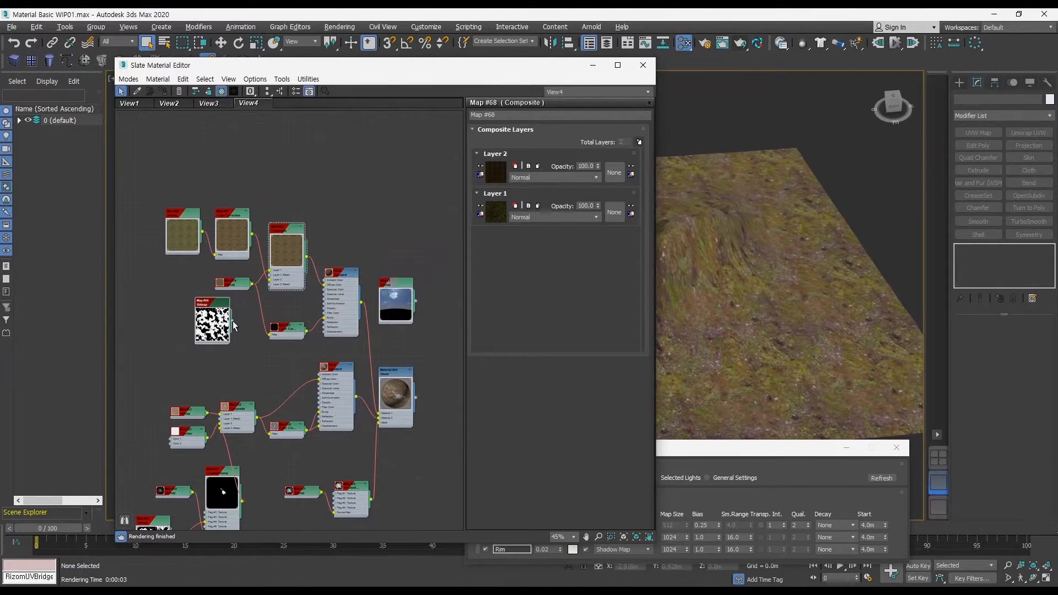
pyautogui.moveTo(550, 219); pyautogui.dragTo(613, 174)
pyautogui.click(365, 337)
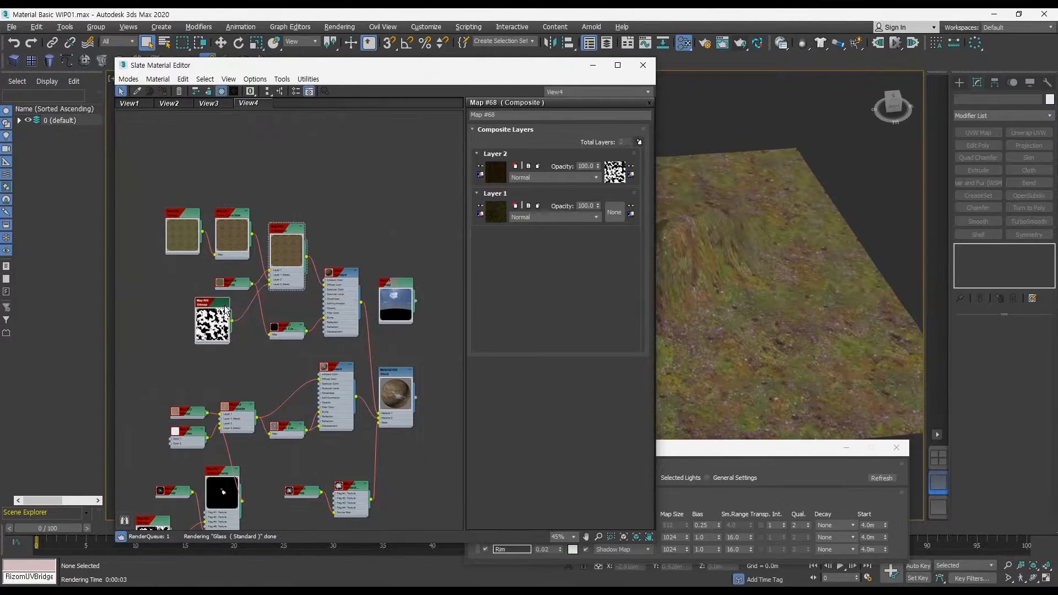
# Shift the material editor window slightly down and arrange the copied spot mask beneath the ground bitmap, beside the bump's Color Correction
pyautogui.moveTo(213, 309); pyautogui.dragTo(341, 205)
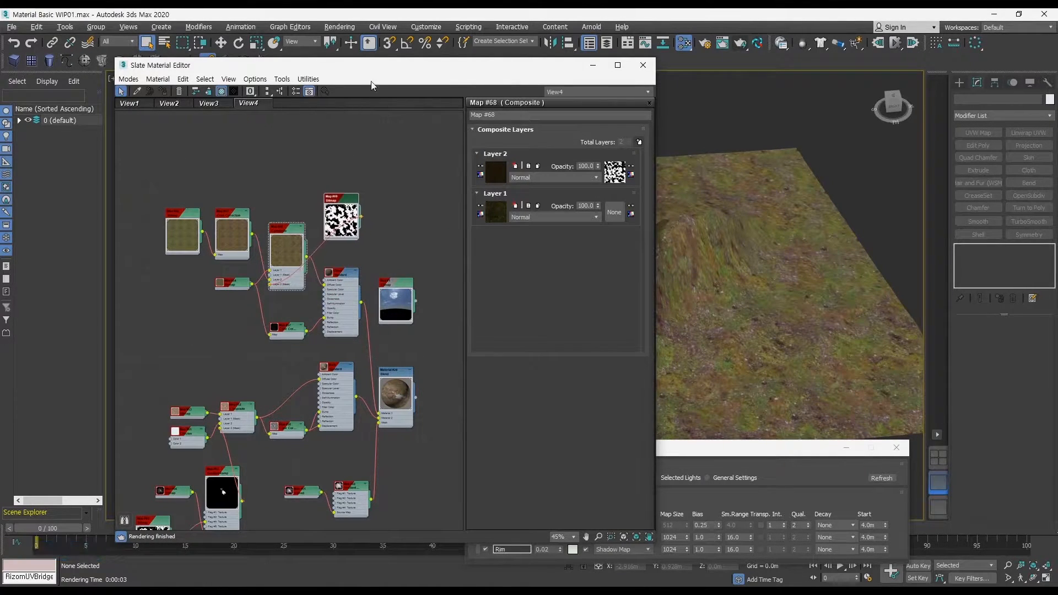
pyautogui.moveTo(368, 71); pyautogui.dragTo(362, 100)
pyautogui.moveTo(401, 320); pyautogui.dragTo(394, 288, button='middle')
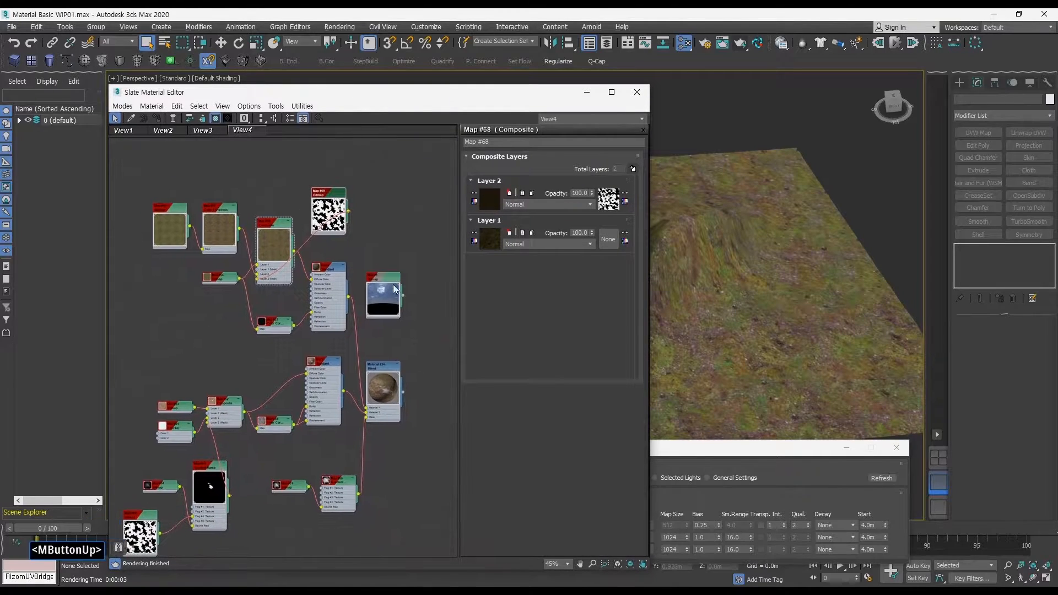
pyautogui.keyDown('ctrl'); pyautogui.keyDown('alt'); pyautogui.moveTo(358, 346); pyautogui.dragTo(292, 445, button='middle'); pyautogui.keyUp('alt'); pyautogui.keyUp('ctrl')
pyautogui.moveTo(306, 264); pyautogui.dragTo(158, 418)
pyautogui.moveTo(223, 322); pyautogui.dragTo(259, 303, button='middle')
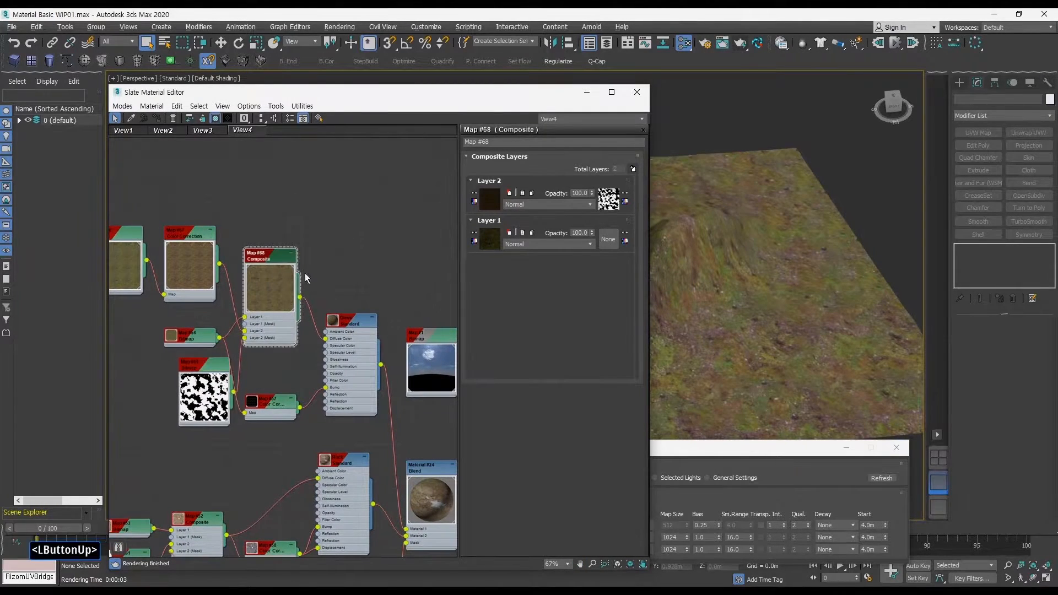
pyautogui.moveTo(305, 272); pyautogui.dragTo(384, 251, button='middle')
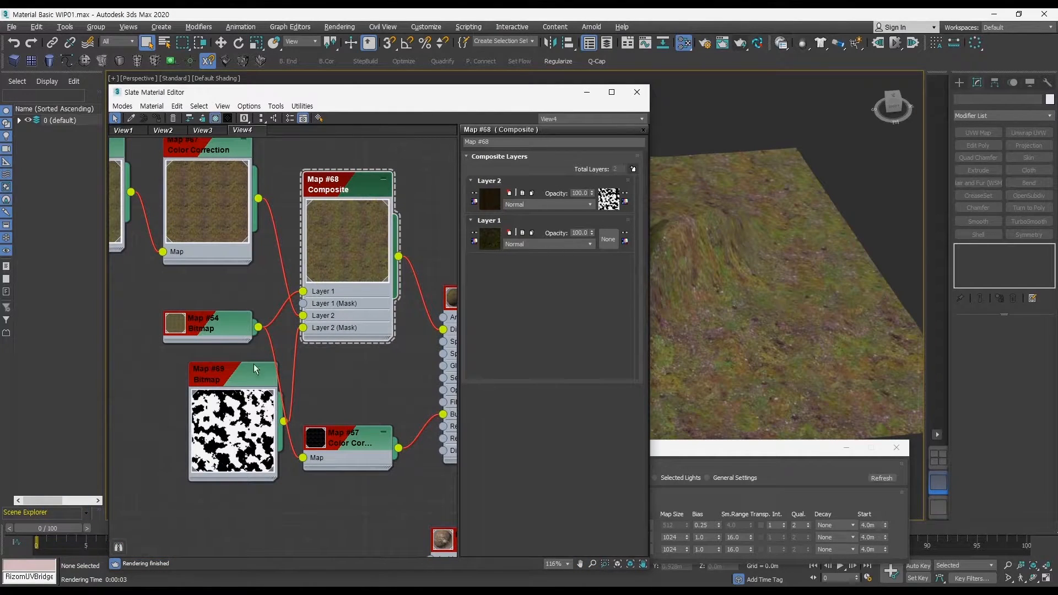
# Open the parameters of the copied spot mask bitmap and render the camera view
pyautogui.doubleClick(232, 379)
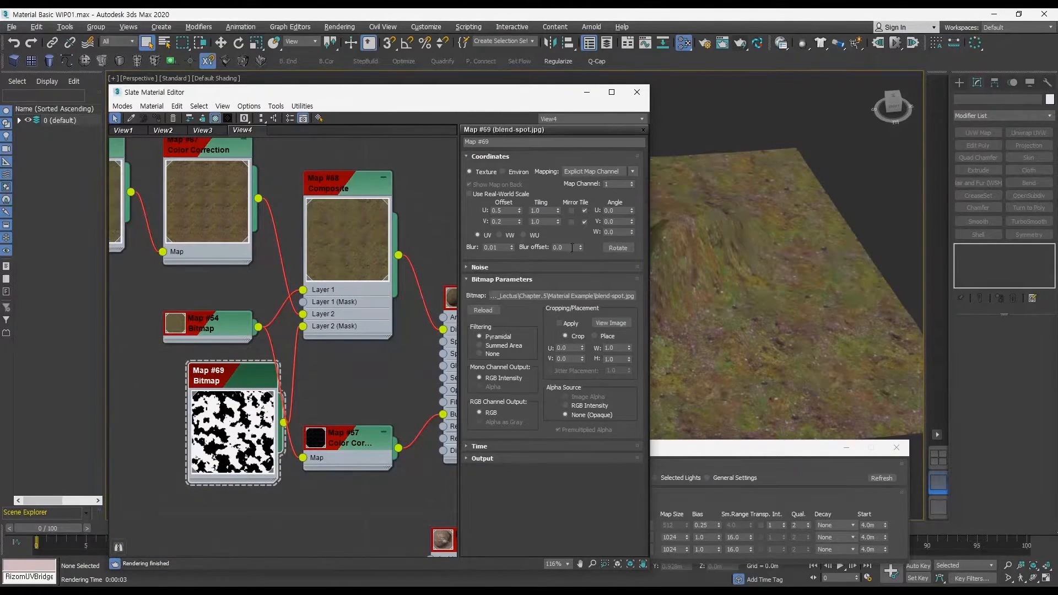
pyautogui.click(572, 248)
pyautogui.click(854, 165)
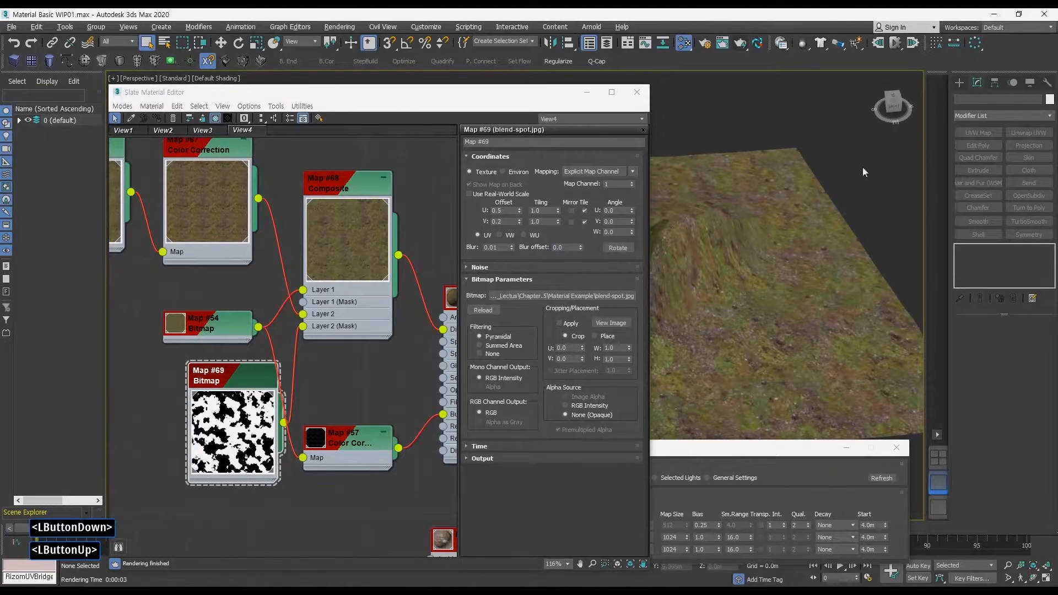
pyautogui.hotkey('shift', 'q')
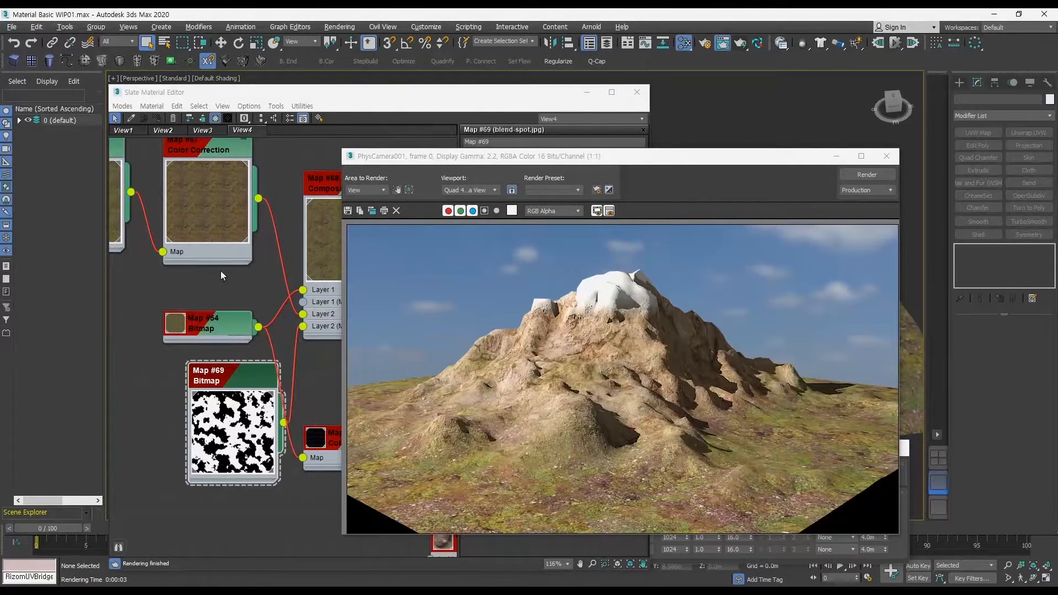
# Set the hue shift of the ground's Color Correction map to about -42.46 for more reddish patches
pyautogui.doubleClick(210, 154)
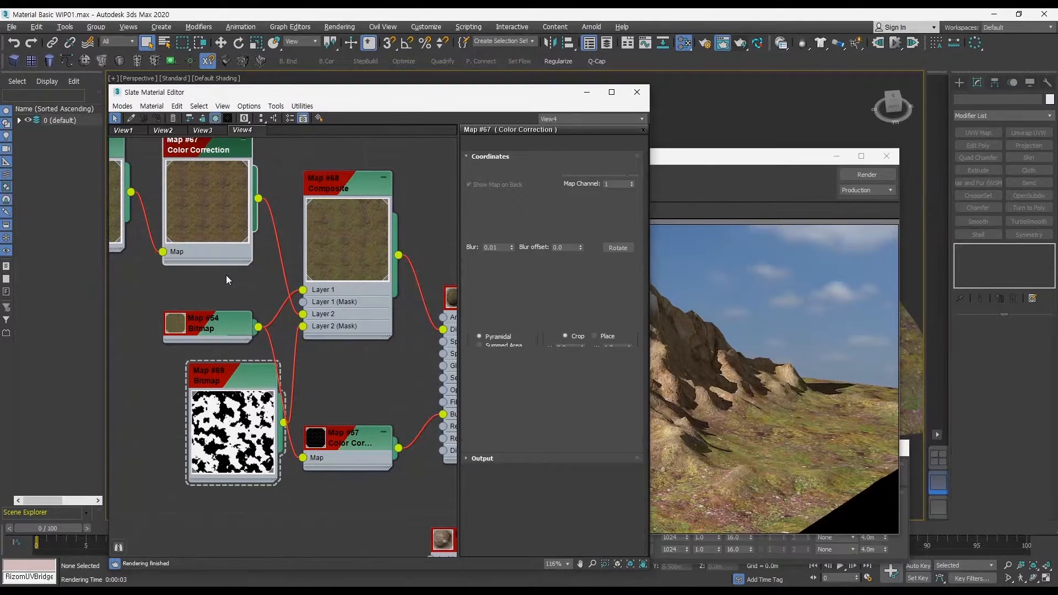
pyautogui.moveTo(233, 280); pyautogui.dragTo(266, 298, button='middle')
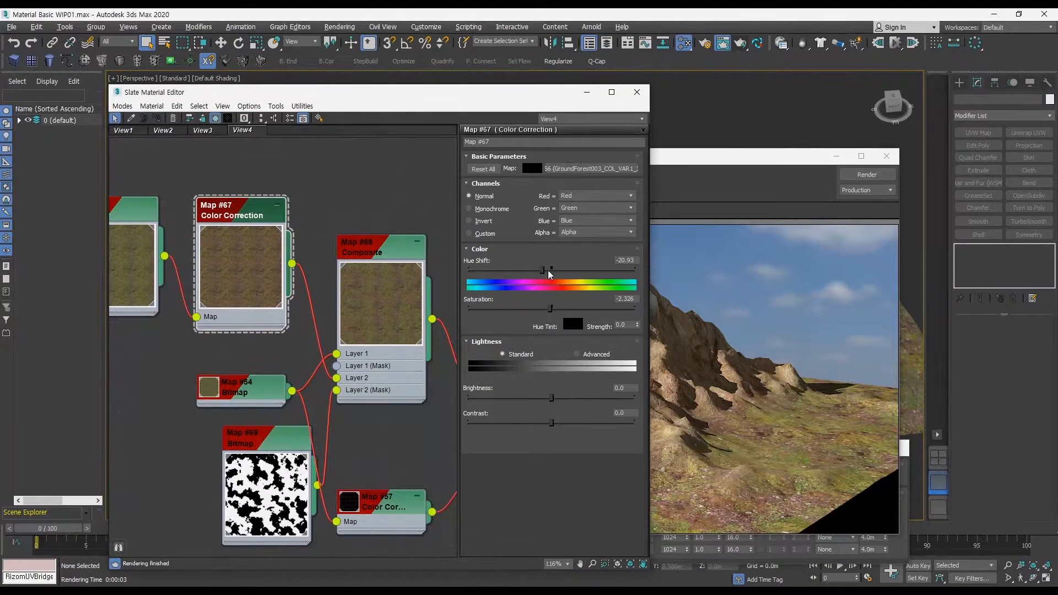
pyautogui.moveTo(549, 271); pyautogui.dragTo(564, 270)
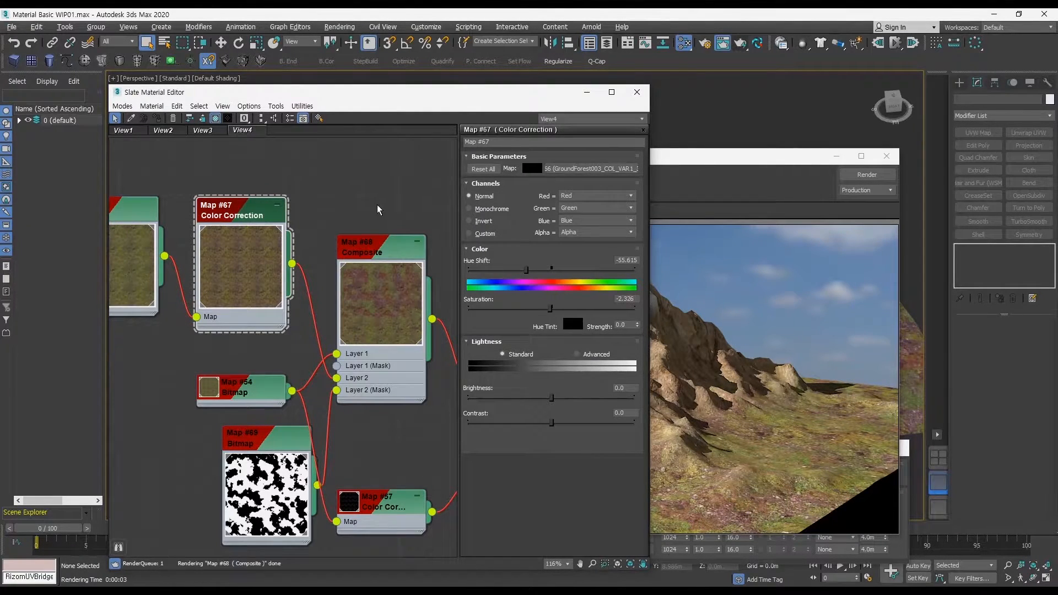
pyautogui.moveTo(540, 270); pyautogui.dragTo(532, 270)
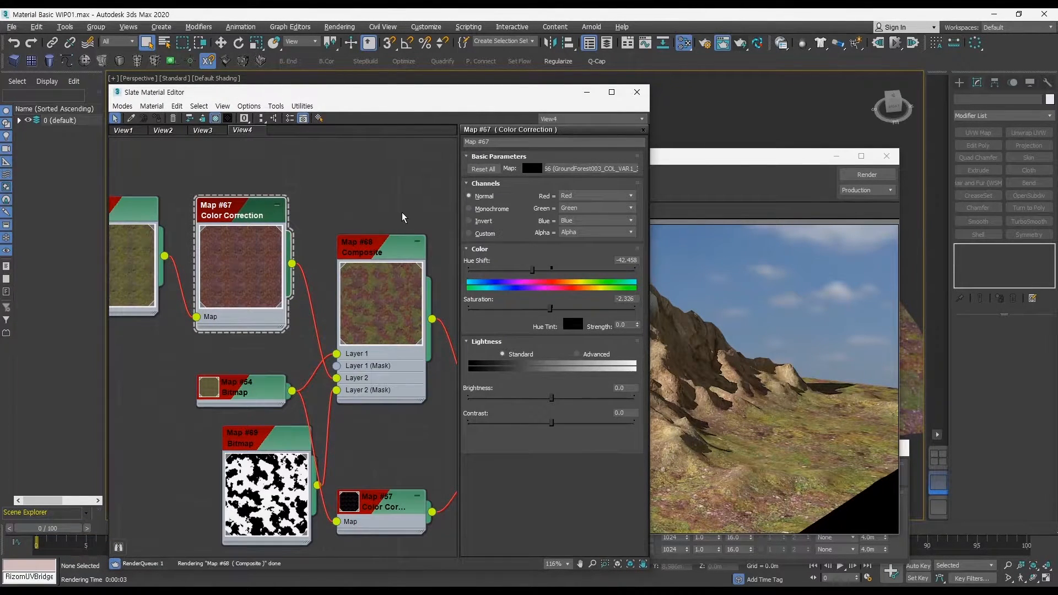
# Turn off the viewport texture display for the Glass and Rock materials
pyautogui.keyDown('ctrl'); pyautogui.keyDown('alt'); pyautogui.moveTo(399, 220); pyautogui.dragTo(326, 213, button='middle'); pyautogui.keyUp('alt'); pyautogui.keyUp('ctrl')
pyautogui.keyDown('ctrl'); pyautogui.keyDown('alt'); pyautogui.moveTo(357, 257); pyautogui.dragTo(319, 293, button='middle'); pyautogui.keyUp('alt'); pyautogui.keyUp('ctrl')
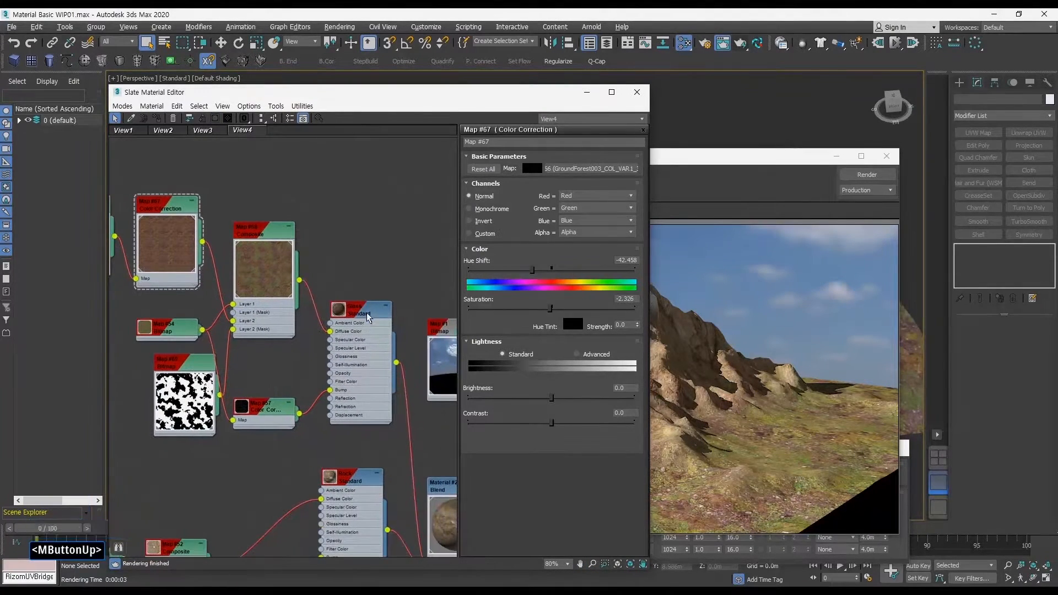
pyautogui.click(364, 310)
pyautogui.click(219, 120)
pyautogui.click(371, 216)
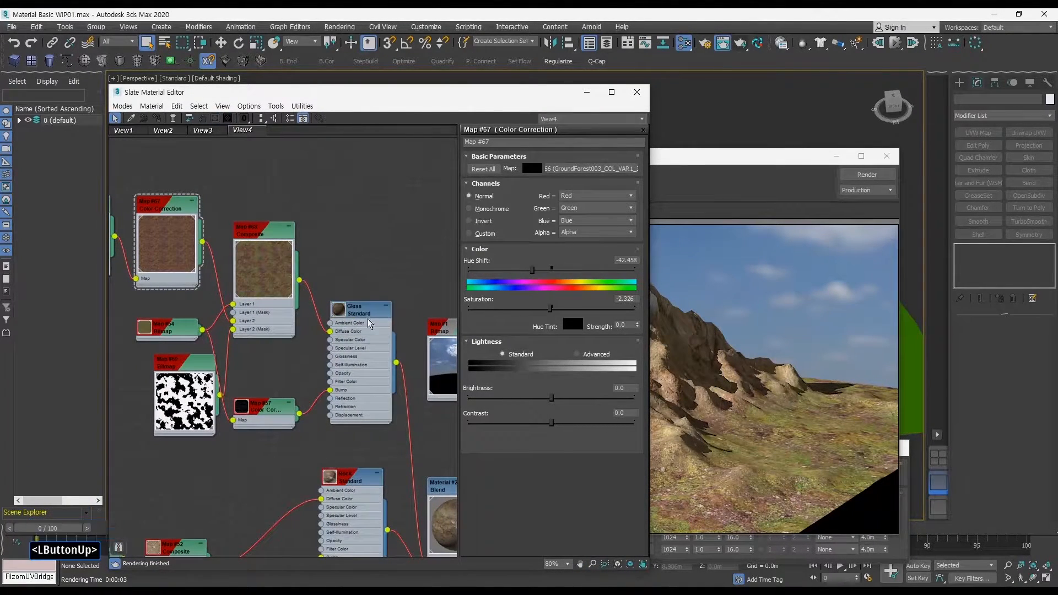
pyautogui.moveTo(368, 320)
pyautogui.mouseDown(button='middle')
pyautogui.moveTo(326, 229)
pyautogui.moveTo(302, 368)
pyautogui.mouseUp(button='middle')
pyautogui.click(301, 373)
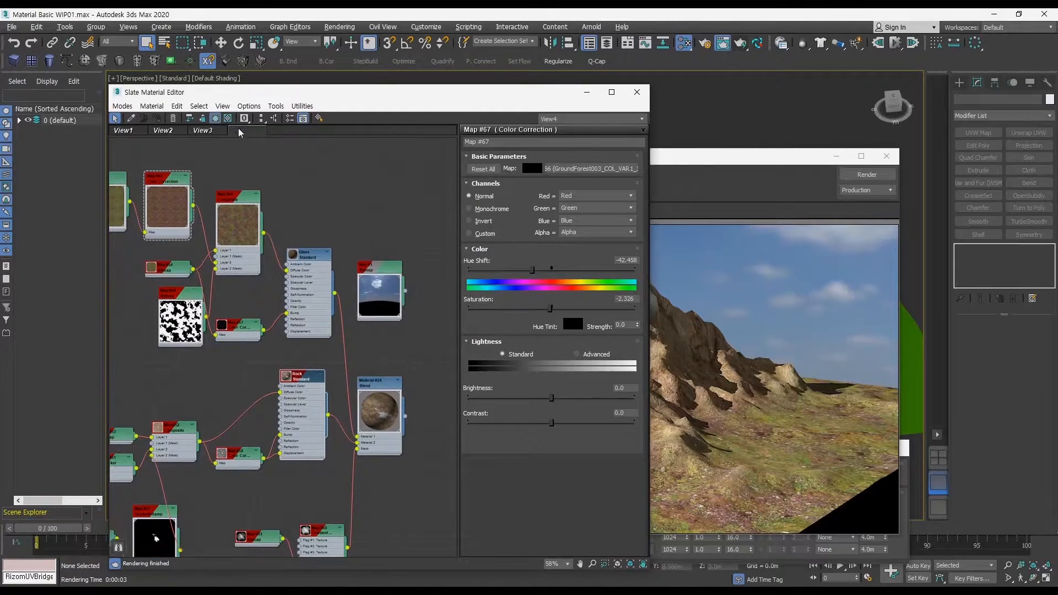
# Render the camera view again to check the reddish ground patches
pyautogui.moveTo(318, 324); pyautogui.dragTo(353, 213, button='middle')
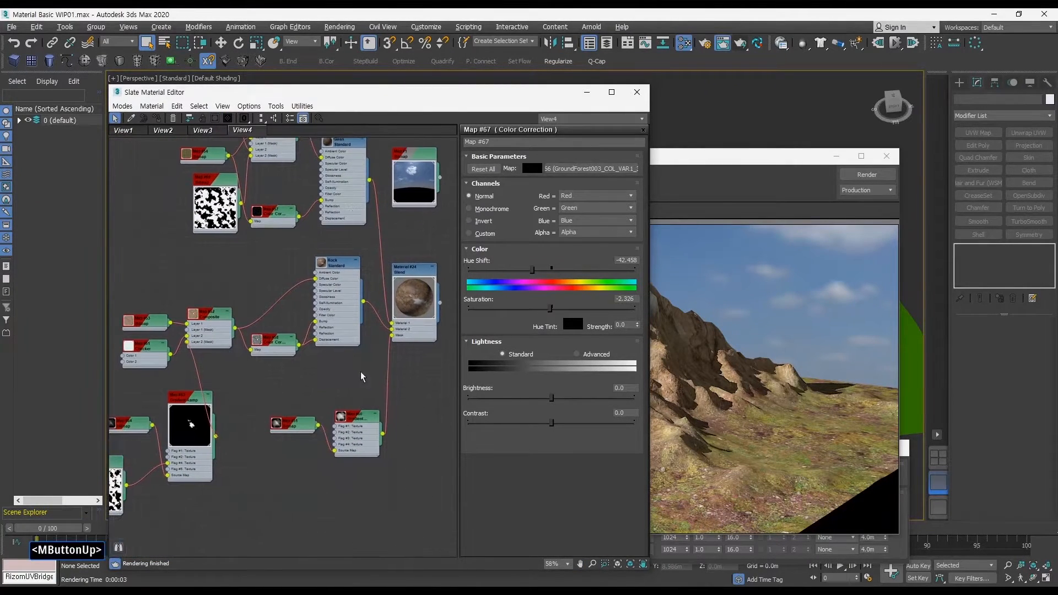
pyautogui.moveTo(311, 344); pyautogui.dragTo(339, 408, button='middle')
pyautogui.moveTo(304, 314)
pyautogui.mouseDown(button='middle')
pyautogui.moveTo(323, 372)
pyautogui.moveTo(321, 311)
pyautogui.mouseUp(button='middle')
pyautogui.moveTo(320, 311); pyautogui.dragTo(325, 286, button='middle')
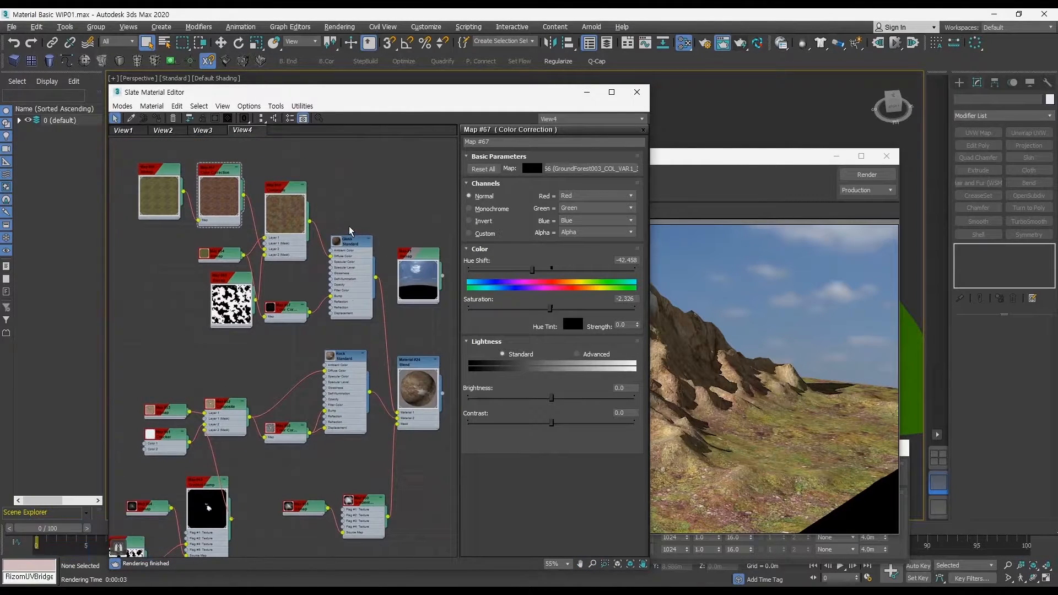
pyautogui.moveTo(376, 332); pyautogui.dragTo(329, 216)
pyautogui.click(374, 206)
pyautogui.moveTo(287, 246)
pyautogui.keyDown('ctrl'); pyautogui.keyDown('alt'); pyautogui.mouseDown(button='middle')
pyautogui.moveTo(296, 190)
pyautogui.moveTo(301, 260)
pyautogui.mouseUp(button='middle'); pyautogui.keyUp('alt'); pyautogui.keyUp('ctrl')
pyautogui.click(883, 175)
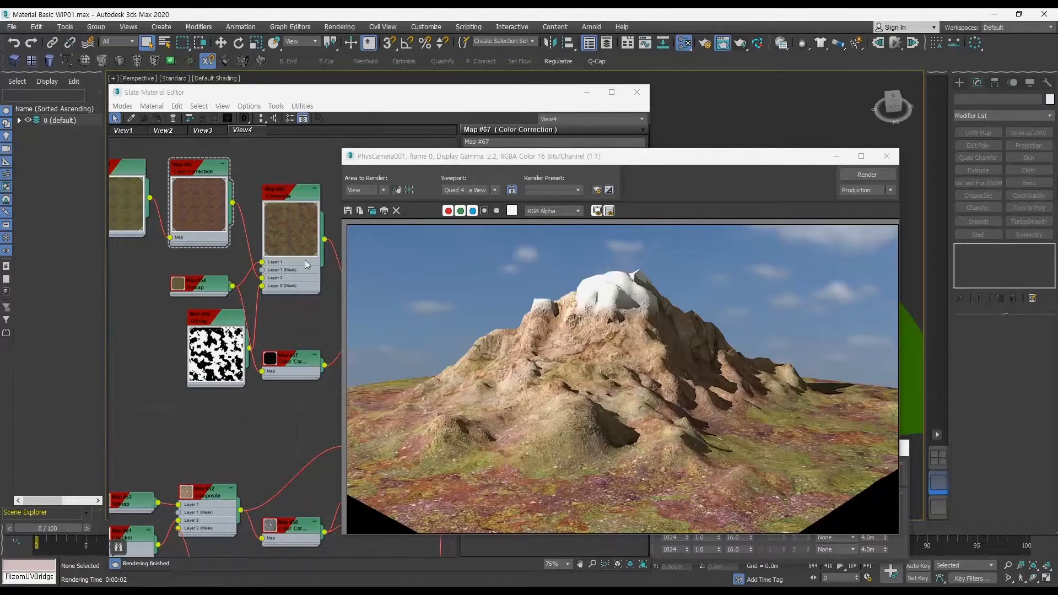
# Try green hue shifts up to about 109 and reddish ones down to about -53 on the ground's Color Correction map
pyautogui.click(205, 193)
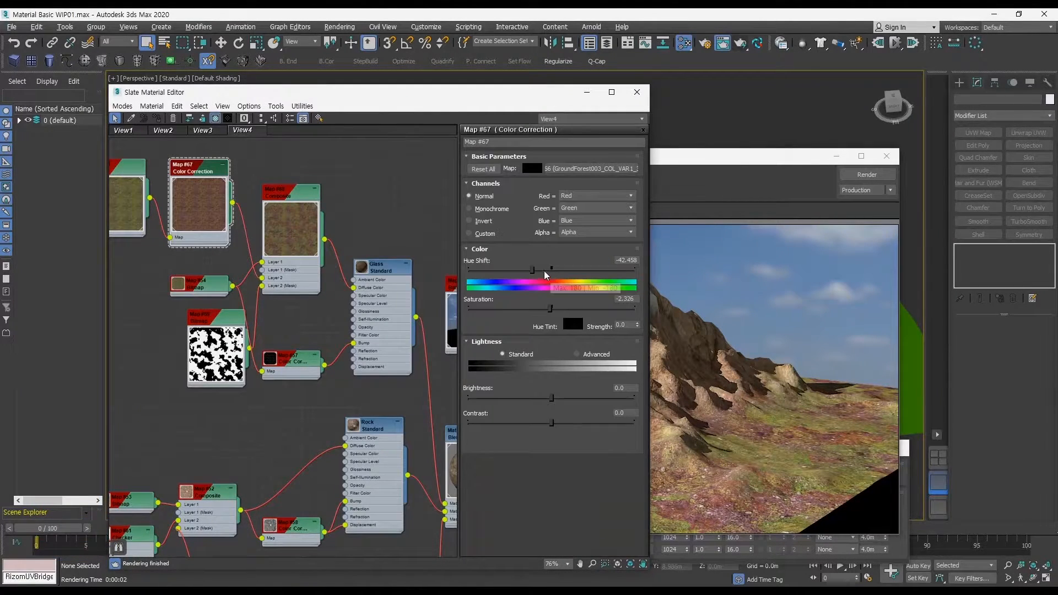
pyautogui.click(587, 271)
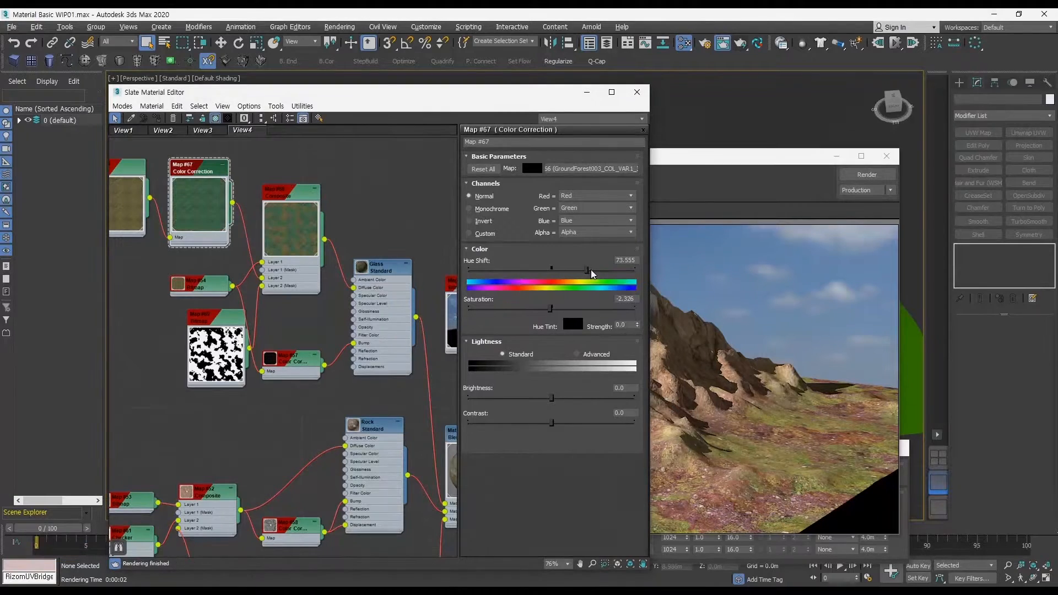
pyautogui.click(577, 270)
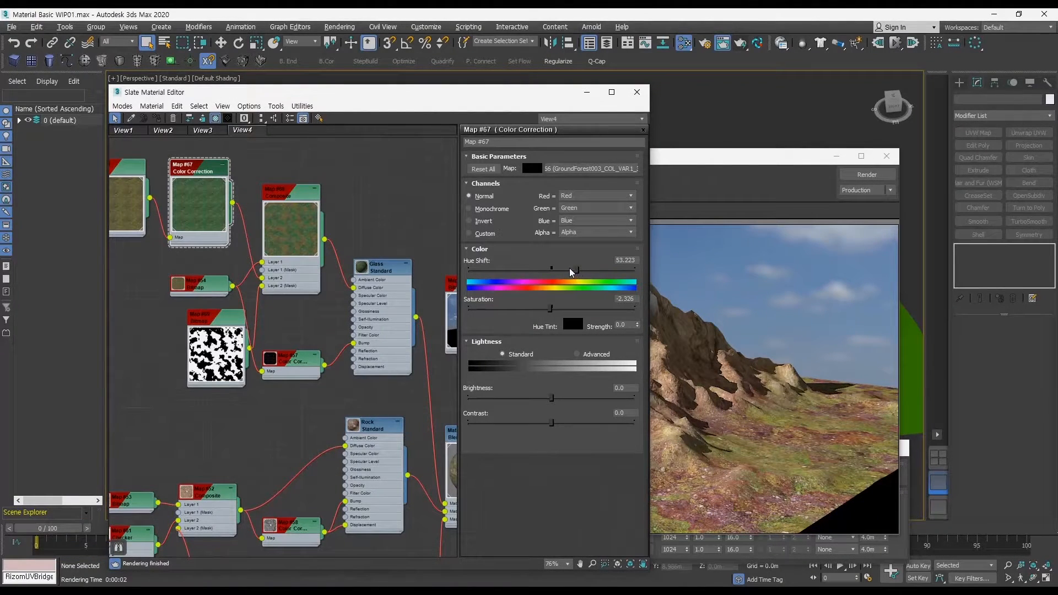
pyautogui.click(571, 270)
pyautogui.moveTo(551, 278)
pyautogui.mouseDown()
pyautogui.moveTo(523, 272)
pyautogui.moveTo(537, 268)
pyautogui.mouseUp()
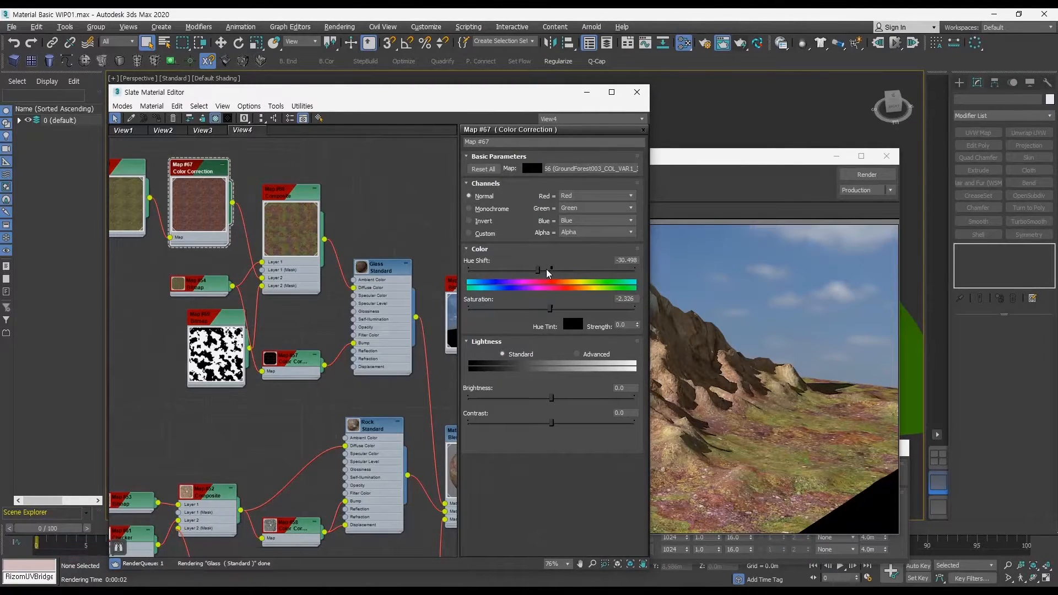
pyautogui.click(563, 271)
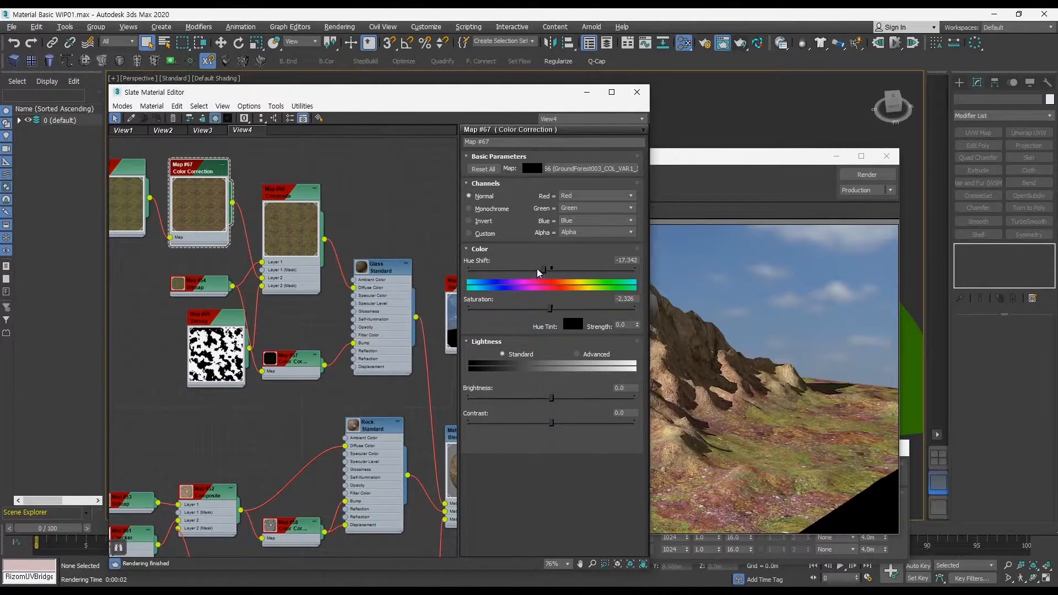
pyautogui.click(539, 273)
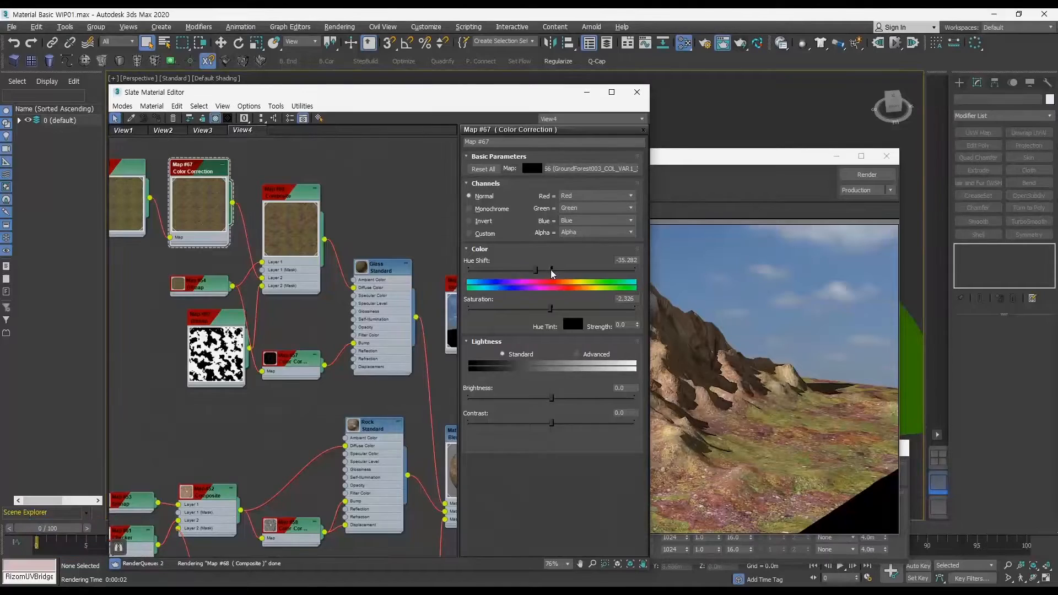
pyautogui.click(588, 272)
pyautogui.click(595, 272)
pyautogui.click(606, 272)
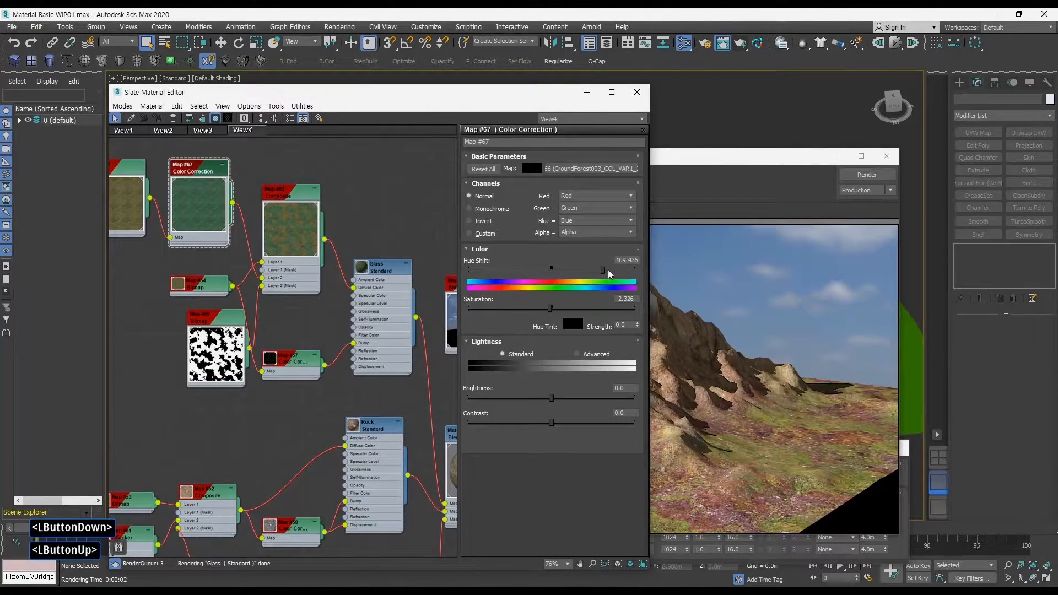
pyautogui.click(536, 272)
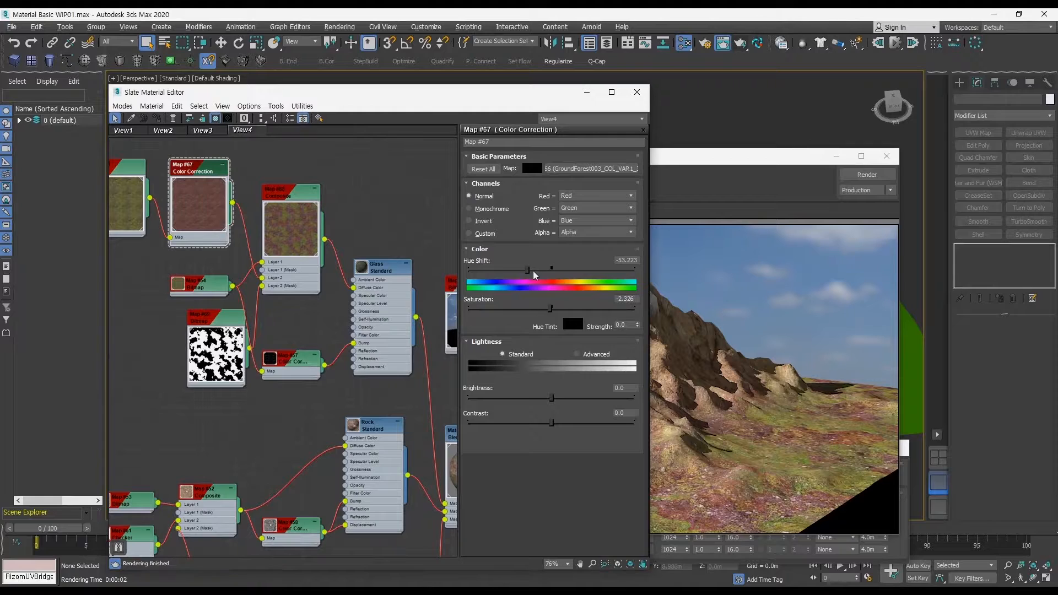
# Set the hue shift of the ground's Color Correction map to about -30.5 and re-render the camera view
pyautogui.click(540, 273)
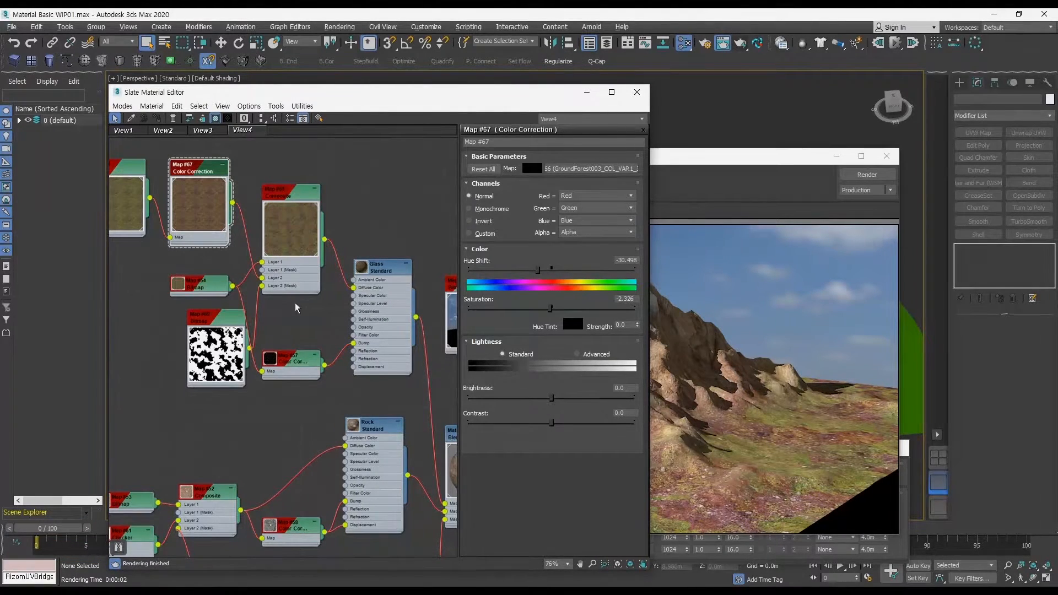
pyautogui.moveTo(295, 317); pyautogui.dragTo(305, 286, button='middle')
pyautogui.click(857, 178)
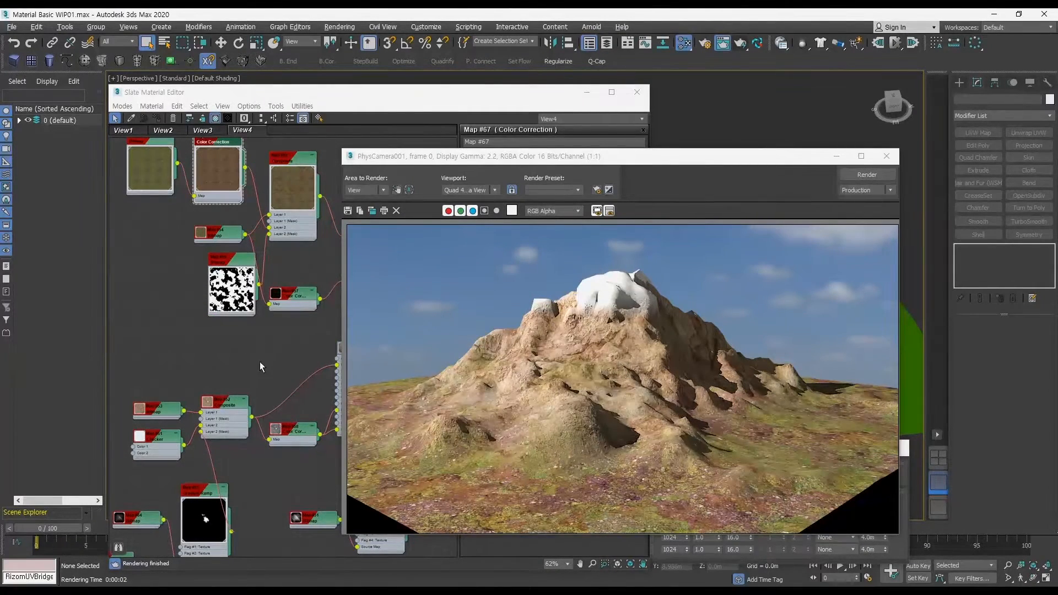
# Switch to the camera view, zoom in on the mountain's slope and render a close-up to examine the texture detail
pyautogui.click(887, 157)
pyautogui.click(637, 92)
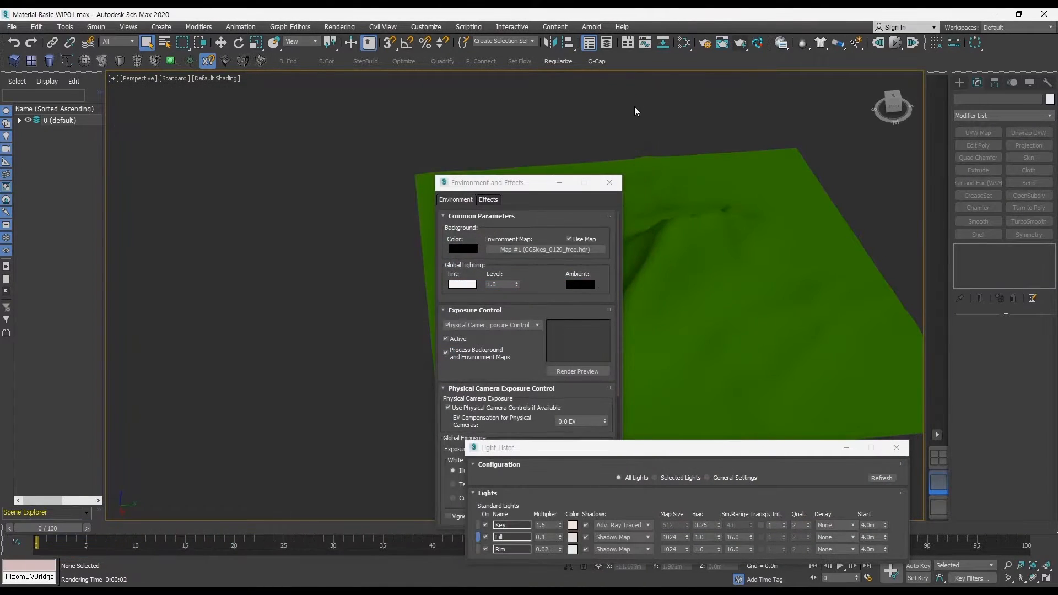
pyautogui.click(609, 182)
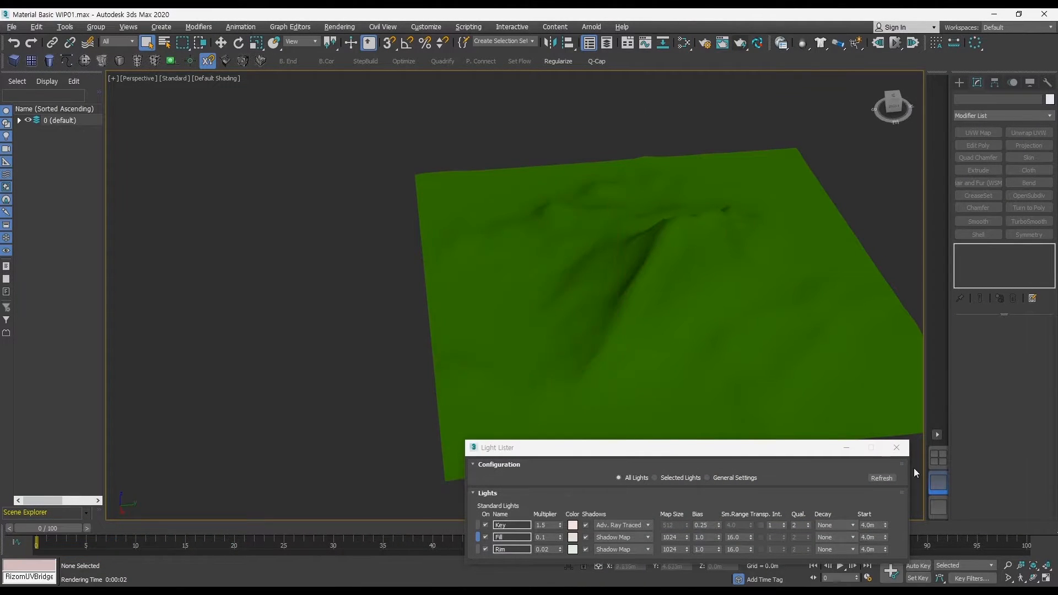
pyautogui.click(937, 508)
pyautogui.click(1008, 565)
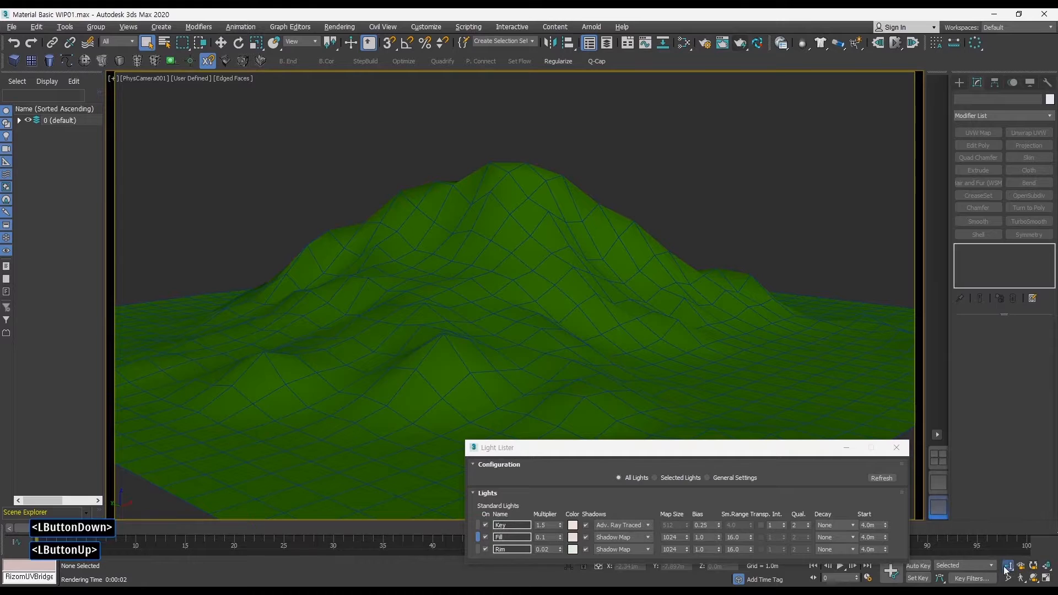
pyautogui.moveTo(638, 386); pyautogui.dragTo(693, 148)
pyautogui.click(739, 44)
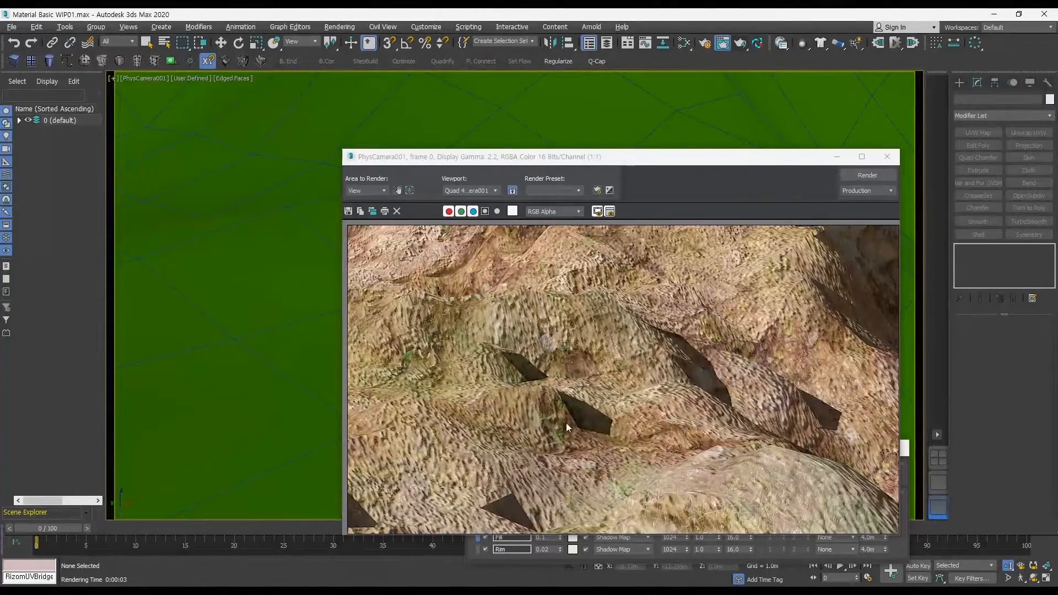
pyautogui.click(886, 157)
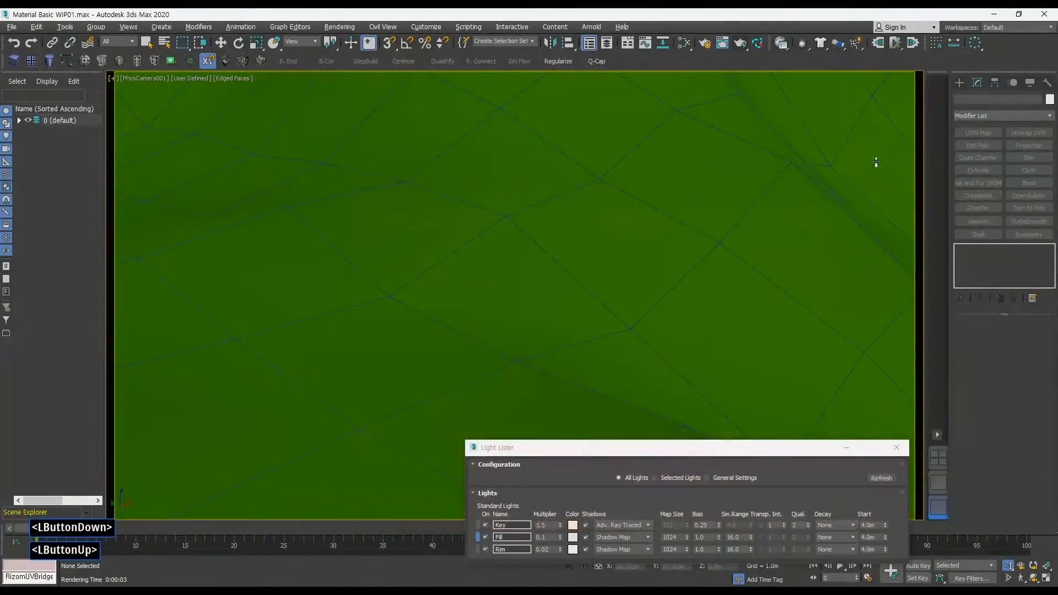
# Zoom back out to the whole mountain, render the camera view and examine how the ground patches are distributed
pyautogui.moveTo(584, 282); pyautogui.dragTo(602, 407)
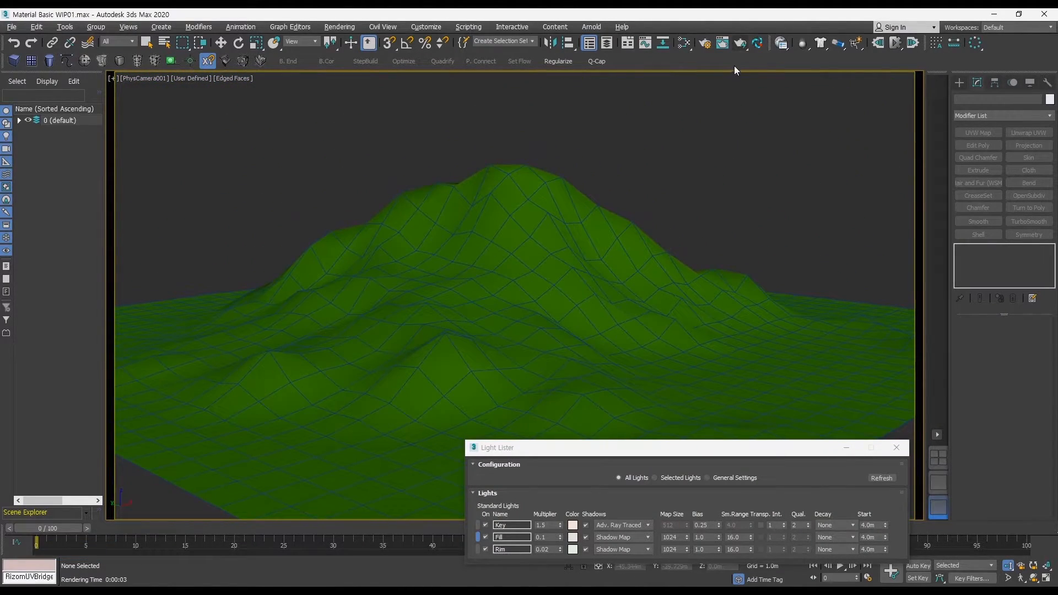
pyautogui.click(734, 44)
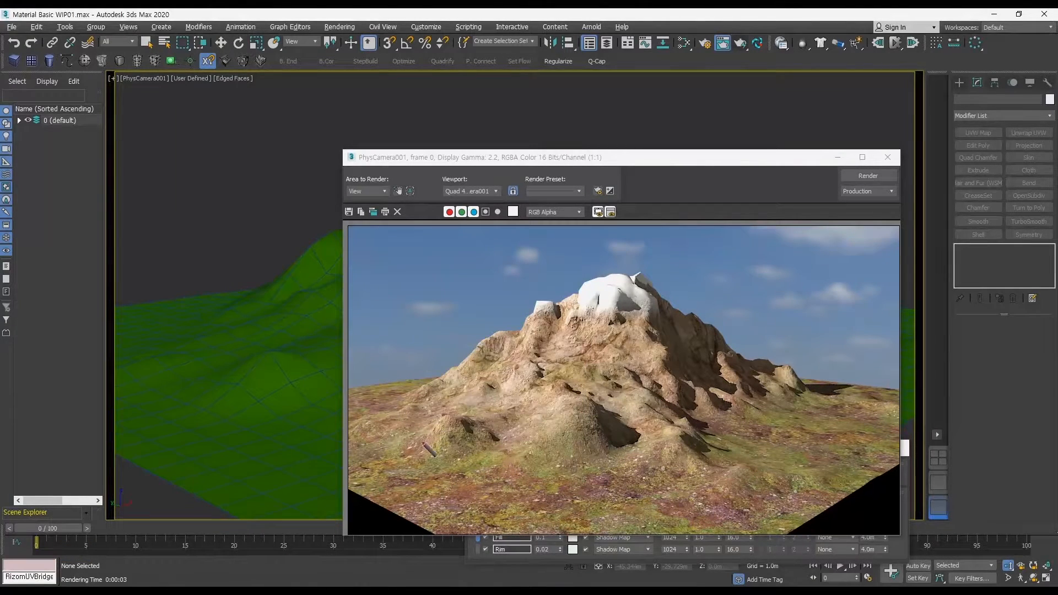
pyautogui.moveTo(422, 439); pyautogui.dragTo(487, 482)
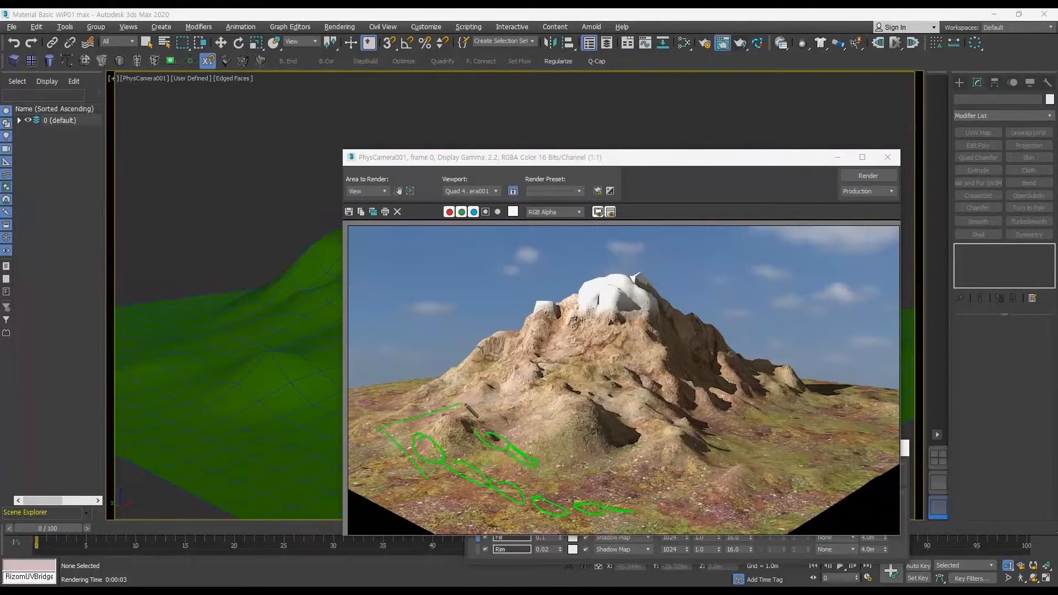
pyautogui.moveTo(443, 481); pyautogui.dragTo(599, 492)
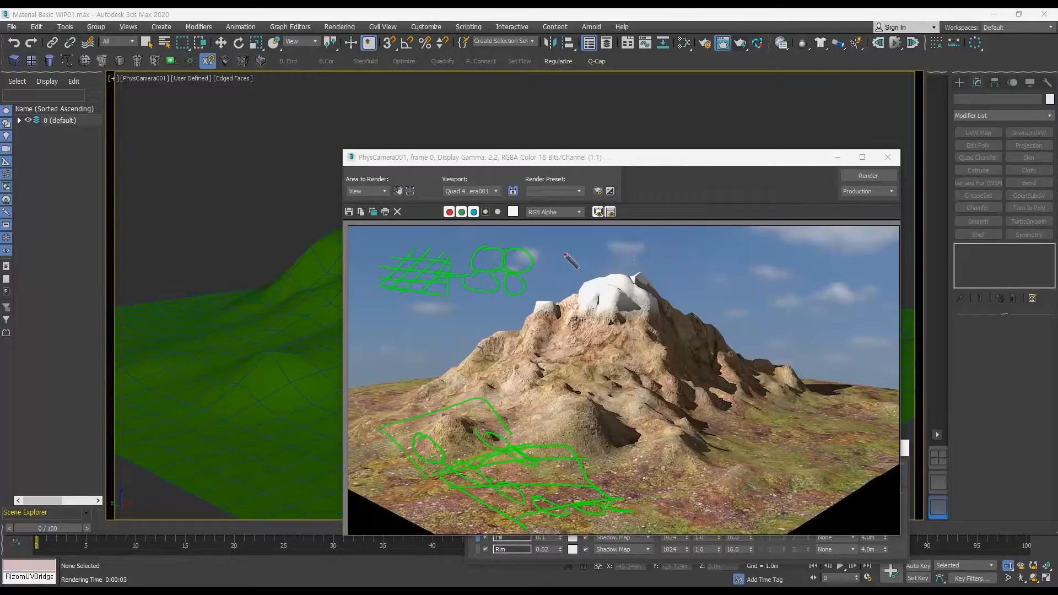
pyautogui.moveTo(628, 241)
pyautogui.mouseDown()
pyautogui.moveTo(673, 231)
pyautogui.moveTo(619, 255)
pyautogui.moveTo(655, 267)
pyautogui.mouseUp()
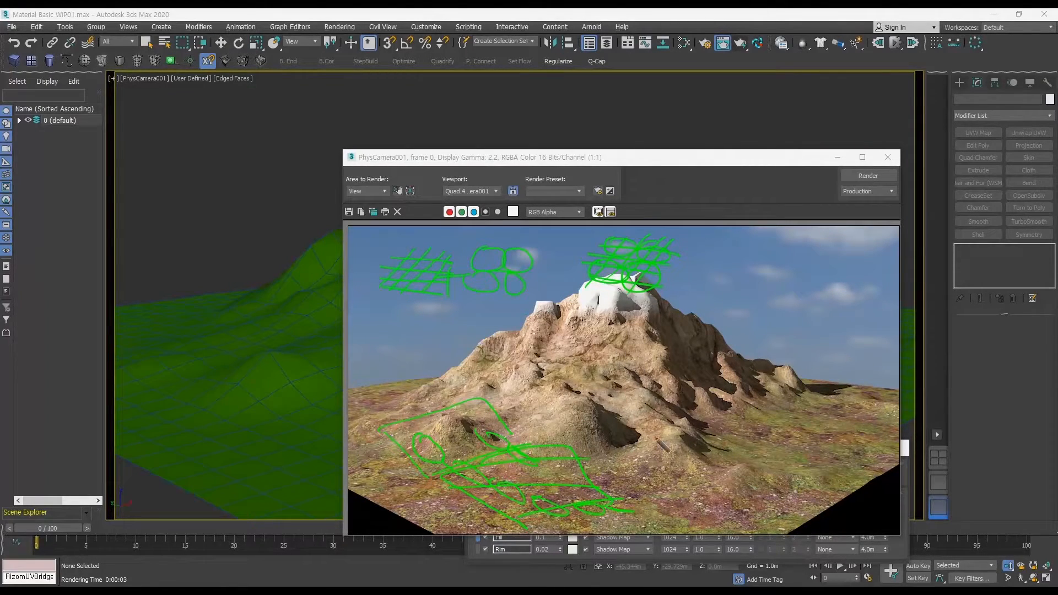
pyautogui.hotkey('ctrl', 'F12')
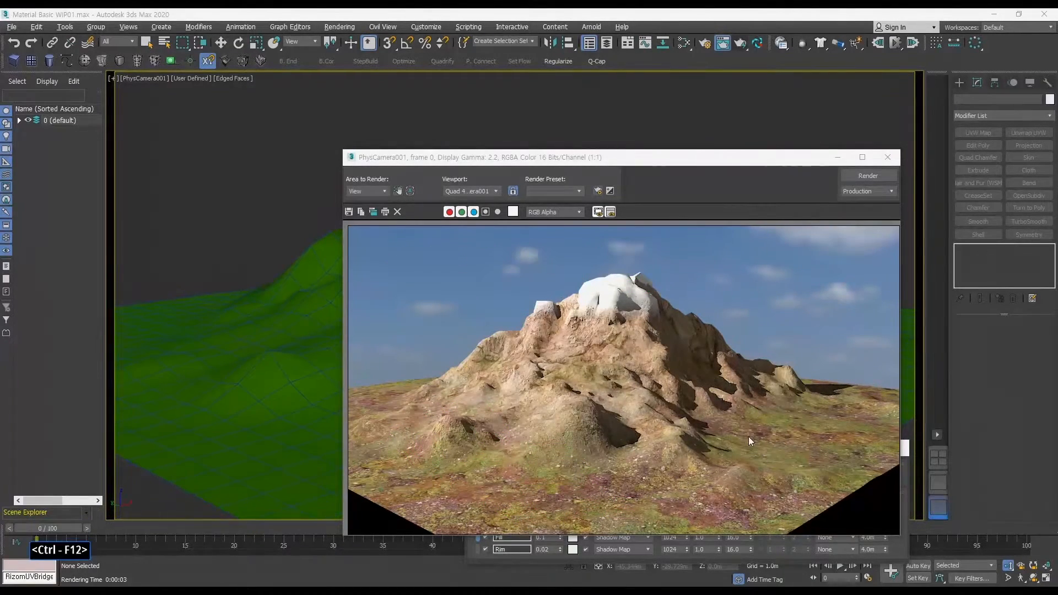
pyautogui.click(885, 158)
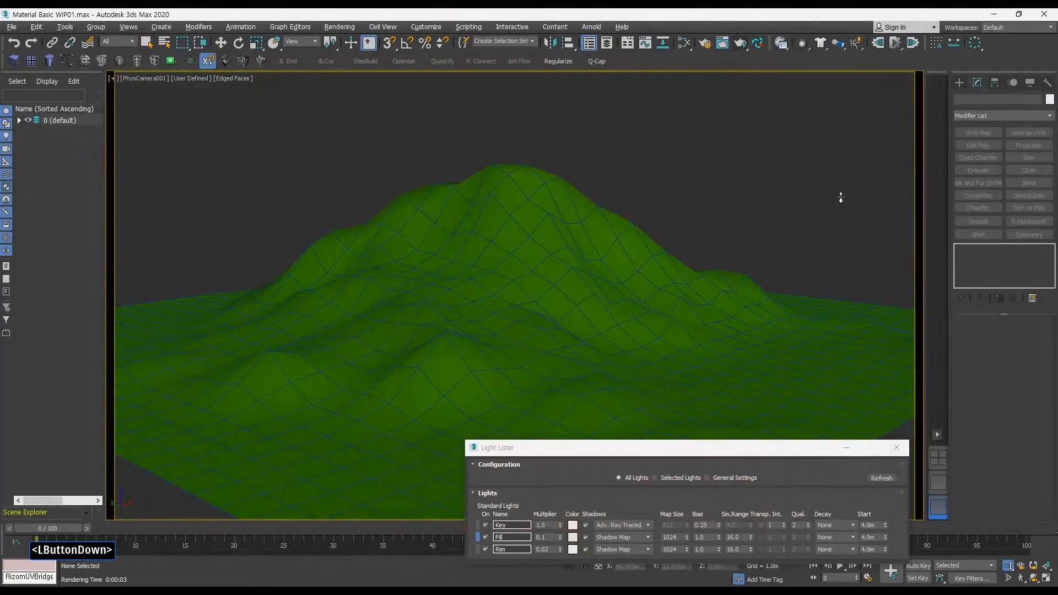
# Move the rock's texture, Composite and height mask nodes up closer to the ground nodes in the material graph
pyautogui.click(699, 170)
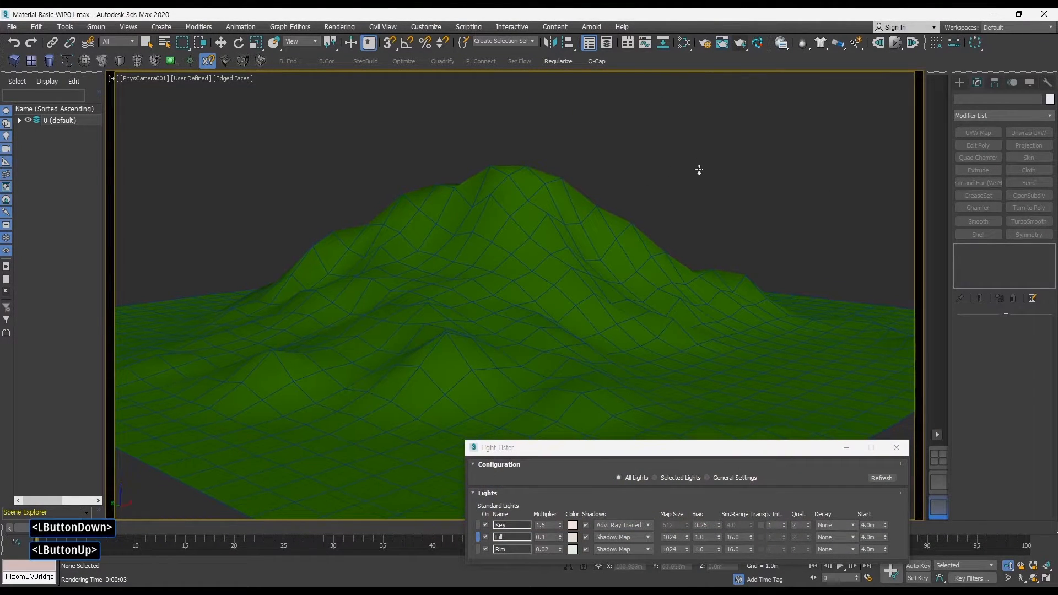
pyautogui.press('m')
pyautogui.moveTo(319, 288); pyautogui.dragTo(300, 297, button='middle')
pyautogui.keyDown('ctrl'); pyautogui.keyDown('alt'); pyautogui.moveTo(300, 297); pyautogui.dragTo(248, 320, button='middle'); pyautogui.keyUp('alt'); pyautogui.keyUp('ctrl')
pyautogui.moveTo(178, 317); pyautogui.dragTo(285, 465)
pyautogui.moveTo(267, 335); pyautogui.dragTo(274, 305)
pyautogui.click(309, 373)
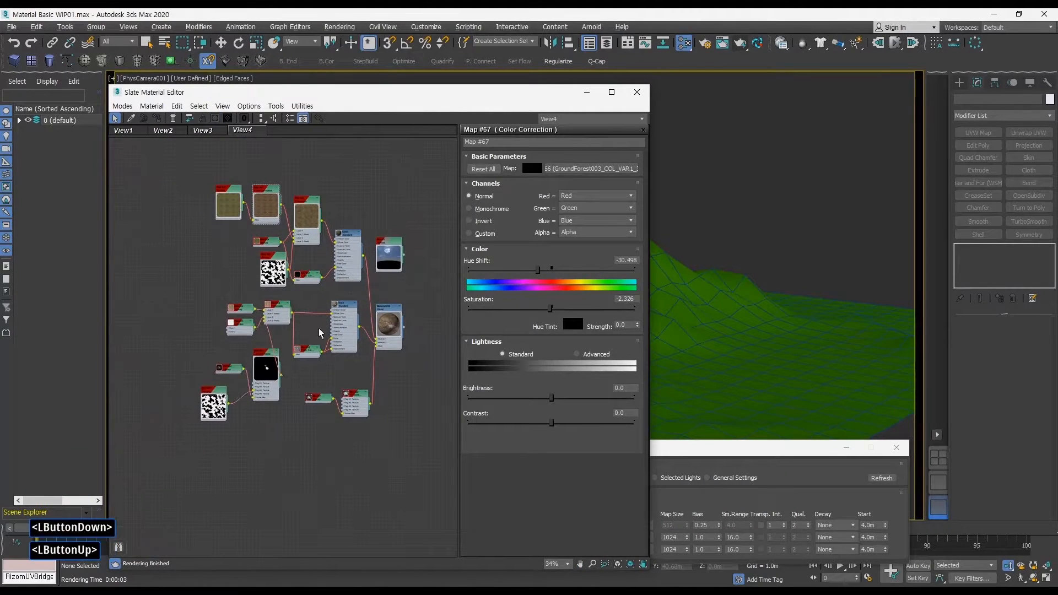
# Shift the ground's spot mask bitmap node slightly left in the material graph and review the complete blended material network
pyautogui.keyDown('ctrl'); pyautogui.keyDown('alt'); pyautogui.moveTo(319, 332); pyautogui.dragTo(345, 191, button='middle'); pyautogui.keyUp('alt'); pyautogui.keyUp('ctrl')
pyautogui.moveTo(317, 233); pyautogui.dragTo(322, 316, button='middle')
pyautogui.keyDown('ctrl'); pyautogui.keyDown('alt'); pyautogui.moveTo(322, 316); pyautogui.dragTo(286, 198, button='middle'); pyautogui.keyUp('alt'); pyautogui.keyUp('ctrl')
pyautogui.moveTo(281, 187); pyautogui.dragTo(268, 322, button='middle')
pyautogui.moveTo(268, 321)
pyautogui.keyDown('ctrl'); pyautogui.keyDown('alt'); pyautogui.mouseDown(button='middle')
pyautogui.moveTo(276, 301)
pyautogui.moveTo(279, 325)
pyautogui.mouseUp(button='middle'); pyautogui.keyUp('alt'); pyautogui.keyUp('ctrl')
pyautogui.keyDown('ctrl'); pyautogui.keyDown('alt'); pyautogui.moveTo(308, 259); pyautogui.dragTo(368, 300, button='middle'); pyautogui.keyUp('alt'); pyautogui.keyUp('ctrl')
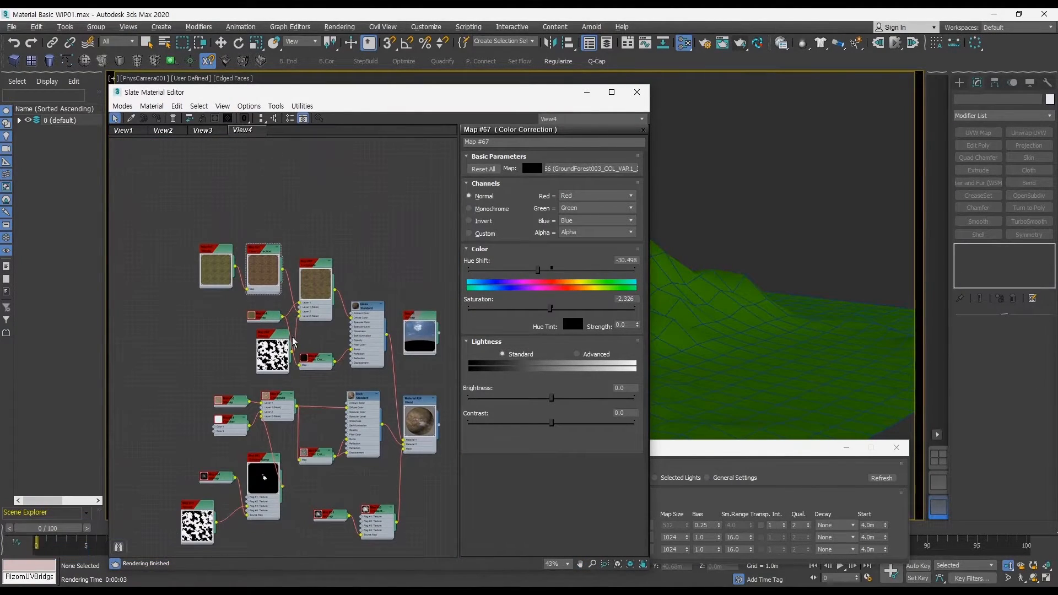
pyautogui.moveTo(281, 336); pyautogui.dragTo(267, 337)
pyautogui.keyDown('ctrl'); pyautogui.keyDown('alt'); pyautogui.moveTo(298, 334); pyautogui.dragTo(293, 308, button='middle'); pyautogui.keyUp('alt'); pyautogui.keyUp('ctrl')
pyautogui.moveTo(293, 309); pyautogui.dragTo(276, 242, button='middle')
pyautogui.keyDown('ctrl'); pyautogui.keyDown('alt'); pyautogui.moveTo(277, 245); pyautogui.dragTo(277, 295, button='middle'); pyautogui.keyUp('alt'); pyautogui.keyUp('ctrl')
pyautogui.moveTo(277, 295); pyautogui.dragTo(273, 280, button='middle')
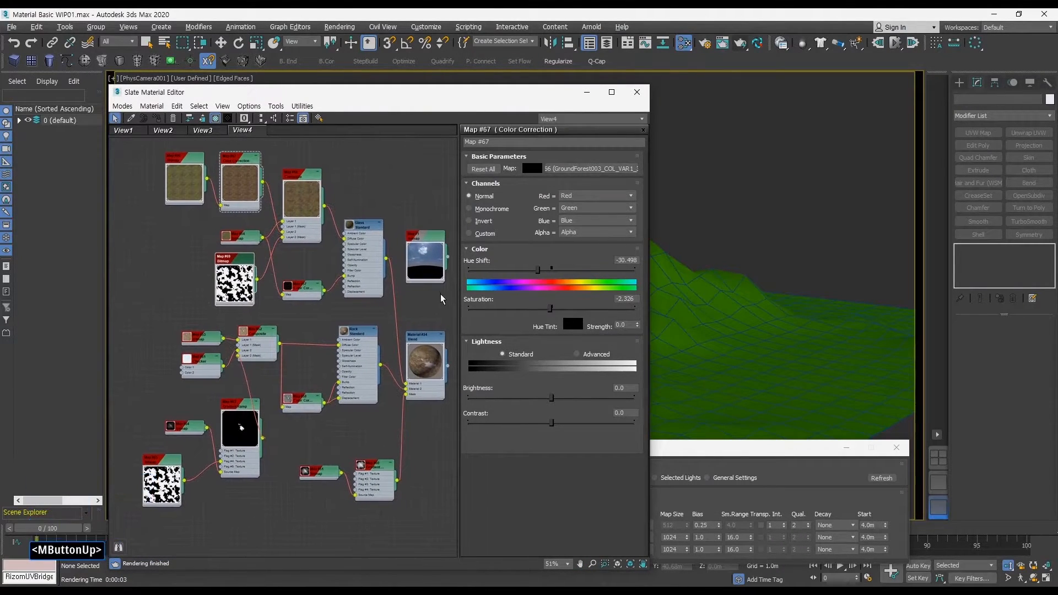
pyautogui.click(440, 300)
pyautogui.keyDown('ctrl'); pyautogui.keyDown('alt'); pyautogui.moveTo(403, 290); pyautogui.dragTo(396, 286, button='middle'); pyautogui.keyUp('alt'); pyautogui.keyUp('ctrl')
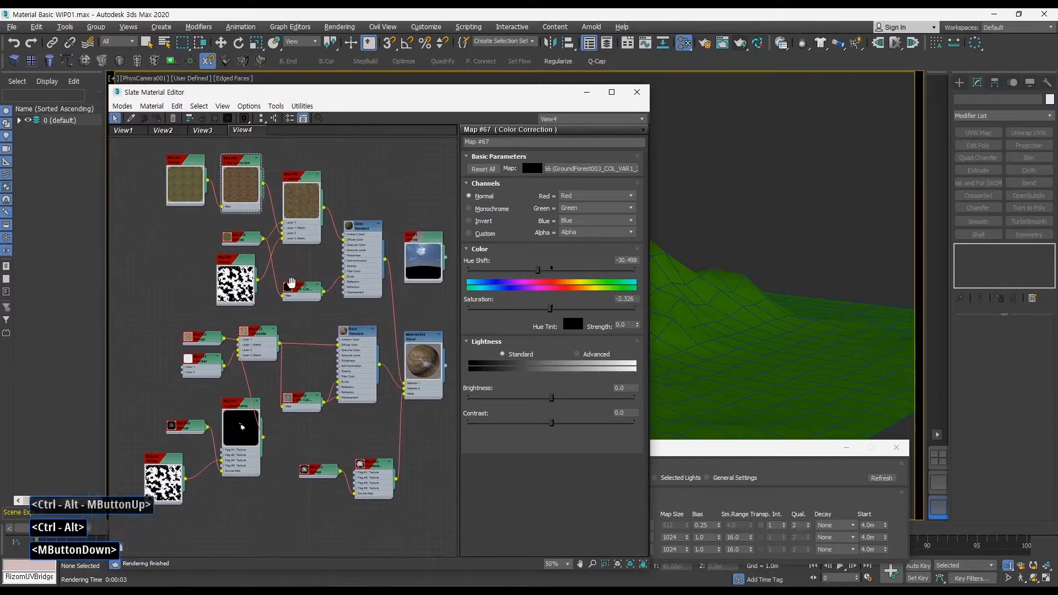
pyautogui.moveTo(290, 282); pyautogui.dragTo(283, 276, button='middle')
pyautogui.moveTo(320, 274); pyautogui.dragTo(324, 270, button='middle')
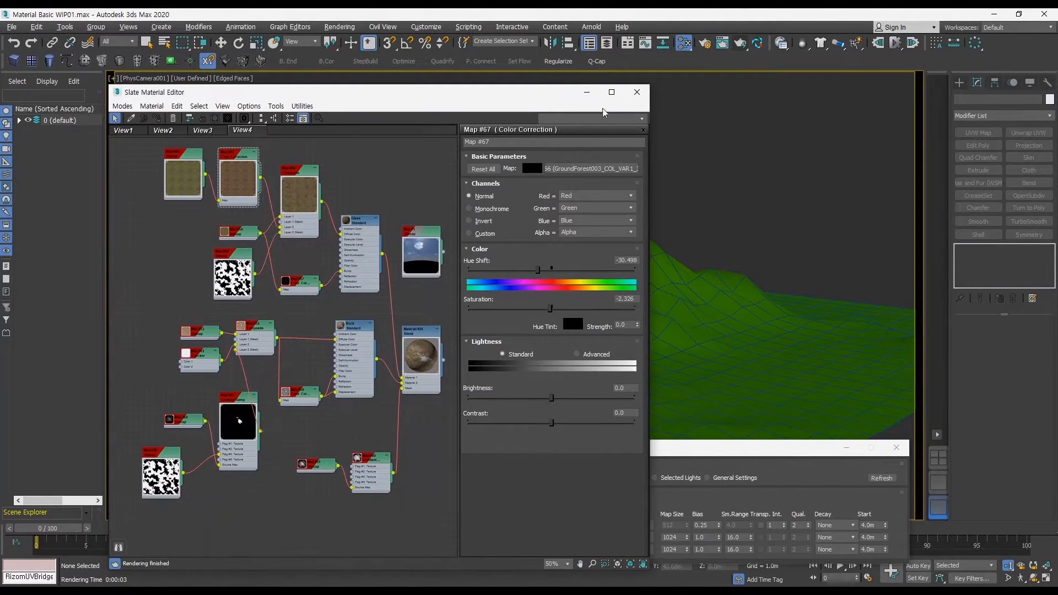
# Render the camera view to check the finished material, and close the Slate Material Editor
pyautogui.click(724, 45)
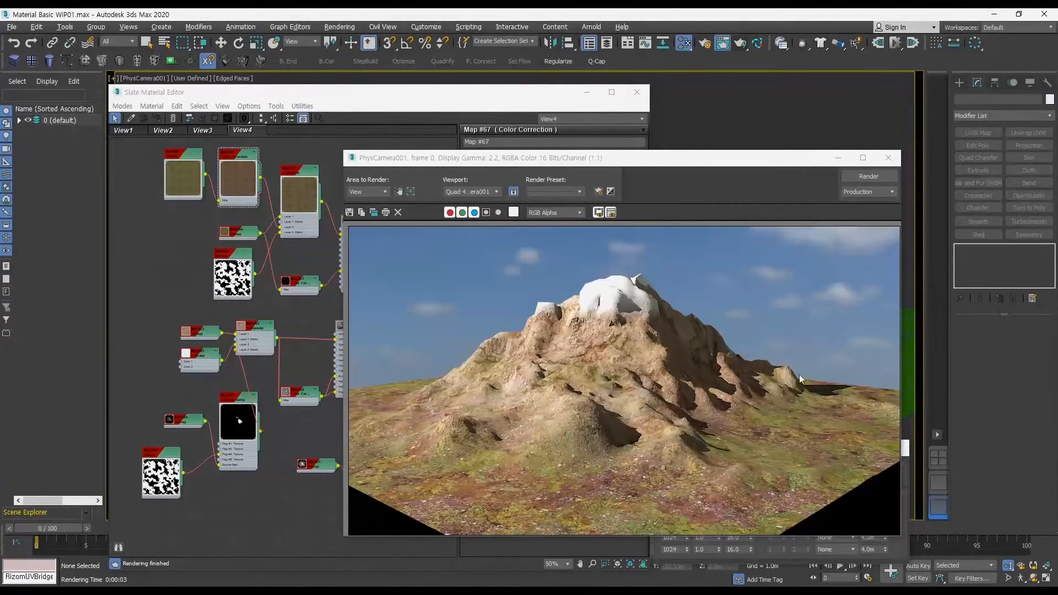
pyautogui.click(888, 157)
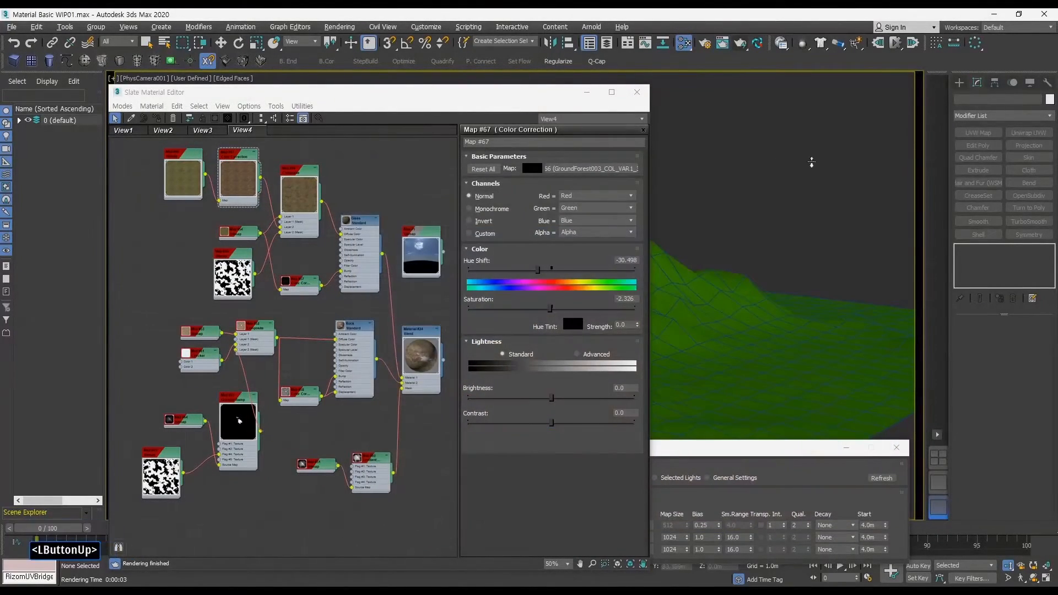
pyautogui.click(636, 92)
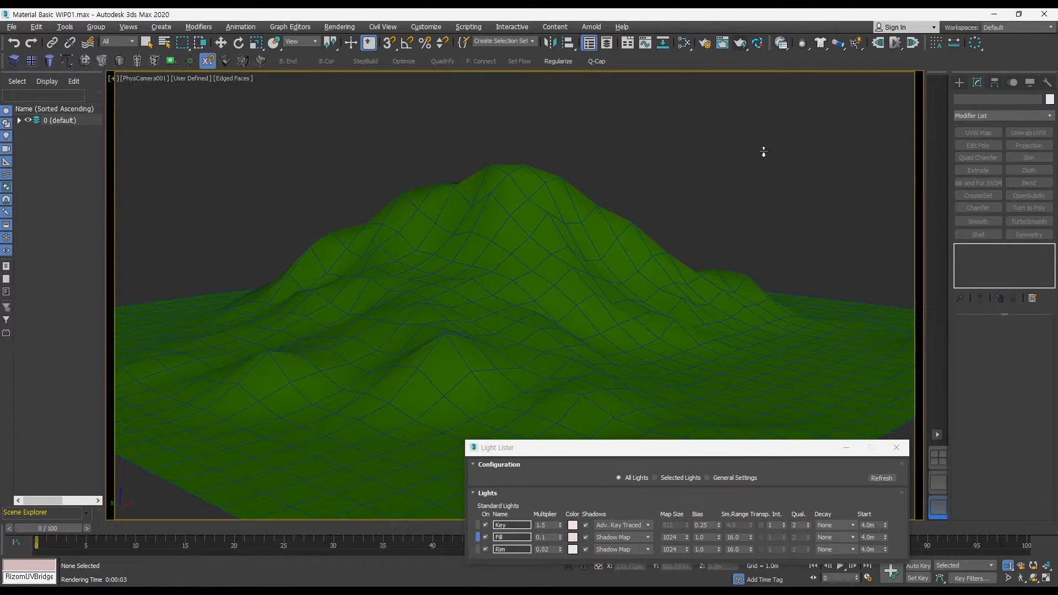
# Open the Environment and Effects settings and look through the render effects that can be added
pyautogui.press('8')
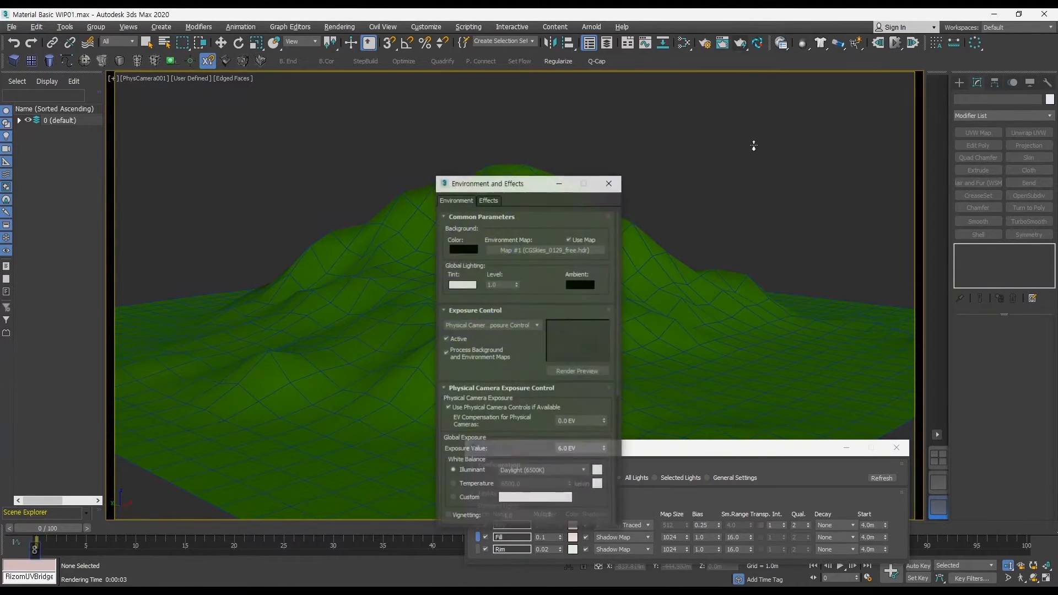
pyautogui.moveTo(531, 185); pyautogui.dragTo(323, 151)
pyautogui.click(293, 166)
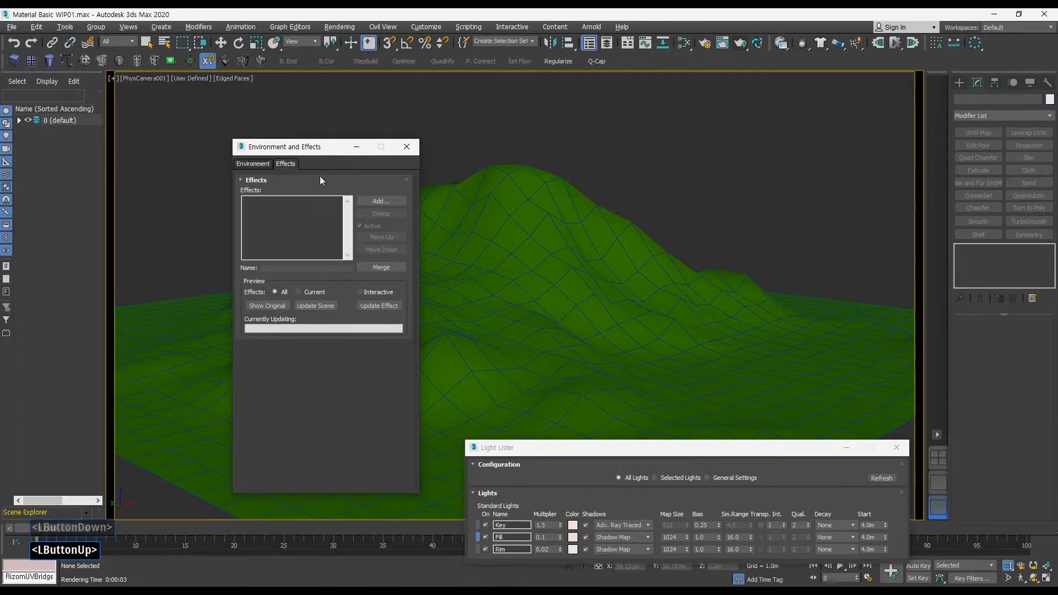
pyautogui.click(379, 200)
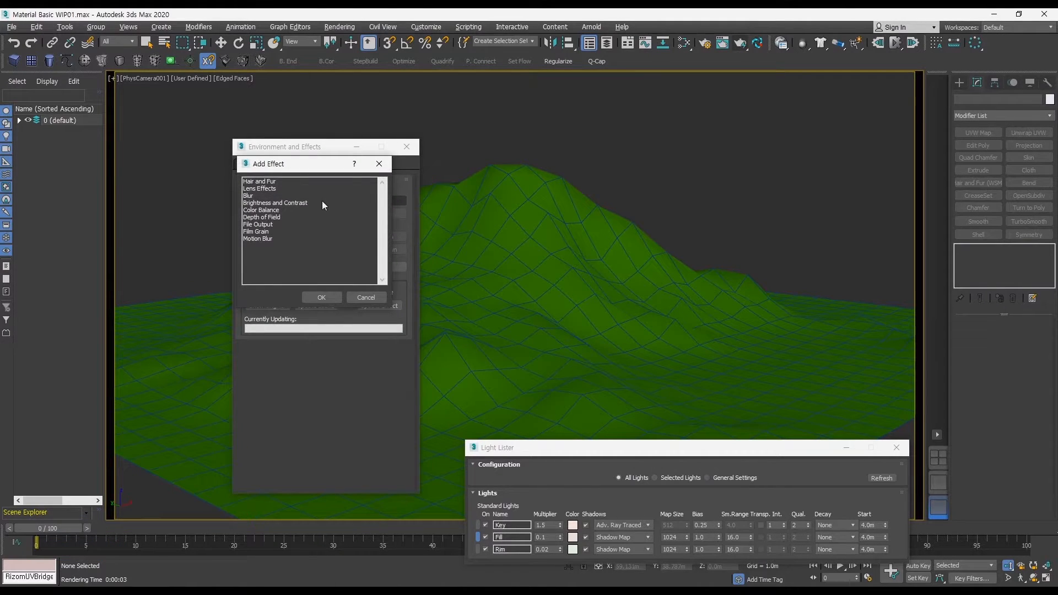
pyautogui.click(378, 163)
pyautogui.click(259, 165)
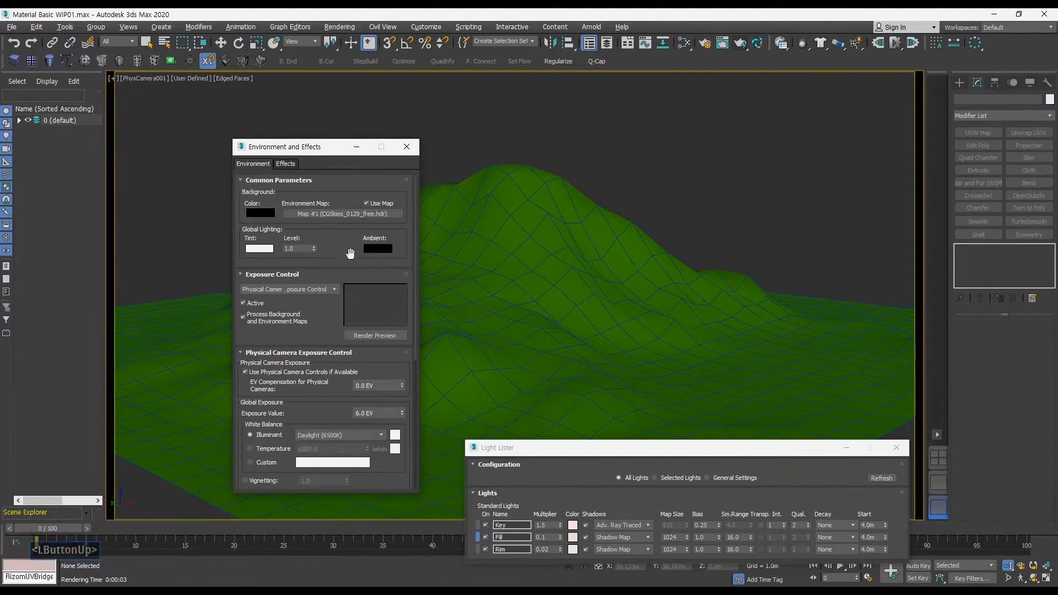
# Add a Fog effect to the environment's atmosphere
pyautogui.moveTo(332, 364); pyautogui.dragTo(336, 188)
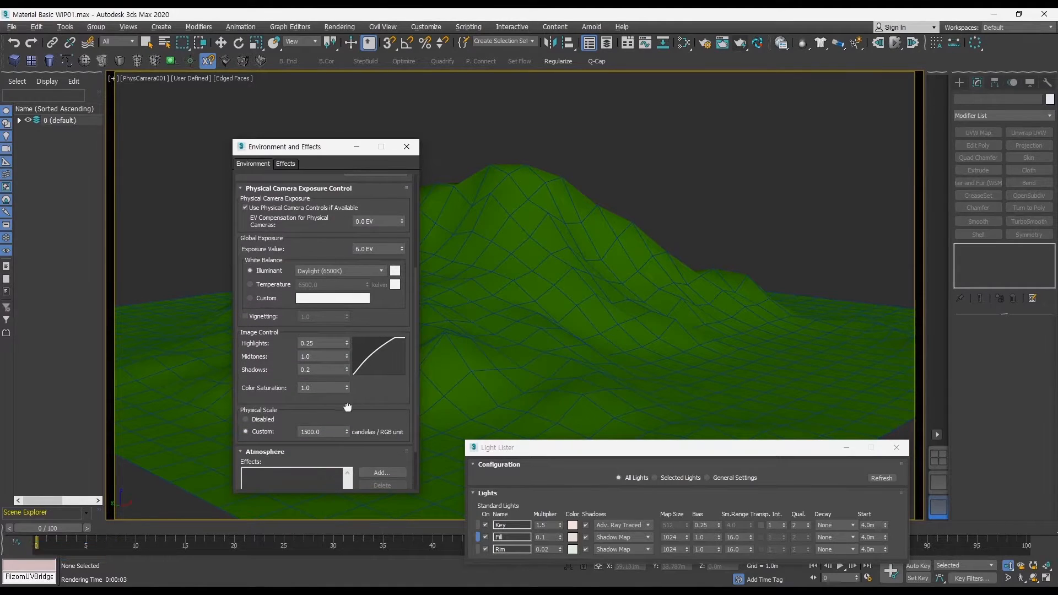
pyautogui.moveTo(352, 362); pyautogui.dragTo(379, 257)
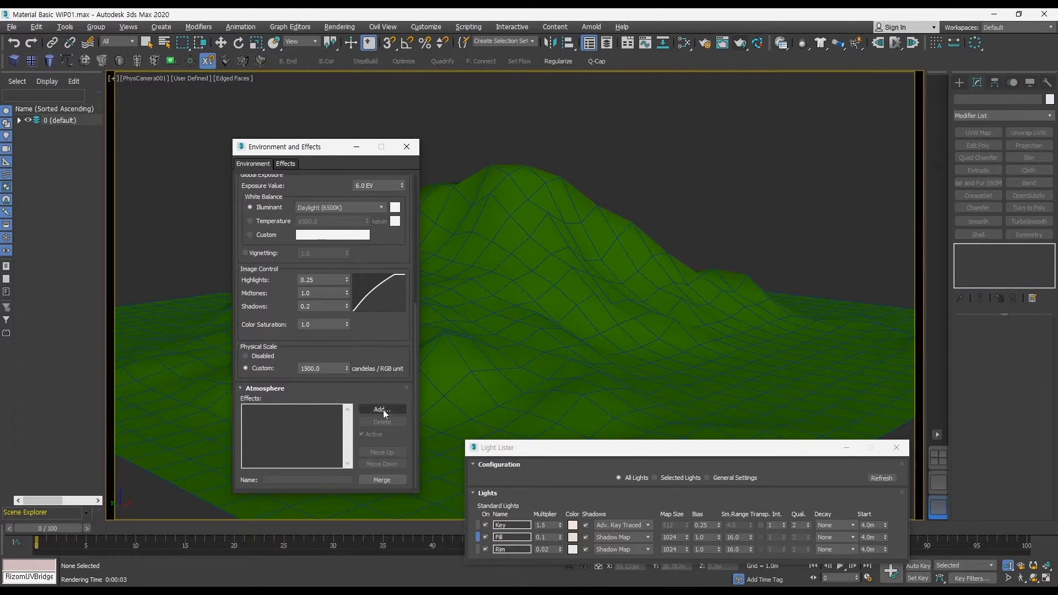
pyautogui.click(382, 410)
pyautogui.click(262, 191)
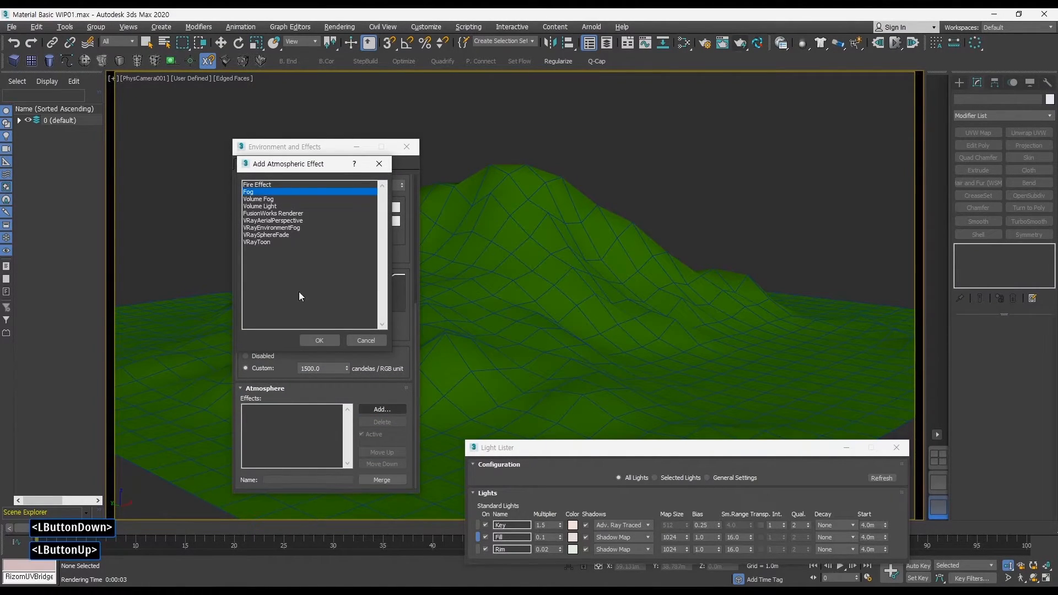
pyautogui.click(318, 340)
pyautogui.moveTo(347, 388); pyautogui.dragTo(335, 235)
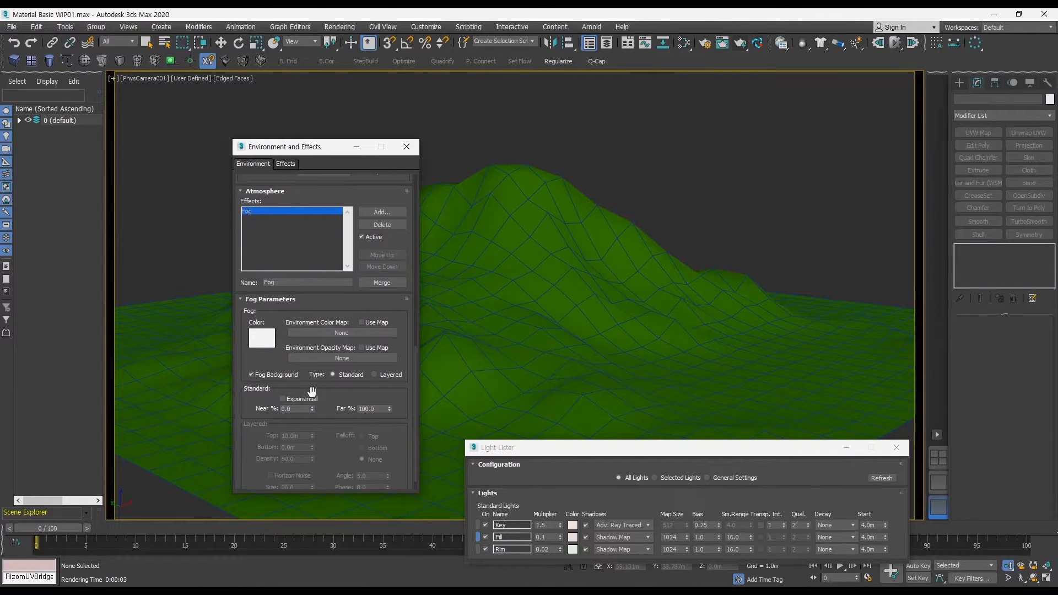
# Make the standard fog exponential and set its near value to 30%
pyautogui.moveTo(312, 390); pyautogui.dragTo(312, 373)
pyautogui.click(283, 381)
pyautogui.click(368, 391)
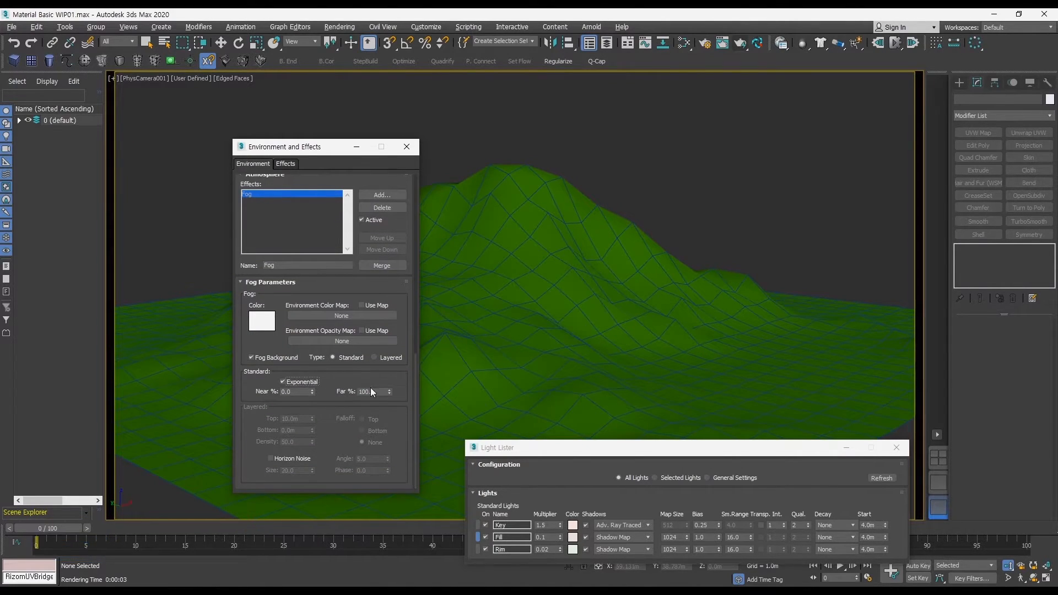
pyautogui.click(308, 392)
pyautogui.press('Return')
# Set the fog colour to a pale warm grey of about RGB 189, 190, 174
pyautogui.moveTo(324, 153); pyautogui.dragTo(309, 141)
pyautogui.click(249, 308)
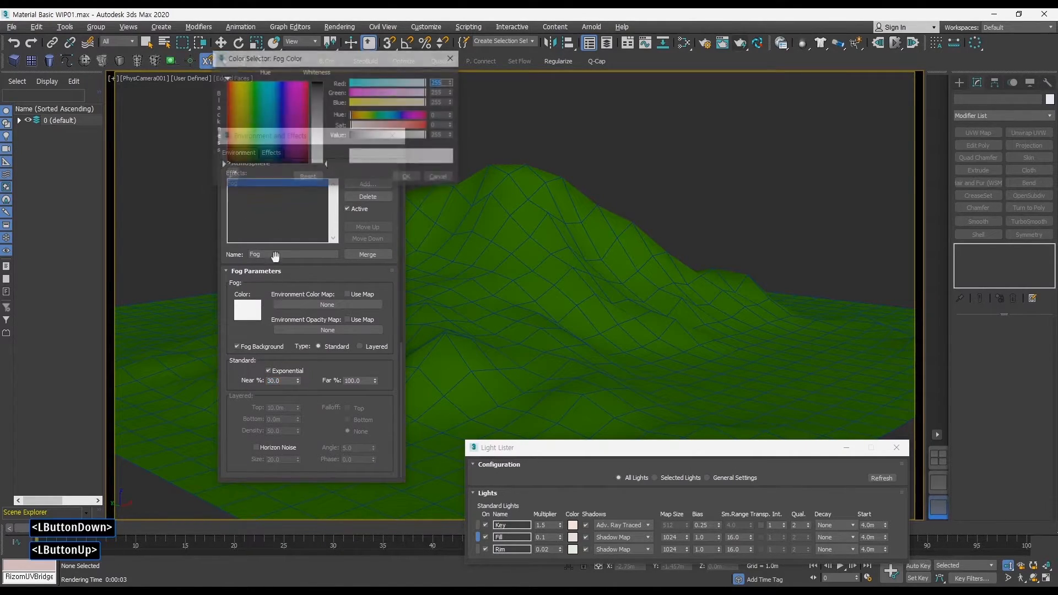
pyautogui.click(316, 127)
pyautogui.click(250, 133)
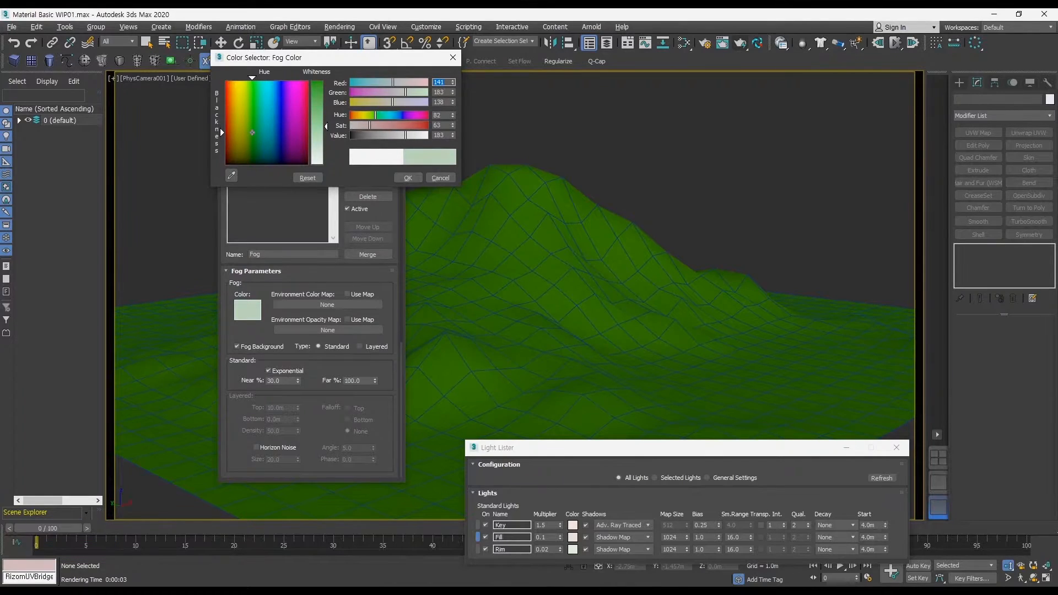
pyautogui.moveTo(326, 146); pyautogui.dragTo(326, 144)
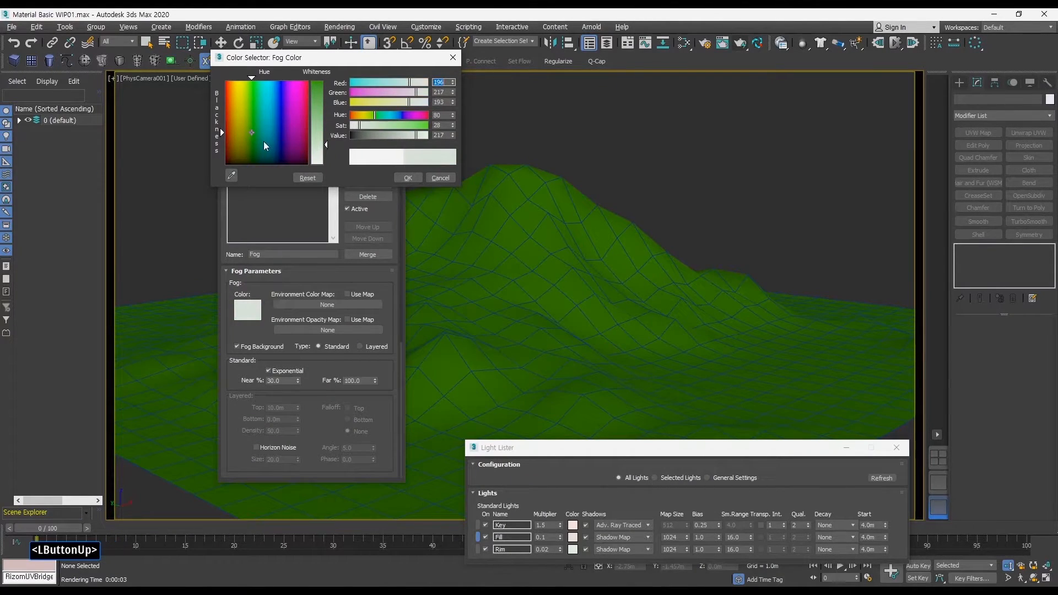
pyautogui.moveTo(249, 145); pyautogui.dragTo(240, 148)
pyautogui.moveTo(326, 144); pyautogui.dragTo(326, 139)
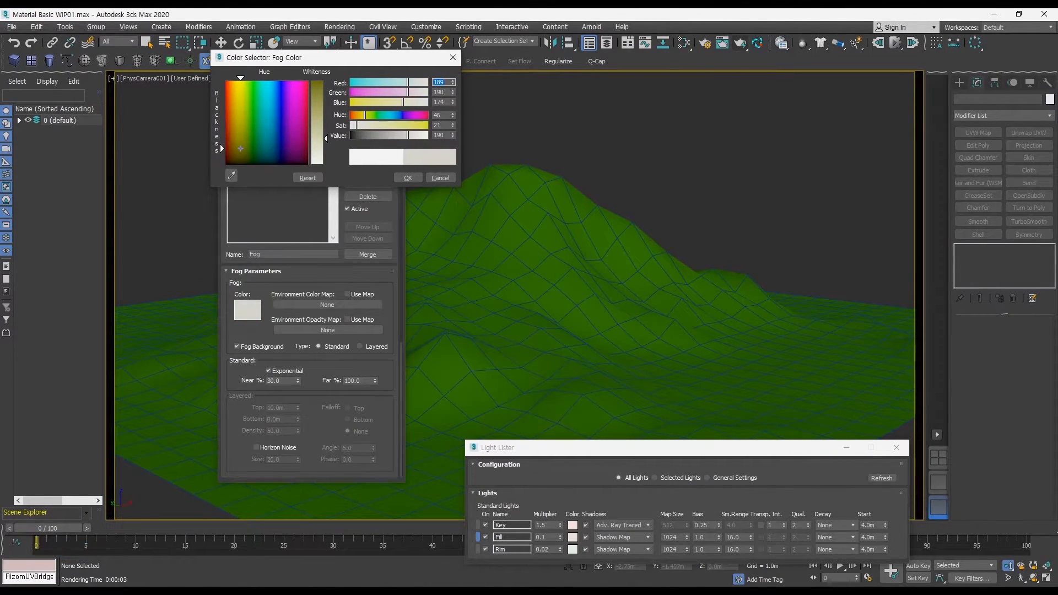
pyautogui.click(407, 177)
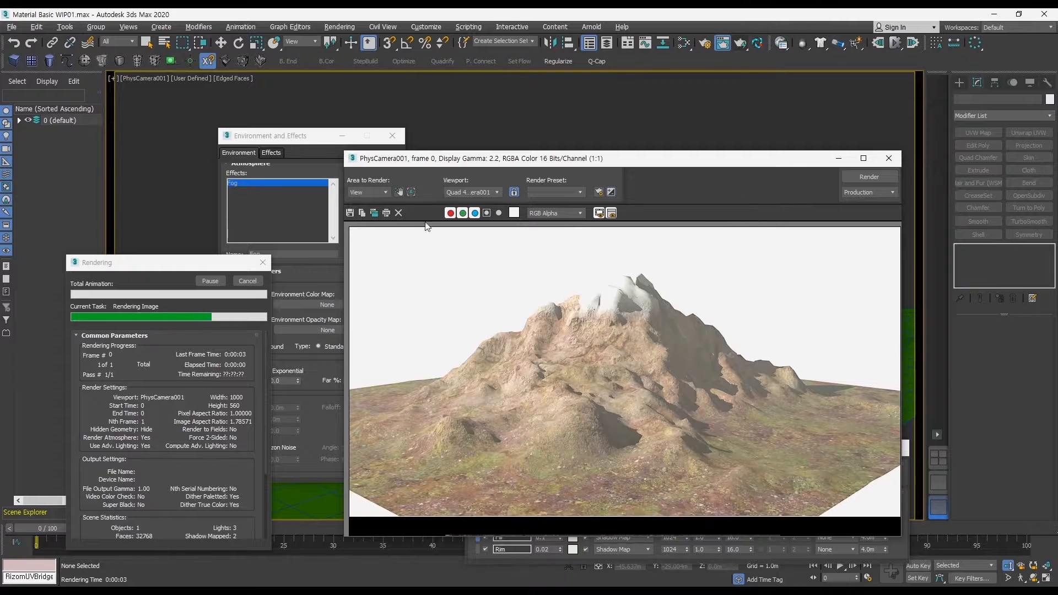
# Set the fog's far value to 50%, render the camera view, raise the value to 53.4% and render again
pyautogui.moveTo(296, 140); pyautogui.dragTo(206, 123)
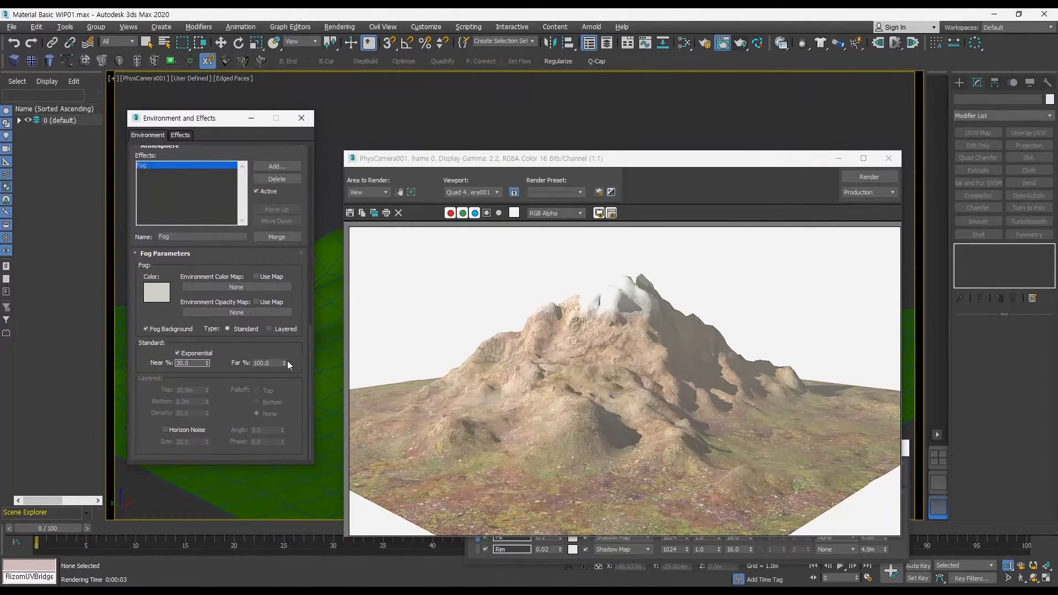
pyautogui.click(265, 362)
pyautogui.write('50')
pyautogui.press('Return')
pyautogui.click(868, 178)
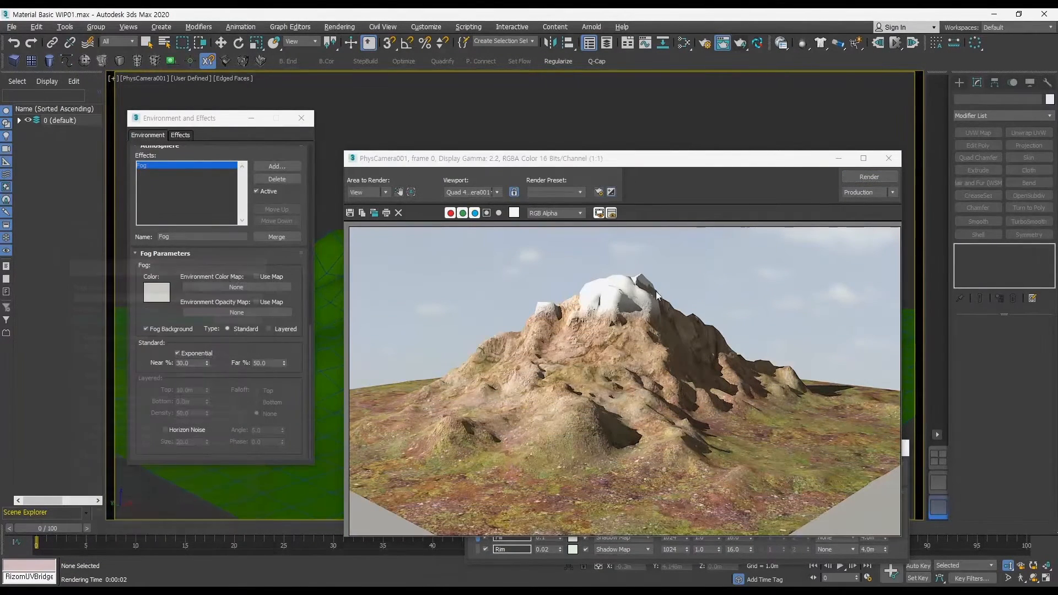
pyautogui.moveTo(284, 362); pyautogui.dragTo(284, 338)
pyautogui.click(854, 176)
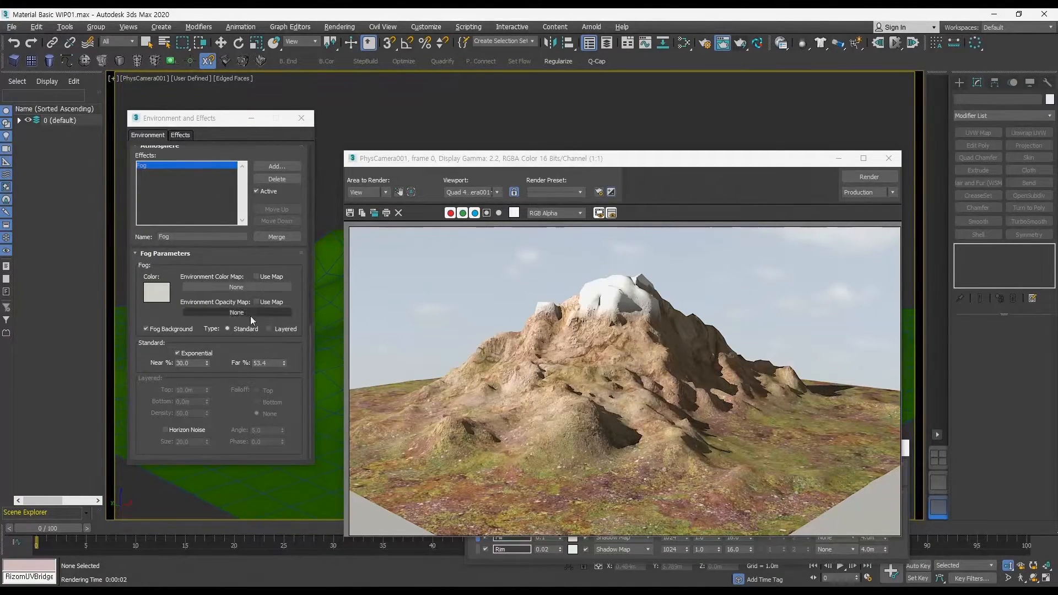
# Try the Layered fog type and switch back to Standard
pyautogui.click(218, 379)
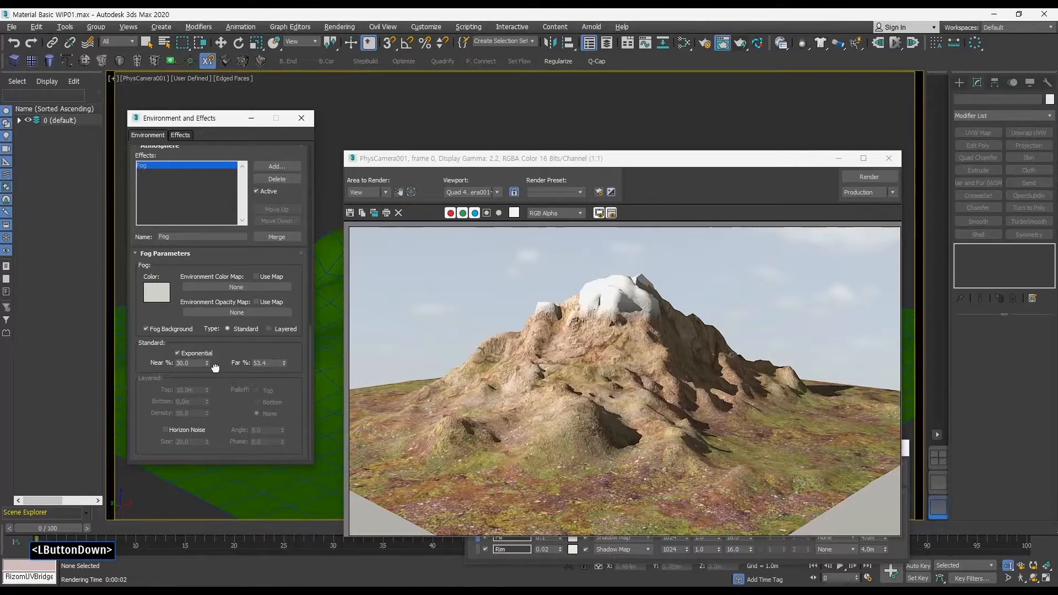
pyautogui.click(273, 329)
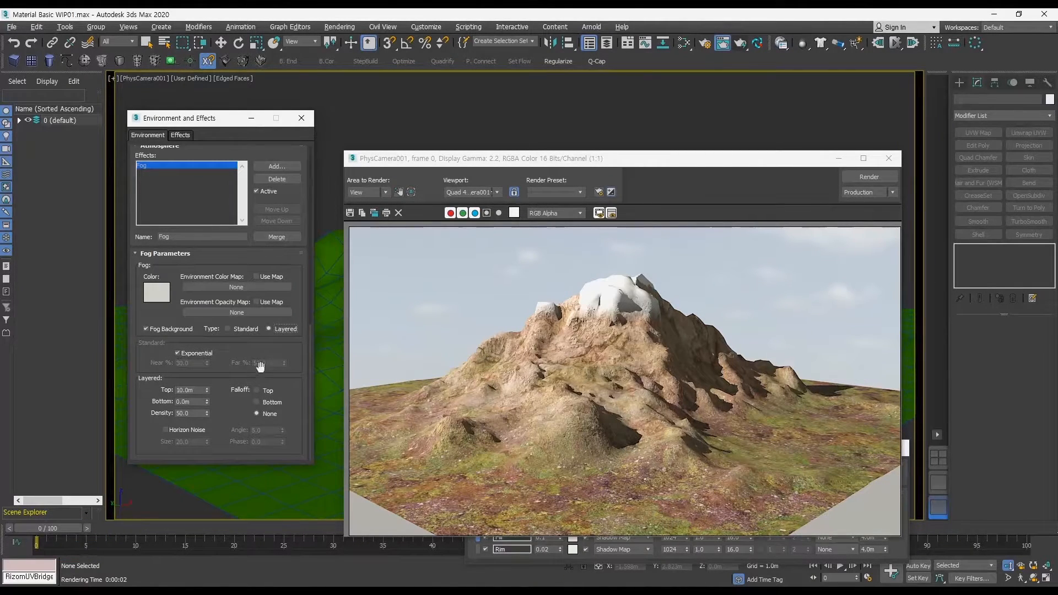
pyautogui.click(241, 329)
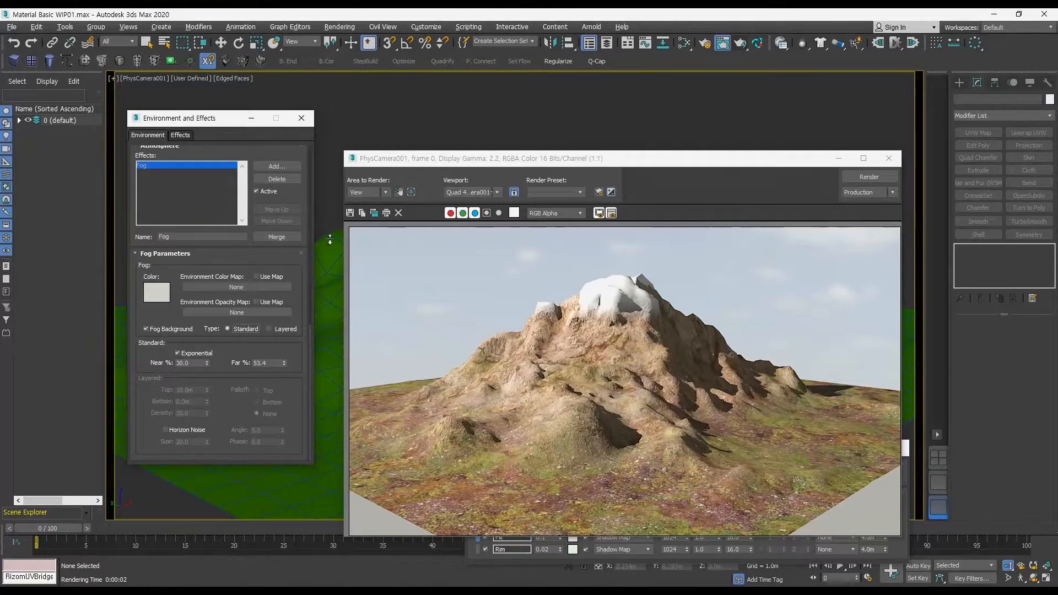
# Switch to the four-viewport layout with the cameras shown, and select PhysCamera001 in the top view
pyautogui.click(305, 122)
pyautogui.click(19, 120)
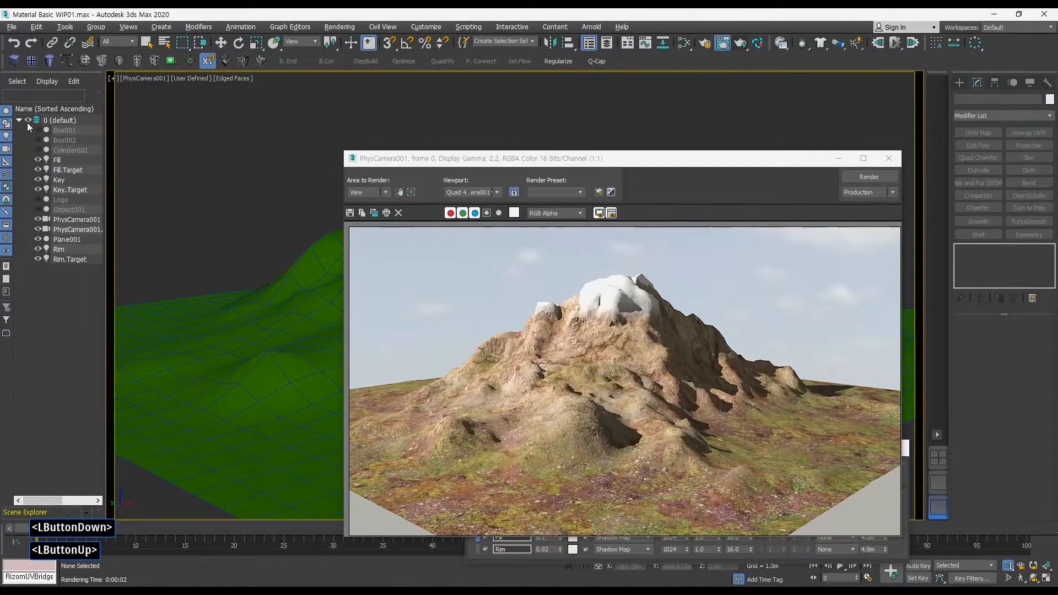
pyautogui.click(938, 457)
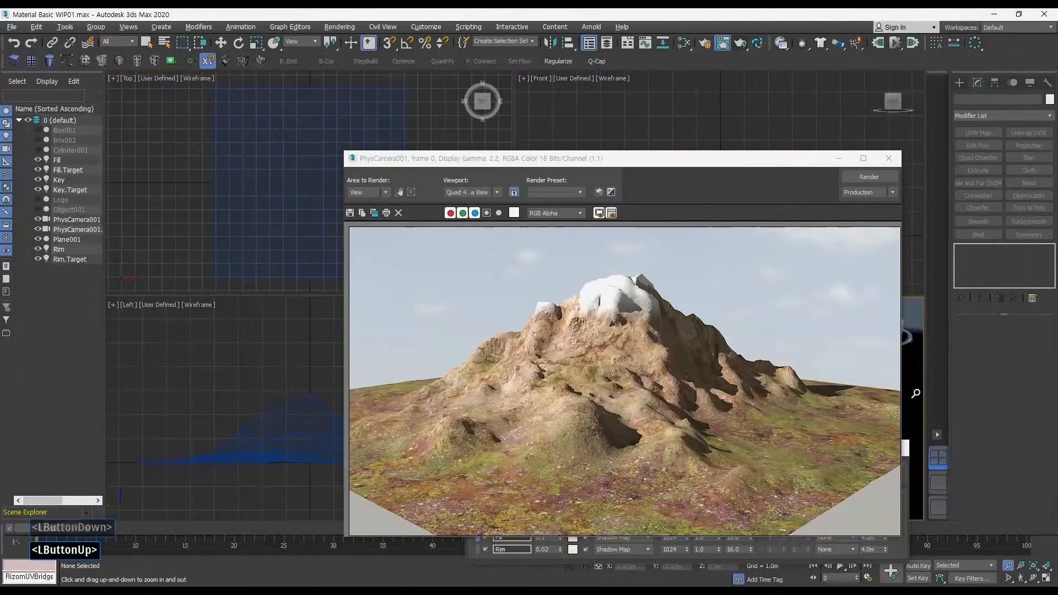
pyautogui.click(888, 158)
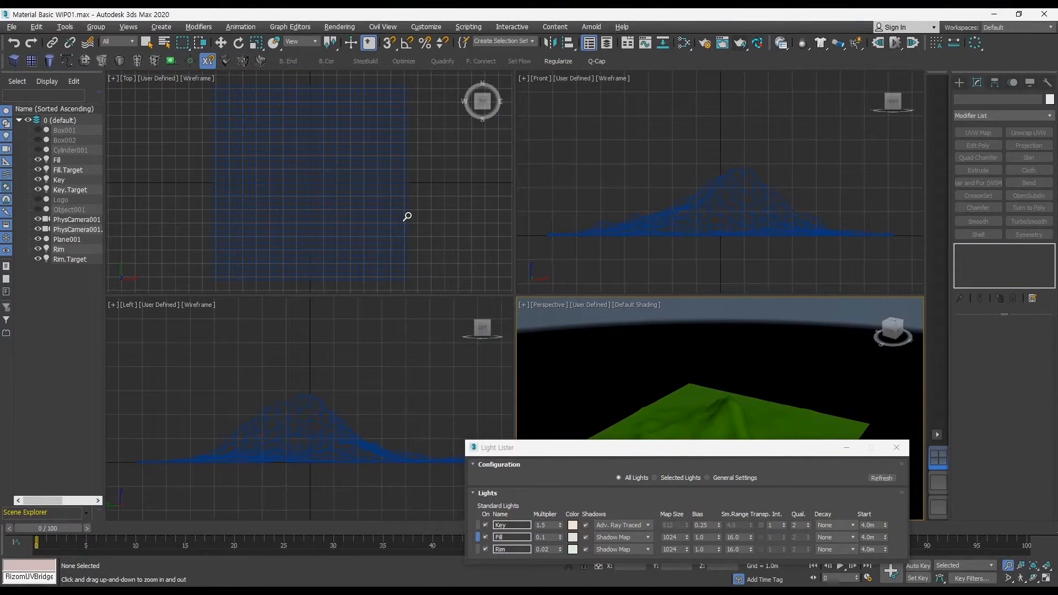
pyautogui.hotkey('shift', 'l')
pyautogui.keyDown('ctrl'); pyautogui.keyDown('alt'); pyautogui.moveTo(244, 195); pyautogui.dragTo(282, 246, button='middle'); pyautogui.keyUp('alt'); pyautogui.keyUp('ctrl')
pyautogui.click(238, 226)
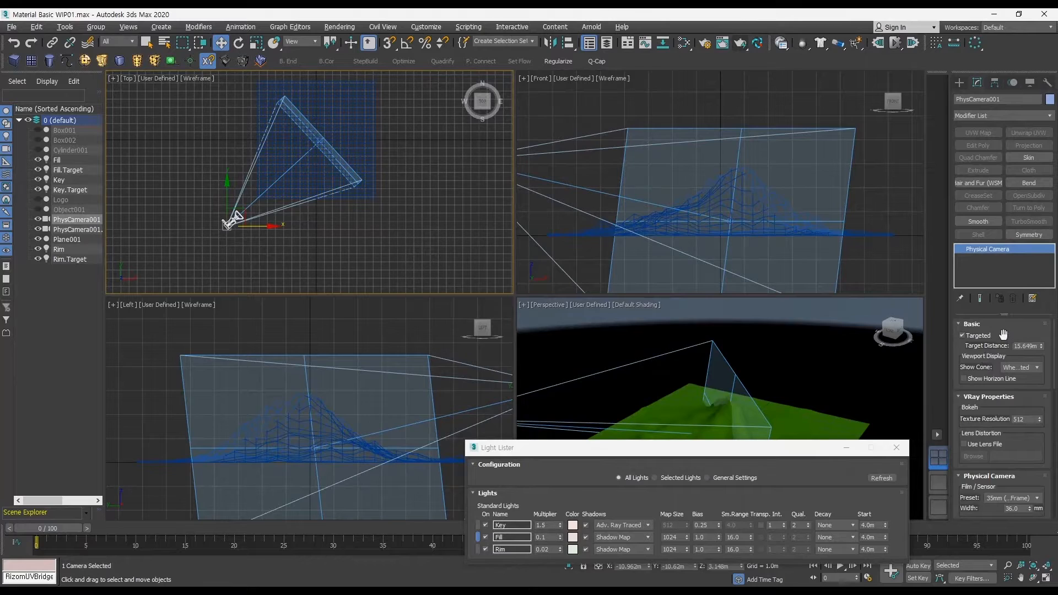
# Enable depth of field for the selected physical camera, keeping the focus on the target distance
pyautogui.scroll(-3, 997, 358)
pyautogui.moveTo(970, 450); pyautogui.dragTo(971, 330)
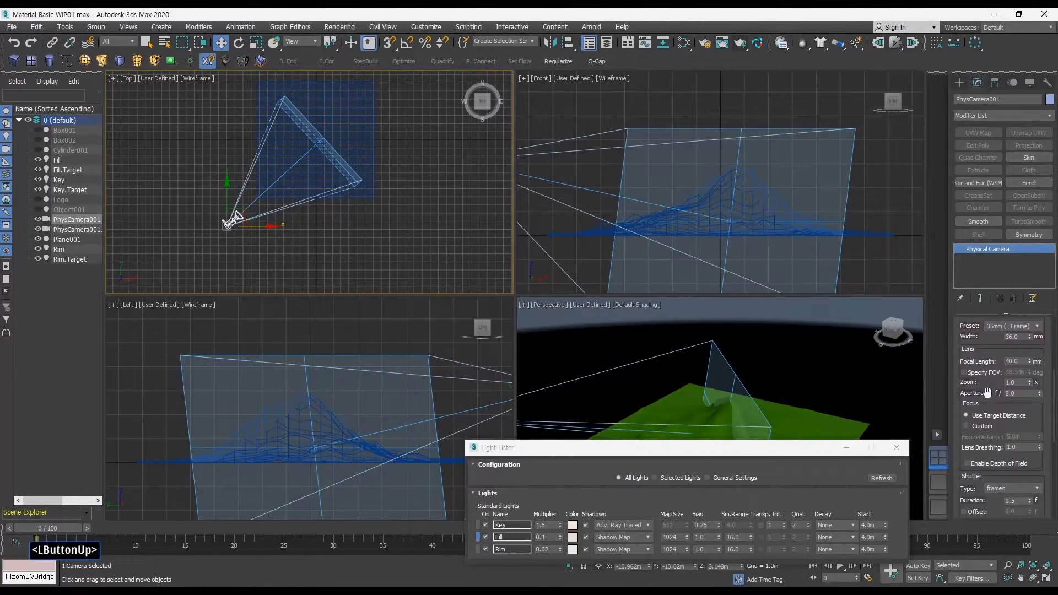
pyautogui.moveTo(1013, 415); pyautogui.dragTo(1022, 382)
pyautogui.scroll(-3, 1019, 407)
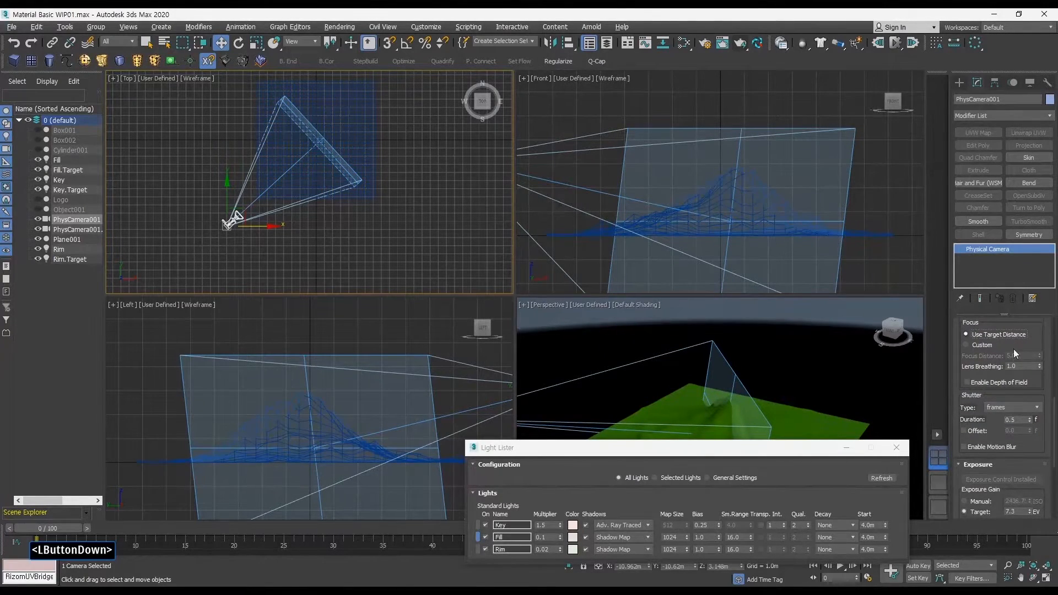
pyautogui.moveTo(964, 346); pyautogui.dragTo(959, 380)
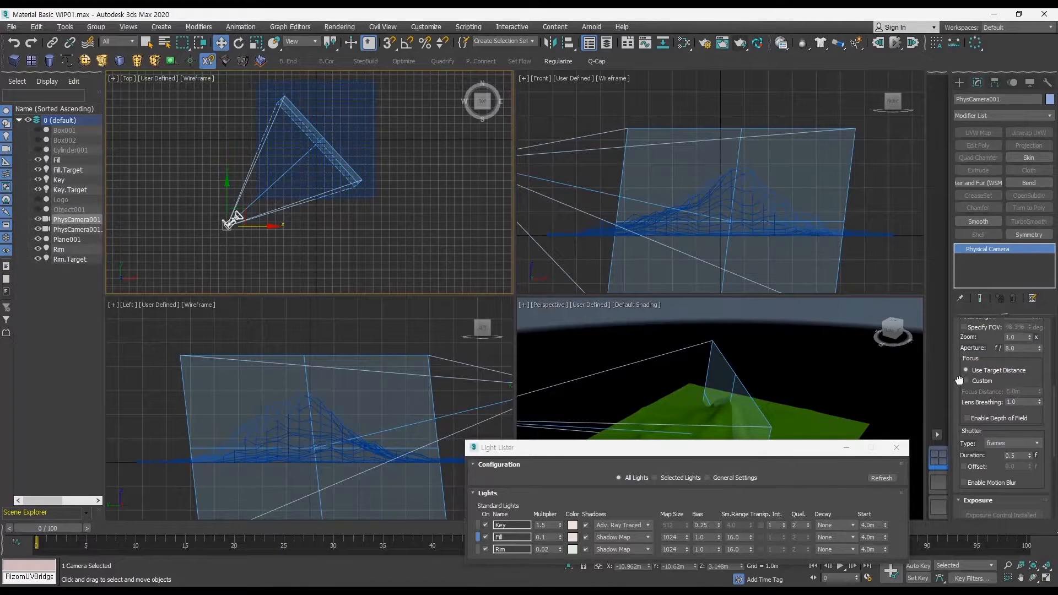
pyautogui.click(965, 417)
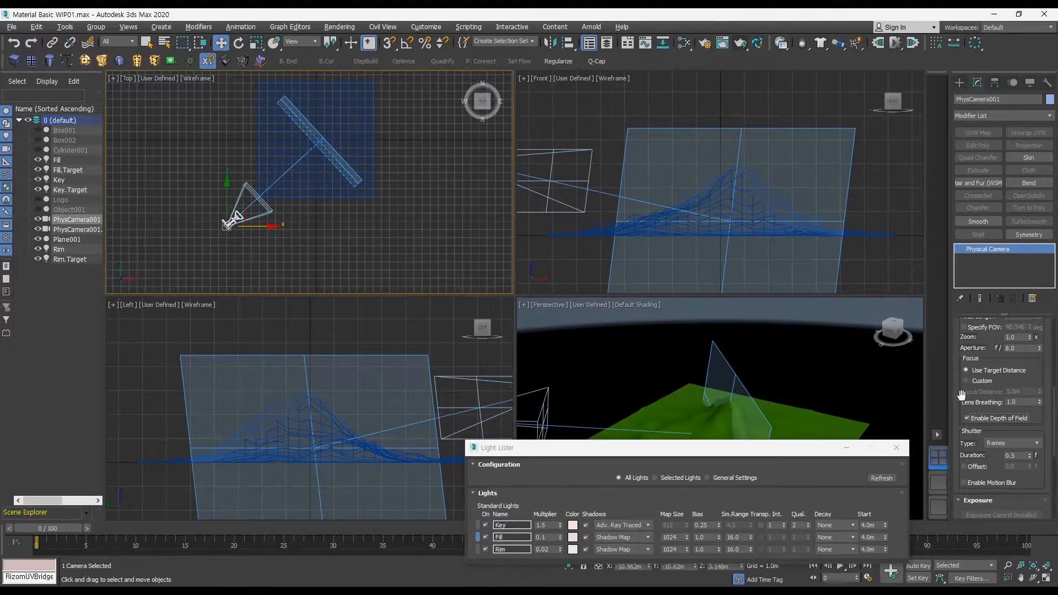
# Look through the camera's exposure, white balance, vignetting and Bokeh (Depth of Field) settings
pyautogui.scroll(-4, 961, 395)
pyautogui.moveTo(1013, 394); pyautogui.dragTo(990, 311)
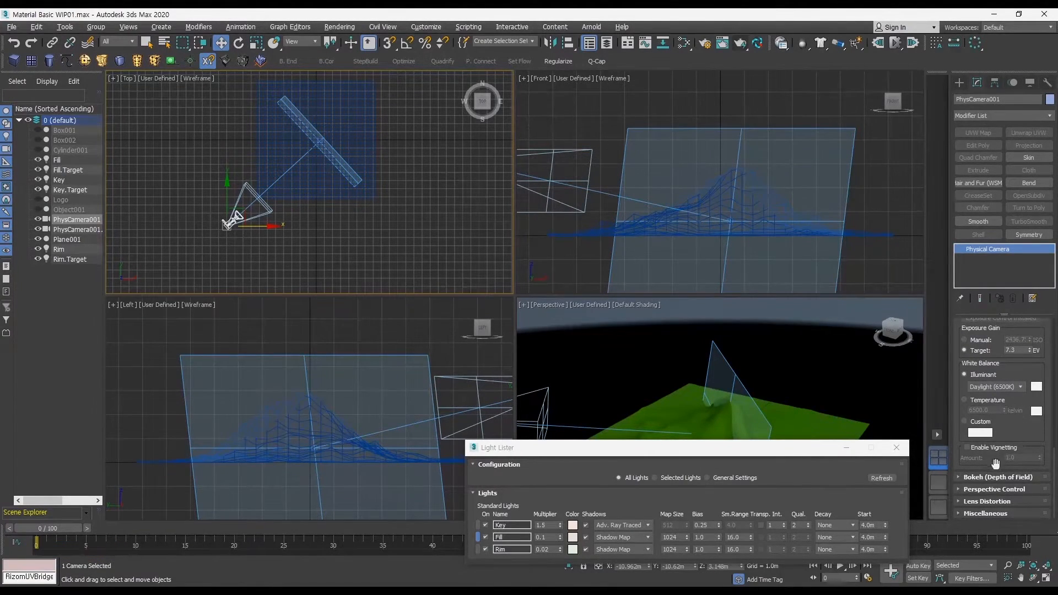
pyautogui.click(971, 481)
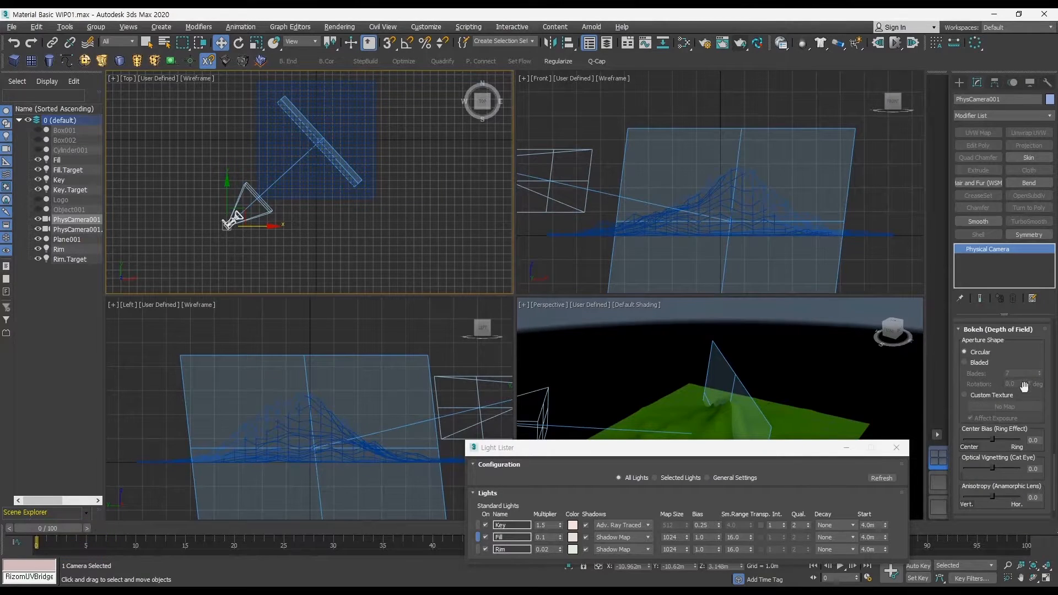
pyautogui.moveTo(1013, 349); pyautogui.dragTo(1008, 318)
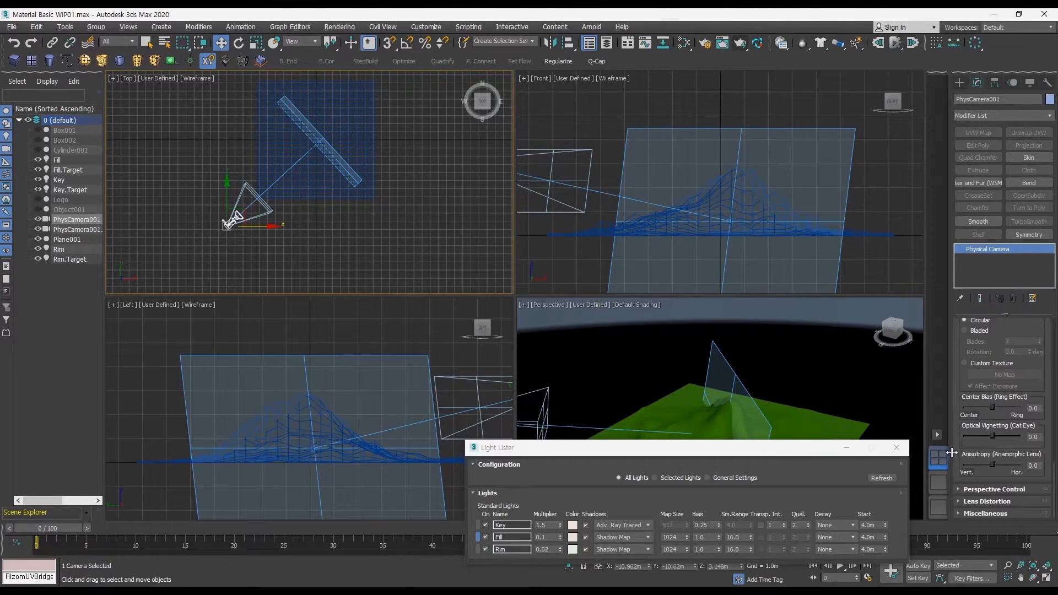
pyautogui.moveTo(952, 453); pyautogui.dragTo(966, 494)
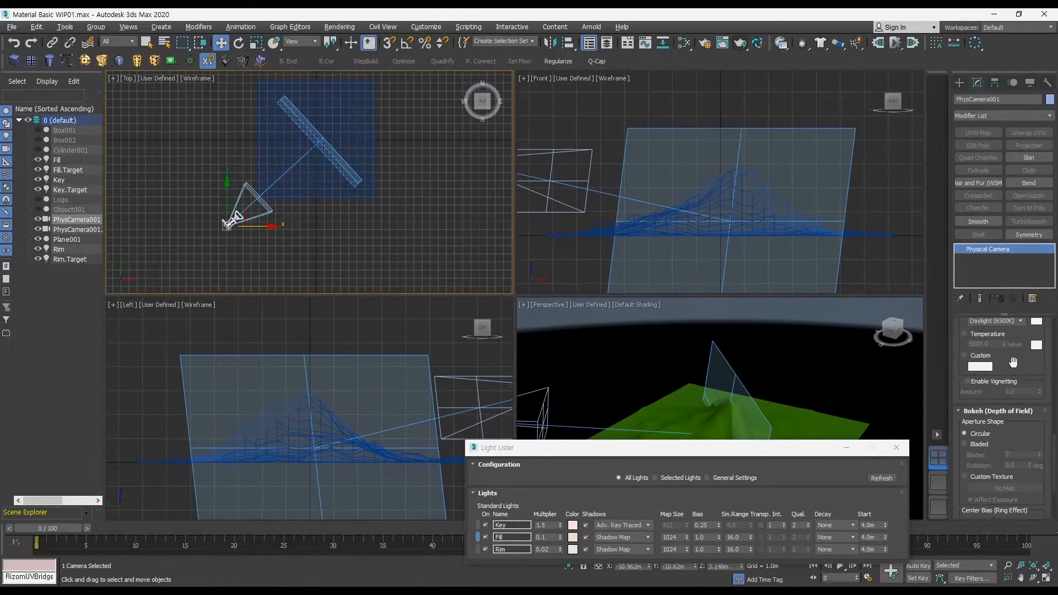
pyautogui.moveTo(1013, 362); pyautogui.dragTo(1015, 478)
pyautogui.moveTo(1033, 409); pyautogui.dragTo(1036, 459)
pyautogui.moveTo(1037, 381); pyautogui.dragTo(1041, 468)
pyautogui.click(1035, 375)
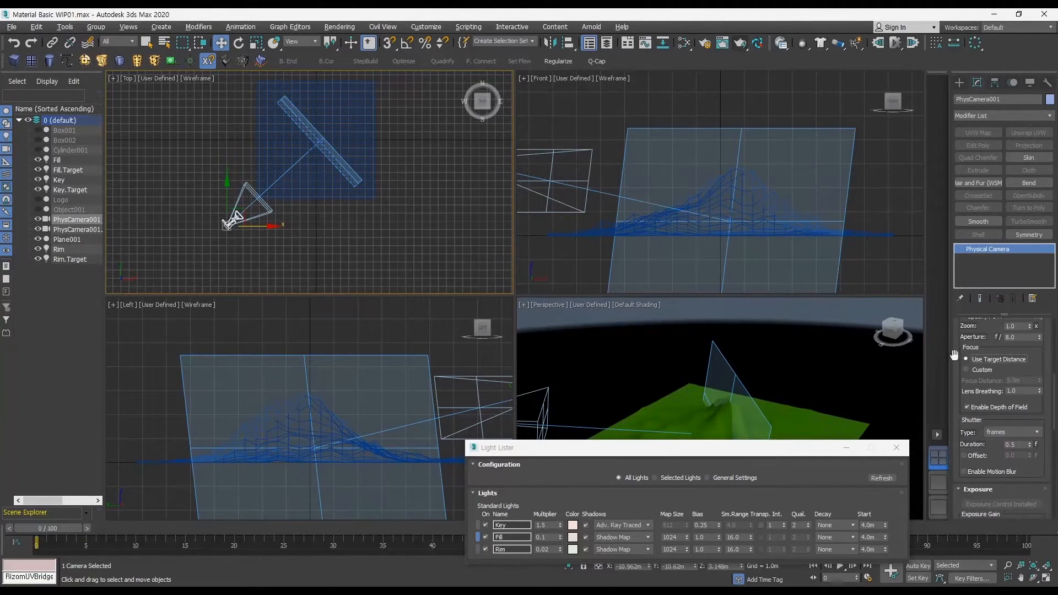
# Toggle the camera's depth of field off and on, leaving it enabled, and render the camera view
pyautogui.click(973, 408)
pyautogui.click(971, 408)
pyautogui.click(970, 405)
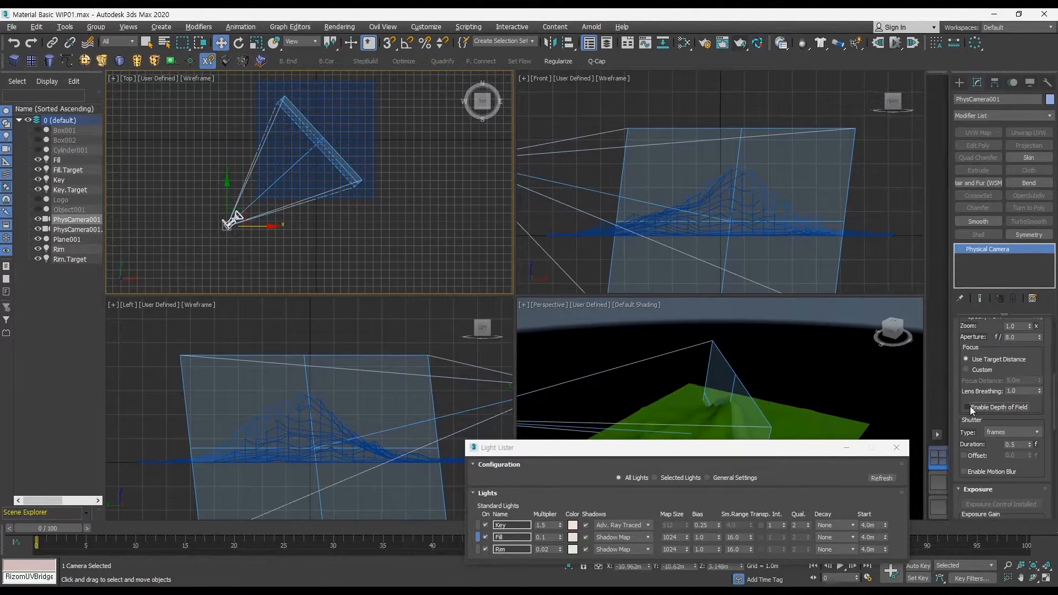
pyautogui.click(969, 407)
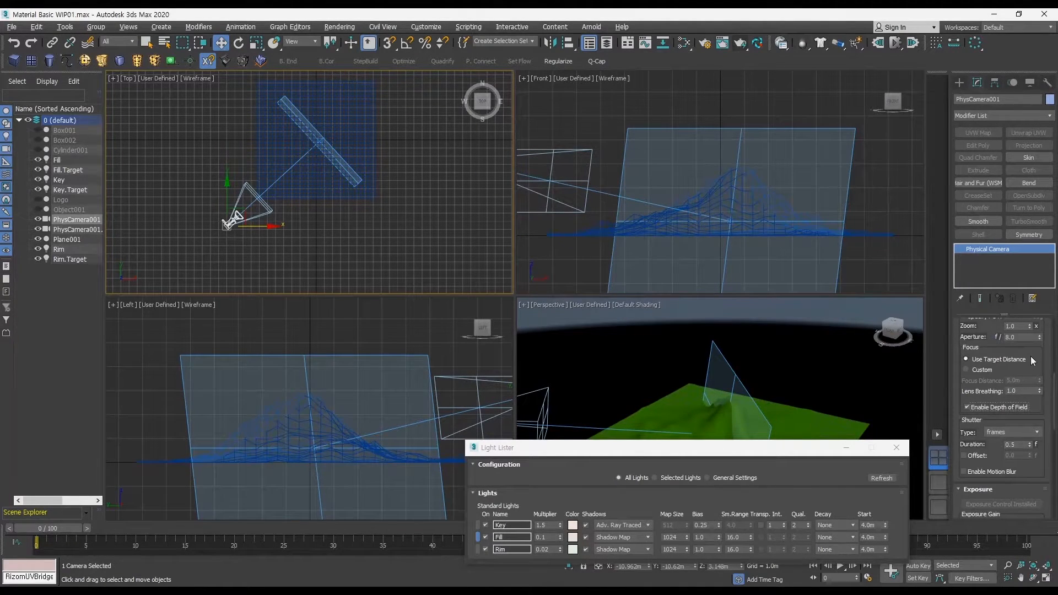
pyautogui.press('q')
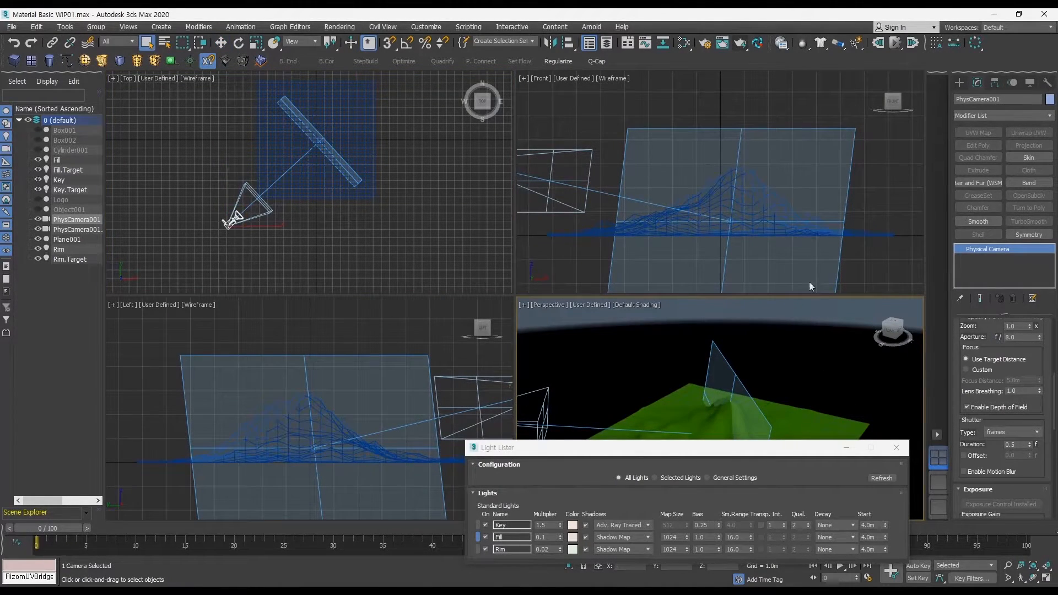
pyautogui.click(739, 42)
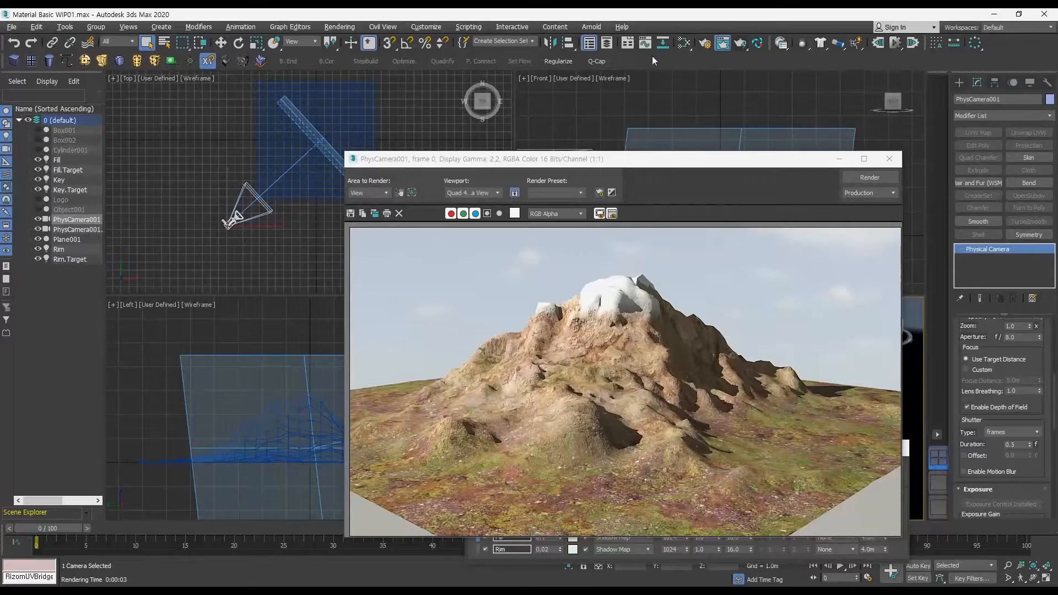
# Reopen the Environment and Effects settings and add a Depth of Field render effect
pyautogui.click(382, 26)
pyautogui.click(427, 28)
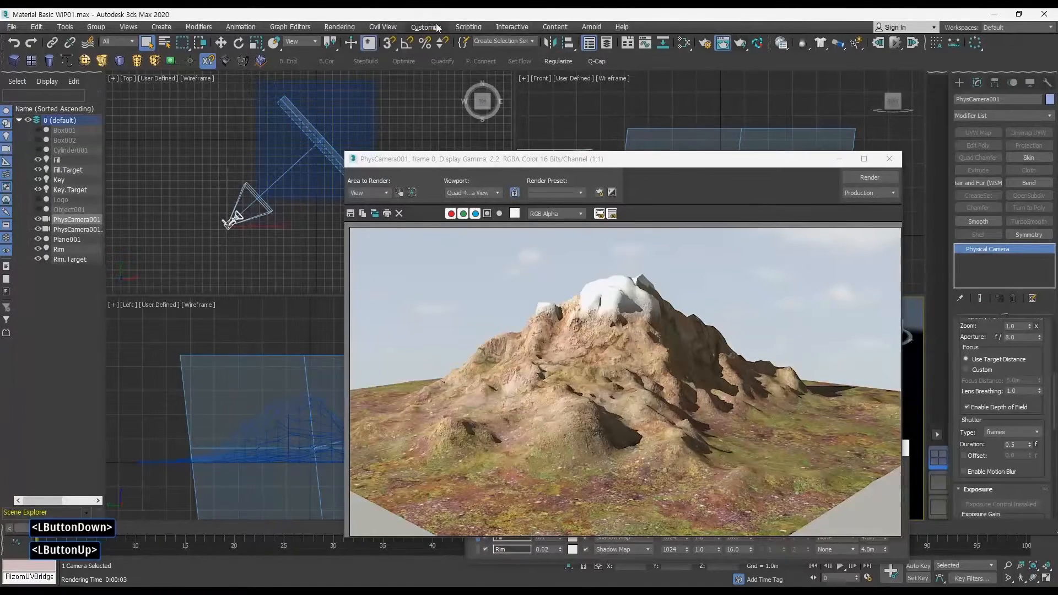
pyautogui.click(584, 14)
pyautogui.press('8')
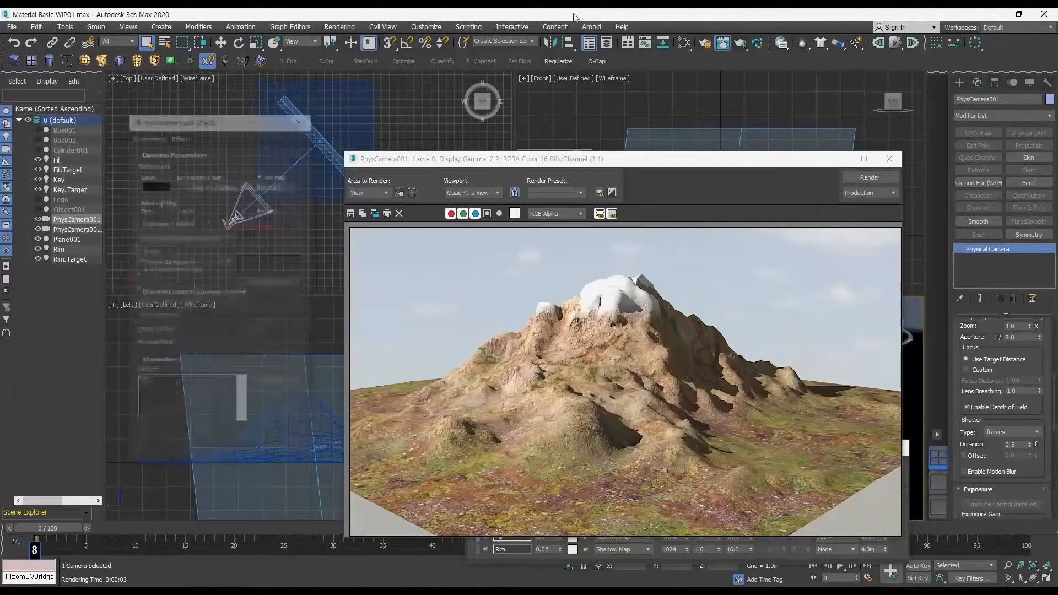
pyautogui.click(188, 136)
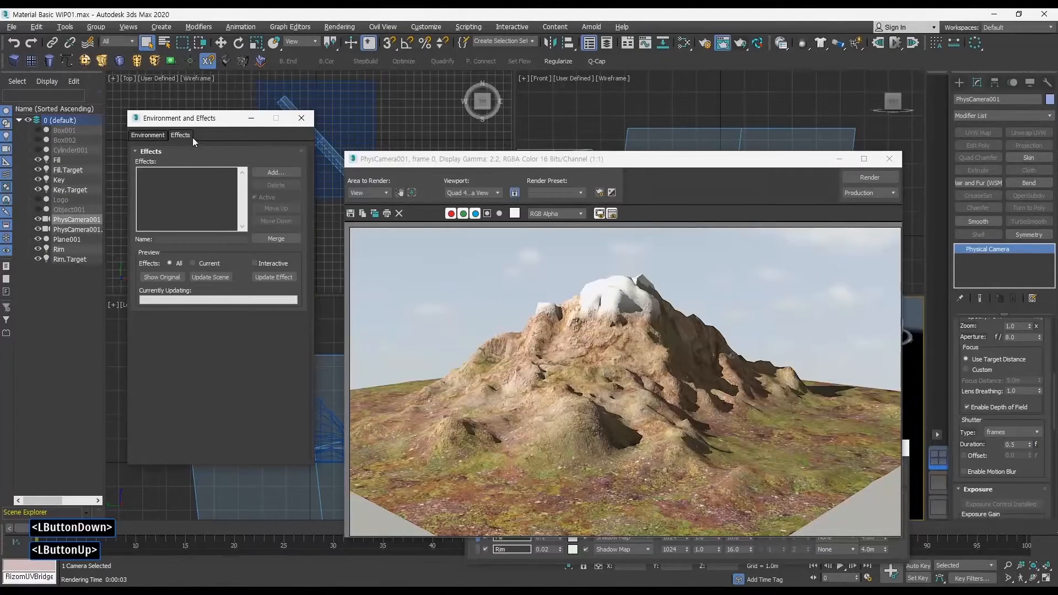
pyautogui.click(276, 172)
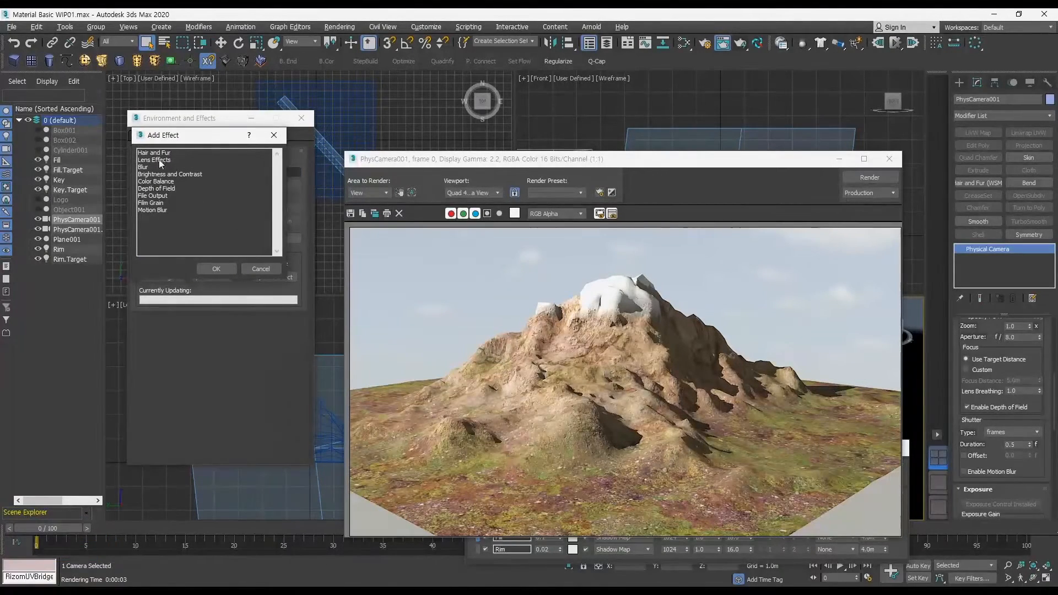
pyautogui.click(167, 188)
pyautogui.click(216, 268)
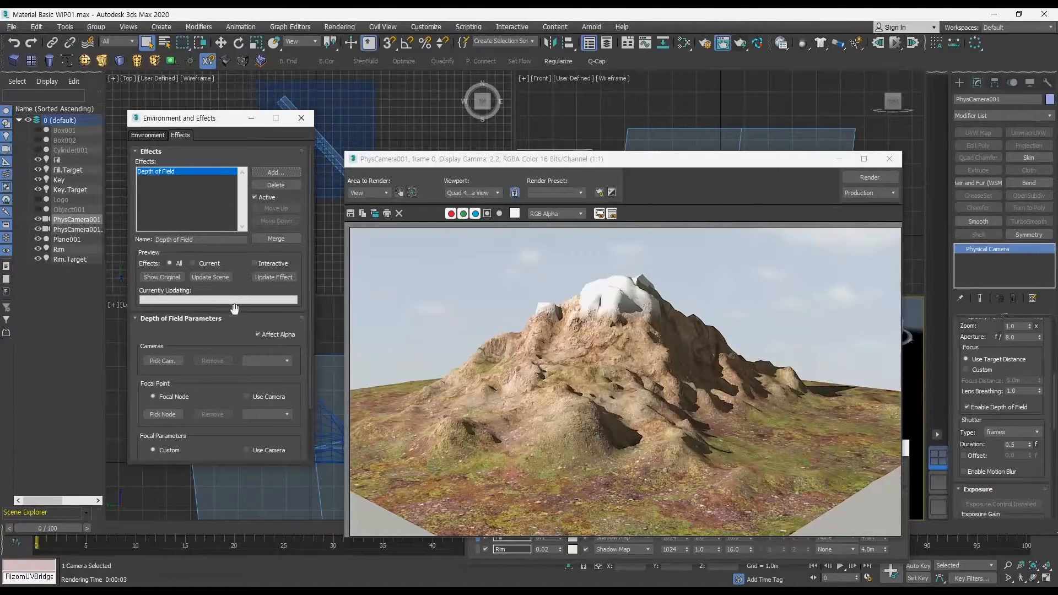
# Assign PhysCamera001 as the camera of the Depth of Field effect
pyautogui.moveTo(204, 329); pyautogui.dragTo(205, 290)
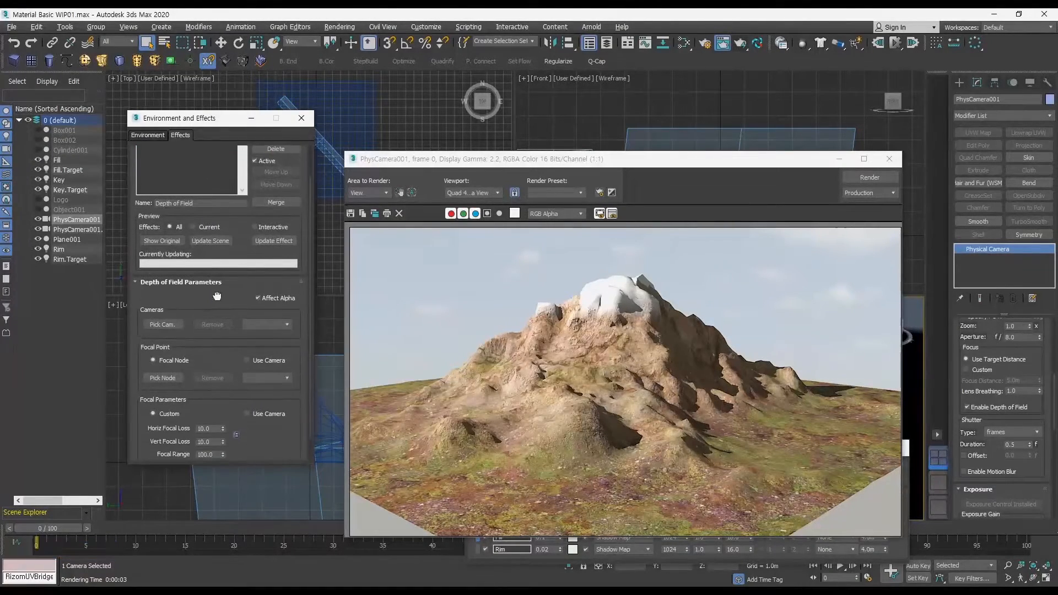
pyautogui.click(171, 324)
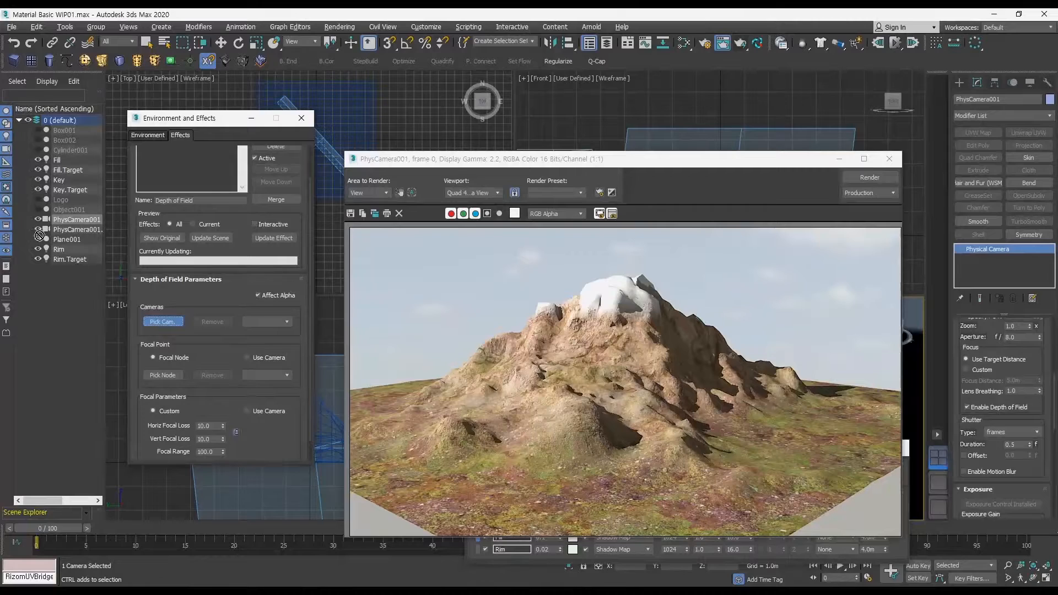
pyautogui.click(71, 219)
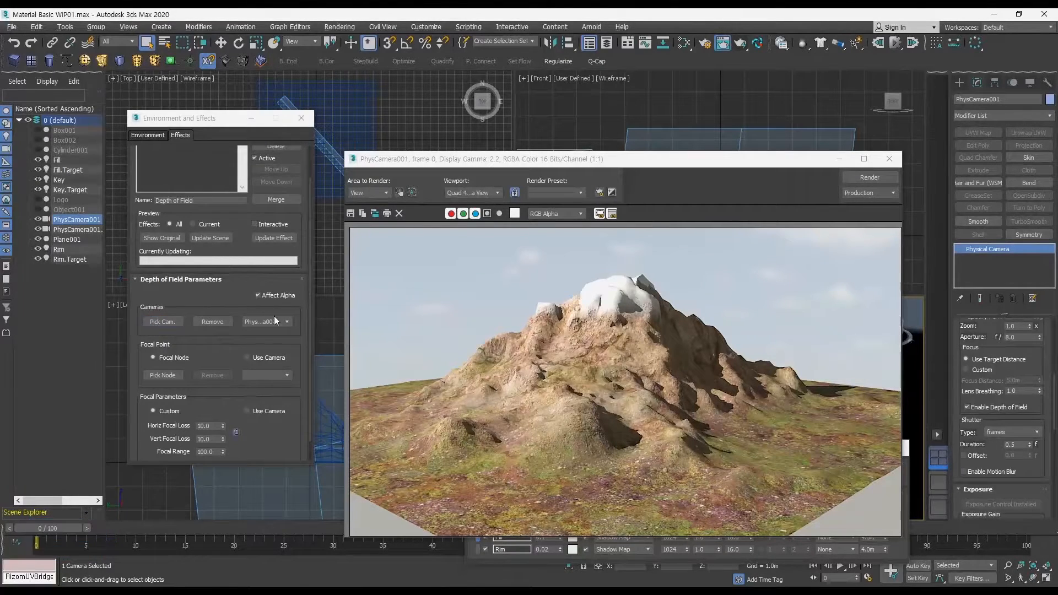
# Take the effect's focal point and focal parameters from the camera, and pick the camera's target as focal node
pyautogui.click(260, 358)
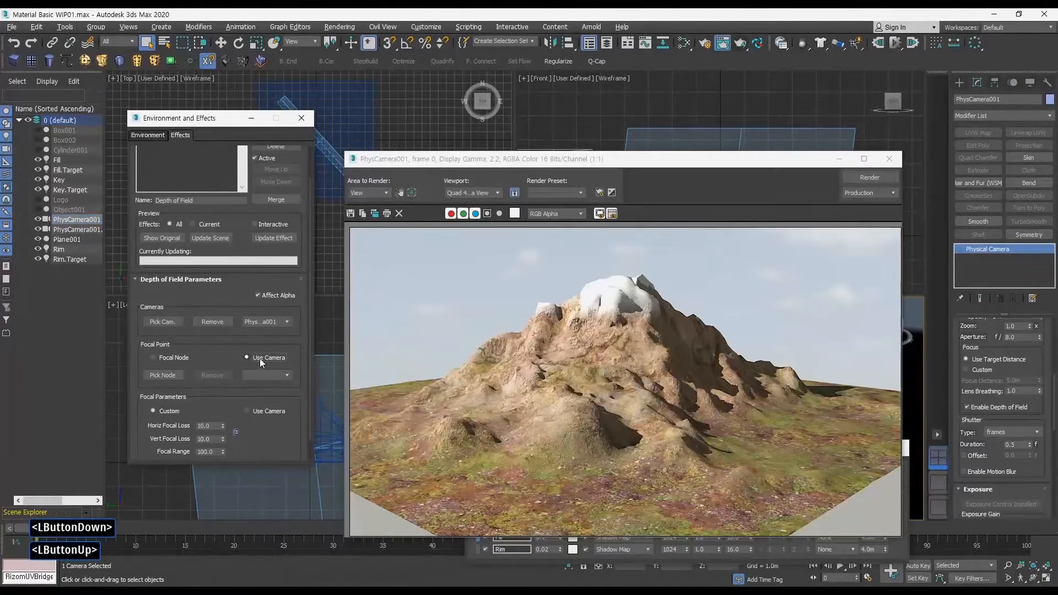
pyautogui.click(162, 376)
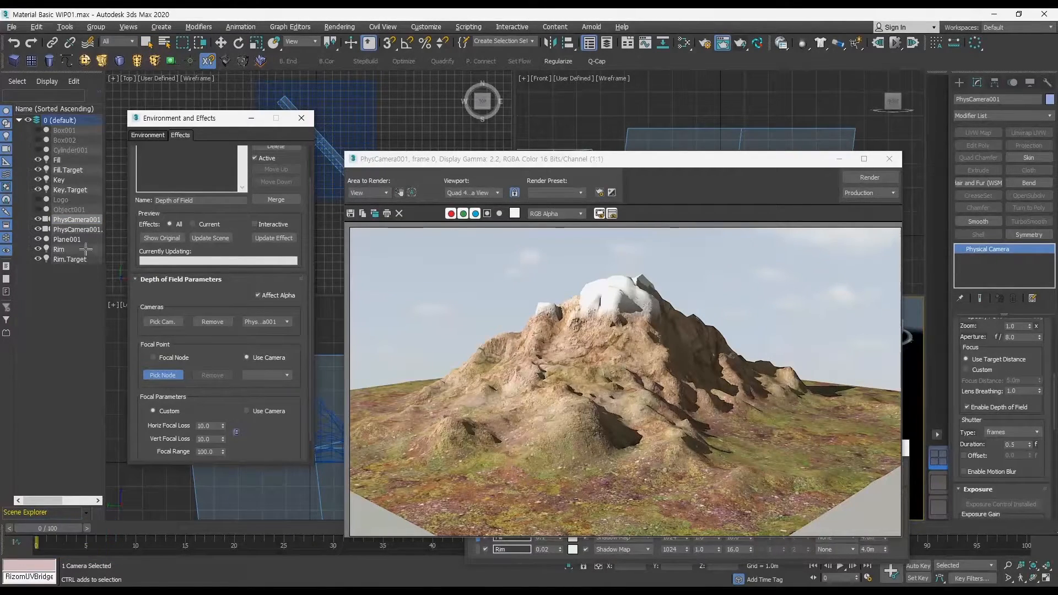
pyautogui.click(78, 229)
pyautogui.click(211, 345)
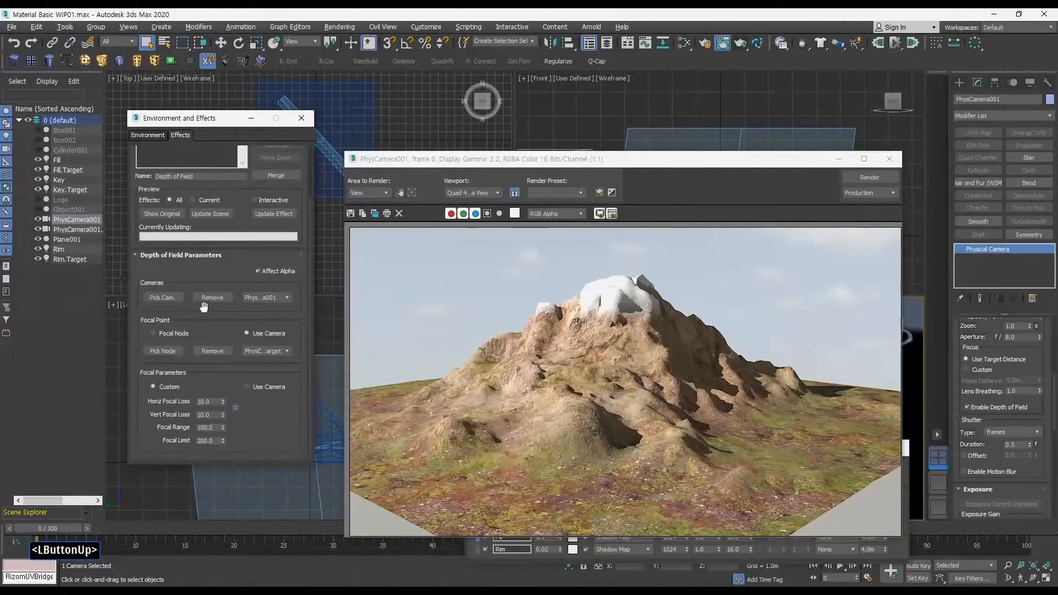
pyautogui.click(218, 335)
pyautogui.moveTo(174, 386); pyautogui.dragTo(174, 370)
pyautogui.click(254, 389)
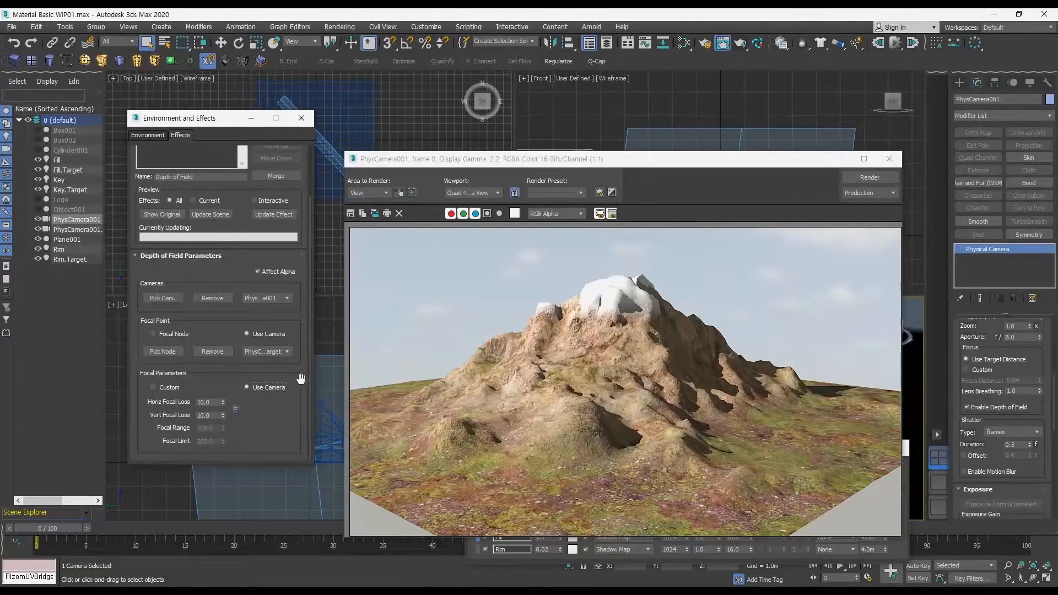
# Set the Depth of Field effect's horizontal and vertical focal loss to 5.0 with Custom focal parameters, and re-render the camera view
pyautogui.click(868, 177)
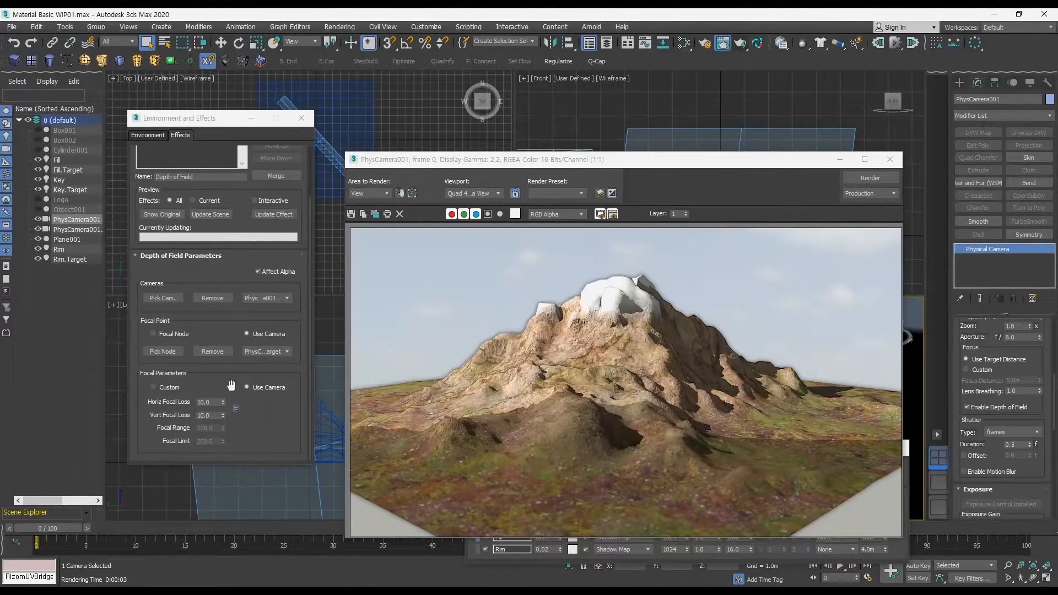
pyautogui.click(215, 405)
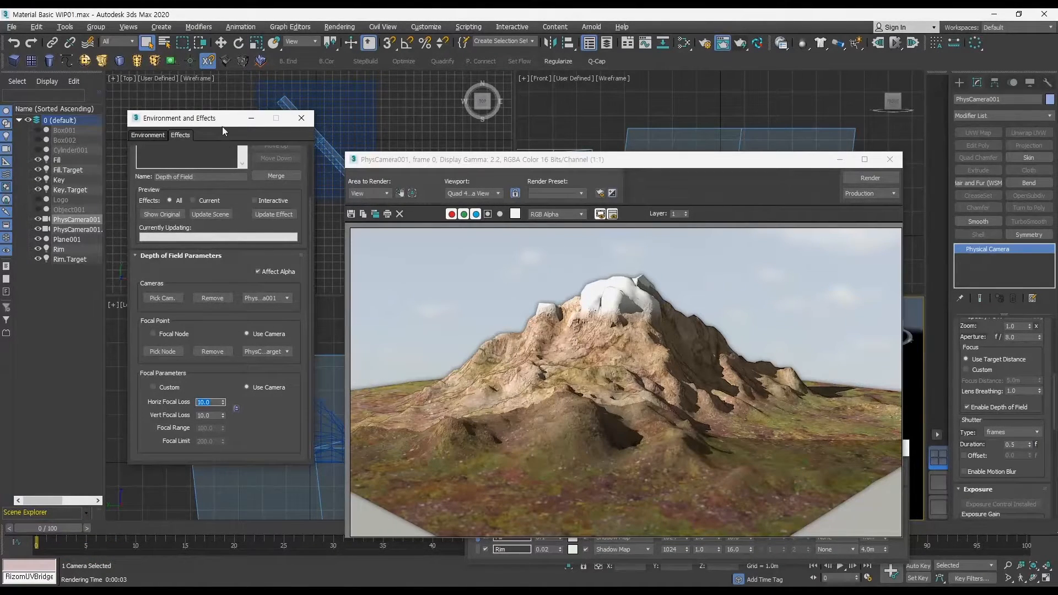
pyautogui.moveTo(222, 127); pyautogui.dragTo(176, 281)
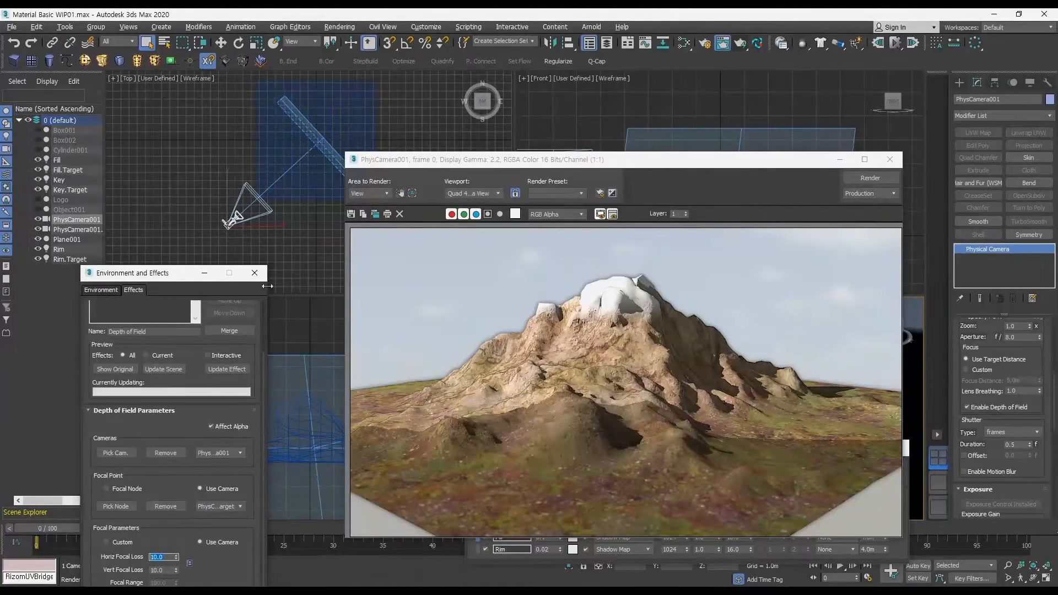
pyautogui.moveTo(167, 277); pyautogui.dragTo(237, 171)
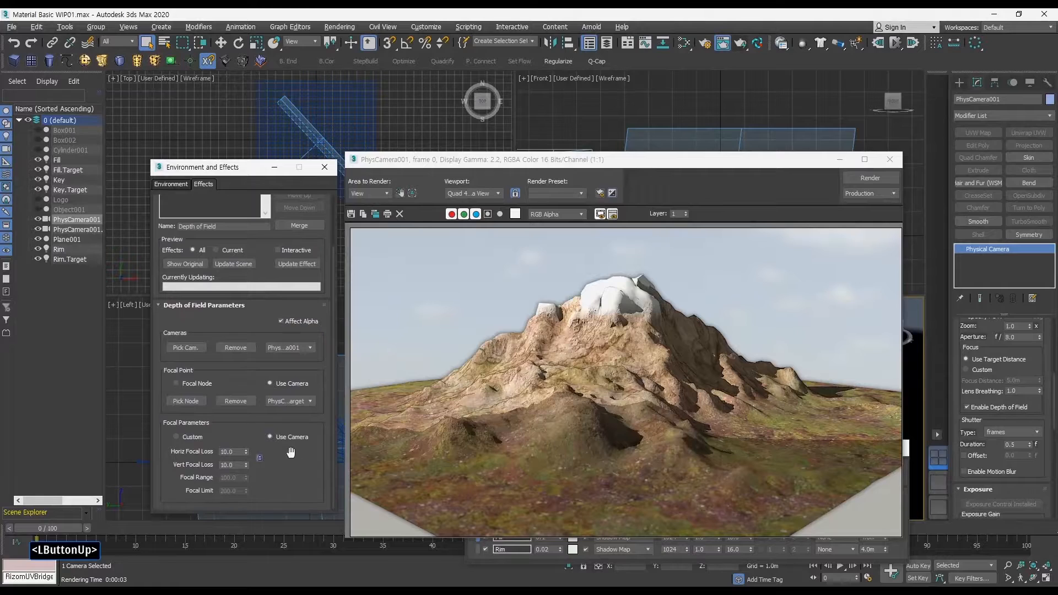
pyautogui.click(226, 451)
pyautogui.doubleClick(227, 452)
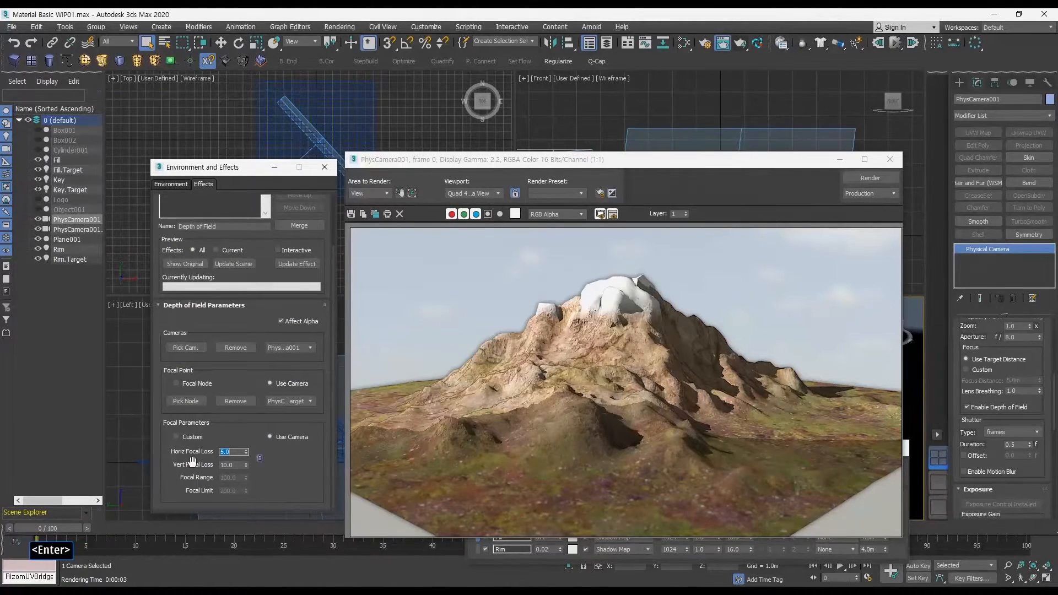
pyautogui.click(180, 436)
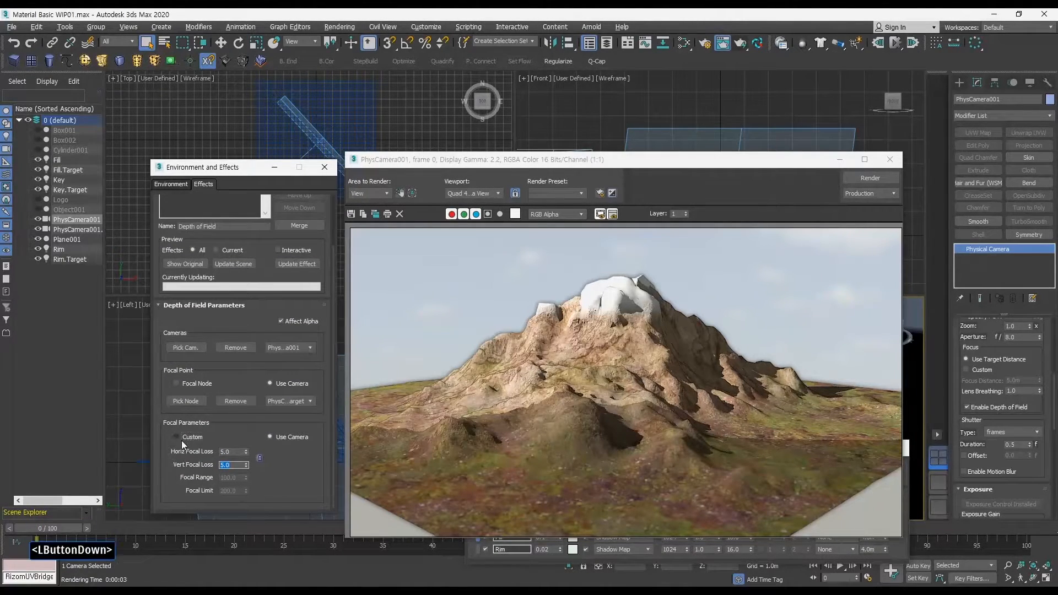
pyautogui.click(870, 185)
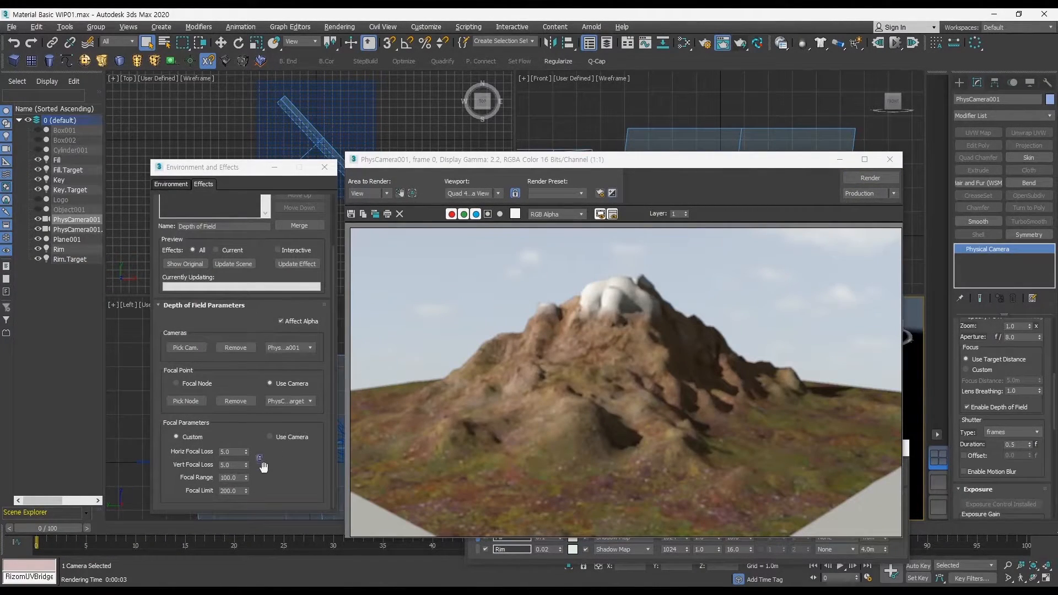
# Set the Depth of Field effect's focal range to 300 and focal limit to 500
pyautogui.doubleClick(237, 478)
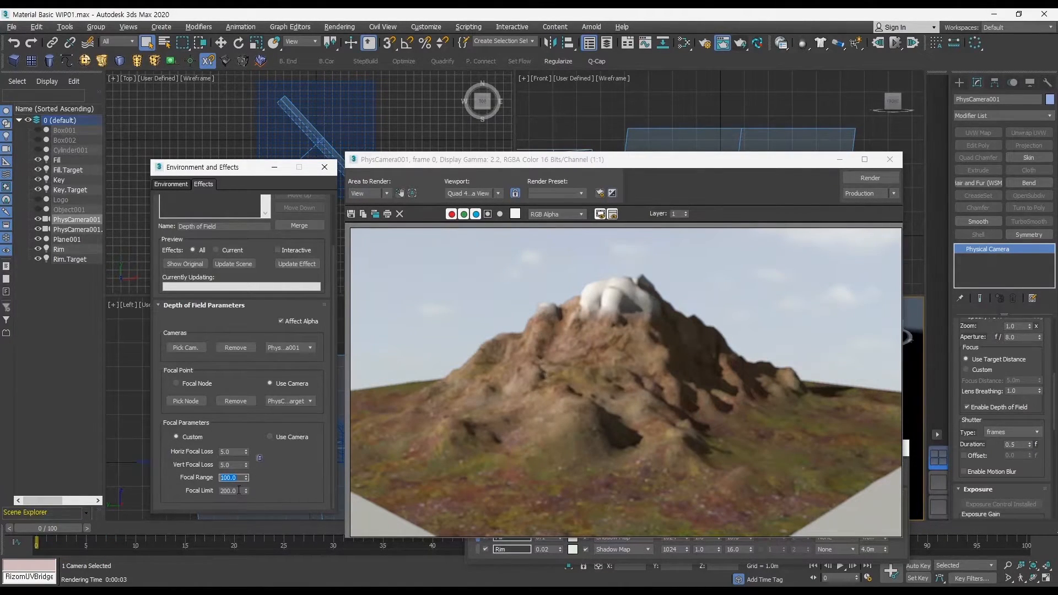
pyautogui.doubleClick(237, 489)
pyautogui.doubleClick(241, 477)
pyautogui.moveTo(246, 171); pyautogui.dragTo(226, 265)
# Set PhysCamera001's target distance to 16 m and render the camera view
pyautogui.click(1041, 358)
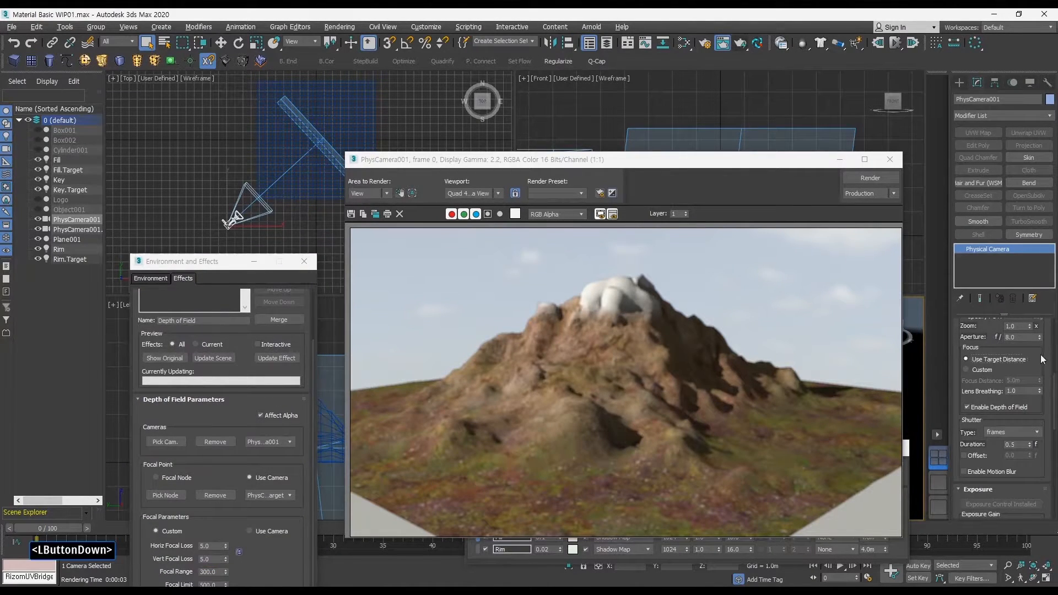
pyautogui.click(1040, 360)
pyautogui.moveTo(985, 327); pyautogui.dragTo(983, 488)
pyautogui.moveTo(1014, 338); pyautogui.dragTo(1028, 416)
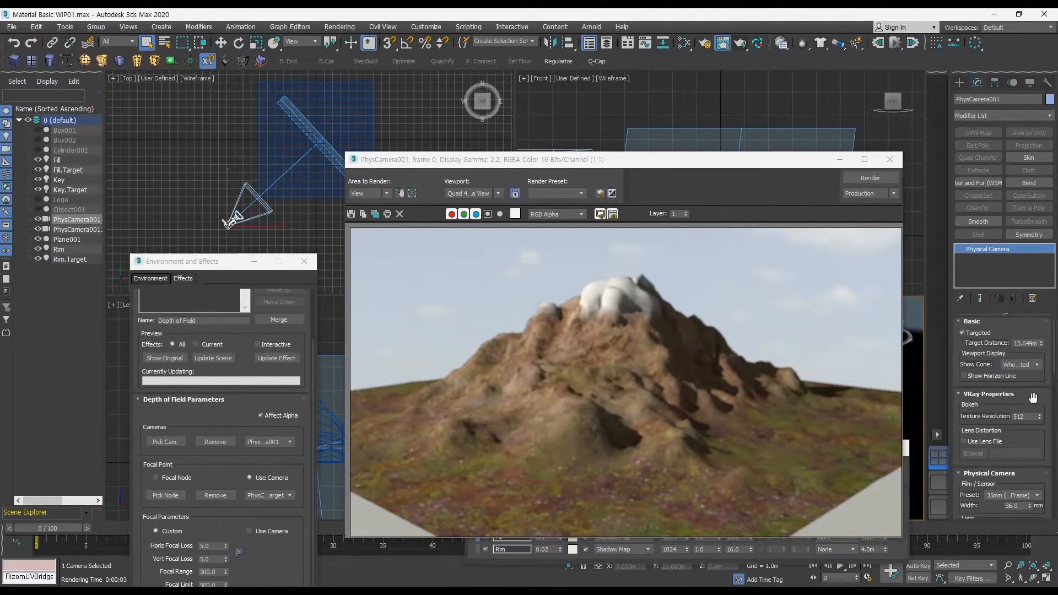
pyautogui.moveTo(1025, 326); pyautogui.dragTo(1022, 346)
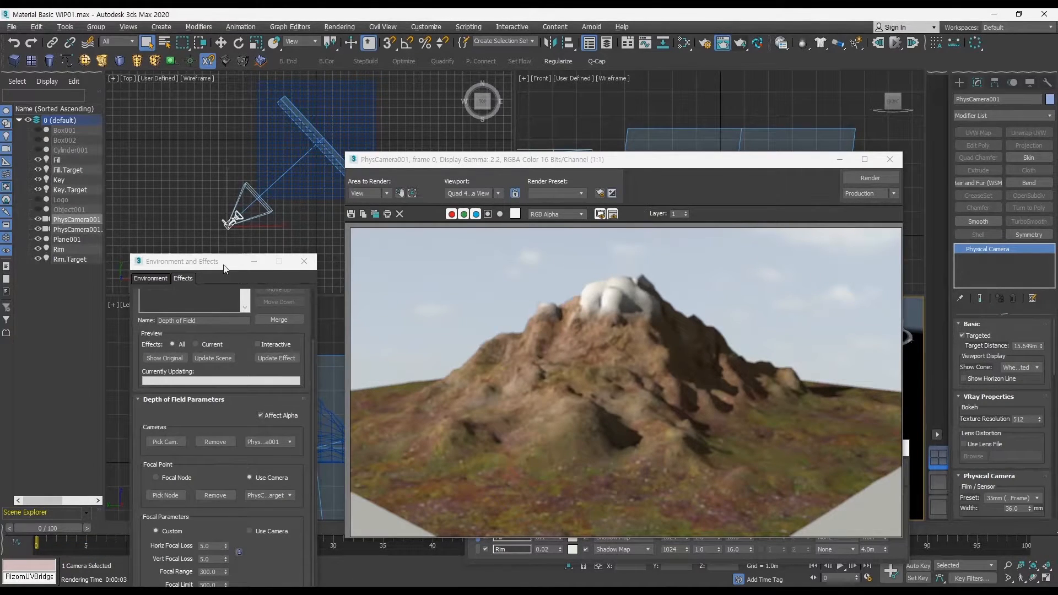
pyautogui.moveTo(223, 268); pyautogui.dragTo(241, 206)
pyautogui.click(966, 357)
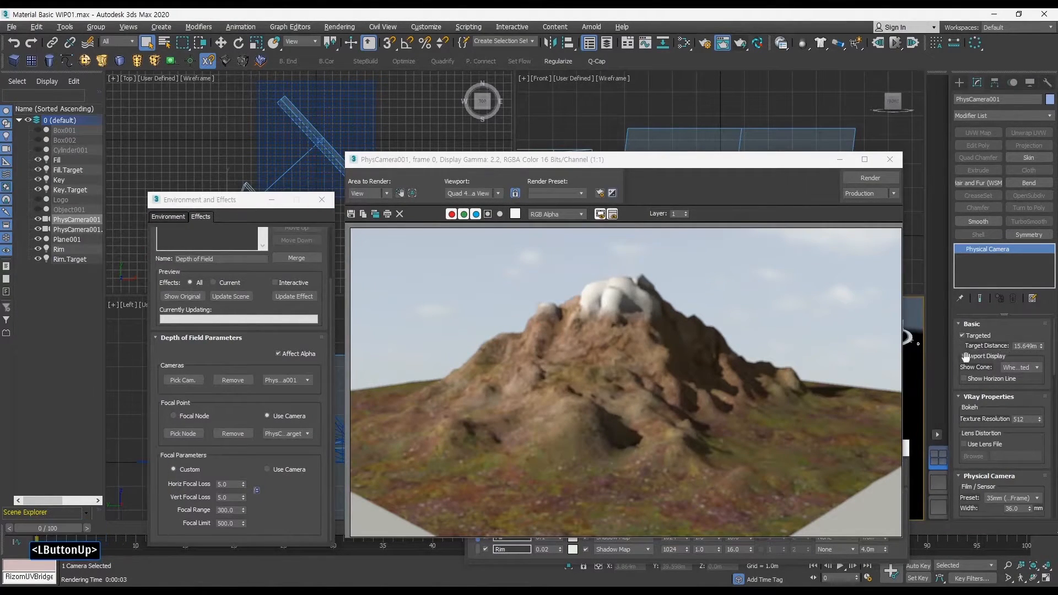
pyautogui.click(1040, 345)
pyautogui.moveTo(1038, 346); pyautogui.dragTo(1040, 347)
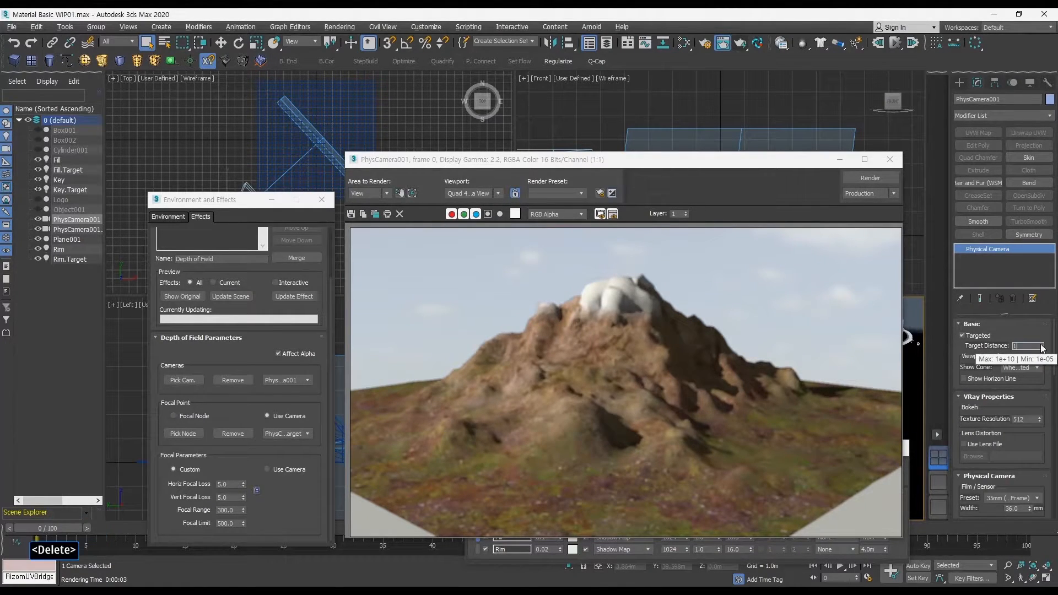
pyautogui.press('Return')
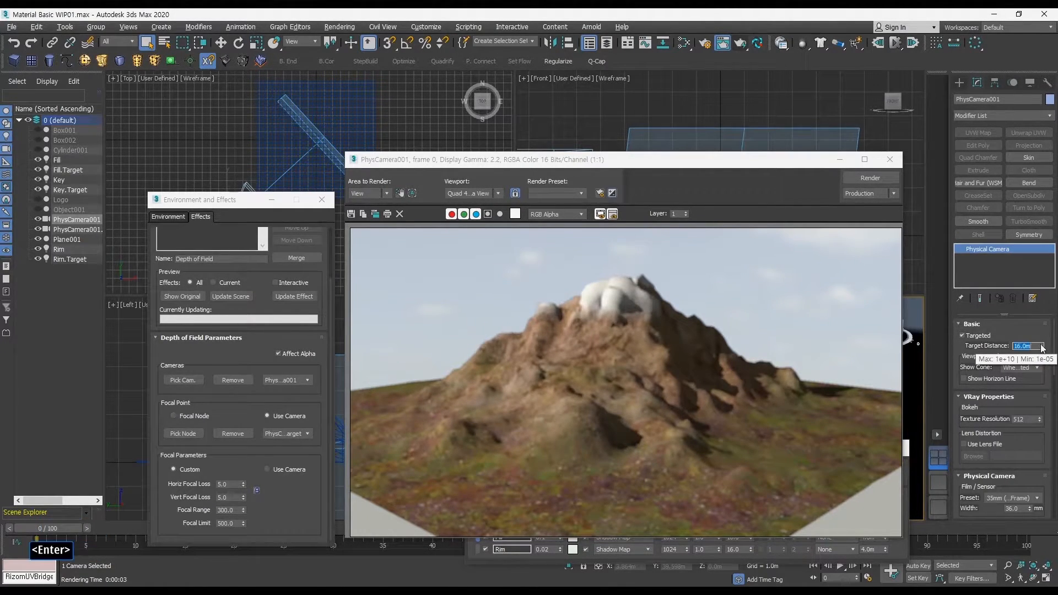
pyautogui.moveTo(237, 204); pyautogui.dragTo(215, 176)
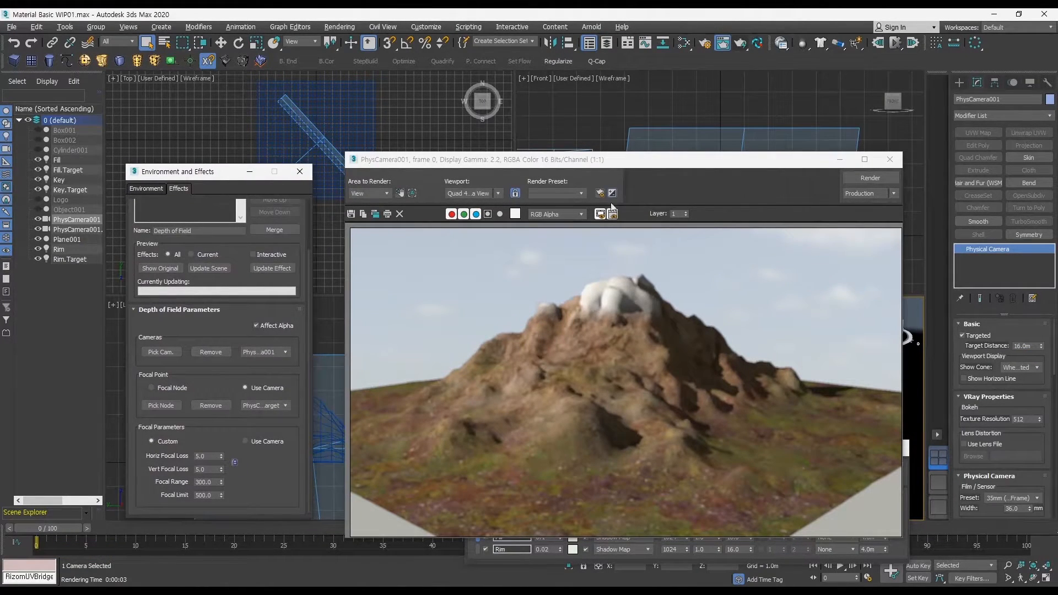
pyautogui.click(877, 177)
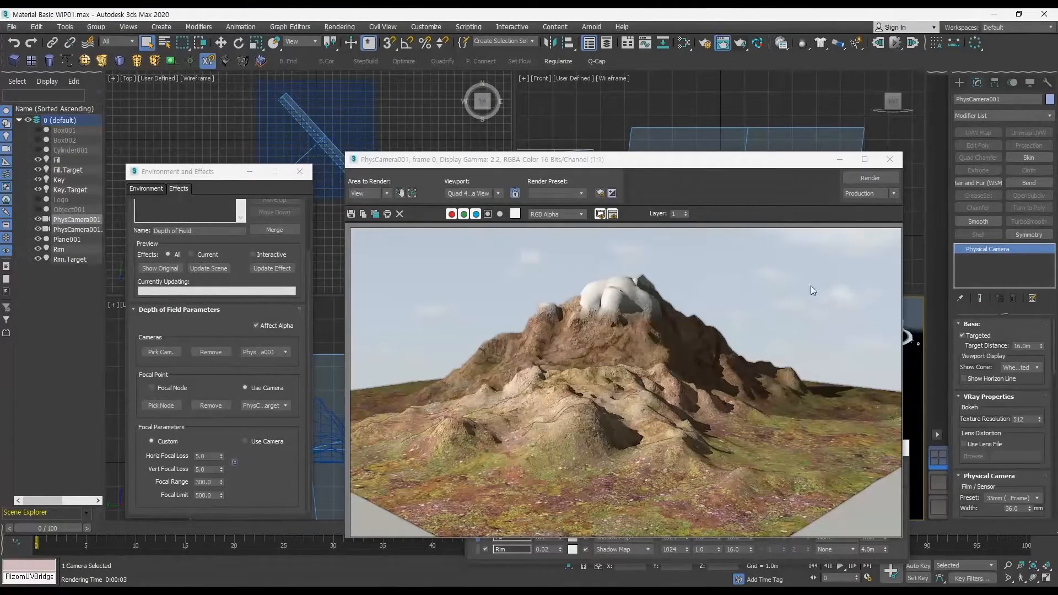
# Try camera target distances of about 25.6 m and about 9.7 m, rendering the view after each change
pyautogui.moveTo(1041, 346); pyautogui.dragTo(1050, 316)
pyautogui.click(864, 180)
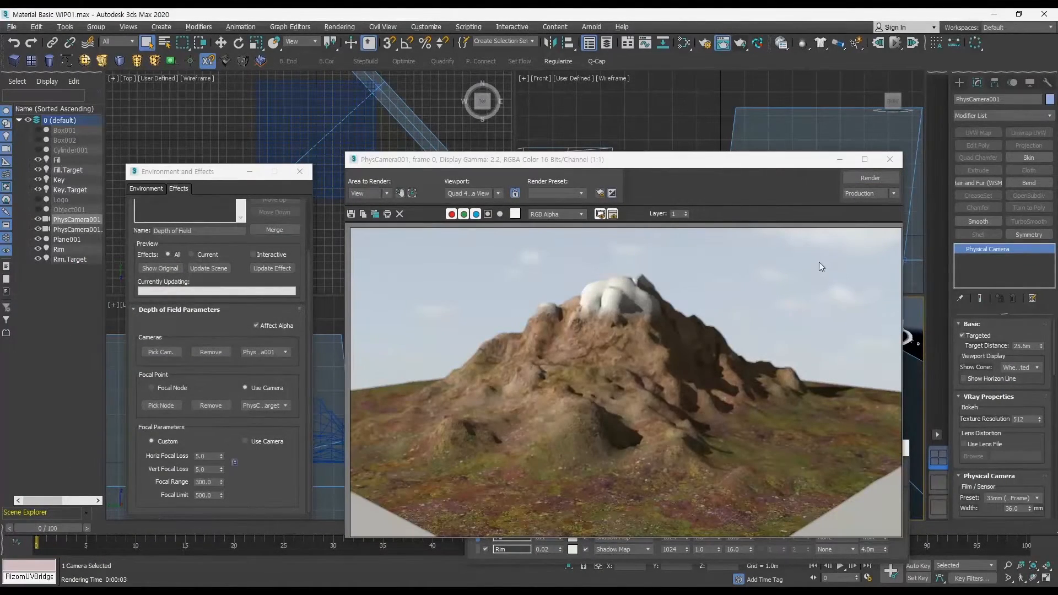
pyautogui.moveTo(1043, 347); pyautogui.dragTo(1042, 380)
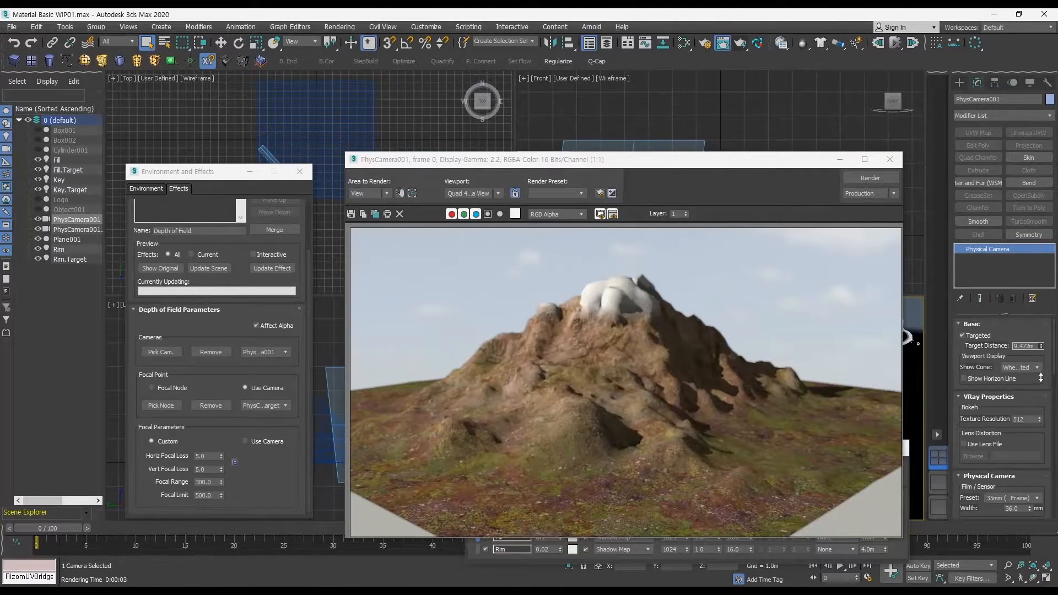
pyautogui.click(862, 178)
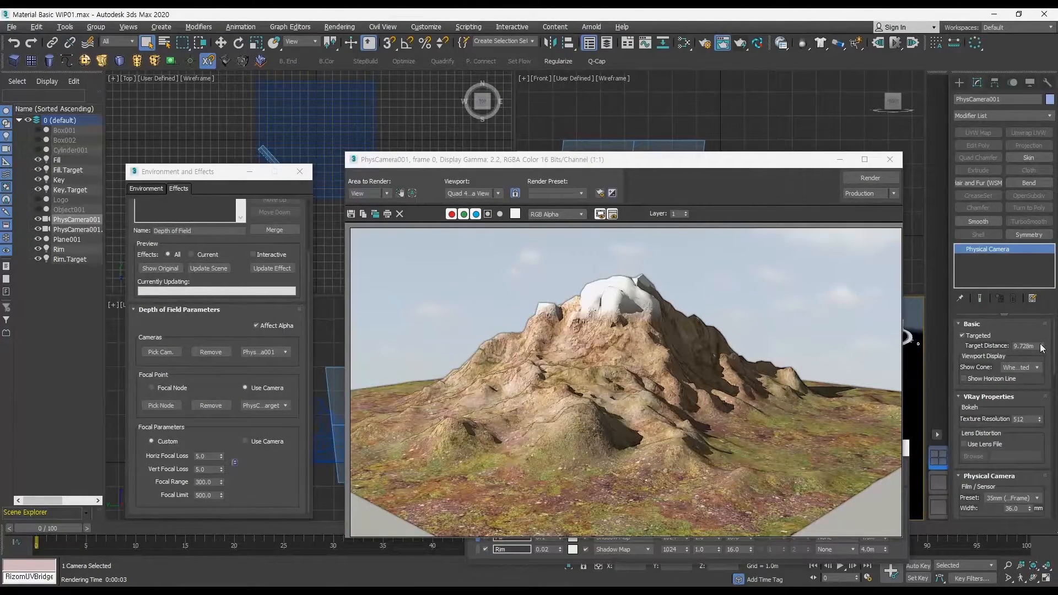
# Render the view with the camera's target distance at about 15.3 m, and again at about 18.4 m, keeping the latter
pyautogui.moveTo(1041, 347)
pyautogui.mouseDown()
pyautogui.moveTo(1037, 318)
pyautogui.moveTo(1042, 334)
pyautogui.mouseUp()
pyautogui.click(1037, 364)
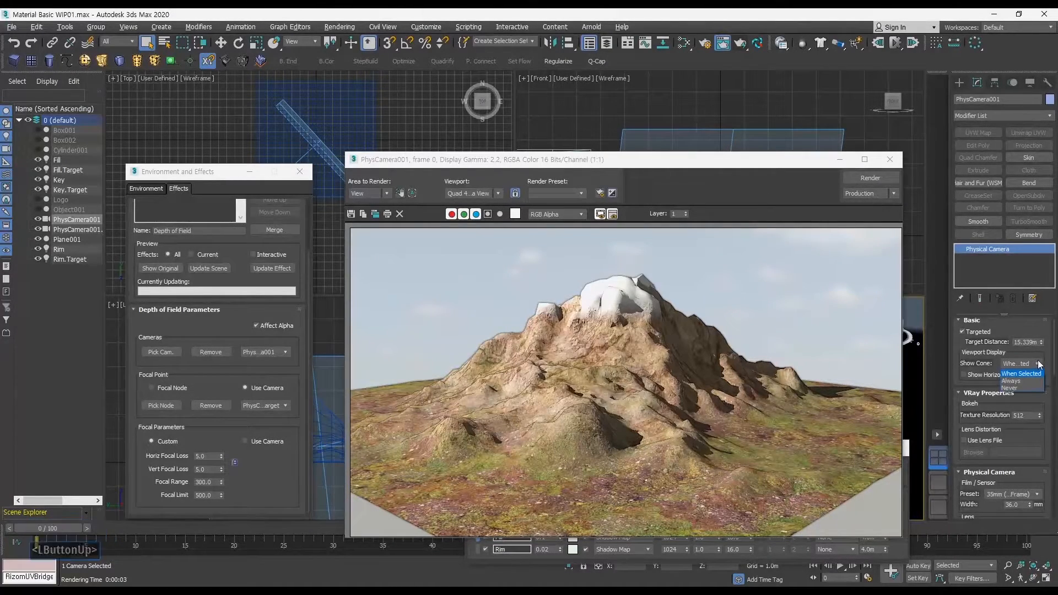
pyautogui.click(1023, 374)
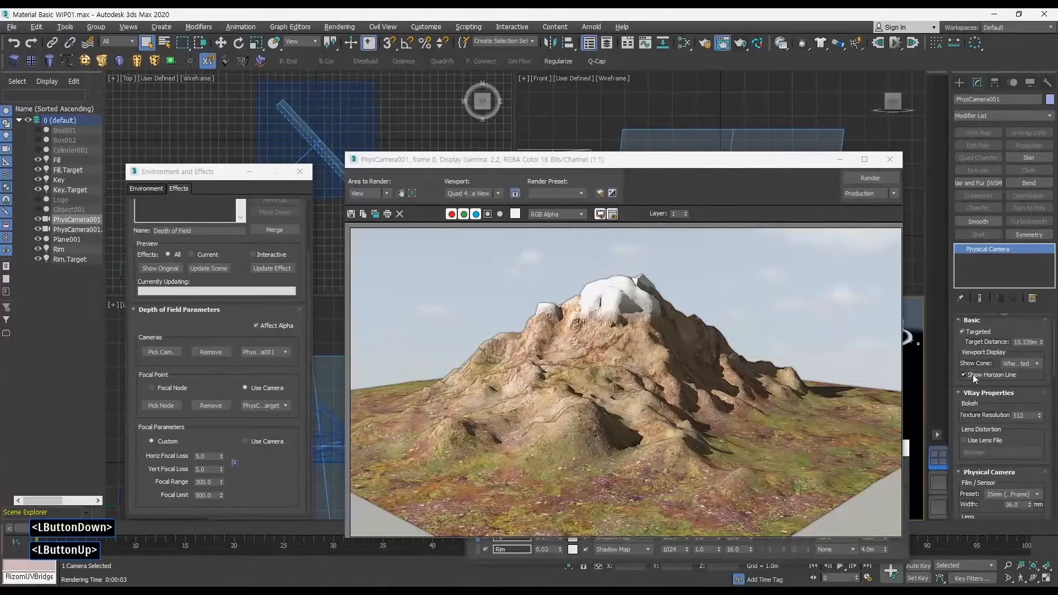
pyautogui.click(861, 181)
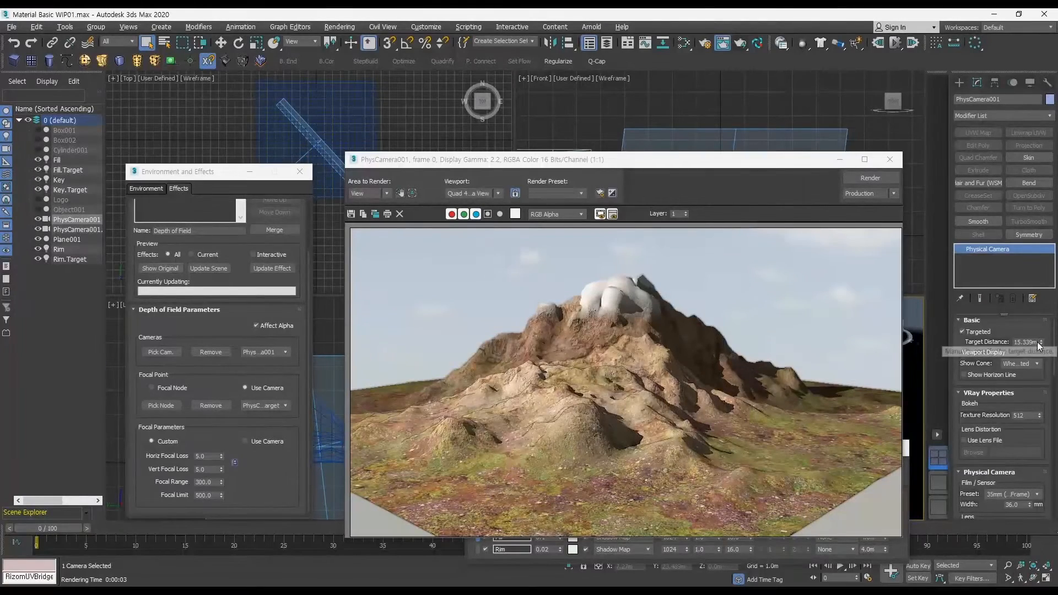
pyautogui.moveTo(1041, 342); pyautogui.dragTo(1038, 328)
pyautogui.click(870, 181)
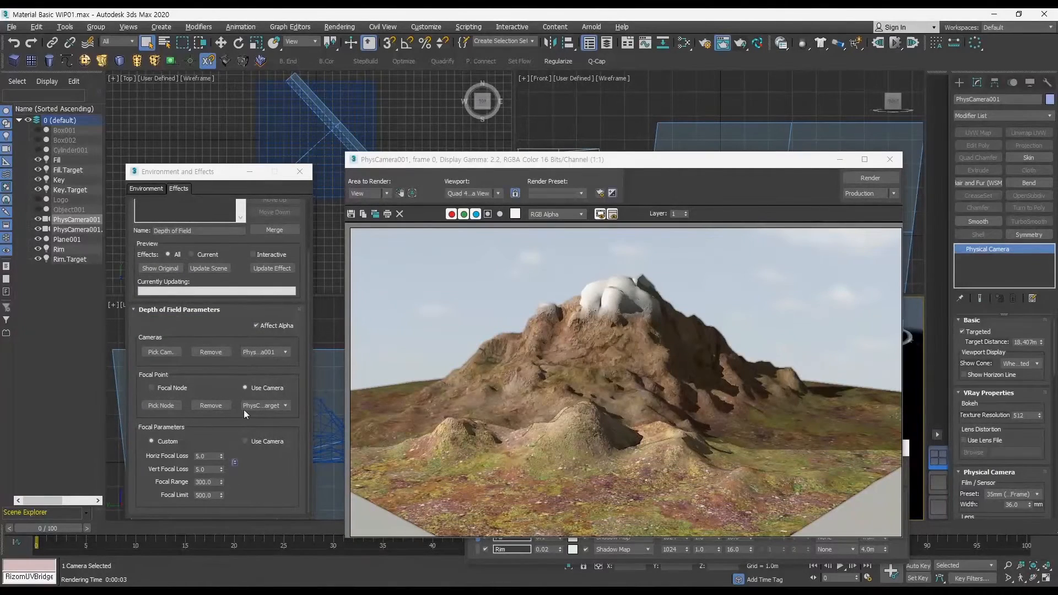
# Try Focal Node as the effect's focal point in a render, and return it to Use Camera for a comparison render
pyautogui.click(164, 386)
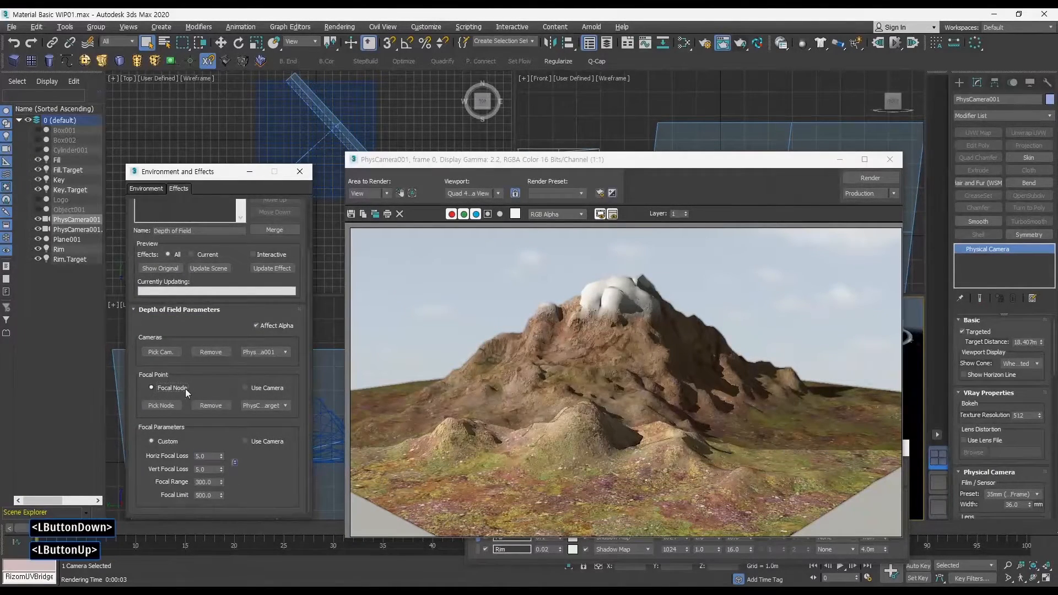
pyautogui.click(862, 182)
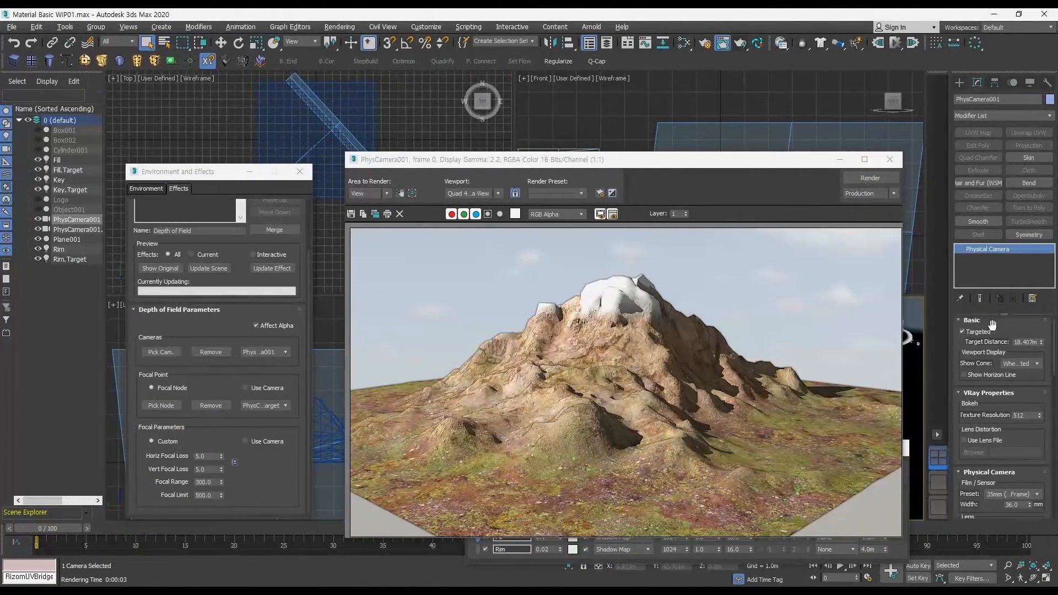
pyautogui.click(253, 387)
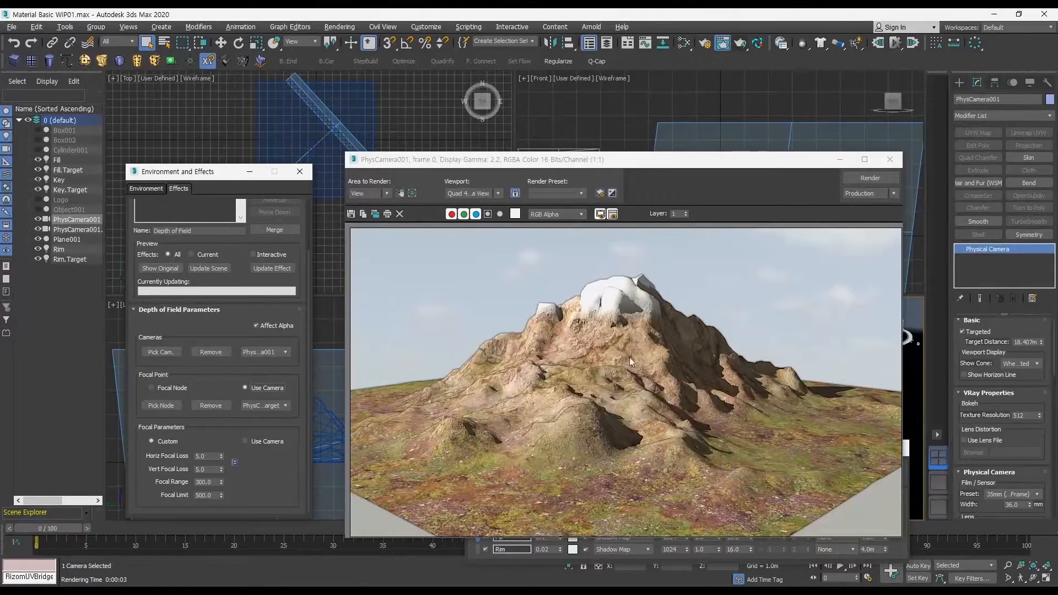
pyautogui.moveTo(249, 307); pyautogui.dragTo(249, 370)
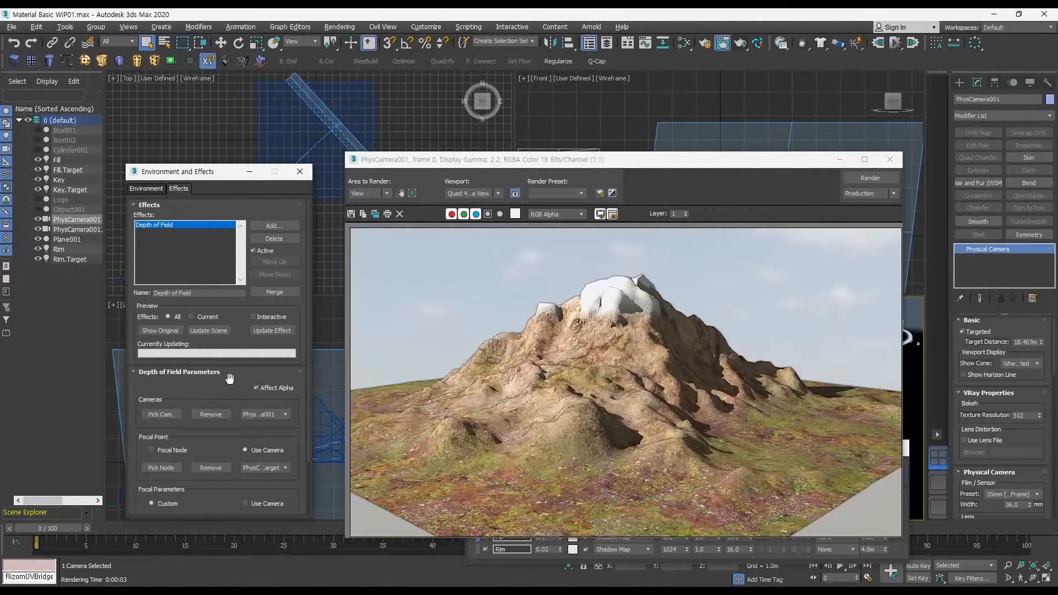
pyautogui.moveTo(230, 378); pyautogui.dragTo(229, 321)
pyautogui.click(869, 177)
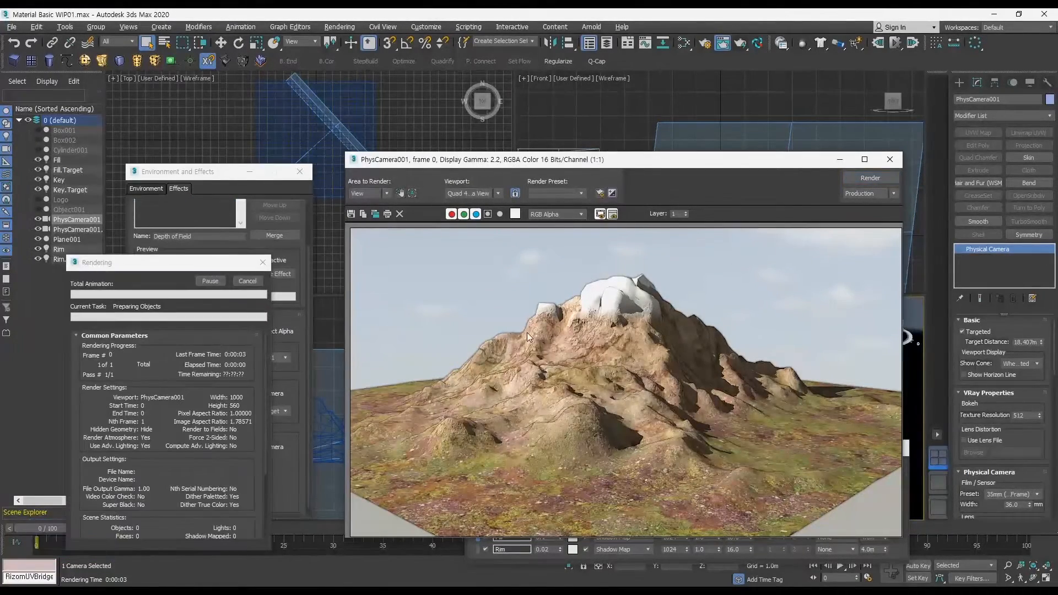
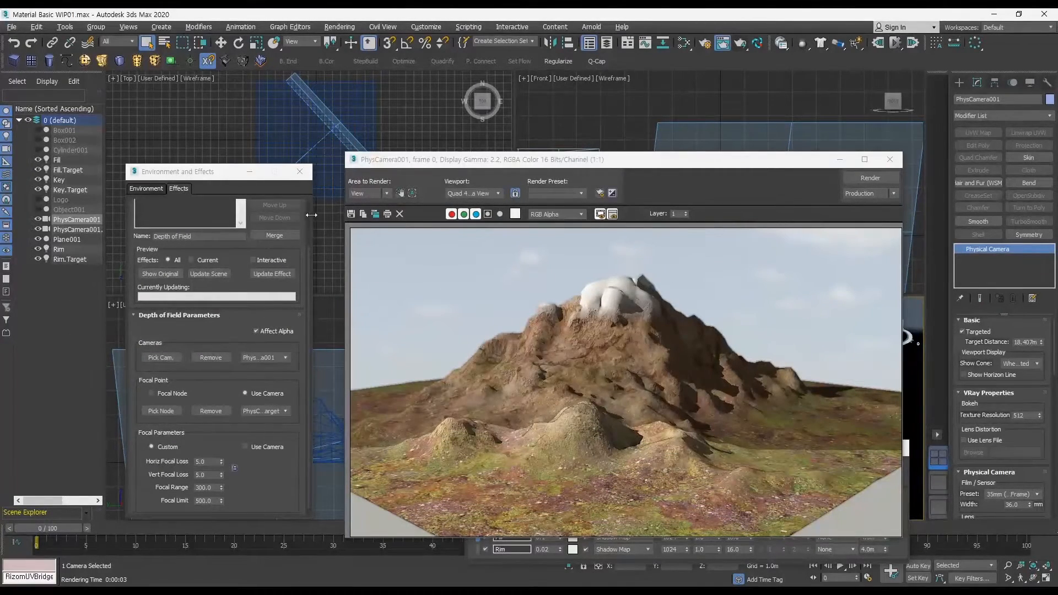
# Delete the Depth of Field effect from the render effects list
pyautogui.moveTo(228, 265); pyautogui.dragTo(229, 322)
pyautogui.click(274, 238)
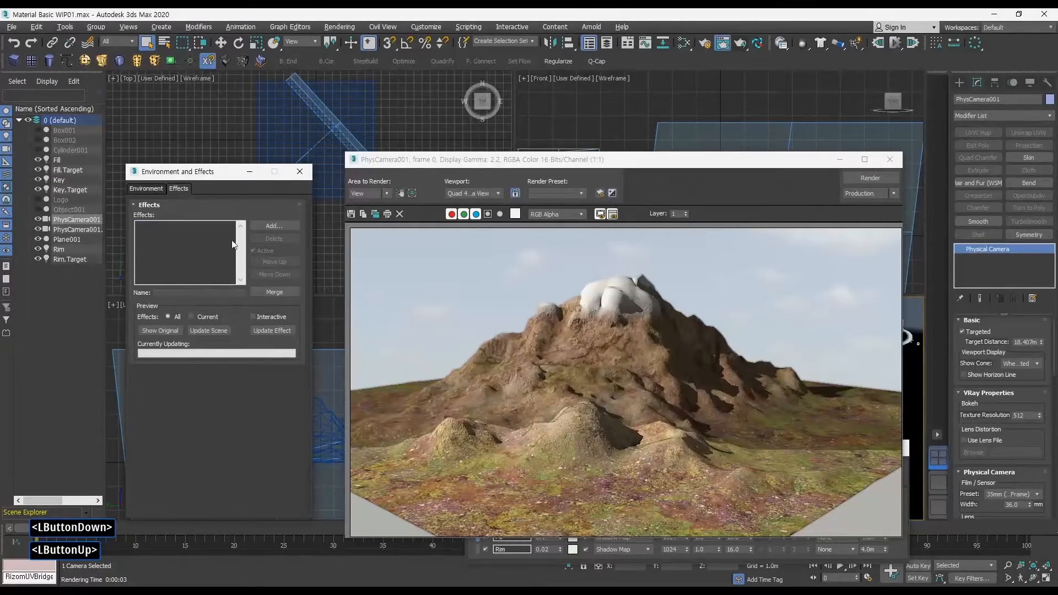
# Delete the Fog effect from the scene's atmosphere effects and close the rendered frame window
pyautogui.click(146, 188)
pyautogui.scroll(-5, 159, 430)
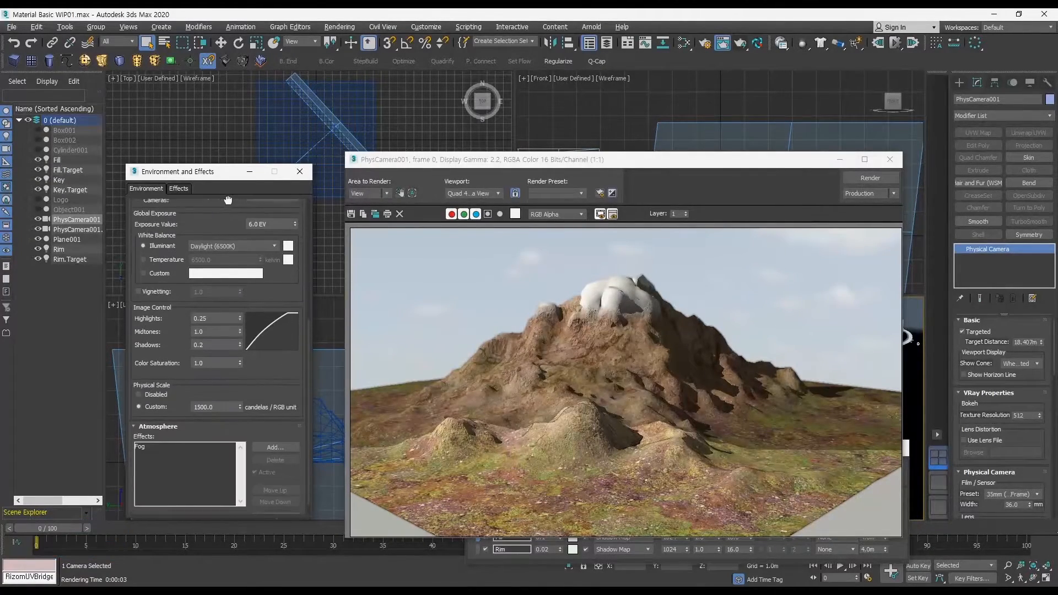
pyautogui.click(144, 447)
pyautogui.scroll(-2, 269, 385)
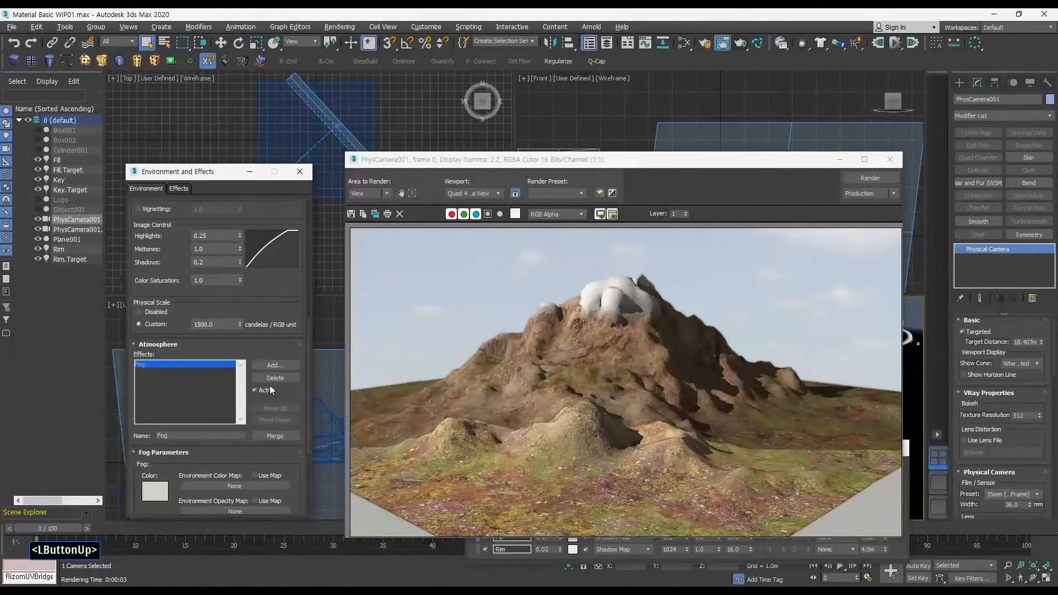
pyautogui.click(265, 376)
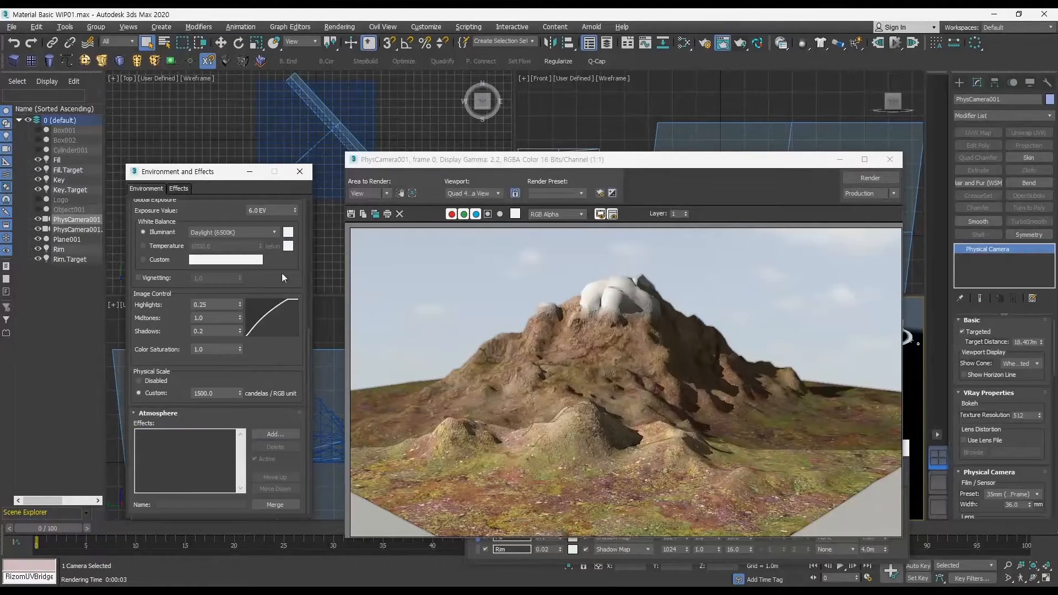
pyautogui.moveTo(235, 178); pyautogui.dragTo(239, 150)
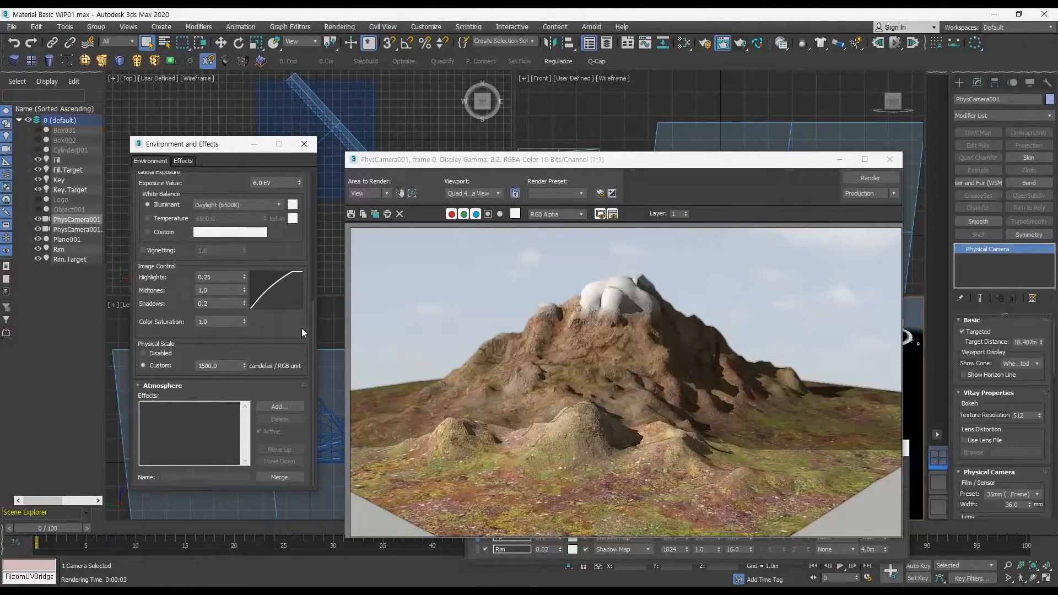
pyautogui.click(887, 160)
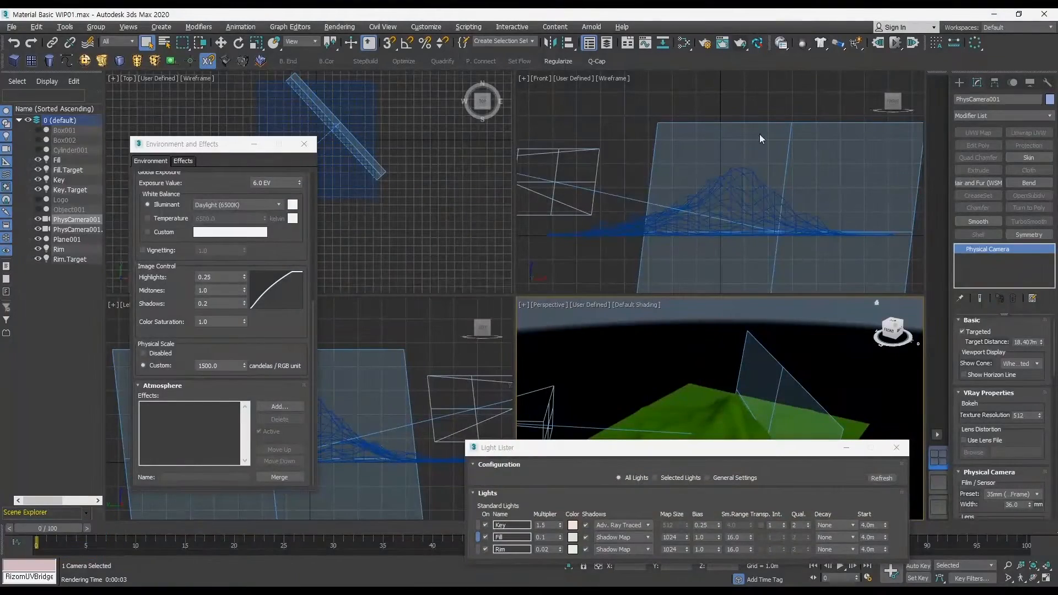
# Render the camera view without the fog and depth of field effects, and close the rendered frame
pyautogui.click(745, 45)
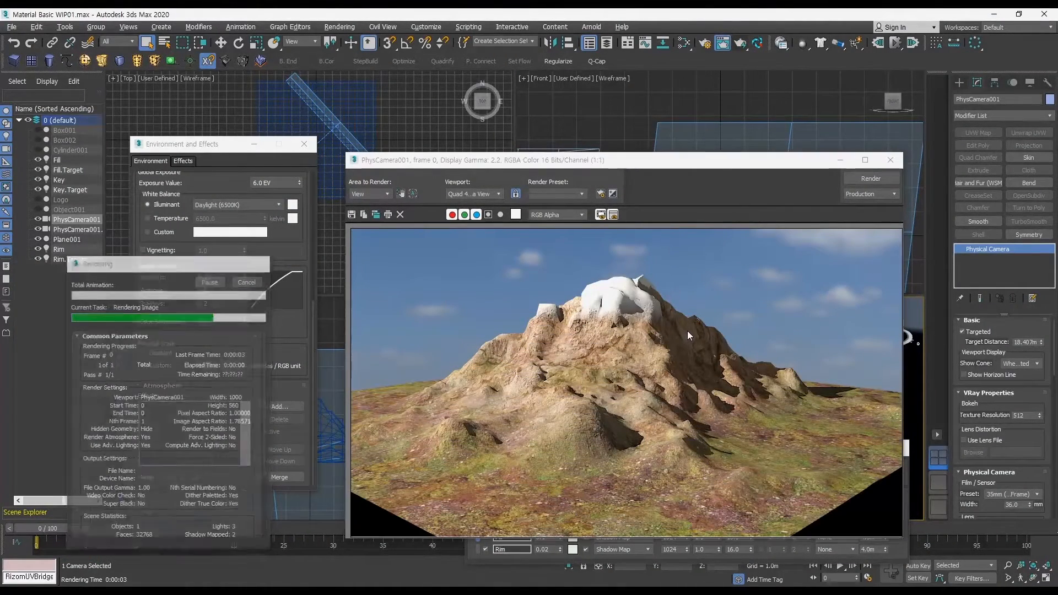
pyautogui.click(890, 160)
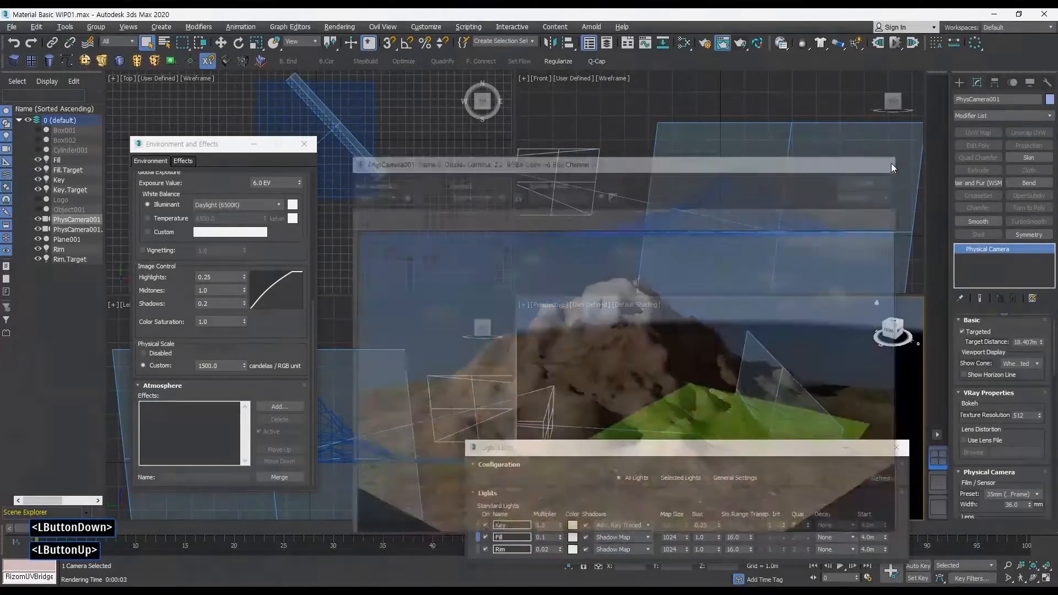
# Hide the cameras in a maximized perspective view of the terrain
pyautogui.click(936, 482)
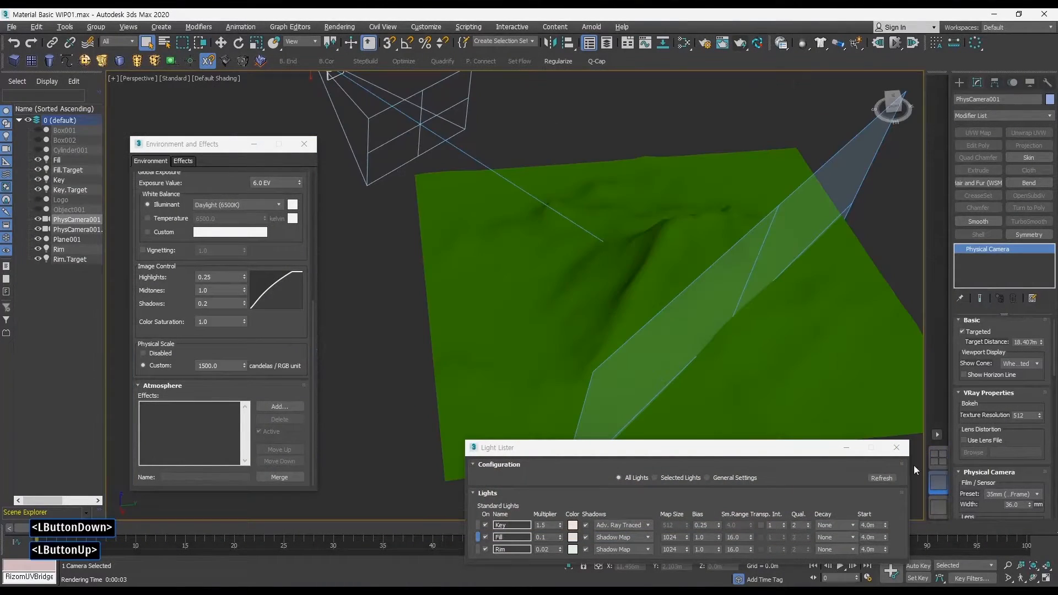
pyautogui.hotkey('shift', 'c')
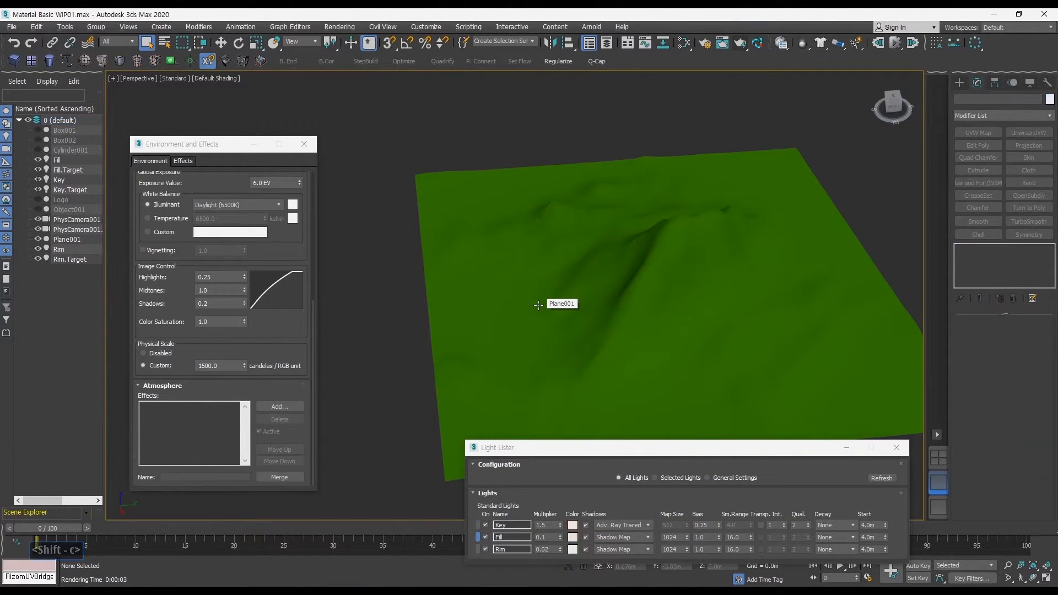
pyautogui.keyDown('ctrl'); pyautogui.keyDown('alt'); pyautogui.moveTo(400, 293); pyautogui.dragTo(410, 323, button='middle'); pyautogui.keyUp('alt'); pyautogui.keyUp('ctrl')
pyautogui.keyDown('alt'); pyautogui.moveTo(411, 322); pyautogui.dragTo(579, 264, button='middle'); pyautogui.keyUp('alt')
# Select the terrain plane with its edged faces displayed, and close the Environment and Effects window
pyautogui.press('w')
pyautogui.moveTo(580, 265)
pyautogui.keyDown('alt'); pyautogui.mouseDown(button='middle')
pyautogui.moveTo(584, 300)
pyautogui.moveTo(643, 316)
pyautogui.moveTo(669, 299)
pyautogui.moveTo(656, 297)
pyautogui.mouseUp(button='middle'); pyautogui.keyUp('alt')
pyautogui.press('F4')
pyautogui.click(643, 310)
pyautogui.click(306, 147)
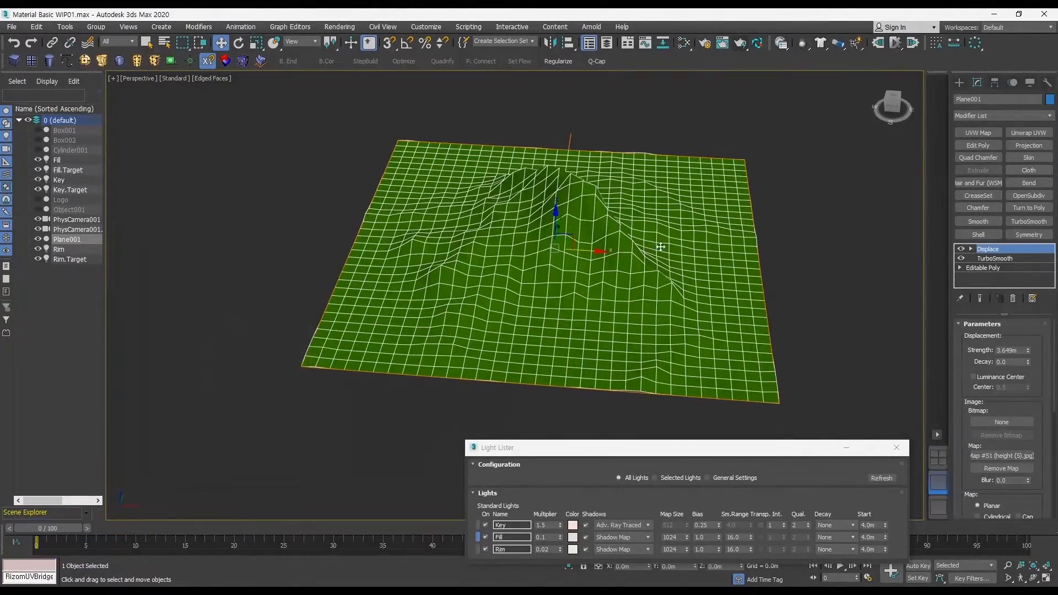
pyautogui.press('q')
pyautogui.moveTo(707, 260); pyautogui.dragTo(676, 267, button='middle')
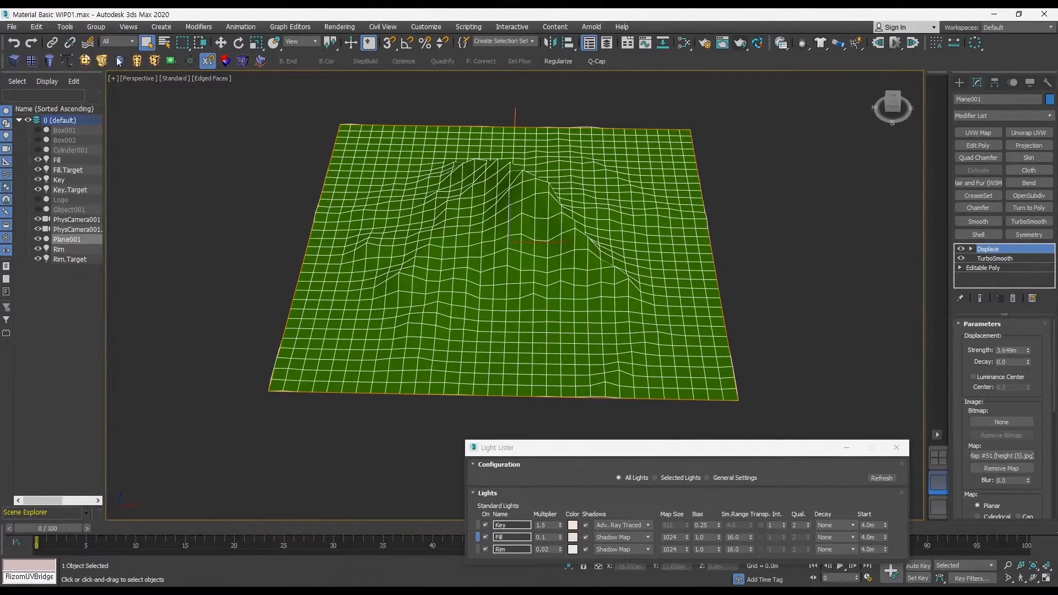
pyautogui.click(33, 63)
pyautogui.moveTo(562, 192); pyautogui.dragTo(580, 278, button='middle')
pyautogui.press('q')
pyautogui.click(593, 300)
pyautogui.moveTo(593, 321); pyautogui.dragTo(474, 279)
pyautogui.click(976, 83)
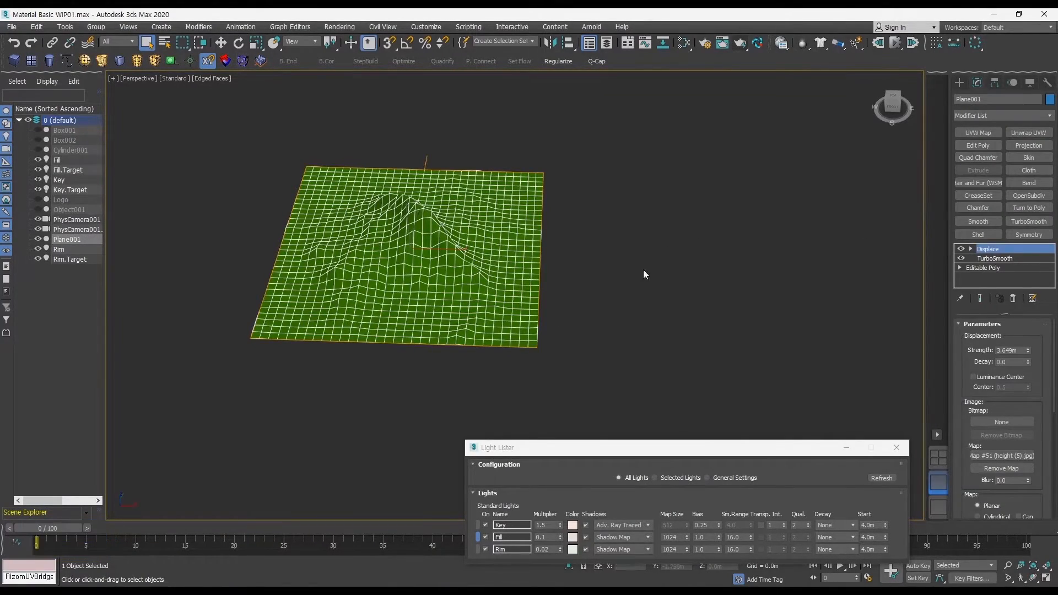
pyautogui.moveTo(574, 276); pyautogui.dragTo(709, 270, button='middle')
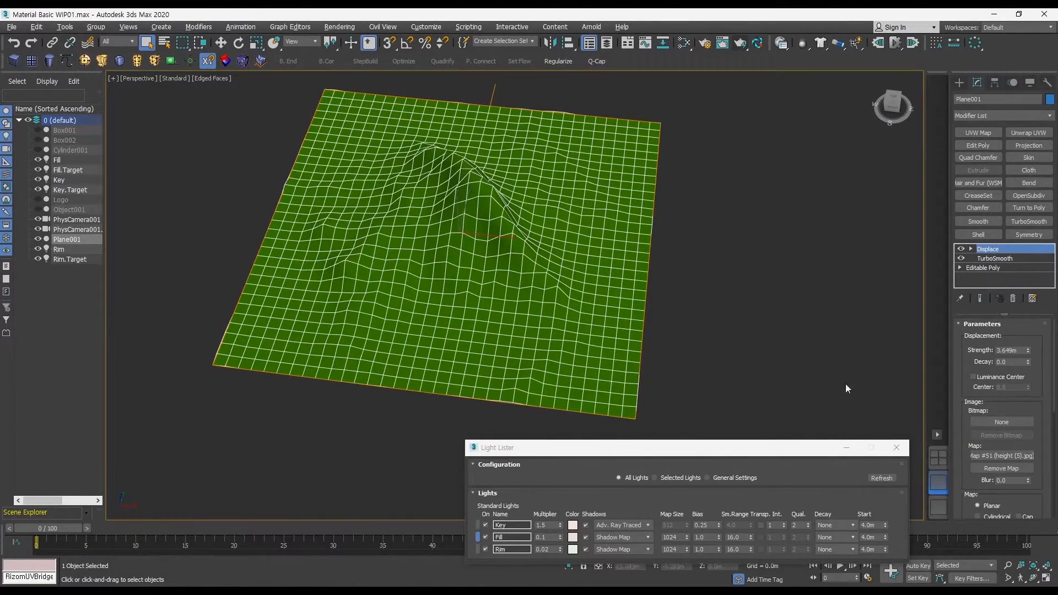
# Examine the terrain plane's square outline in the top view, in wireframe and shaded with edged faces
pyautogui.click(928, 455)
pyautogui.middleClick(418, 240)
pyautogui.hotkey('alt', 'w')
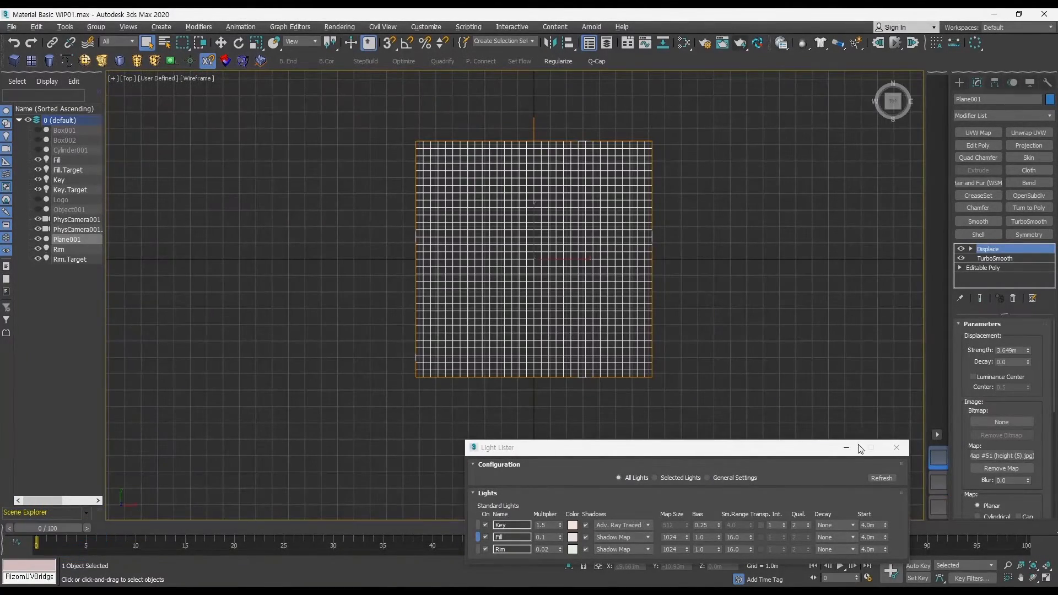
pyautogui.moveTo(791, 361); pyautogui.dragTo(524, 275, button='middle')
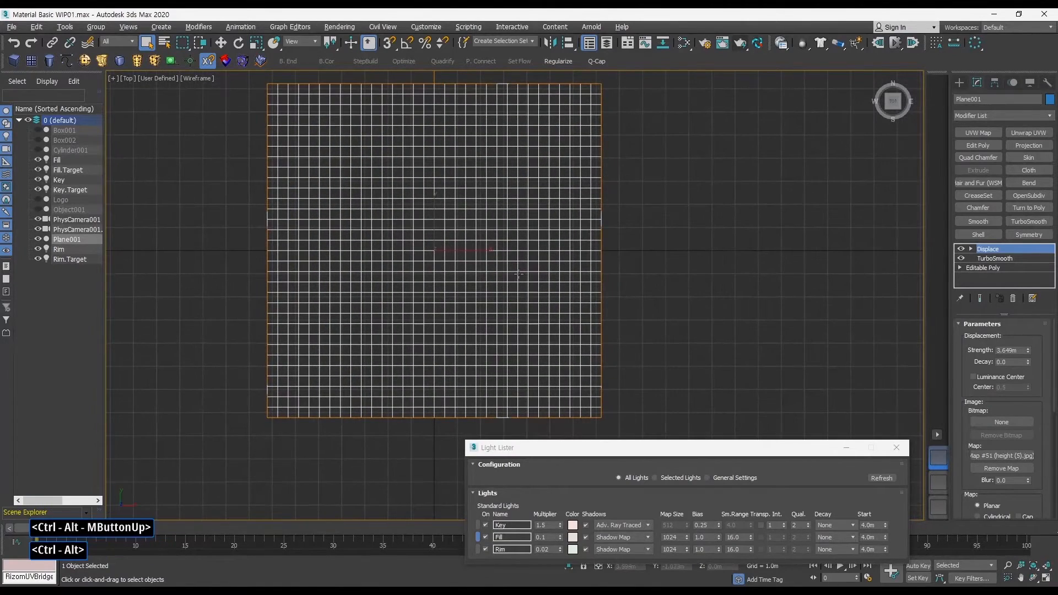
pyautogui.press('F3')
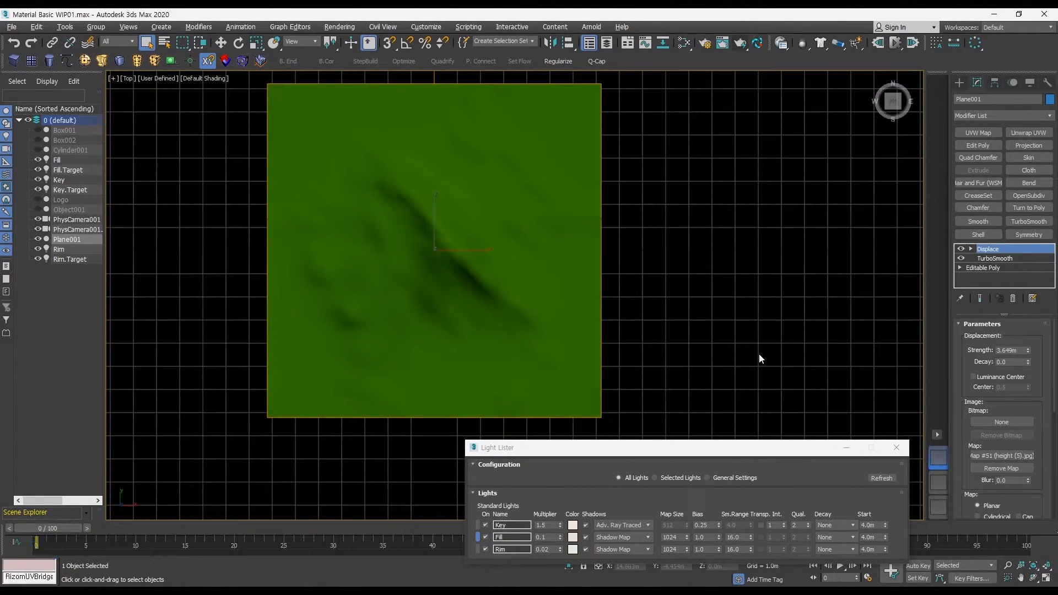
pyautogui.press('F4')
pyautogui.press('F3')
pyautogui.press('F3')
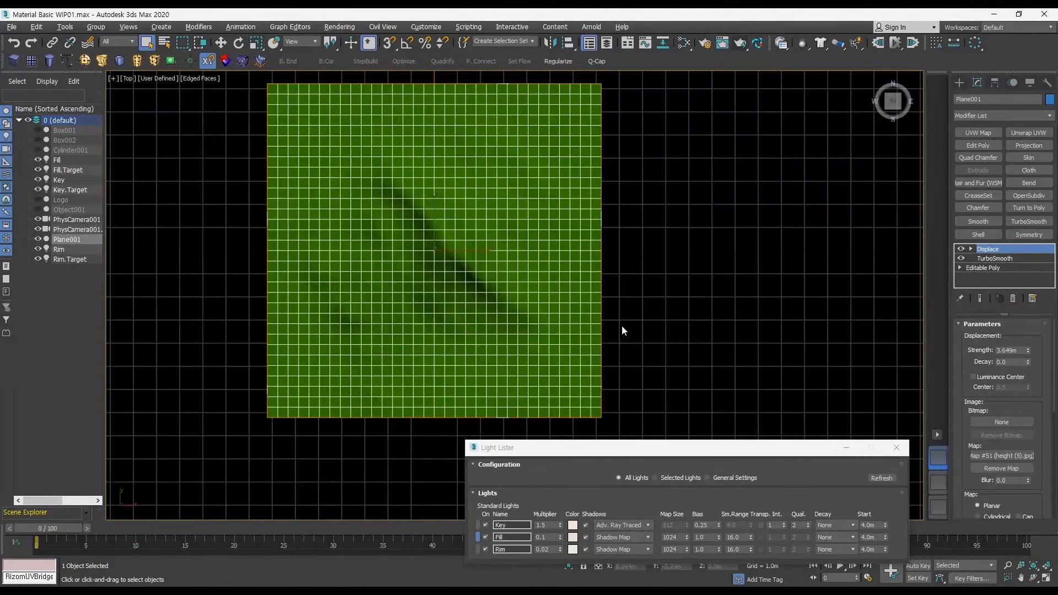
pyautogui.moveTo(621, 325); pyautogui.dragTo(633, 310, button='middle')
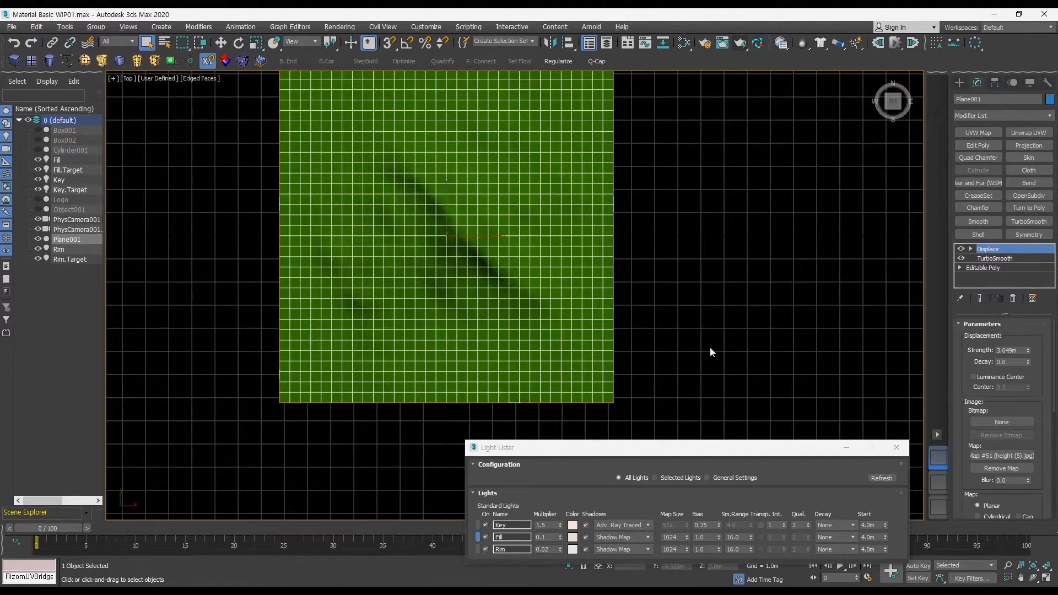
pyautogui.hotkey('alt', 'w')
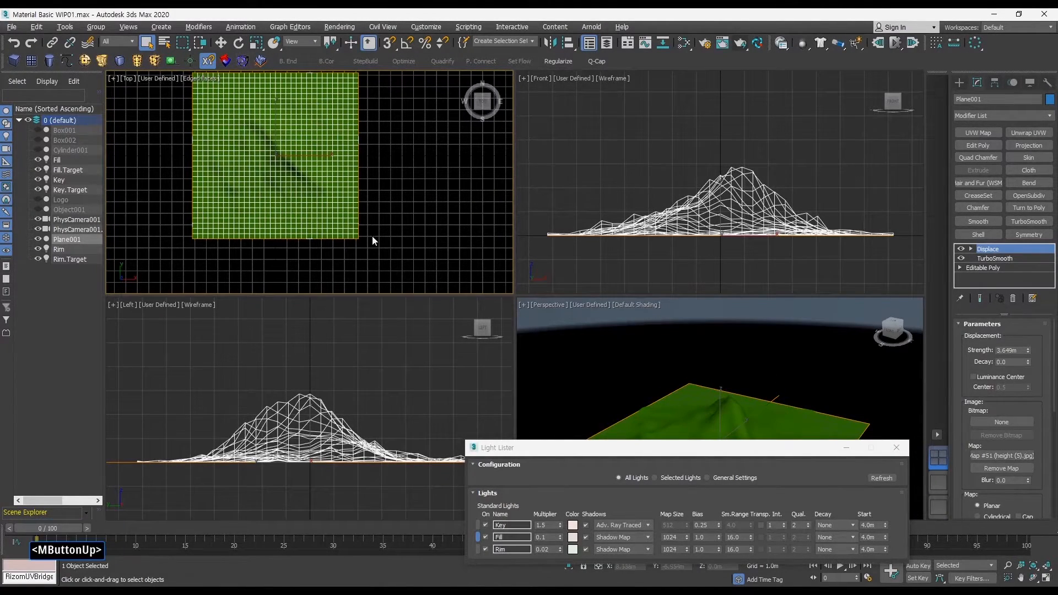
pyautogui.hotkey('alt', 'w')
pyautogui.hotkey('alt', 'w')
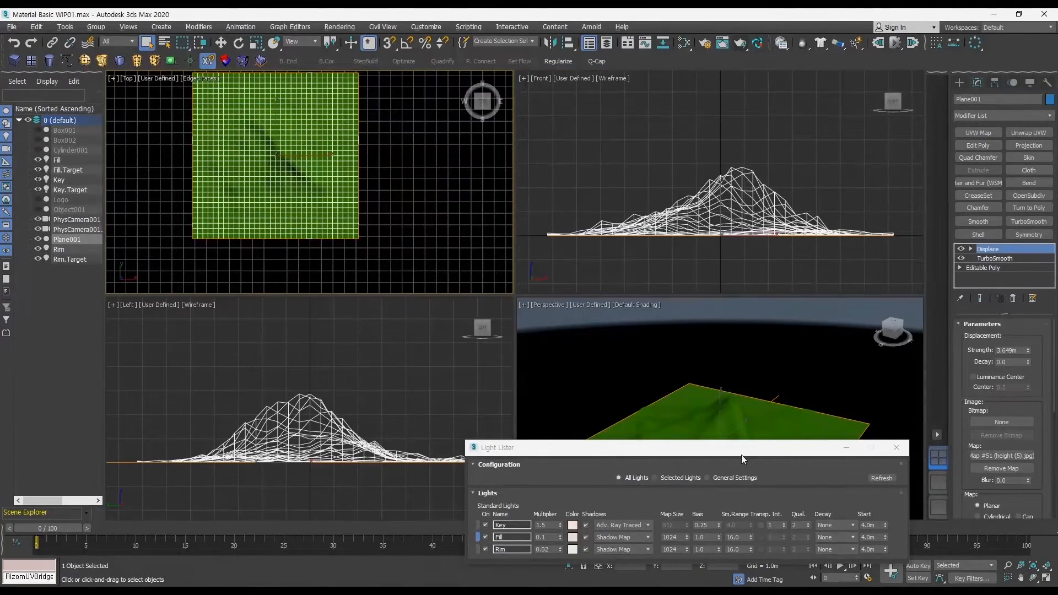
# Enter vertex editing on the terrain's Editable Poly base in the camera view, with the Light Lister moved aside
pyautogui.moveTo(741, 455); pyautogui.dragTo(471, 432)
pyautogui.click(938, 507)
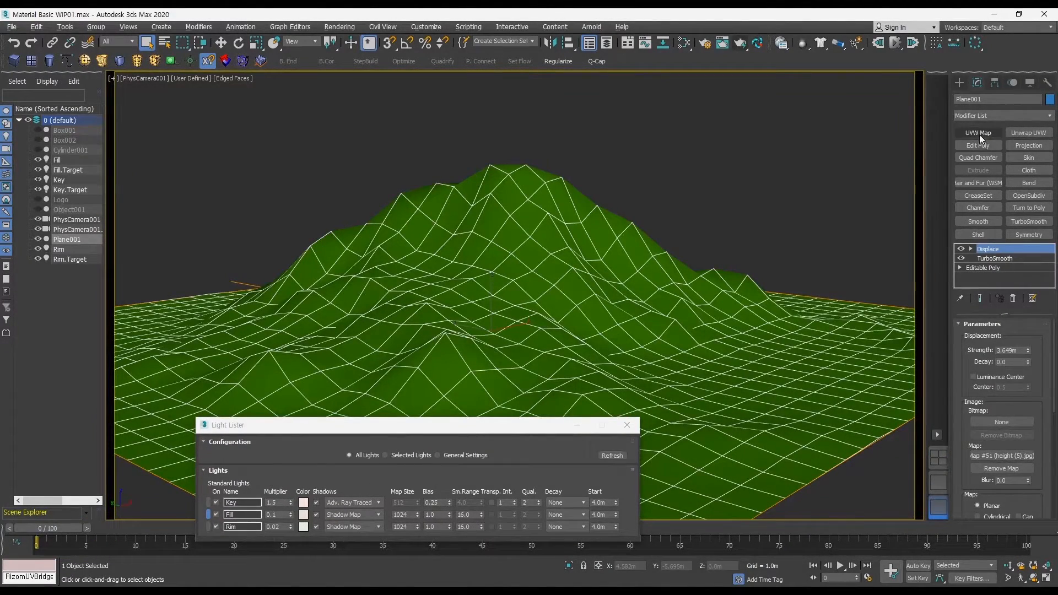
pyautogui.click(989, 268)
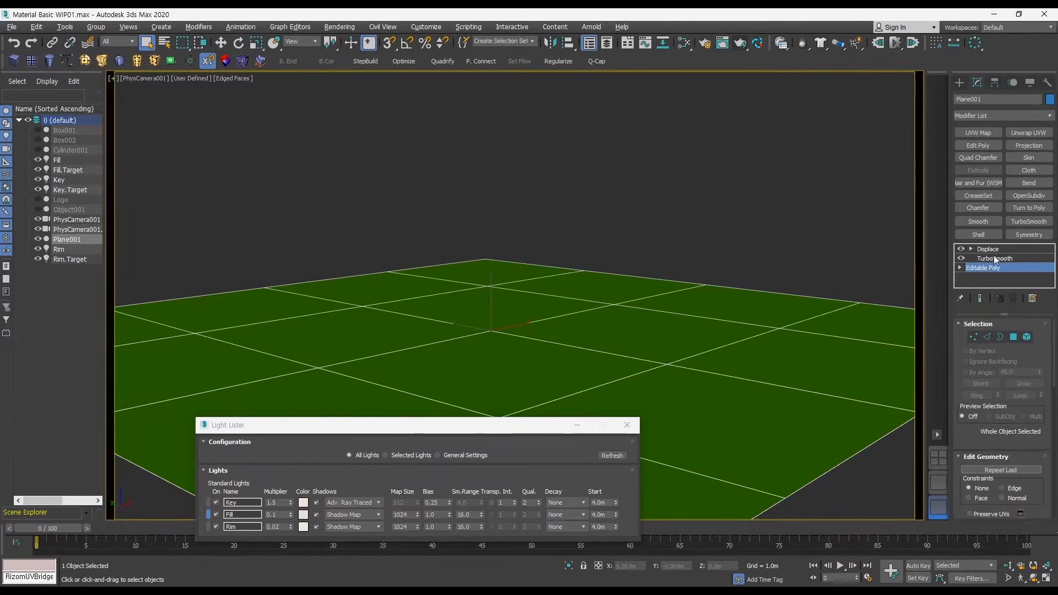
pyautogui.click(973, 337)
pyautogui.moveTo(504, 429); pyautogui.dragTo(311, 279)
pyautogui.click(480, 494)
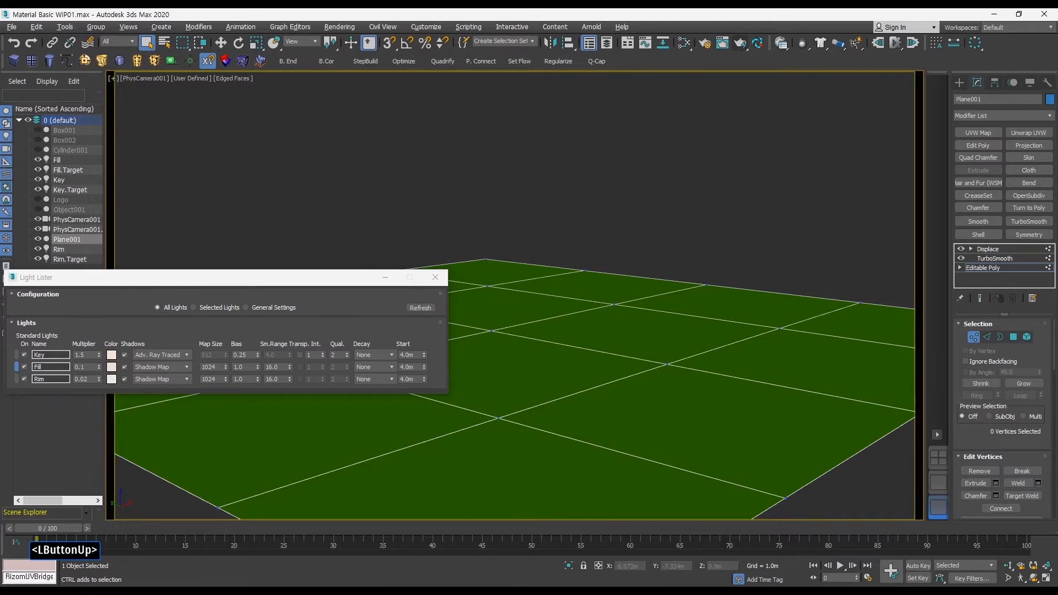
# Select the base mesh's corner vertex nearest the camera, using a four-viewport layout that includes the top and camera views
pyautogui.click(938, 457)
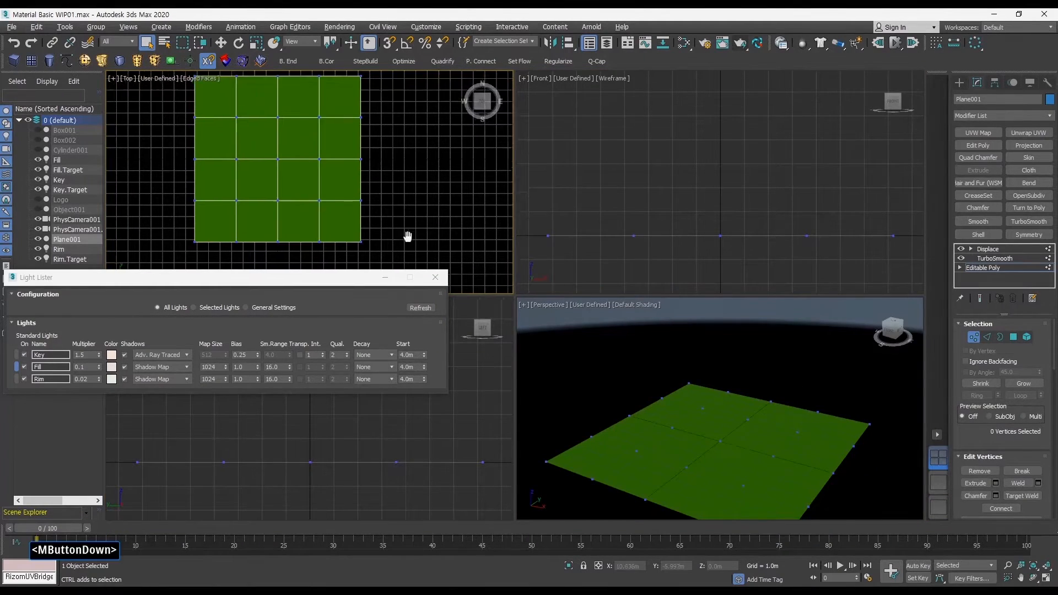
pyautogui.moveTo(407, 235); pyautogui.dragTo(428, 220, button='middle')
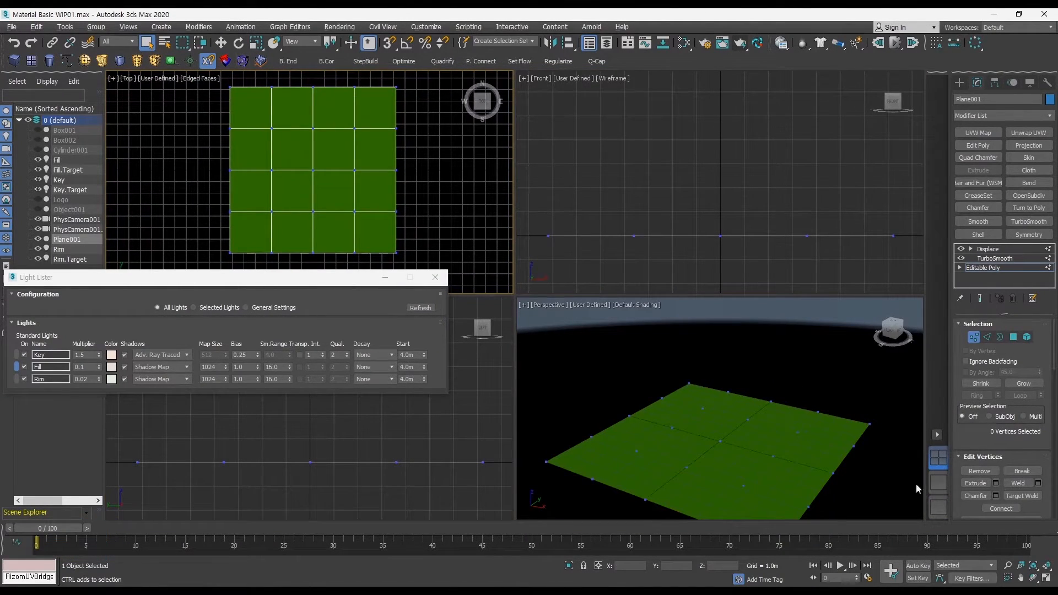
pyautogui.click(938, 507)
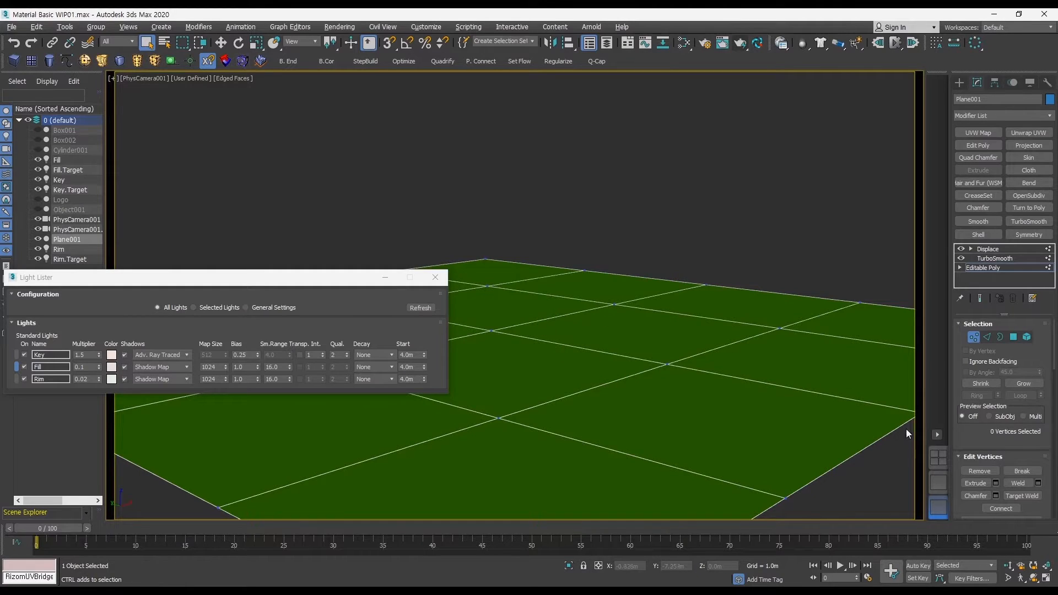
pyautogui.hotkey('alt', 'w')
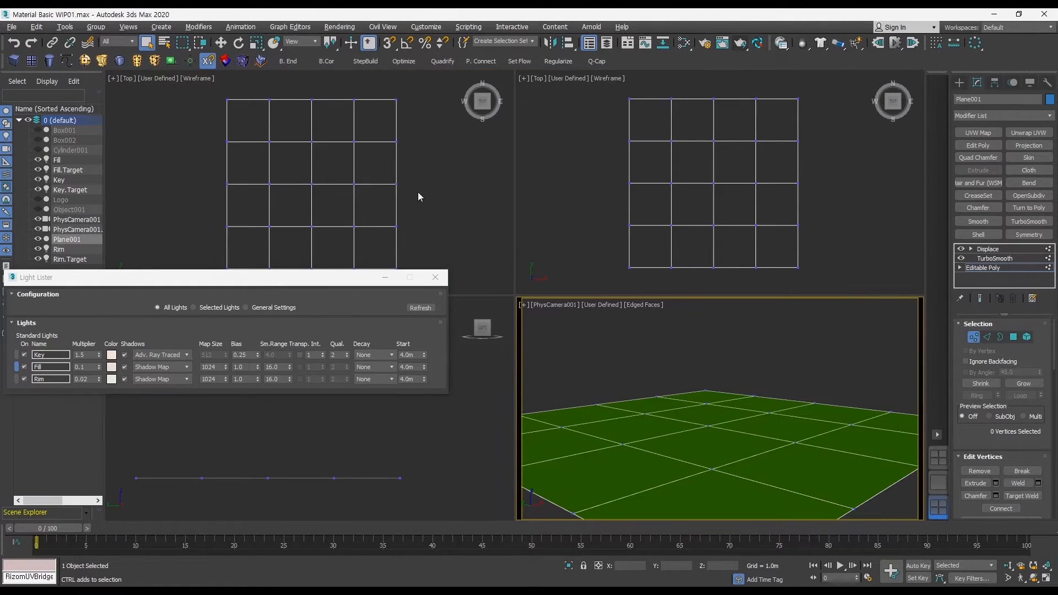
pyautogui.moveTo(419, 196); pyautogui.dragTo(434, 135, button='middle')
pyautogui.click(406, 212)
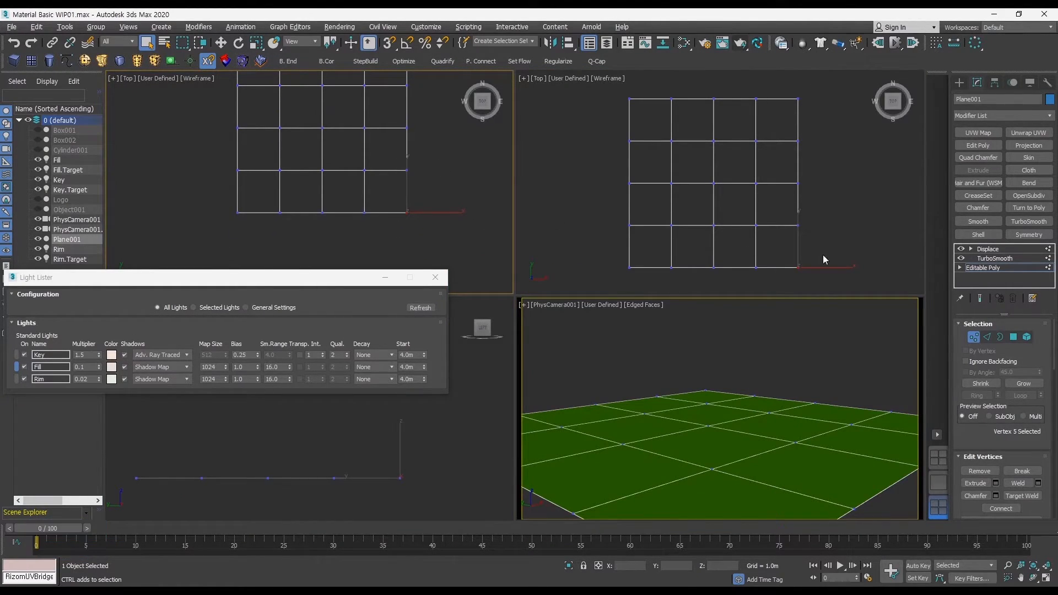
pyautogui.rightClick(729, 435)
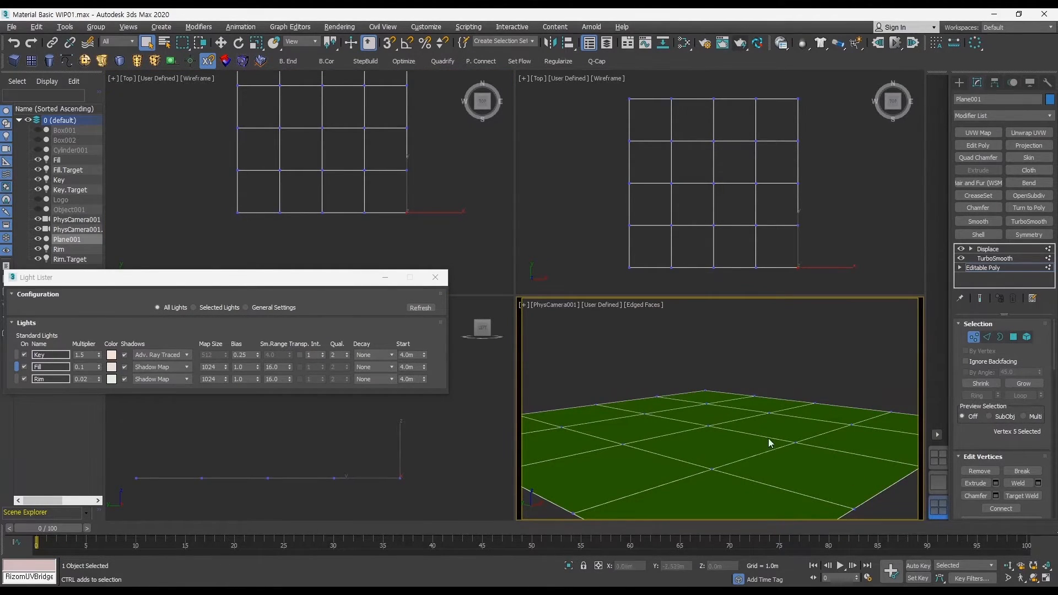
pyautogui.scroll(-5, 771, 432)
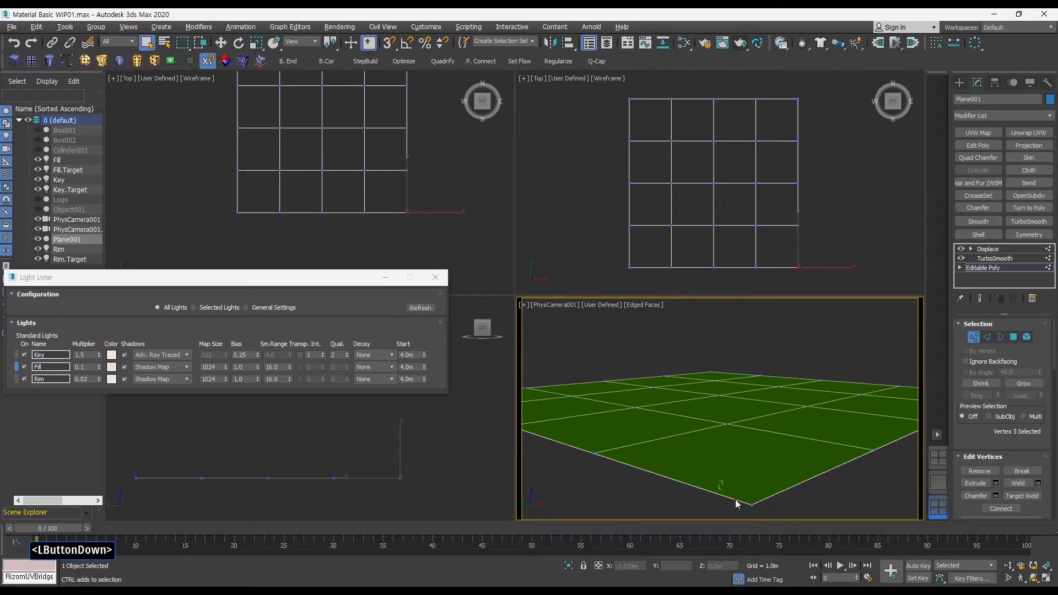
pyautogui.moveTo(736, 503); pyautogui.dragTo(782, 521)
pyautogui.moveTo(776, 398); pyautogui.dragTo(771, 432, button='middle')
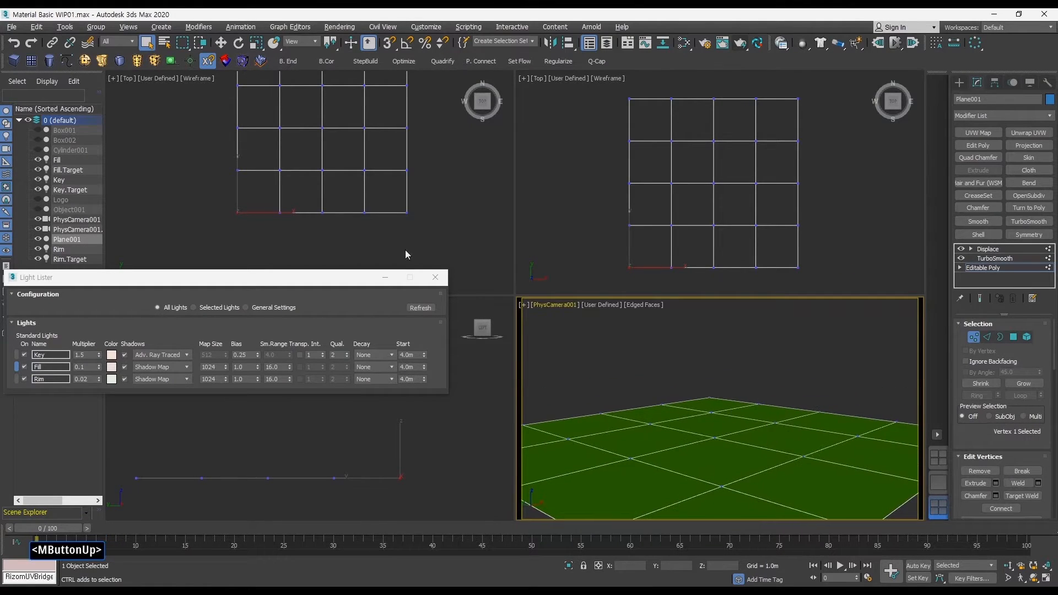
# Select six vertices around that front corner: the four of the corner square plus the next one along each outer edge
pyautogui.moveTo(325, 191); pyautogui.dragTo(357, 205, button='middle')
pyautogui.press('w')
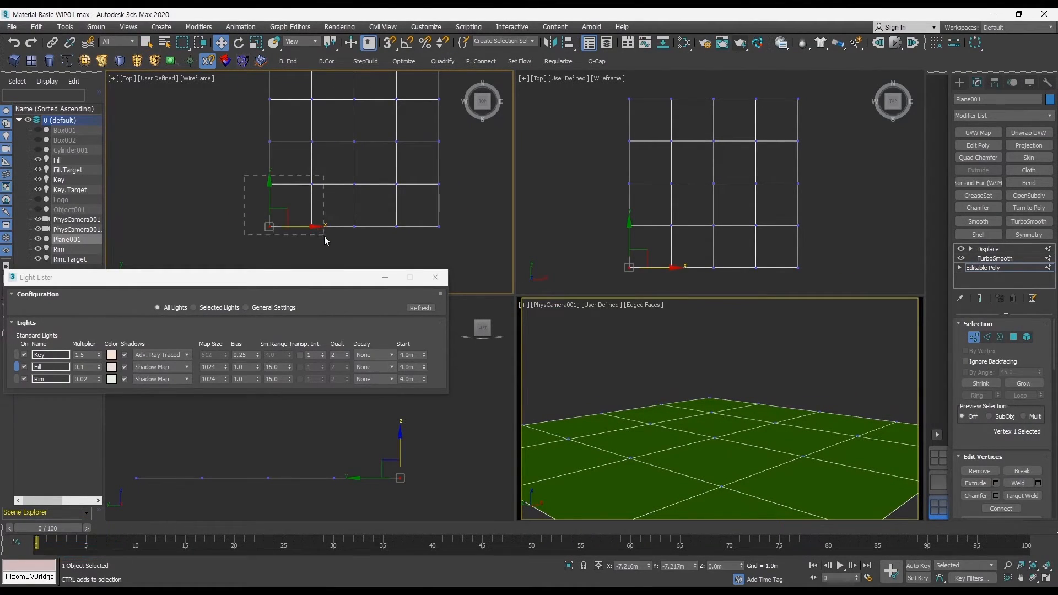
pyautogui.moveTo(325, 241); pyautogui.dragTo(326, 240)
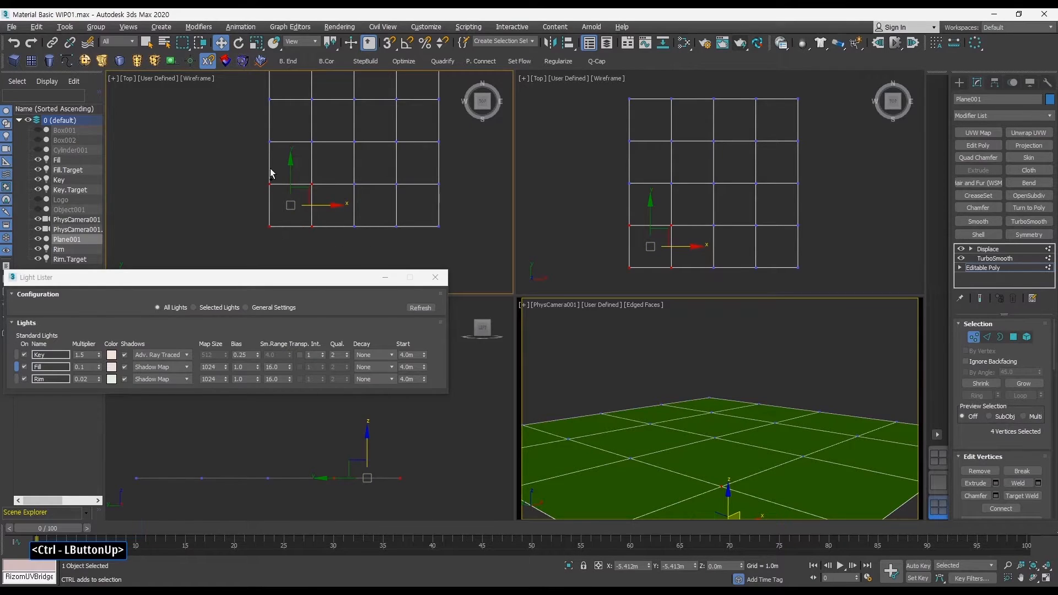
pyautogui.keyDown('ctrl'); pyautogui.click(269, 141); pyautogui.keyUp('ctrl')
pyautogui.keyDown('ctrl'); pyautogui.click(354, 226); pyautogui.keyUp('ctrl')
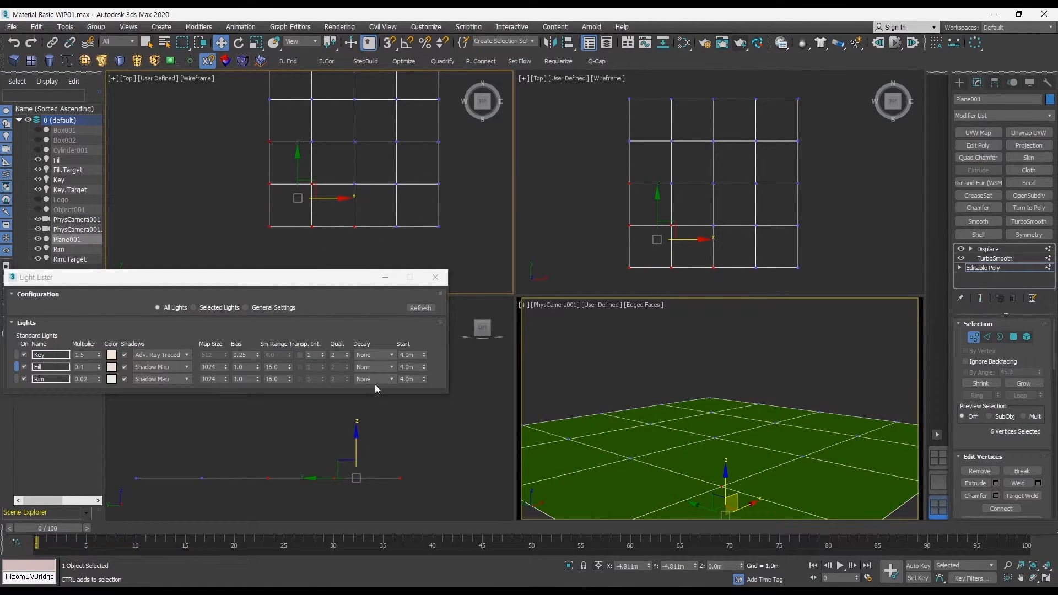
# Lower the six selected corner vertices to about Z -1.575 m and exit vertex editing
pyautogui.moveTo(375, 386); pyautogui.dragTo(367, 442, button='middle')
pyautogui.click(356, 444)
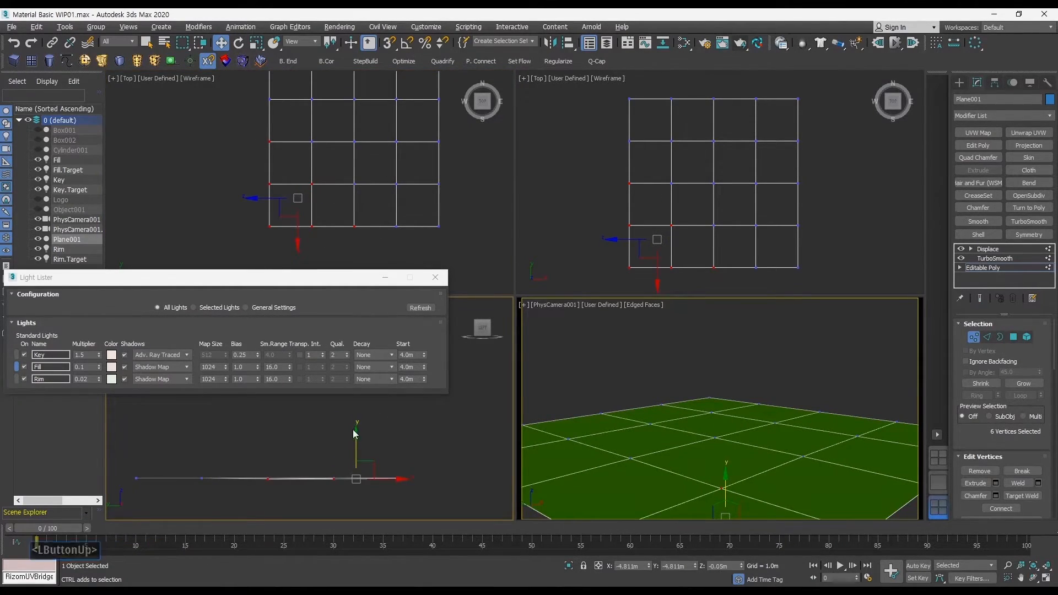
pyautogui.moveTo(355, 440); pyautogui.dragTo(353, 468)
pyautogui.press('q')
pyautogui.press('q')
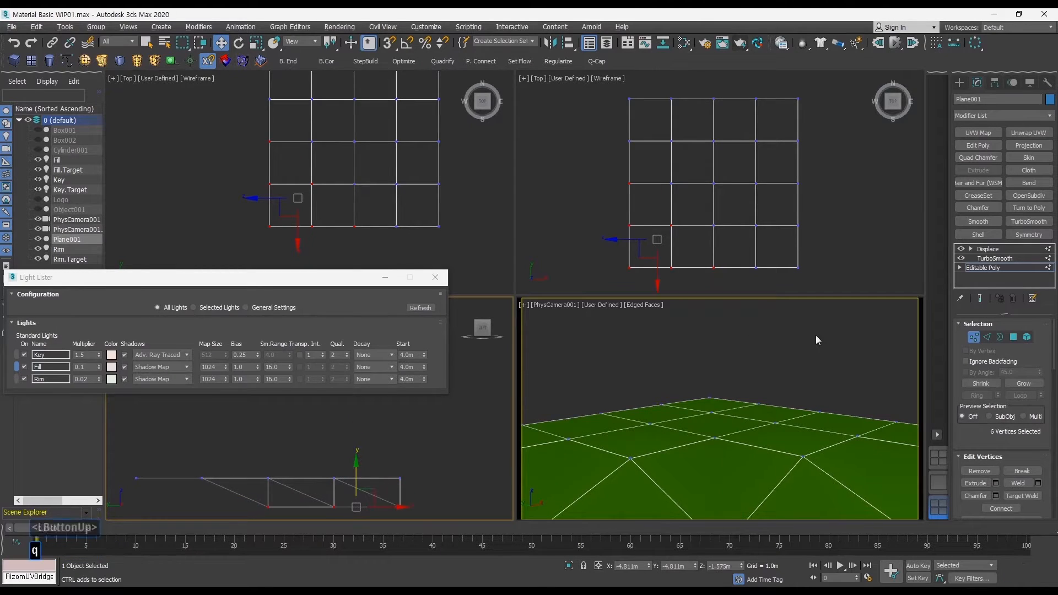
pyautogui.click(972, 338)
pyautogui.hotkey('alt', 'w')
pyautogui.hotkey('alt', 'w')
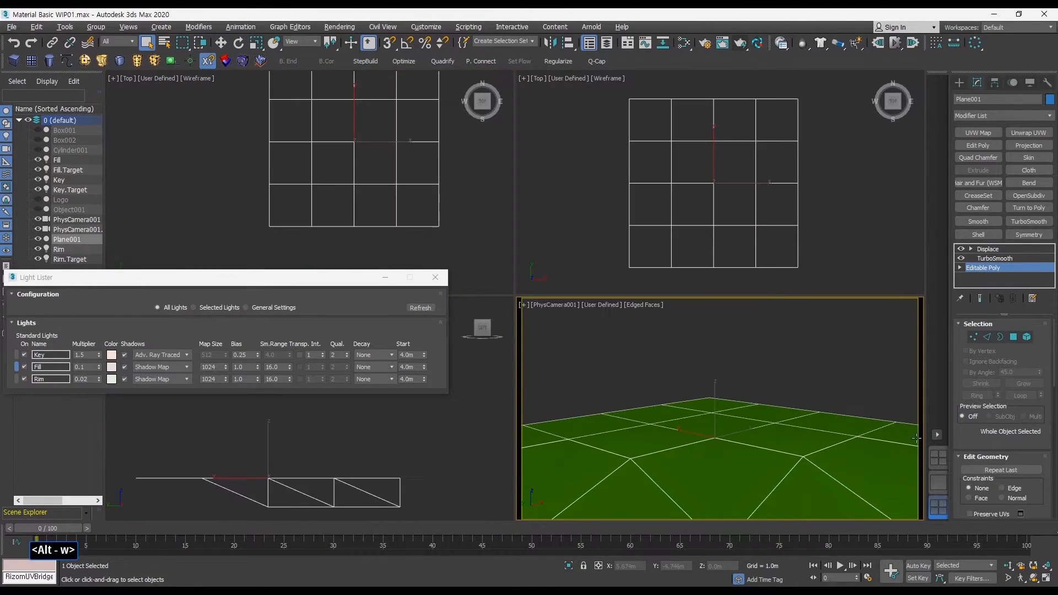
# Show the plane's end result with all modifiers in the maximized perspective view, shaded without edges
pyautogui.click(939, 483)
pyautogui.moveTo(729, 354)
pyautogui.mouseDown(button='middle')
pyautogui.moveTo(714, 340)
pyautogui.moveTo(785, 315)
pyautogui.mouseUp(button='middle')
pyautogui.press('space')
pyautogui.press('F4')
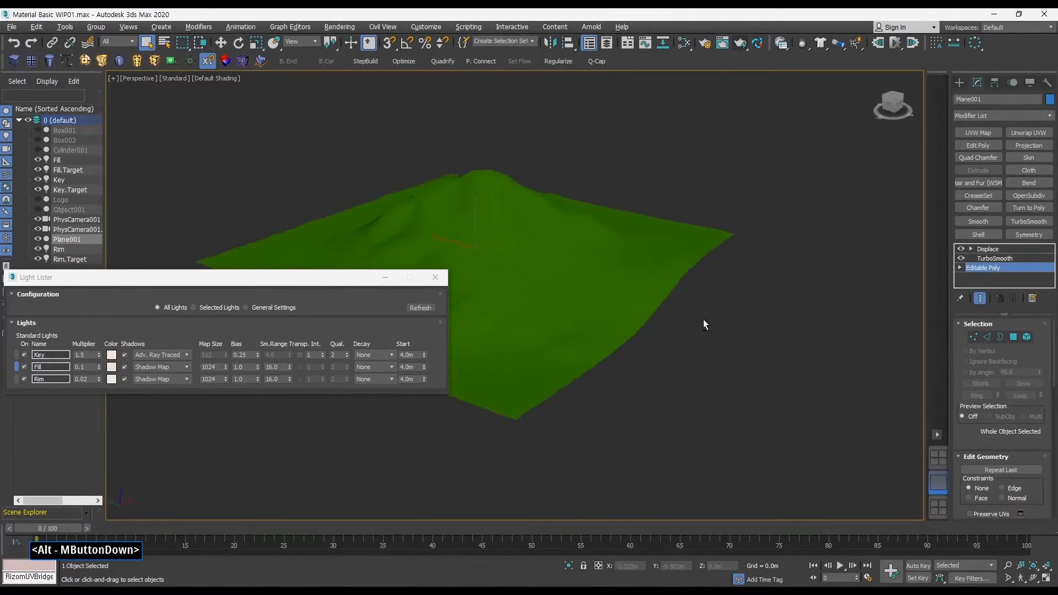
pyautogui.moveTo(702, 319)
pyautogui.keyDown('alt'); pyautogui.mouseDown(button='middle')
pyautogui.moveTo(646, 302)
pyautogui.moveTo(759, 298)
pyautogui.moveTo(776, 316)
pyautogui.moveTo(677, 300)
pyautogui.moveTo(699, 303)
pyautogui.moveTo(685, 323)
pyautogui.mouseUp(button='middle'); pyautogui.keyUp('alt')
# Render the camera view with the lowered terrain corner, close the rendered frame and inspect the terrain side-on
pyautogui.click(742, 44)
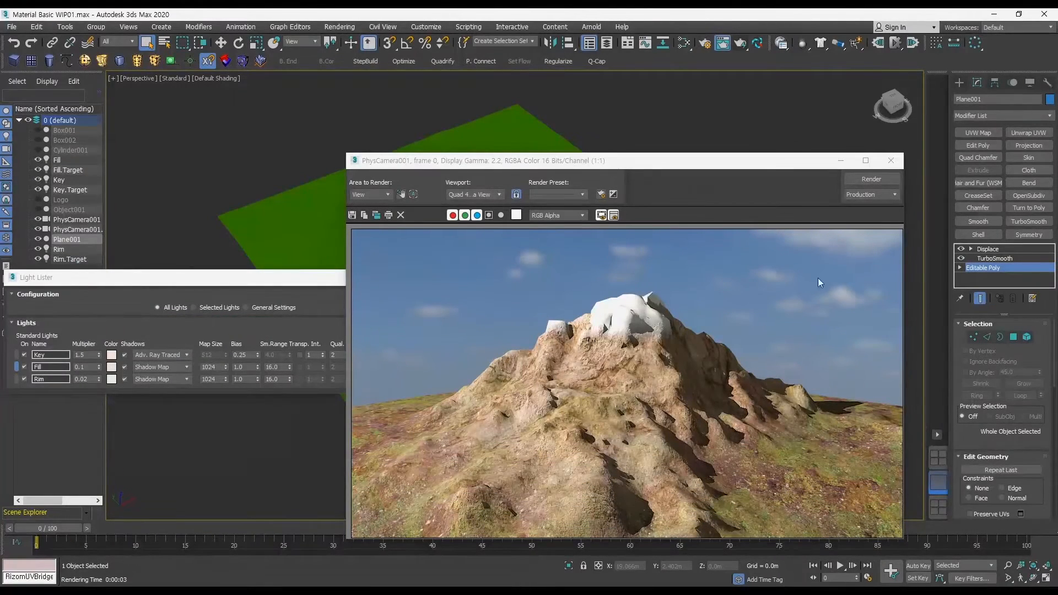
pyautogui.click(889, 161)
pyautogui.keyDown('alt'); pyautogui.moveTo(705, 264); pyautogui.dragTo(729, 242, button='middle'); pyautogui.keyUp('alt')
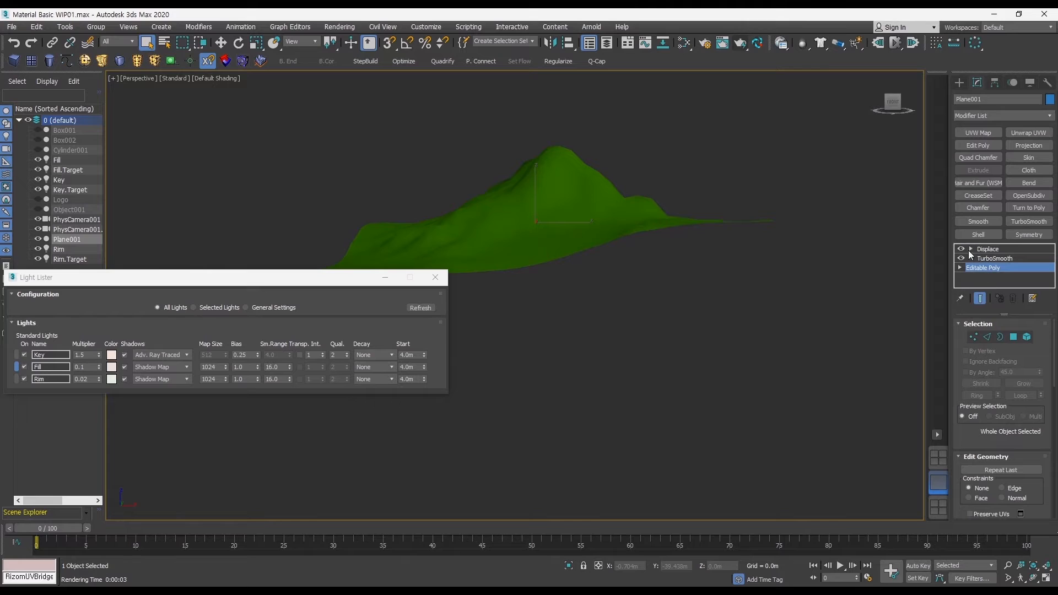
# Turn off the terrain's Displace and TurboSmooth, show edged faces, and start vertex selection on the base mesh
pyautogui.click(961, 249)
pyautogui.moveTo(651, 299)
pyautogui.keyDown('alt'); pyautogui.mouseDown(button='middle')
pyautogui.moveTo(710, 349)
pyautogui.moveTo(750, 315)
pyautogui.moveTo(693, 319)
pyautogui.mouseUp(button='middle'); pyautogui.keyUp('alt')
pyautogui.press('F4')
pyautogui.click(971, 336)
pyautogui.moveTo(755, 309); pyautogui.dragTo(786, 333, button='middle')
pyautogui.moveTo(785, 333)
pyautogui.keyDown('alt'); pyautogui.mouseDown(button='middle')
pyautogui.moveTo(739, 314)
pyautogui.moveTo(784, 332)
pyautogui.mouseUp(button='middle'); pyautogui.keyUp('alt')
pyautogui.click(841, 326)
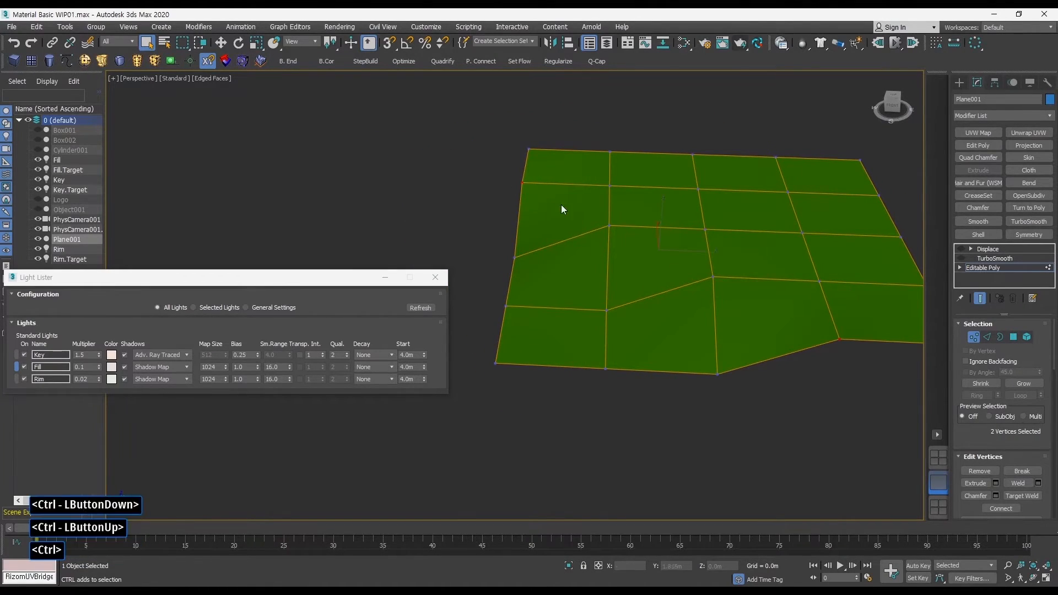
# Lower the two interior vertices diagonally behind the front corner to about Z -1.273 m and exit vertex editing
pyautogui.moveTo(561, 205); pyautogui.dragTo(566, 211, button='middle')
pyautogui.press('w')
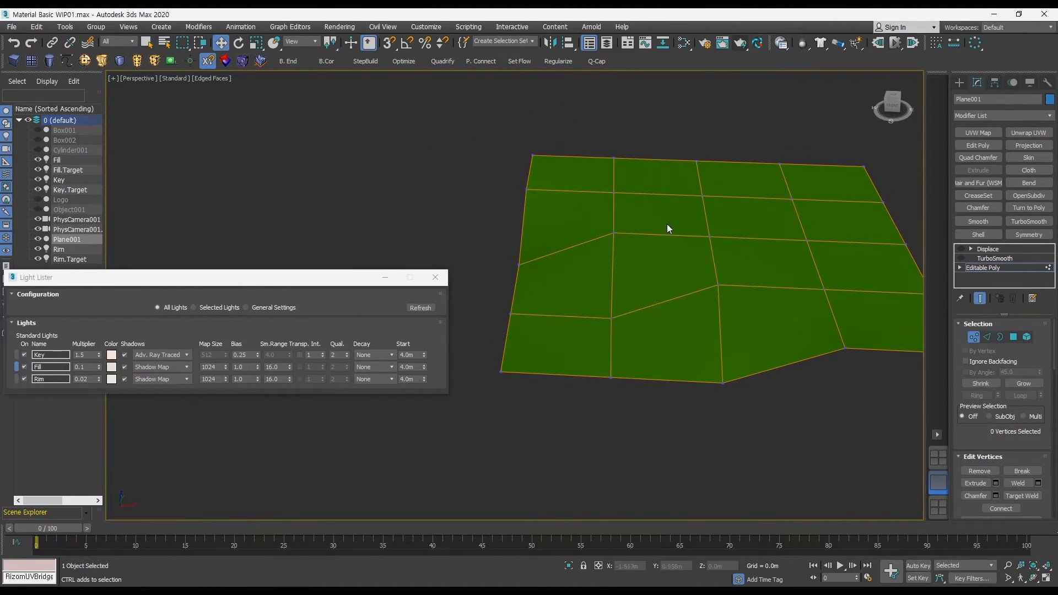
pyautogui.moveTo(665, 223); pyautogui.dragTo(669, 253)
pyautogui.keyDown('alt'); pyautogui.moveTo(668, 253); pyautogui.dragTo(793, 238, button='middle'); pyautogui.keyUp('alt')
pyautogui.press('q')
pyautogui.click(973, 336)
# Reselect the terrain, turn TurboSmooth and Displace back on, and deselect it
pyautogui.click(854, 385)
pyautogui.press('space')
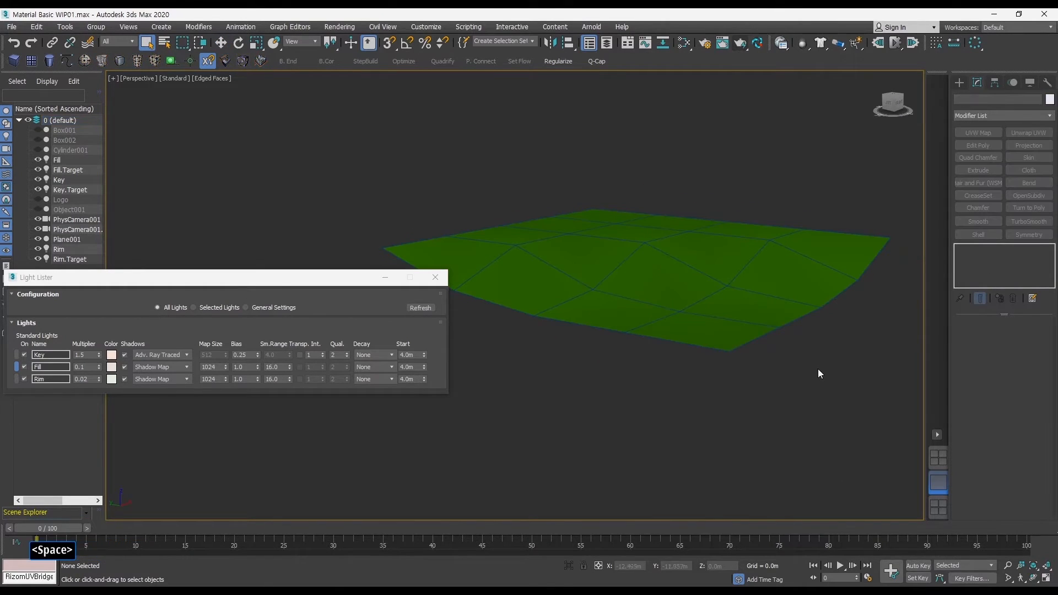
pyautogui.moveTo(793, 330); pyautogui.dragTo(752, 346, button='middle')
pyautogui.moveTo(819, 354); pyautogui.dragTo(687, 300)
pyautogui.click(961, 259)
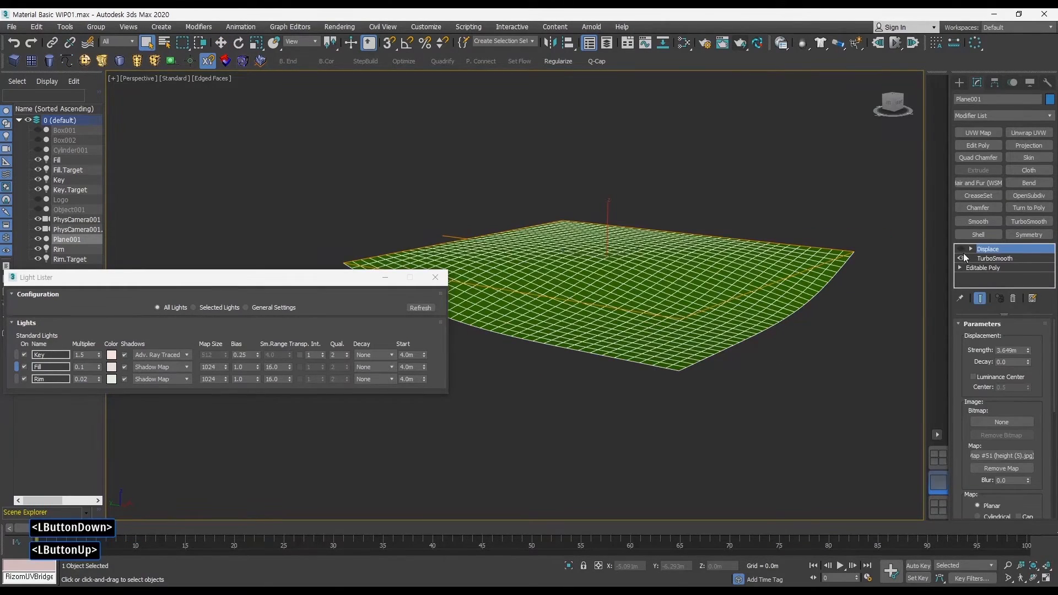
pyautogui.click(958, 250)
pyautogui.keyDown('alt'); pyautogui.moveTo(851, 281); pyautogui.dragTo(803, 317, button='middle'); pyautogui.keyUp('alt')
pyautogui.click(825, 356)
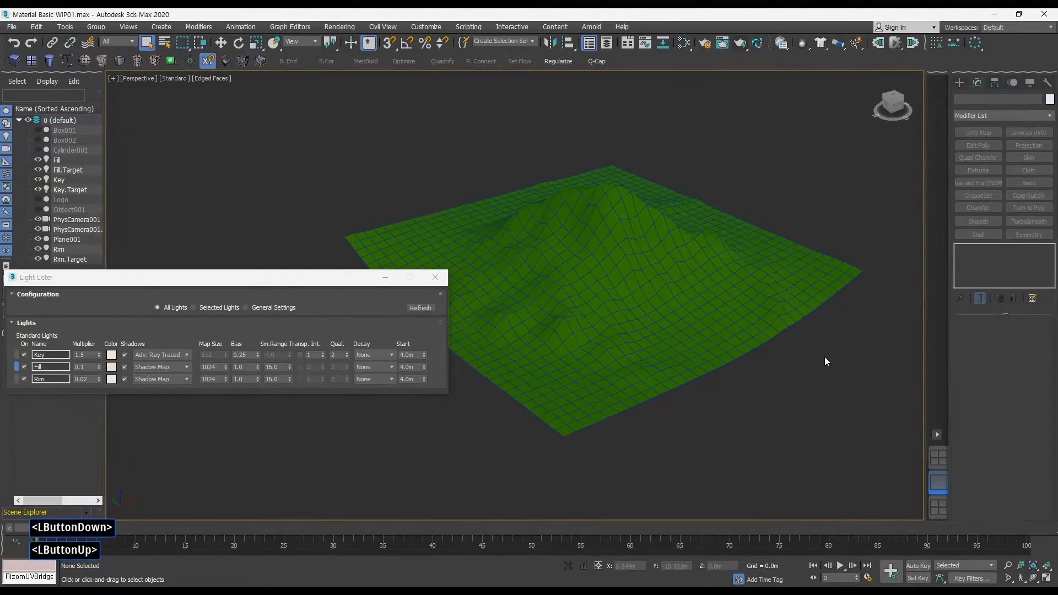
# Render the camera view of the reshaped terrain, then close the rendered frame and the Light Lister
pyautogui.hotkey('shift', 'q')
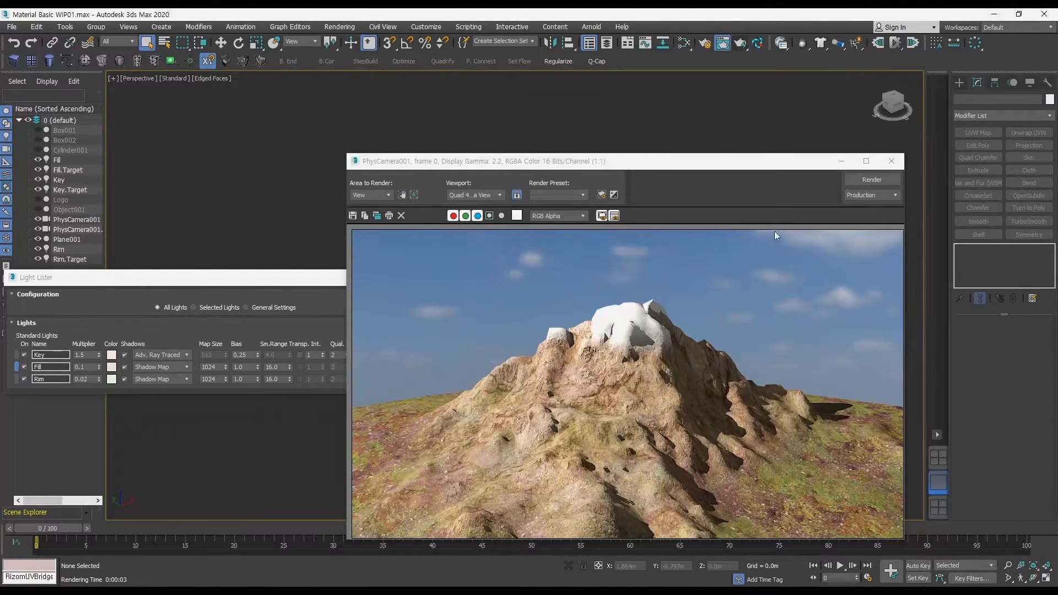
pyautogui.click(892, 164)
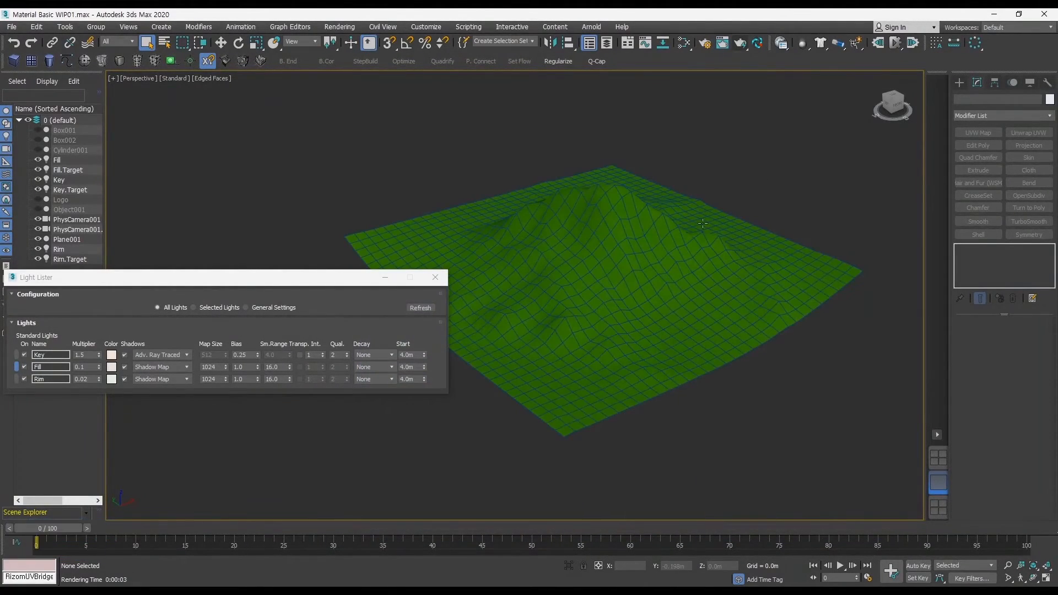
pyautogui.keyDown('alt'); pyautogui.moveTo(703, 223); pyautogui.dragTo(575, 273, button='middle'); pyautogui.keyUp('alt')
pyautogui.moveTo(352, 280); pyautogui.dragTo(738, 387)
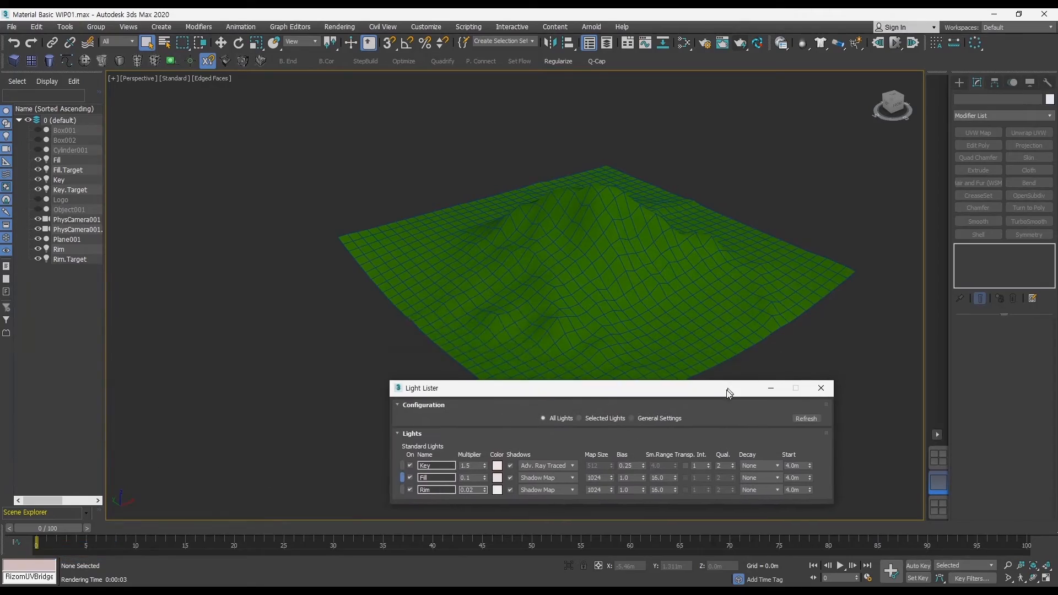
pyautogui.click(819, 385)
# Examine the mountain and its lowered front slopes from several angles in perspective
pyautogui.keyDown('ctrl'); pyautogui.keyDown('alt'); pyautogui.moveTo(729, 340); pyautogui.dragTo(750, 312, button='middle'); pyautogui.keyUp('alt'); pyautogui.keyUp('ctrl')
pyautogui.moveTo(750, 311); pyautogui.dragTo(695, 304, button='middle')
pyautogui.keyDown('alt'); pyautogui.moveTo(695, 305); pyautogui.dragTo(614, 320, button='middle'); pyautogui.keyUp('alt')
pyautogui.click(656, 329)
pyautogui.keyDown('alt'); pyautogui.moveTo(614, 319); pyautogui.dragTo(591, 329, button='middle'); pyautogui.keyUp('alt')
pyautogui.moveTo(591, 328); pyautogui.dragTo(572, 320, button='middle')
pyautogui.keyDown('alt'); pyautogui.moveTo(573, 320); pyautogui.dragTo(561, 314, button='middle'); pyautogui.keyUp('alt')
# Switch to the four-view layout, maximize the Top view and draw a new plane over almost the whole terrain
pyautogui.click(938, 456)
pyautogui.middleClick(347, 229)
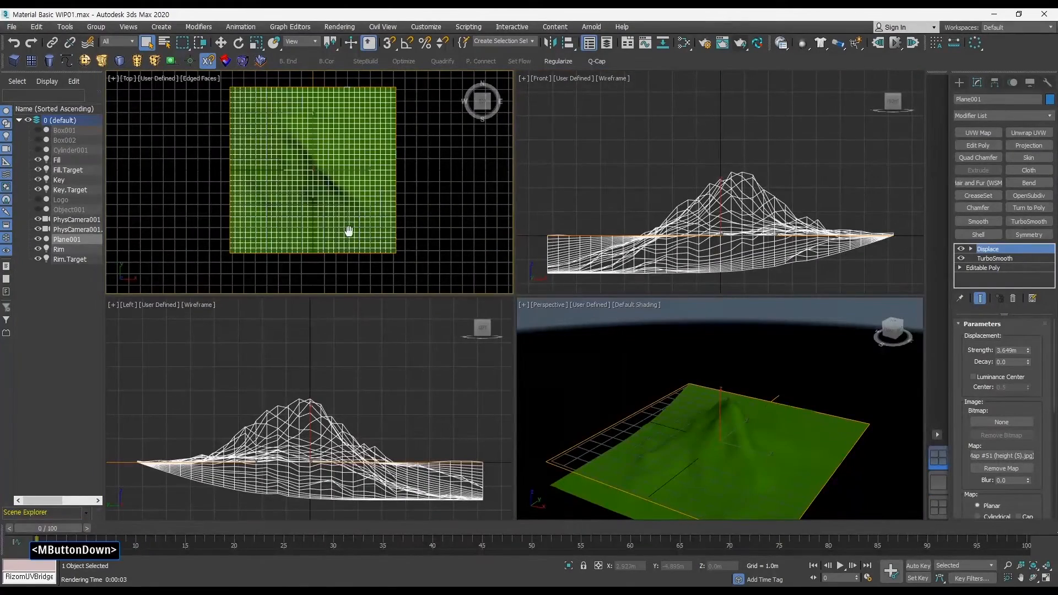
pyautogui.hotkey('alt', 'w')
pyautogui.keyDown('ctrl'); pyautogui.keyDown('alt'); pyautogui.moveTo(639, 301); pyautogui.dragTo(642, 322, button='middle'); pyautogui.keyUp('alt'); pyautogui.keyUp('ctrl')
pyautogui.click(641, 322)
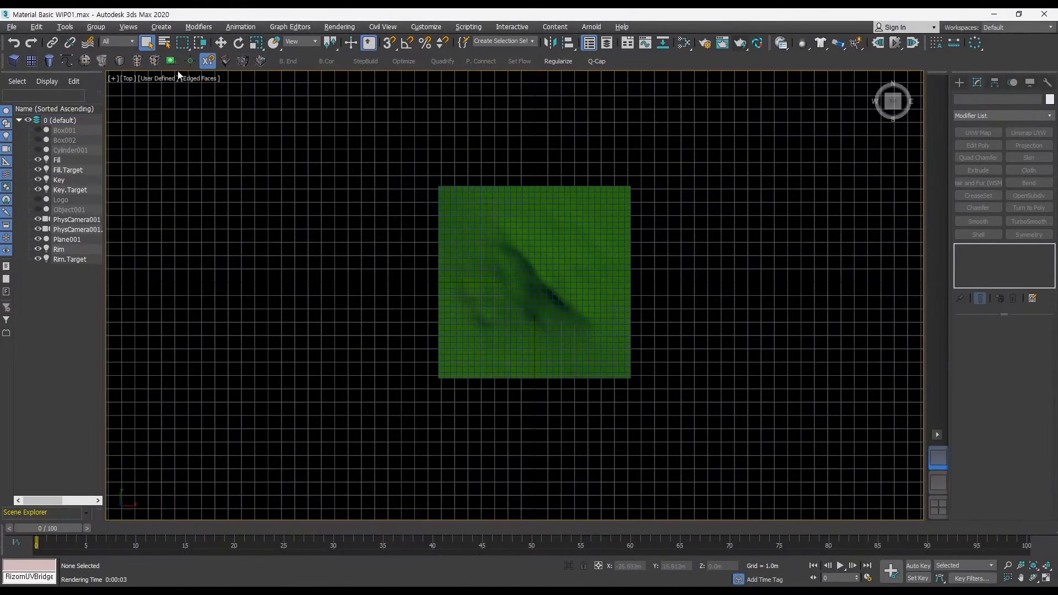
pyautogui.click(32, 63)
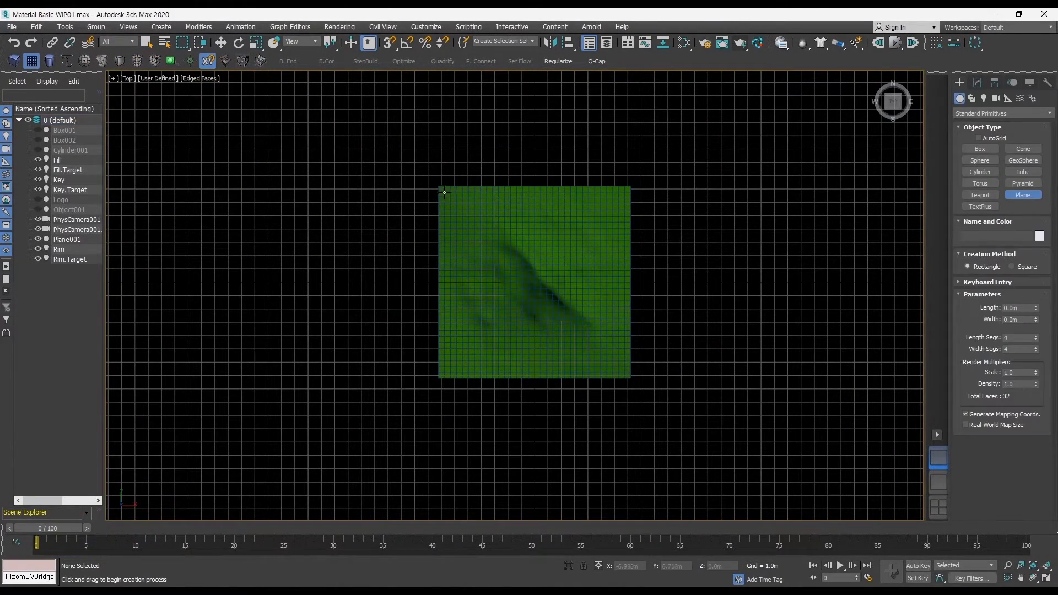
pyautogui.moveTo(444, 192); pyautogui.dragTo(623, 361)
# Move the new plane in the maximized Left view to about Y -0.841 m and Z -0.304 m
pyautogui.press('w')
pyautogui.hotkey('alt', 'w')
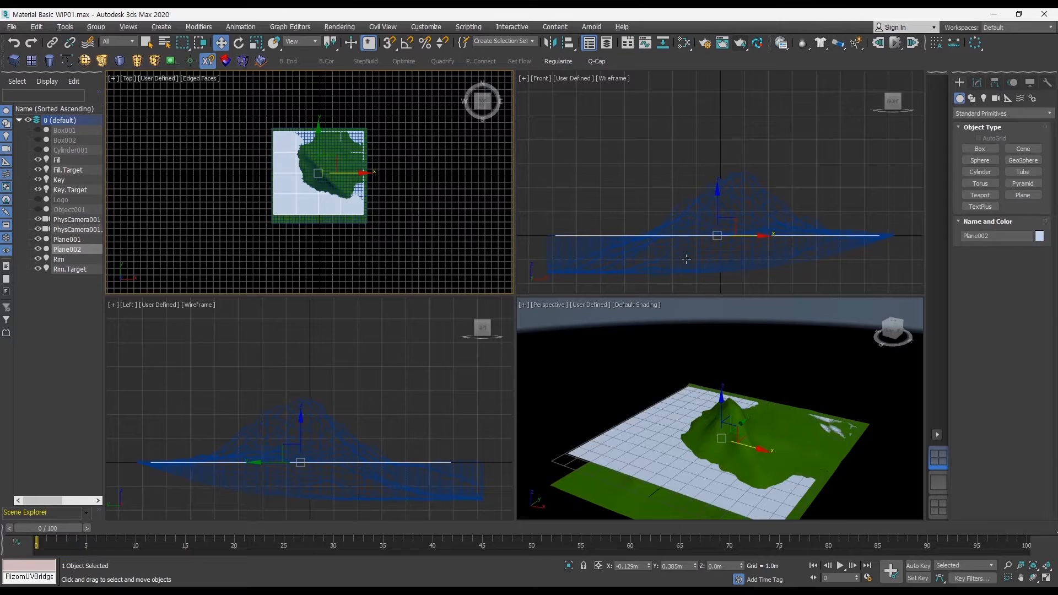
pyautogui.middleClick(348, 382)
pyautogui.hotkey('alt', 'w')
pyautogui.moveTo(420, 312); pyautogui.dragTo(427, 291, button='middle')
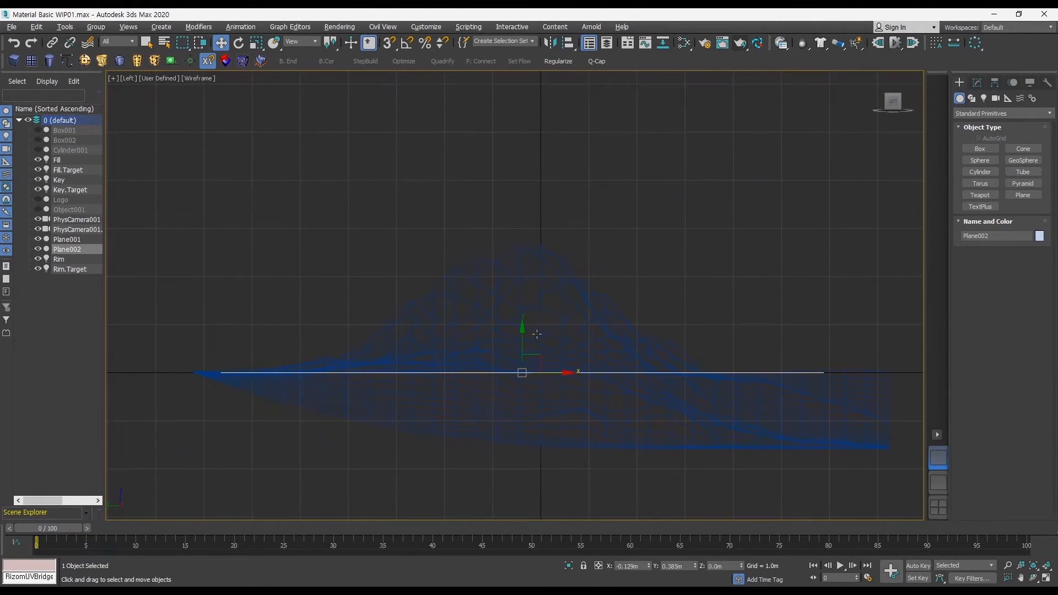
pyautogui.moveTo(523, 341); pyautogui.dragTo(596, 370)
# Maximize the Perspective view and apply the Customize User Interface solid color background to all views in the layout
pyautogui.hotkey('alt', 'w')
pyautogui.middleClick(702, 328)
pyautogui.hotkey('alt', 'w')
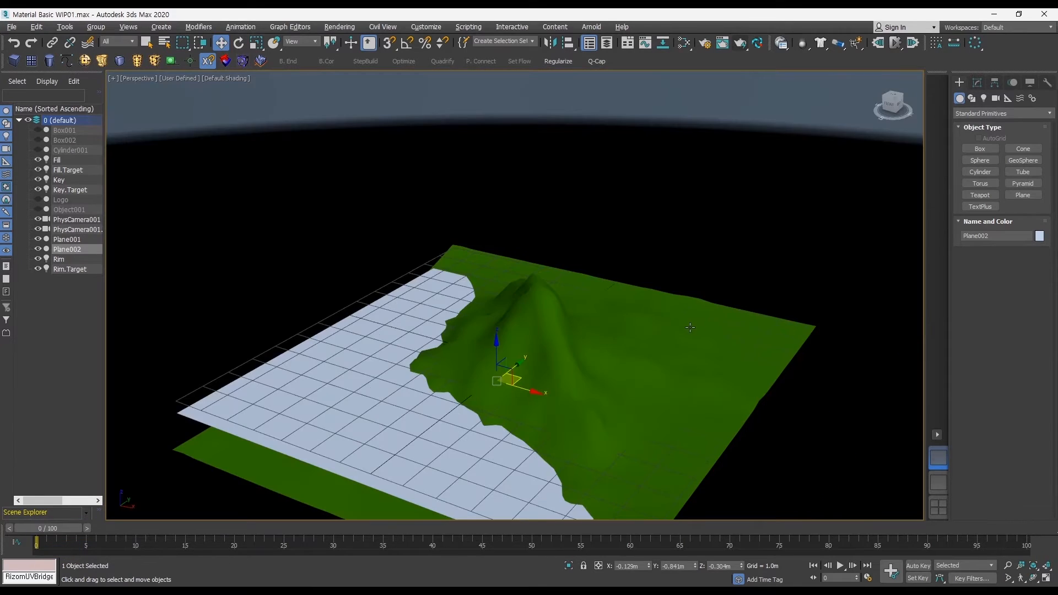
pyautogui.moveTo(583, 319); pyautogui.dragTo(597, 280, button='middle')
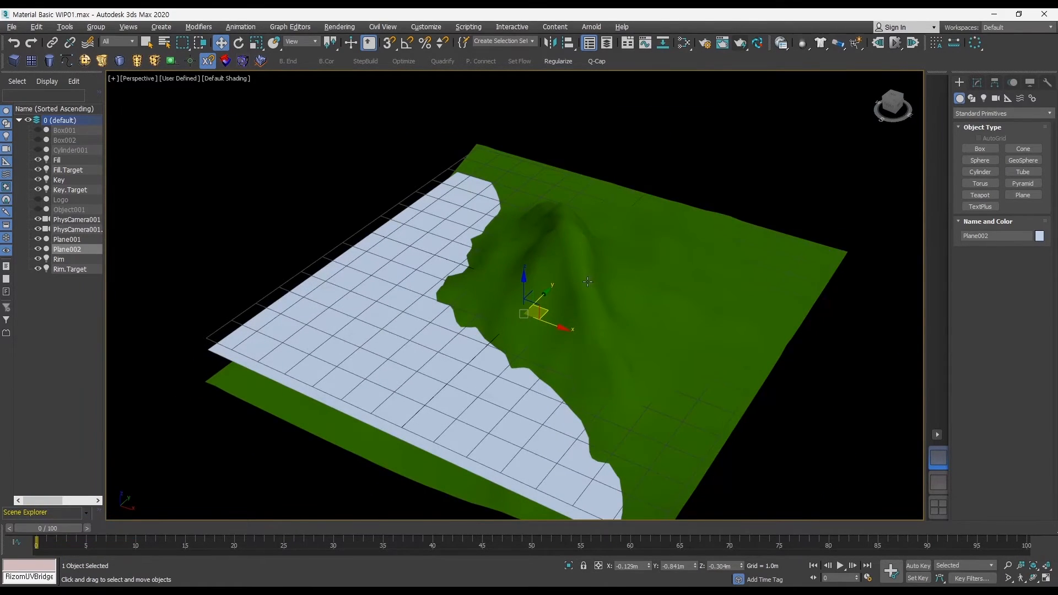
pyautogui.hotkey('alt', 'b')
pyautogui.click(399, 229)
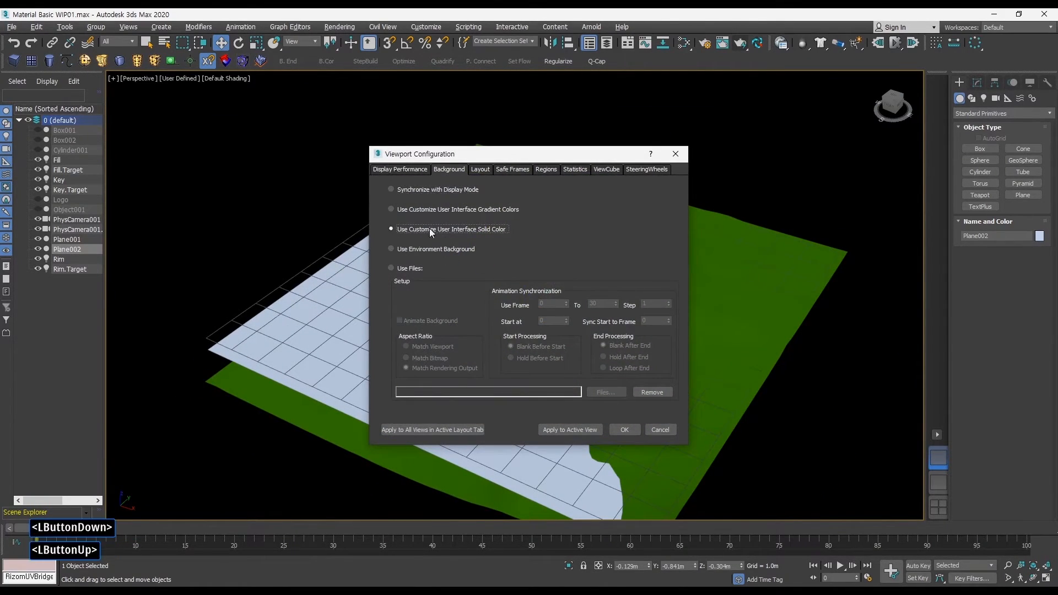
pyautogui.click(479, 431)
pyautogui.click(624, 429)
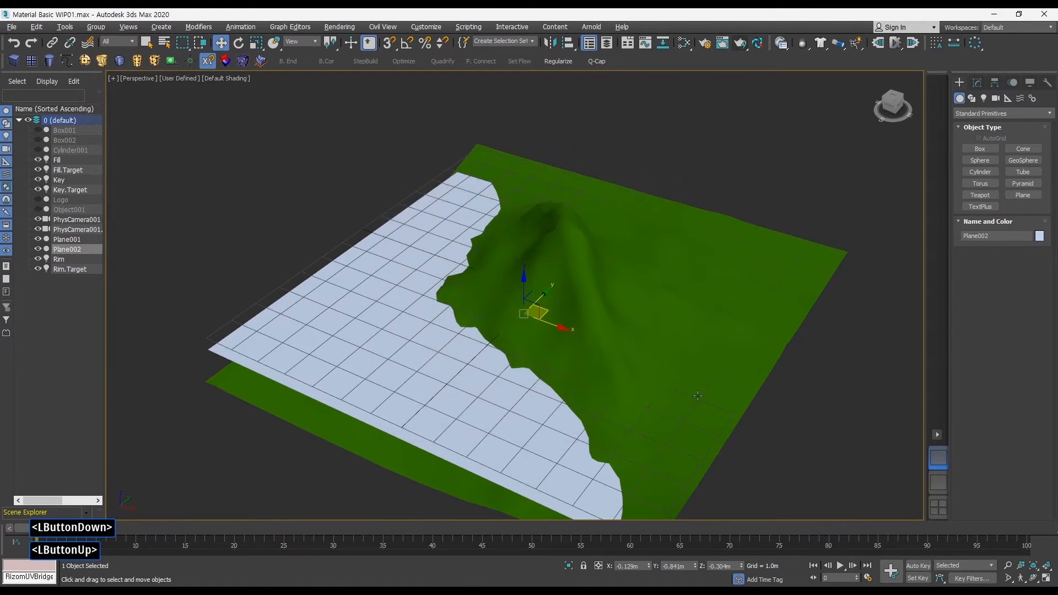
# Lower the second plane to about Z -0.924 m and shift it to about X -0.439 m, Y -0.831 m
pyautogui.keyDown('alt'); pyautogui.moveTo(624, 429); pyautogui.dragTo(825, 393, button='middle'); pyautogui.keyUp('alt')
pyautogui.click(523, 401)
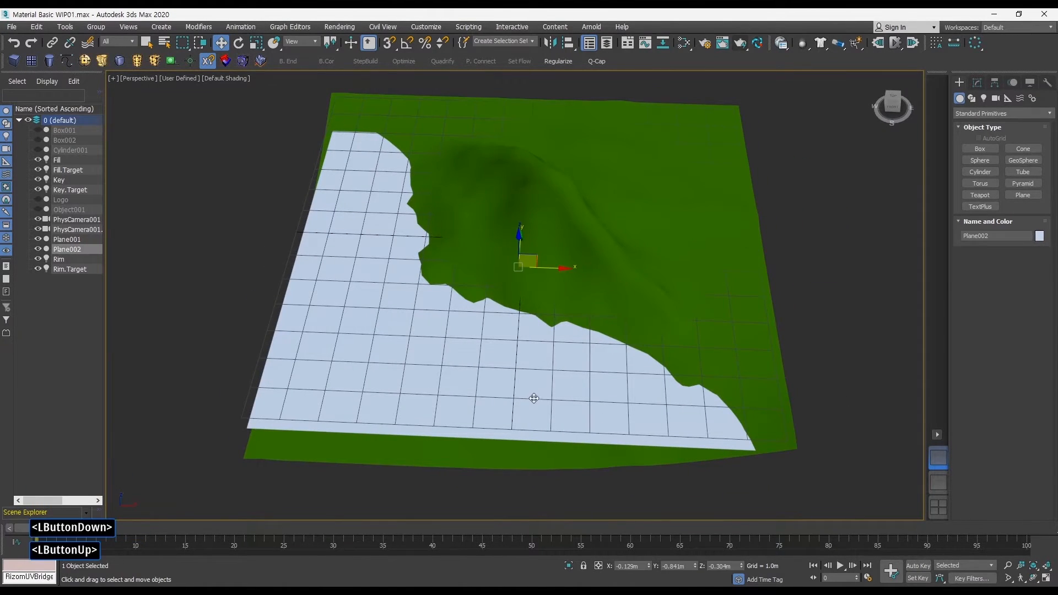
pyautogui.keyDown('alt'); pyautogui.moveTo(532, 397); pyautogui.dragTo(597, 364, button='middle'); pyautogui.keyUp('alt')
pyautogui.keyDown('alt'); pyautogui.moveTo(575, 374); pyautogui.dragTo(600, 284, button='middle'); pyautogui.keyUp('alt')
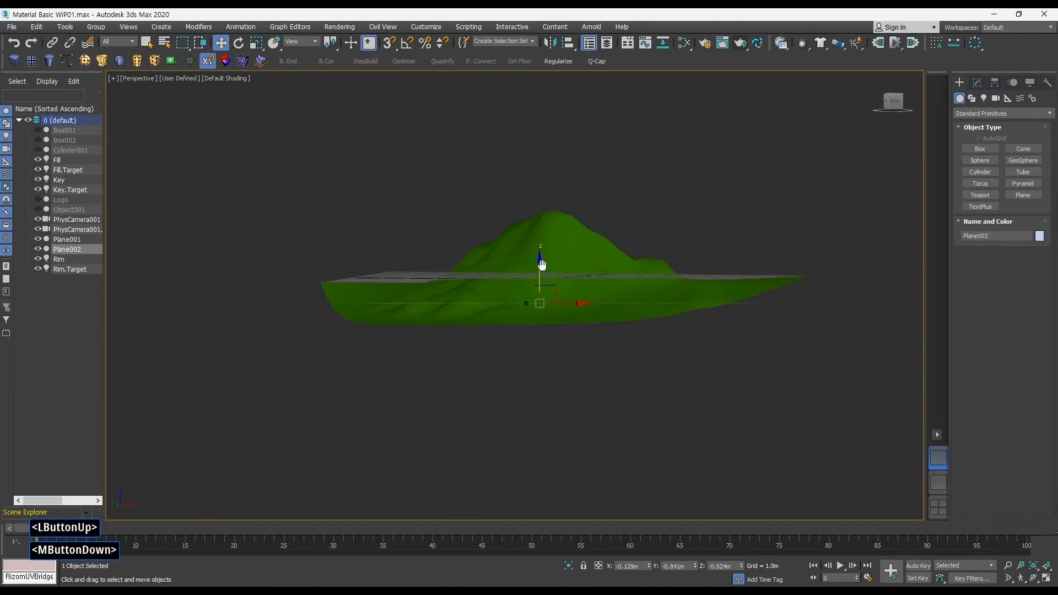
pyautogui.keyDown('alt'); pyautogui.moveTo(538, 290); pyautogui.dragTo(540, 302, button='middle'); pyautogui.keyUp('alt')
pyautogui.click(533, 296)
pyautogui.moveTo(533, 295); pyautogui.dragTo(550, 293)
# Render the camera view, close the rendered frame and raise the second plane to about Z -0.382 m
pyautogui.hotkey('shift', 'q')
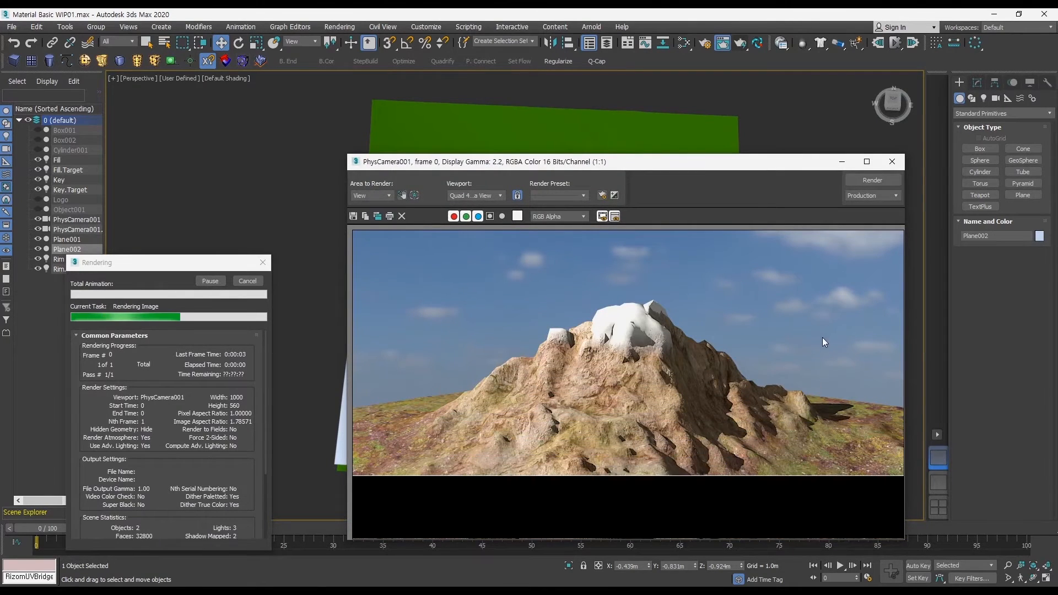
pyautogui.click(891, 162)
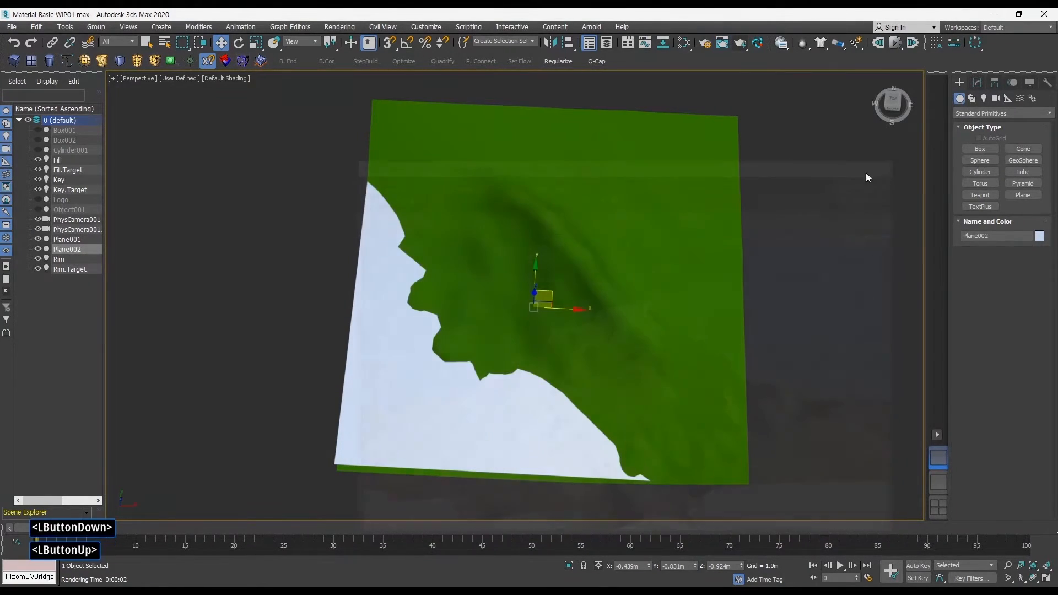
pyautogui.keyDown('alt'); pyautogui.moveTo(531, 295); pyautogui.dragTo(531, 236, button='middle'); pyautogui.keyUp('alt')
pyautogui.moveTo(535, 283); pyautogui.dragTo(563, 263)
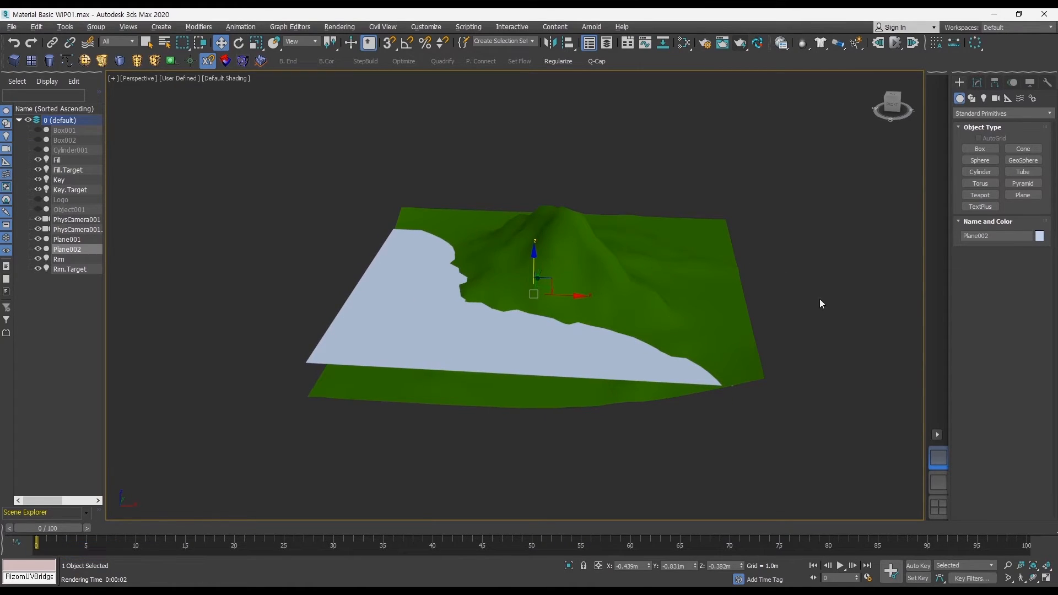
# Select the terrain and enter vertex editing on its Editable Poly, with the end result off and edged faces shown
pyautogui.click(789, 295)
pyautogui.click(977, 82)
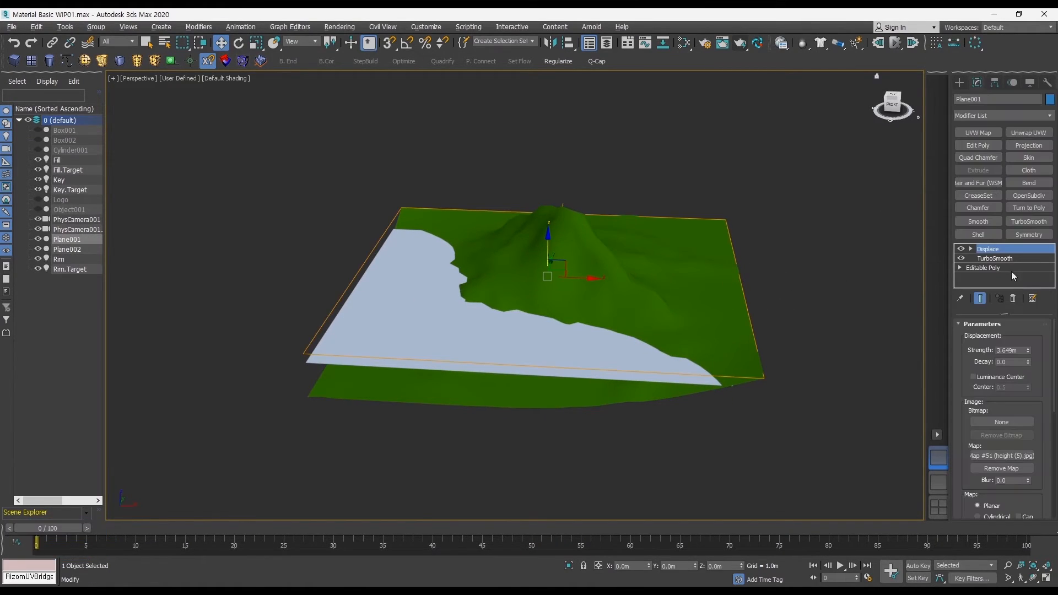
pyautogui.click(985, 268)
pyautogui.press('space')
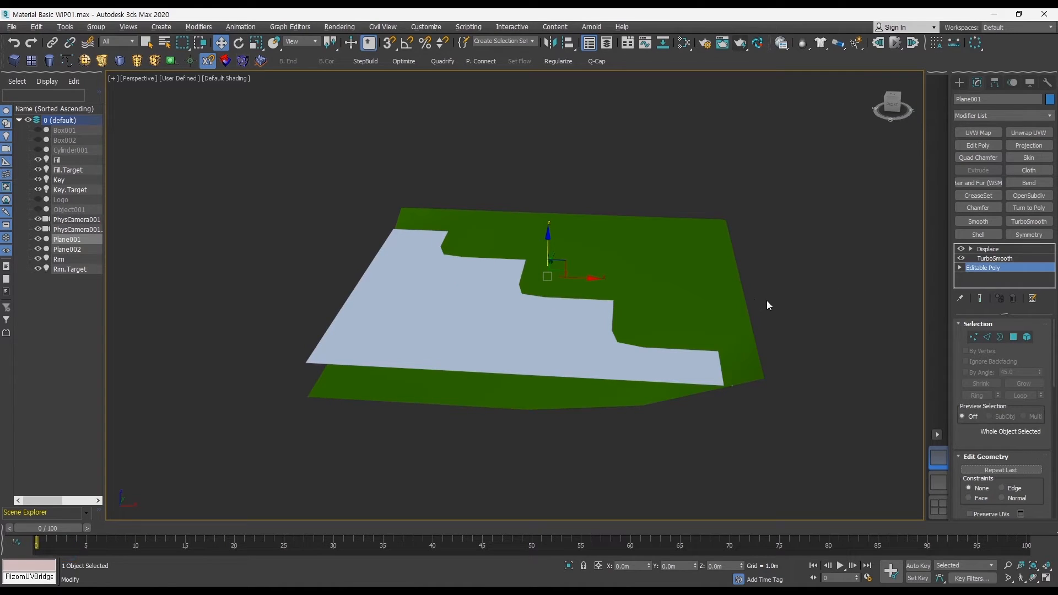
pyautogui.press('F3')
pyautogui.press('F4')
pyautogui.press('1')
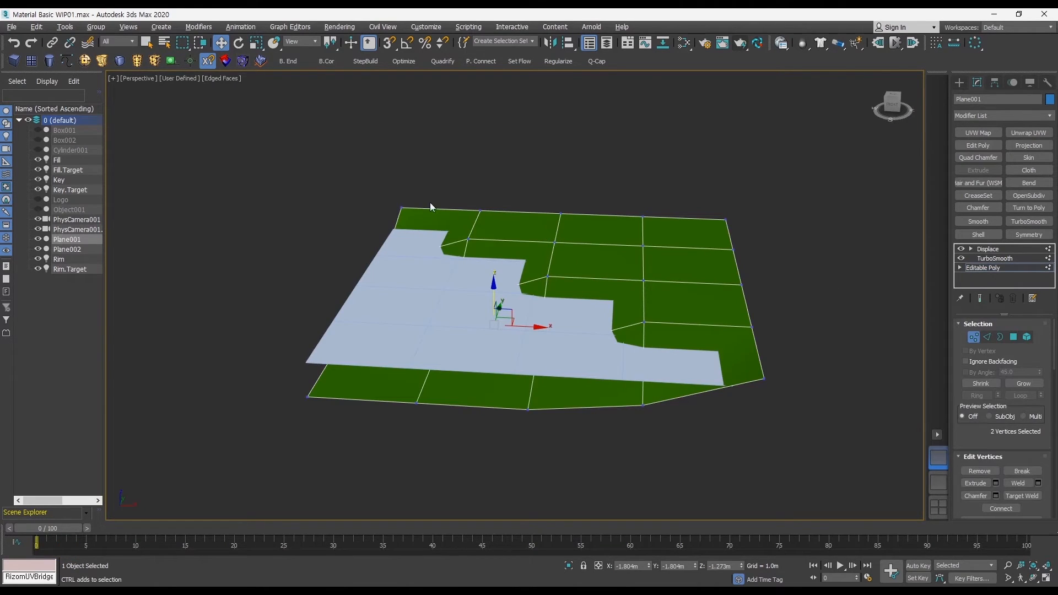
# Raise the vertices along the terrain's far and right borders and the interior vertex near the far-left corner, and exit vertex editing
pyautogui.keyDown('ctrl'); pyautogui.moveTo(533, 192); pyautogui.dragTo(717, 213); pyautogui.keyUp('ctrl')
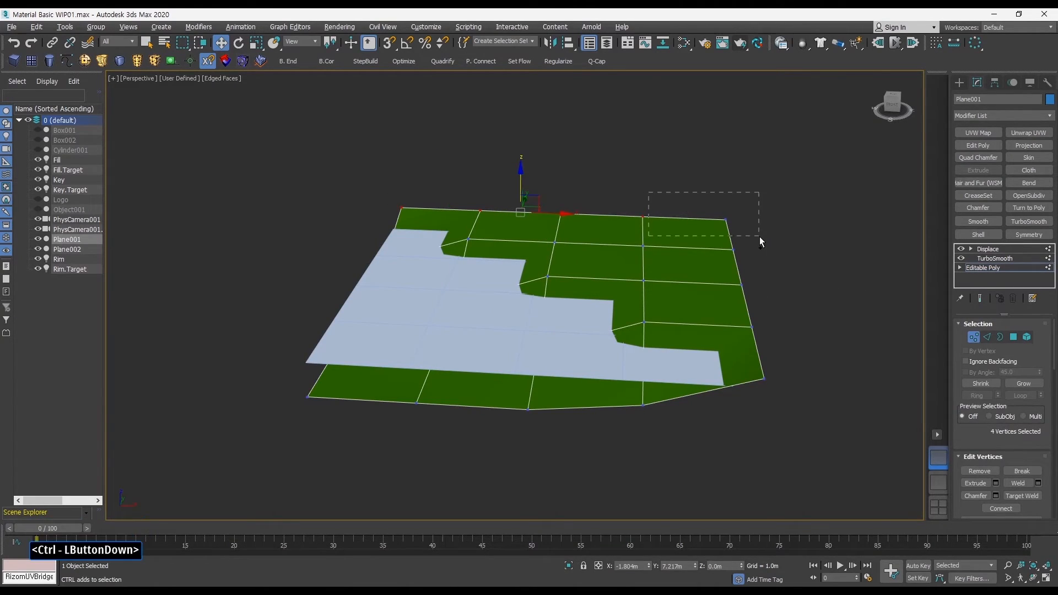
pyautogui.keyDown('ctrl'); pyautogui.moveTo(745, 283); pyautogui.dragTo(737, 277); pyautogui.keyUp('ctrl')
pyautogui.keyDown('ctrl'); pyautogui.moveTo(779, 350); pyautogui.dragTo(742, 320); pyautogui.keyUp('ctrl')
pyautogui.keyDown('alt'); pyautogui.moveTo(735, 245); pyautogui.dragTo(686, 224, button='middle'); pyautogui.keyUp('alt')
pyautogui.moveTo(624, 206); pyautogui.dragTo(586, 201)
pyautogui.keyDown('ctrl'); pyautogui.click(552, 237); pyautogui.keyUp('ctrl')
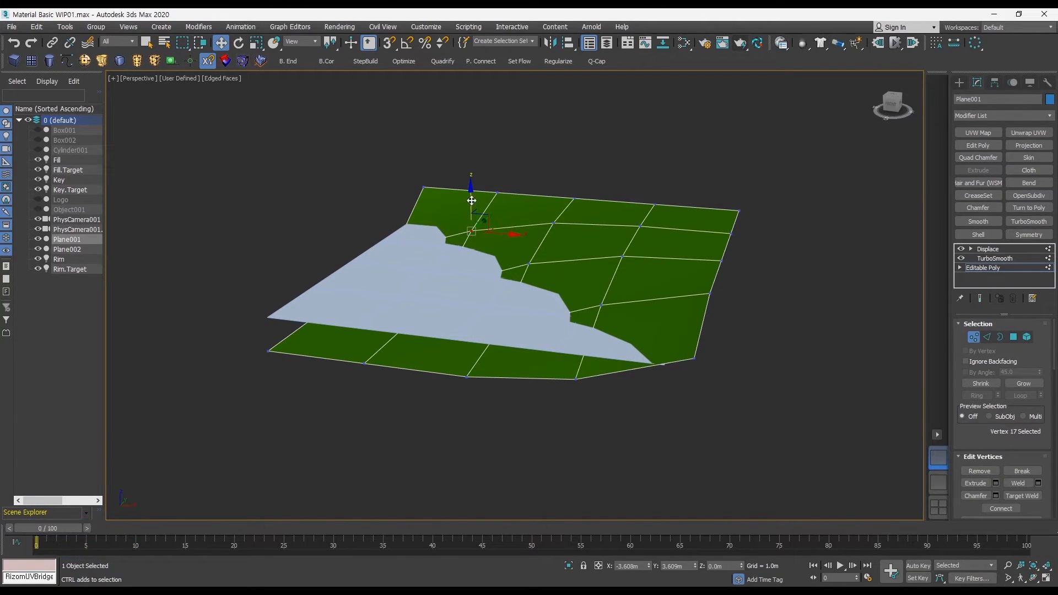
pyautogui.click(974, 336)
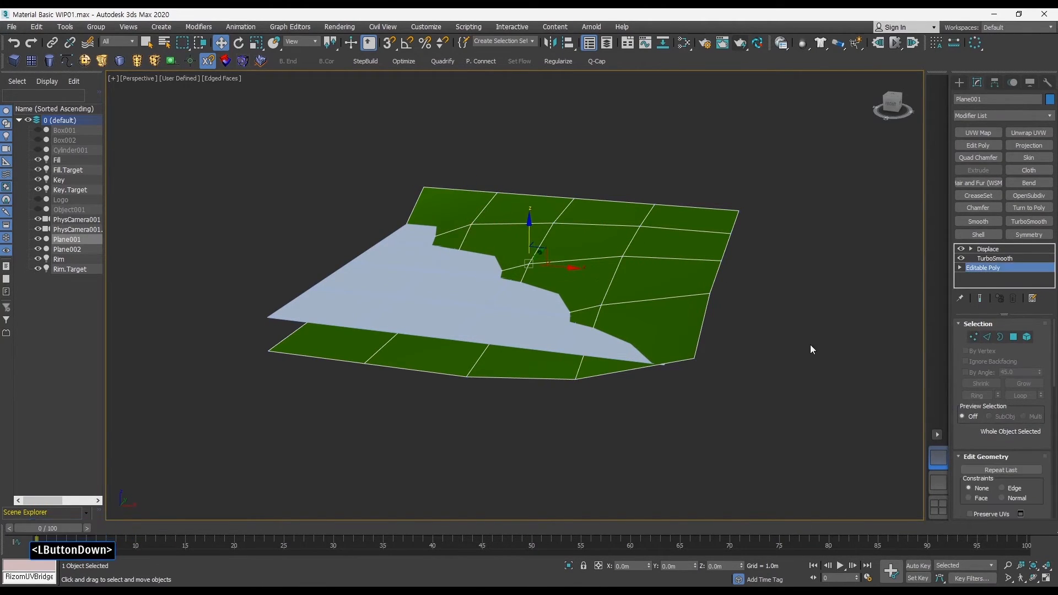
# Show the terrain's end result again, render the camera view with the raised borders, and close the rendered frame
pyautogui.click(810, 345)
pyautogui.keyDown('alt'); pyautogui.moveTo(681, 296); pyautogui.dragTo(736, 299, button='middle'); pyautogui.keyUp('alt')
pyautogui.hotkey('shift', 'q')
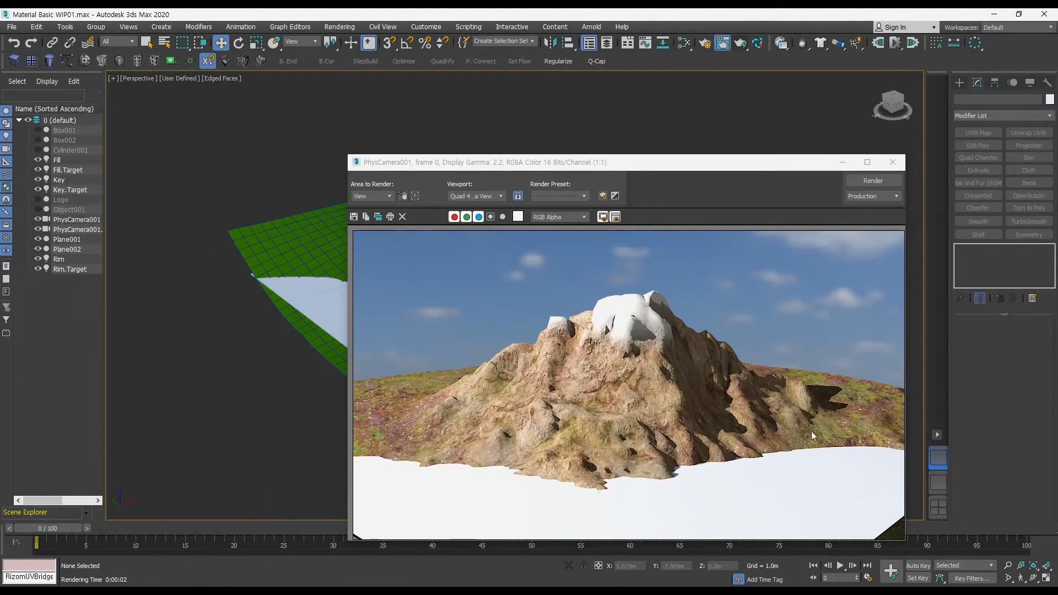
pyautogui.click(890, 162)
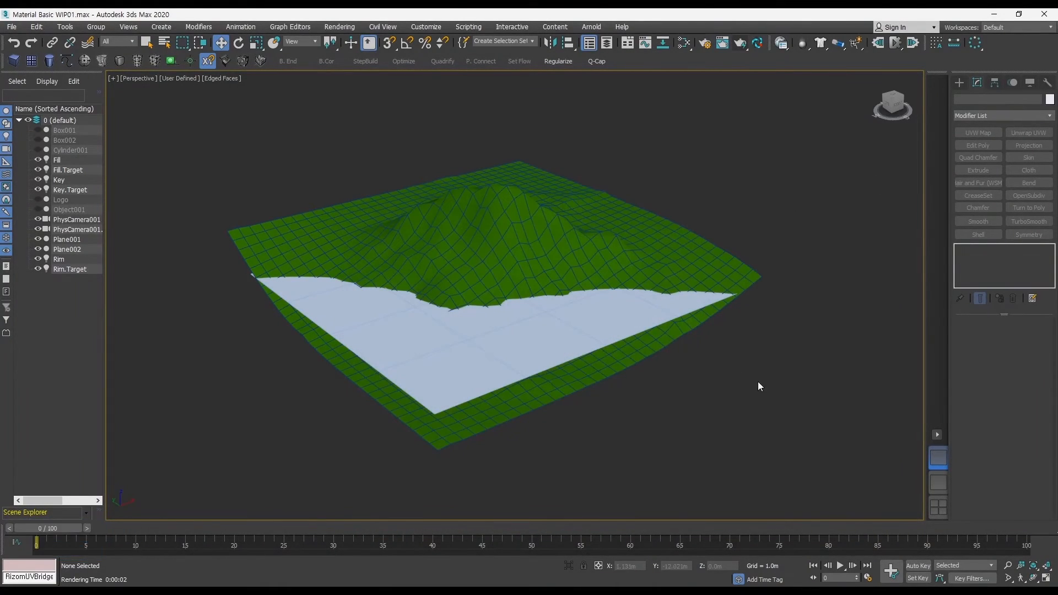
# Convert the second plane to Editable Poly, enlarge it, move it to about X -1.851 m, Y -1.6 m, and open the Transform Toolbox
pyautogui.click(474, 361)
pyautogui.keyDown('alt'); pyautogui.moveTo(474, 361); pyautogui.dragTo(553, 263, button='middle'); pyautogui.keyUp('alt')
pyautogui.press('r')
pyautogui.click(489, 315)
pyautogui.press('w')
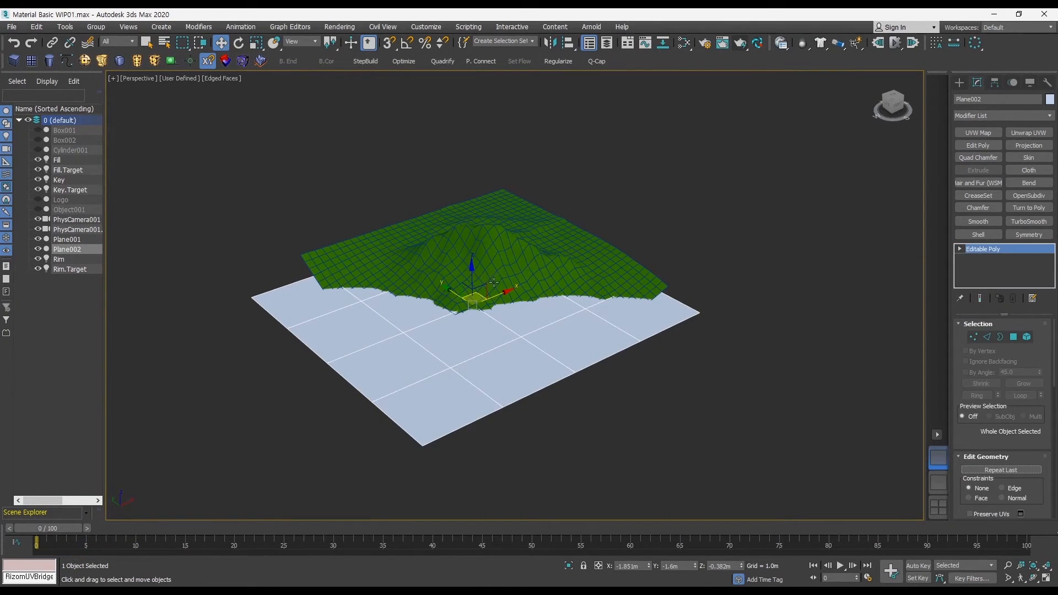
pyautogui.hotkey('ctrl', 't')
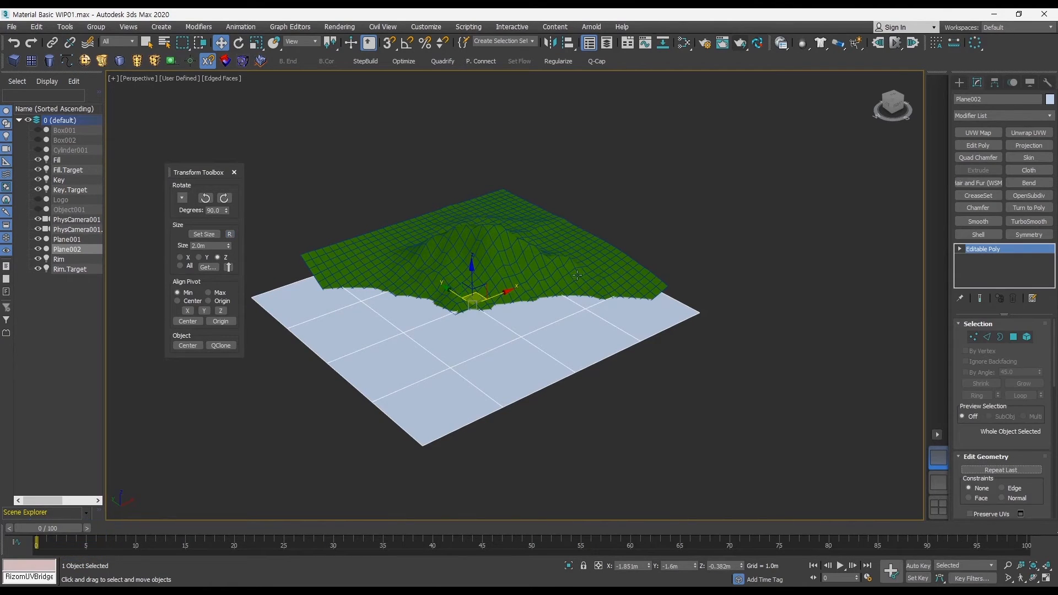
pyautogui.keyDown('alt'); pyautogui.moveTo(381, 239); pyautogui.dragTo(563, 266, button='middle'); pyautogui.keyUp('alt')
# Render the camera view, close the frame, raise the second plane to about Z -0.062 m and render again
pyautogui.hotkey('shift', 'q')
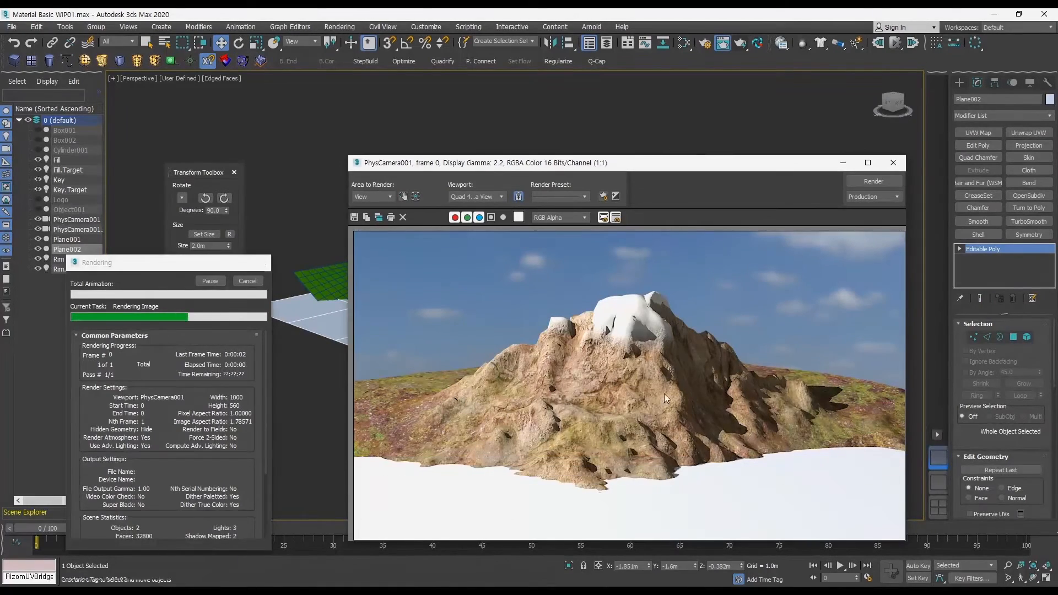
pyautogui.click(893, 162)
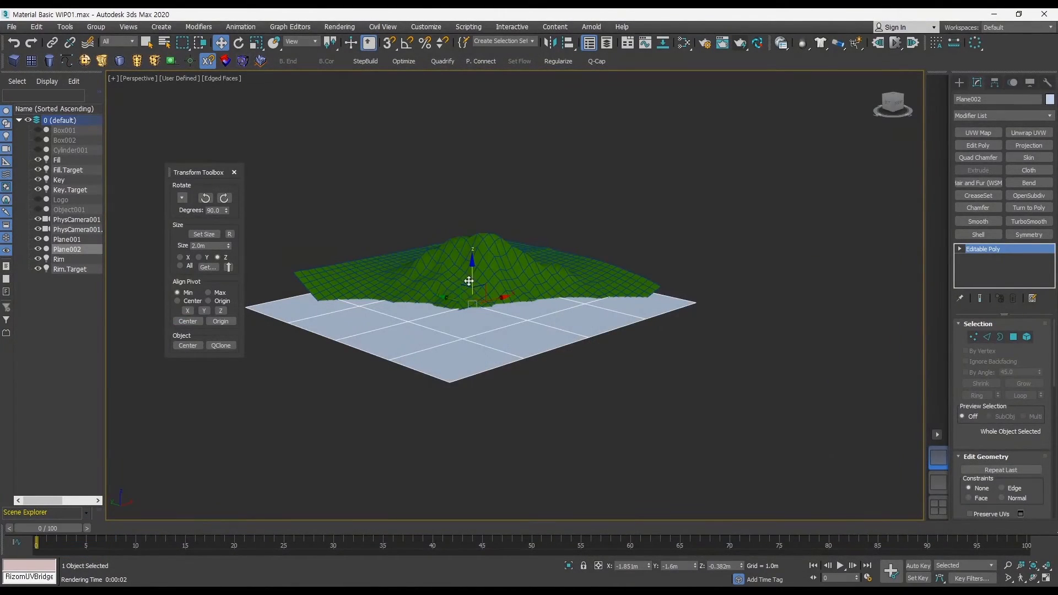
pyautogui.moveTo(472, 276); pyautogui.dragTo(472, 269)
pyautogui.hotkey('shift', 'q')
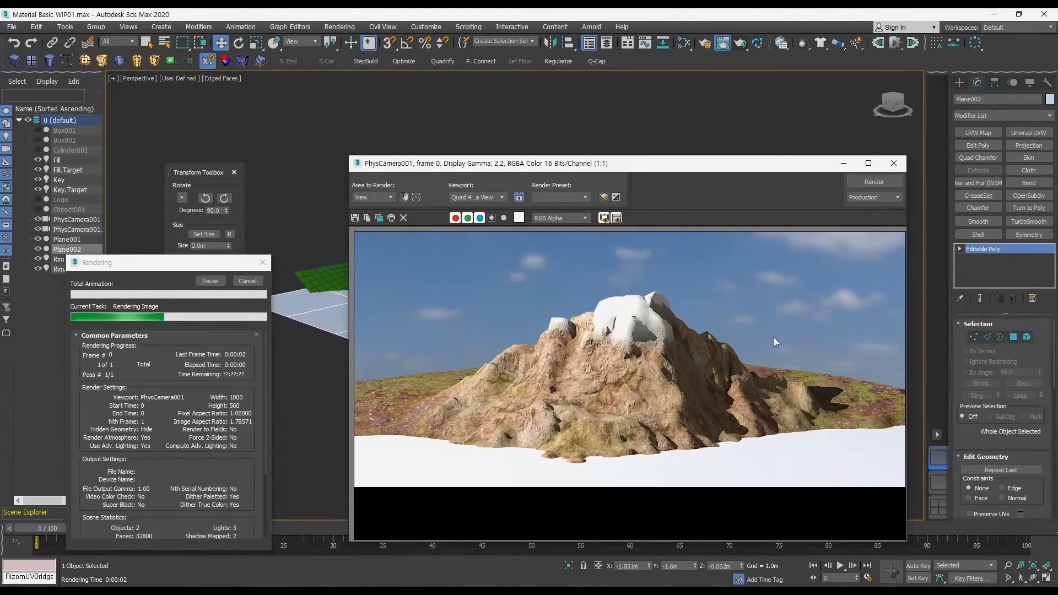
# Close the rendered frame, open the Slate Material Editor and create a new empty node view named View5
pyautogui.click(893, 163)
pyautogui.keyDown('alt'); pyautogui.moveTo(622, 266); pyautogui.dragTo(571, 281, button='middle'); pyautogui.keyUp('alt')
pyautogui.press('m')
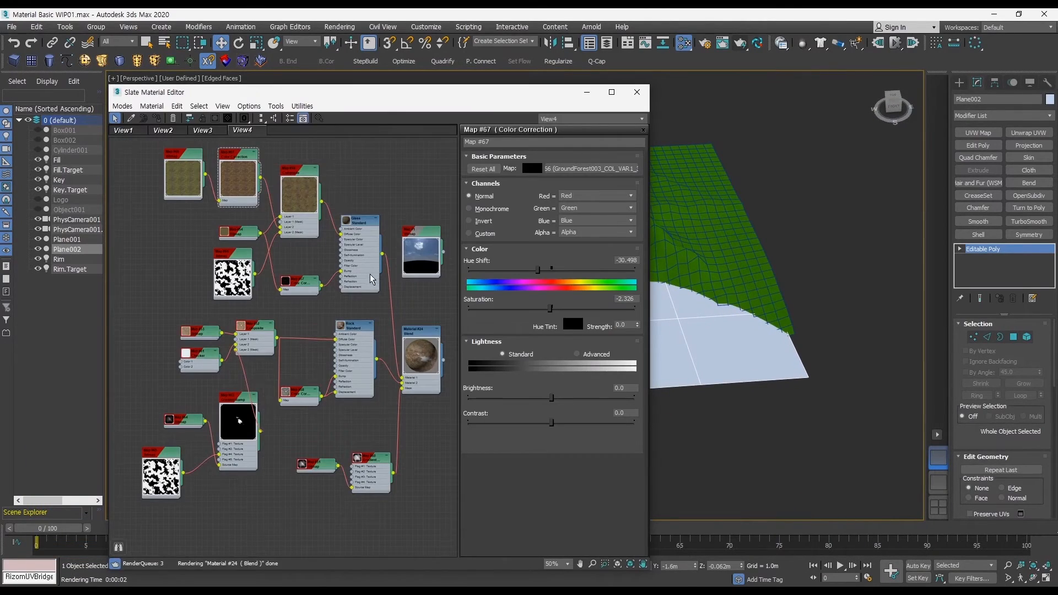
pyautogui.keyDown('ctrl'); pyautogui.keyDown('alt'); pyautogui.moveTo(369, 274); pyautogui.dragTo(333, 269, button='middle'); pyautogui.keyUp('alt'); pyautogui.keyUp('ctrl')
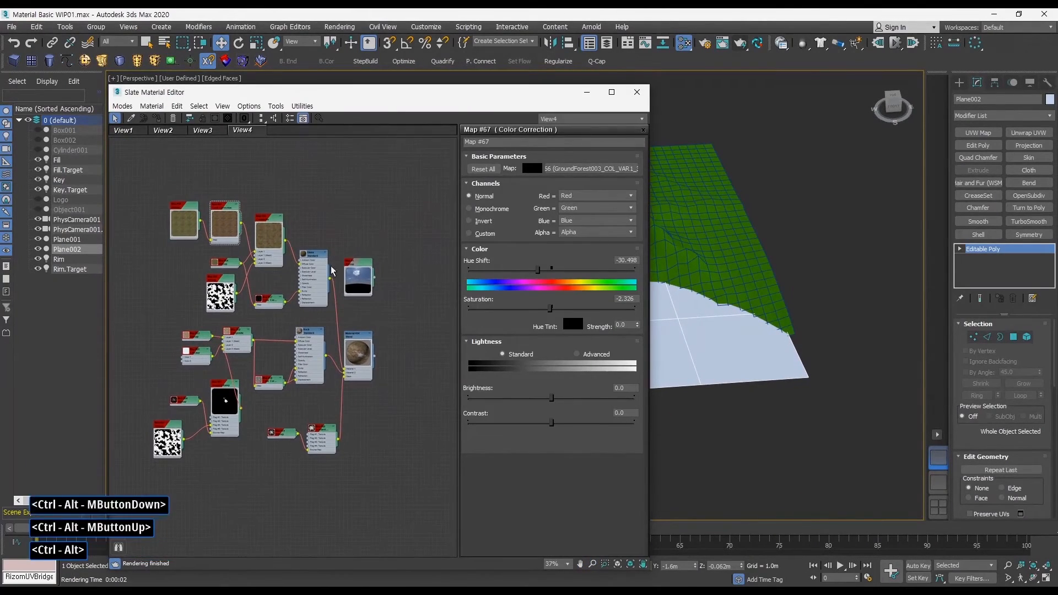
pyautogui.rightClick(286, 130)
pyautogui.click(323, 134)
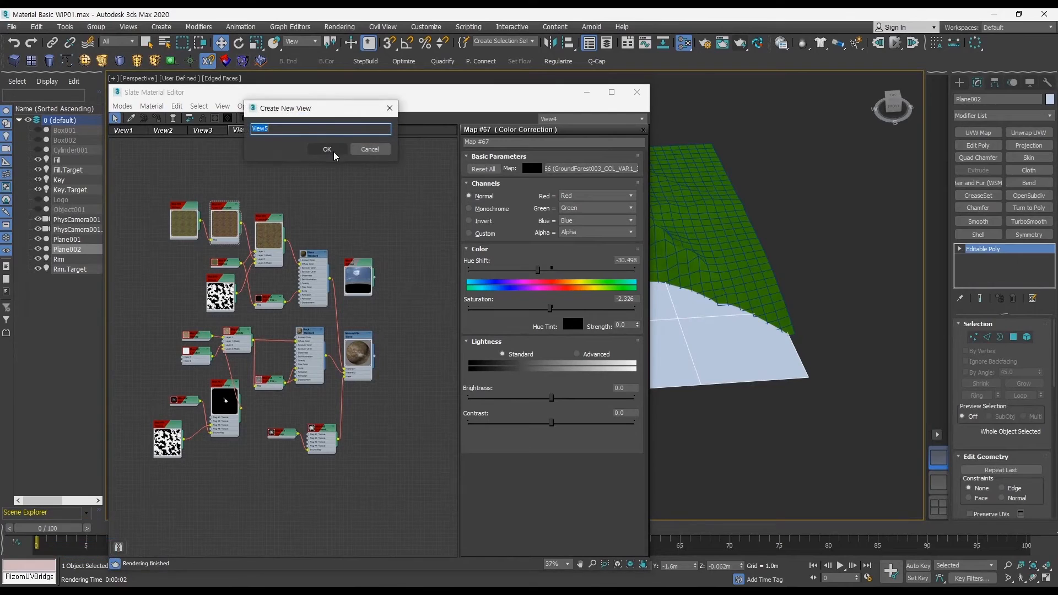
pyautogui.click(326, 150)
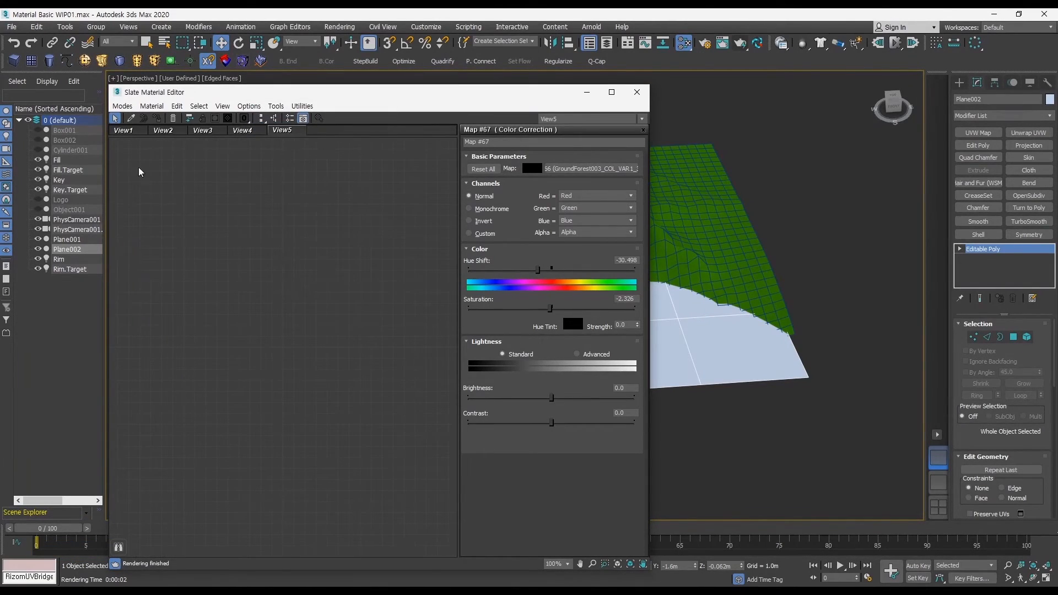
# Look through the material node graphs in View1 to View4 and return to the empty View5
pyautogui.click(130, 132)
pyautogui.click(163, 130)
pyautogui.click(203, 130)
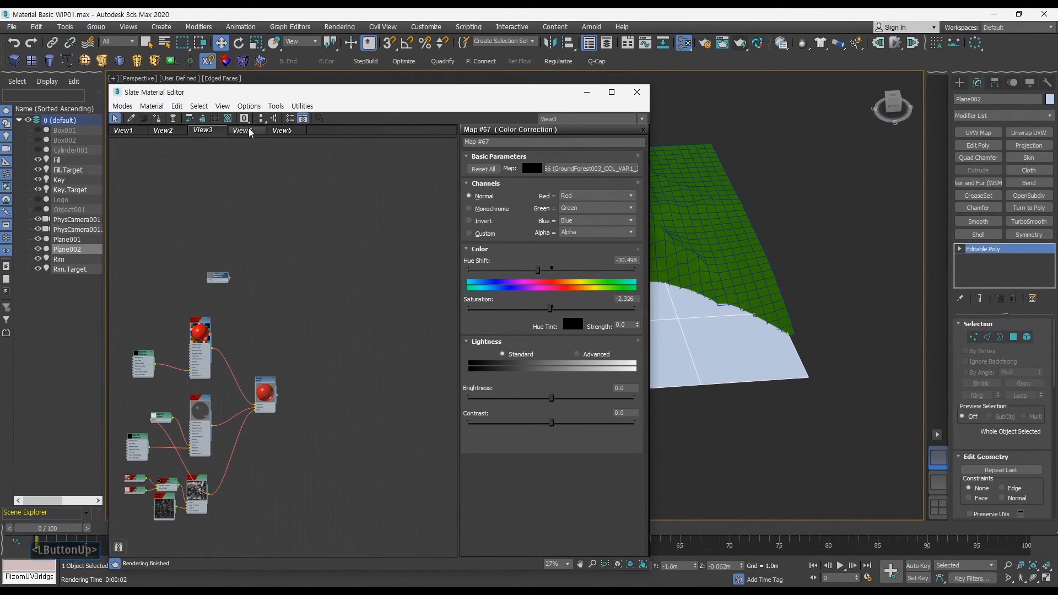
pyautogui.click(244, 131)
pyautogui.click(280, 130)
pyautogui.click(242, 131)
pyautogui.click(203, 131)
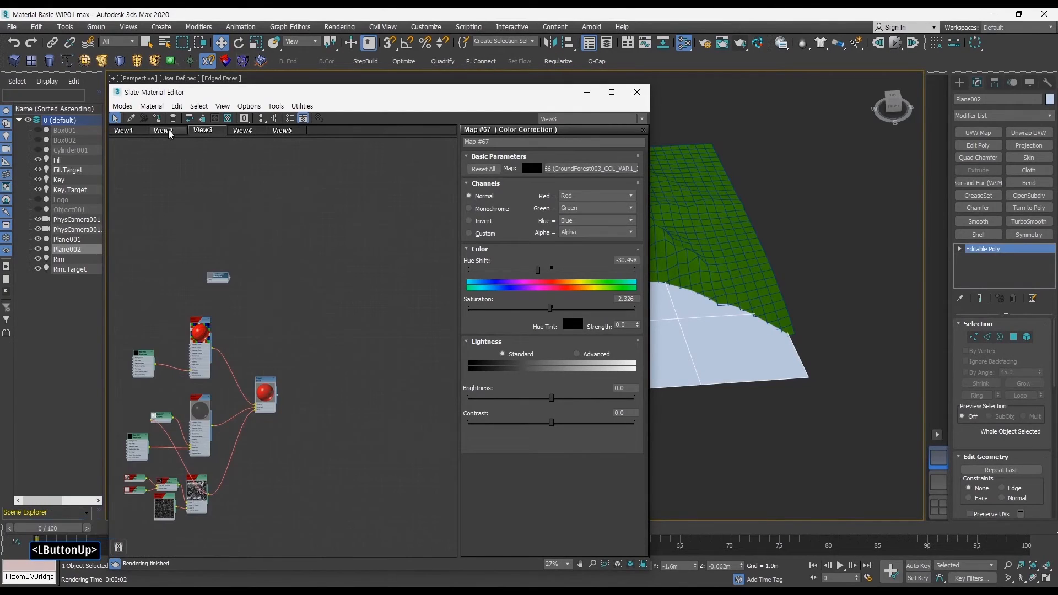
pyautogui.click(163, 131)
pyautogui.click(125, 130)
pyautogui.click(163, 130)
pyautogui.click(203, 130)
pyautogui.click(243, 131)
pyautogui.click(282, 130)
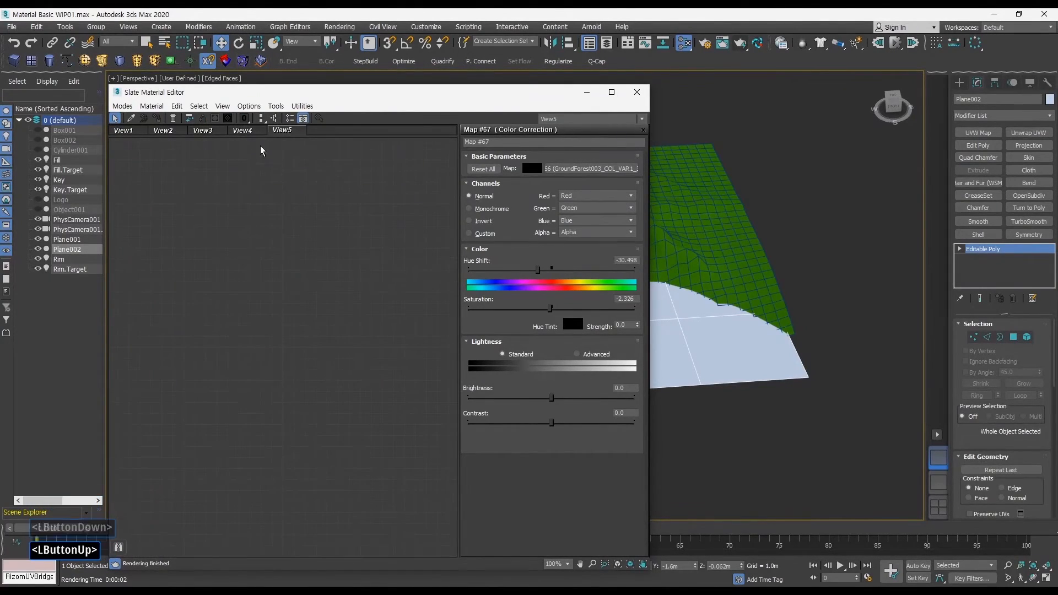
pyautogui.click(249, 131)
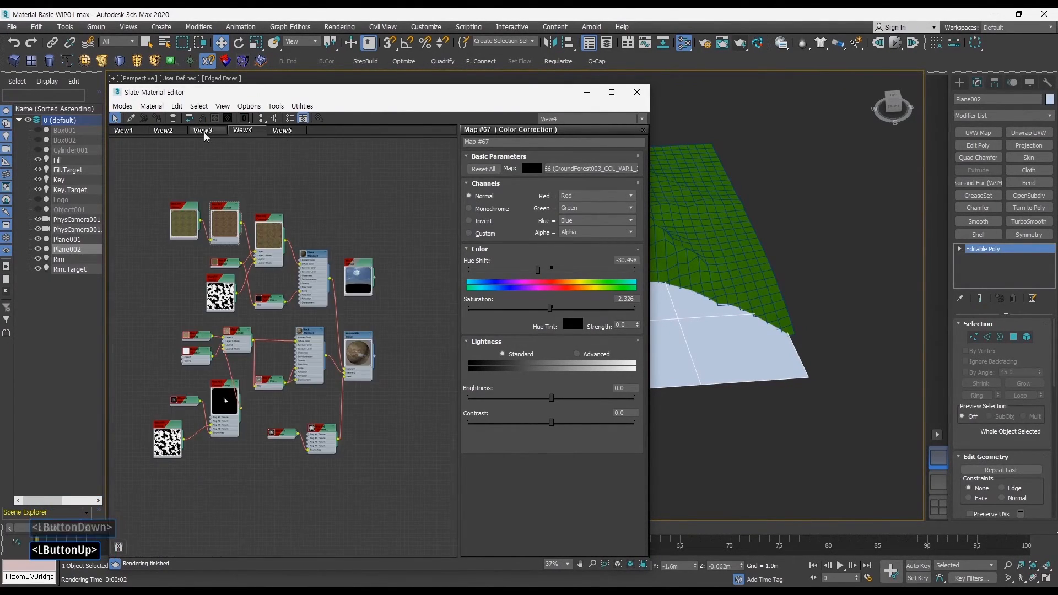
pyautogui.click(205, 131)
pyautogui.click(166, 131)
pyautogui.click(204, 131)
pyautogui.click(244, 131)
pyautogui.click(287, 131)
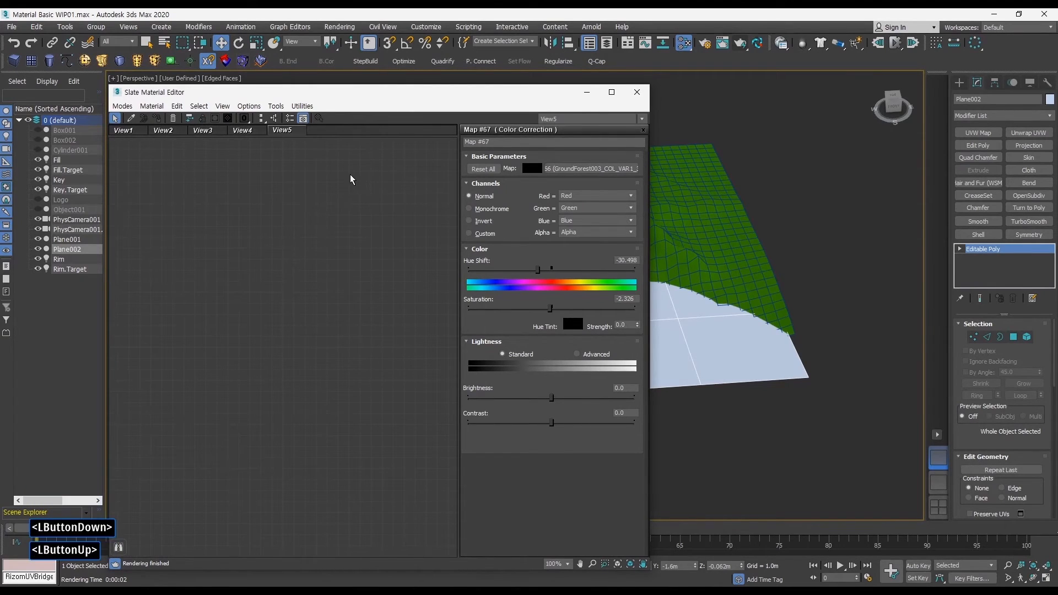
# Open Asset Tracking and strip the path of the missing Cavity.jpg texture
pyautogui.hotkey('shift', 't')
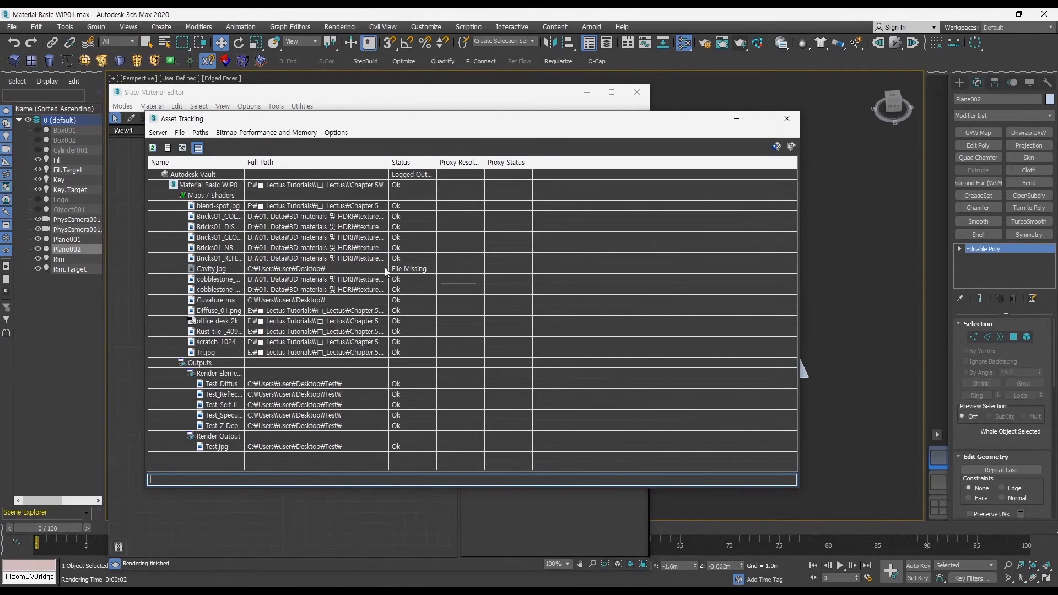
pyautogui.click(289, 268)
pyautogui.rightClick(289, 269)
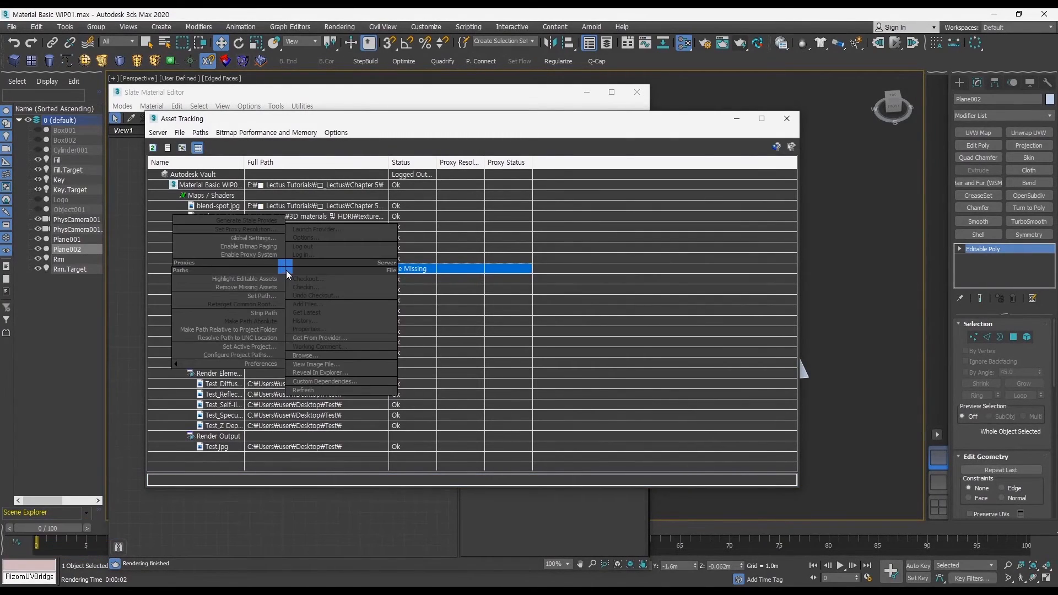
pyautogui.click(272, 312)
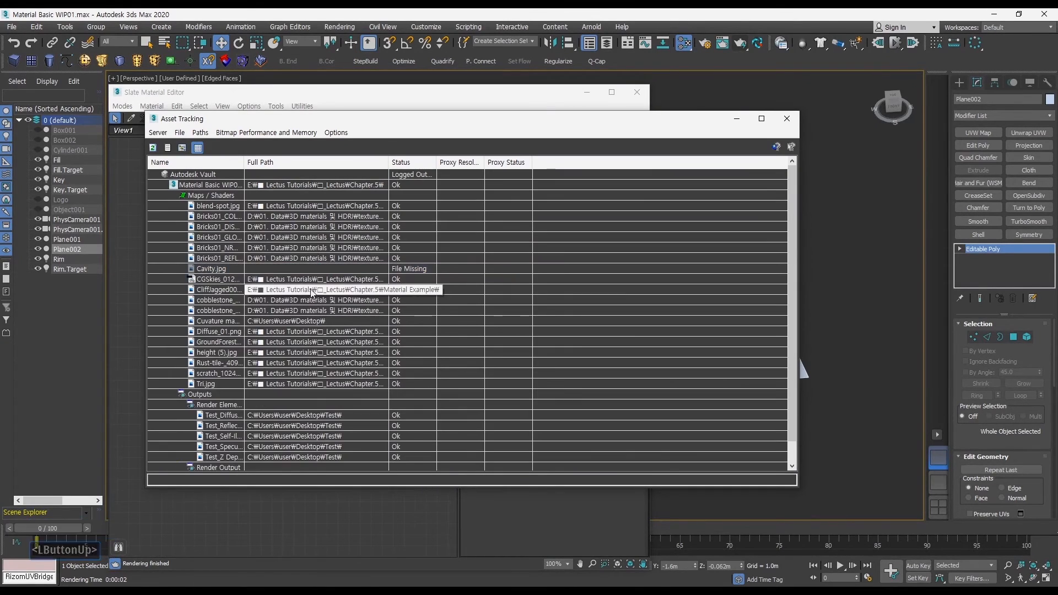
# Remove the missing assets from the scene and close Asset Tracking
pyautogui.click(199, 133)
pyautogui.click(199, 133)
pyautogui.click(199, 132)
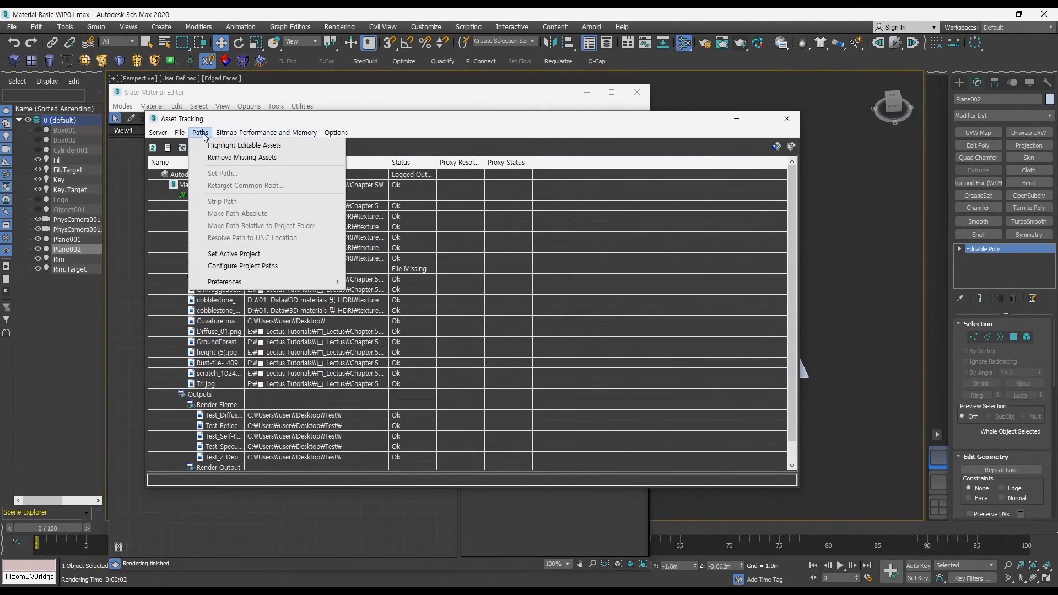
pyautogui.click(244, 157)
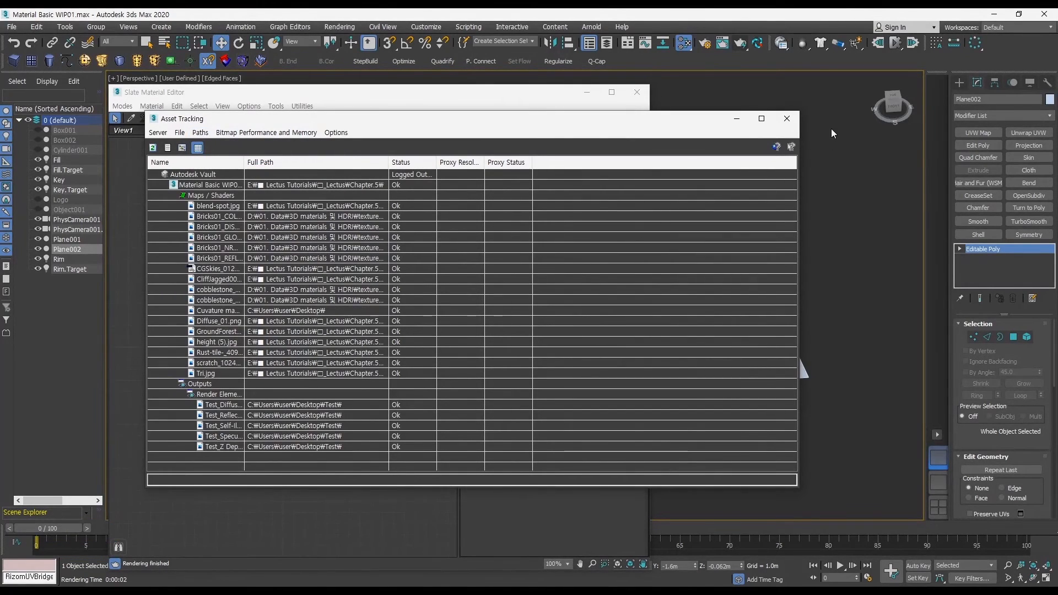
pyautogui.click(787, 119)
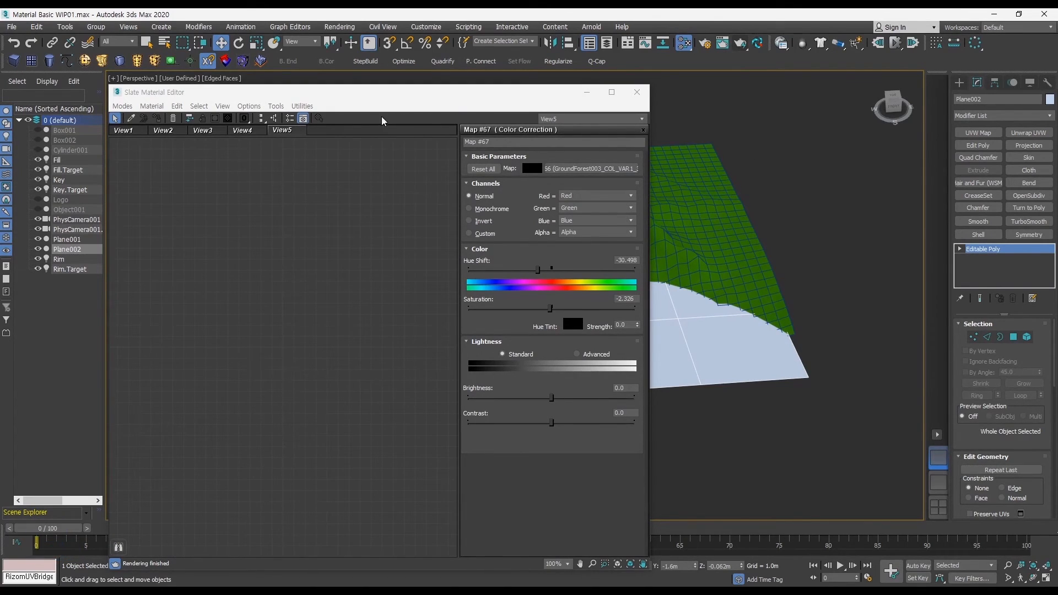
# Reopen Asset Tracking and widen the Name and Full Path columns to examine the file locations of the Bricks01 textures
pyautogui.hotkey('shift', 't')
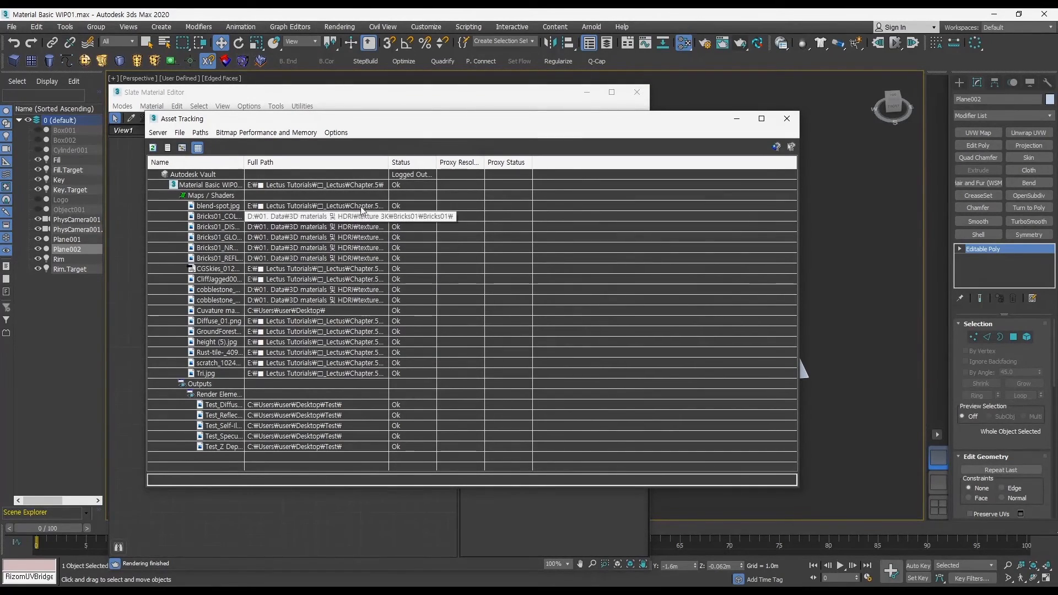
pyautogui.moveTo(387, 160); pyautogui.dragTo(429, 160)
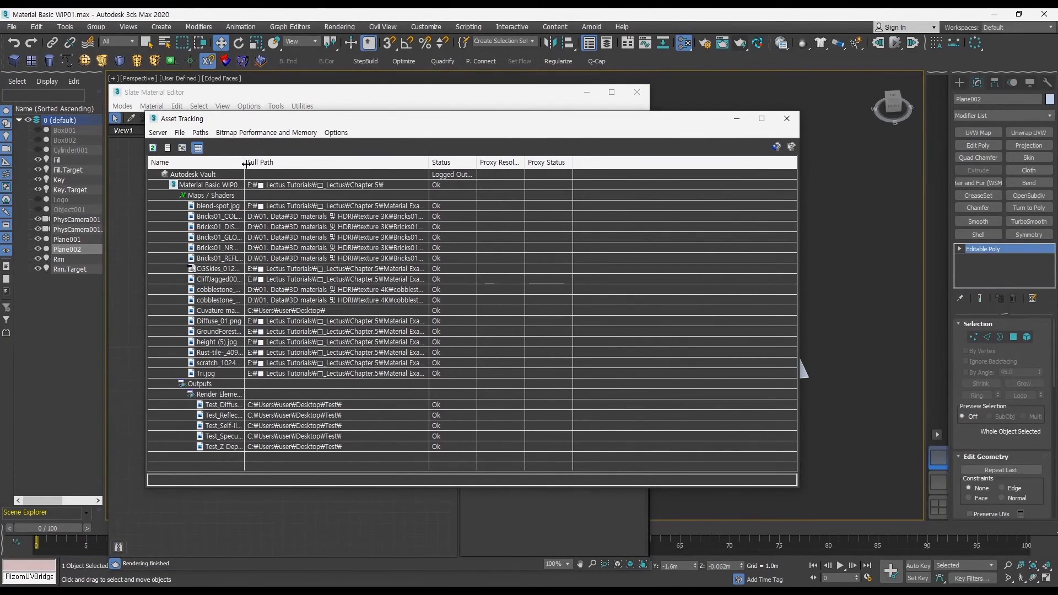
pyautogui.moveTo(245, 163); pyautogui.dragTo(315, 164)
pyautogui.click(242, 216)
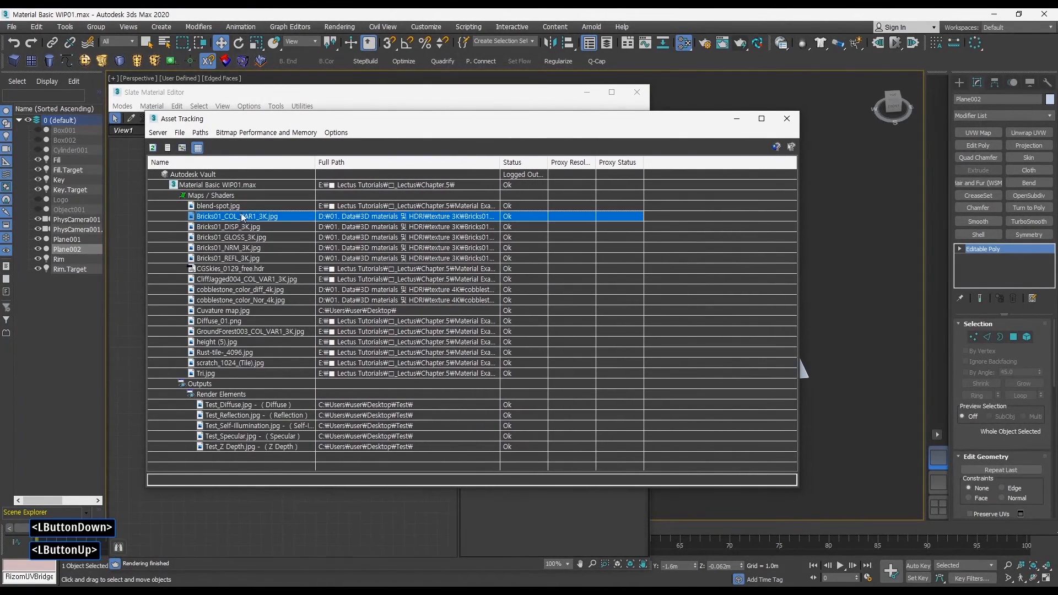
pyautogui.click(248, 259)
pyautogui.click(347, 220)
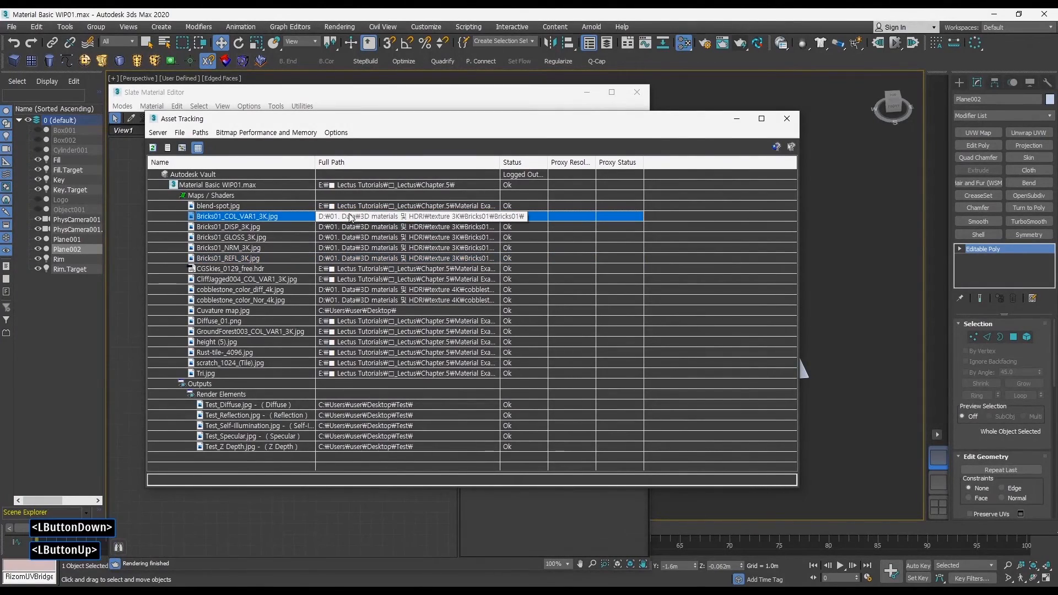
pyautogui.rightClick(396, 215)
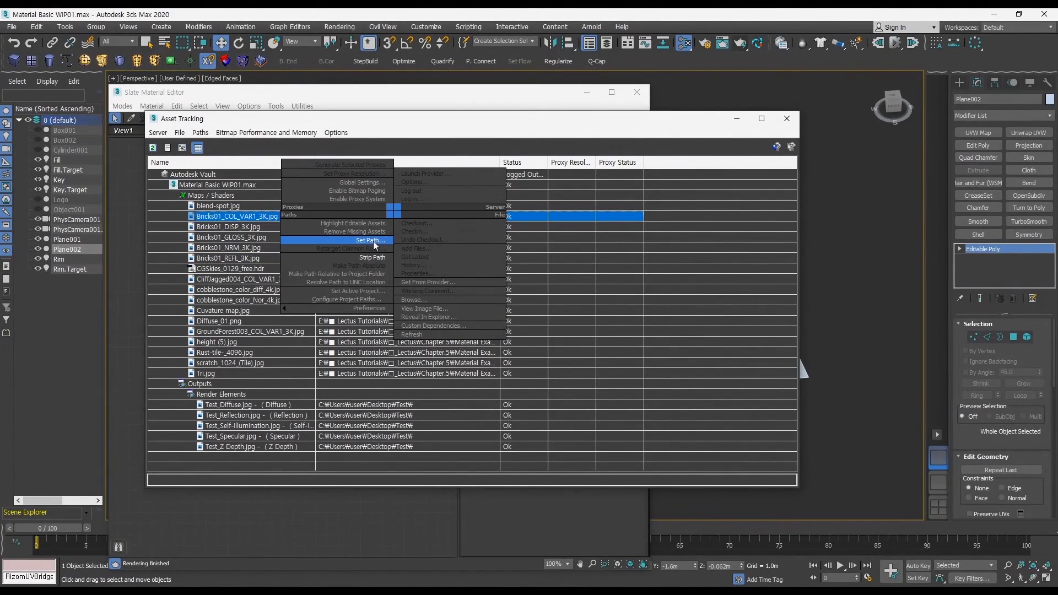
pyautogui.click(487, 185)
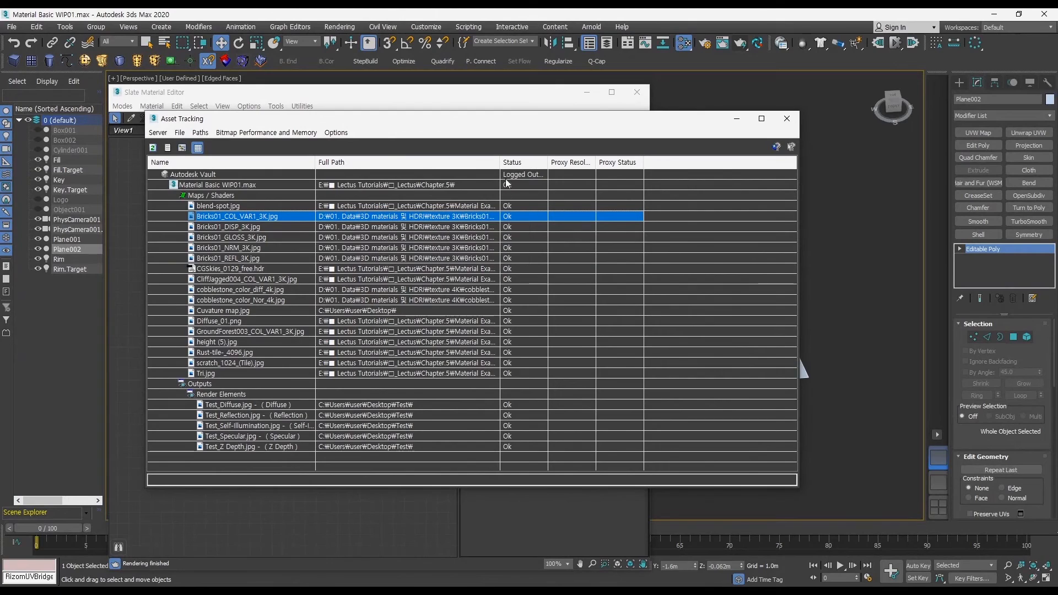
pyautogui.moveTo(499, 163); pyautogui.dragTo(578, 163)
pyautogui.click(444, 210)
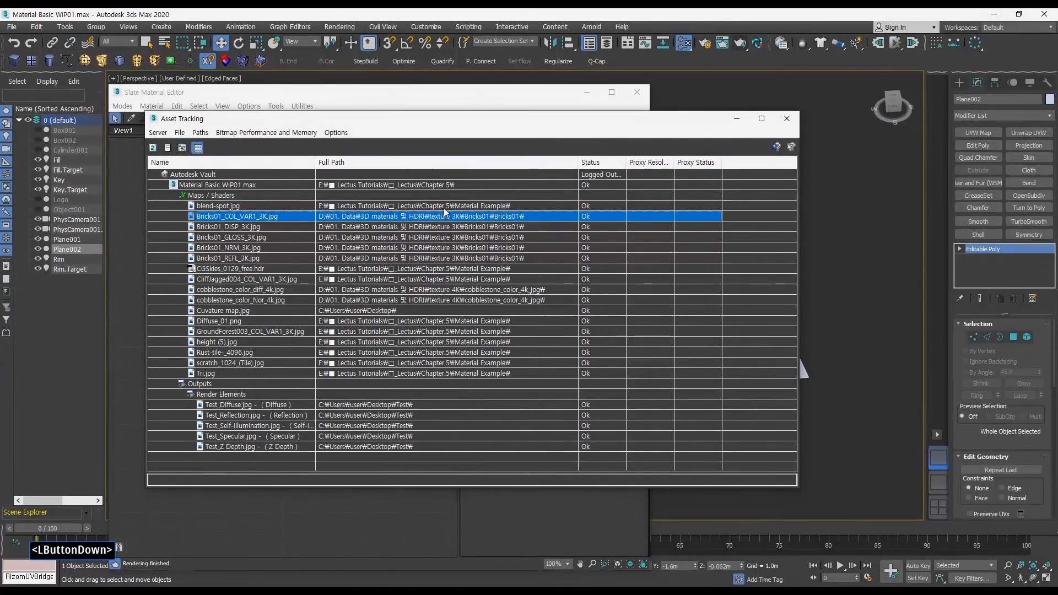
pyautogui.keyDown('shift'); pyautogui.click(448, 257); pyautogui.keyUp('shift')
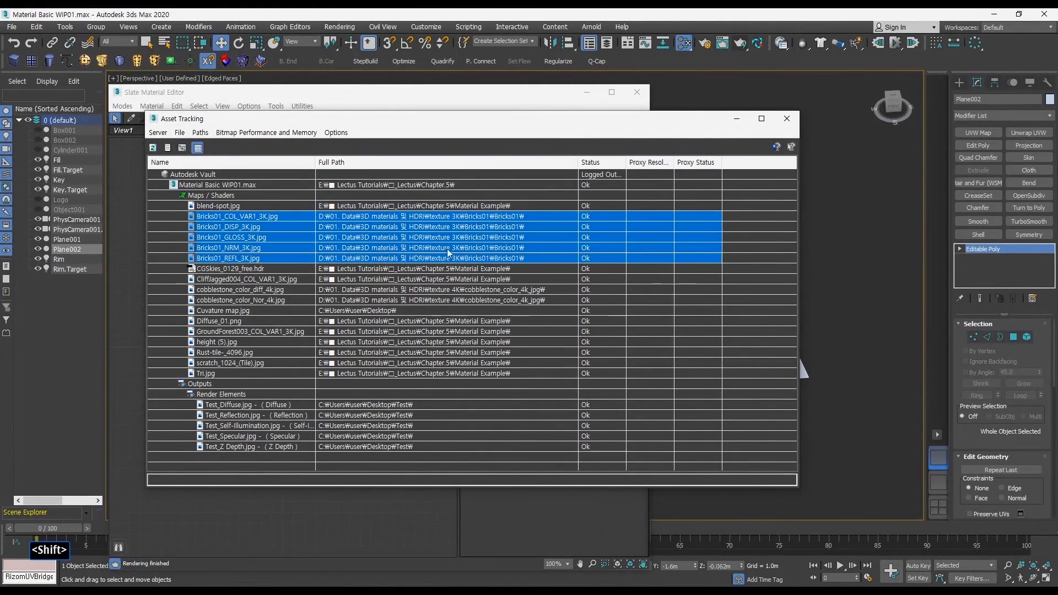
pyautogui.rightClick(472, 230)
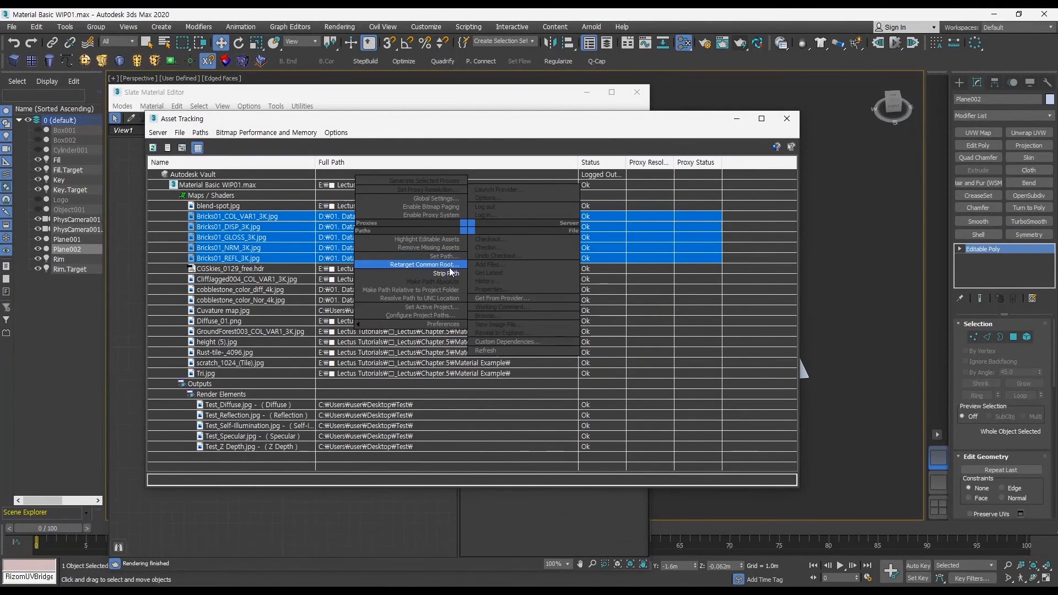
pyautogui.click(438, 219)
pyautogui.click(358, 345)
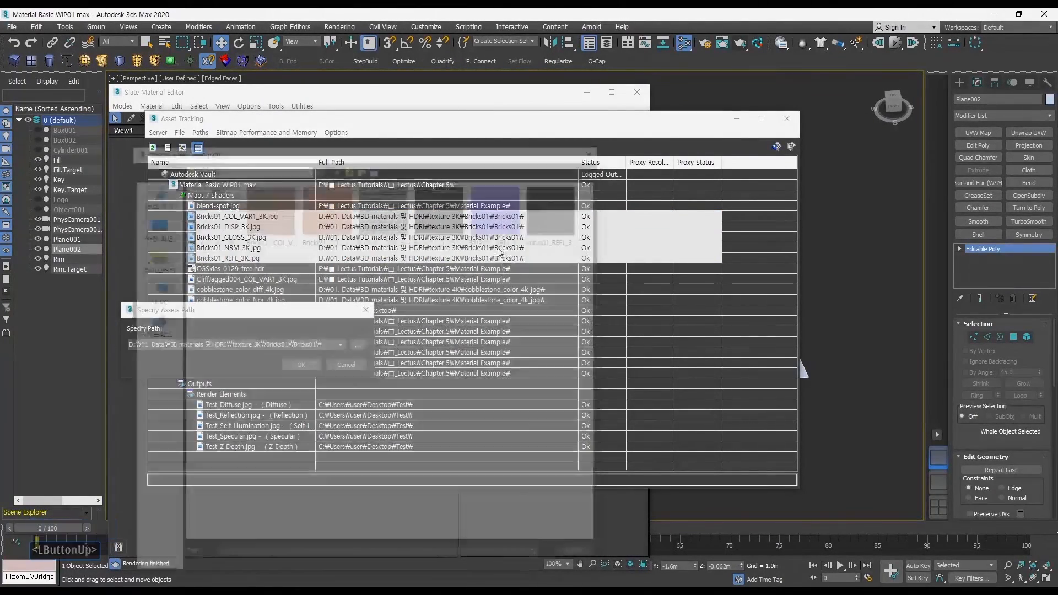
pyautogui.click(349, 167)
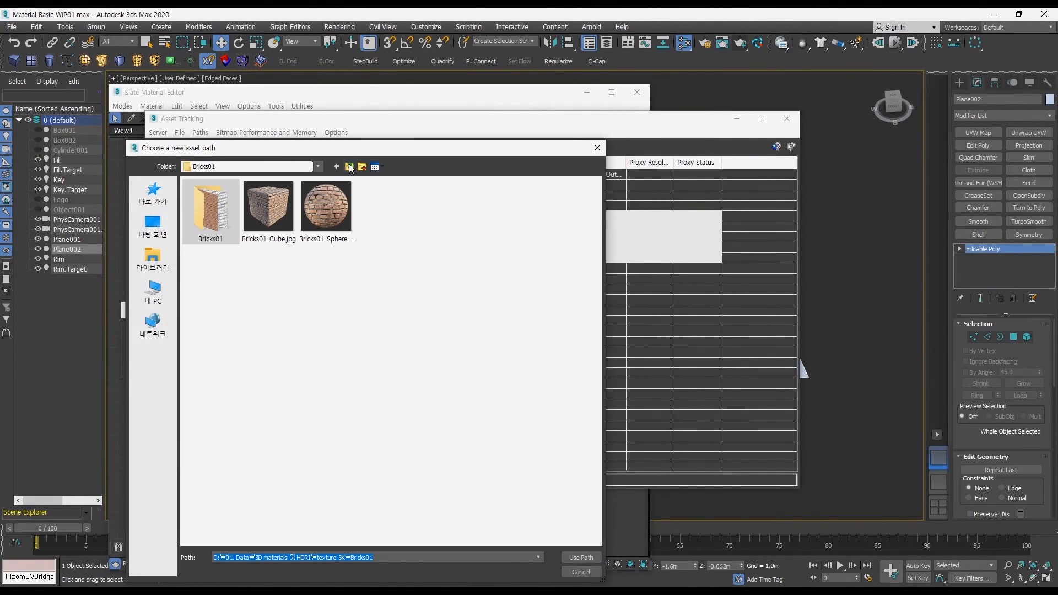
pyautogui.click(359, 166)
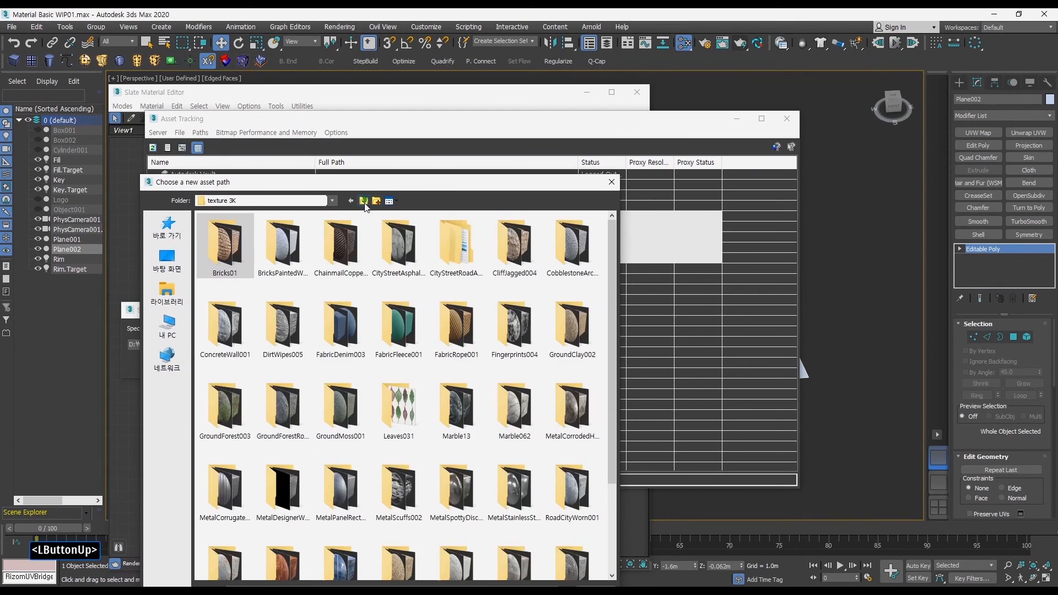
pyautogui.click(332, 200)
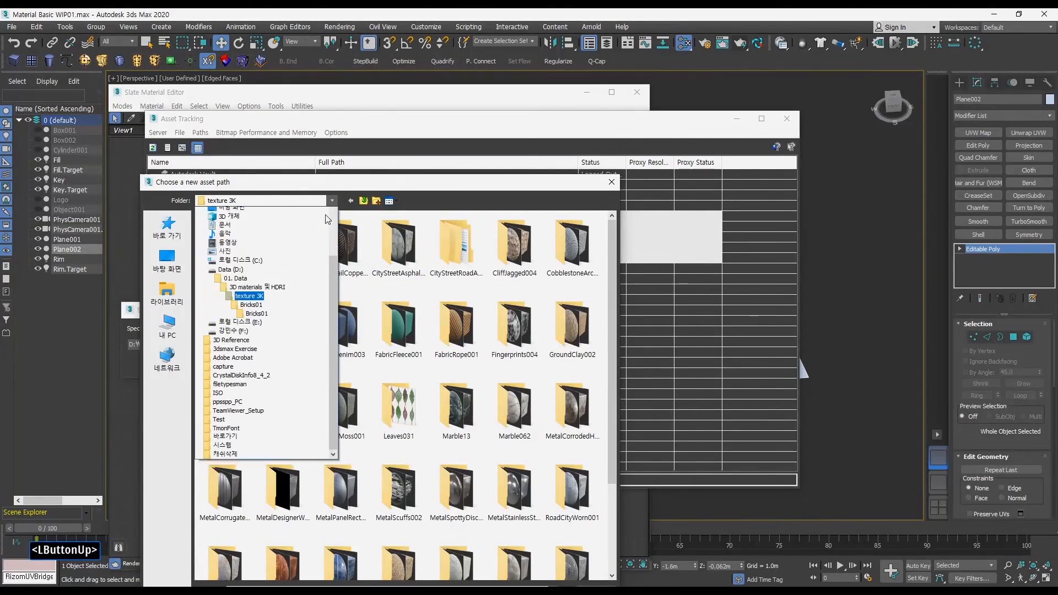
pyautogui.press('Escape')
pyautogui.click(611, 182)
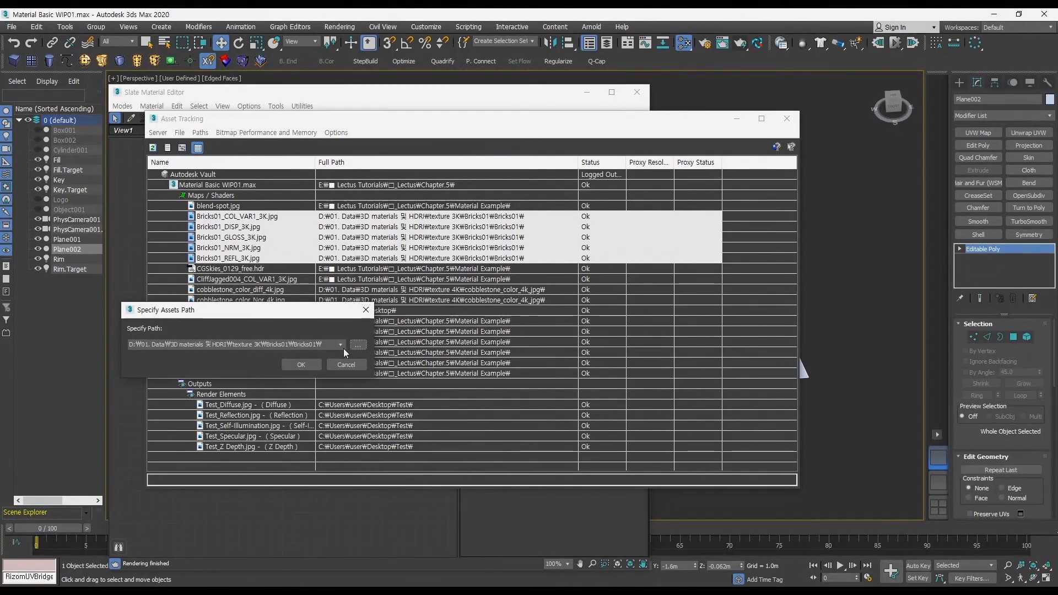
pyautogui.click(366, 309)
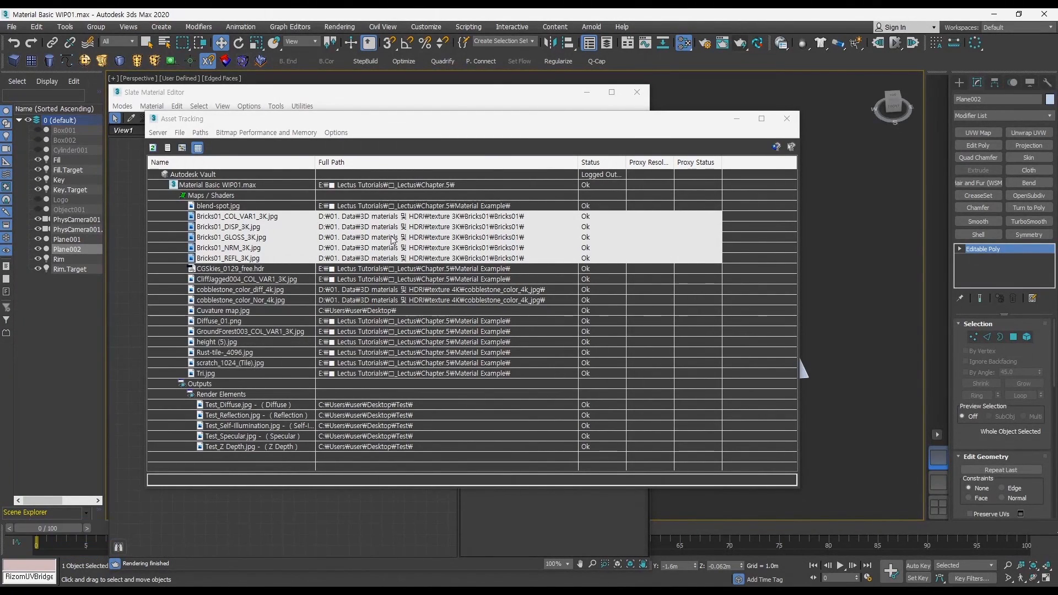
# Examine the folder paths of the cobblestone, Bricks01 and remaining texture files in the asset list, and close Asset Tracking
pyautogui.click(491, 291)
pyautogui.click(489, 299)
pyautogui.click(440, 291)
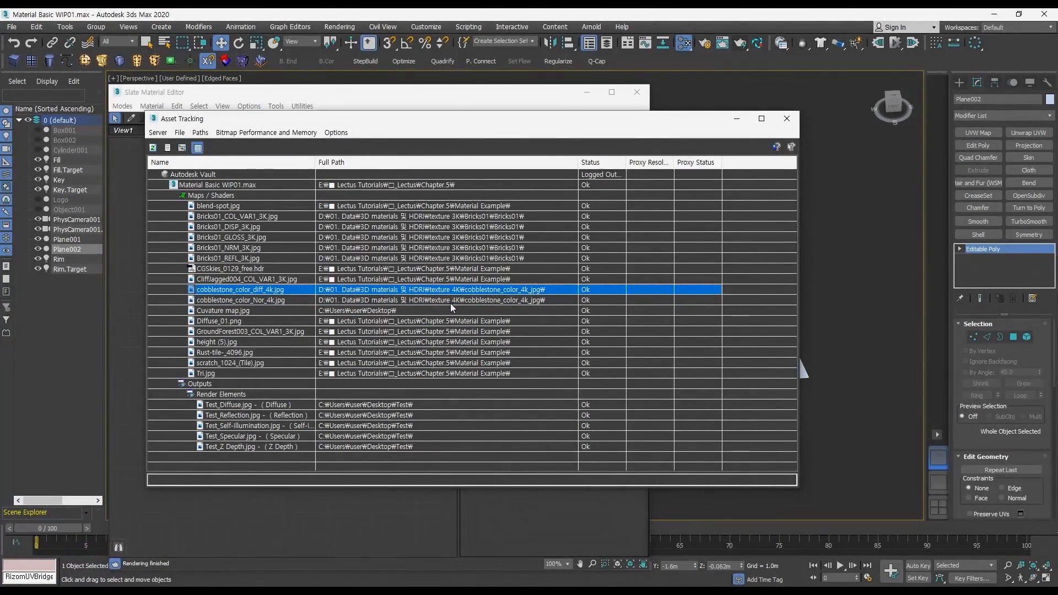
pyautogui.keyDown('shift'); pyautogui.click(452, 300); pyautogui.keyUp('shift')
pyautogui.click(444, 258)
pyautogui.keyDown('shift'); pyautogui.click(448, 217); pyautogui.keyUp('shift')
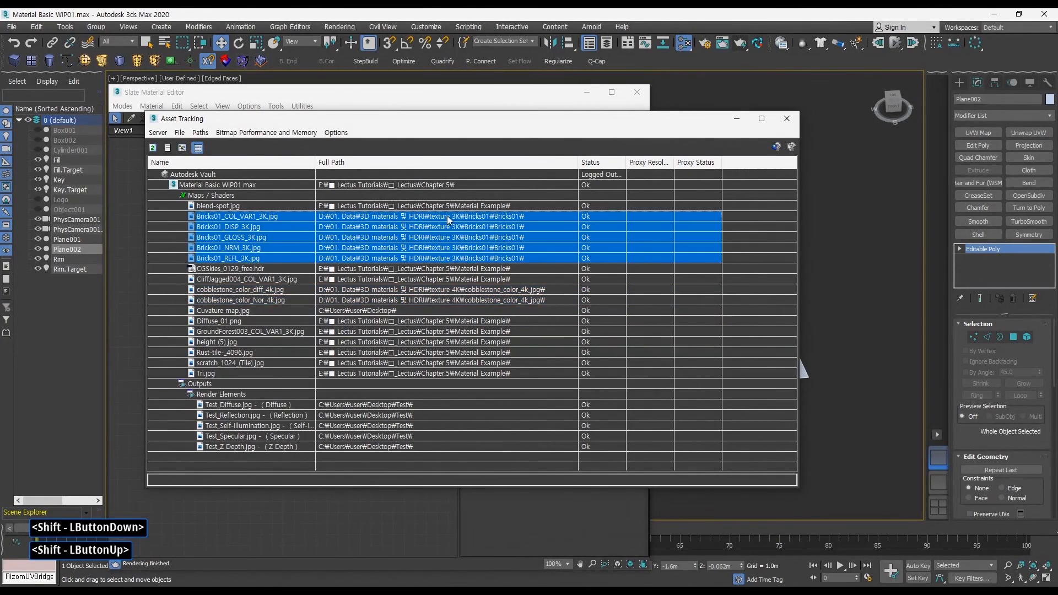
pyautogui.click(461, 321)
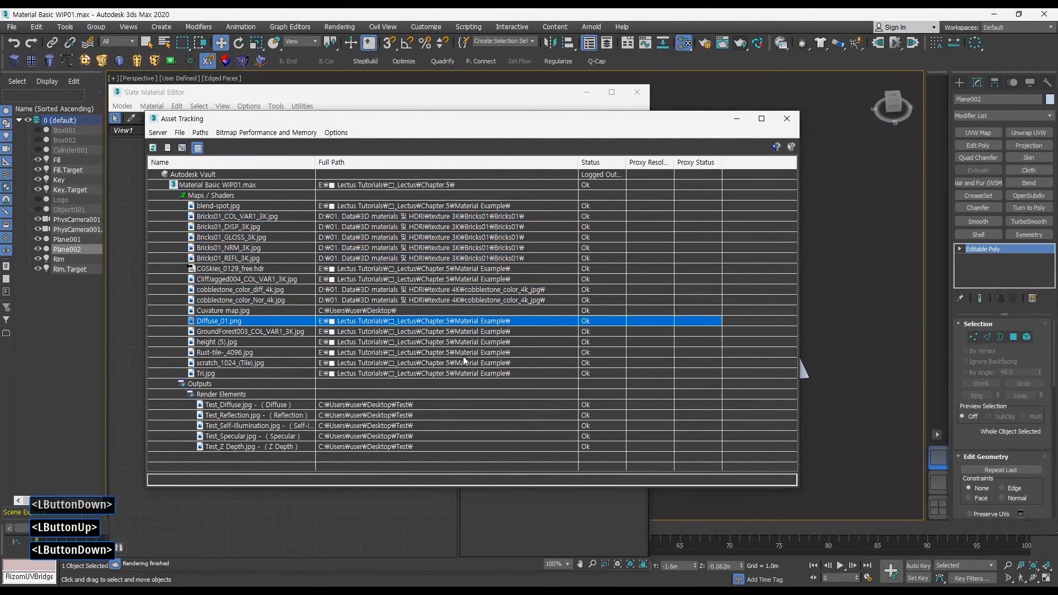
pyautogui.click(461, 373)
pyautogui.click(444, 310)
pyautogui.click(455, 363)
pyautogui.click(460, 373)
pyautogui.click(467, 332)
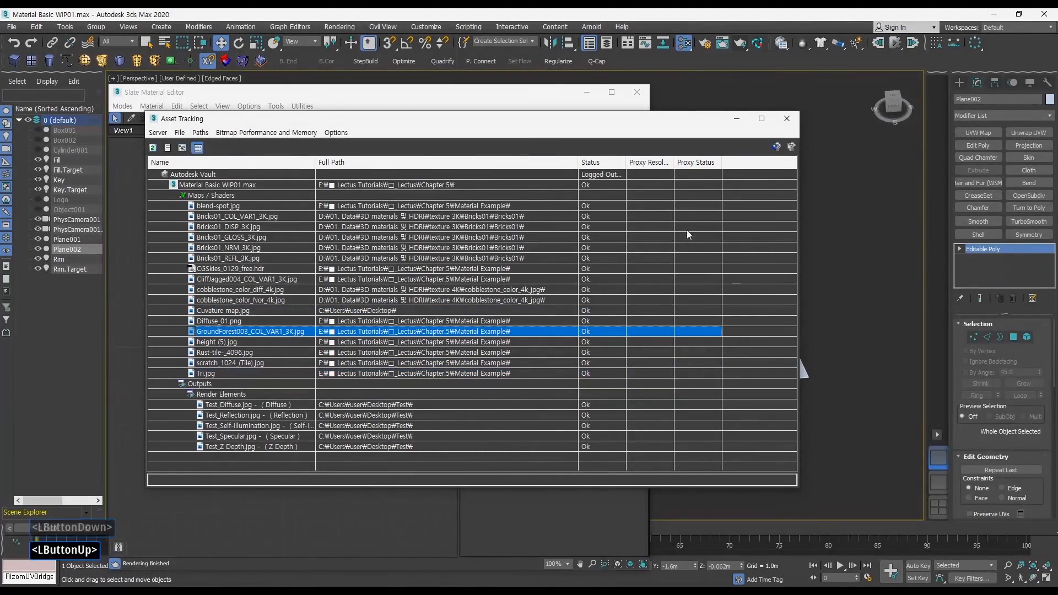
pyautogui.click(784, 118)
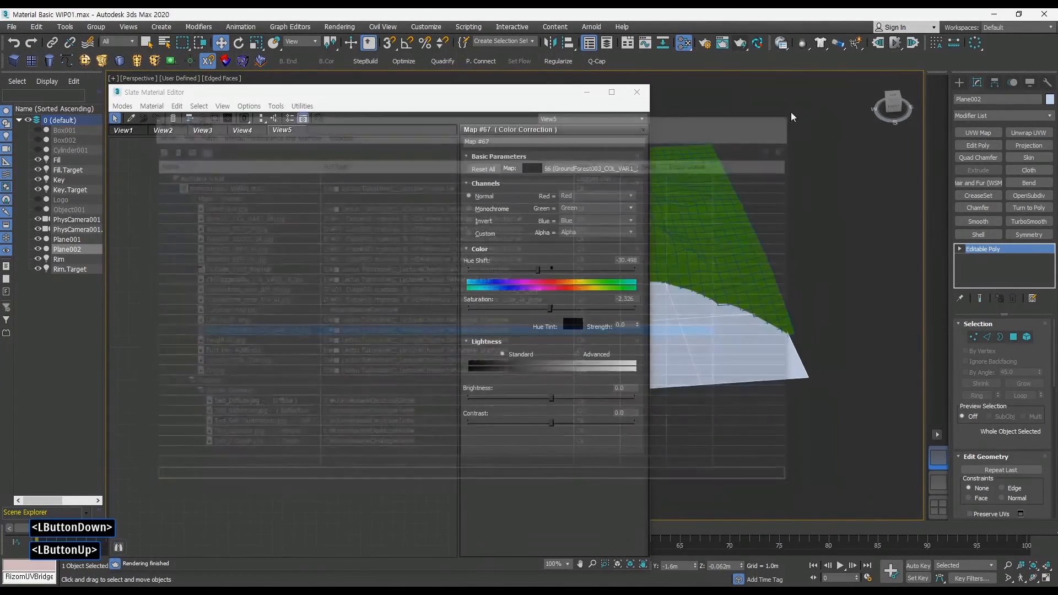